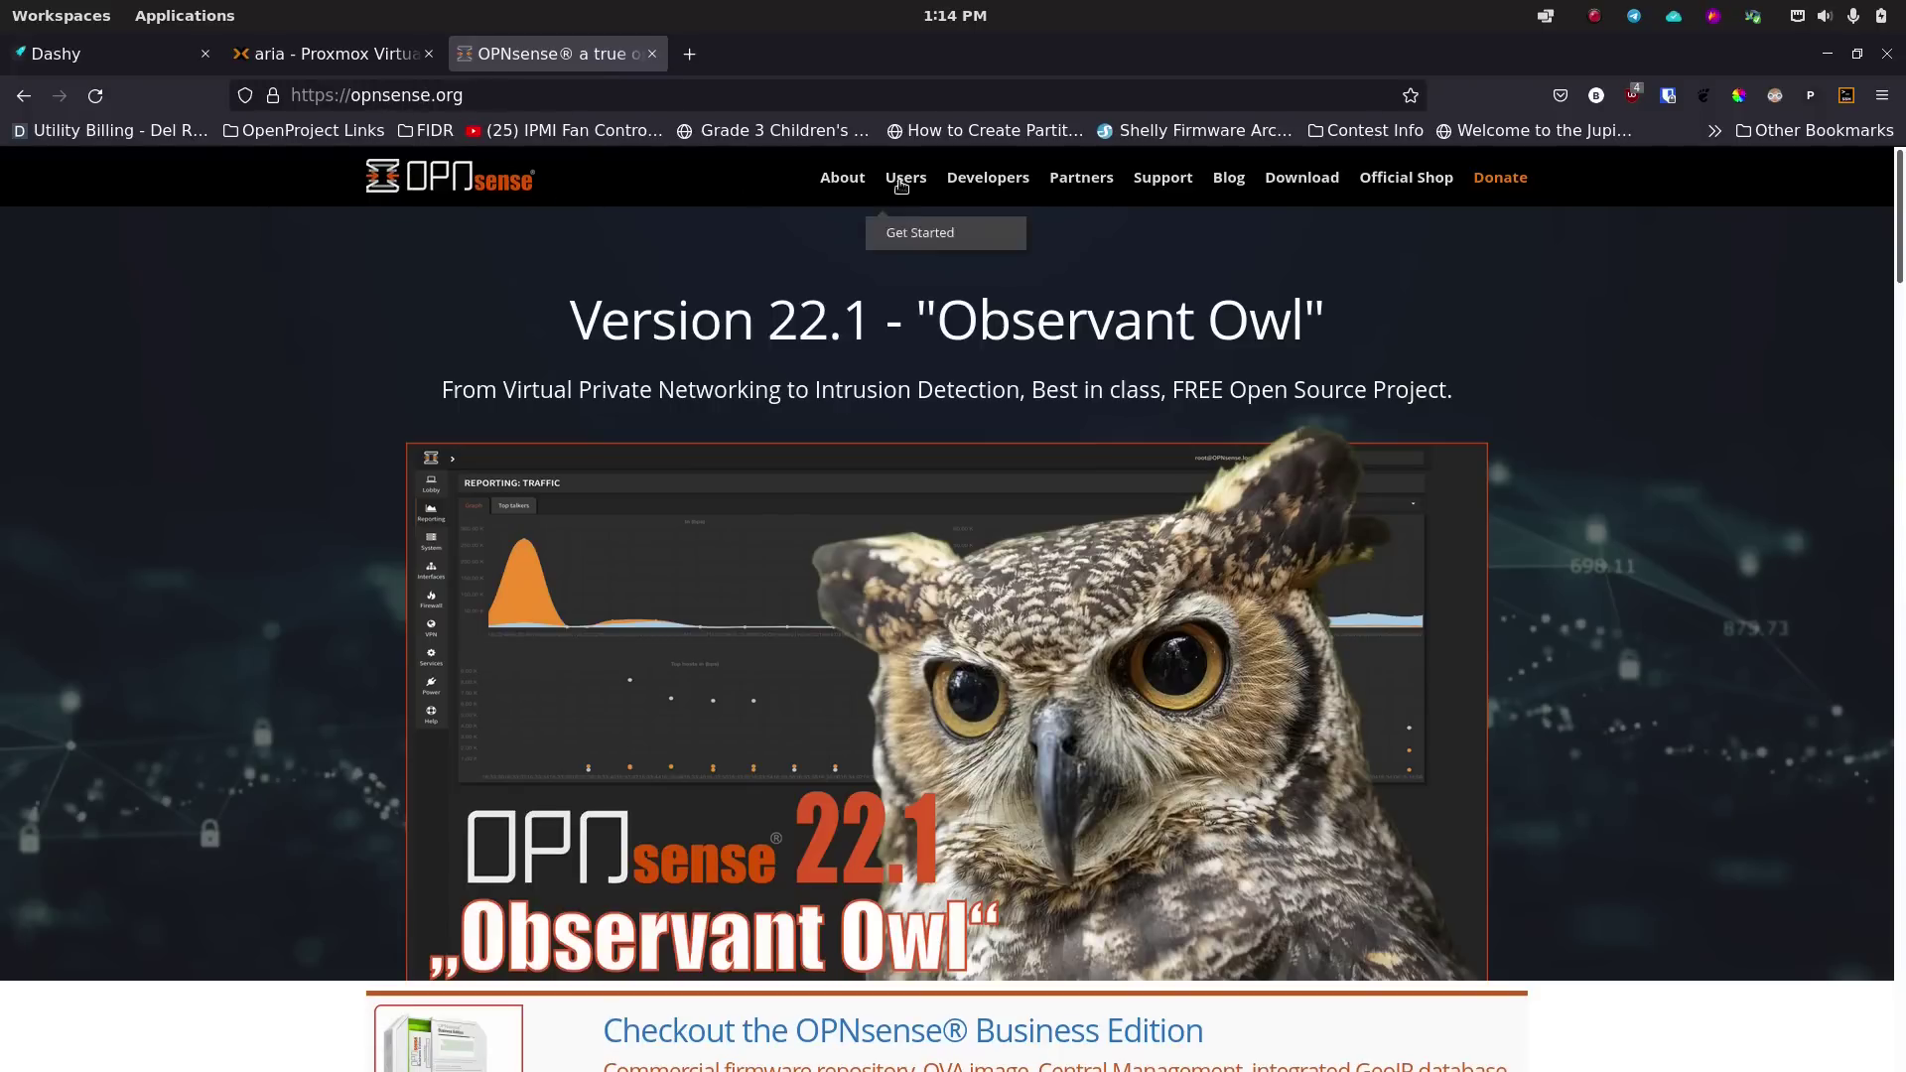
Look over the OPNsense home page, including the Business Edition, book and features sections.
mouse_move(1178, 204)
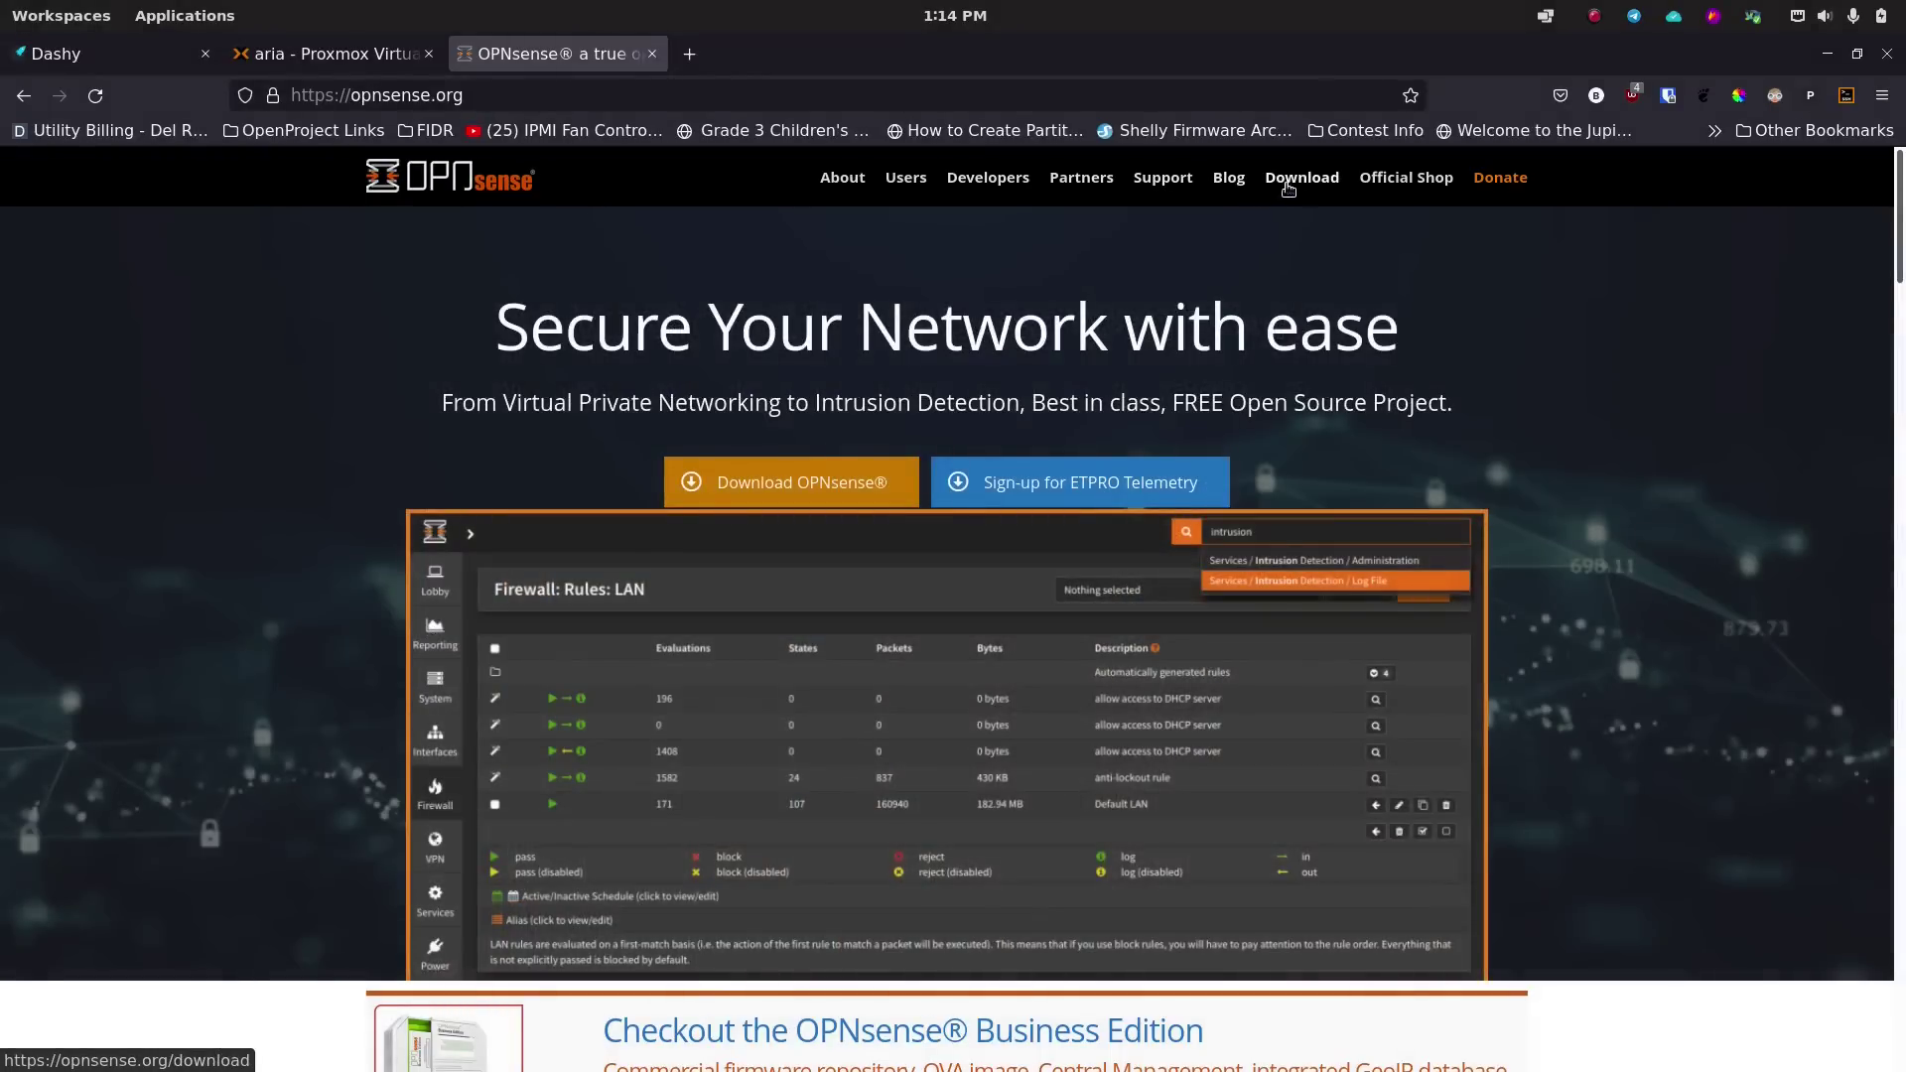
scroll(806, 609, "down", 4)
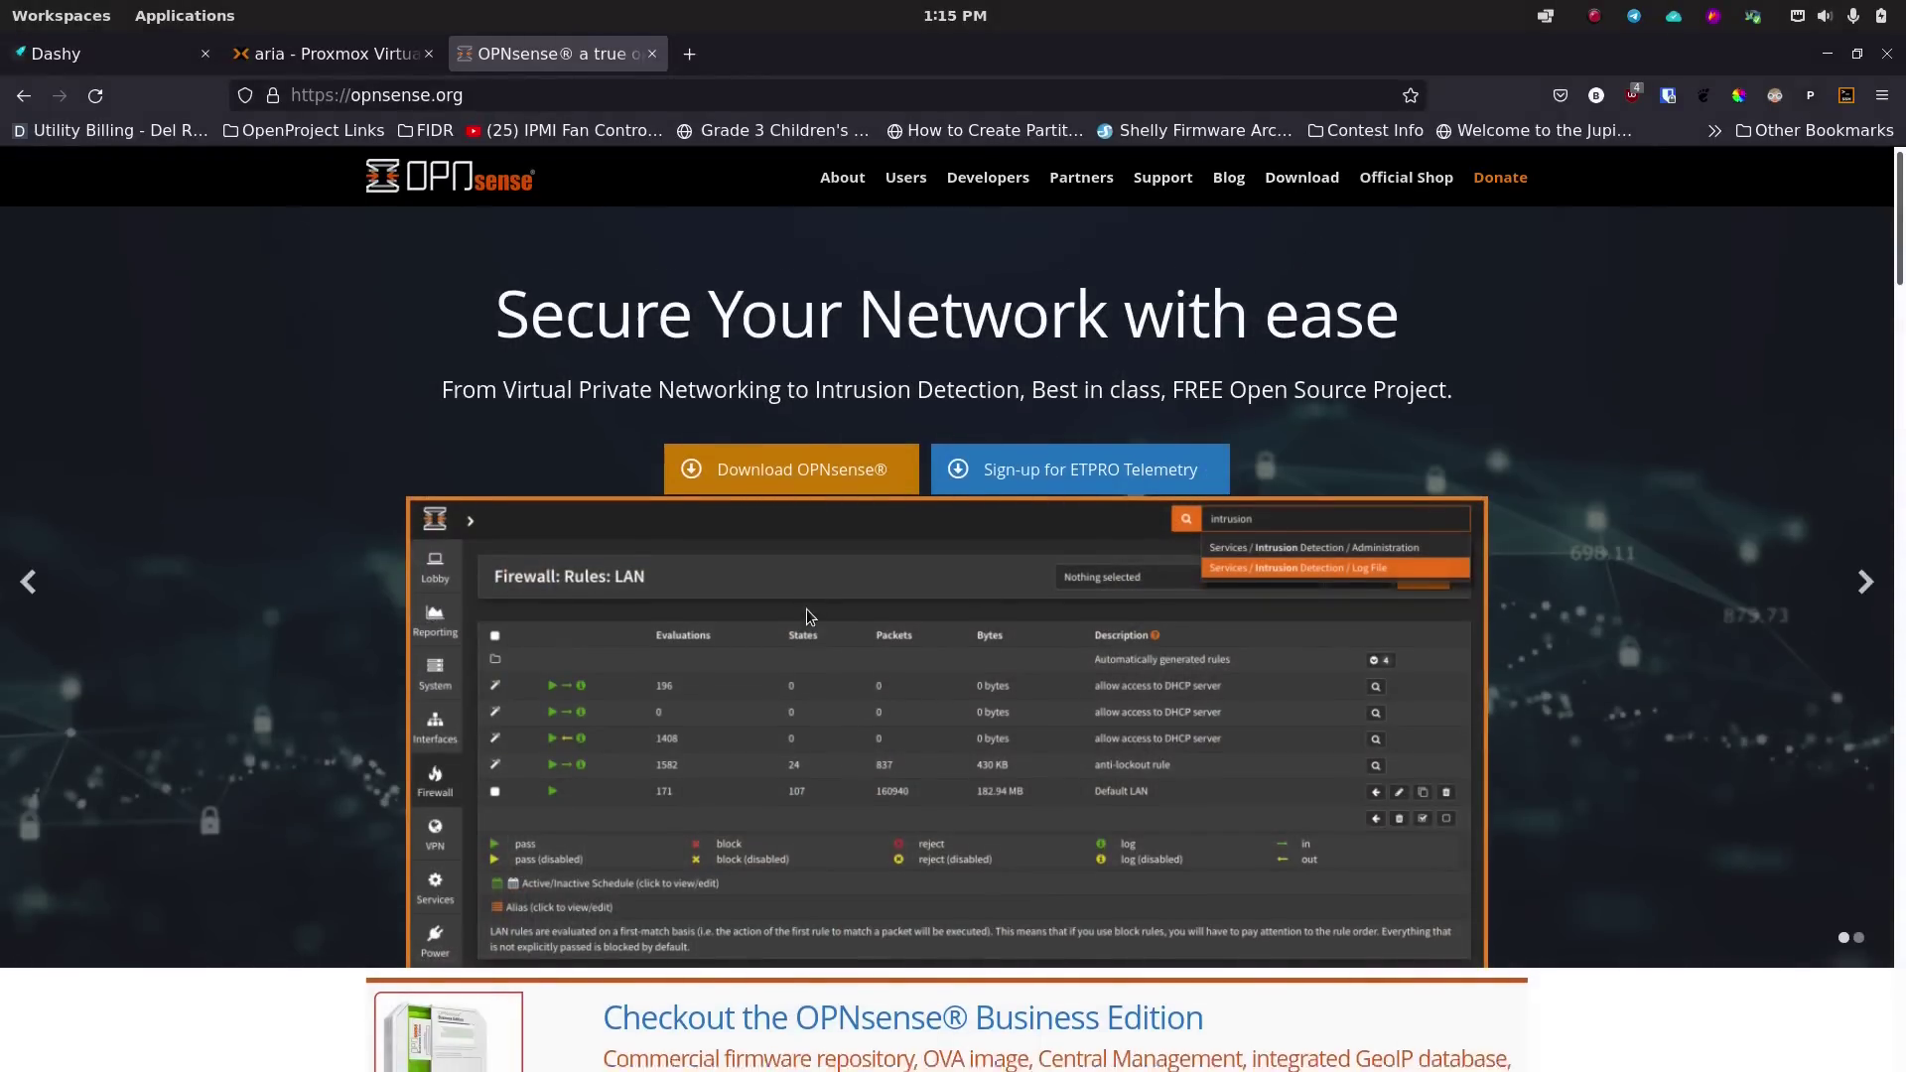
scroll(806, 610, "up", 3)
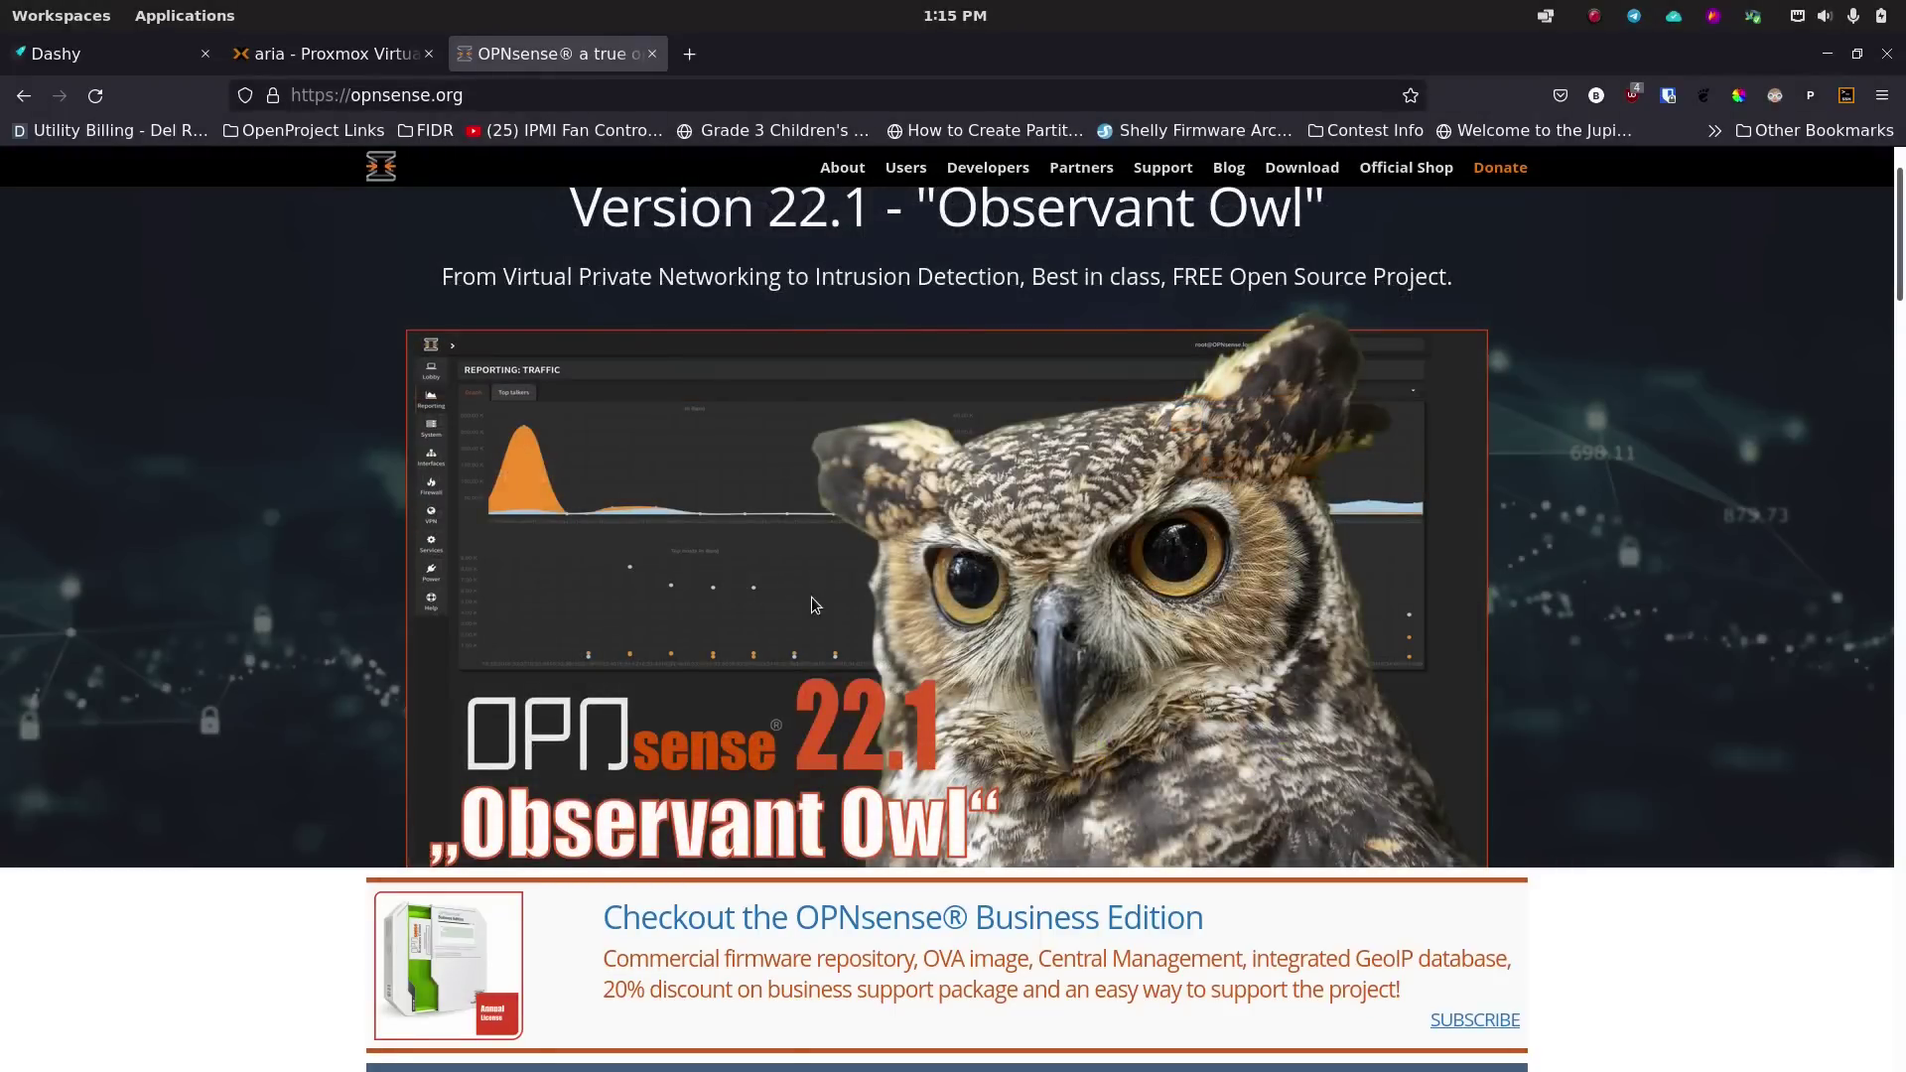
scroll(845, 600, "down", 5)
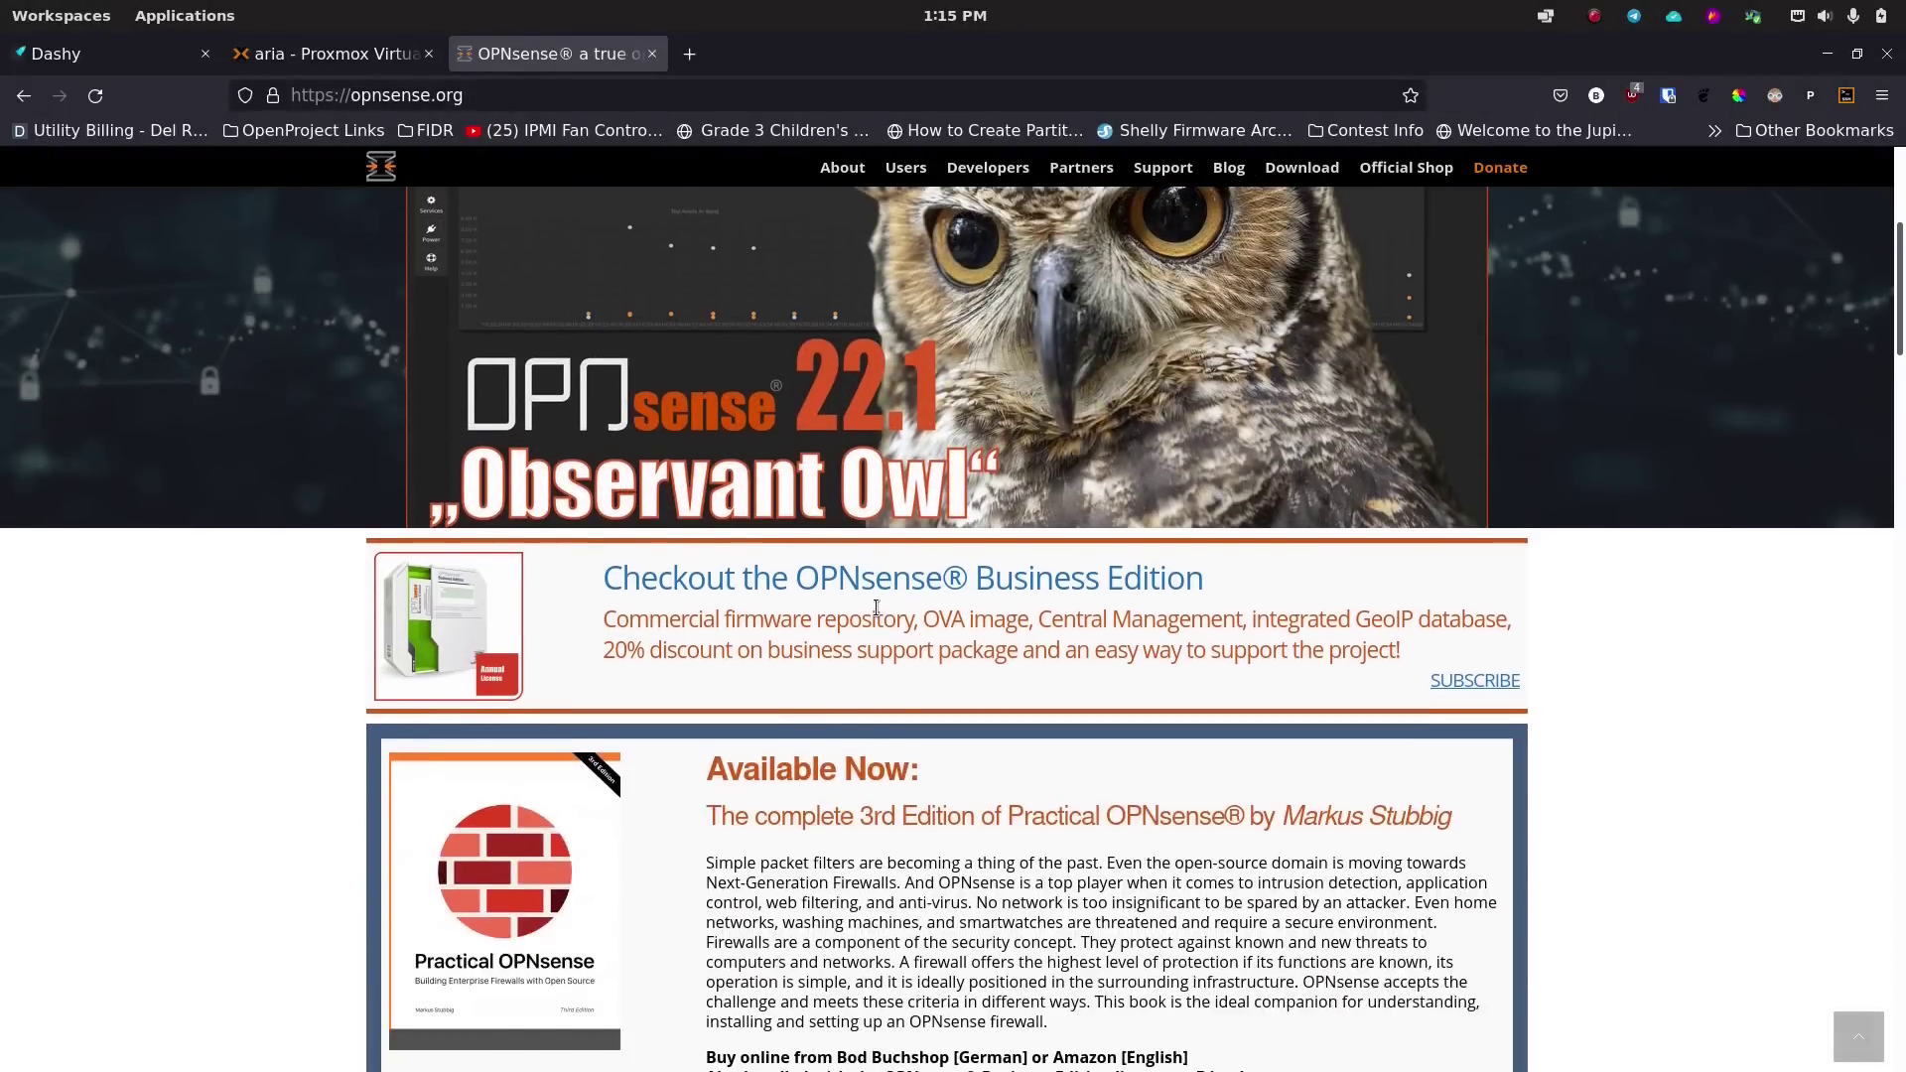
scroll(878, 605, "down", 3)
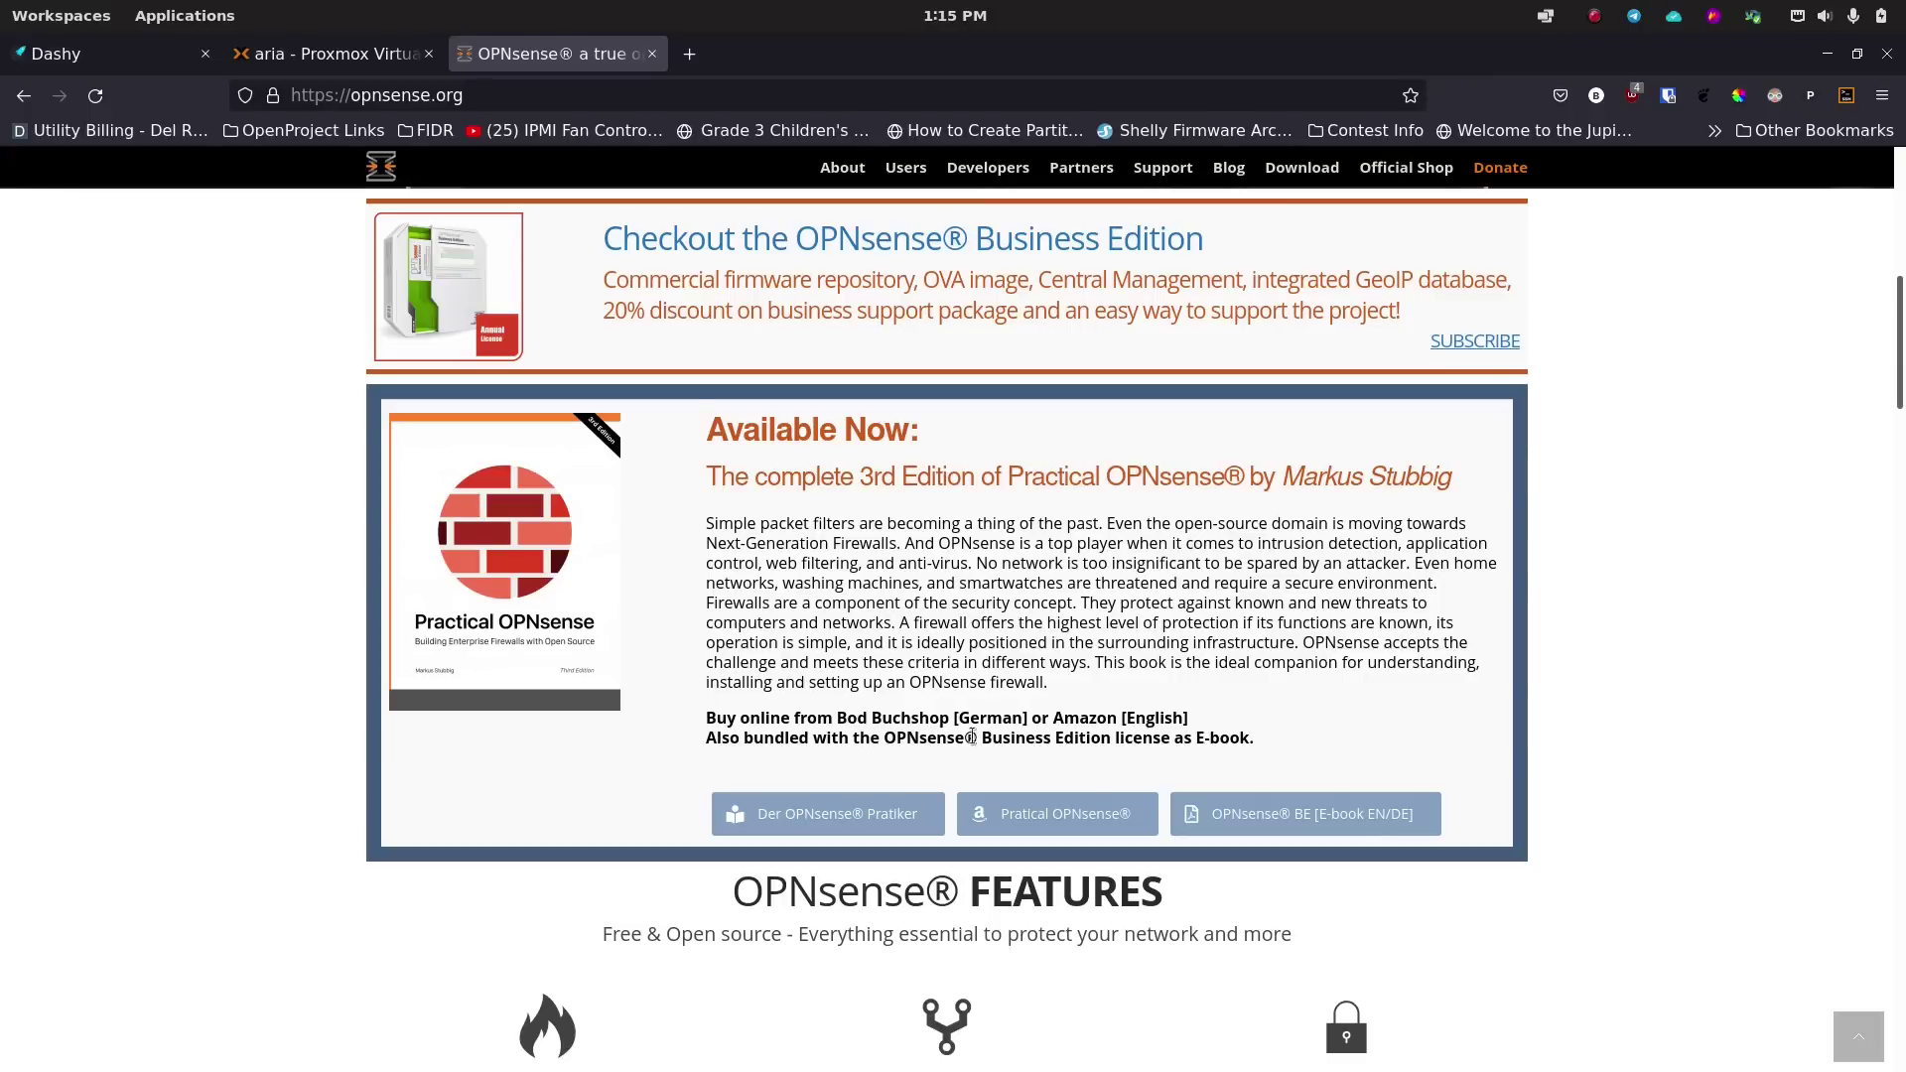
scroll(851, 717, "down", 2)
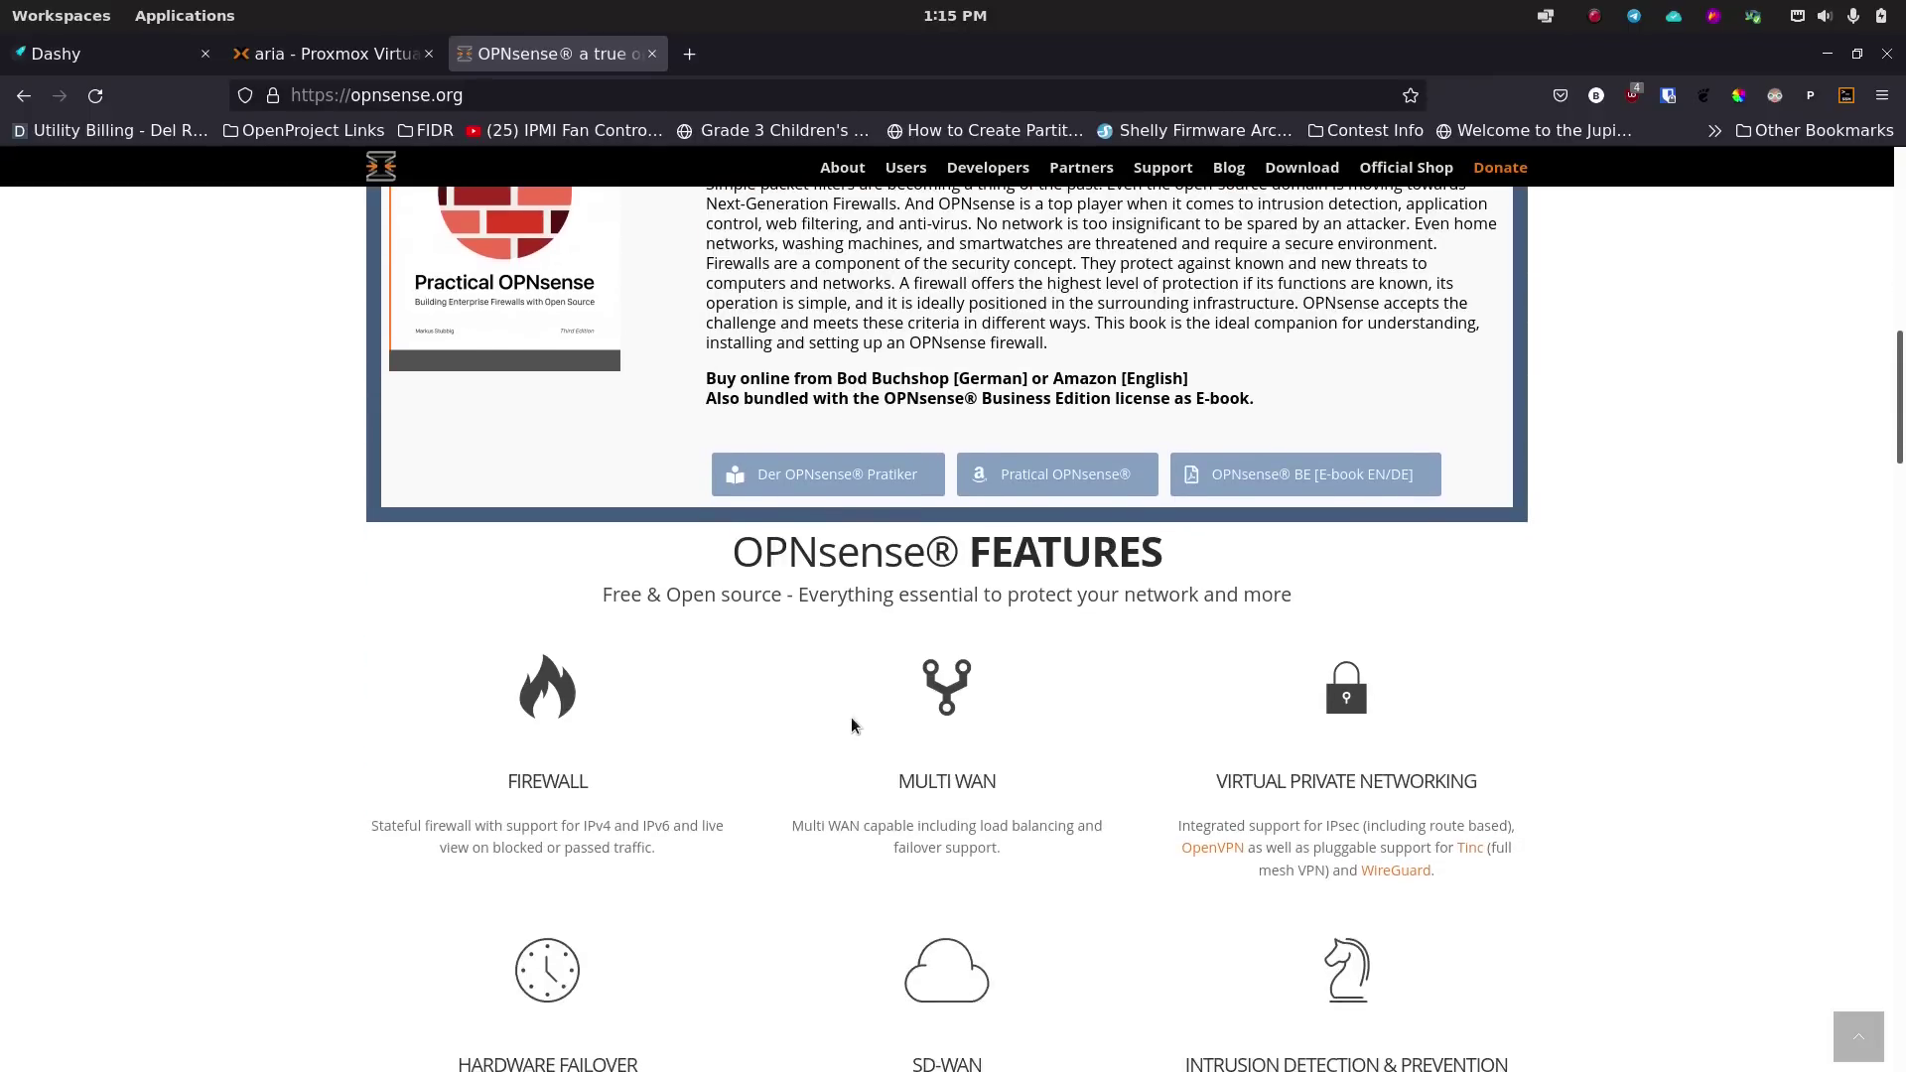
scroll(852, 700, "up", 10)
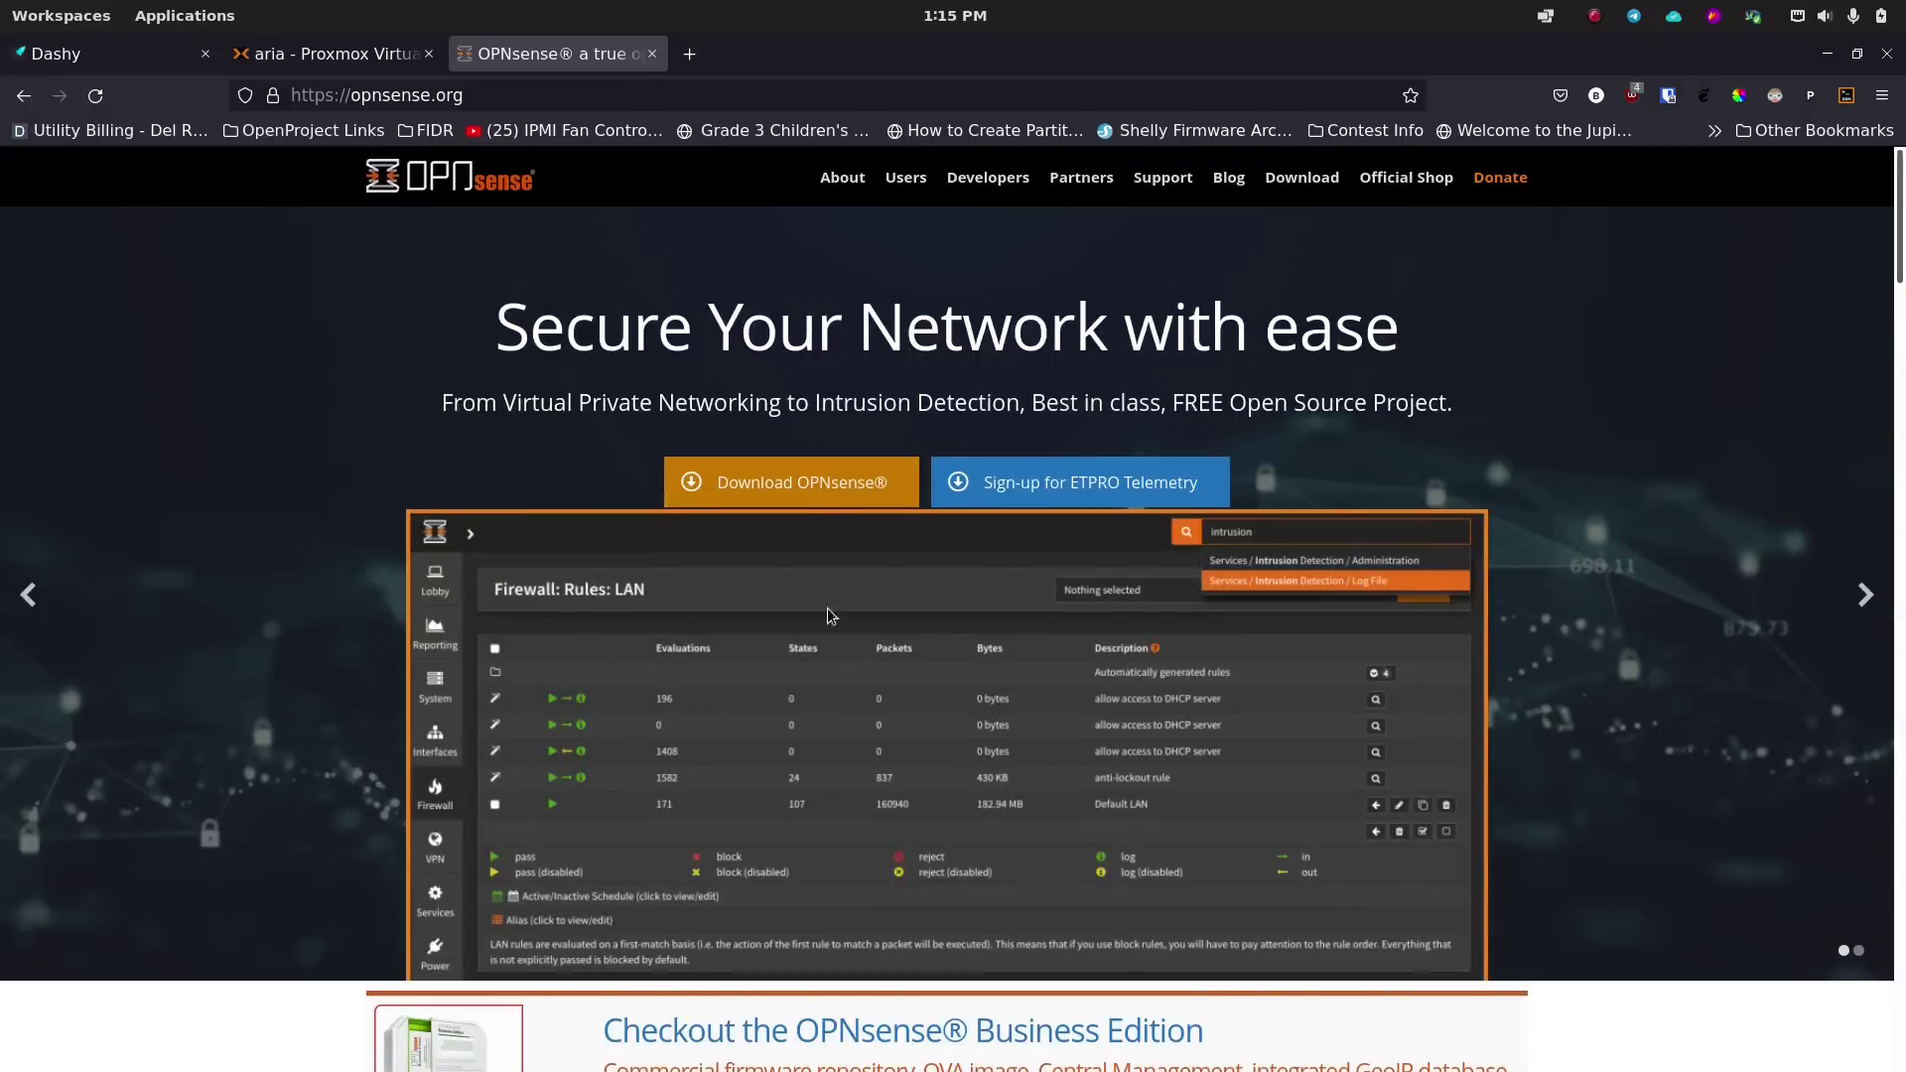
scroll(824, 679, "down", 7)
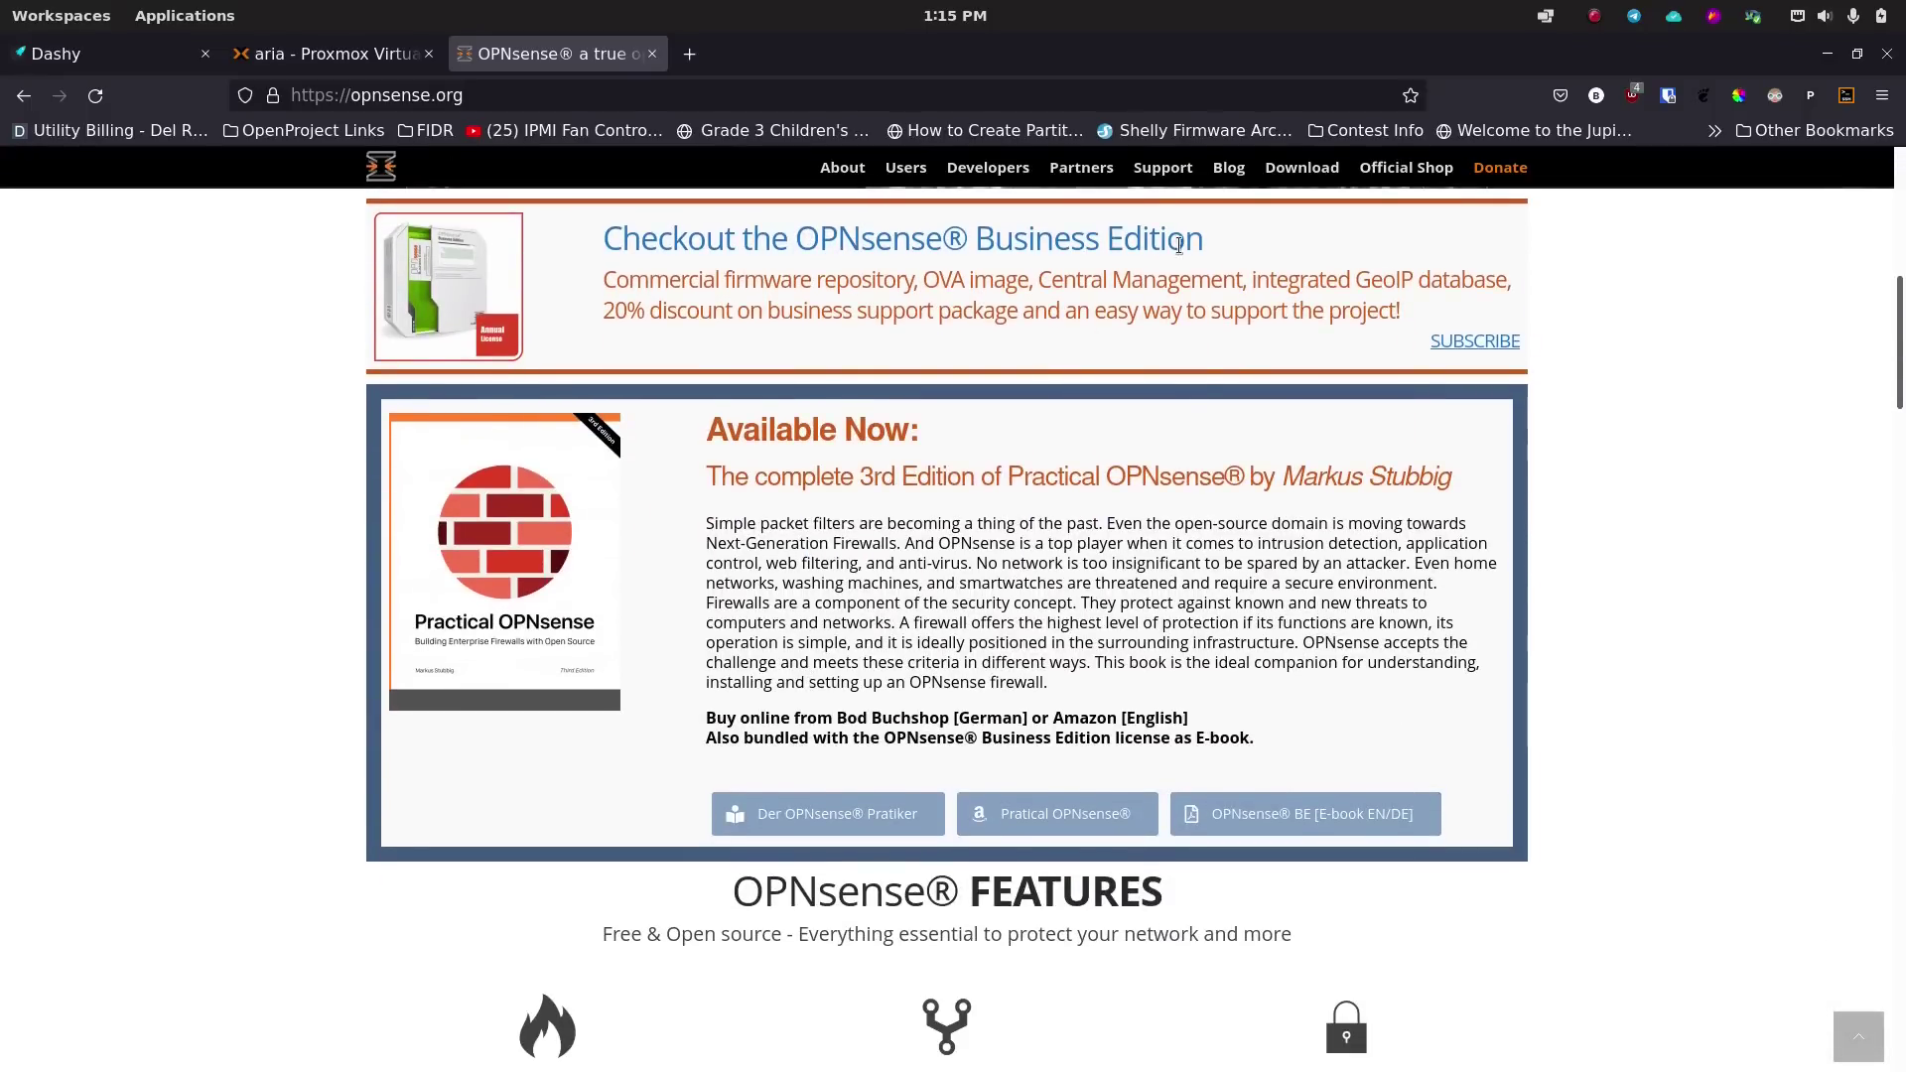
scroll(1148, 442, "up", 5)
scroll(1148, 442, "up", 2)
Open the OPNsense download page and enlarge the fast download selector to 140% zoom.
left_click(1297, 183)
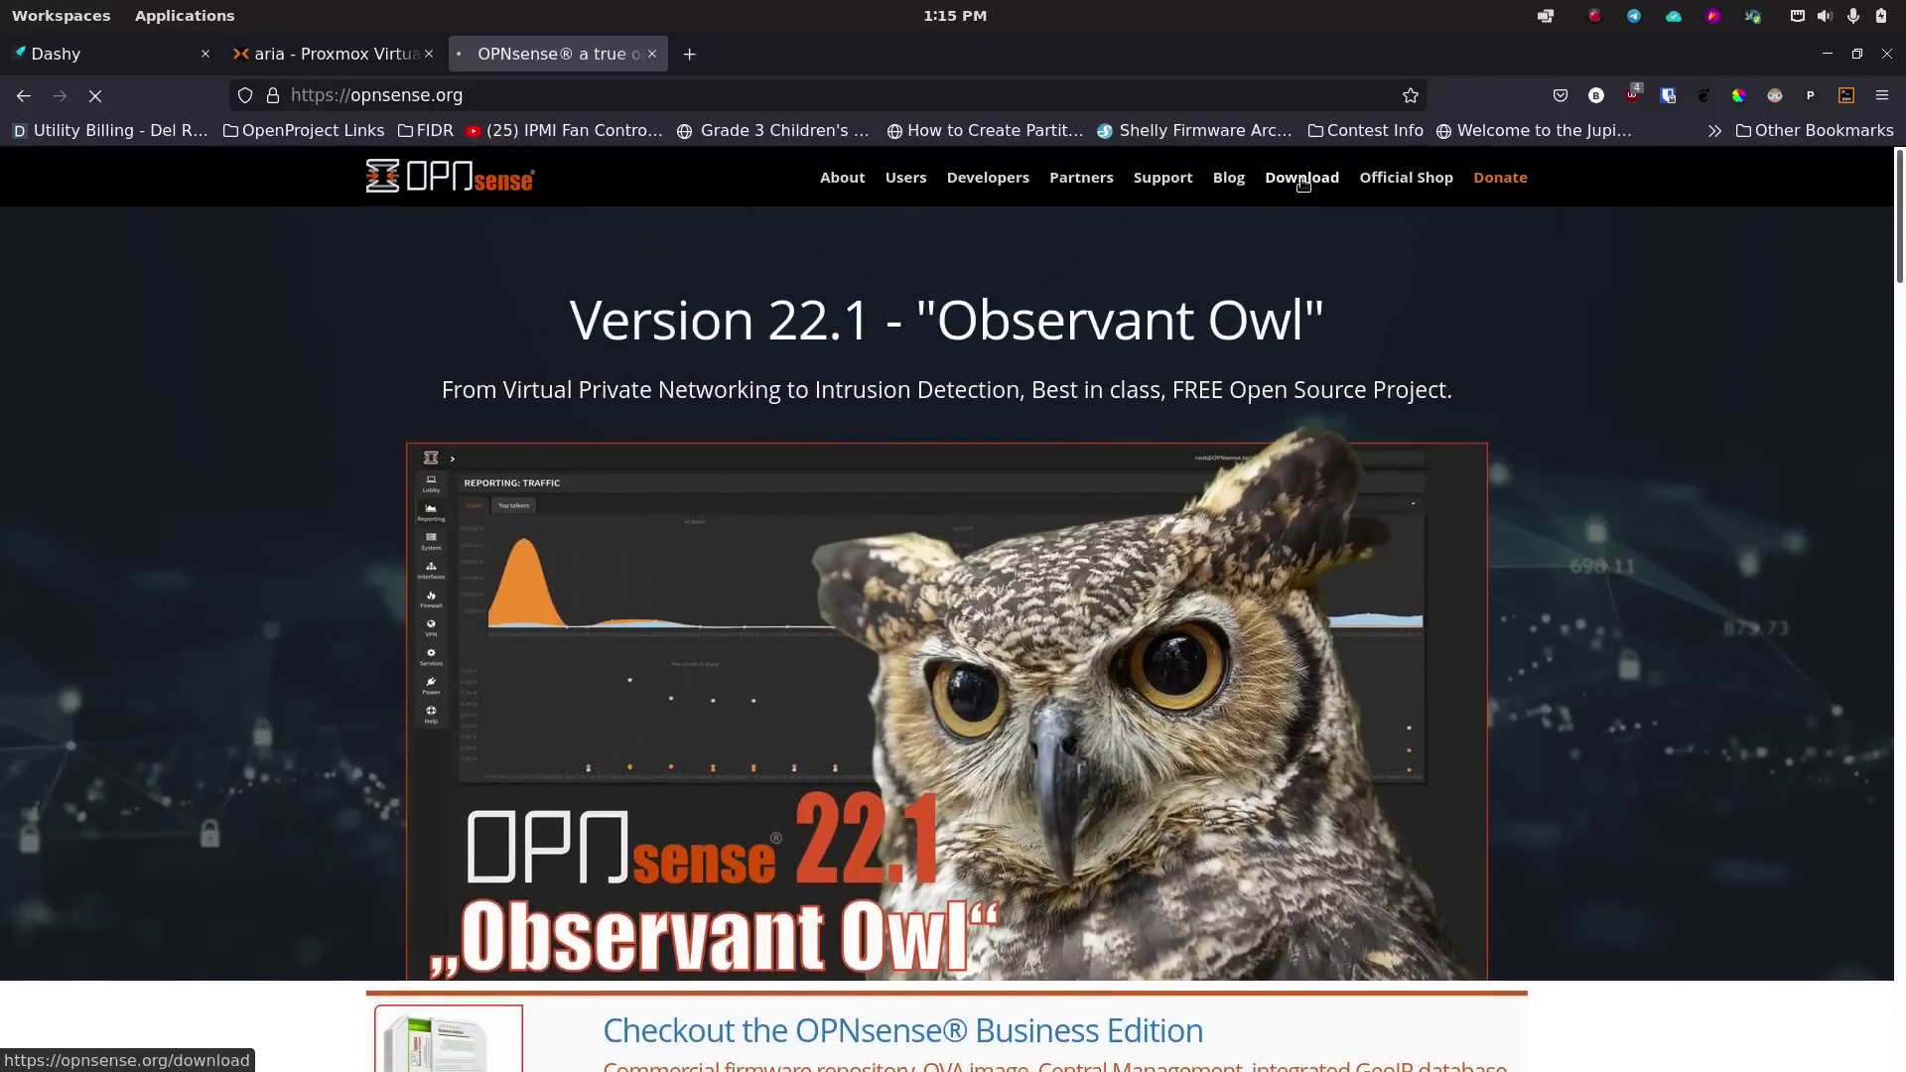
key("ctrl+plus")
key("ctrl+plus")
key("ctrl+plus")
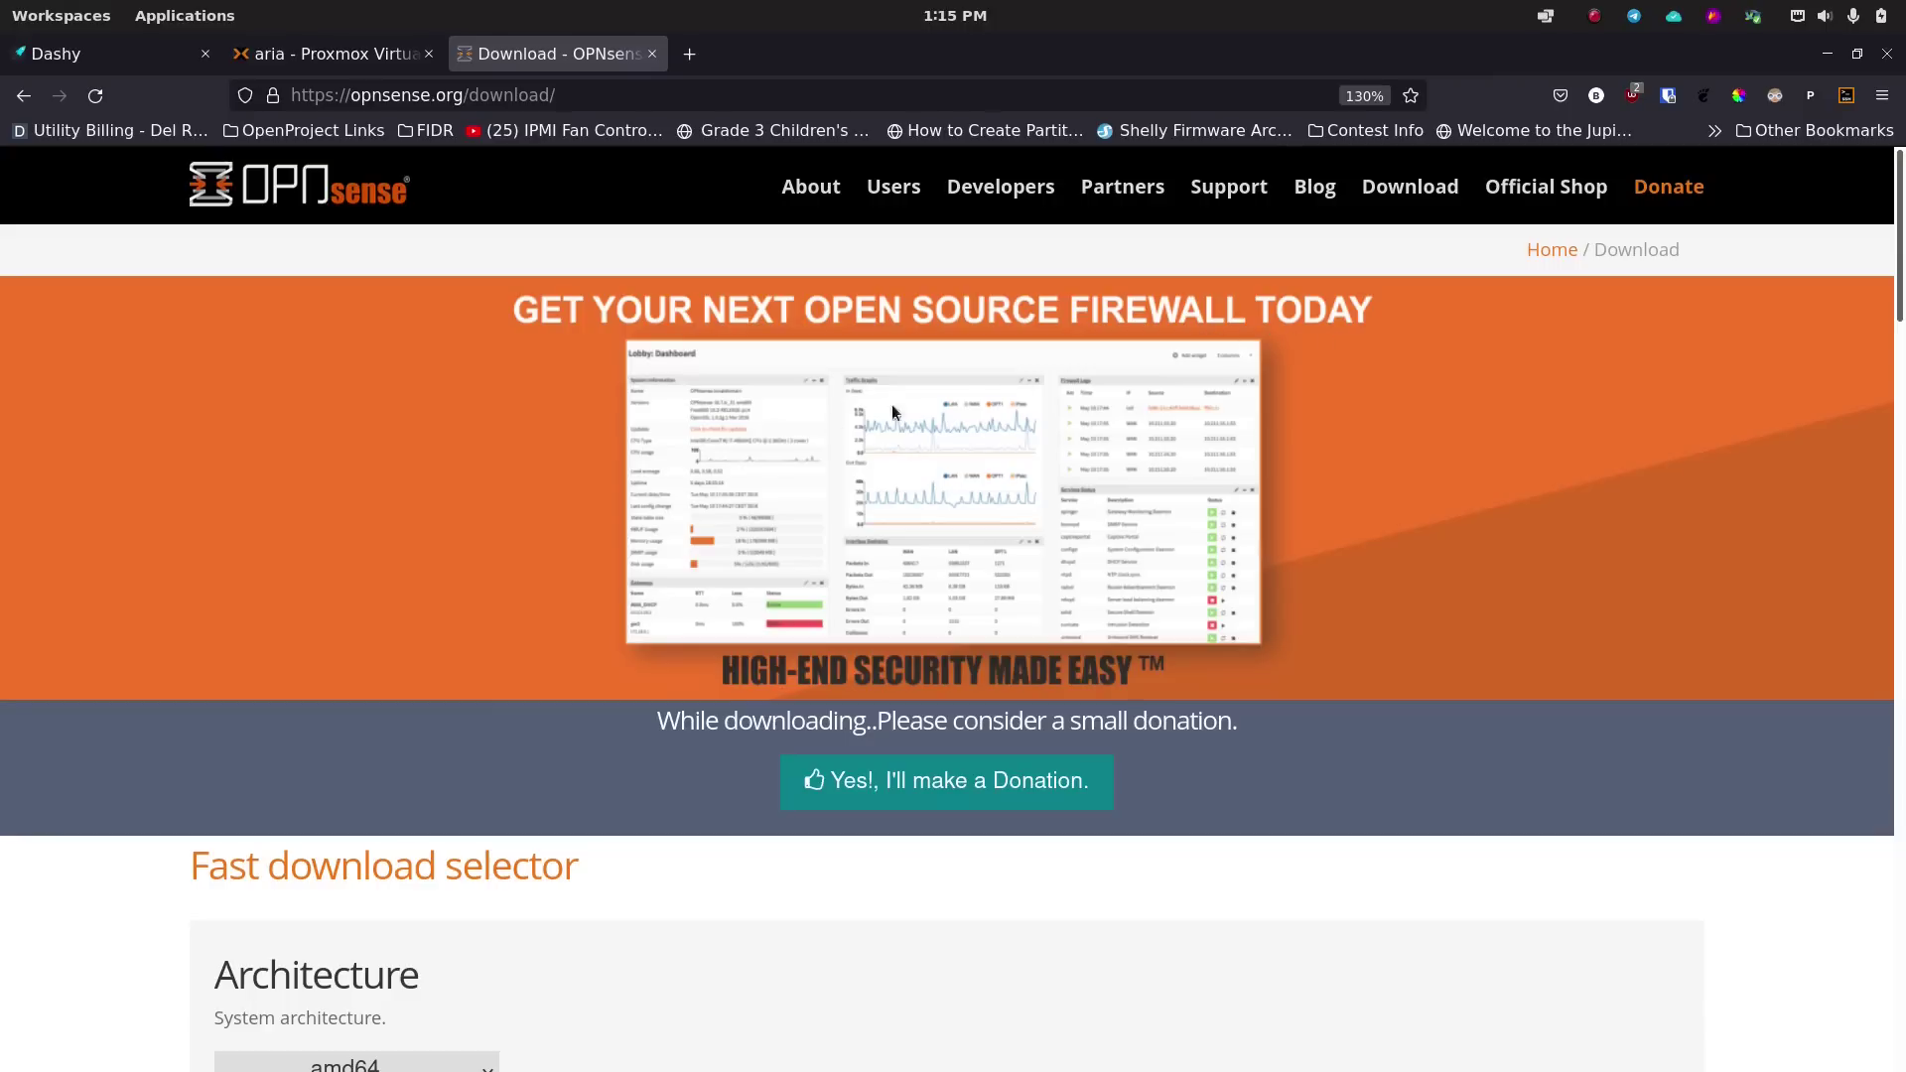
scroll(518, 493, "down", 4)
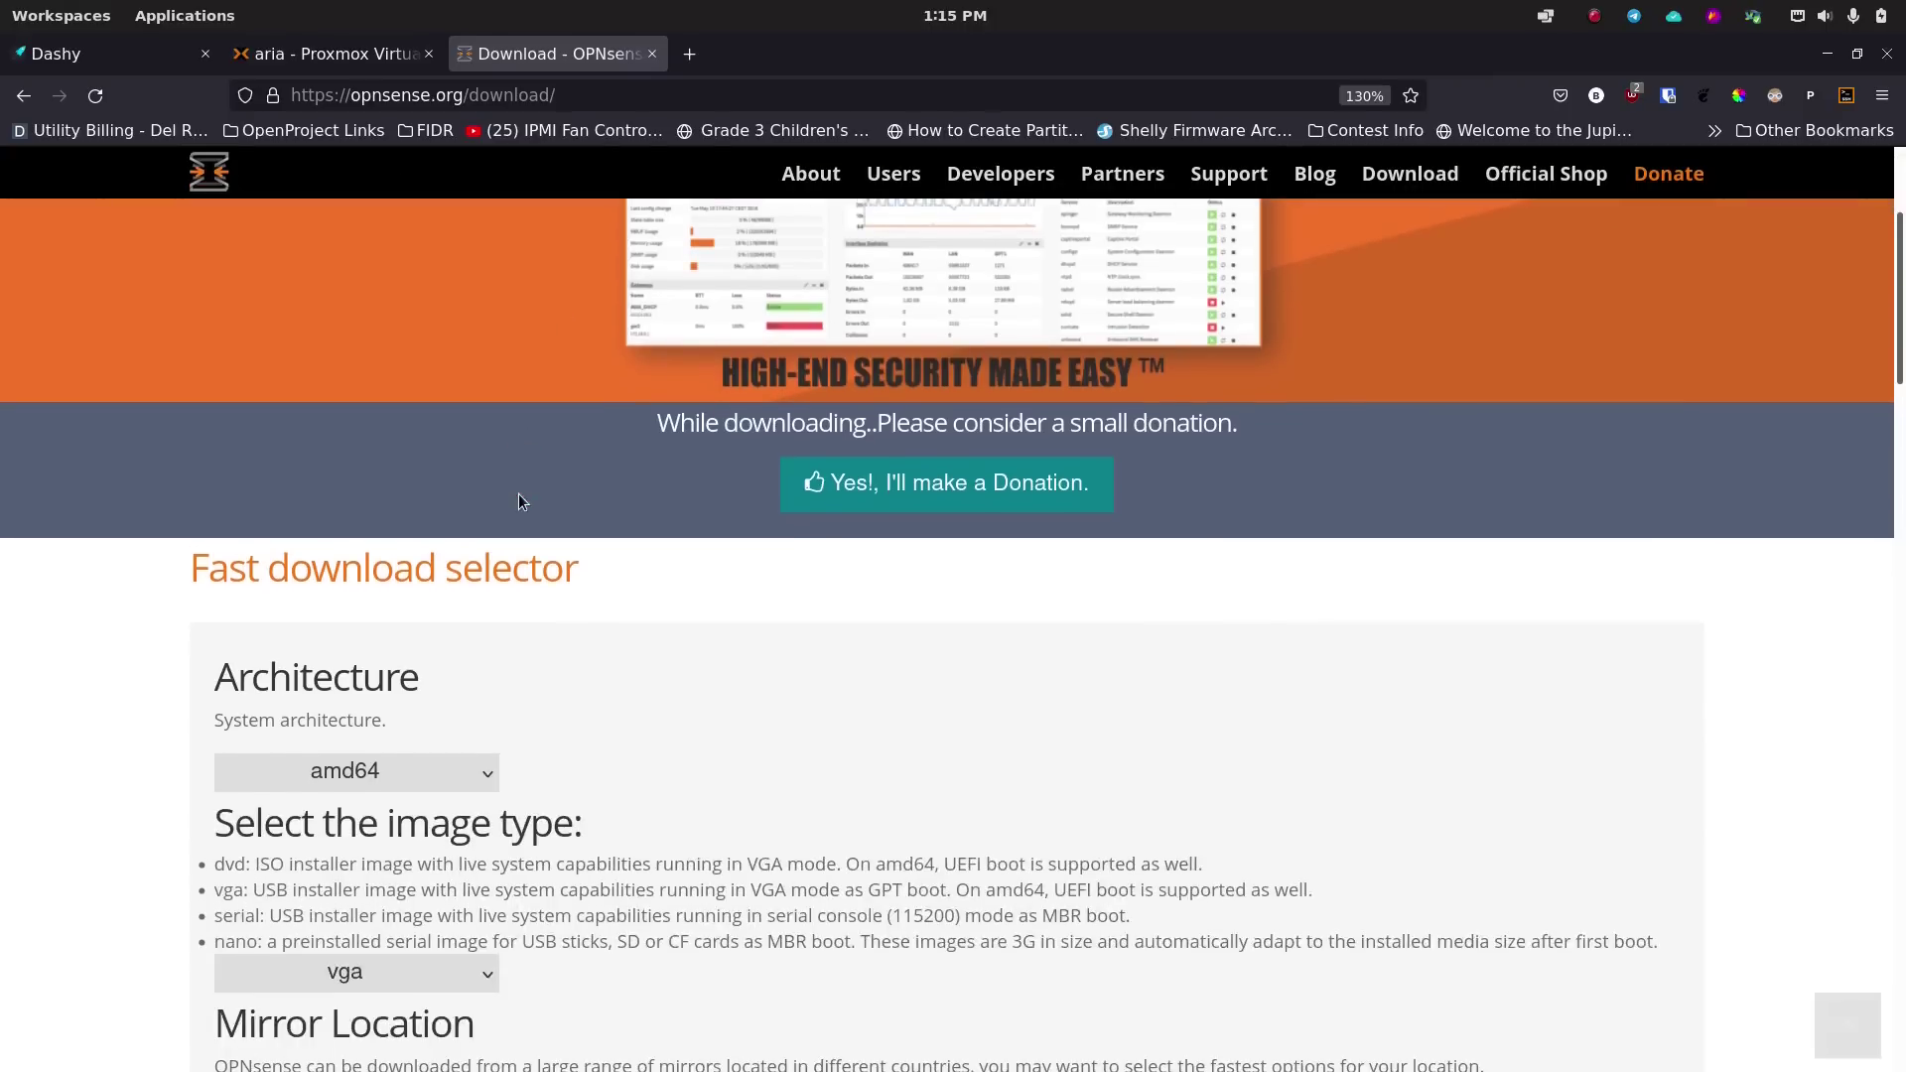
scroll(518, 492, "down", 1)
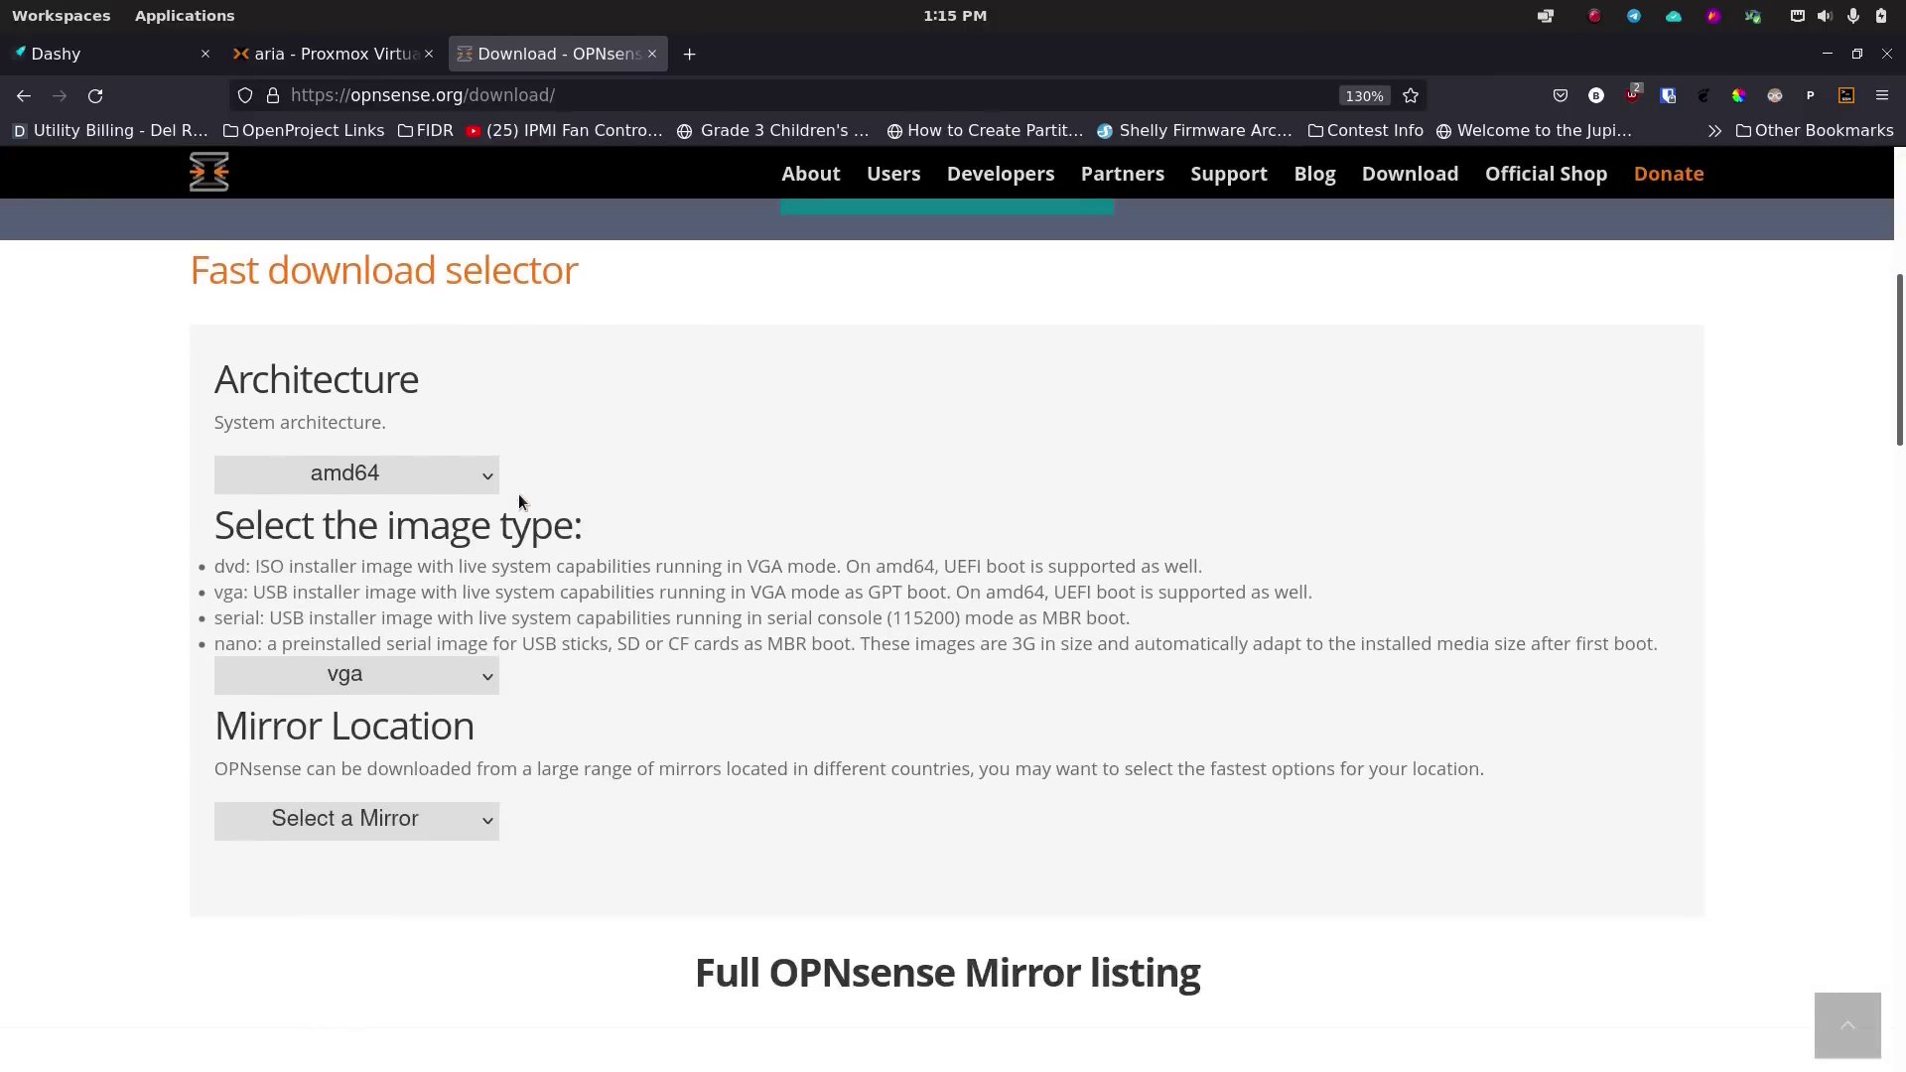
key("ctrl+plus")
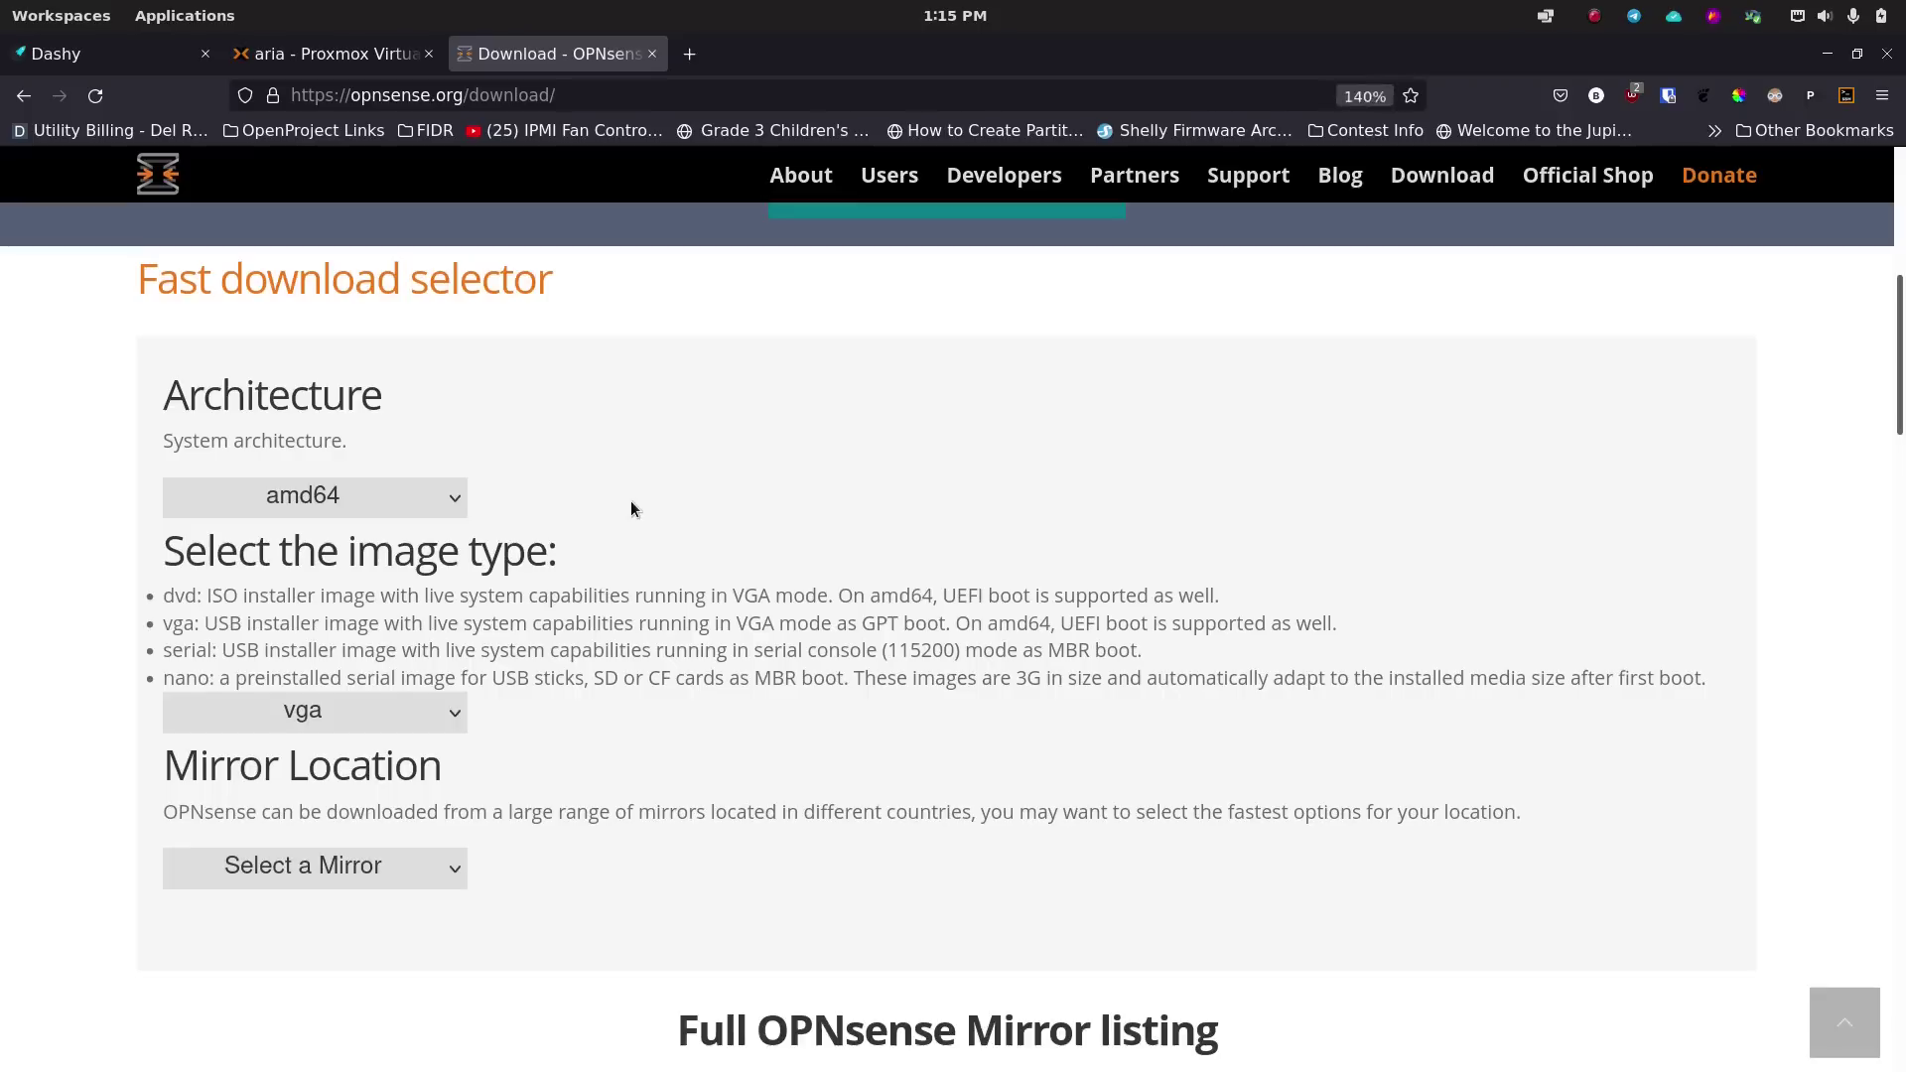
Check which system architectures the fast download selector offers.
left_click(460, 505)
left_click(460, 498)
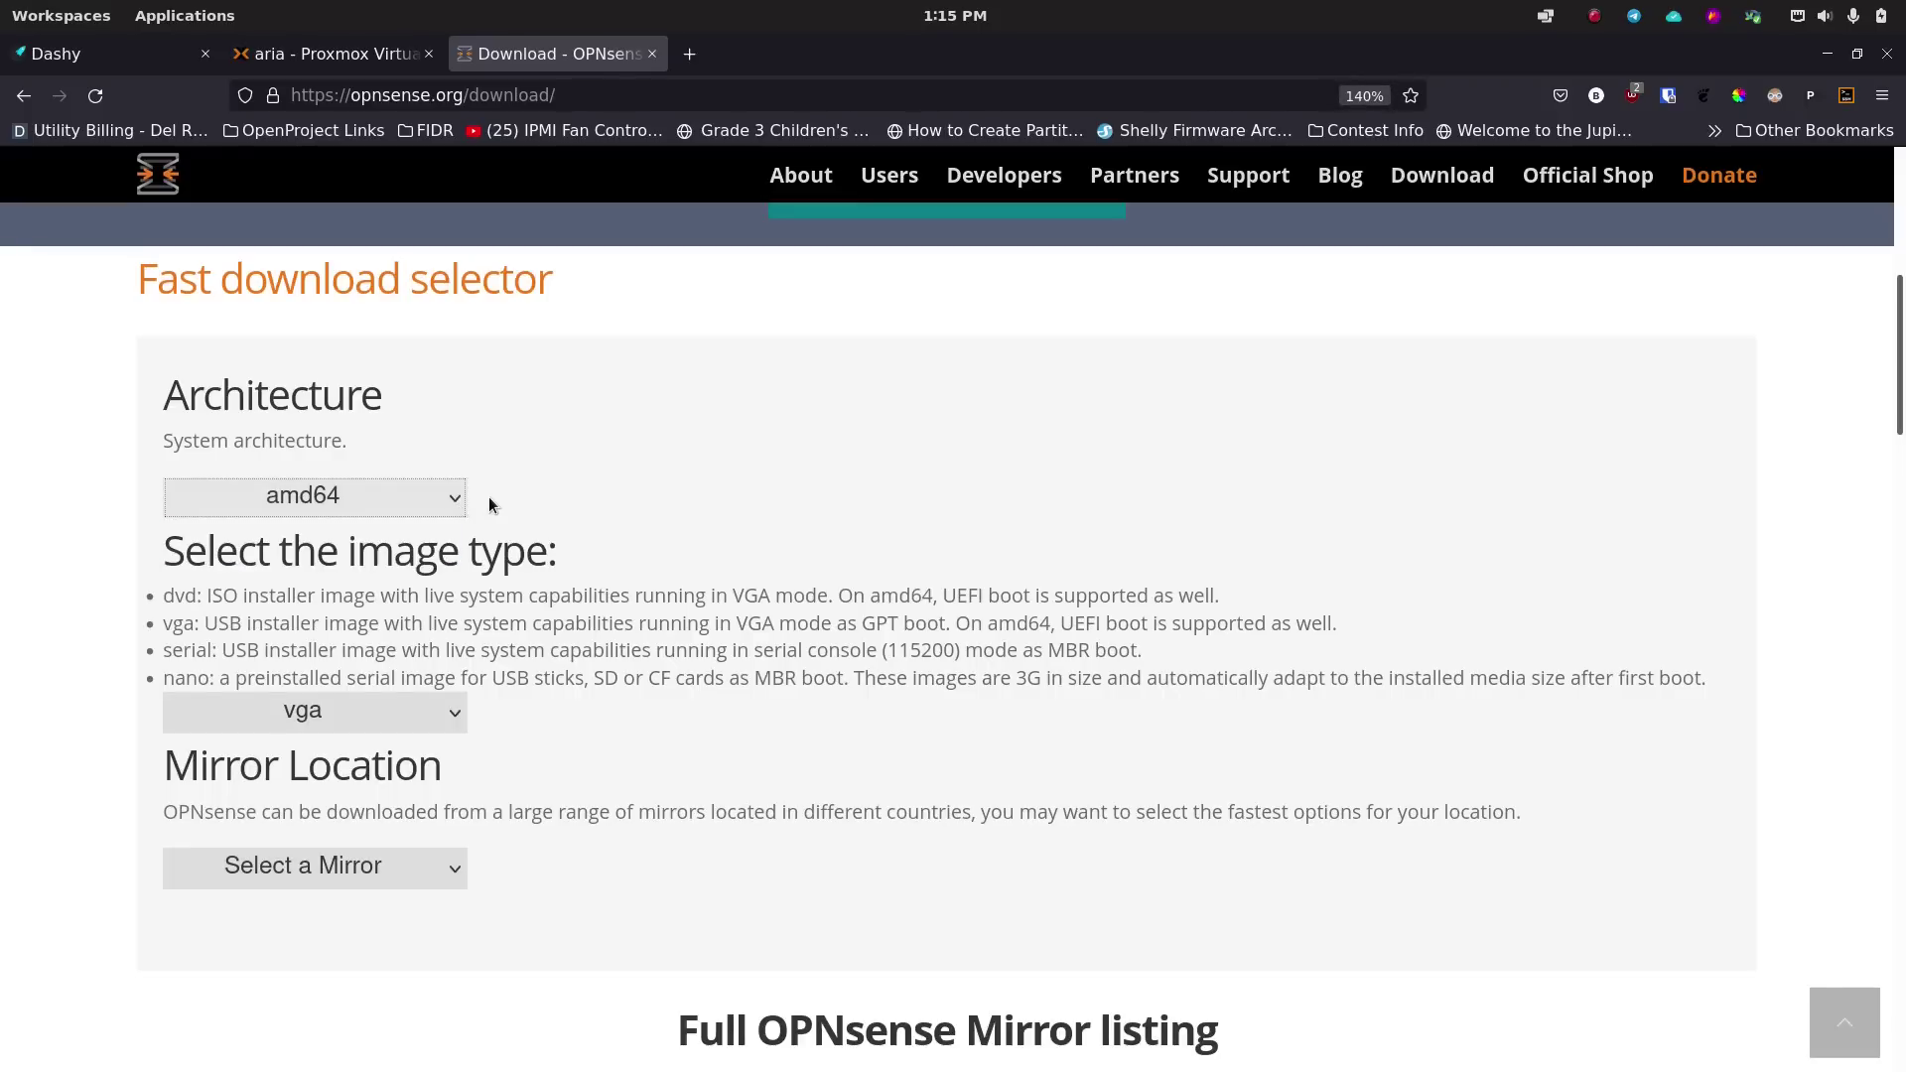
left_click(457, 501)
left_click(455, 502)
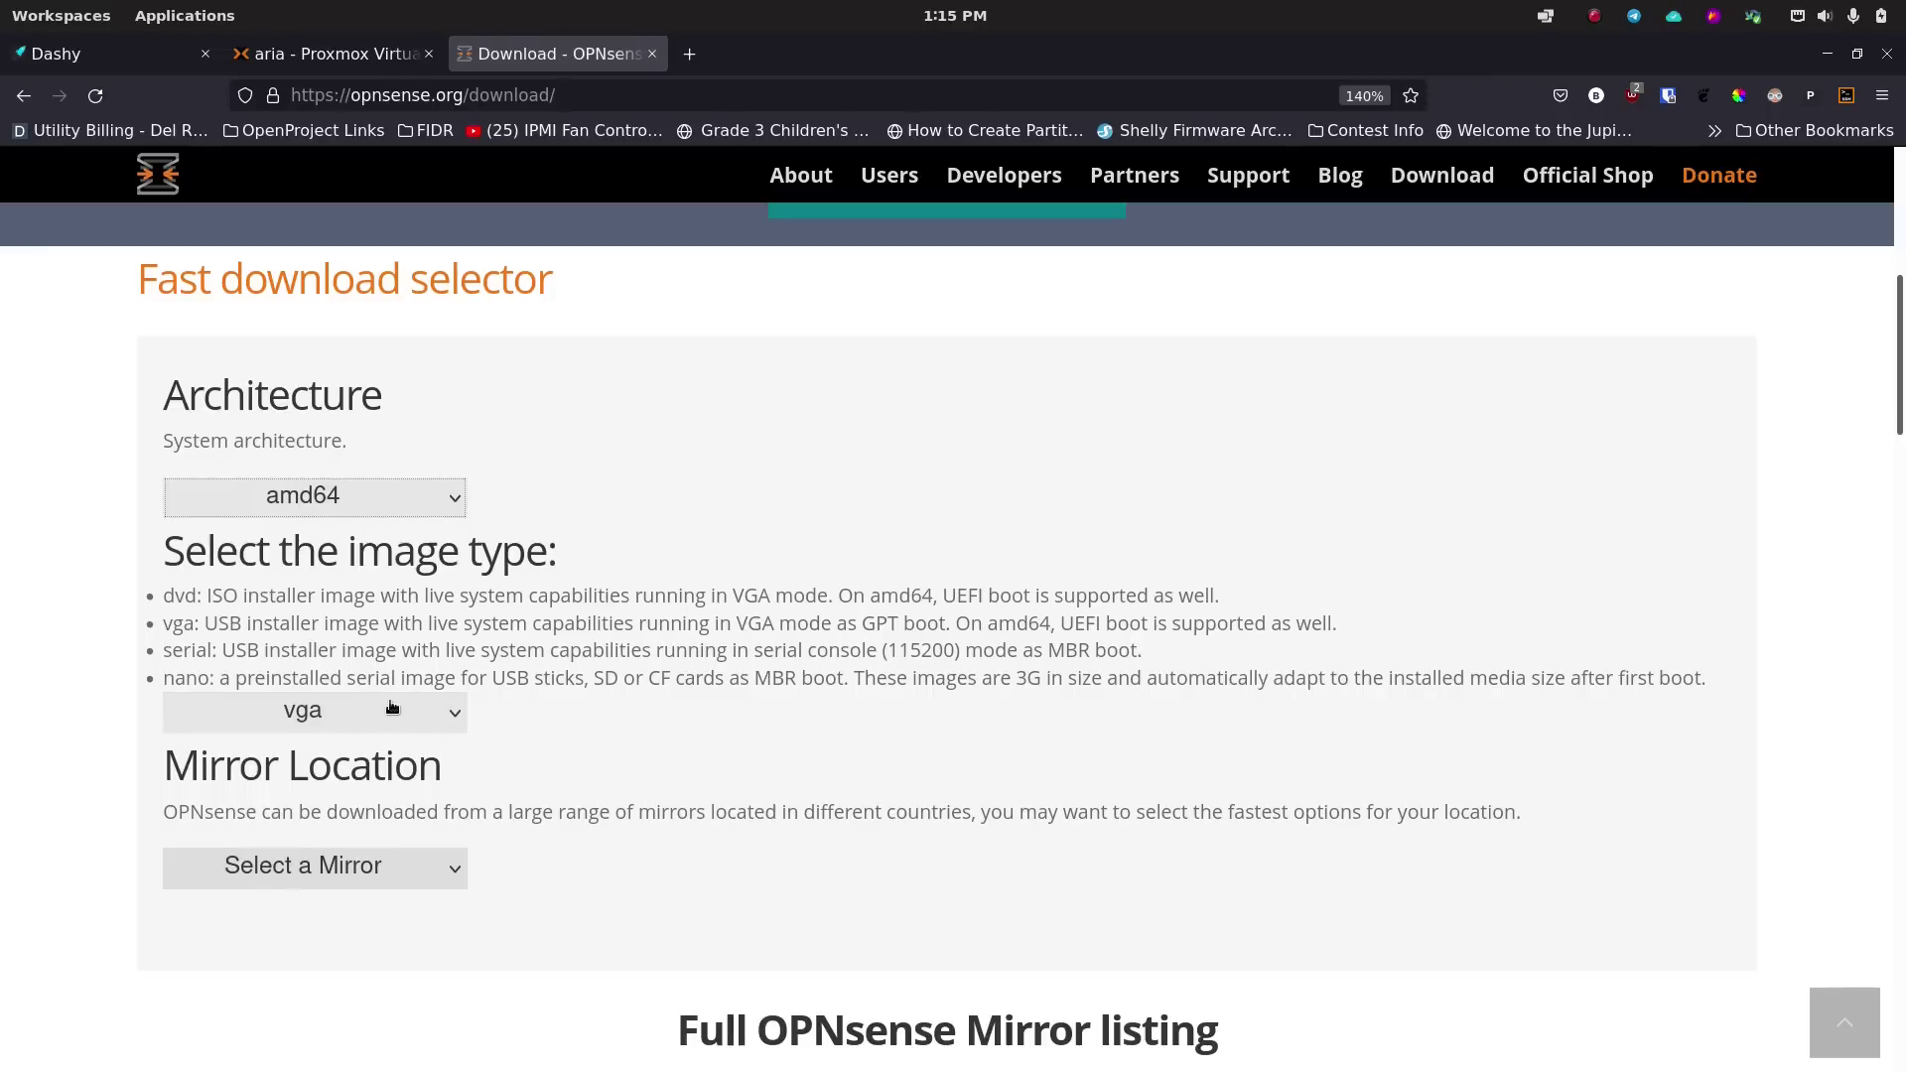
left_click(453, 717)
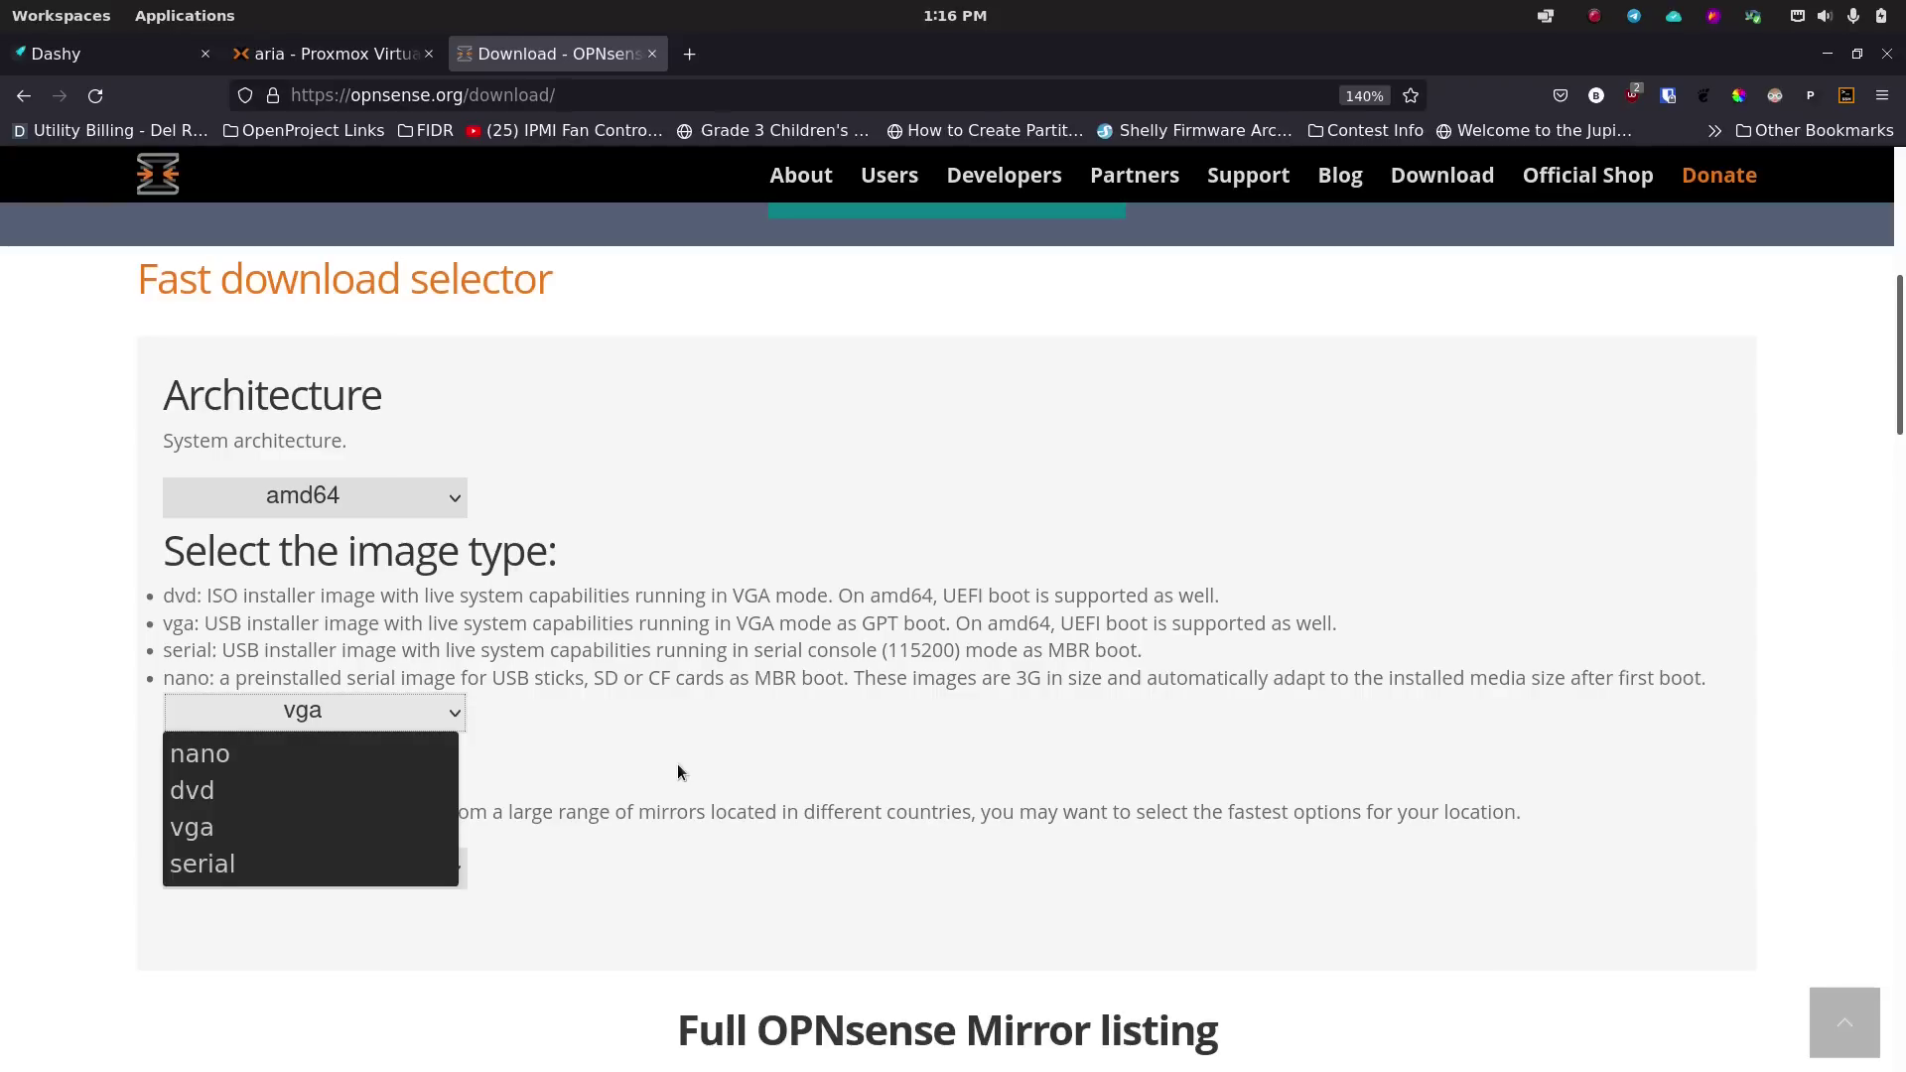
left_click(318, 790)
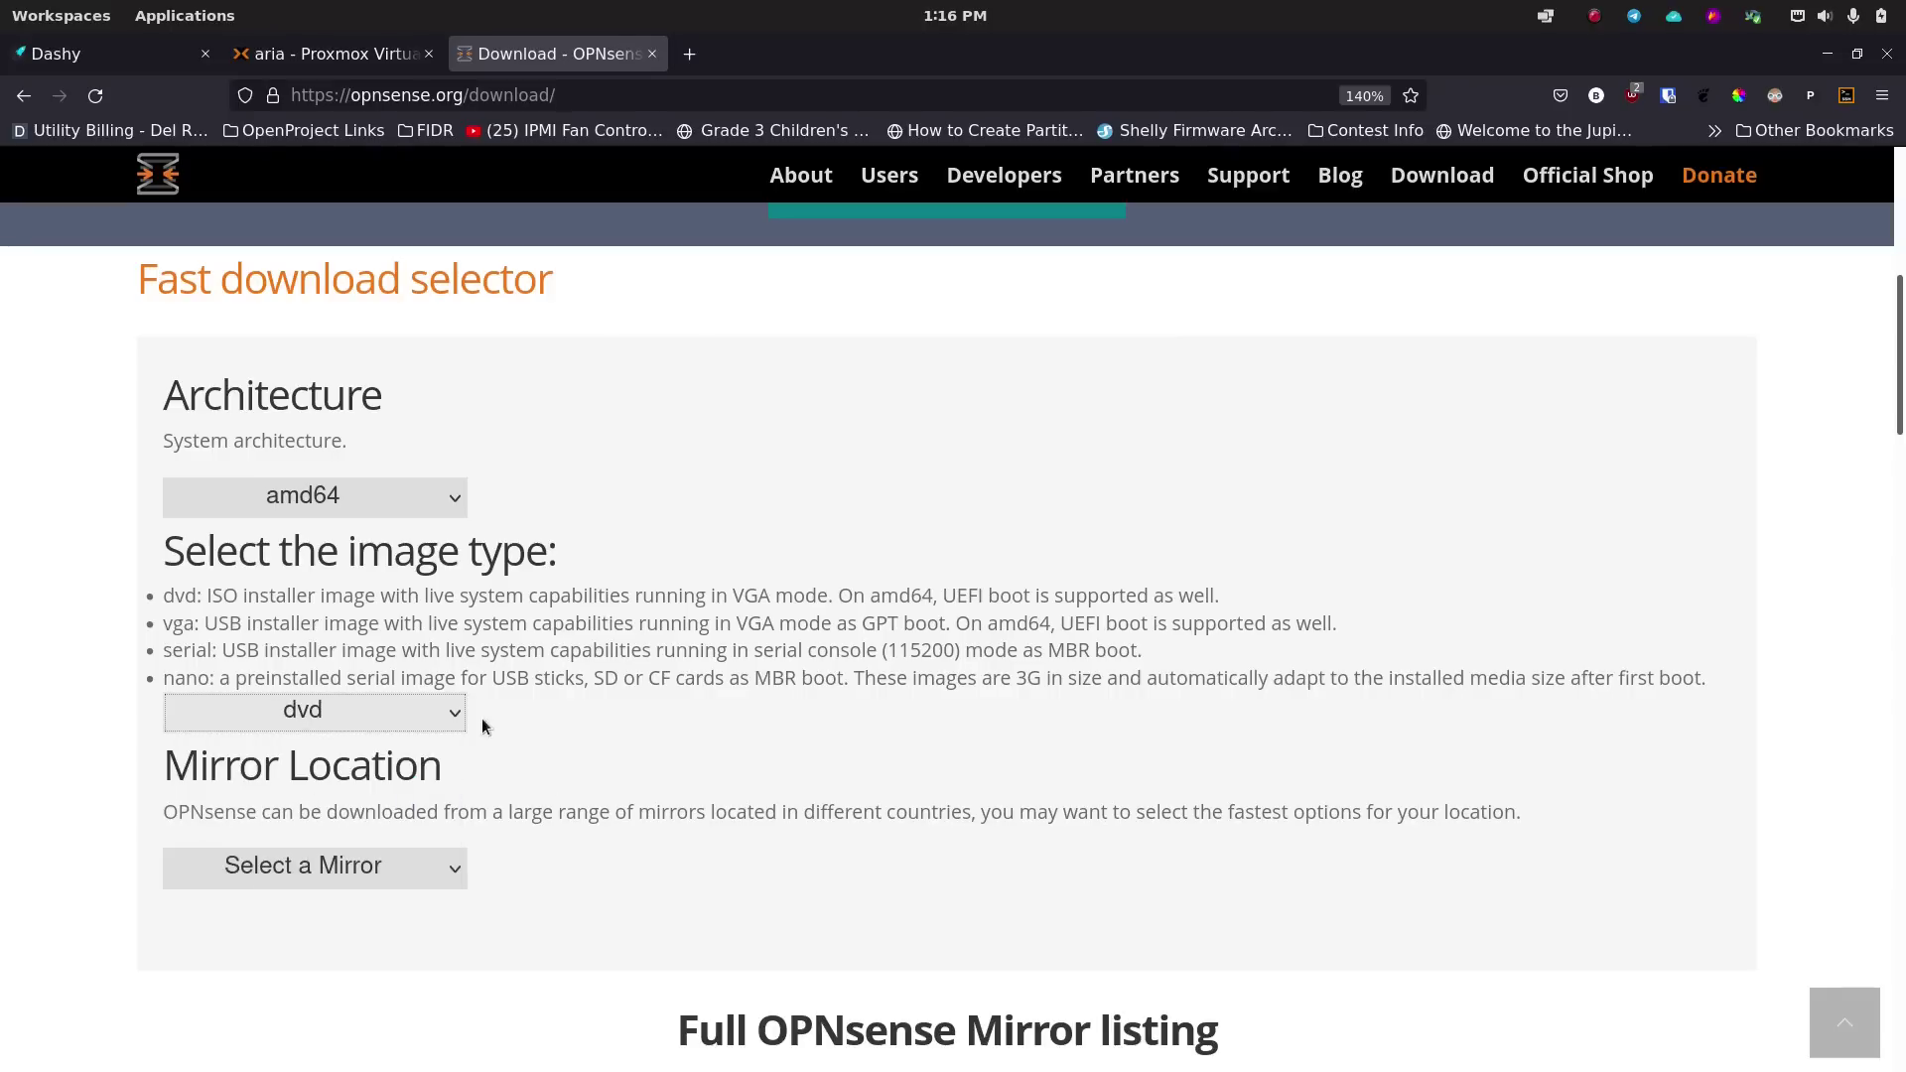
left_click(449, 714)
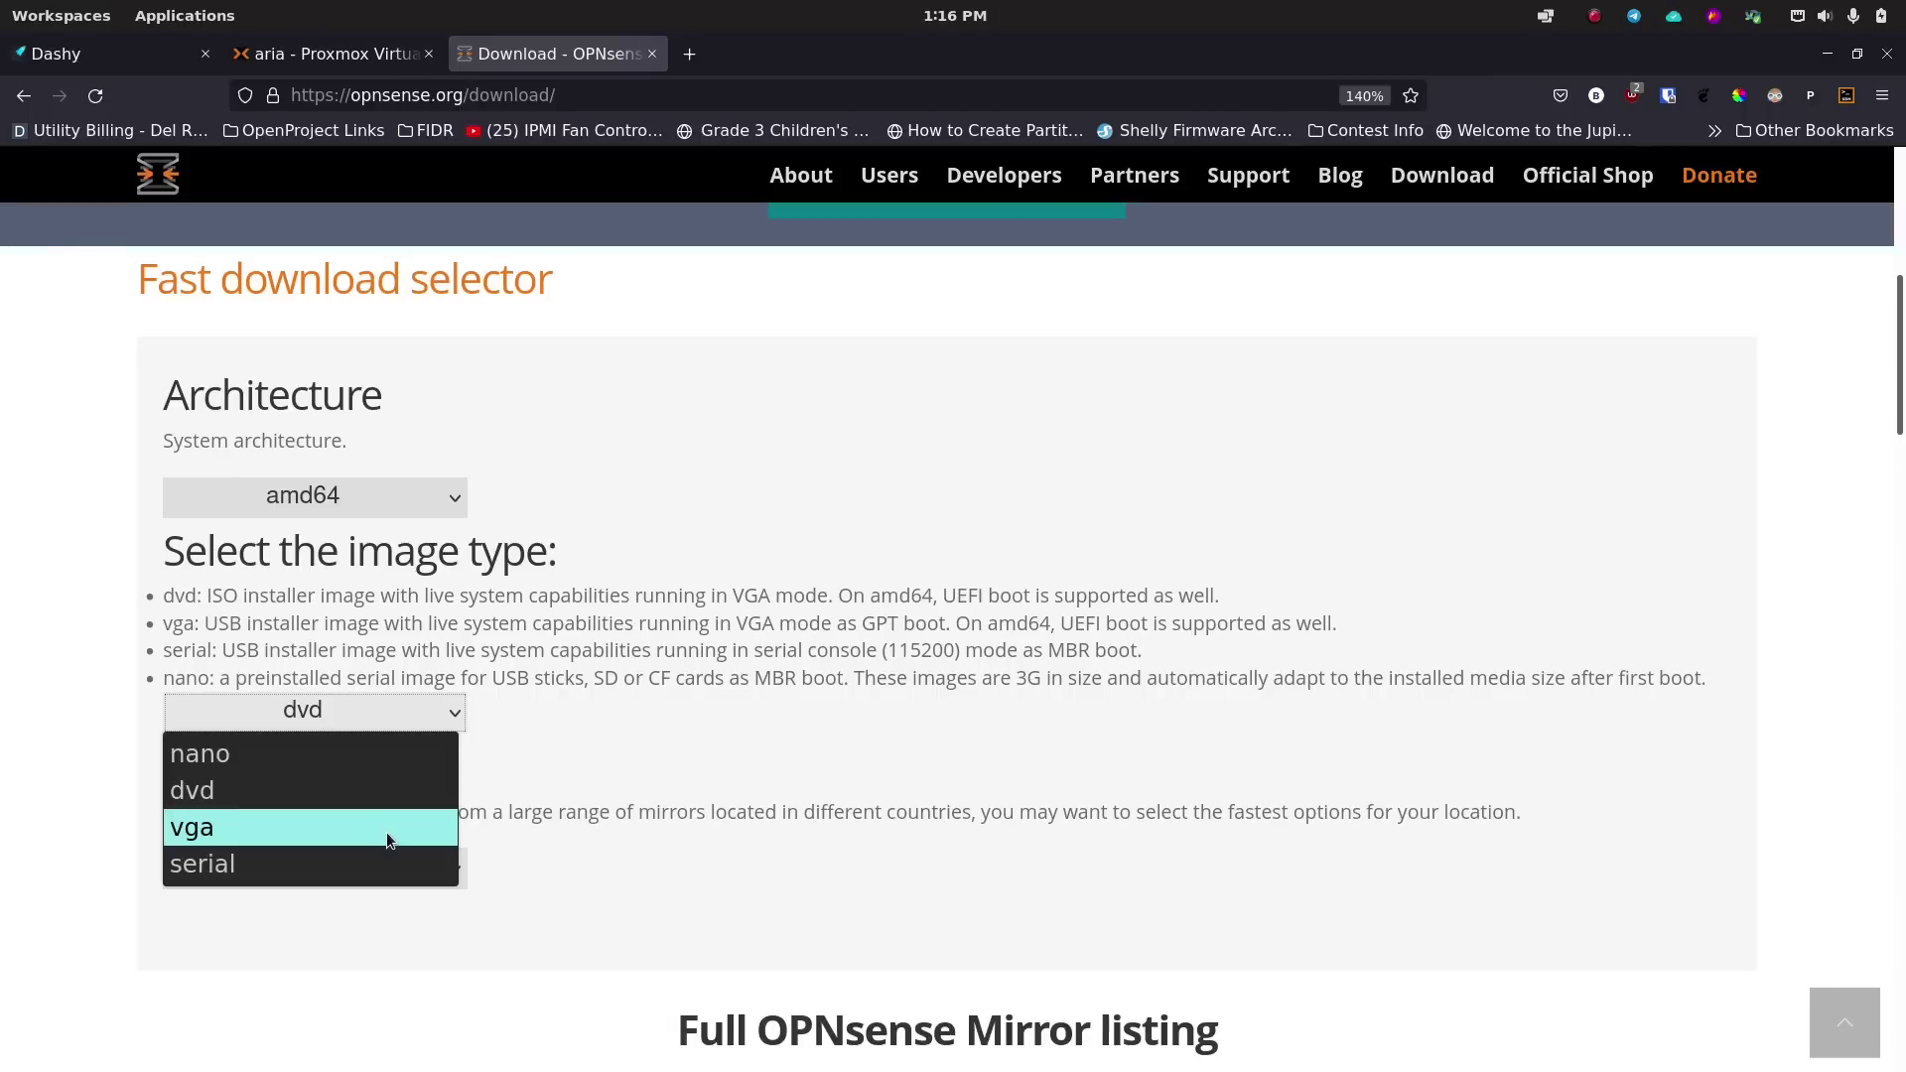
left_click(387, 834)
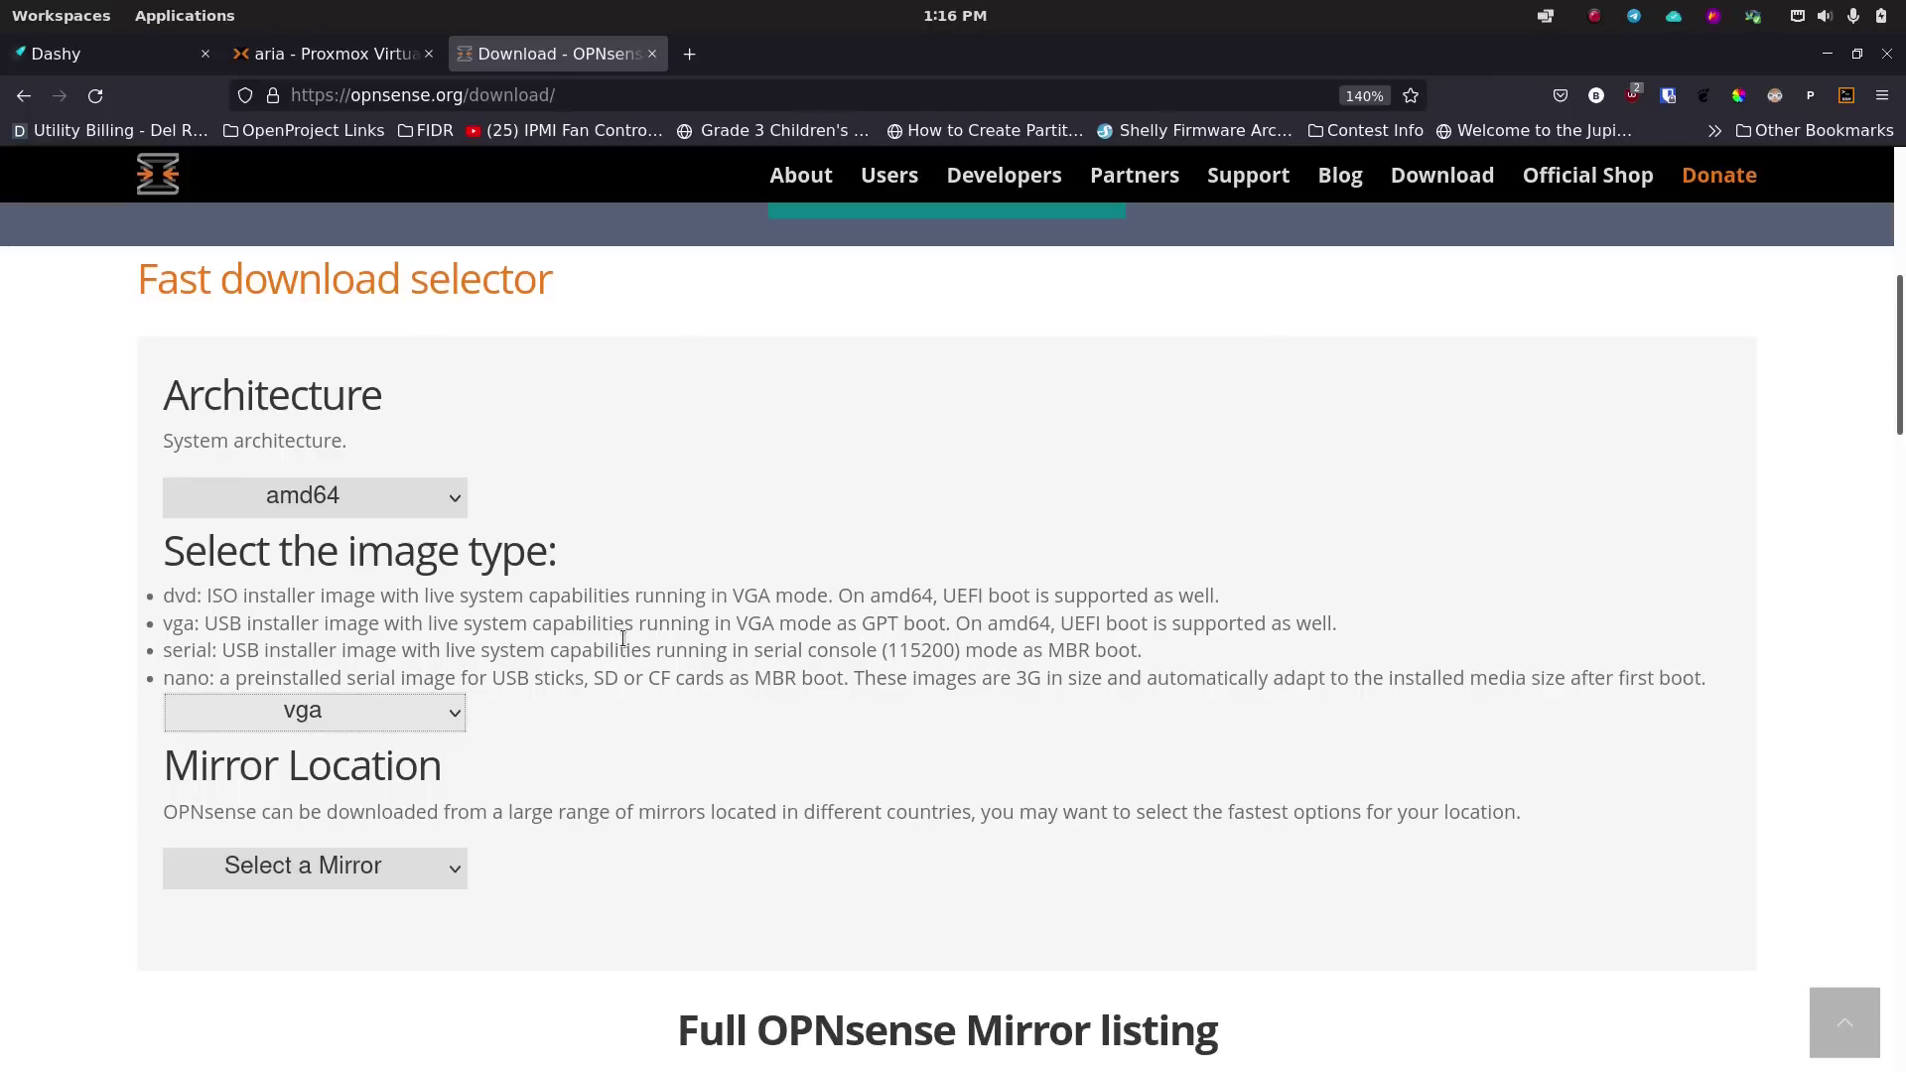
Download the OPNsense dvd installer image for amd64 from the LeaseWeb (East Coast) mirror.
left_click(459, 711)
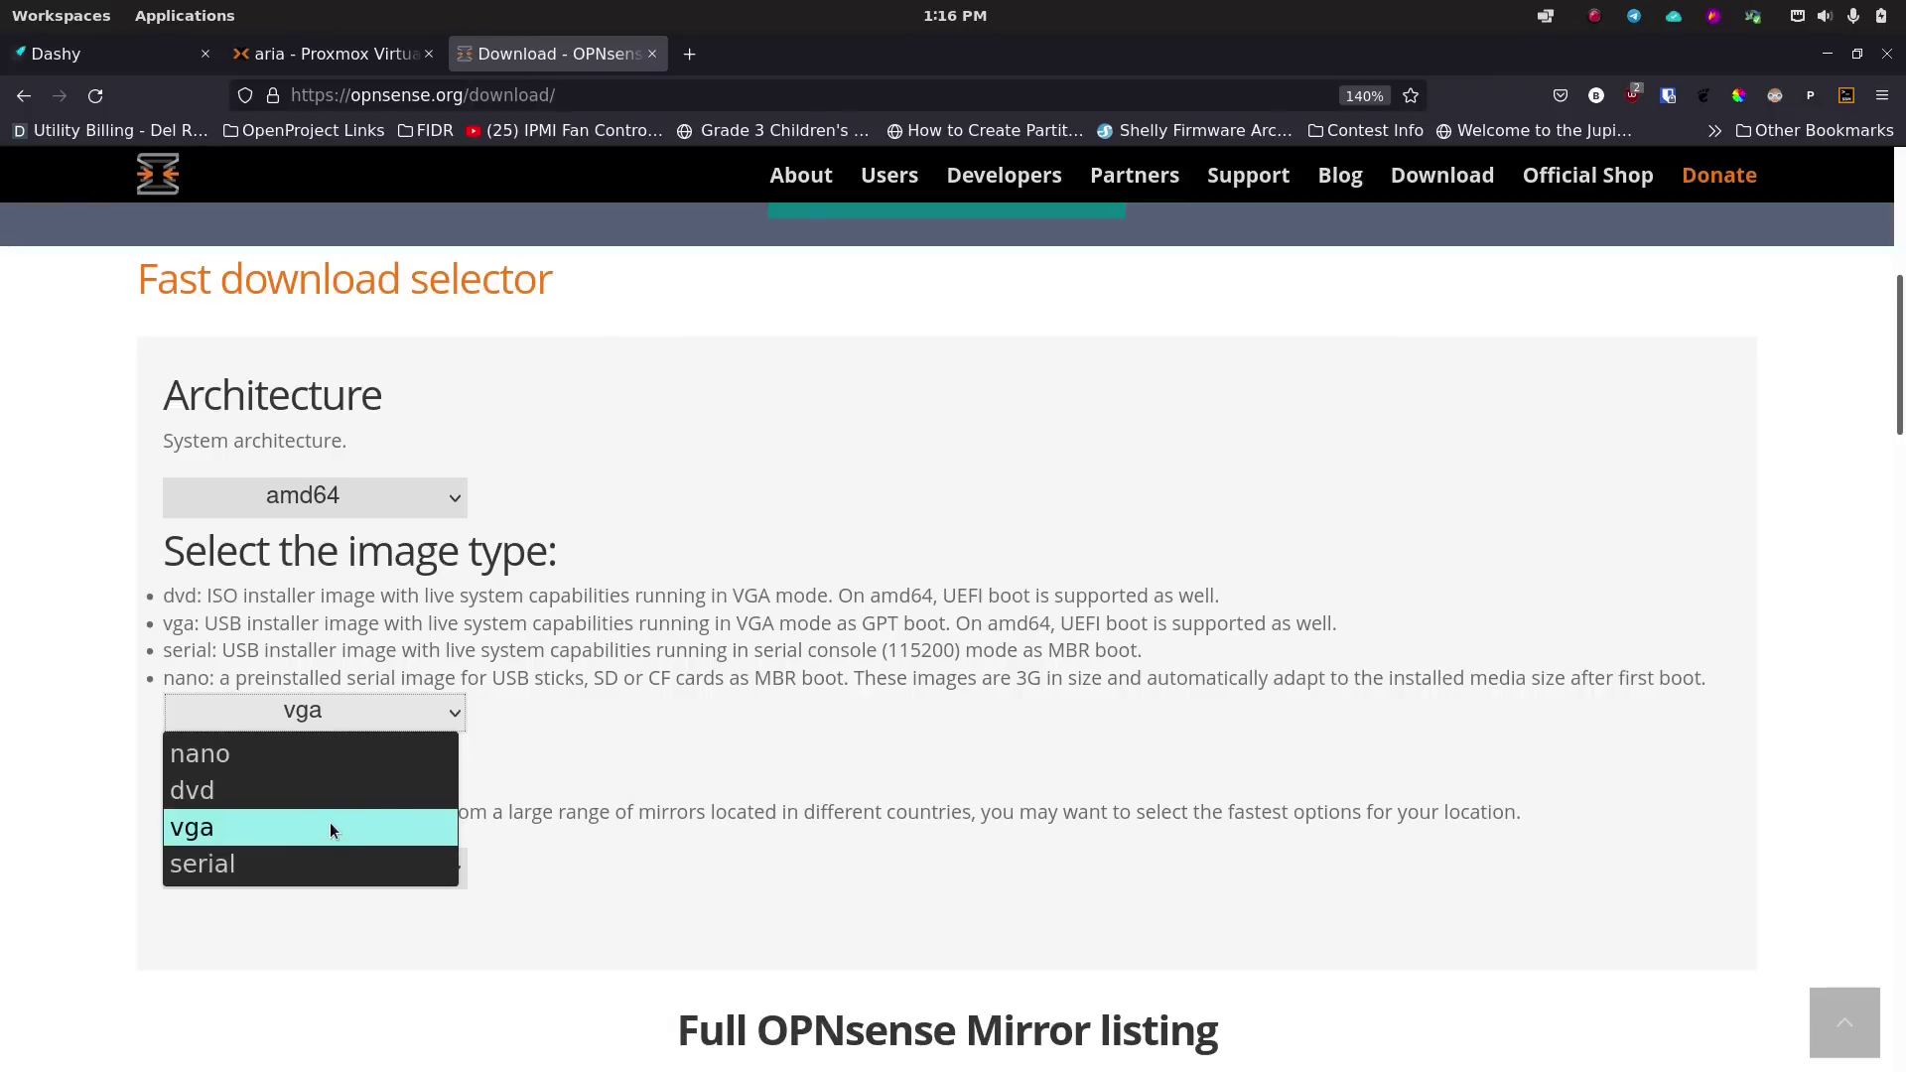
left_click(365, 794)
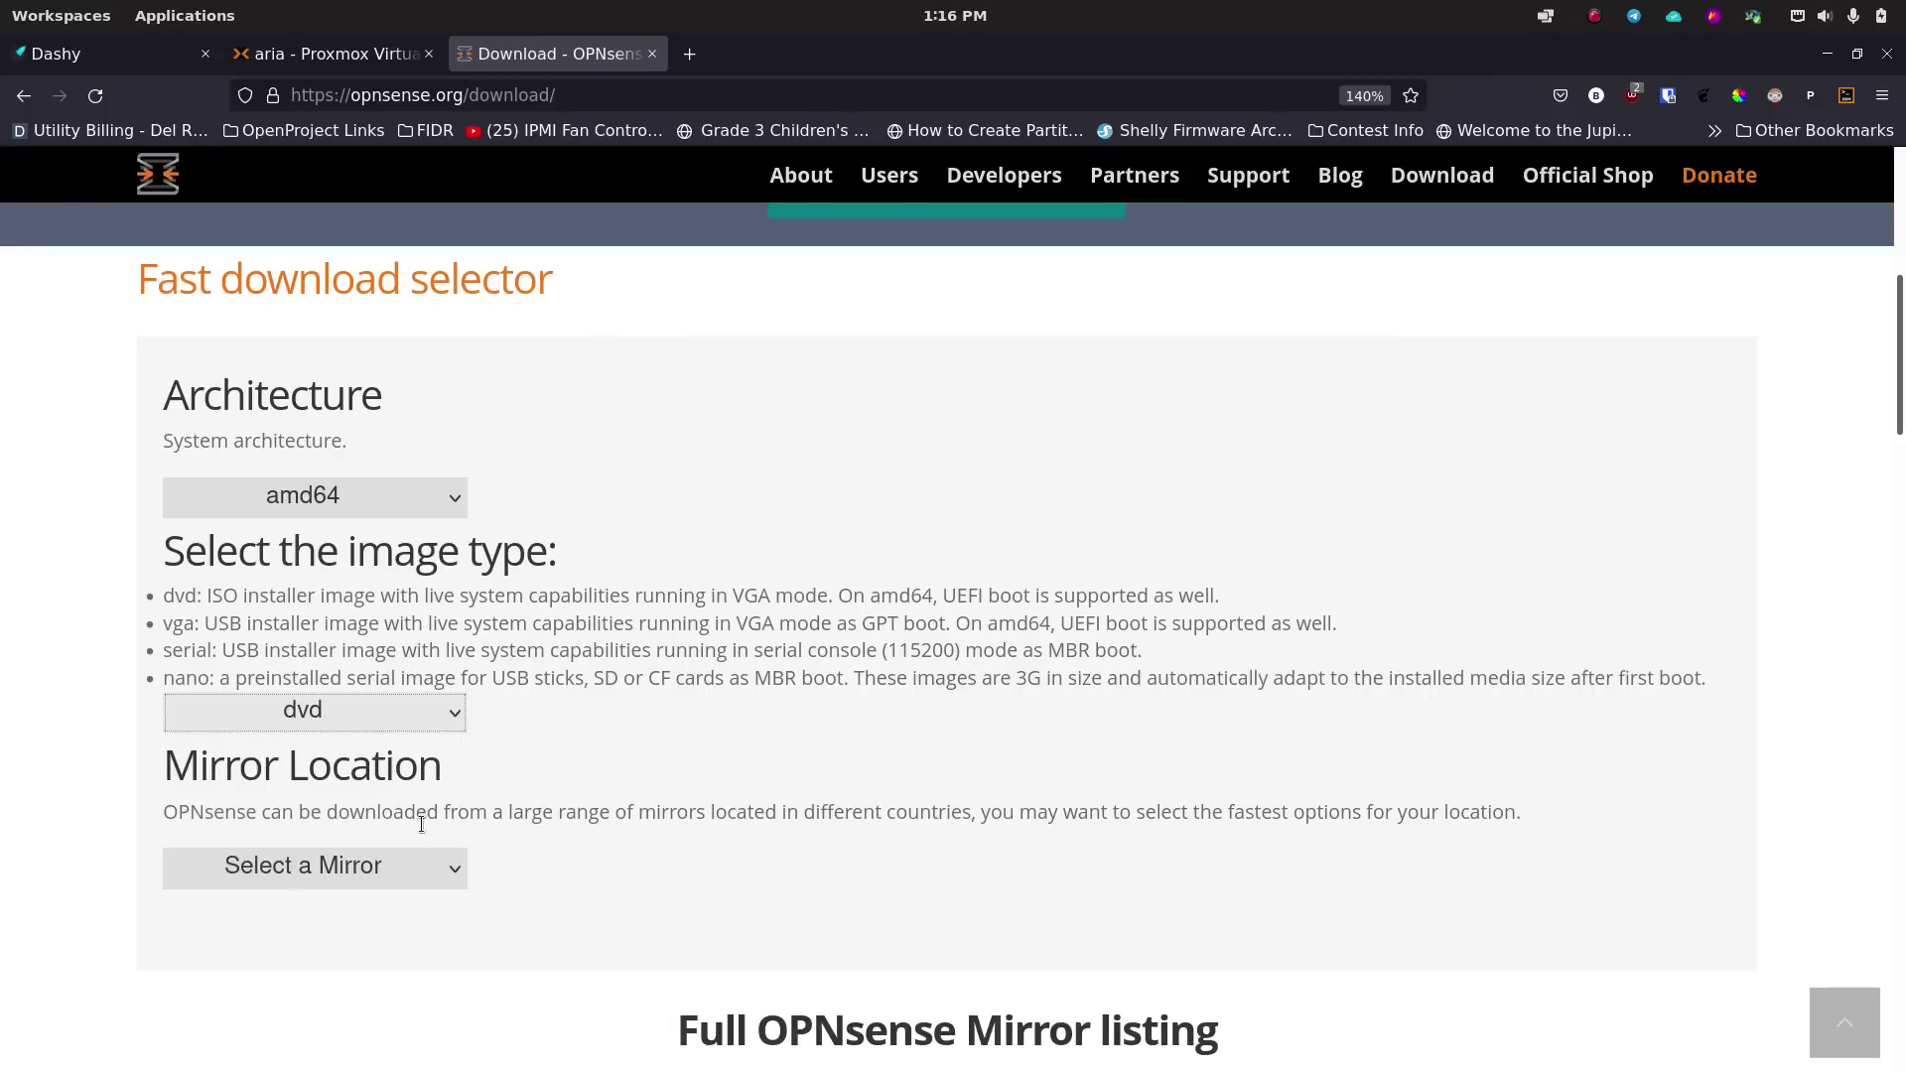
left_click(410, 871)
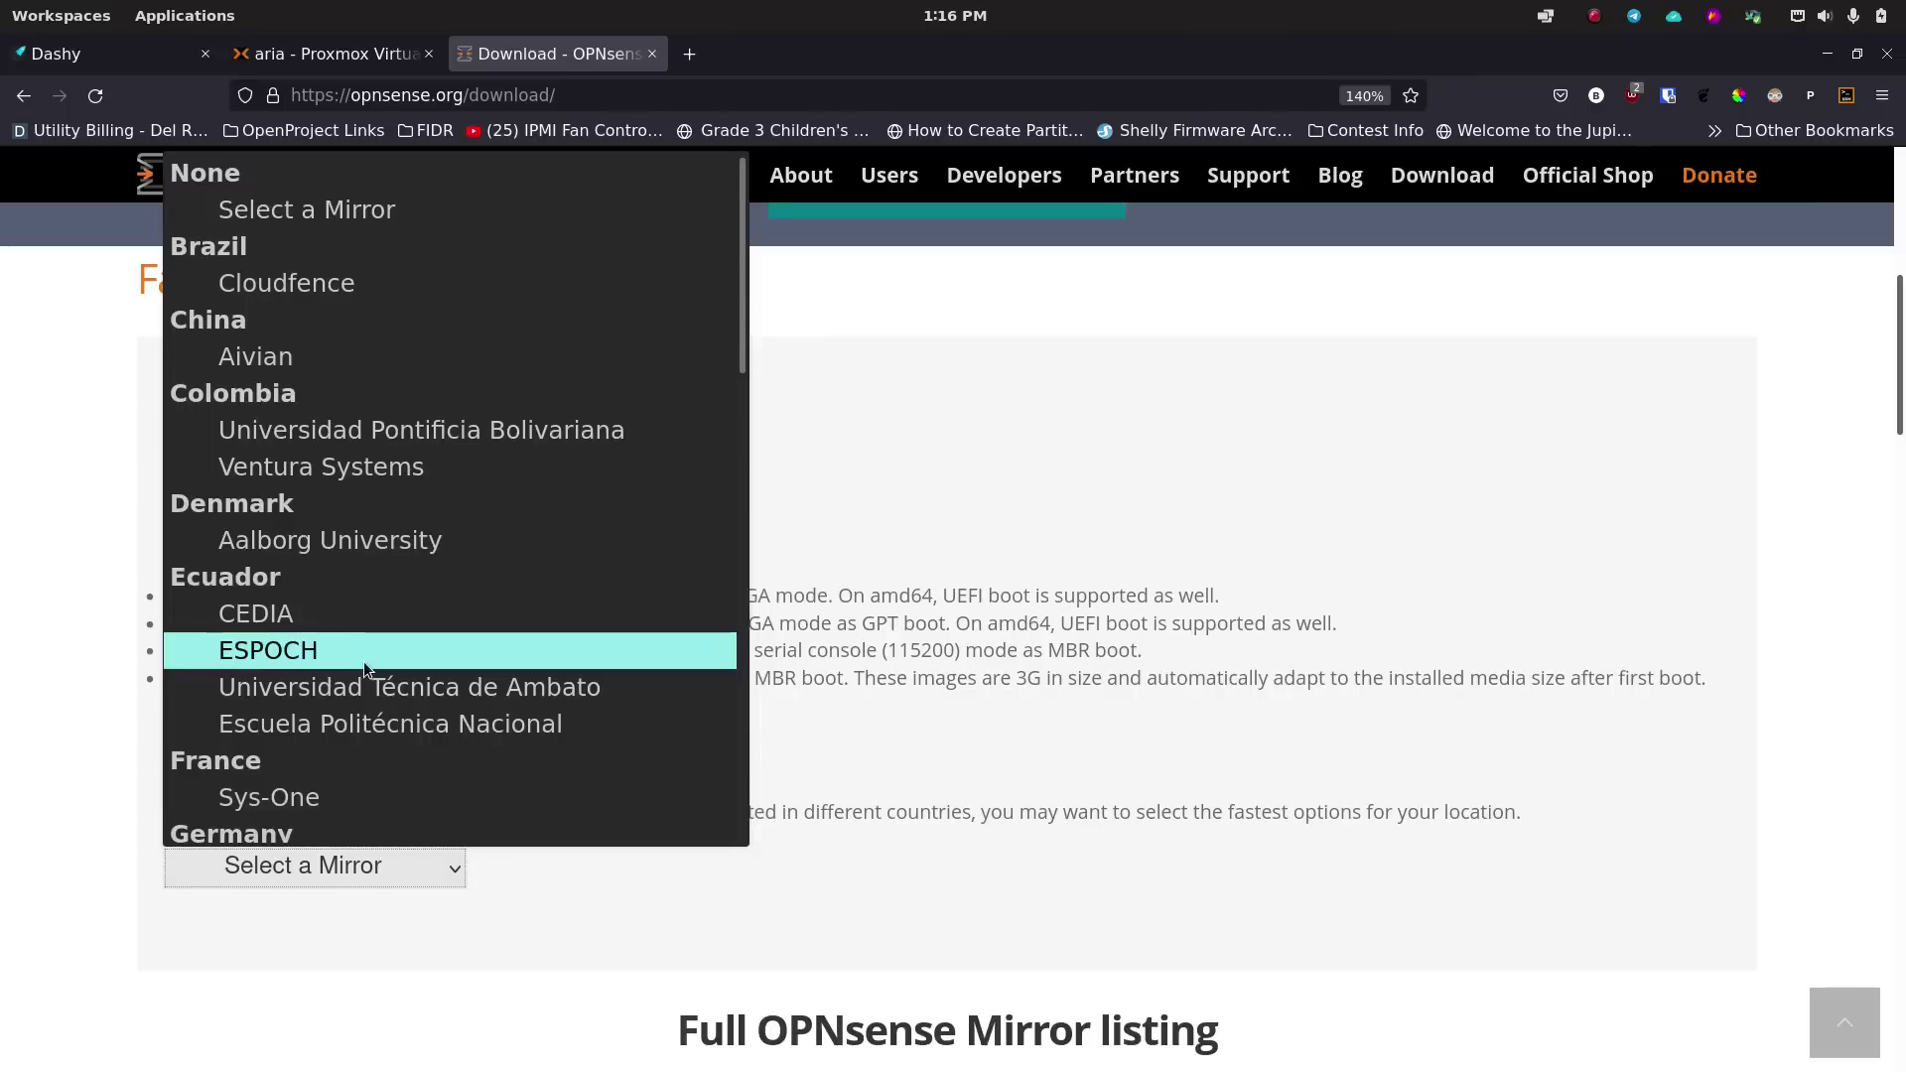
scroll(364, 661, "down", 4)
scroll(363, 663, "down", 6)
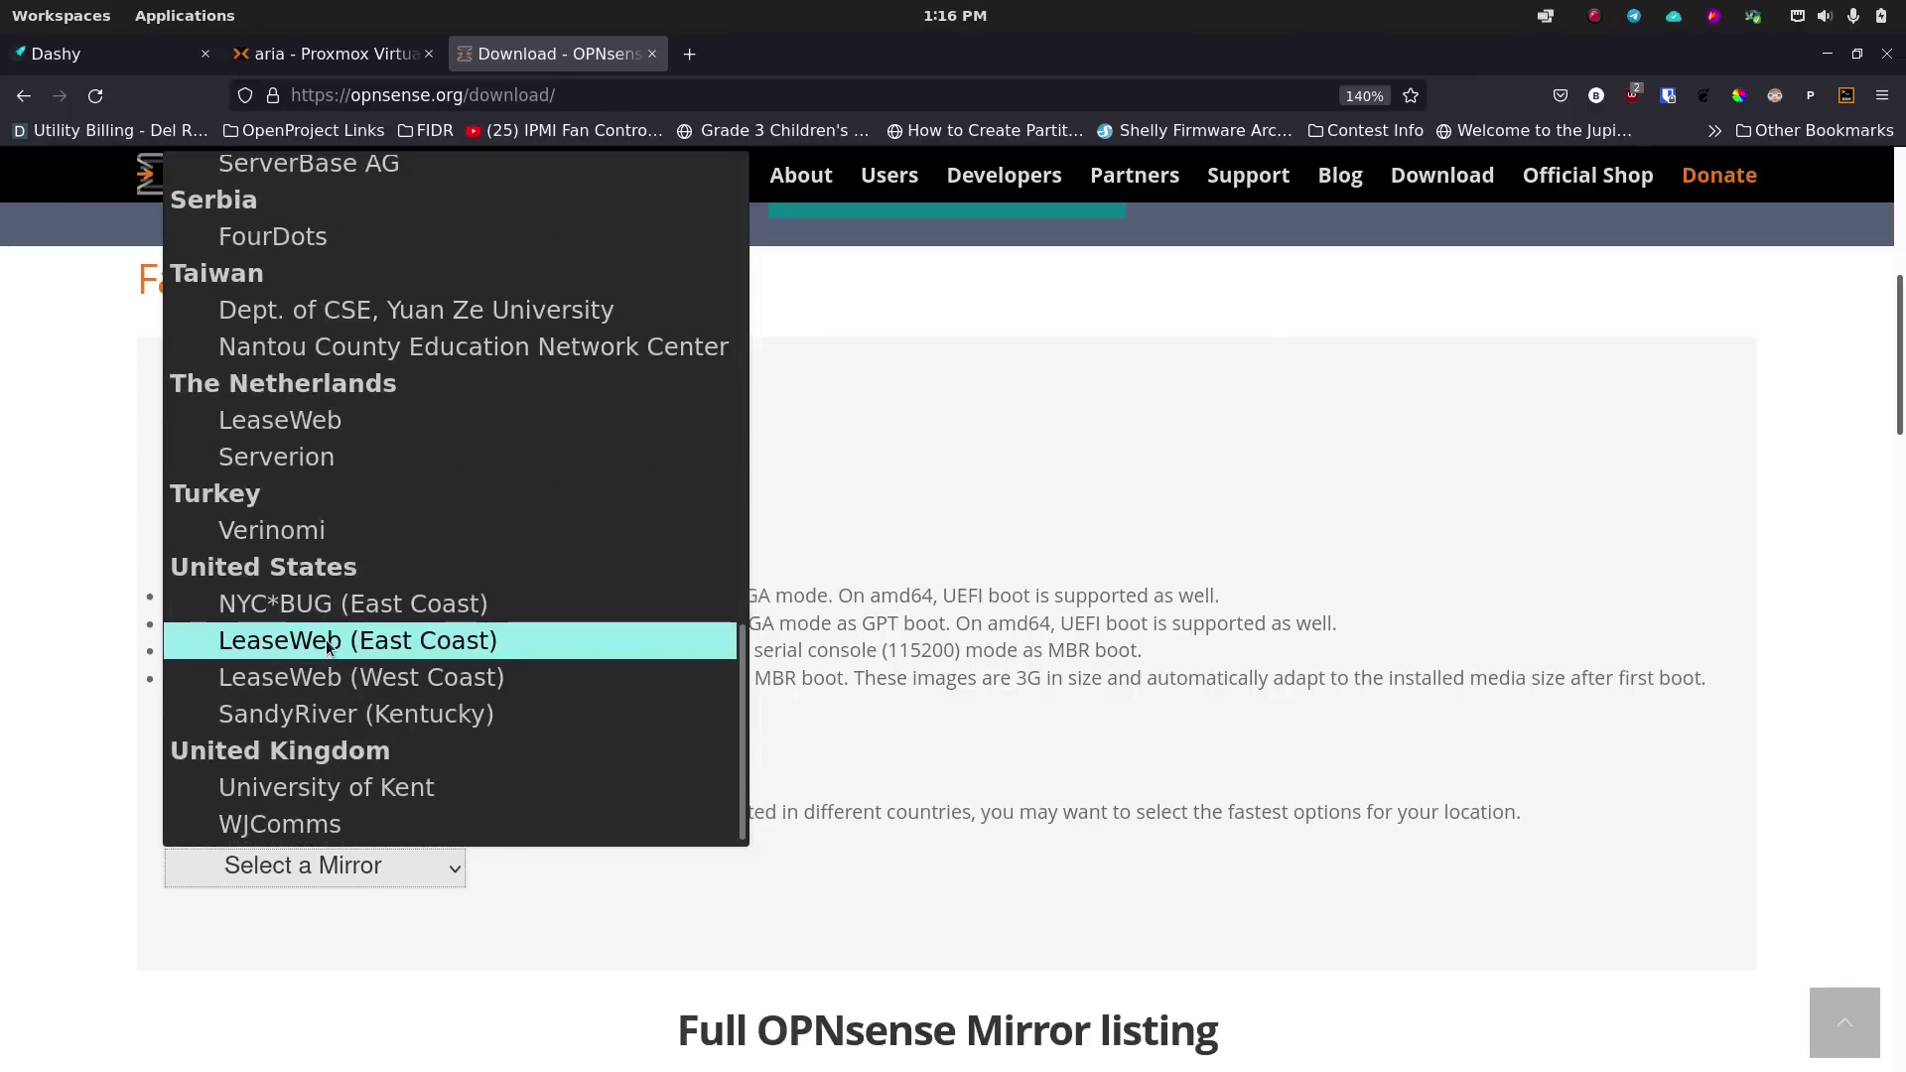
left_click(328, 644)
scroll(563, 703, "down", 3)
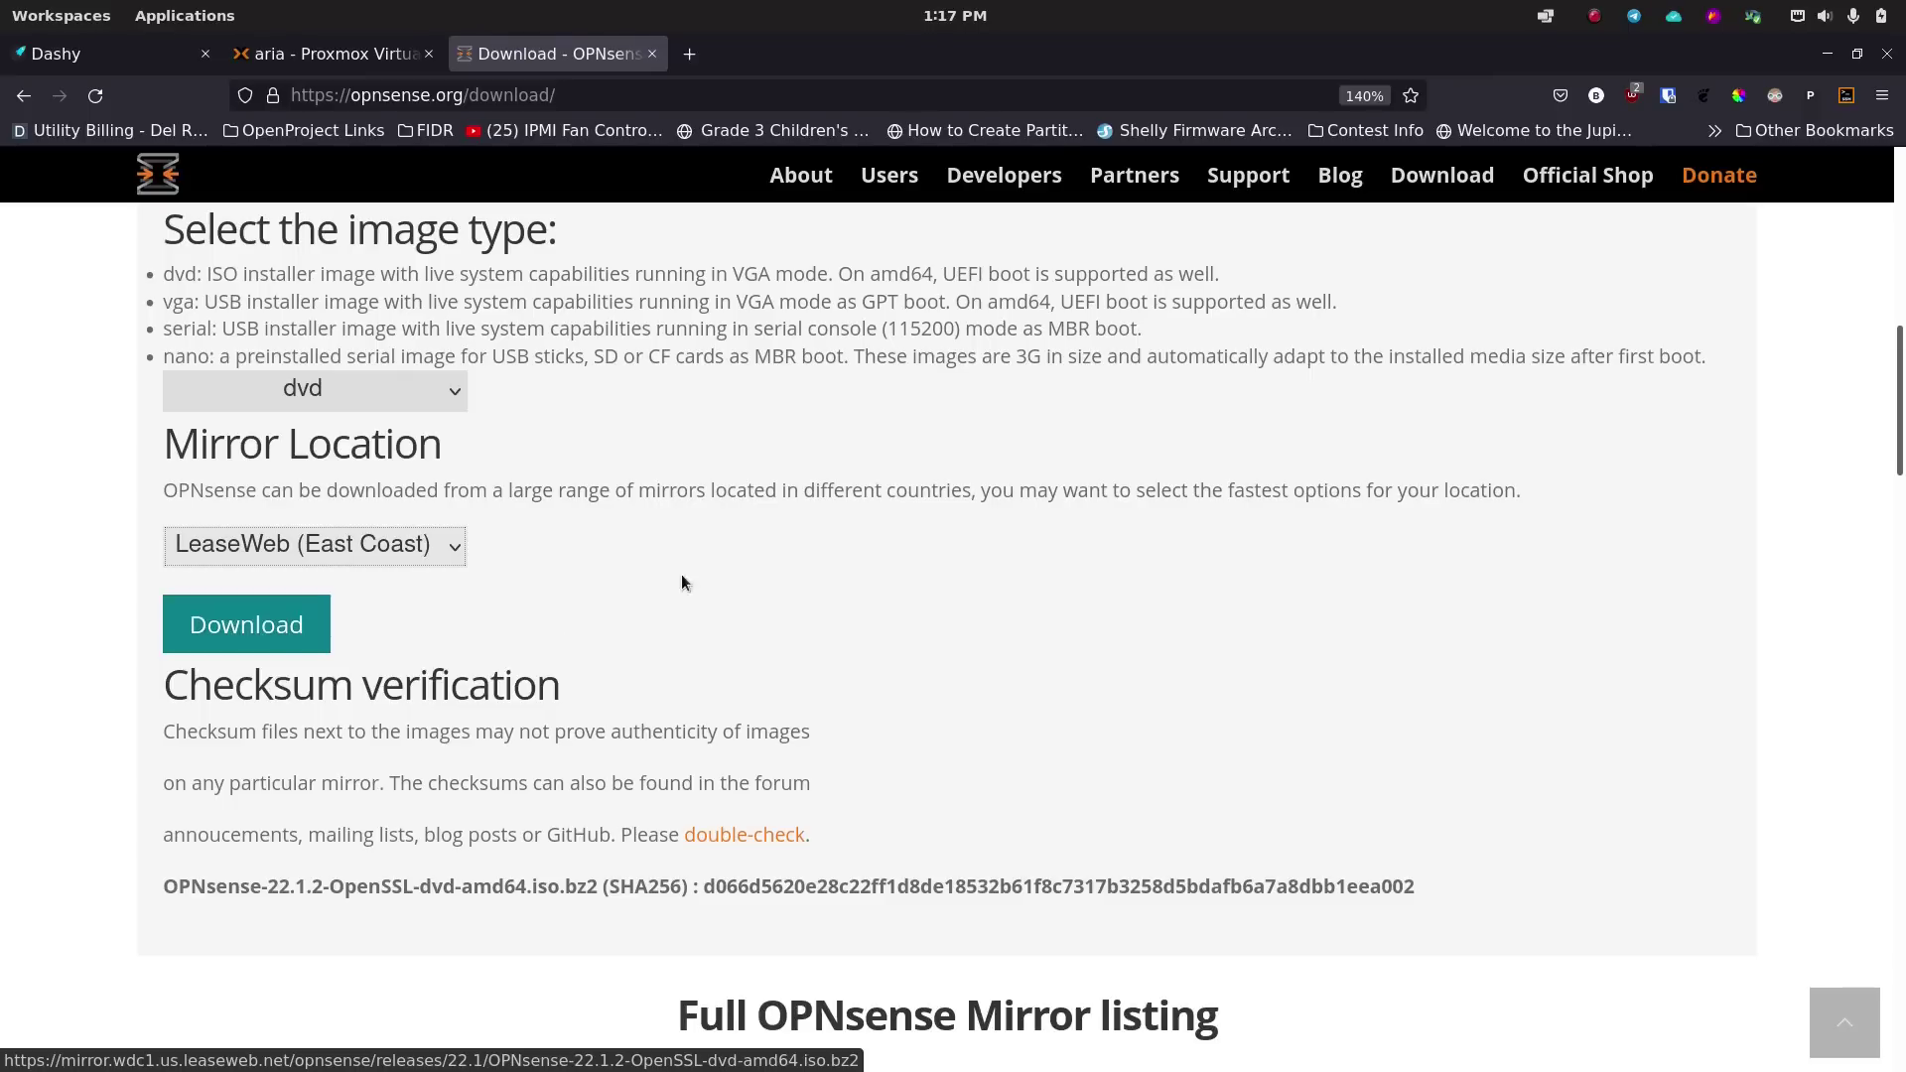
left_click(248, 632)
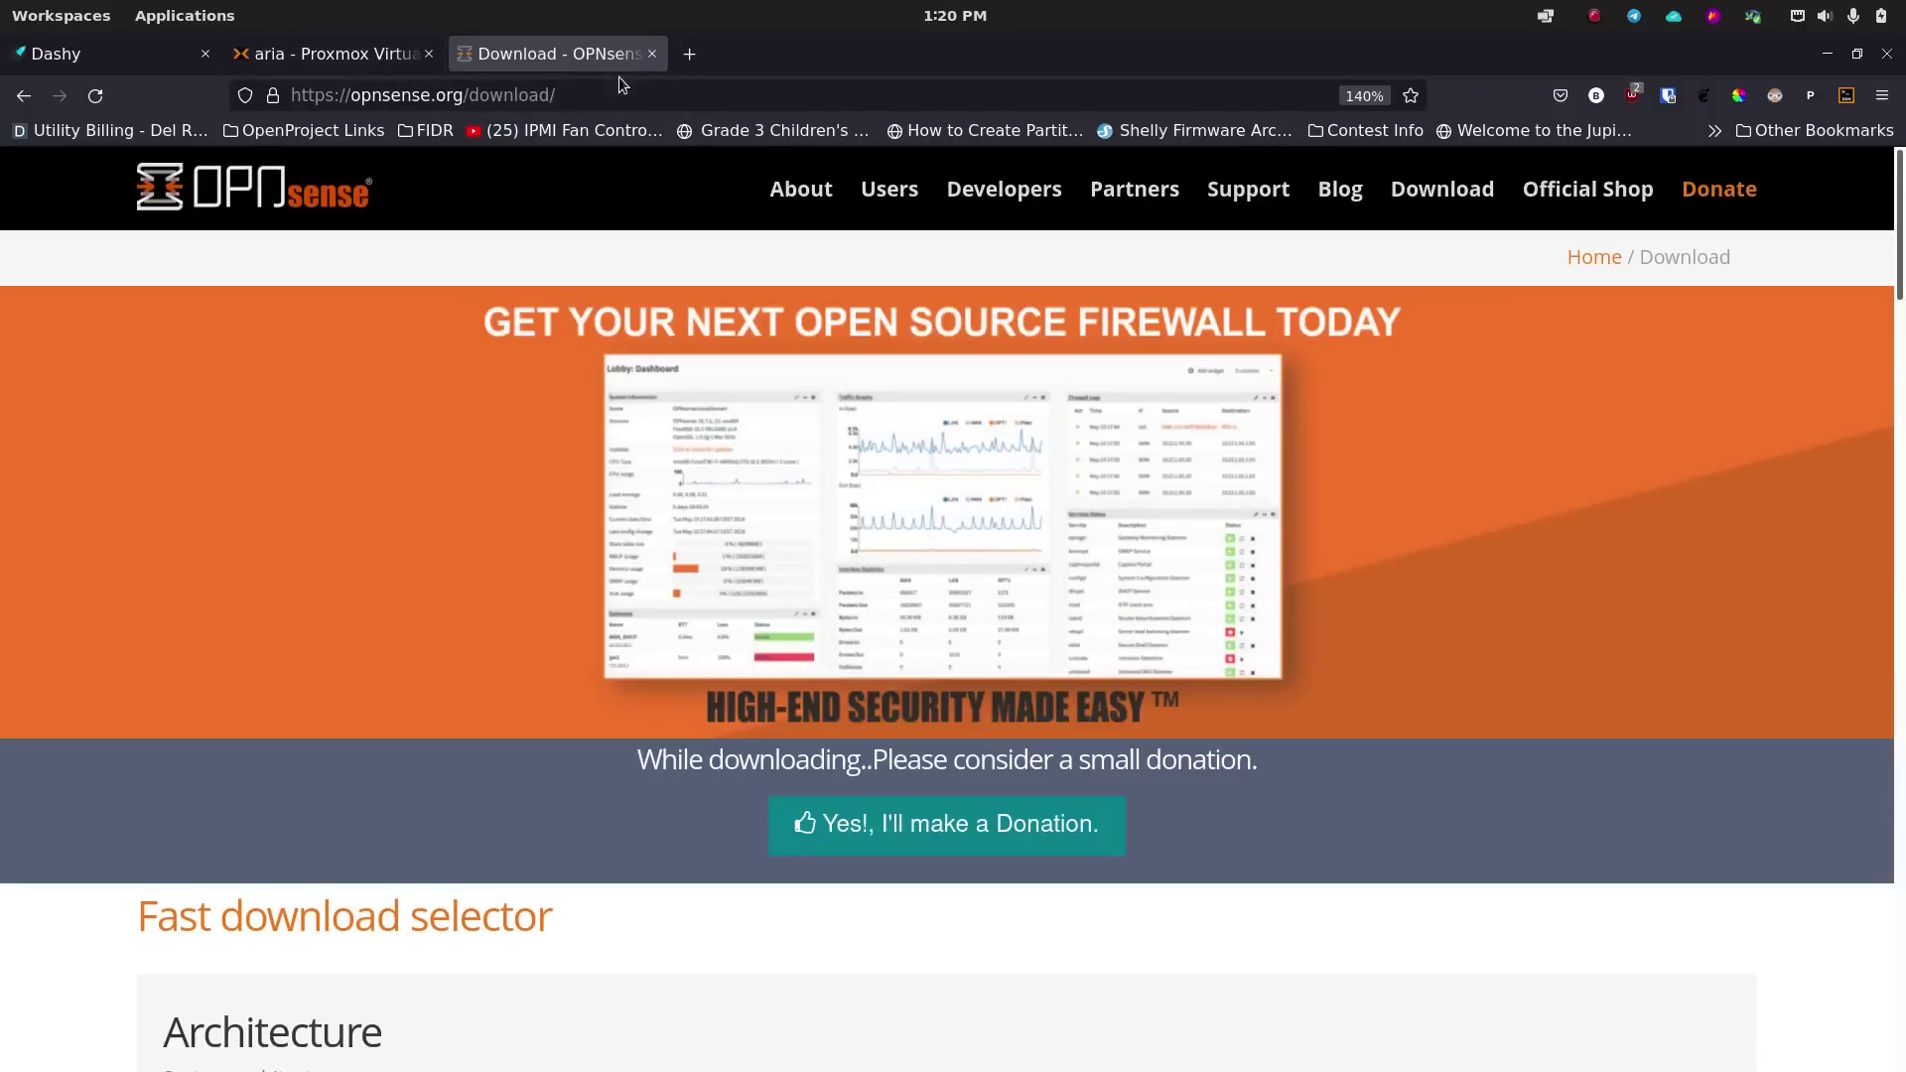
Switch to Proxmox and open the console of VM 103 (OPNSense-test) in a maximized window.
left_click(385, 63)
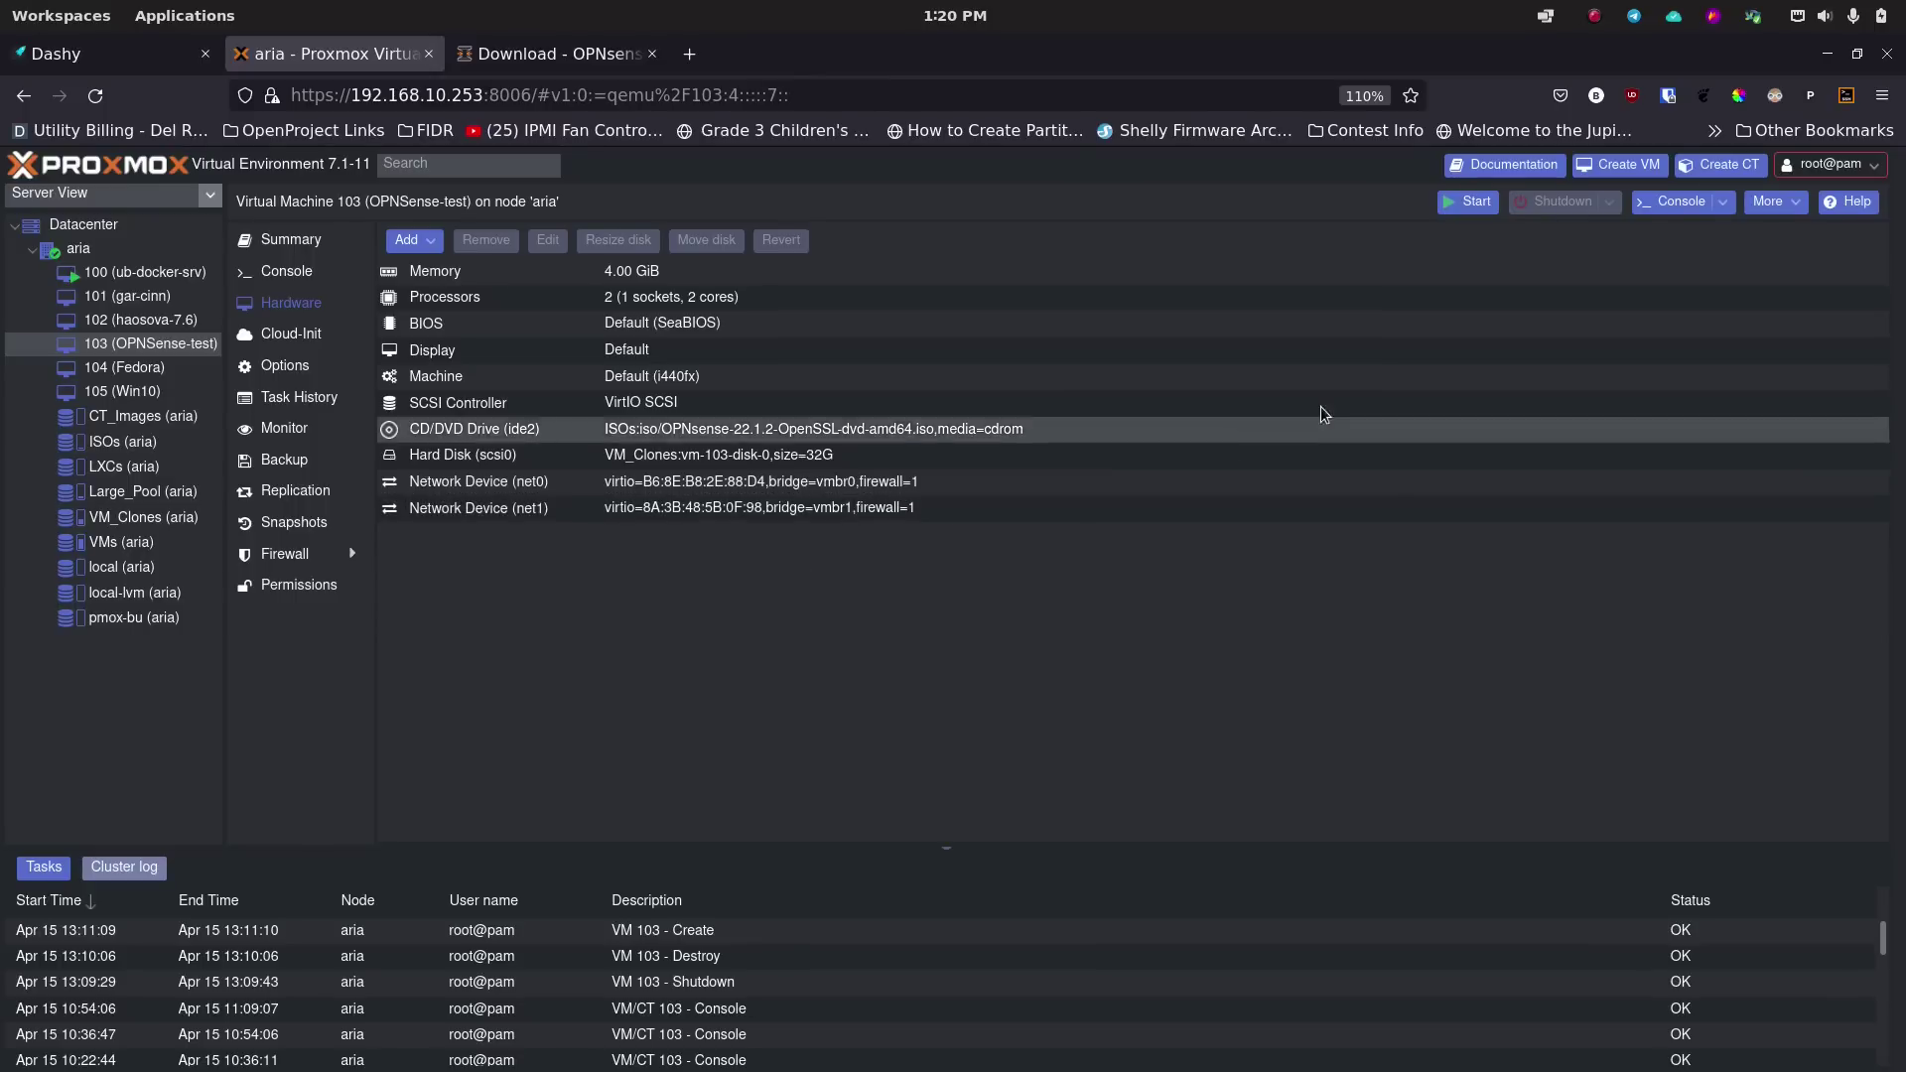
left_click(1678, 204)
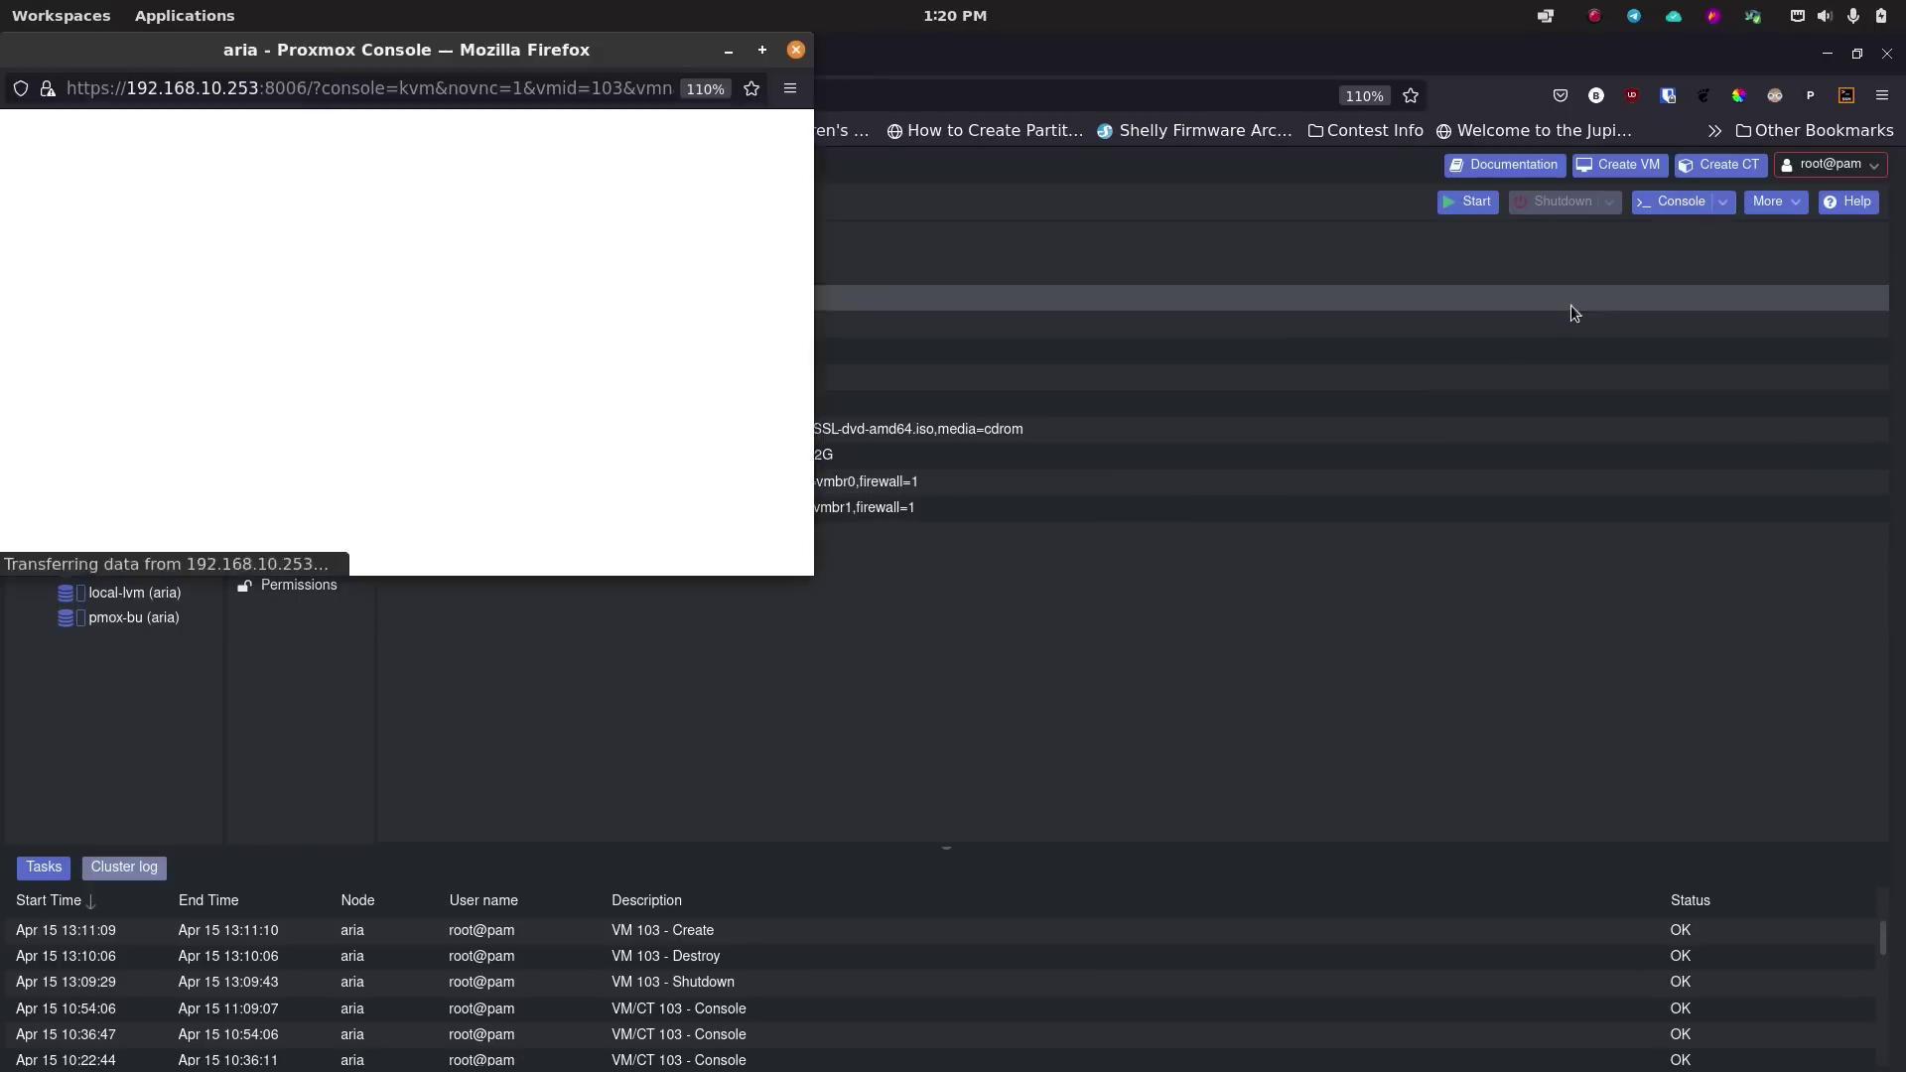
left_click_drag(652, 52, 864, 53)
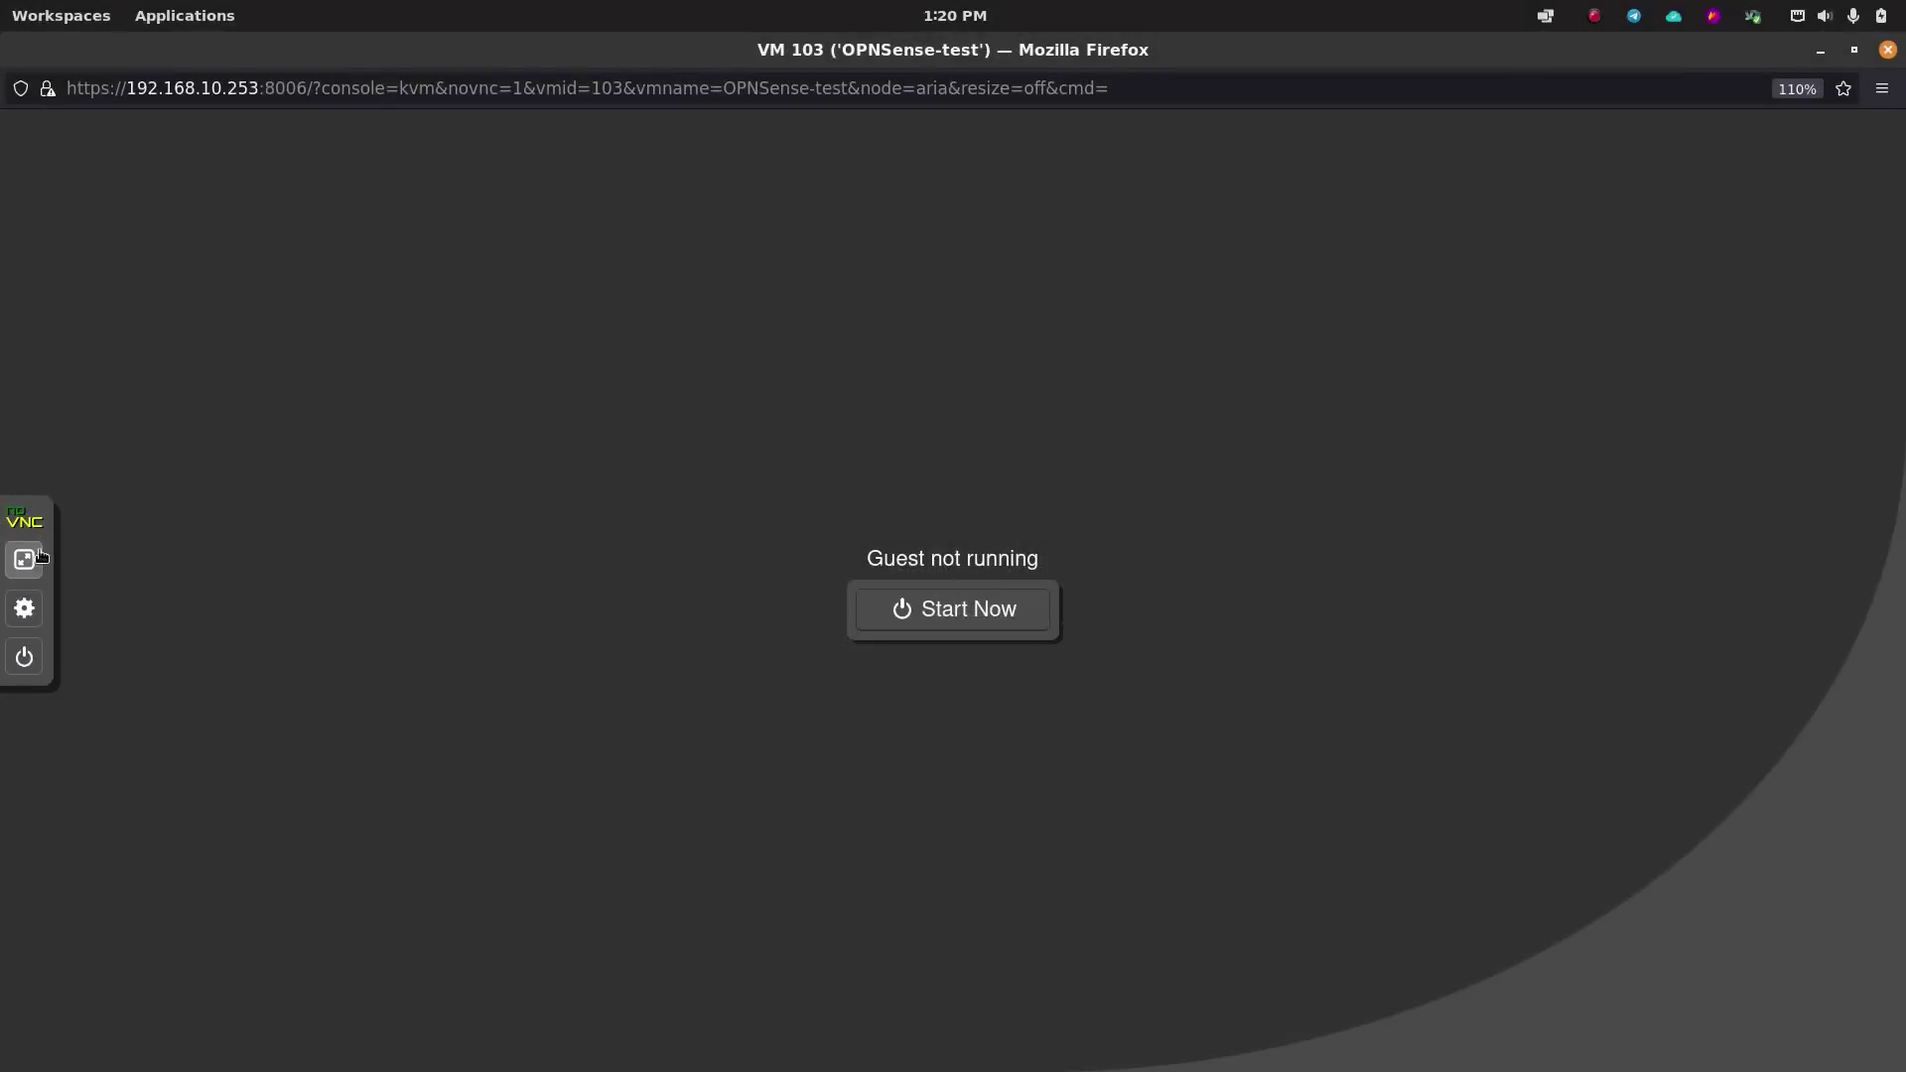
Start VM 103 from its console and show the console in full screen.
left_click(24, 557)
left_click(901, 568)
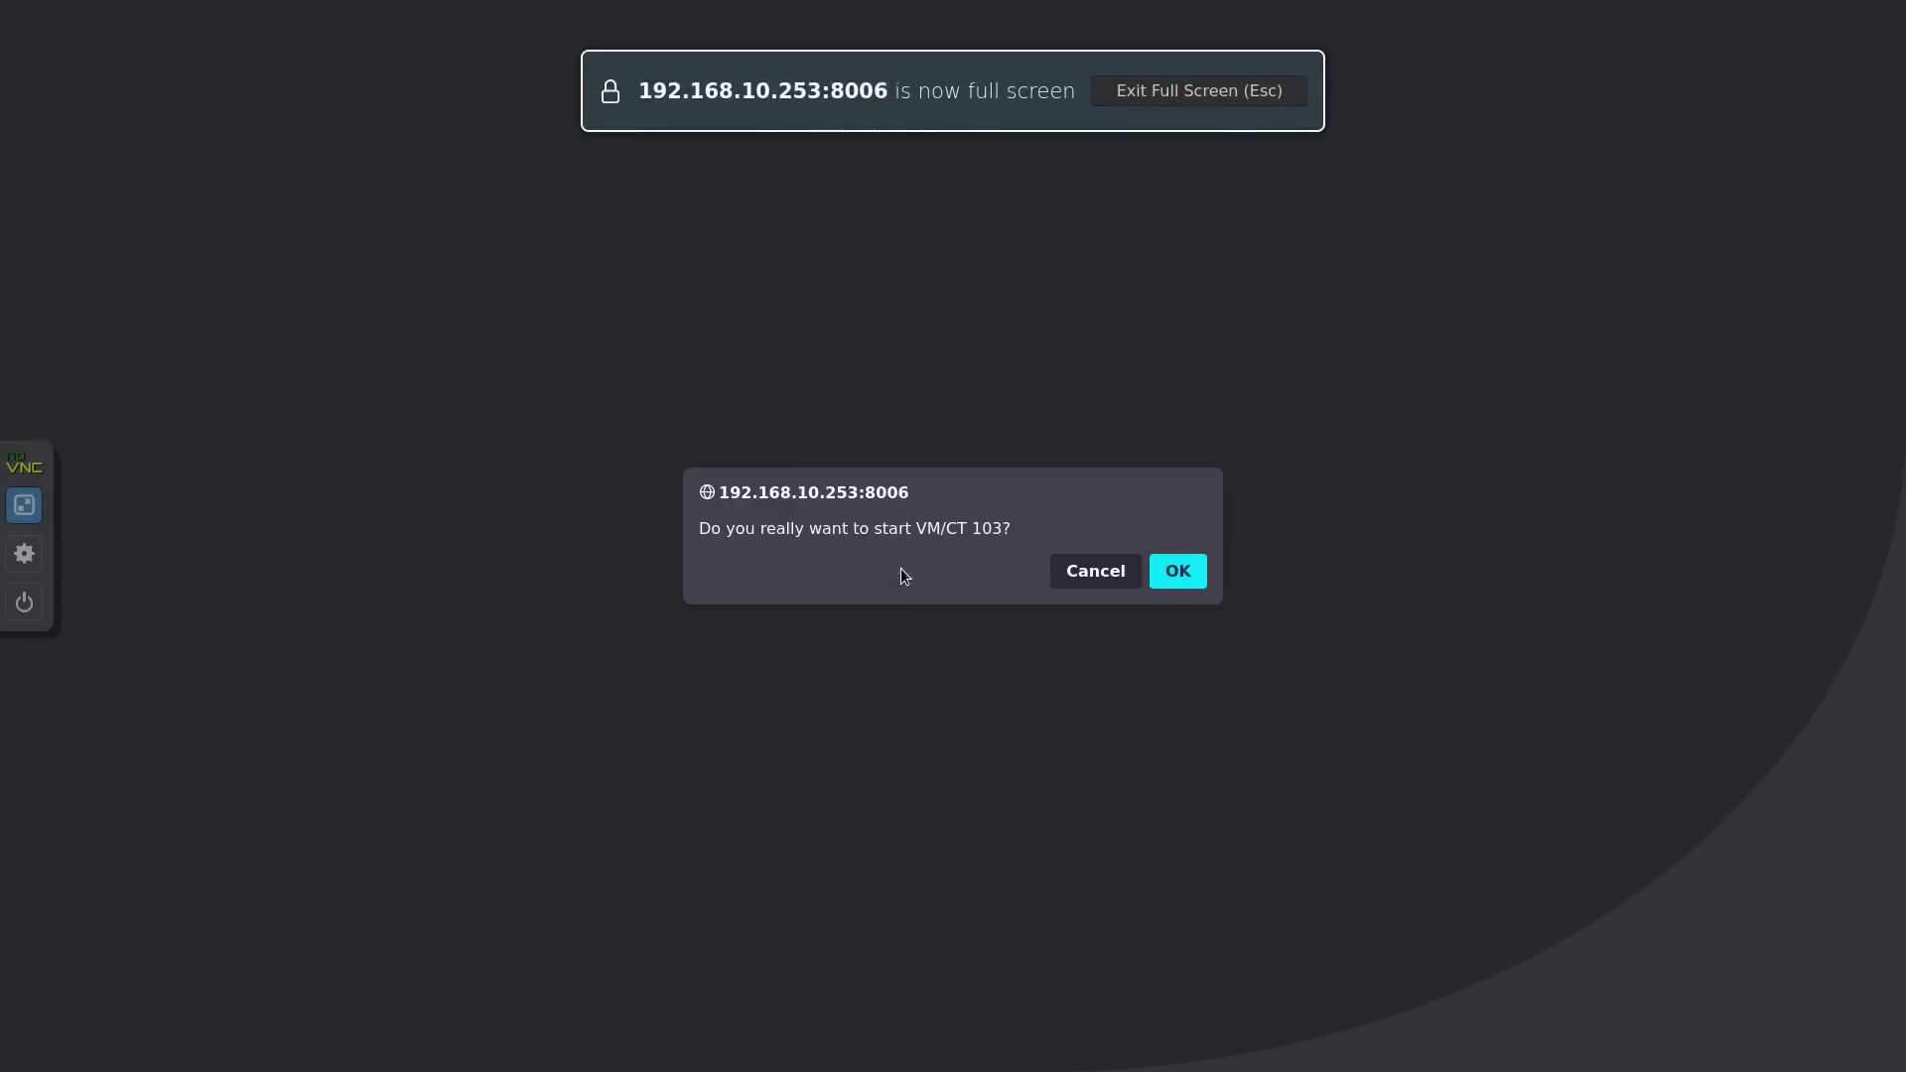
left_click(1177, 572)
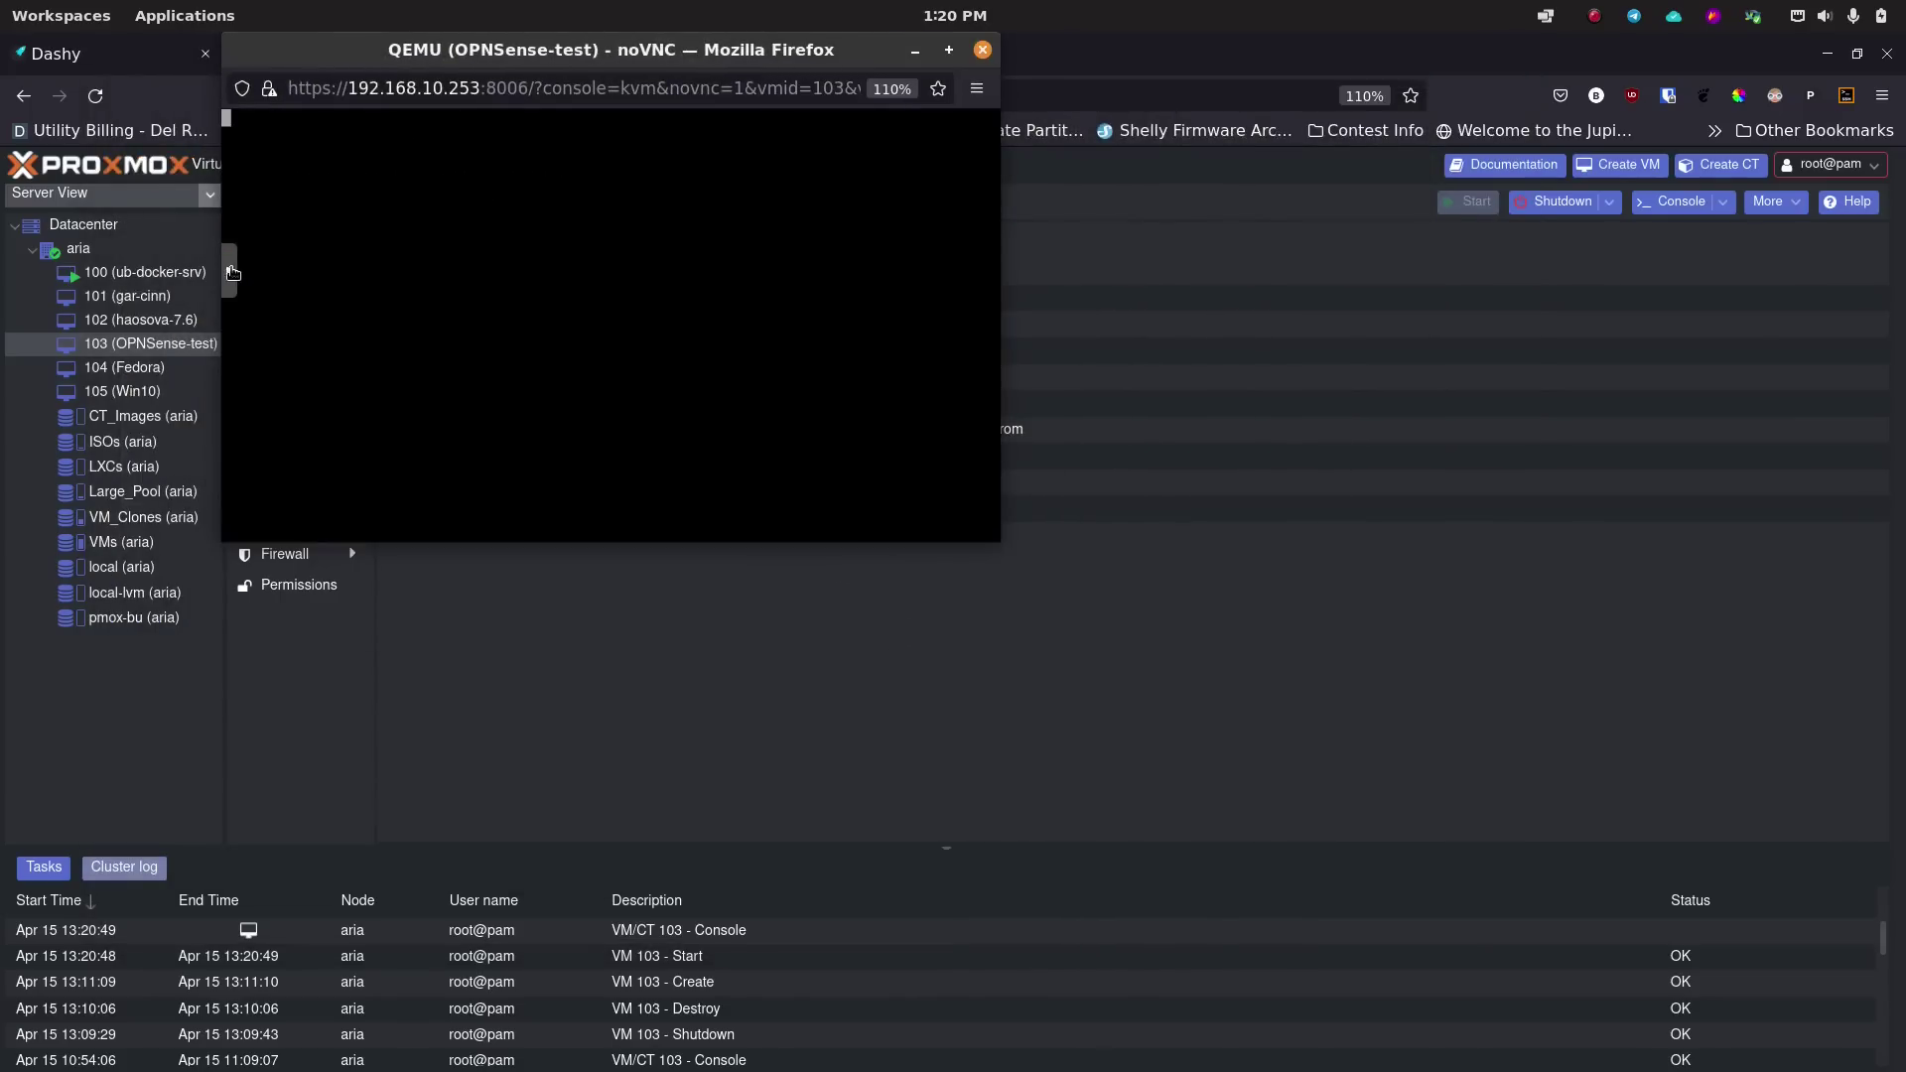
left_click(228, 270)
left_click(242, 318)
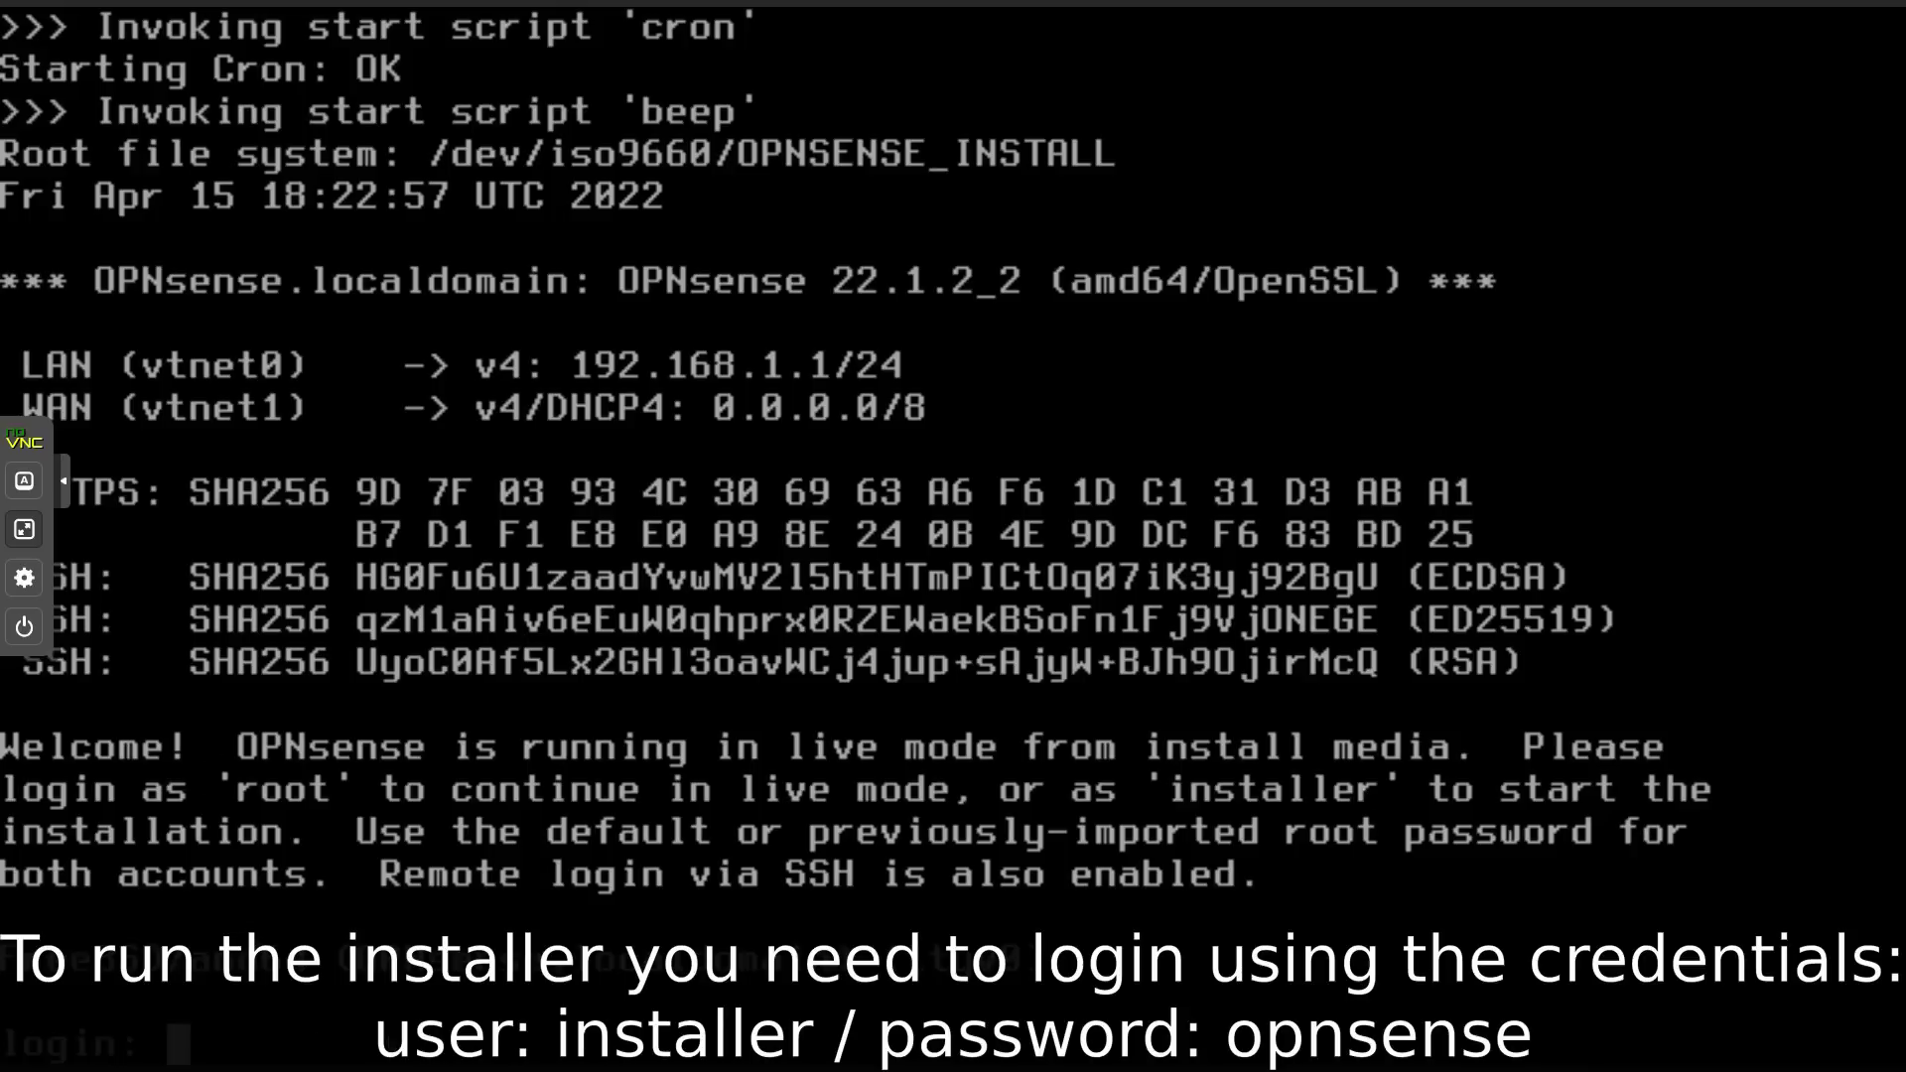
Log in to the OPNsense live system as installer with the account password to launch the installer.
type("installer")
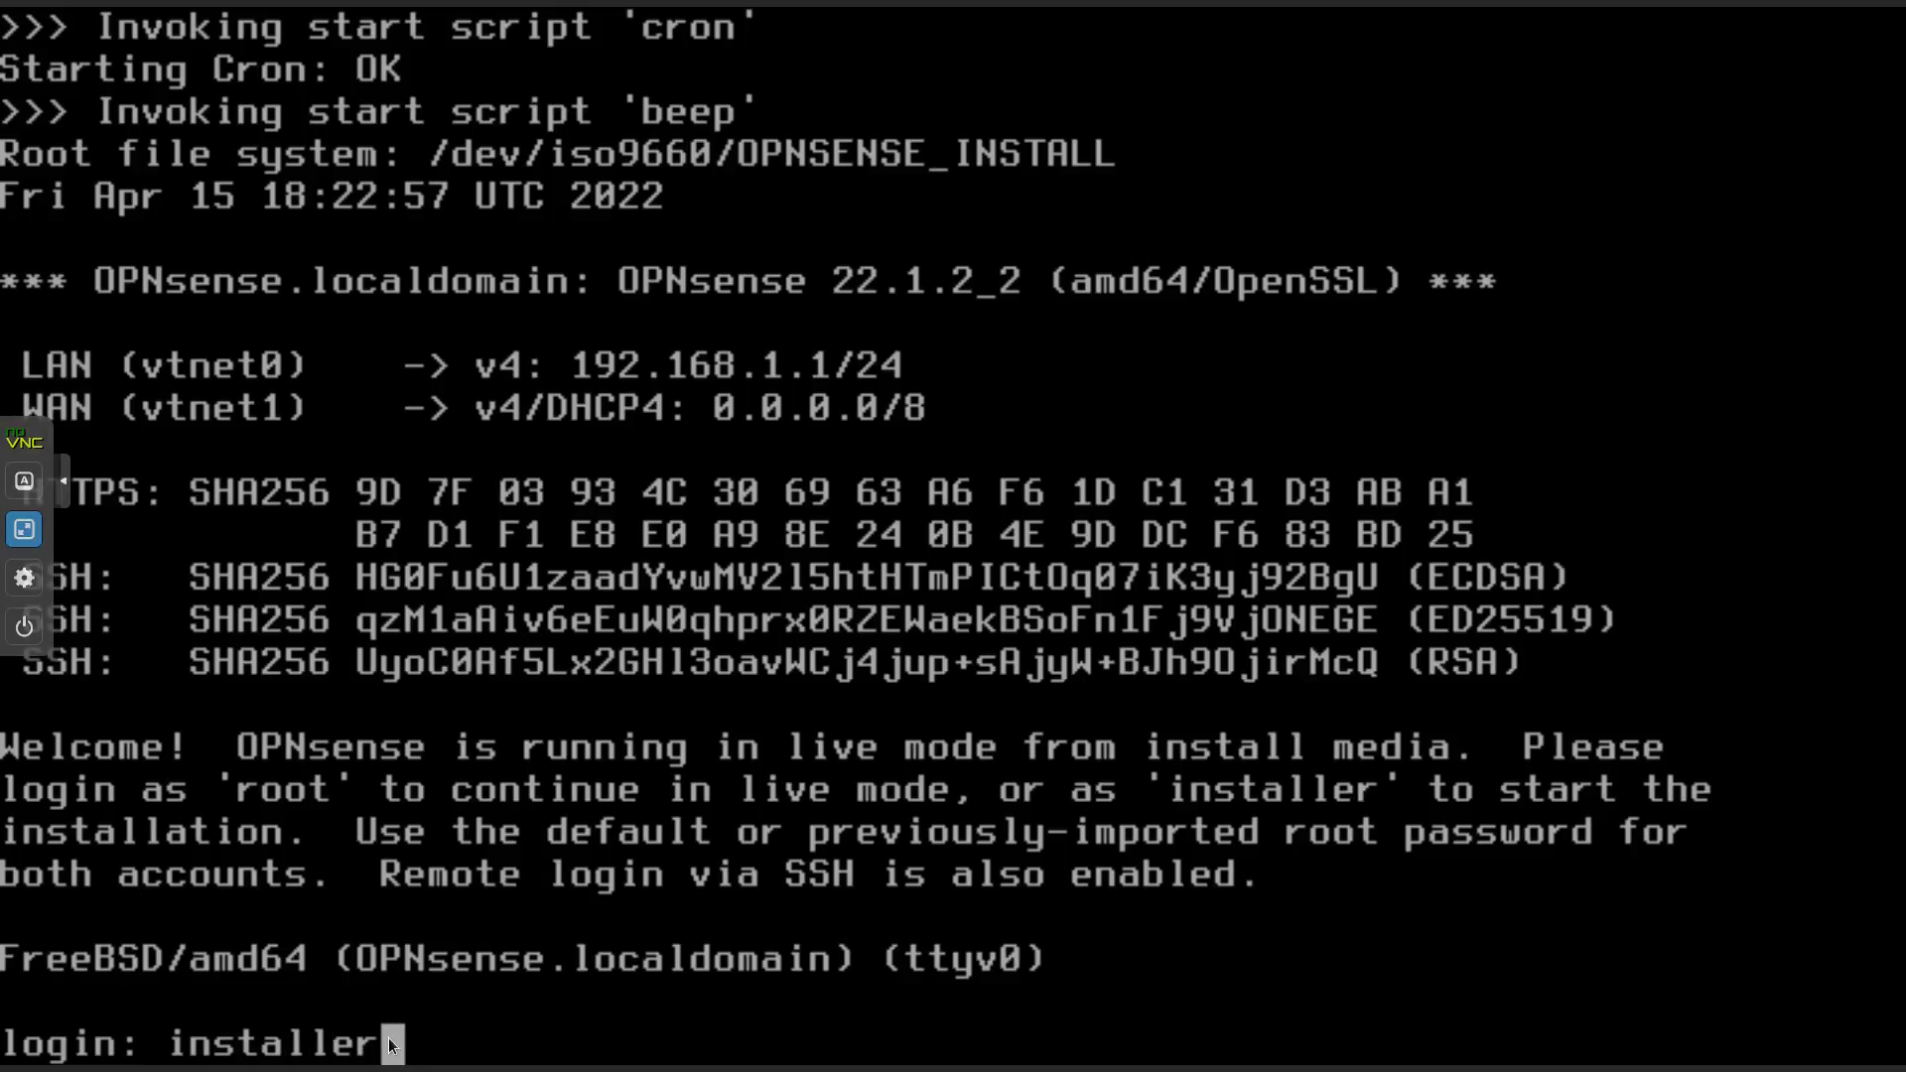
key("Return")
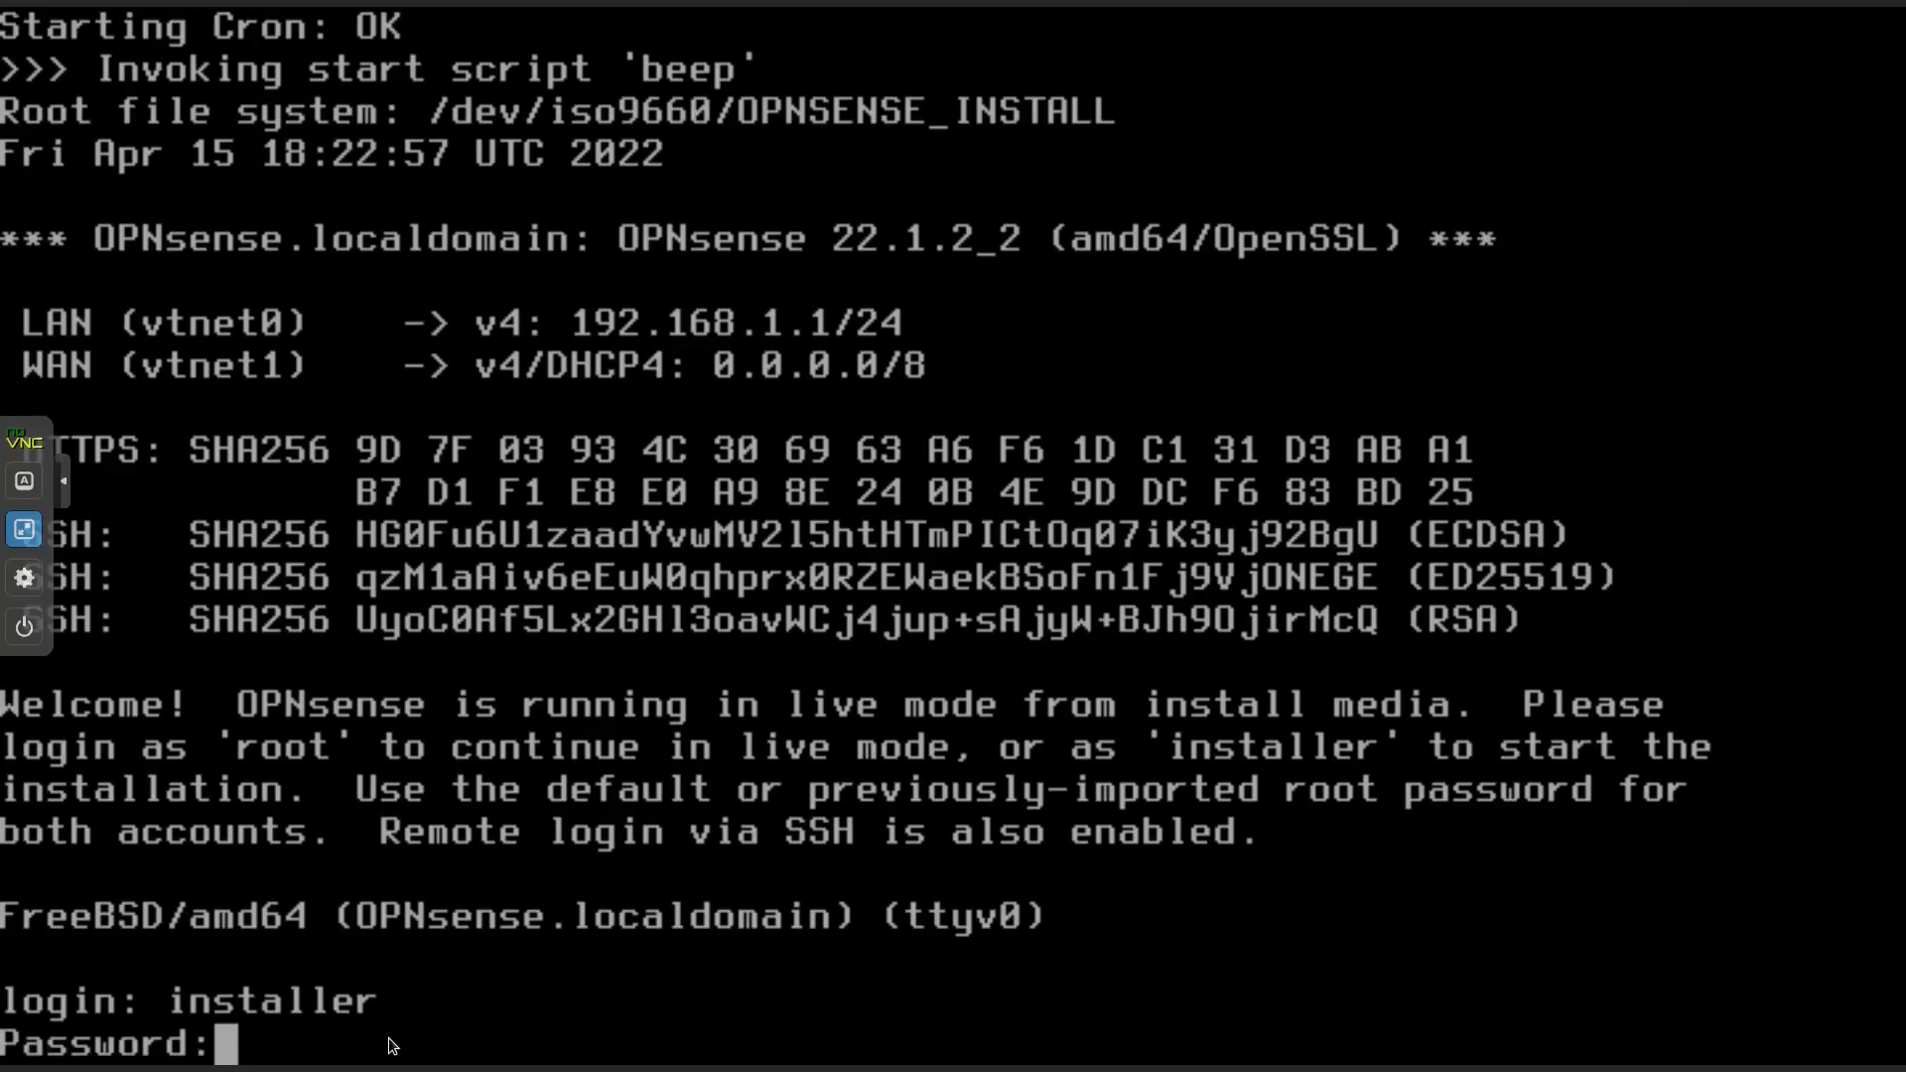
key("Return")
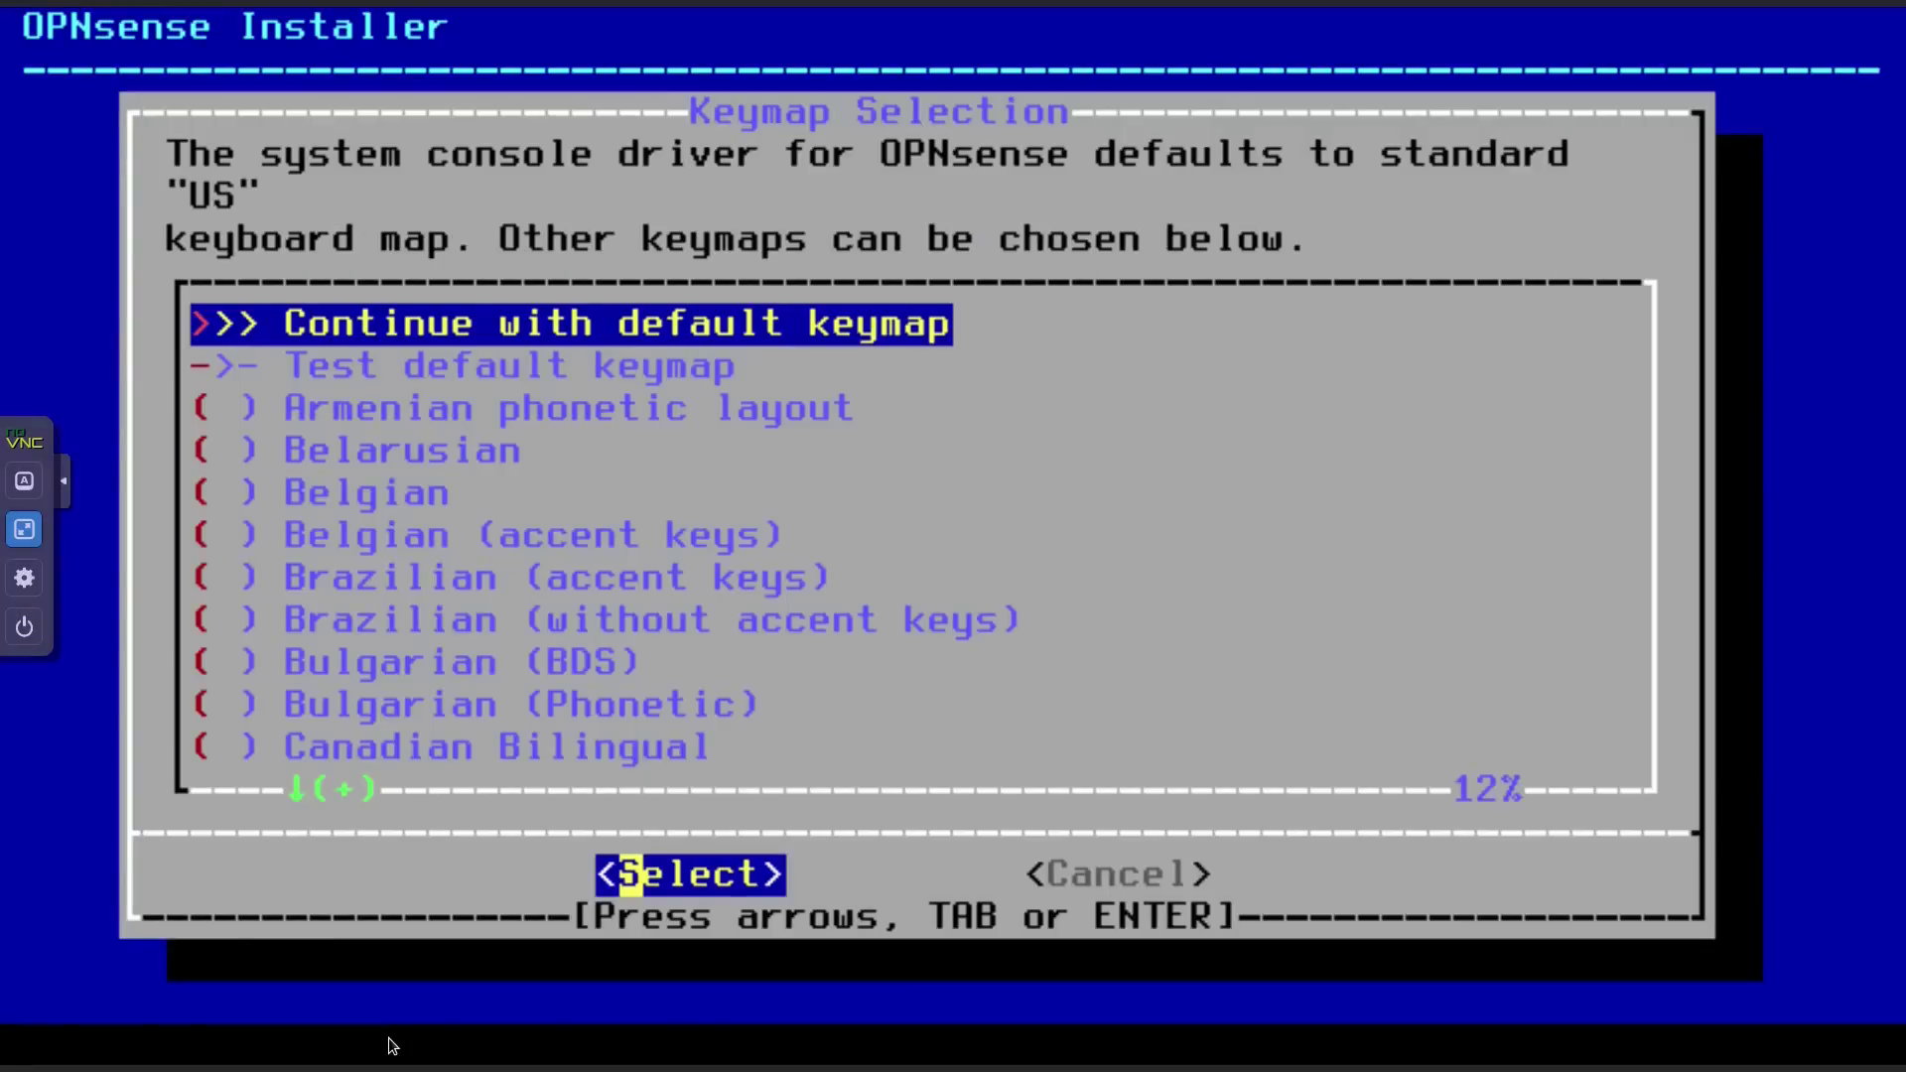
Look through the keyboard layouts offered in the installer's keymap selection.
key("Down")
key("Down")
key("Down")
key("Up")
key("Up")
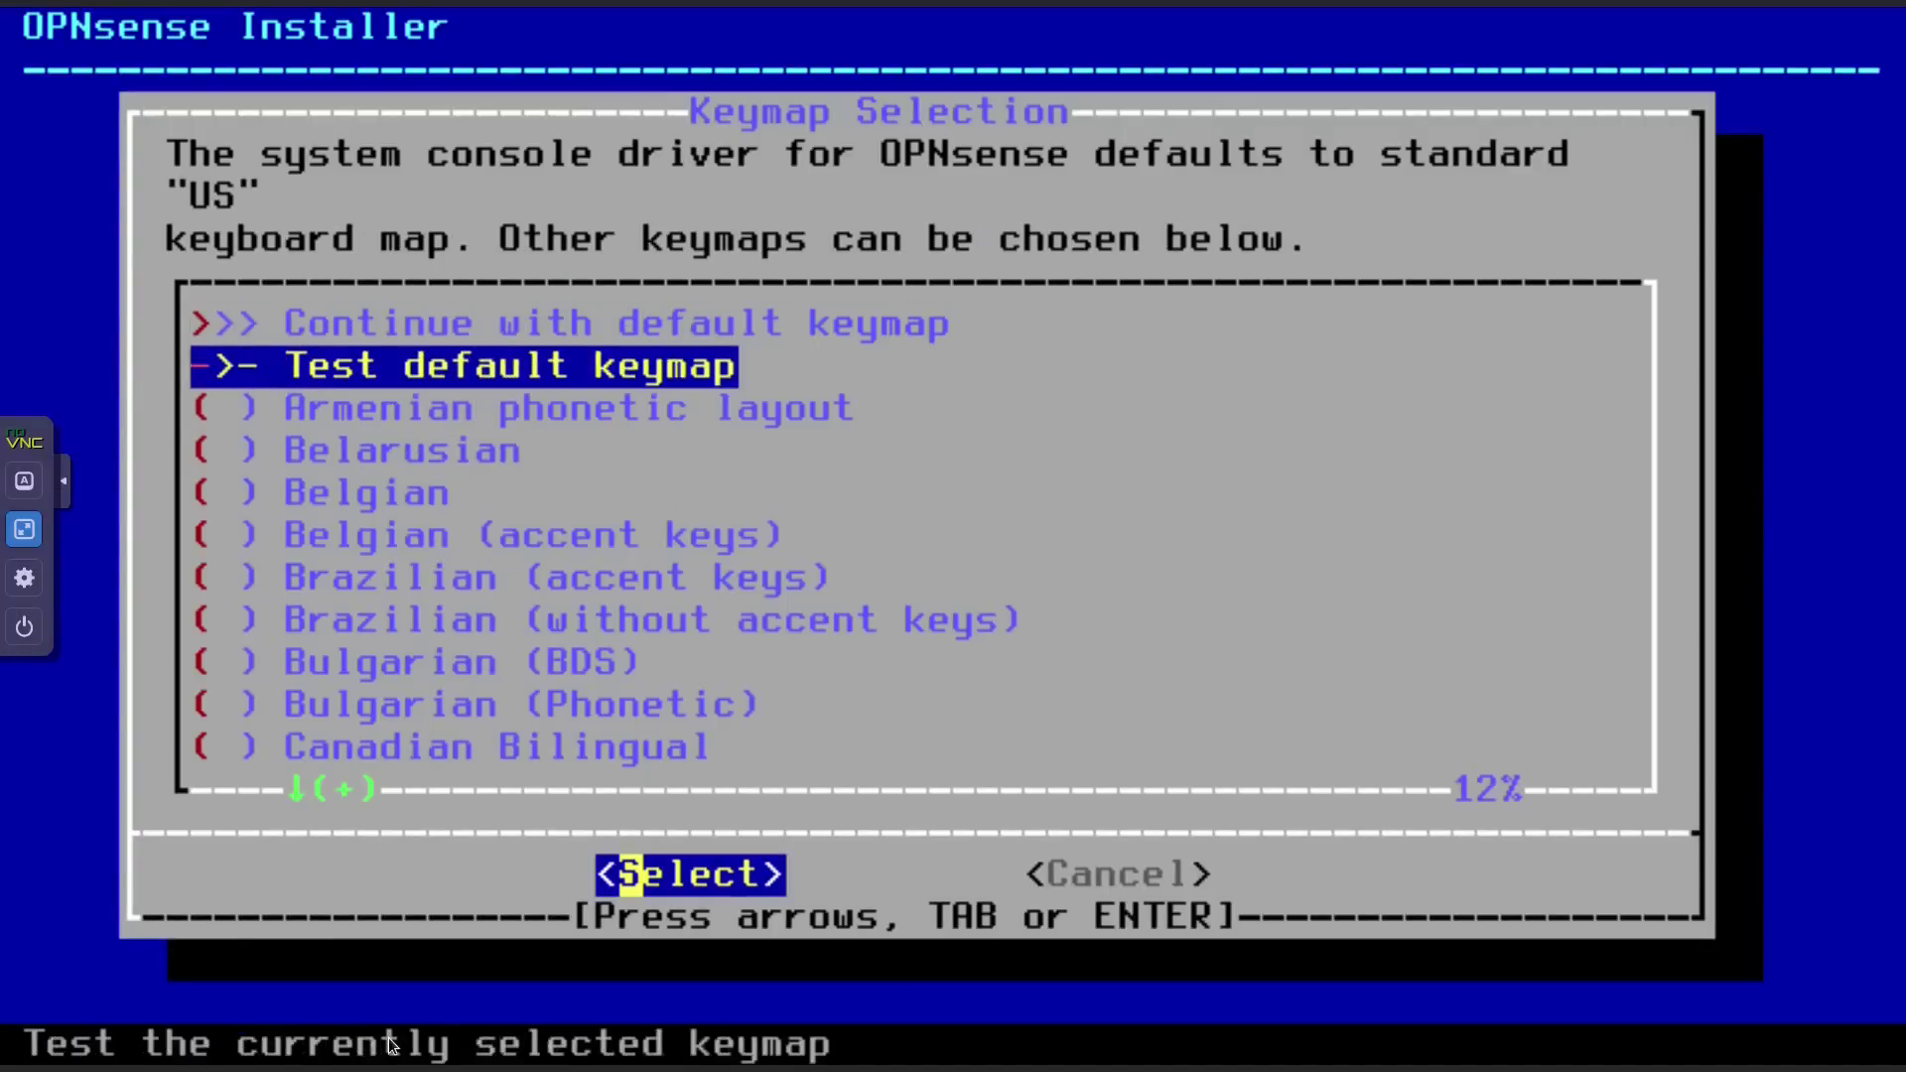
key("Up")
key("Down")
key("Down")
key("Down")
key("Down")
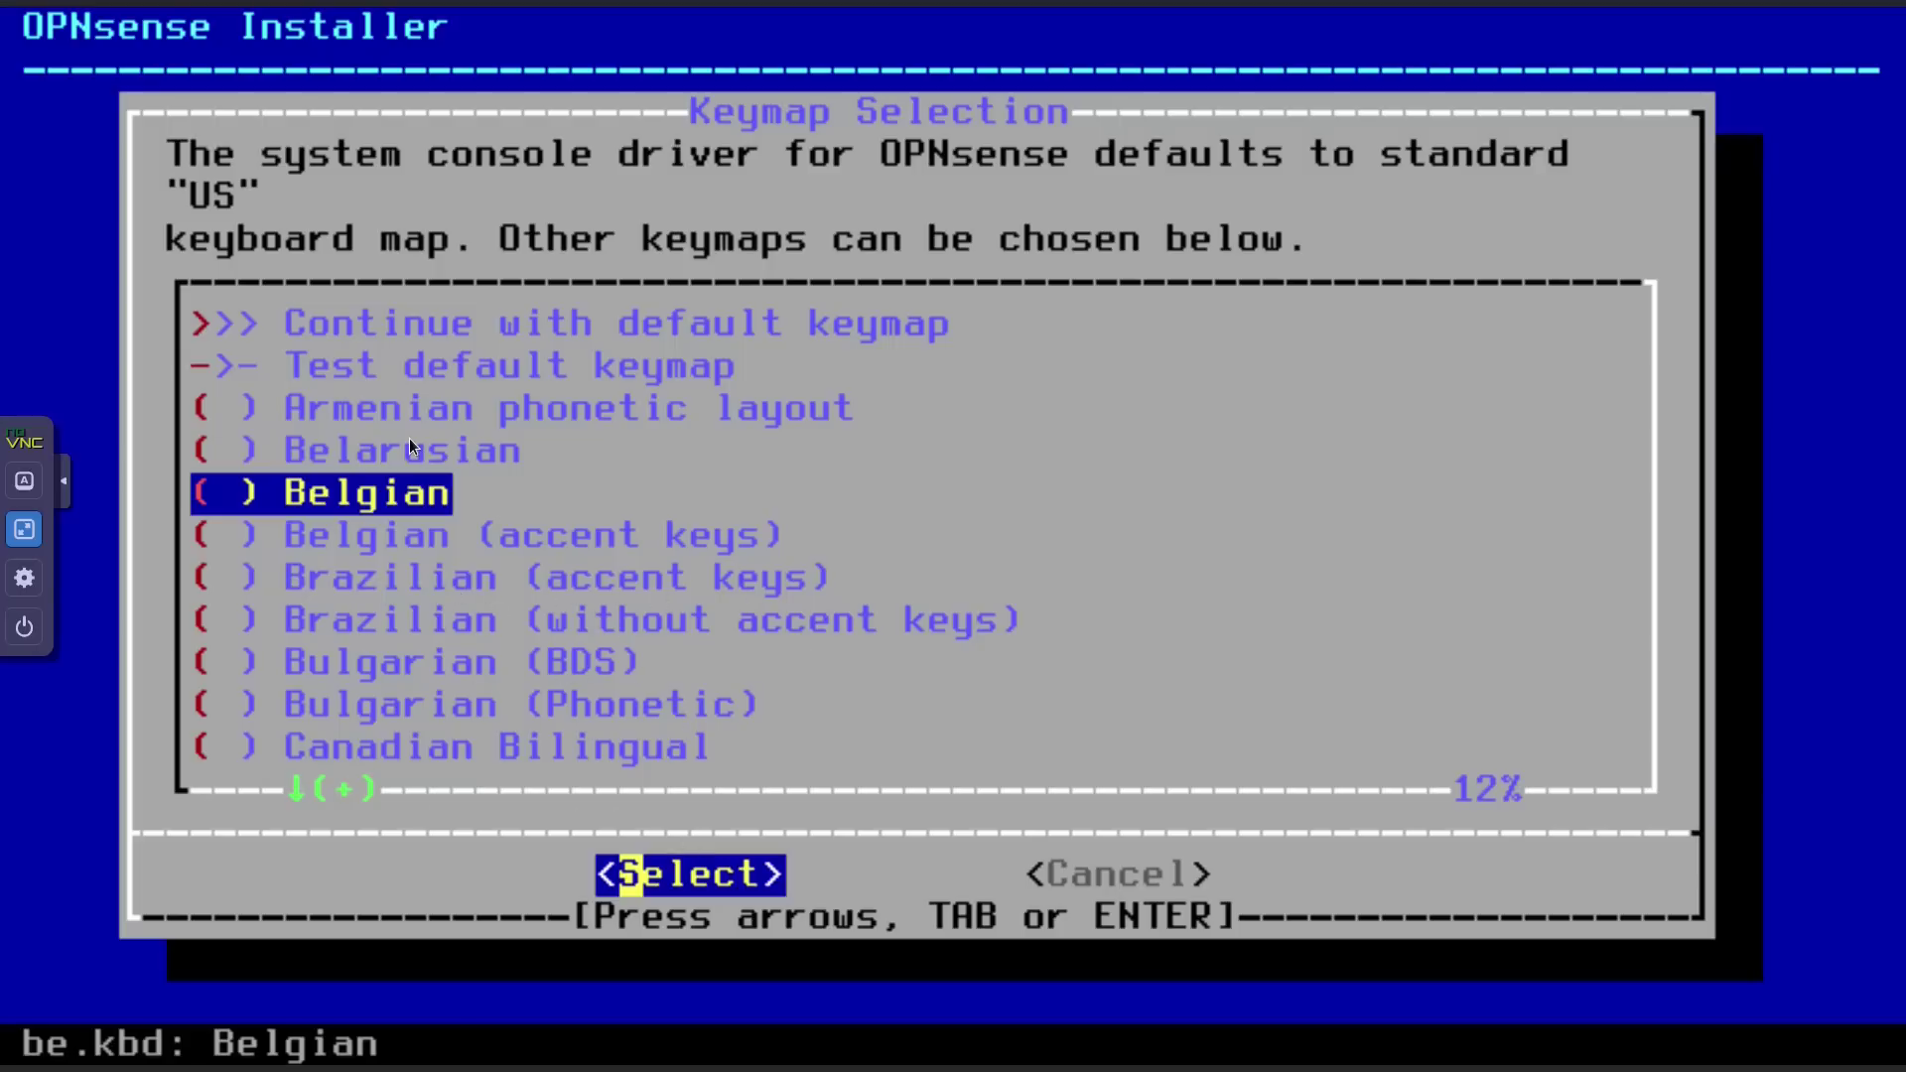
Continue the installation with the default keymap.
key("Up")
key("Up")
key("Up")
key("Up")
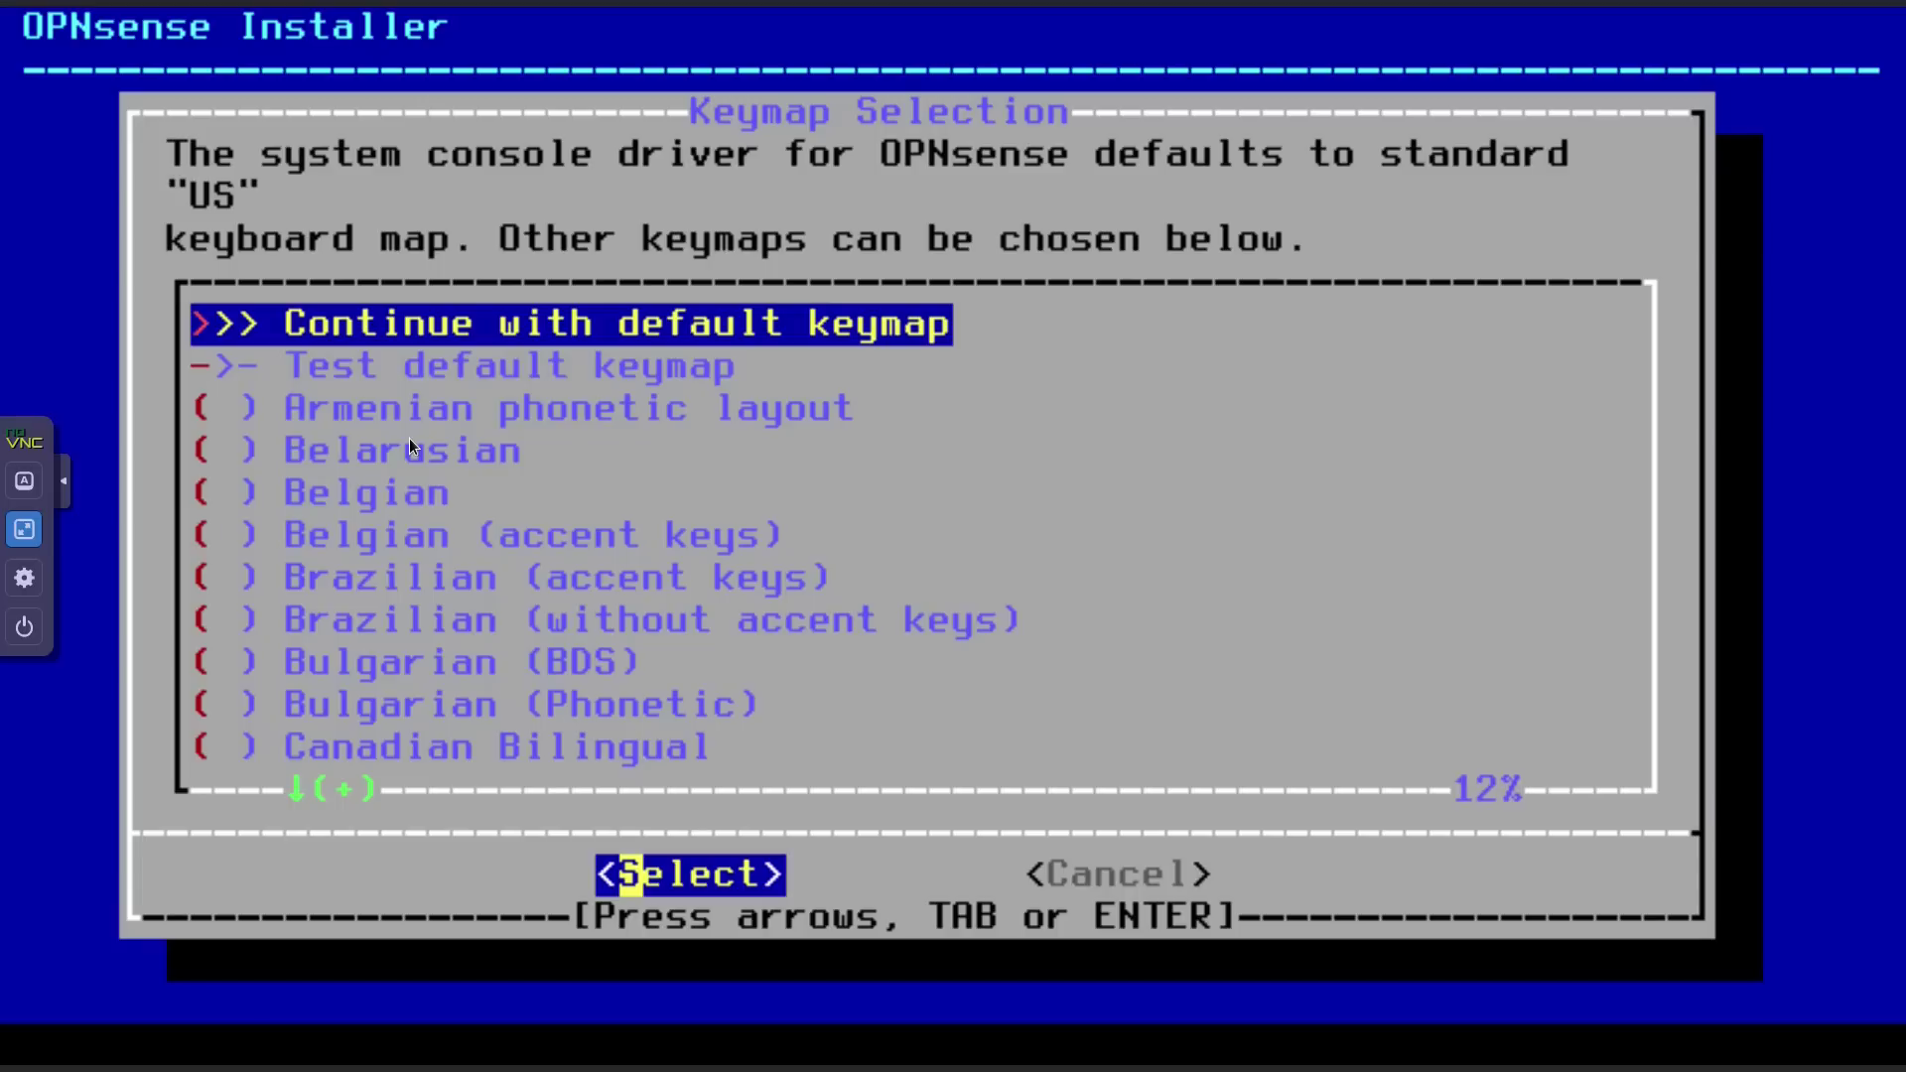
key("Return")
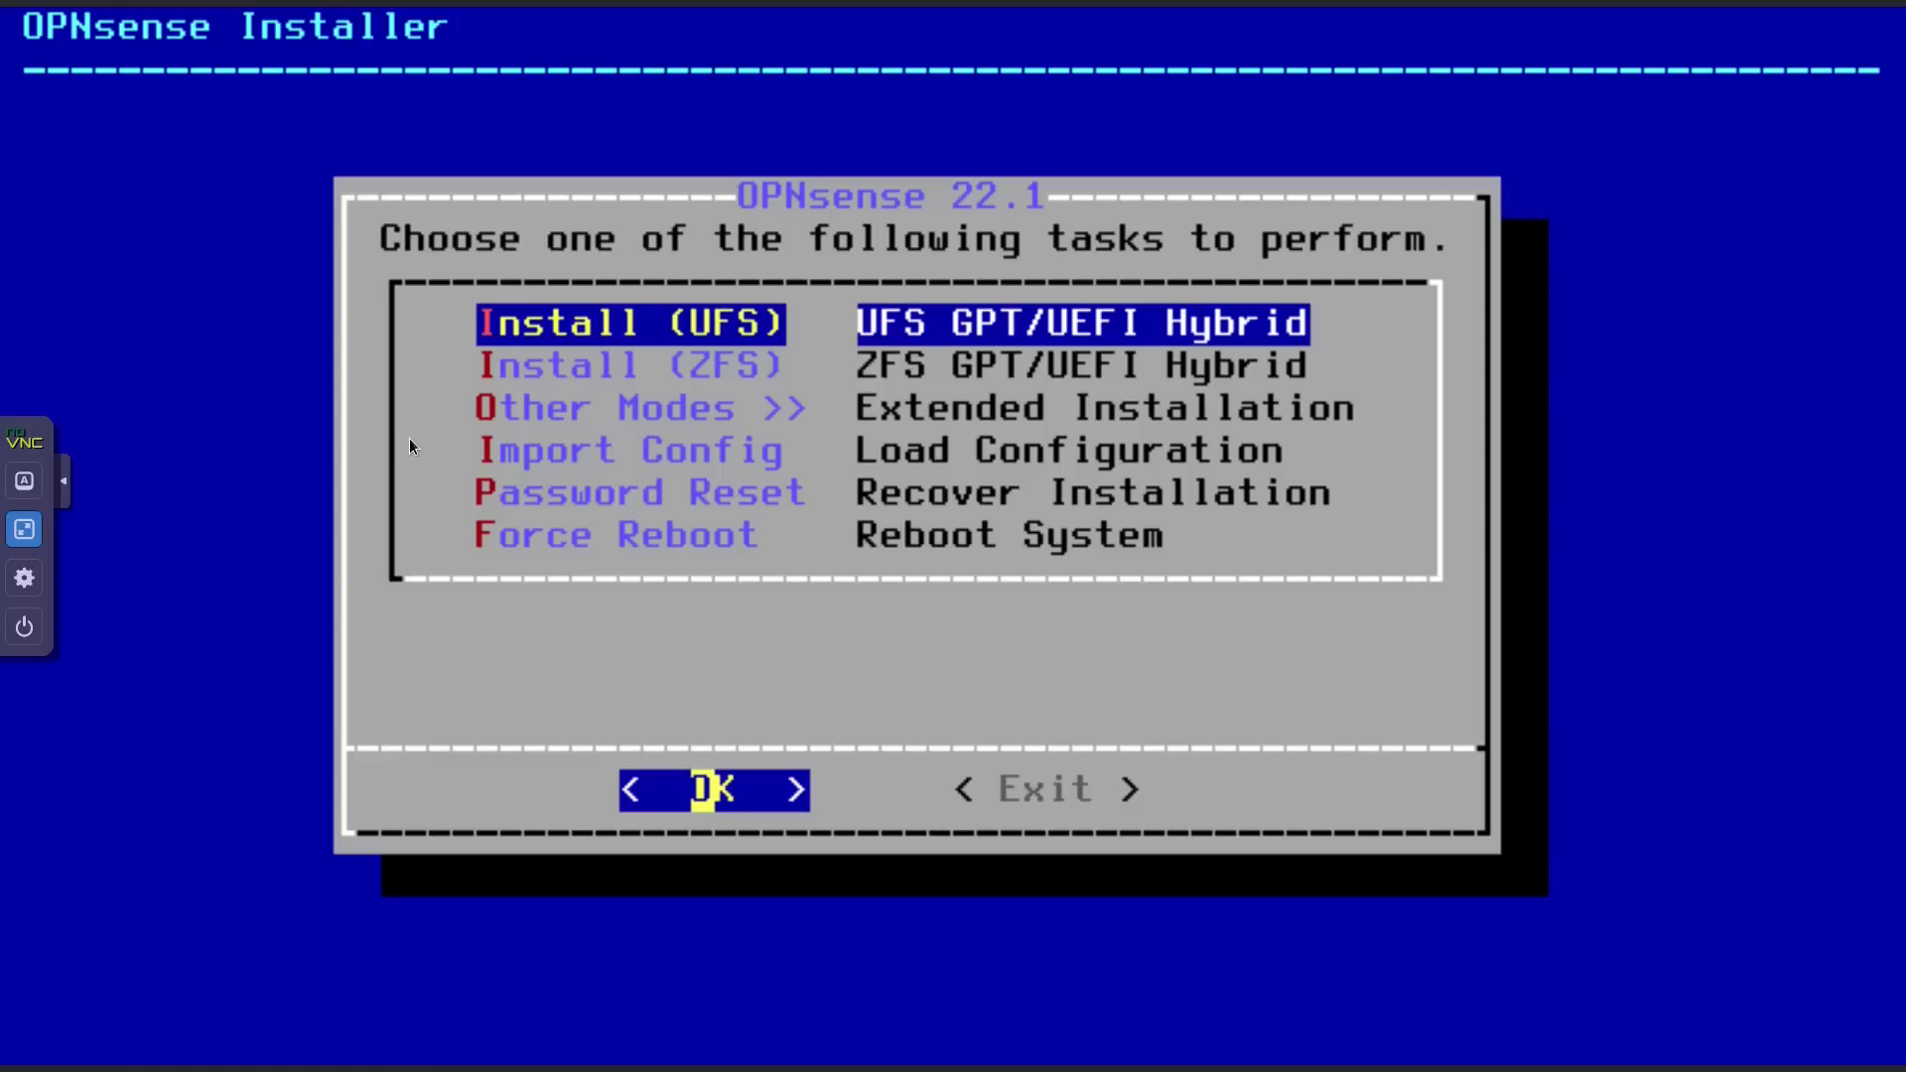
Review the available installer tasks, from Install (UFS) through Force Reboot.
key("Down")
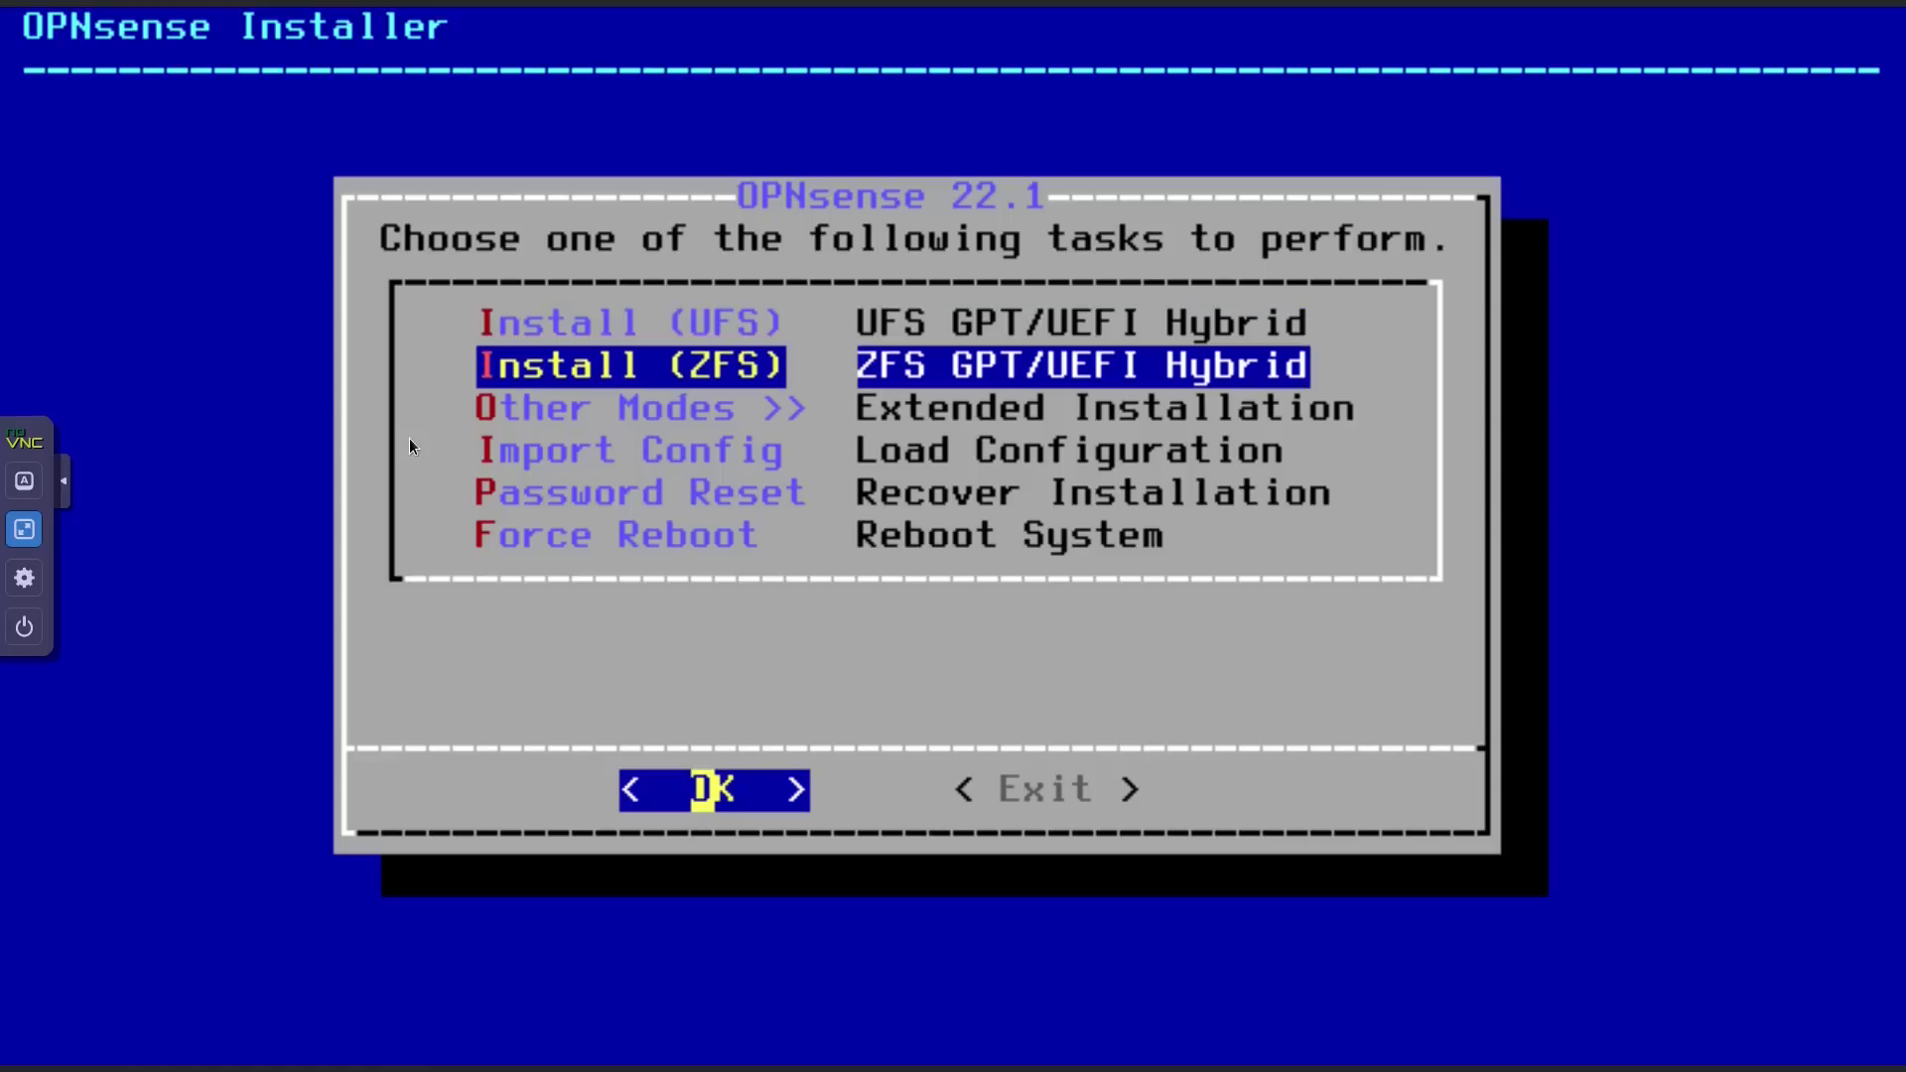
key("Up")
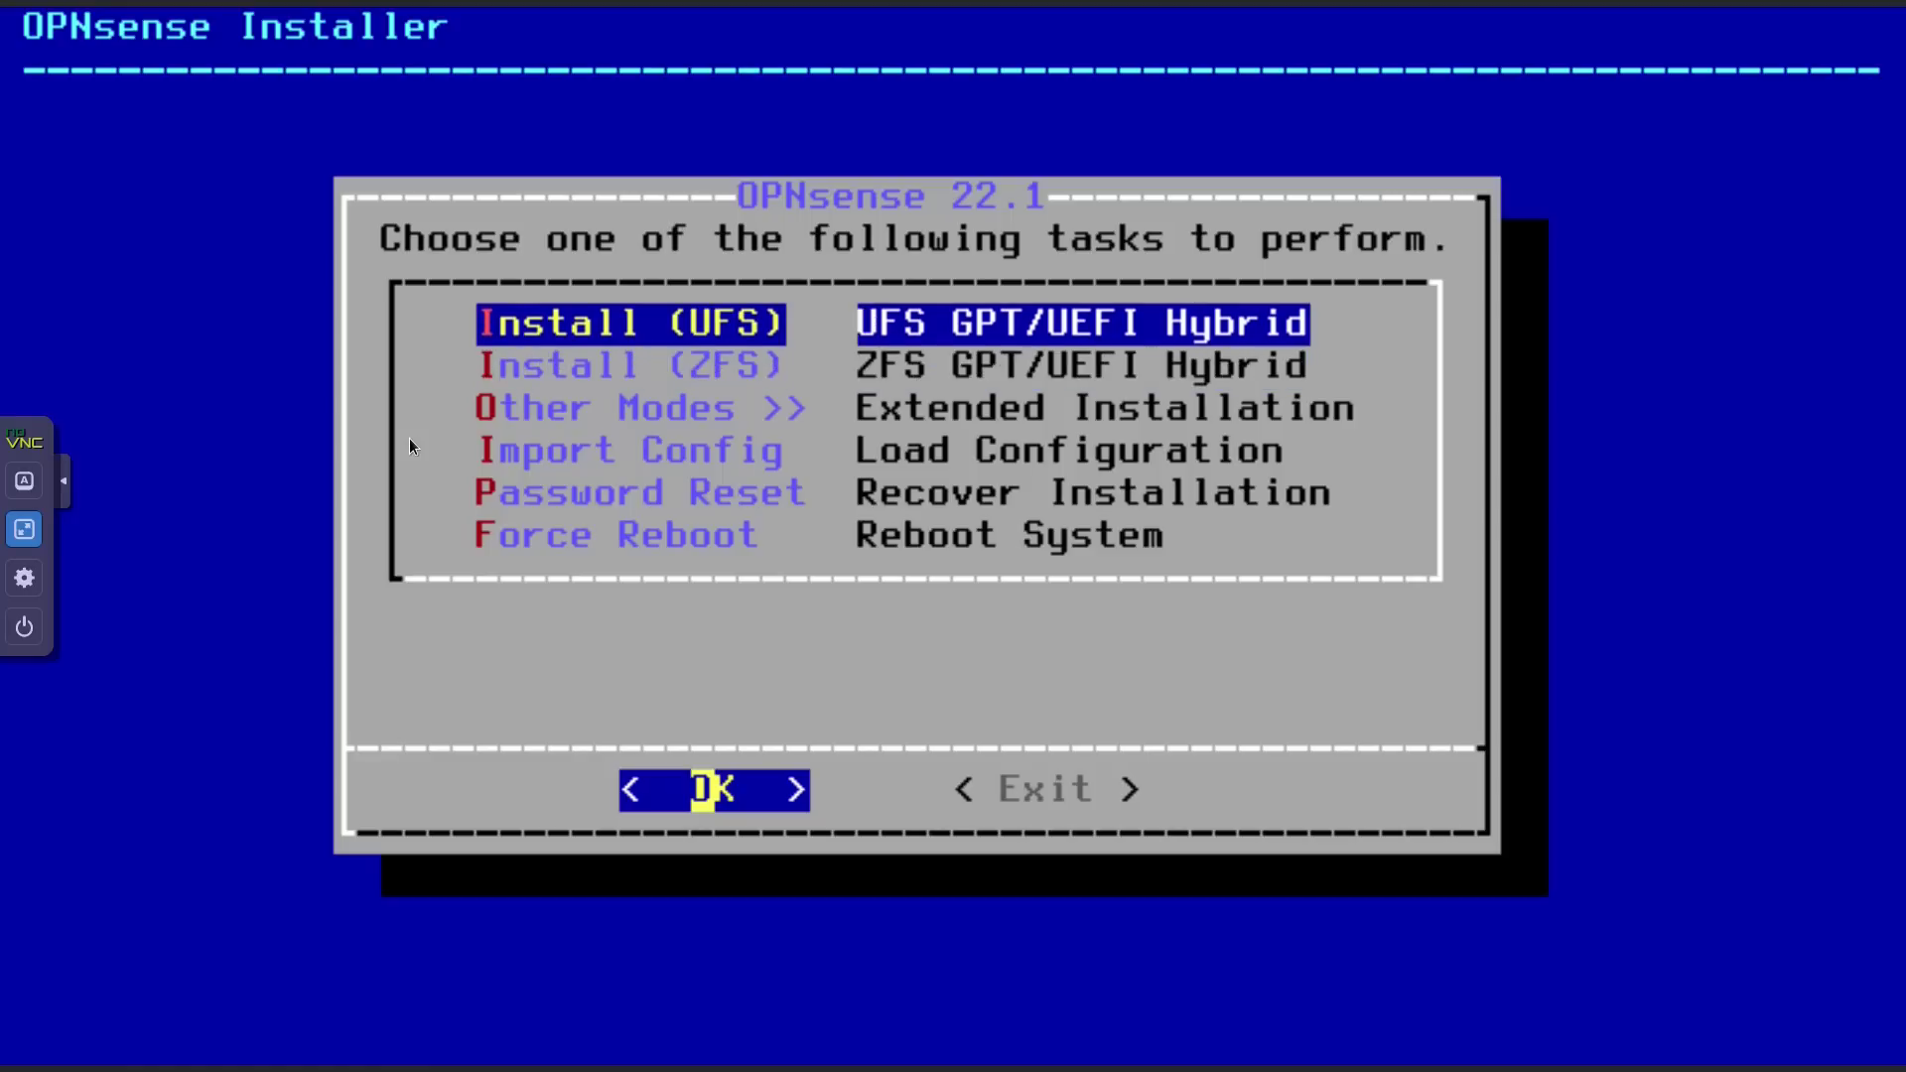
key("Down")
key("Down")
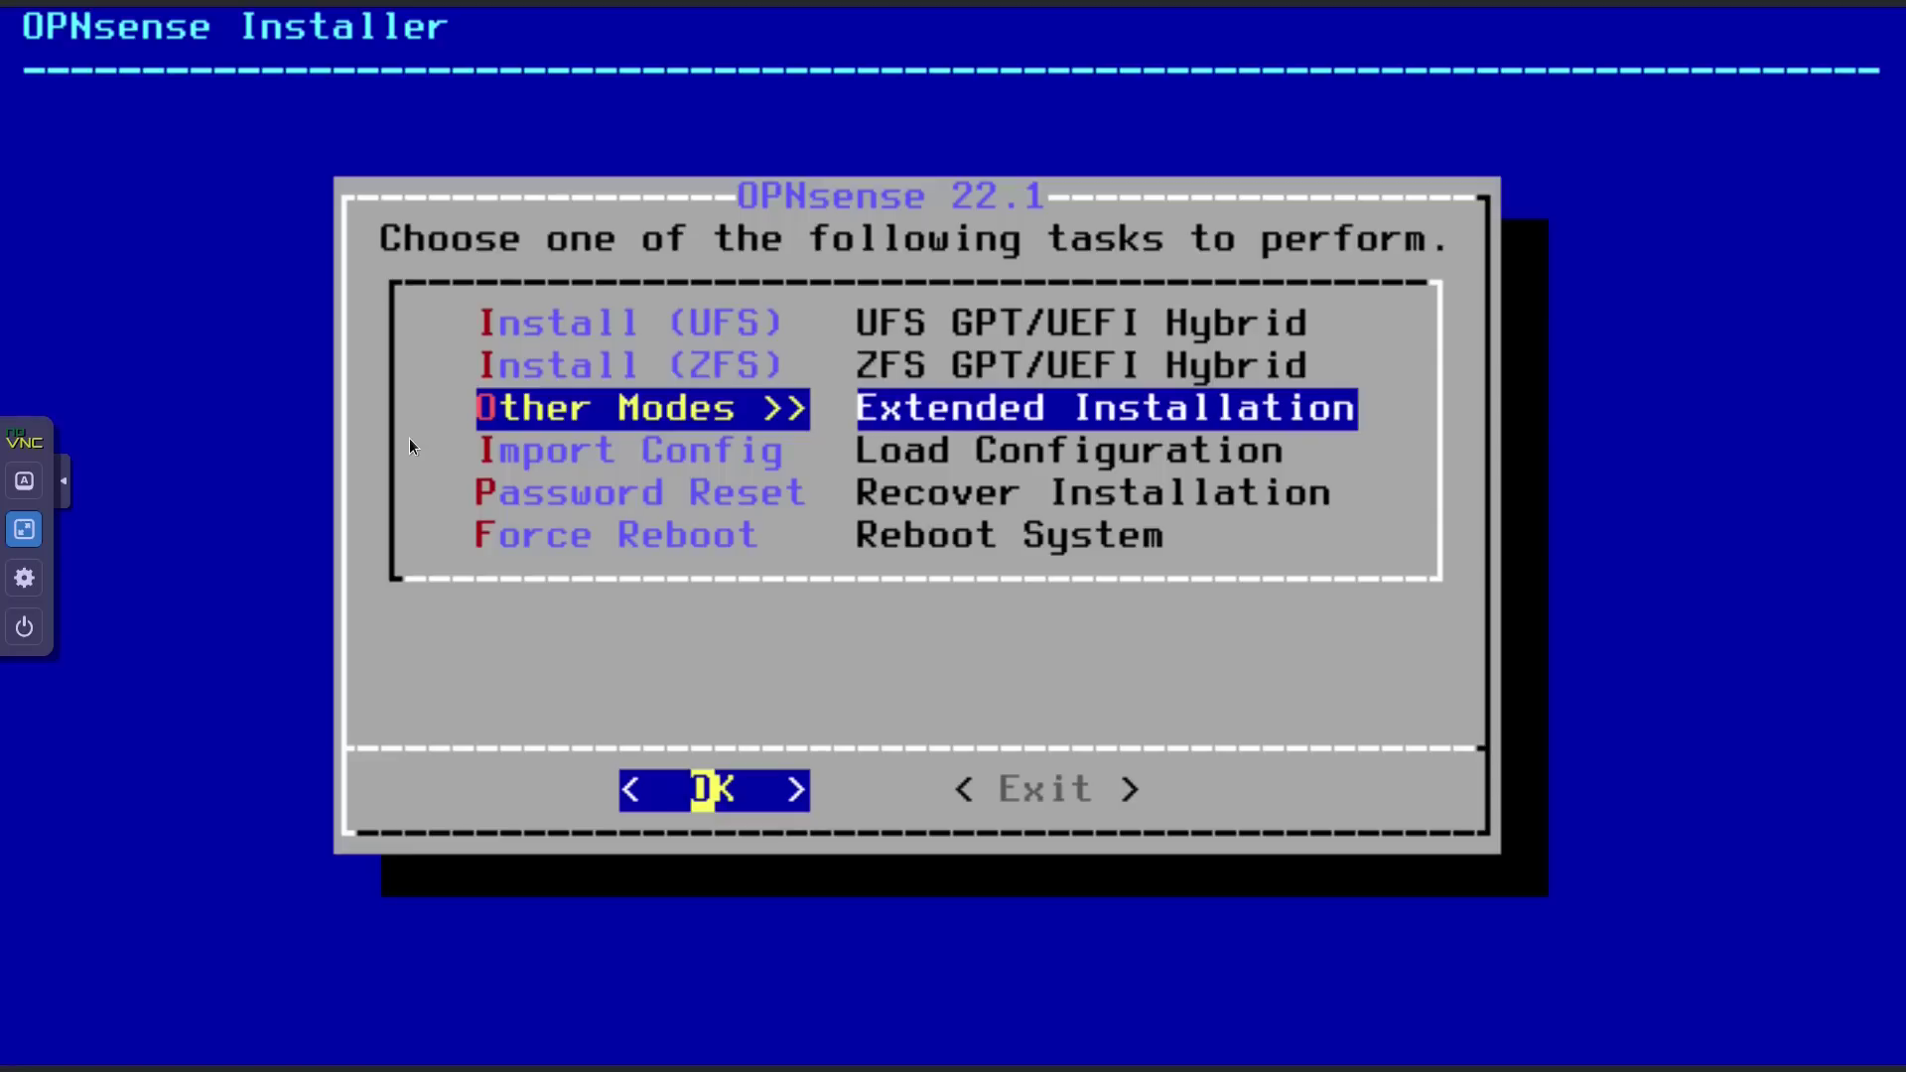
key("Down")
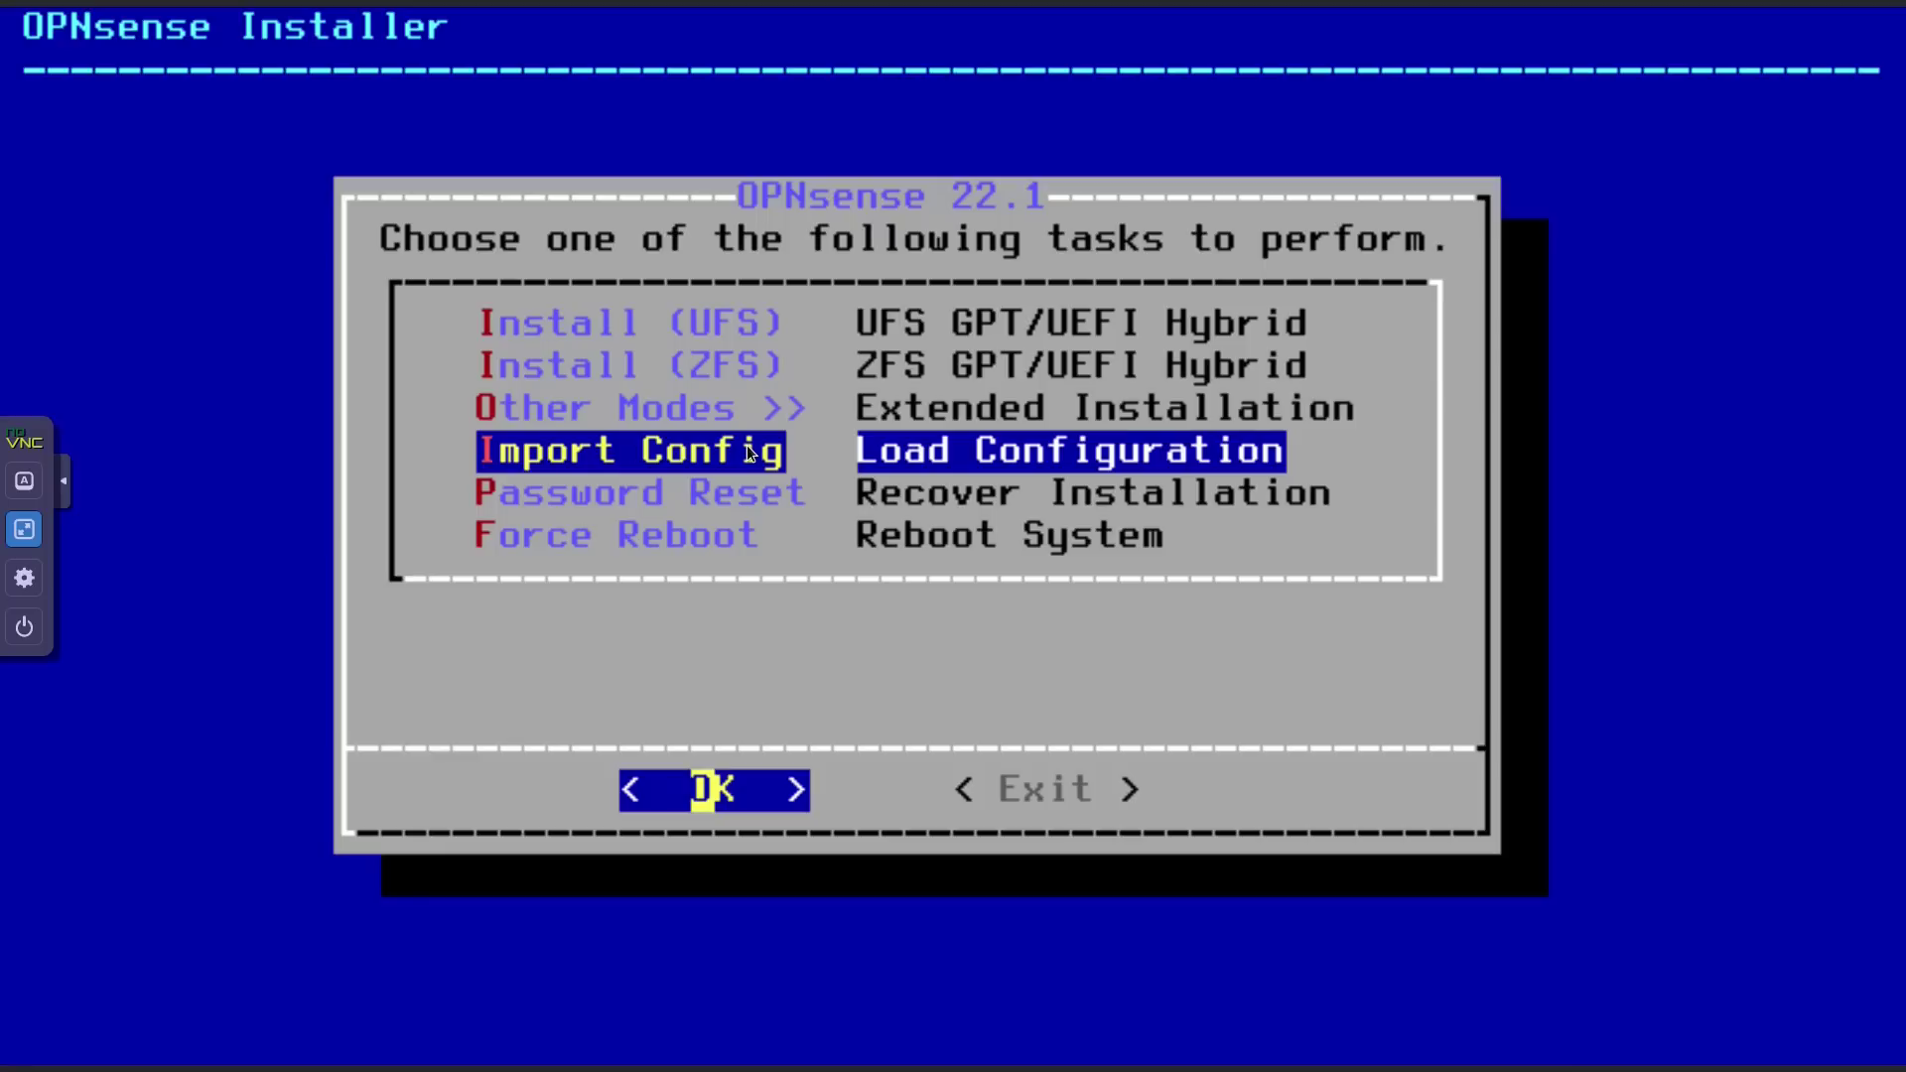
key("Down")
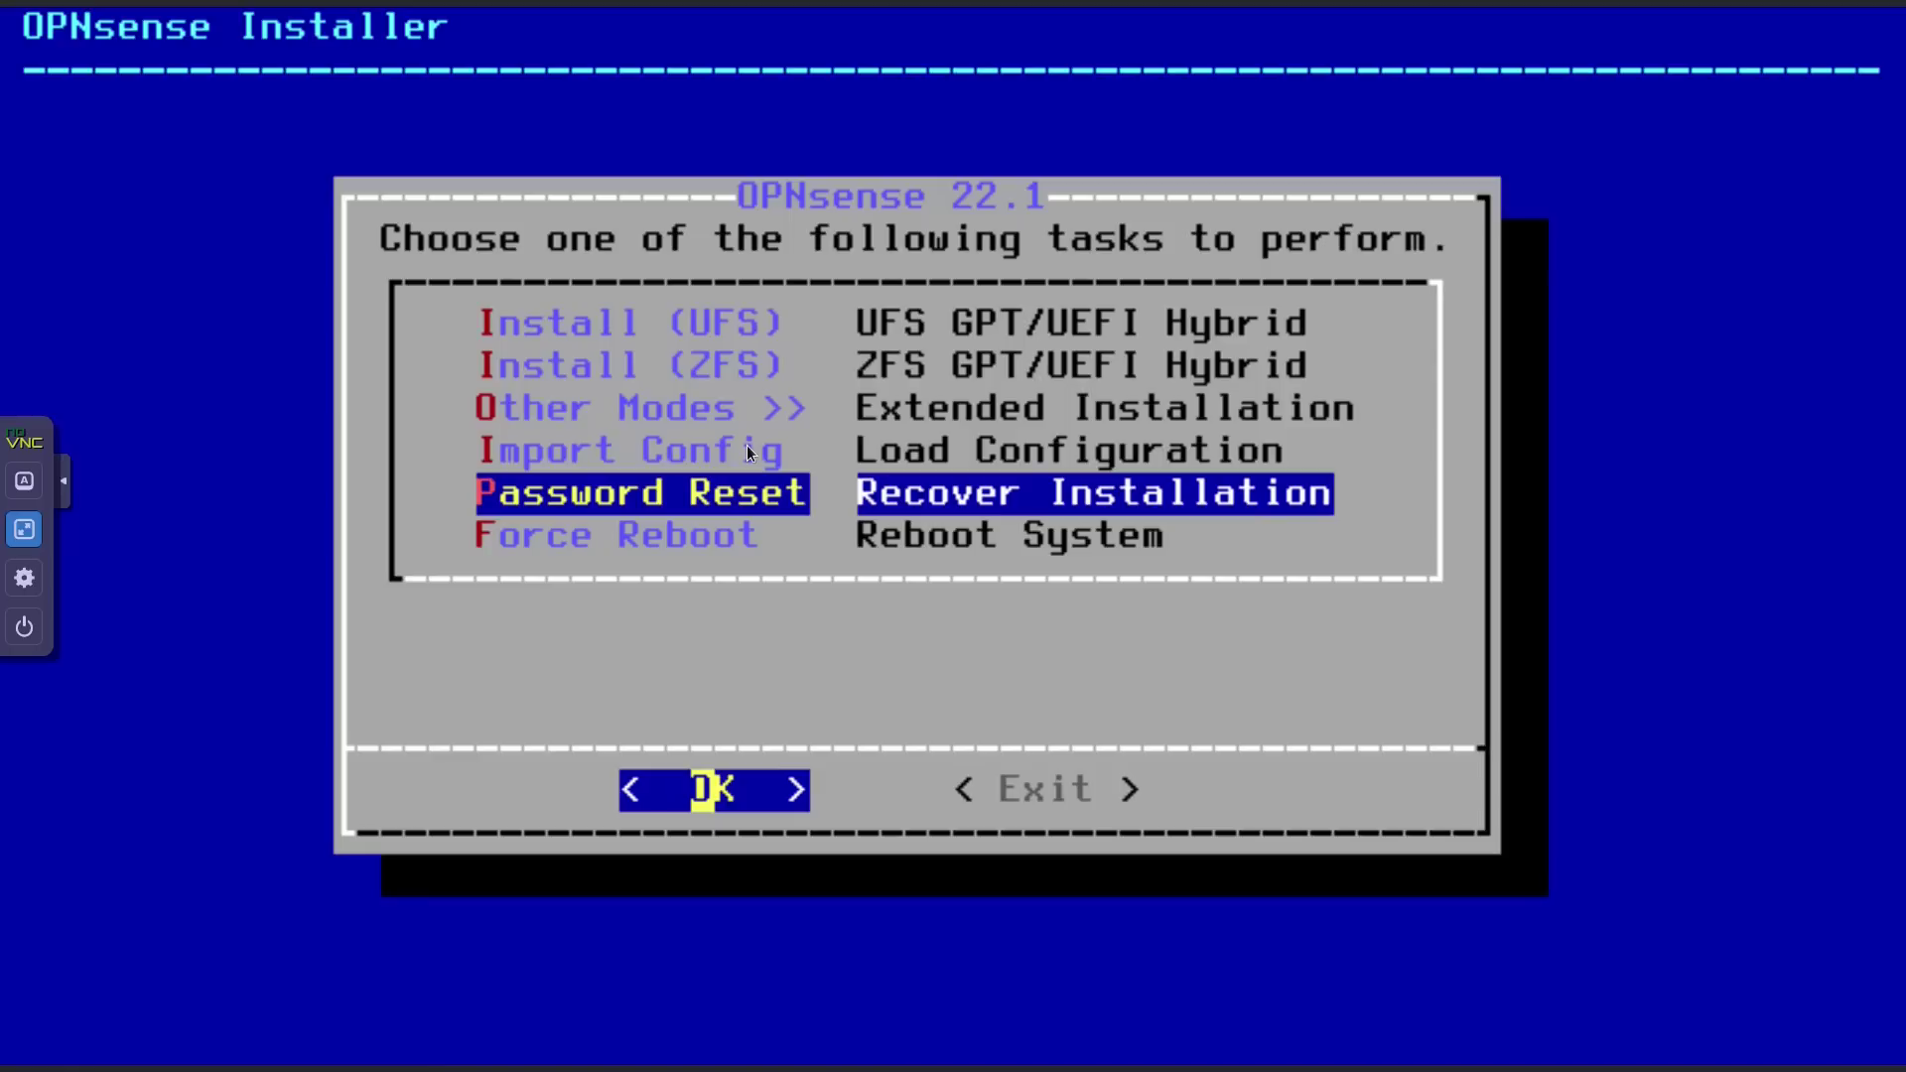
key("Down")
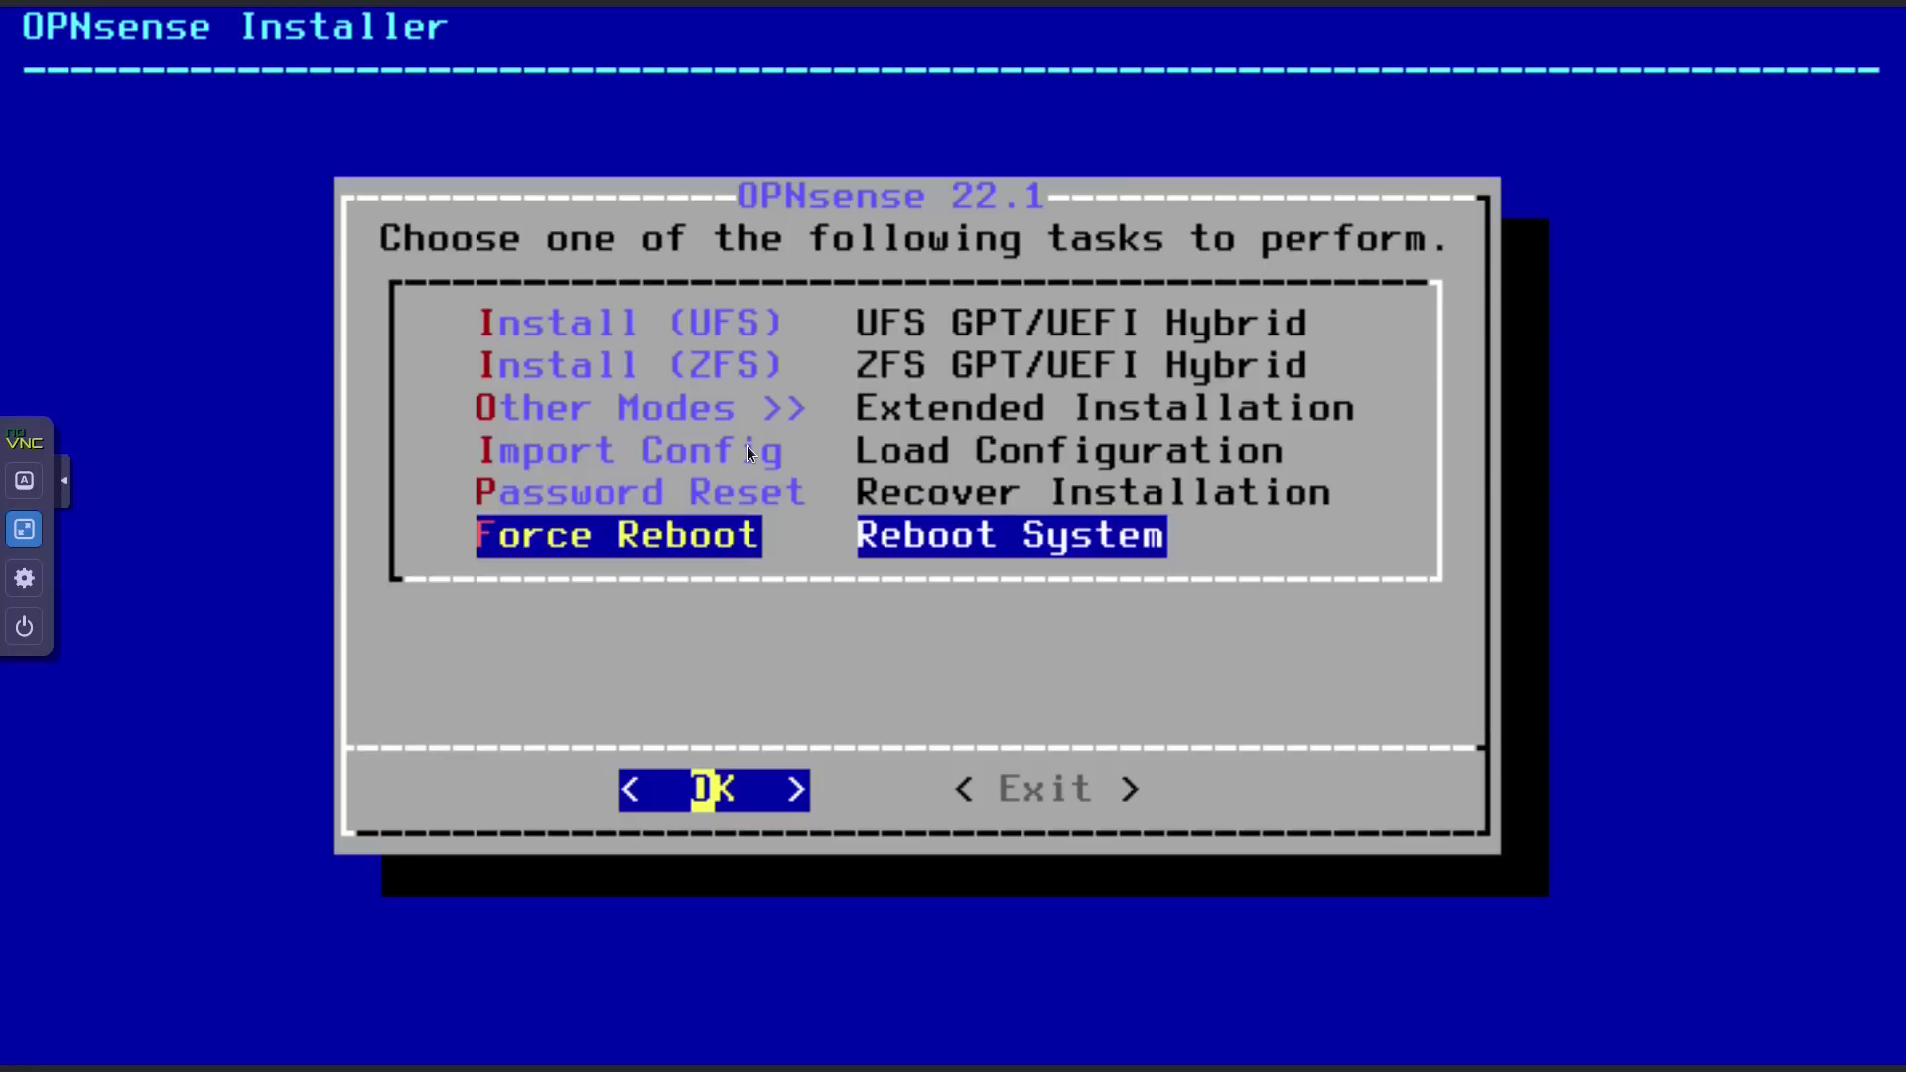
key("Up")
key("Up")
key("Up")
key("Up")
key("Up")
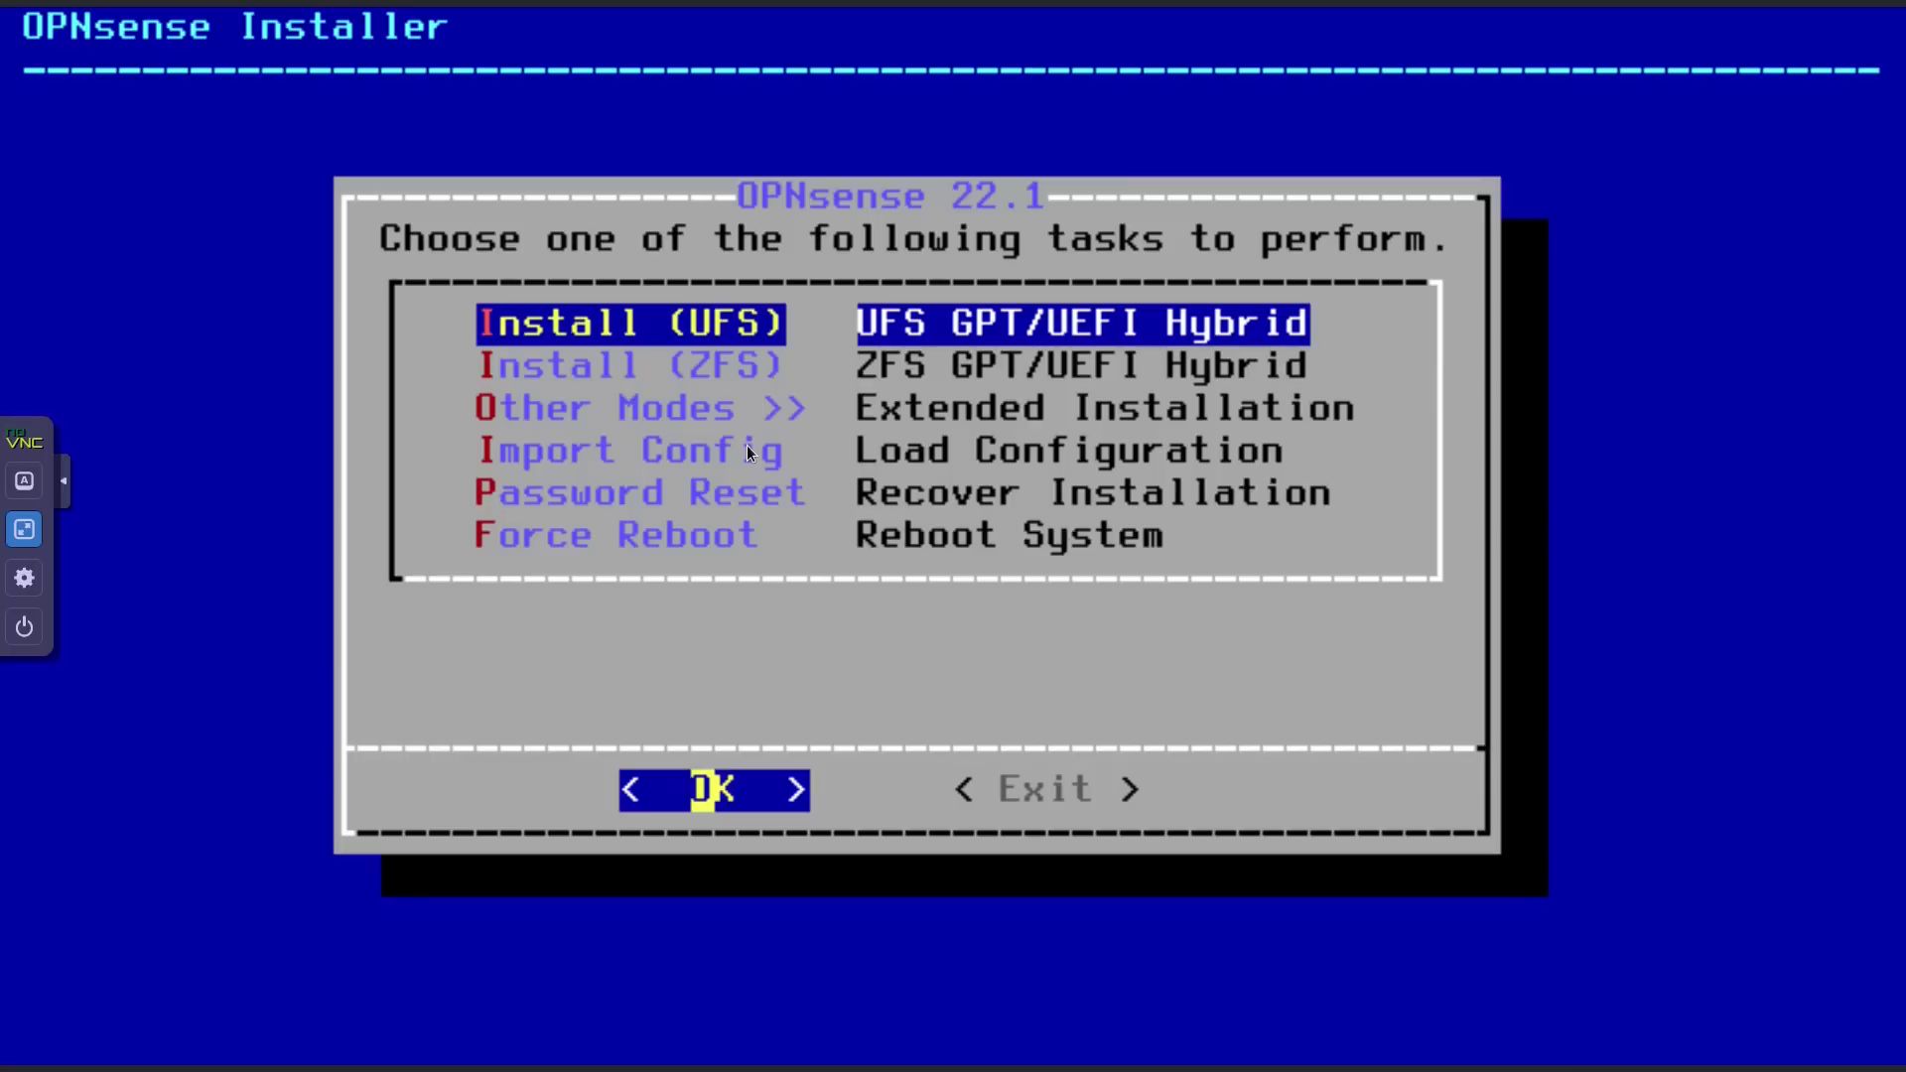
Choose the Install (UFS) task with the UFS GPT/UEFI Hybrid layout.
key("Down")
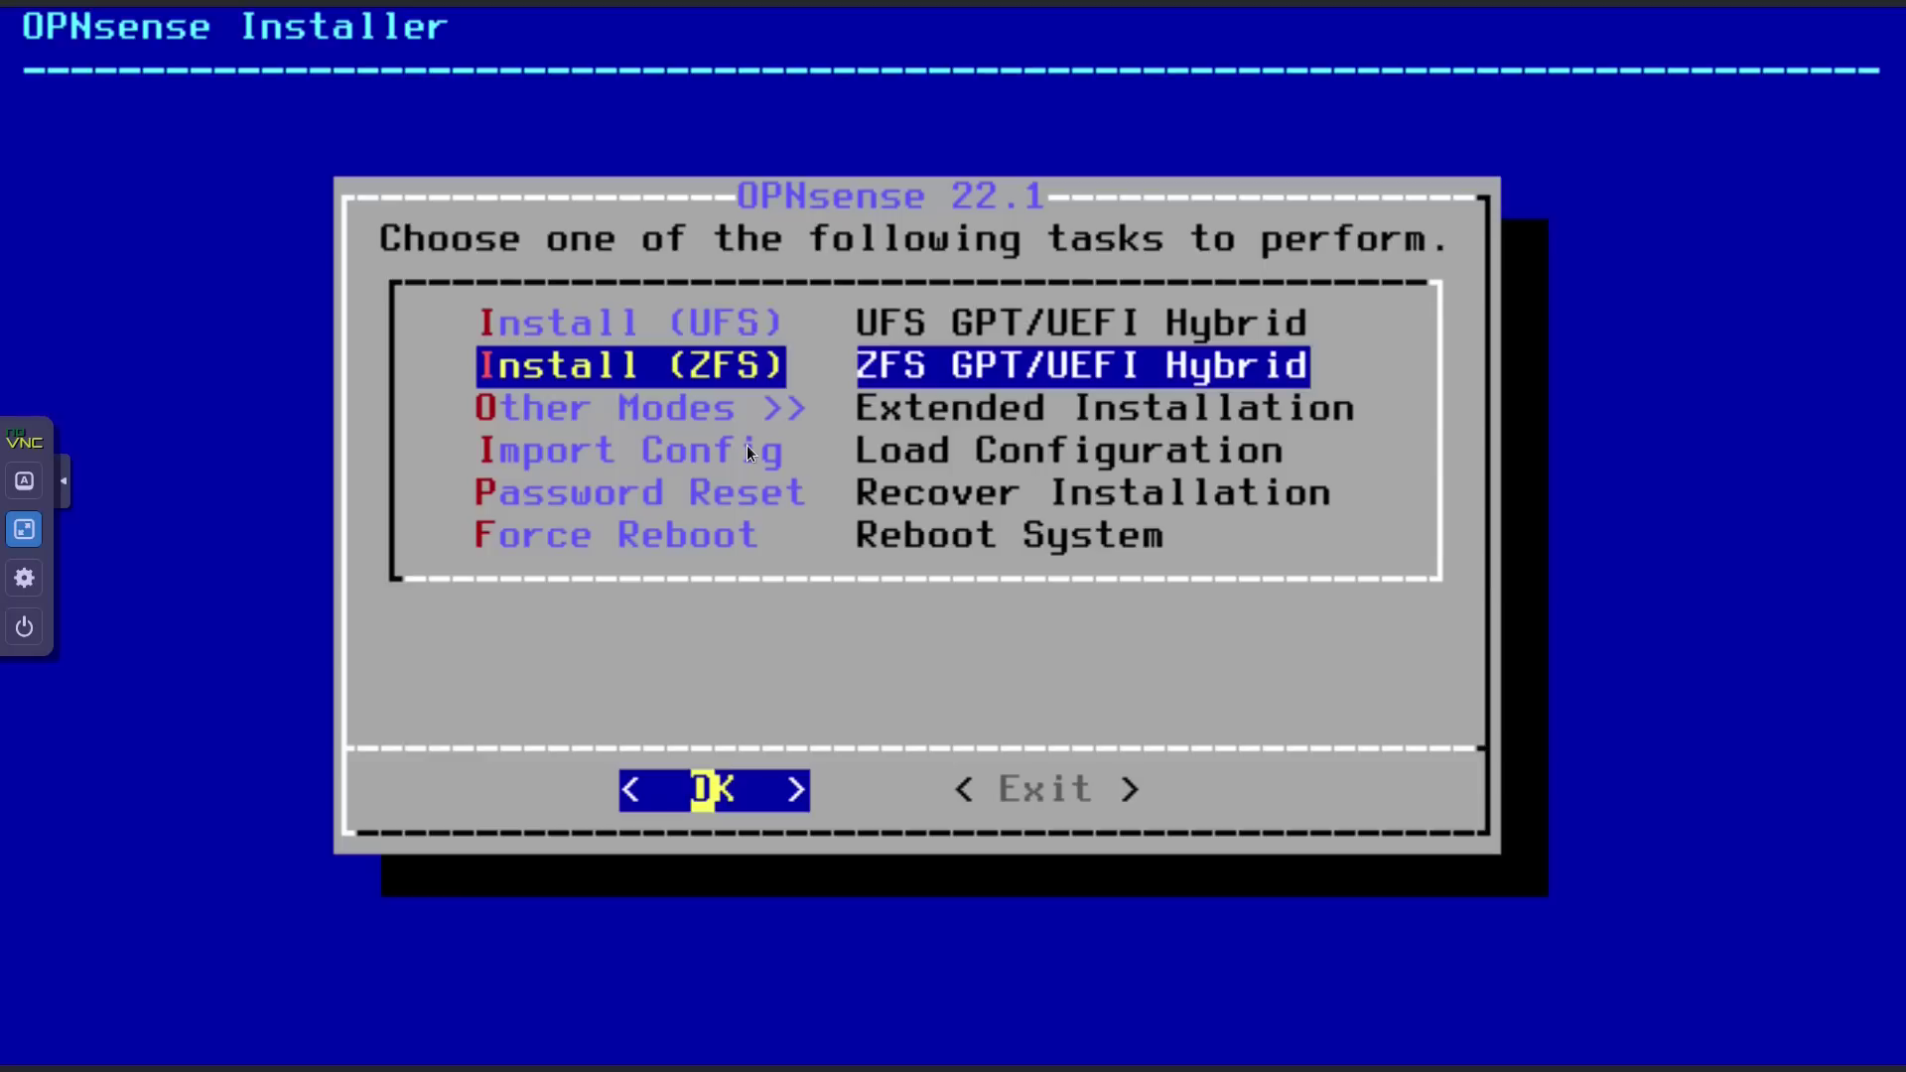
key("Up")
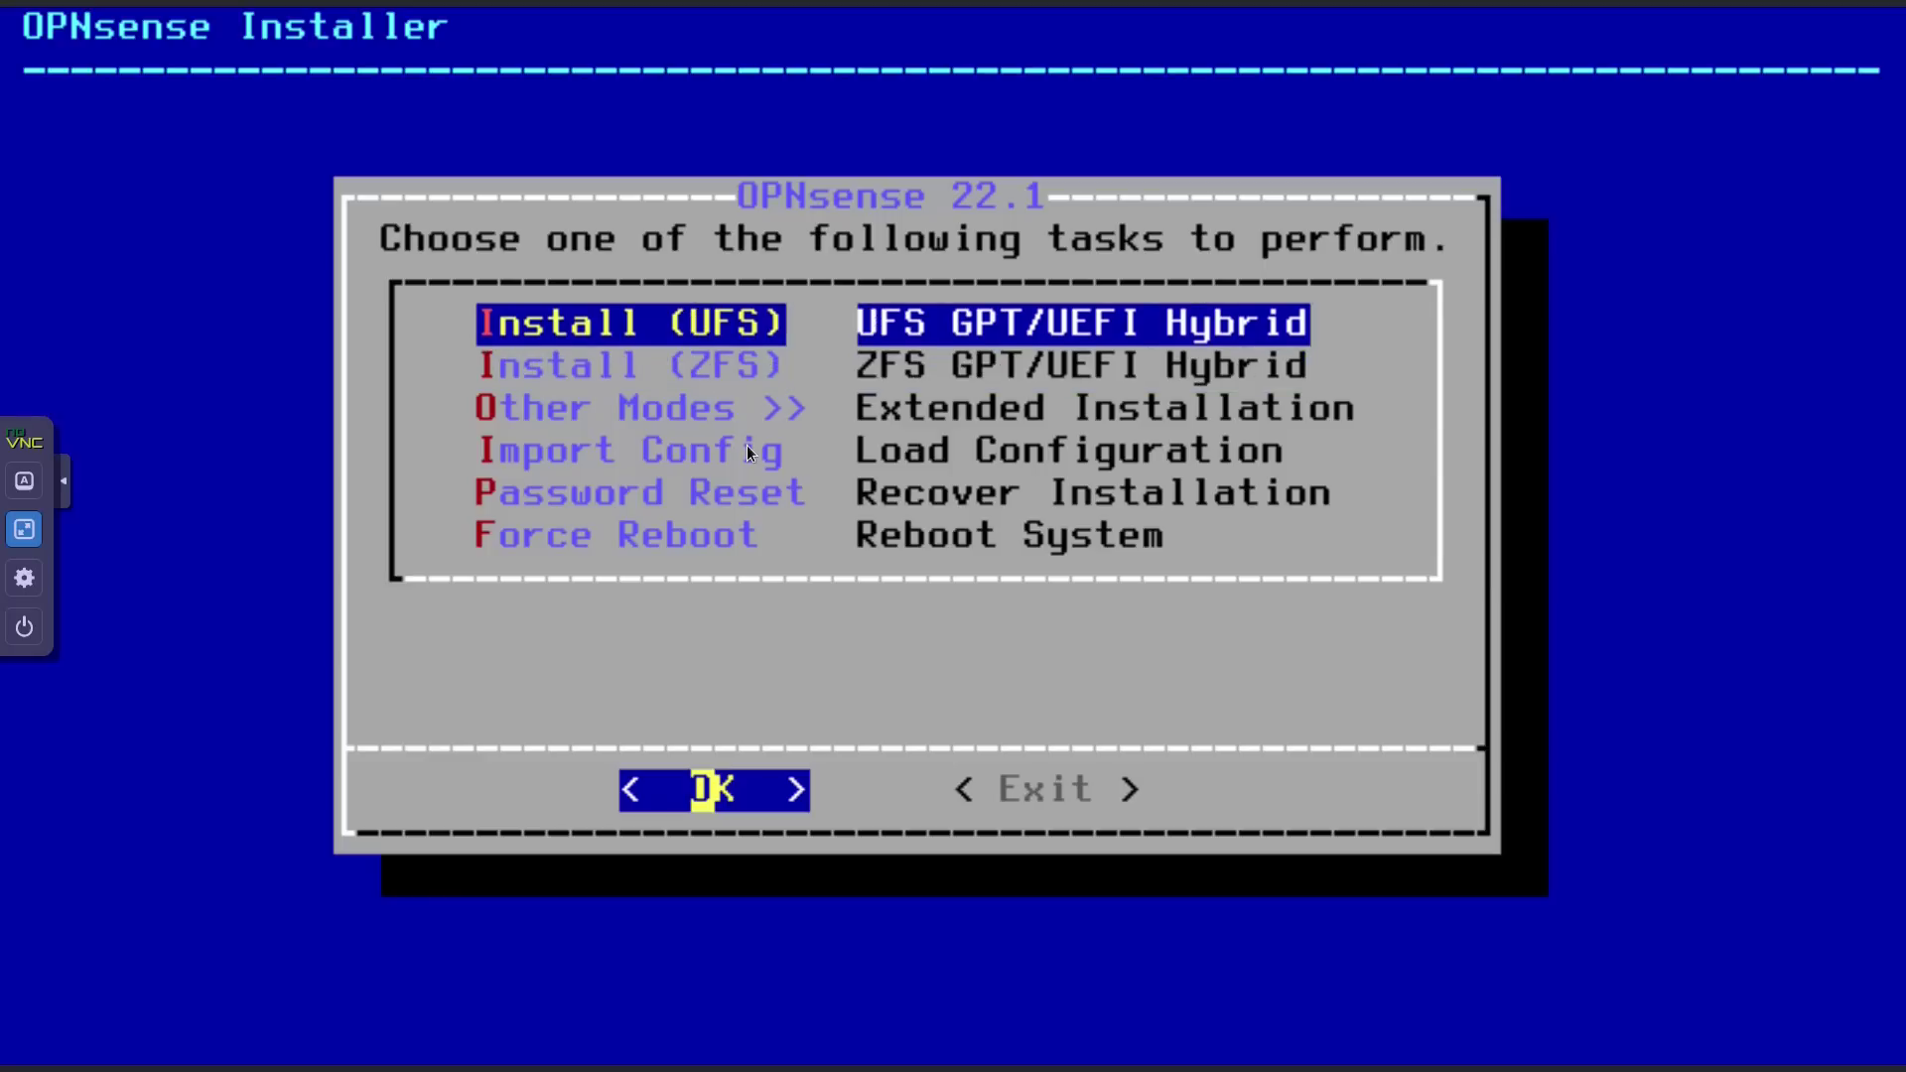
key("Return")
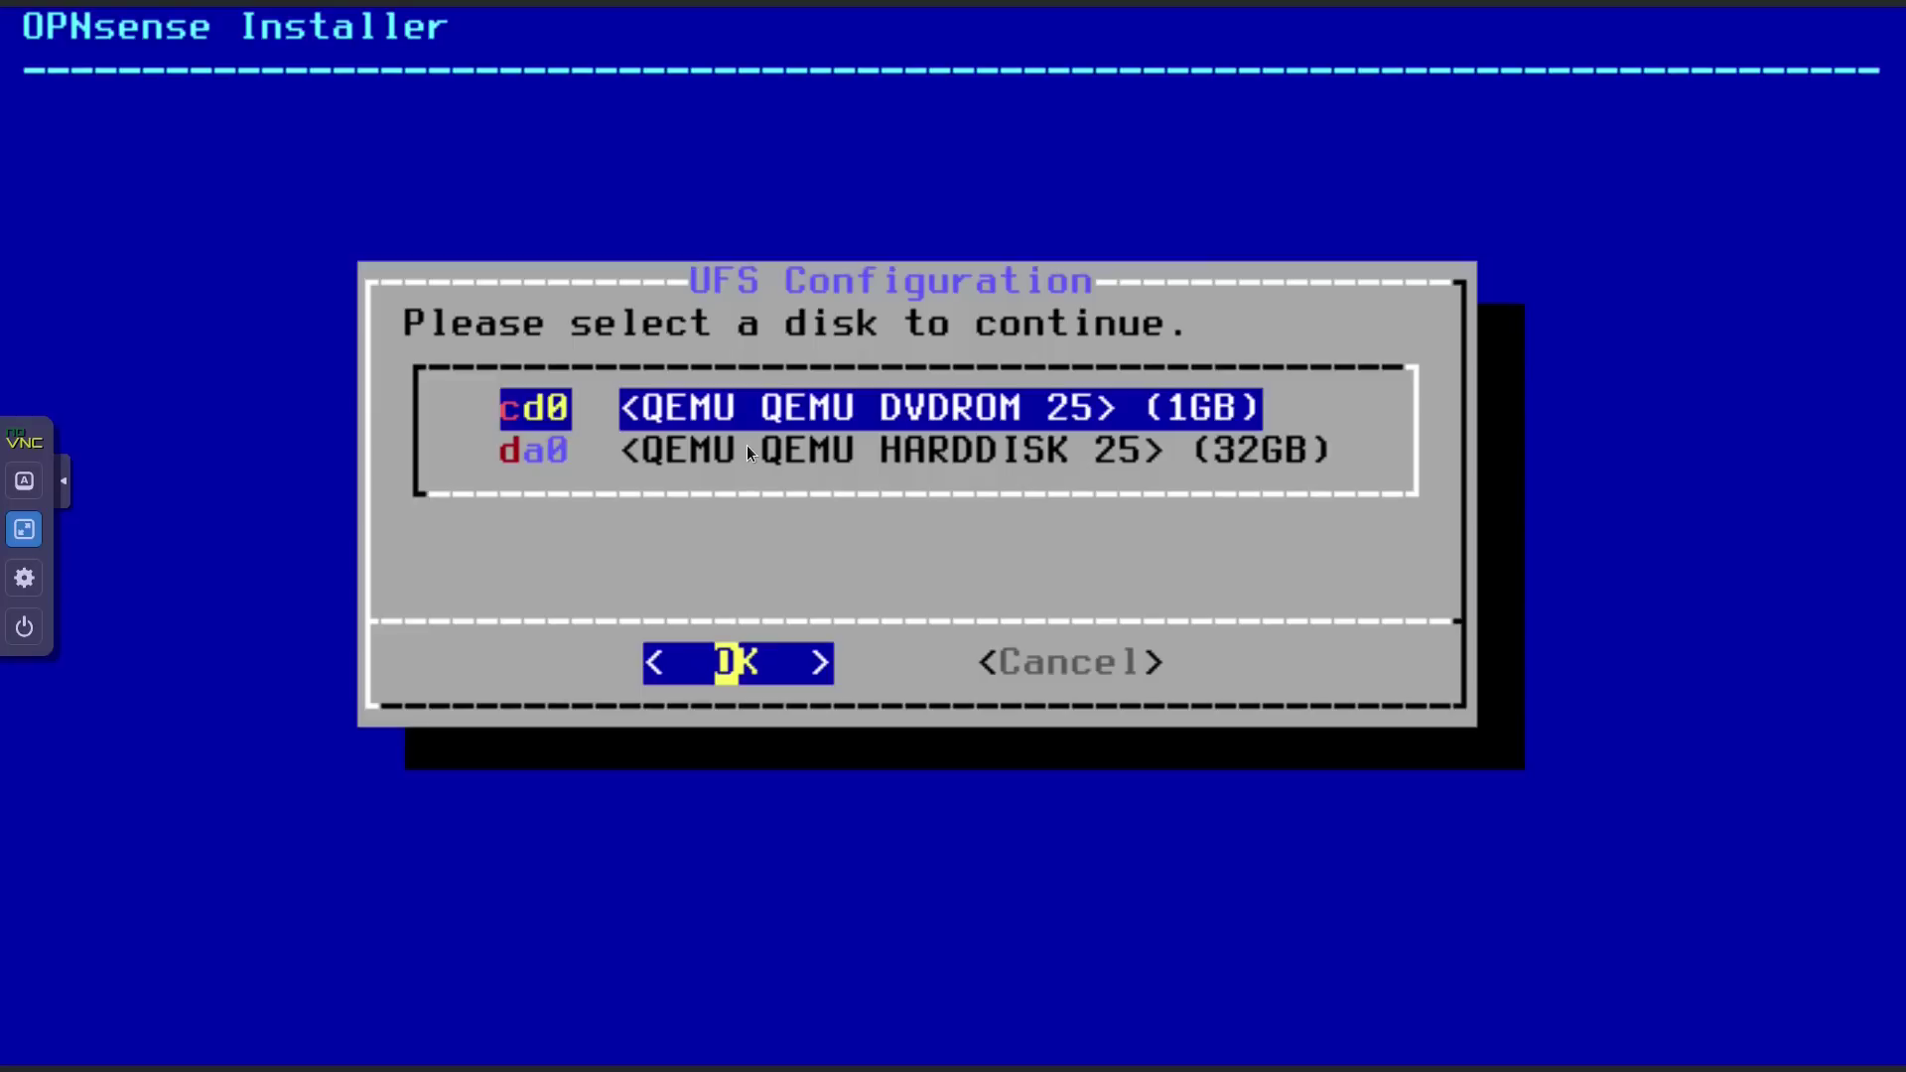
Select the 32GB QEMU hard disk da0 as the installation target.
key("Down")
key("Up")
key("Down")
key("Up")
key("Down")
key("Up")
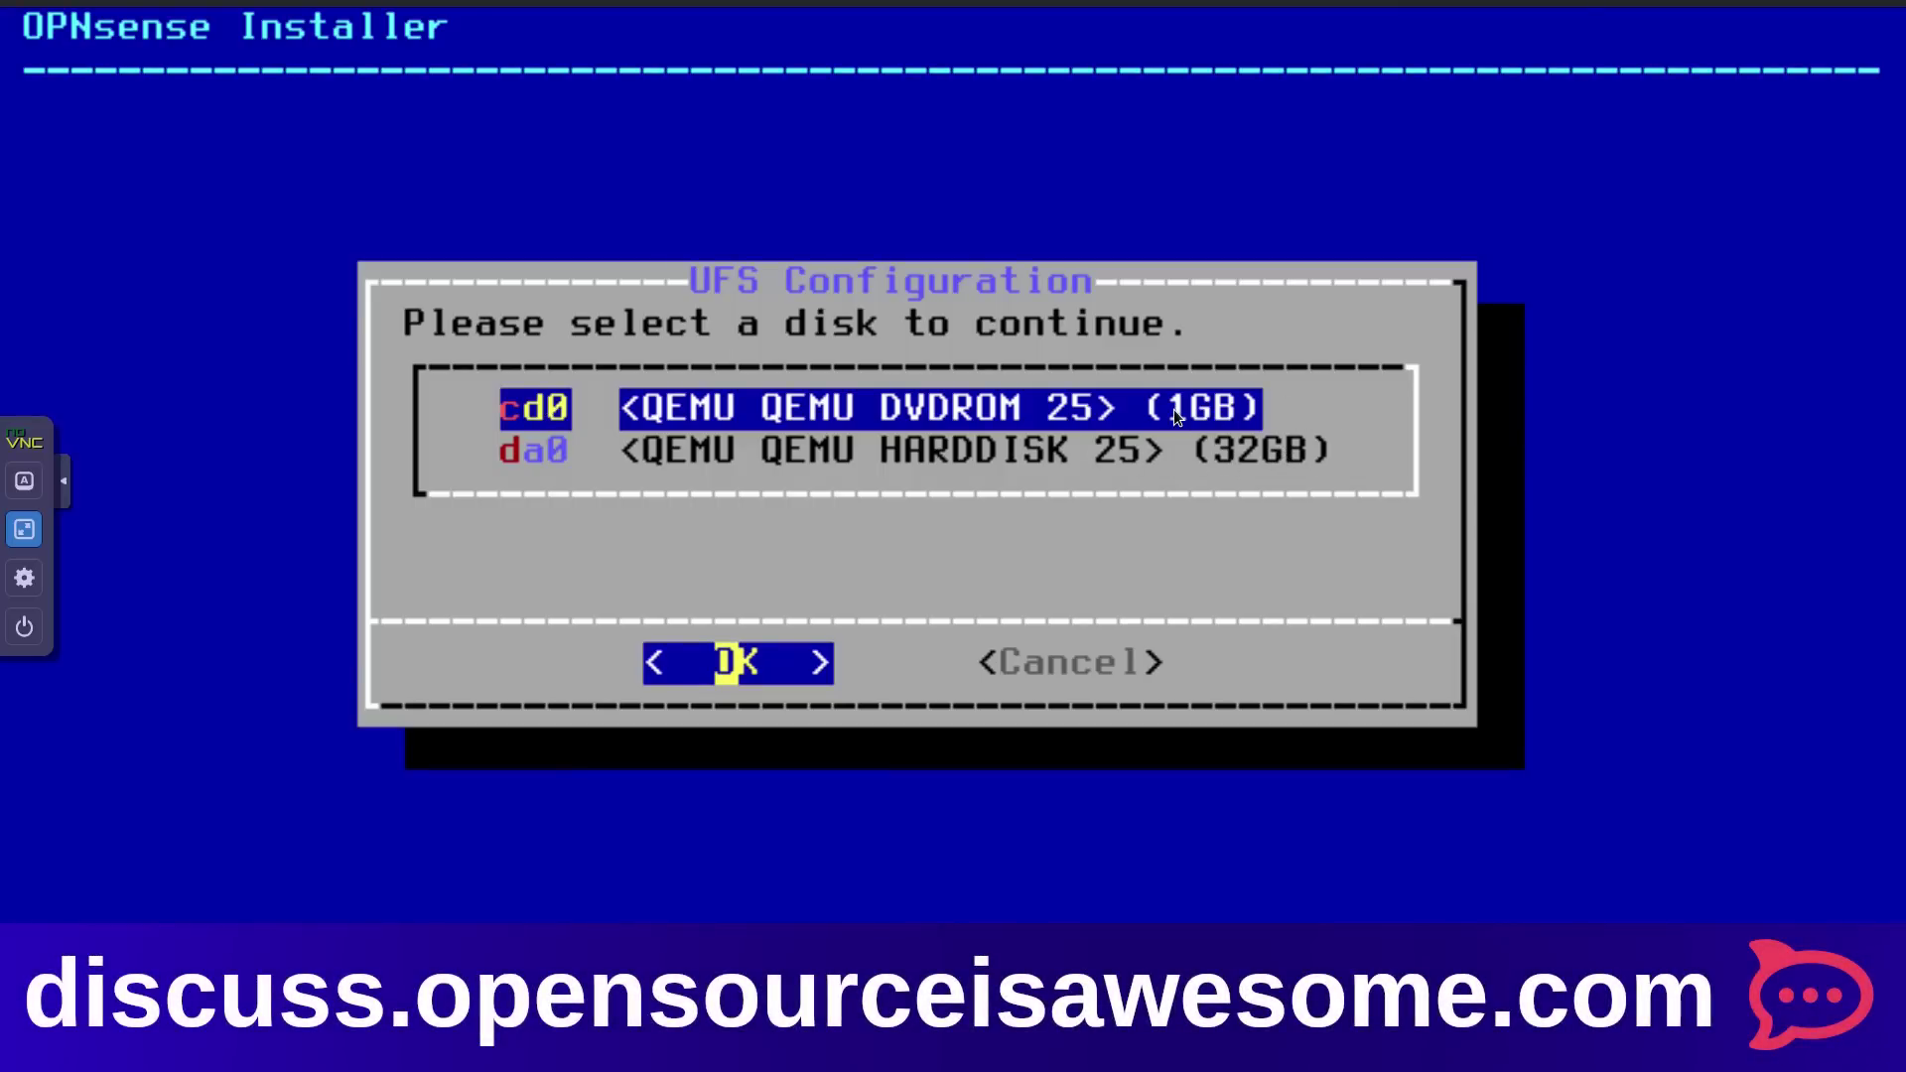
key("Down")
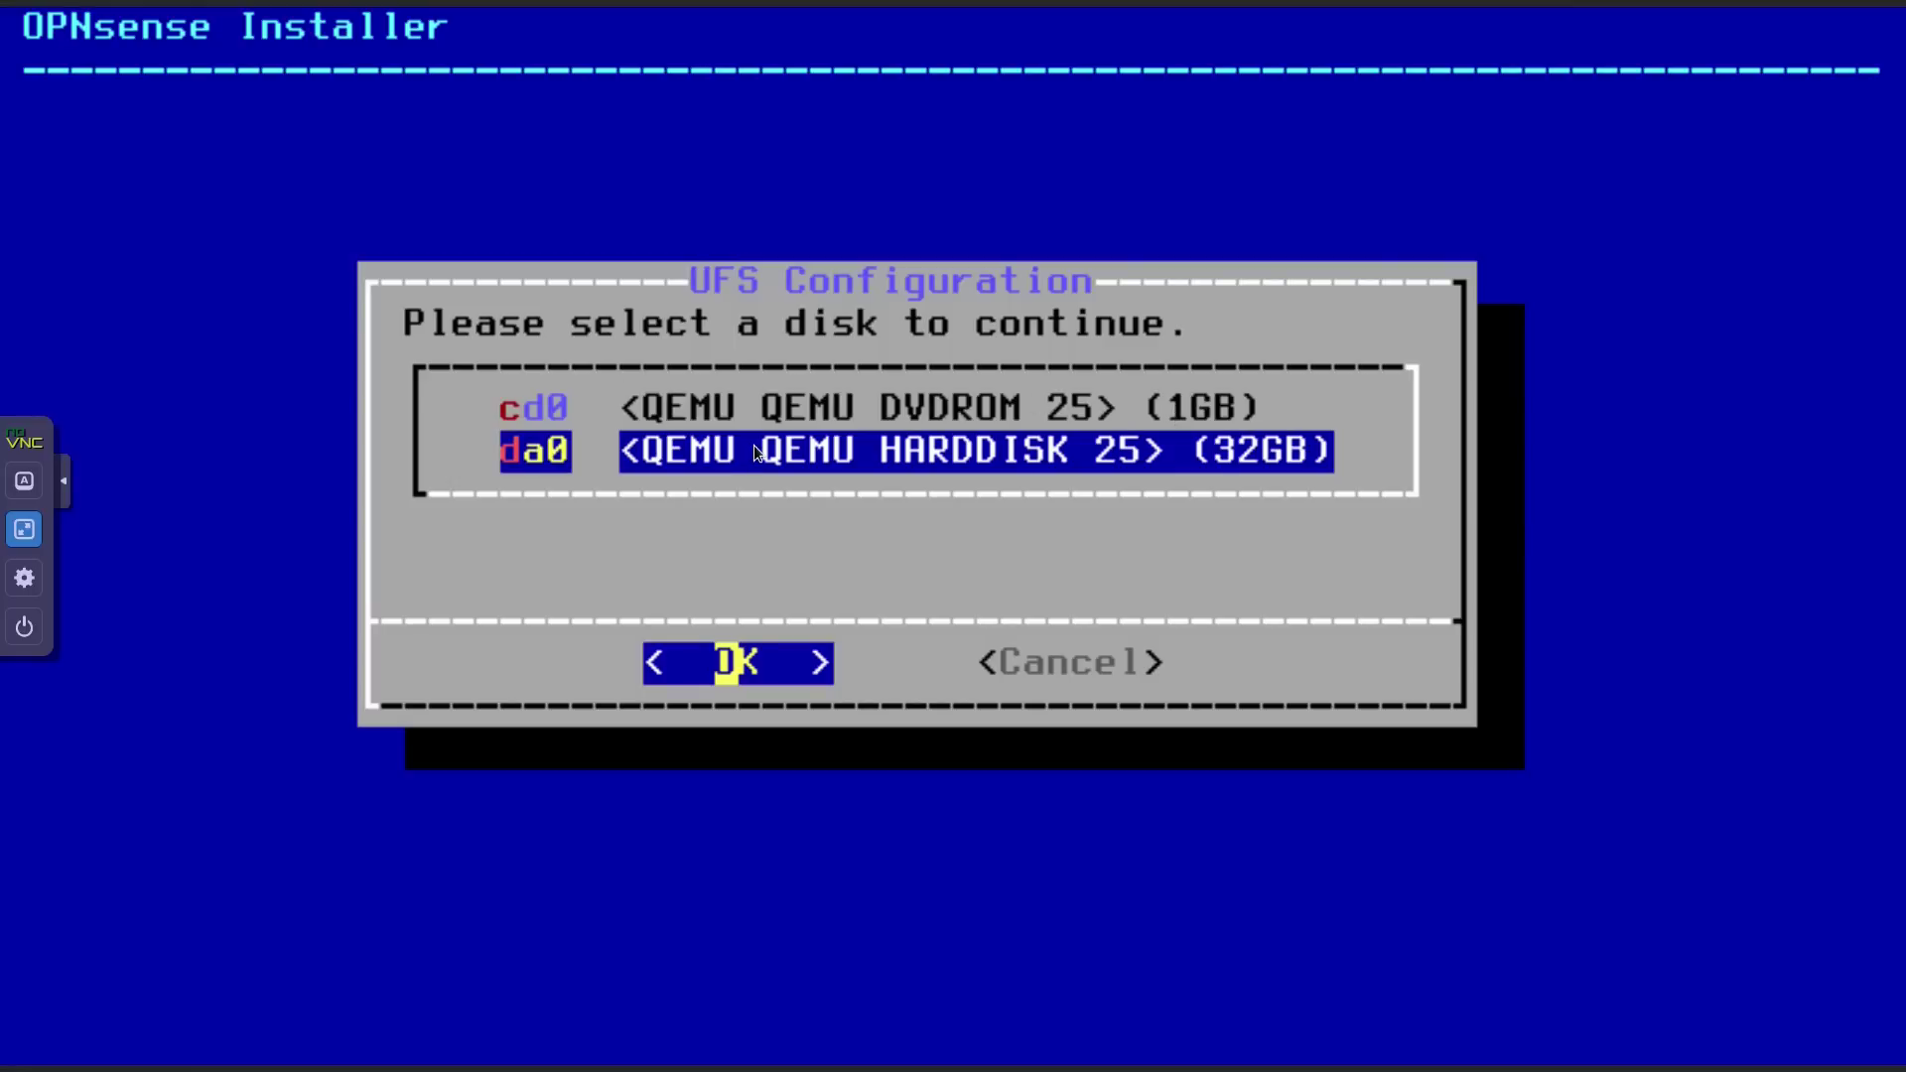
key("Return")
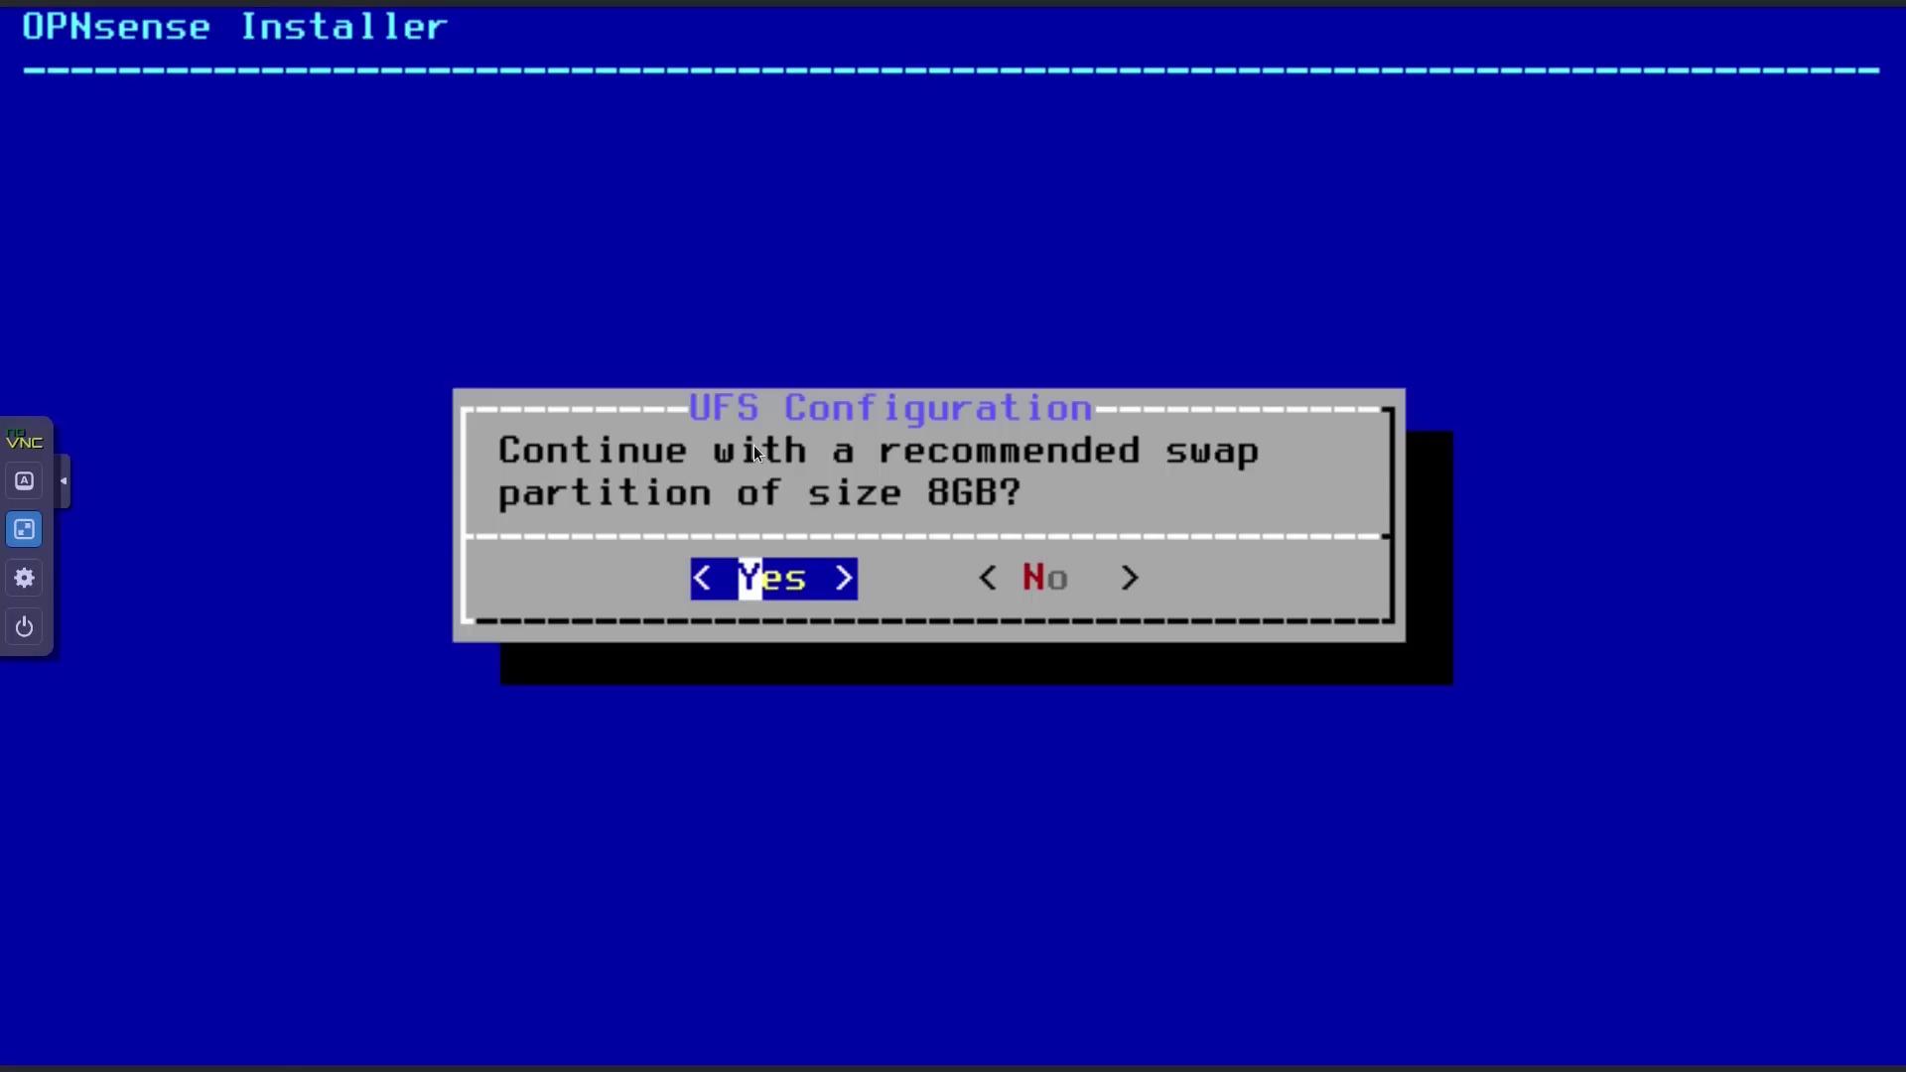
Accept the recommended 8GB swap partition and confirm destroying the current contents of disk da0.
key("Return")
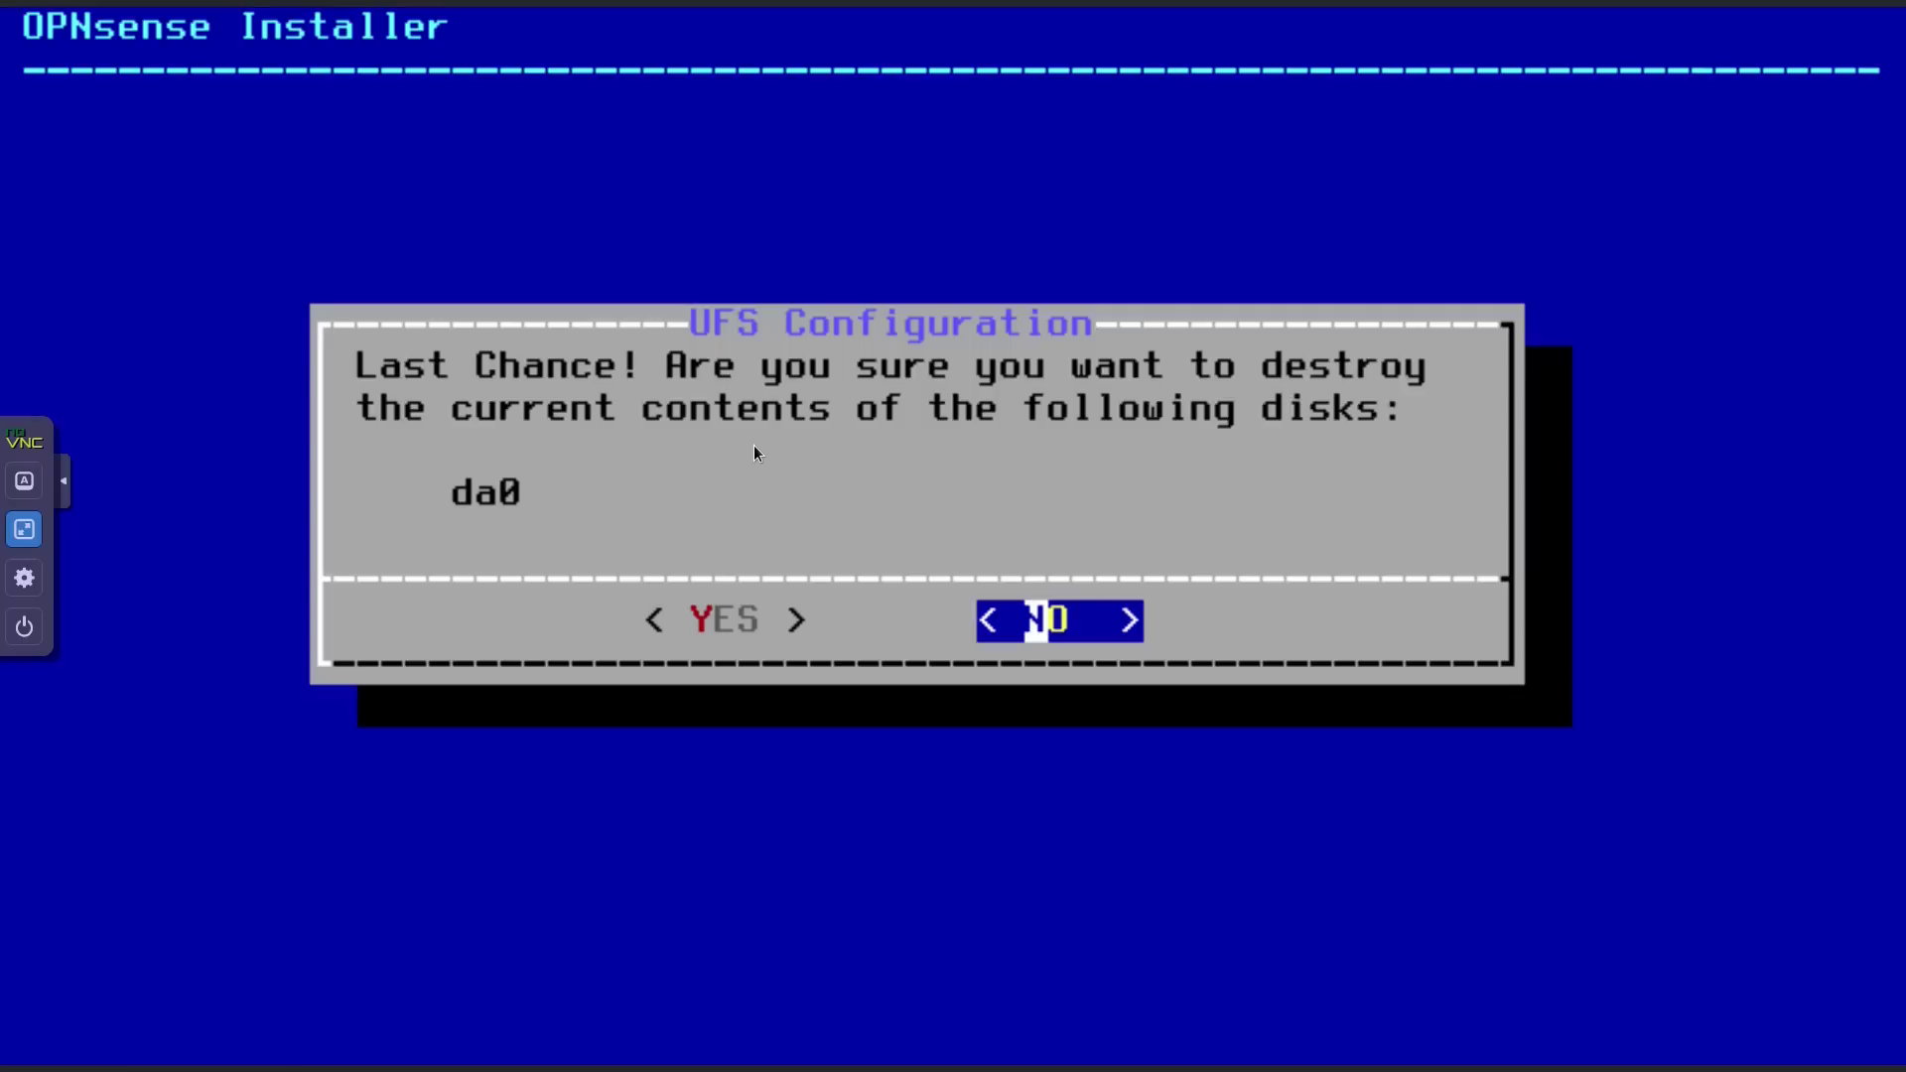
key("Left")
key("Return")
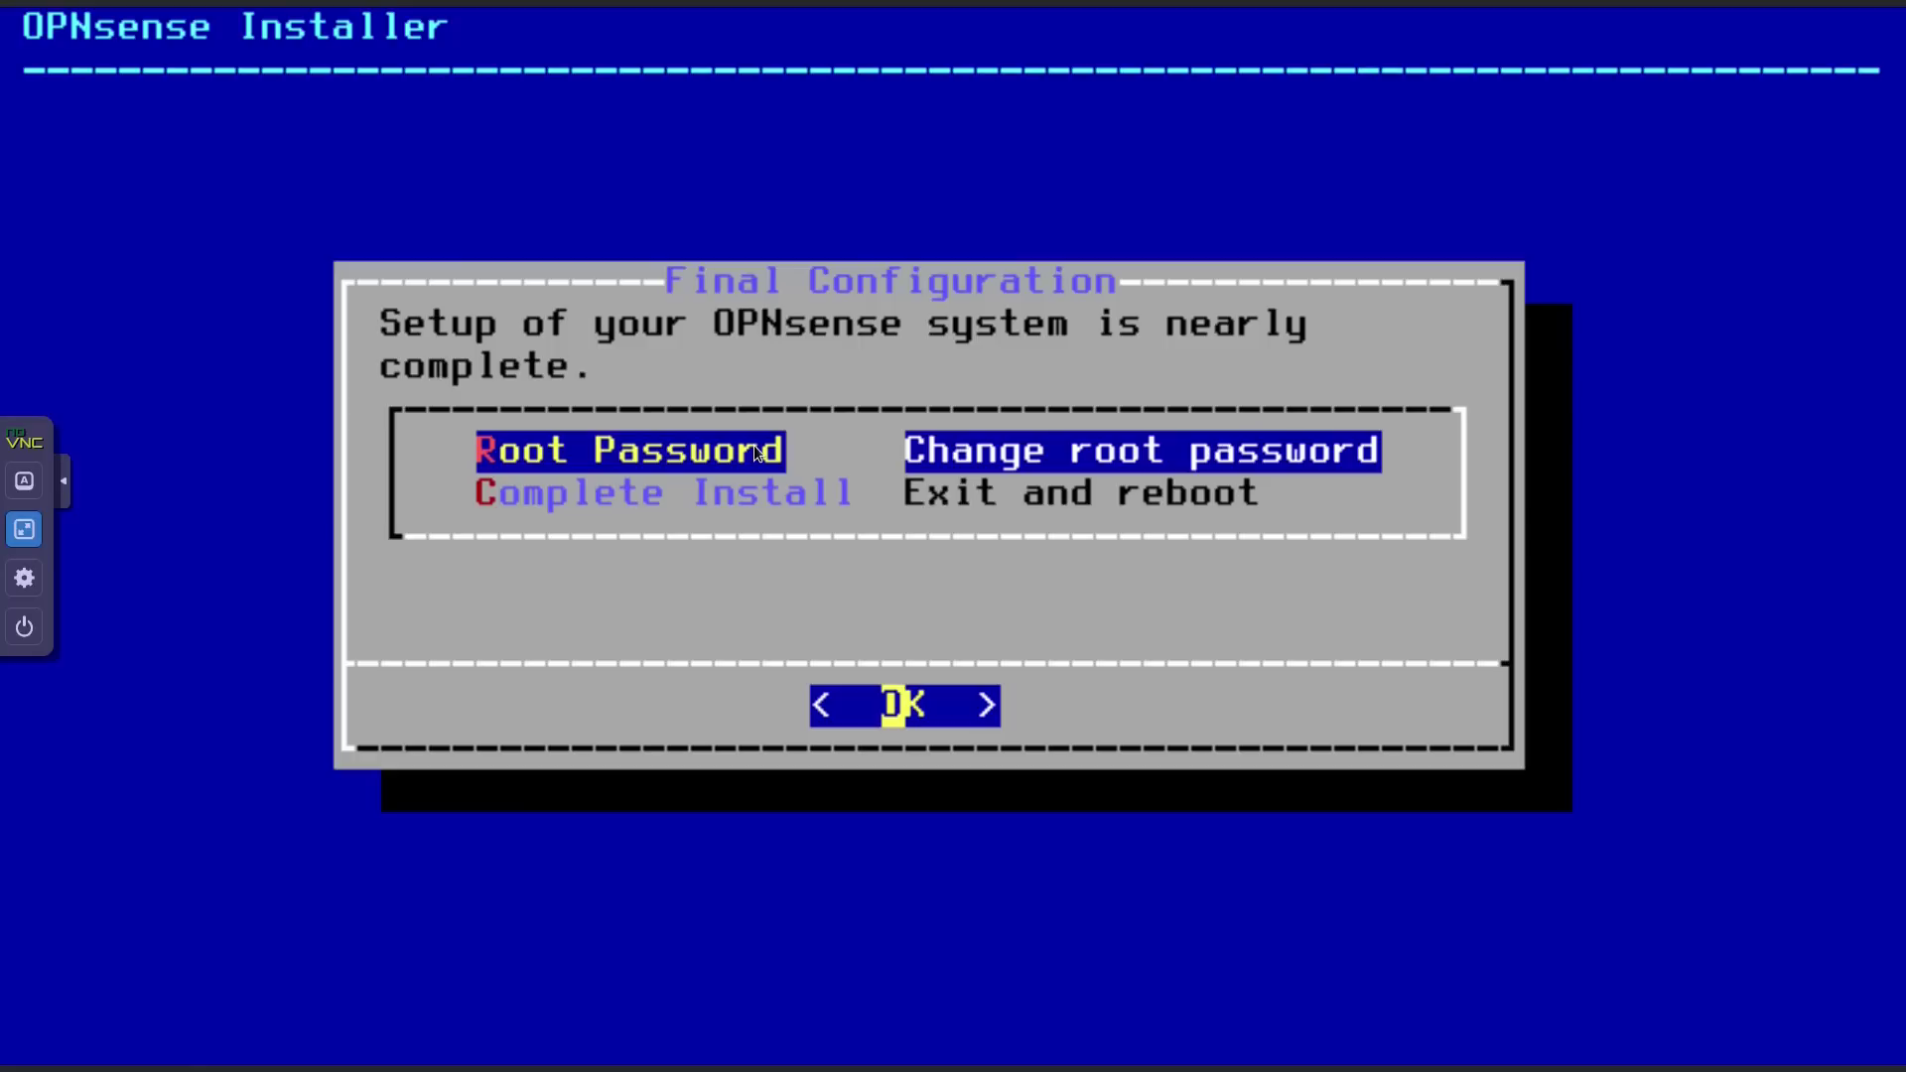
Change the root password by entering the new password and repeating it for confirmation.
key("Return")
type("********")
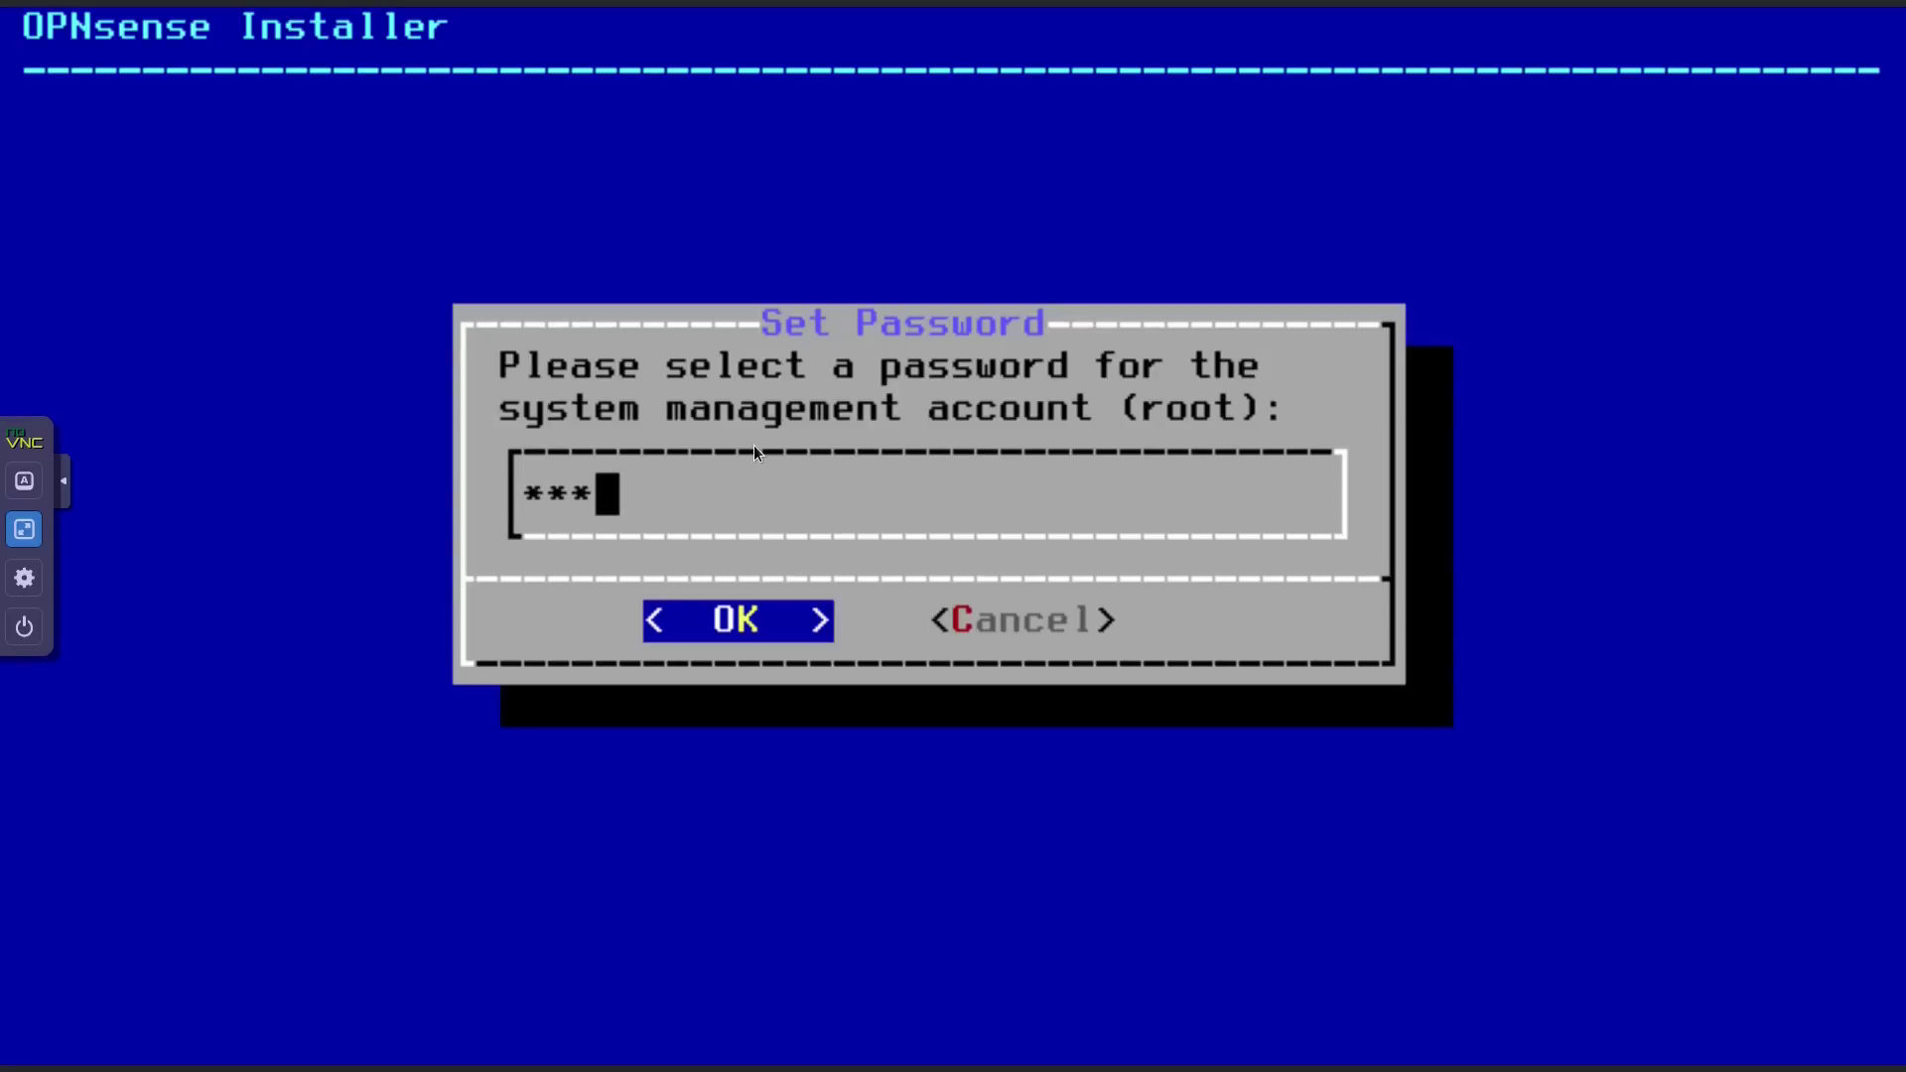
type("*")
key("Return")
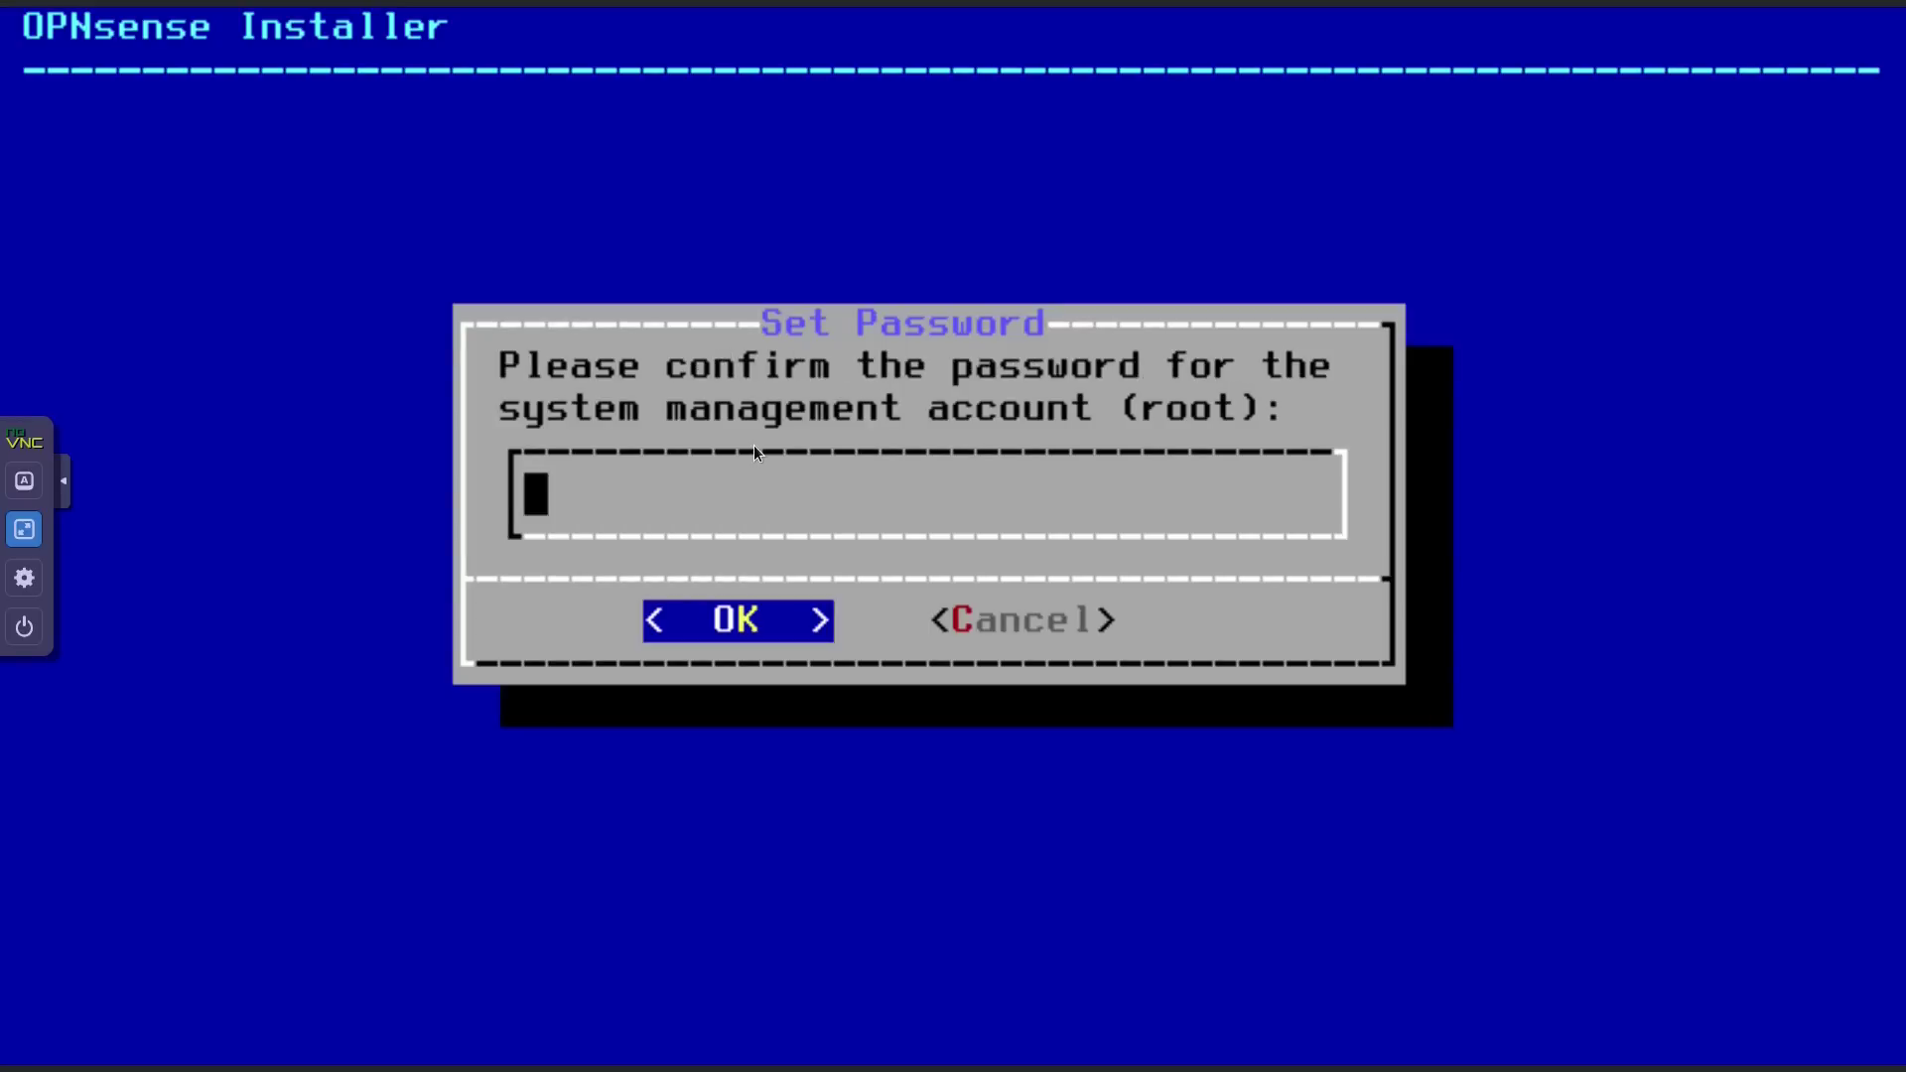
type("*********")
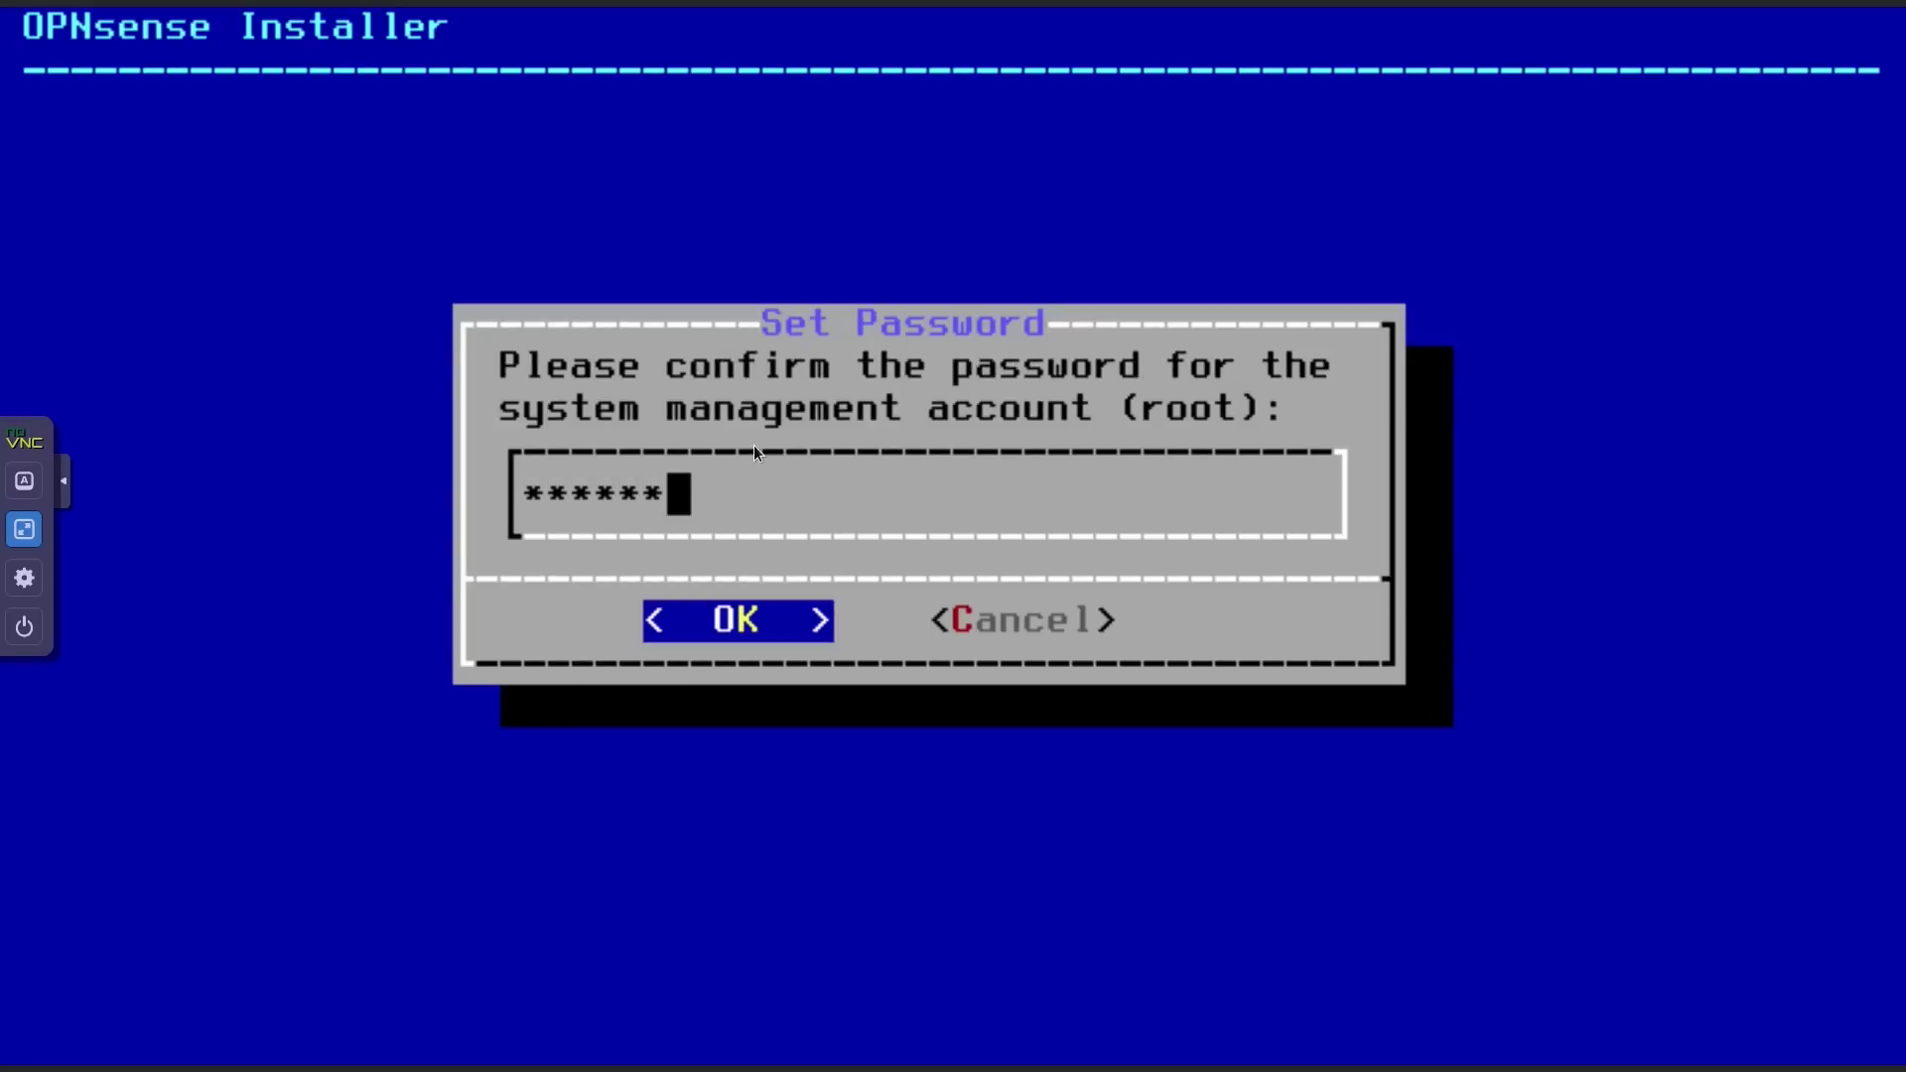
type("*")
key("Return")
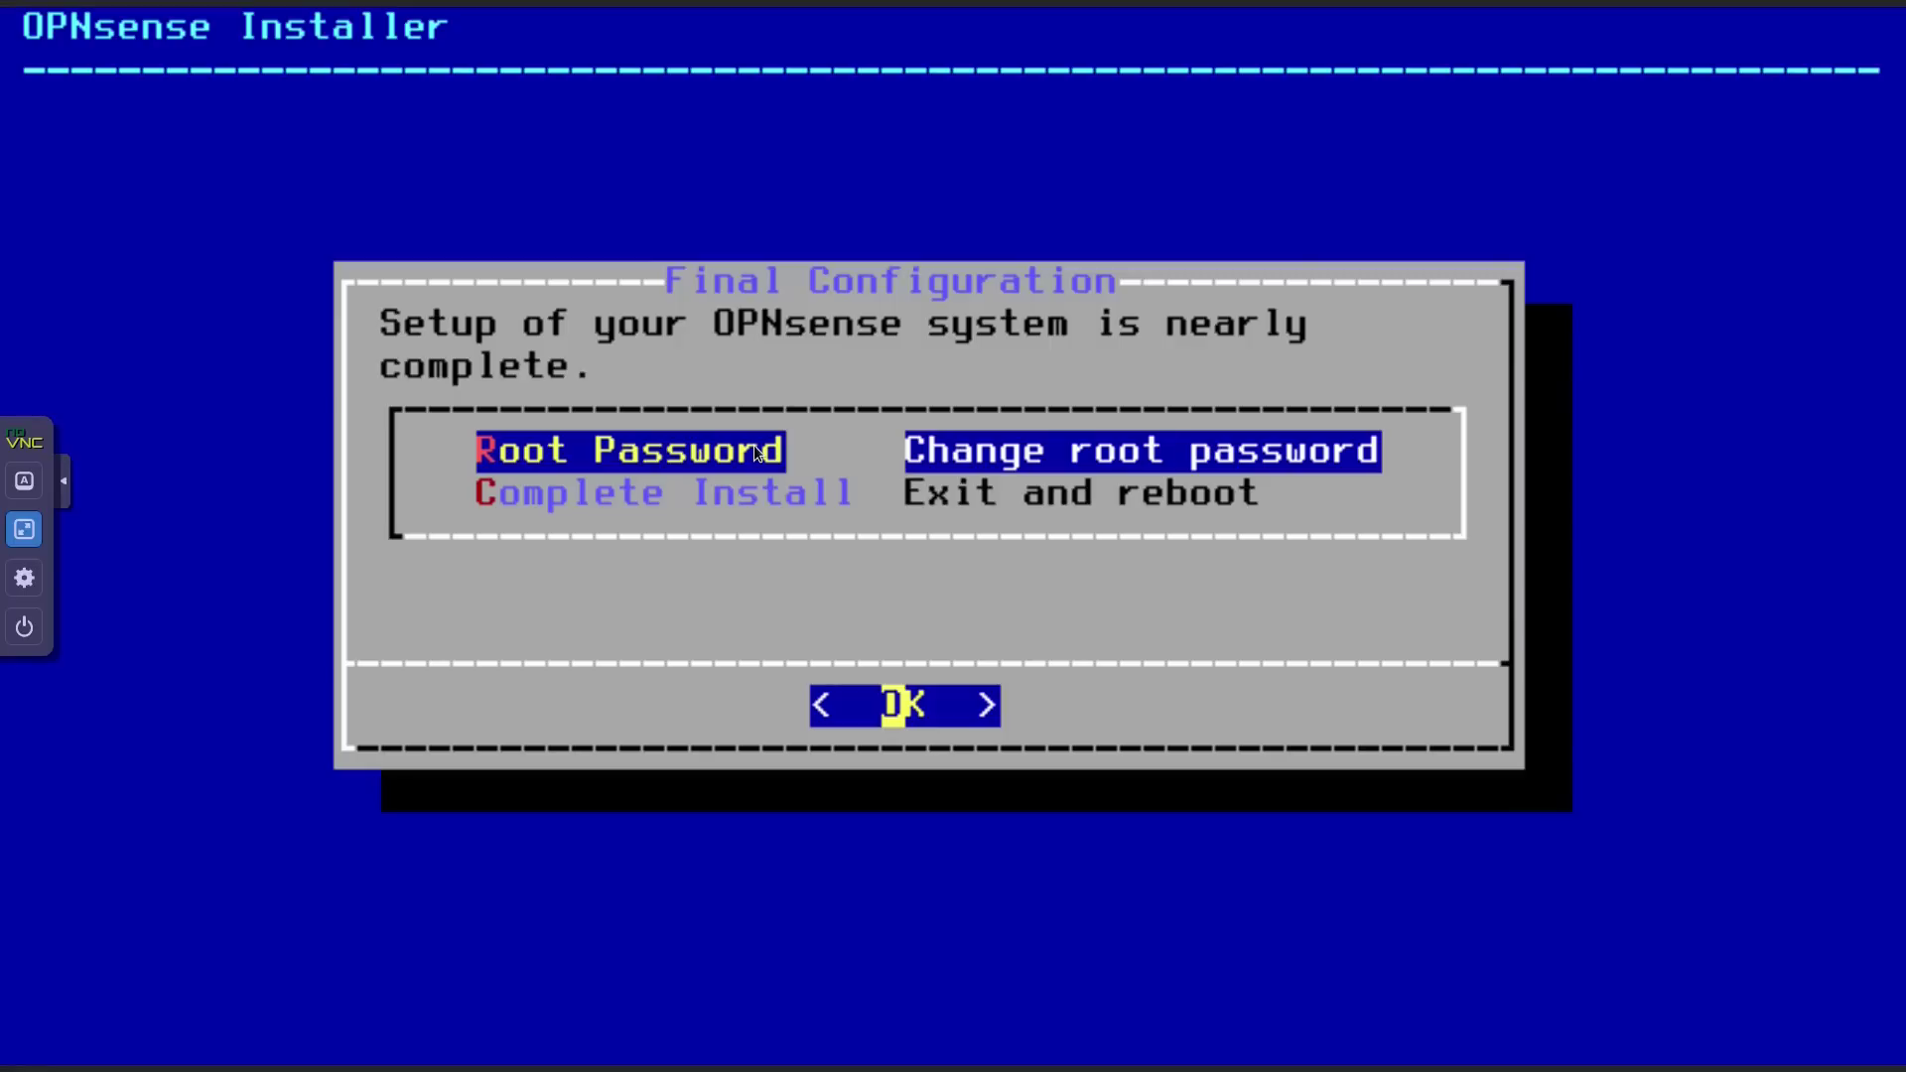
Complete the install by exiting the installer and rebooting the virtual machine.
key("Down")
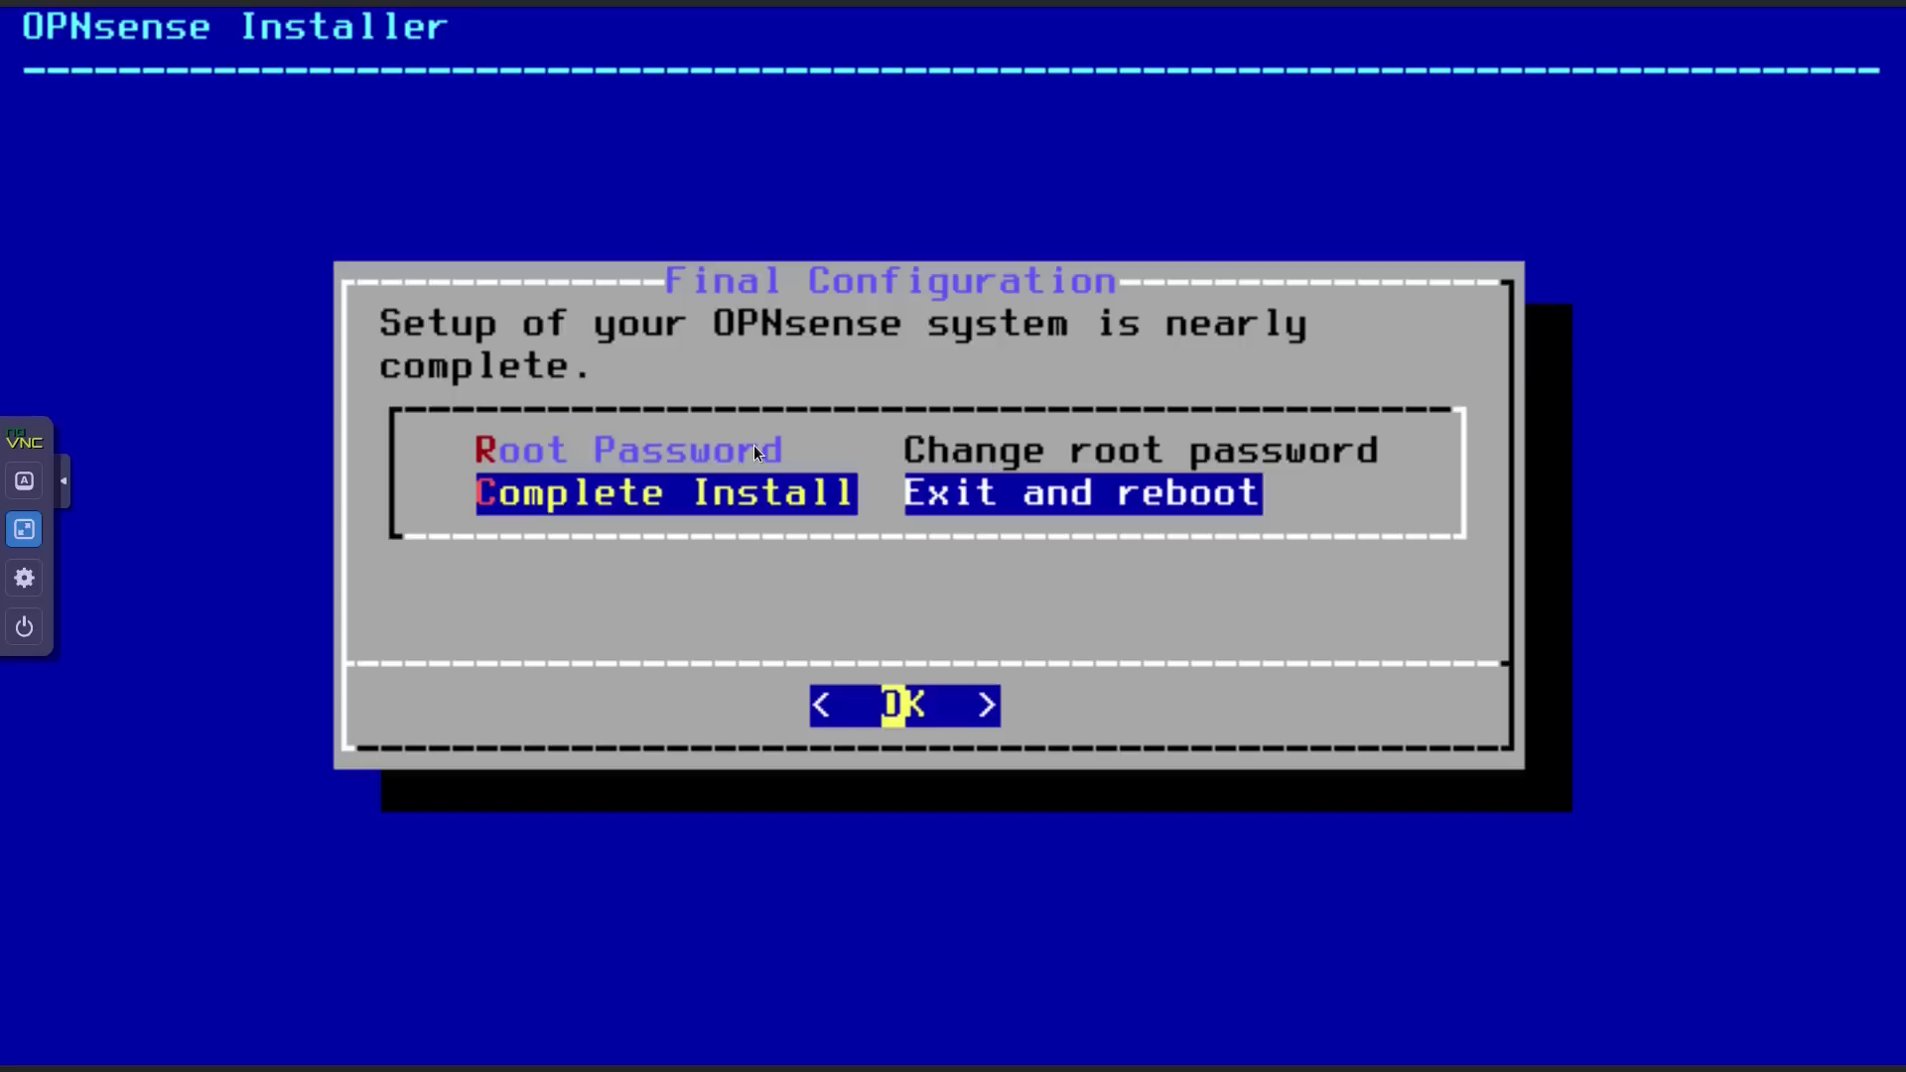
key("Return")
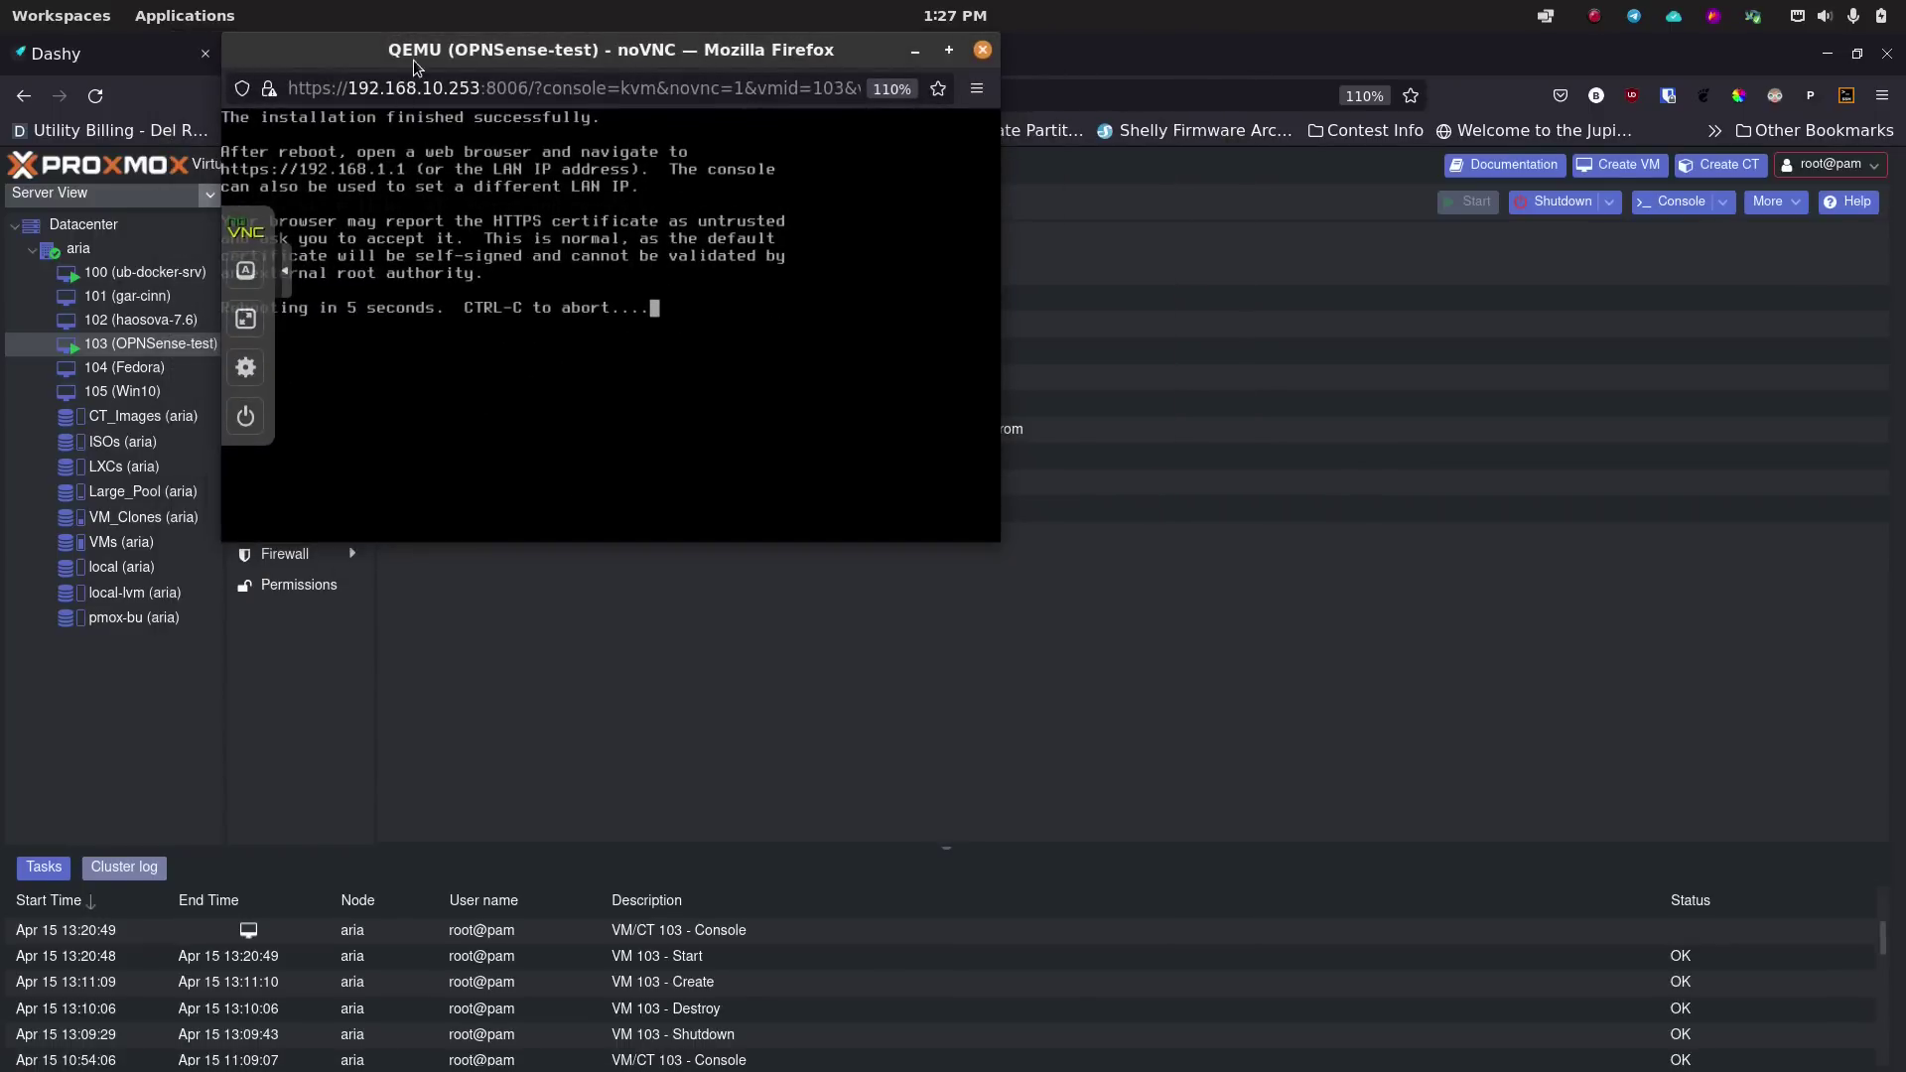
Move the console window aside and remove the CD/DVD Drive (ide2) from VM 103's hardware, confirming the removal.
left_click_drag(414, 67, 971, 309)
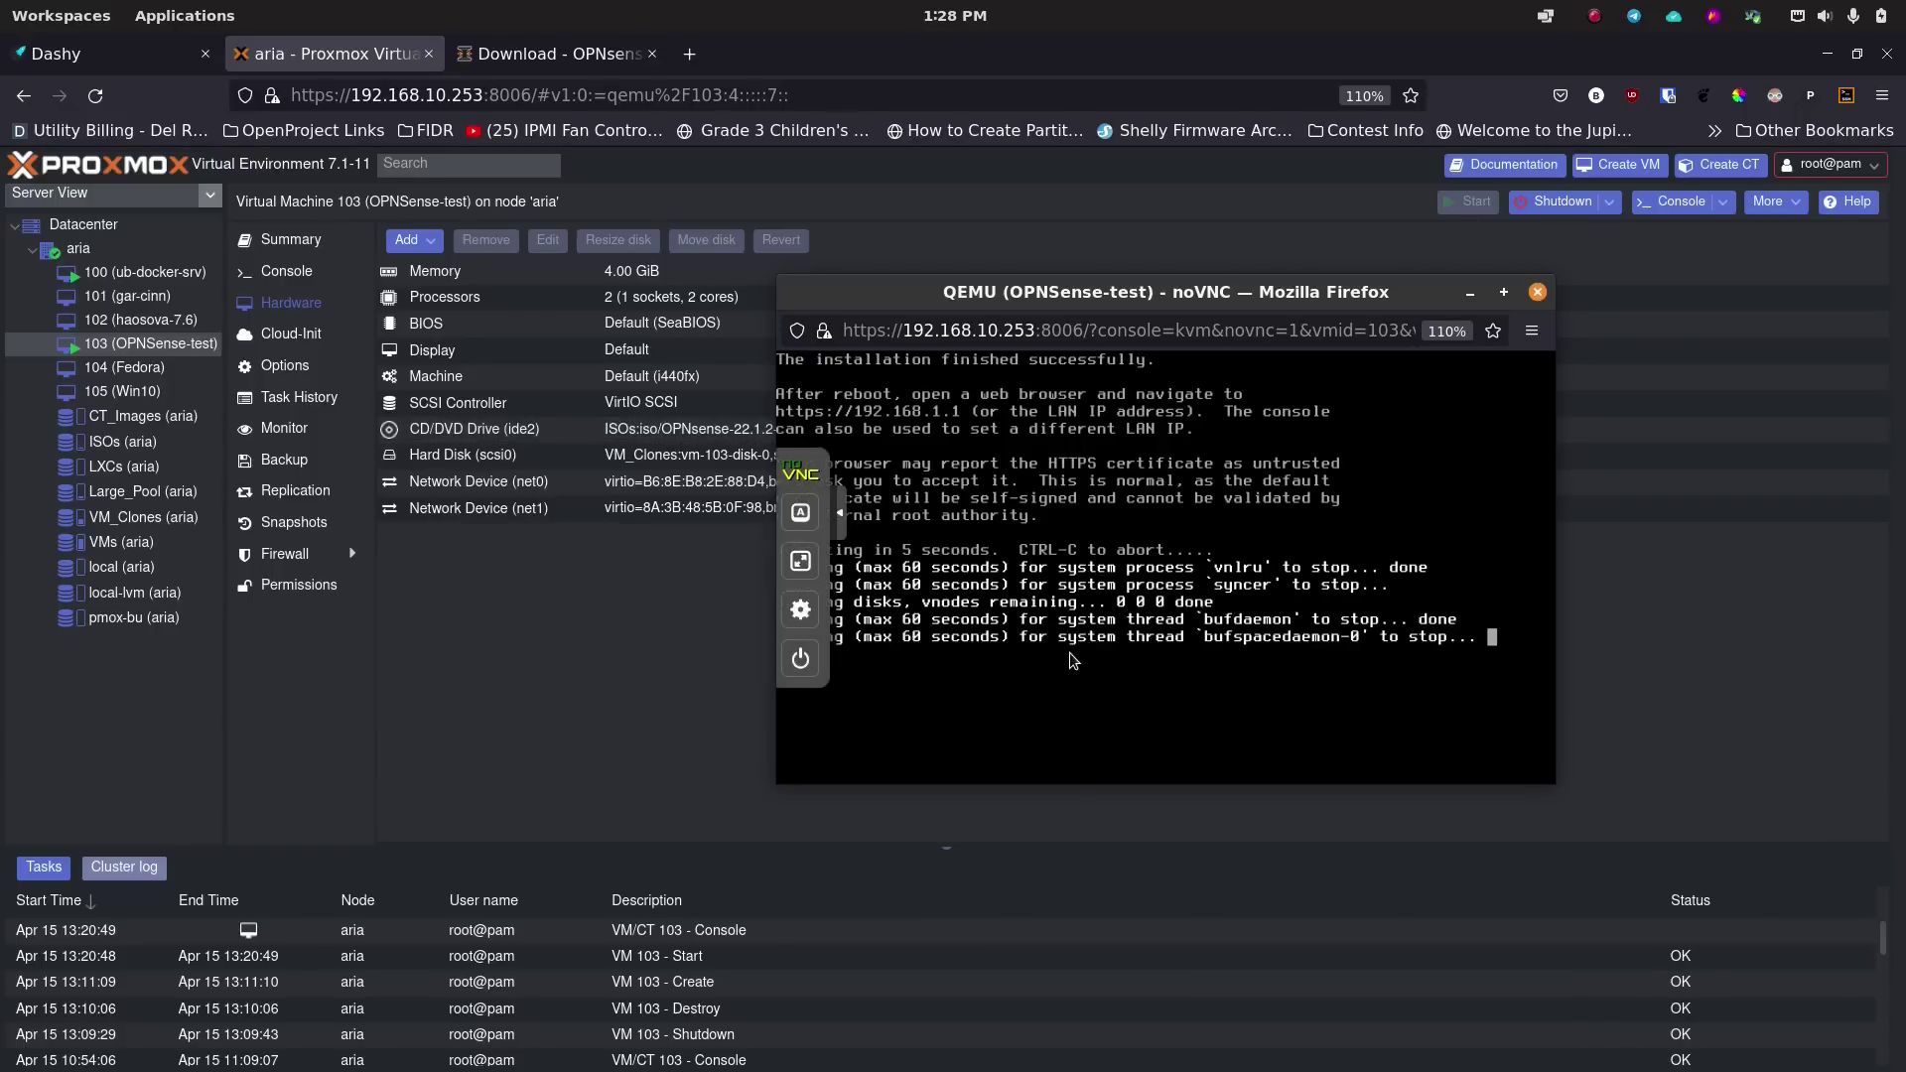
left_click(600, 434)
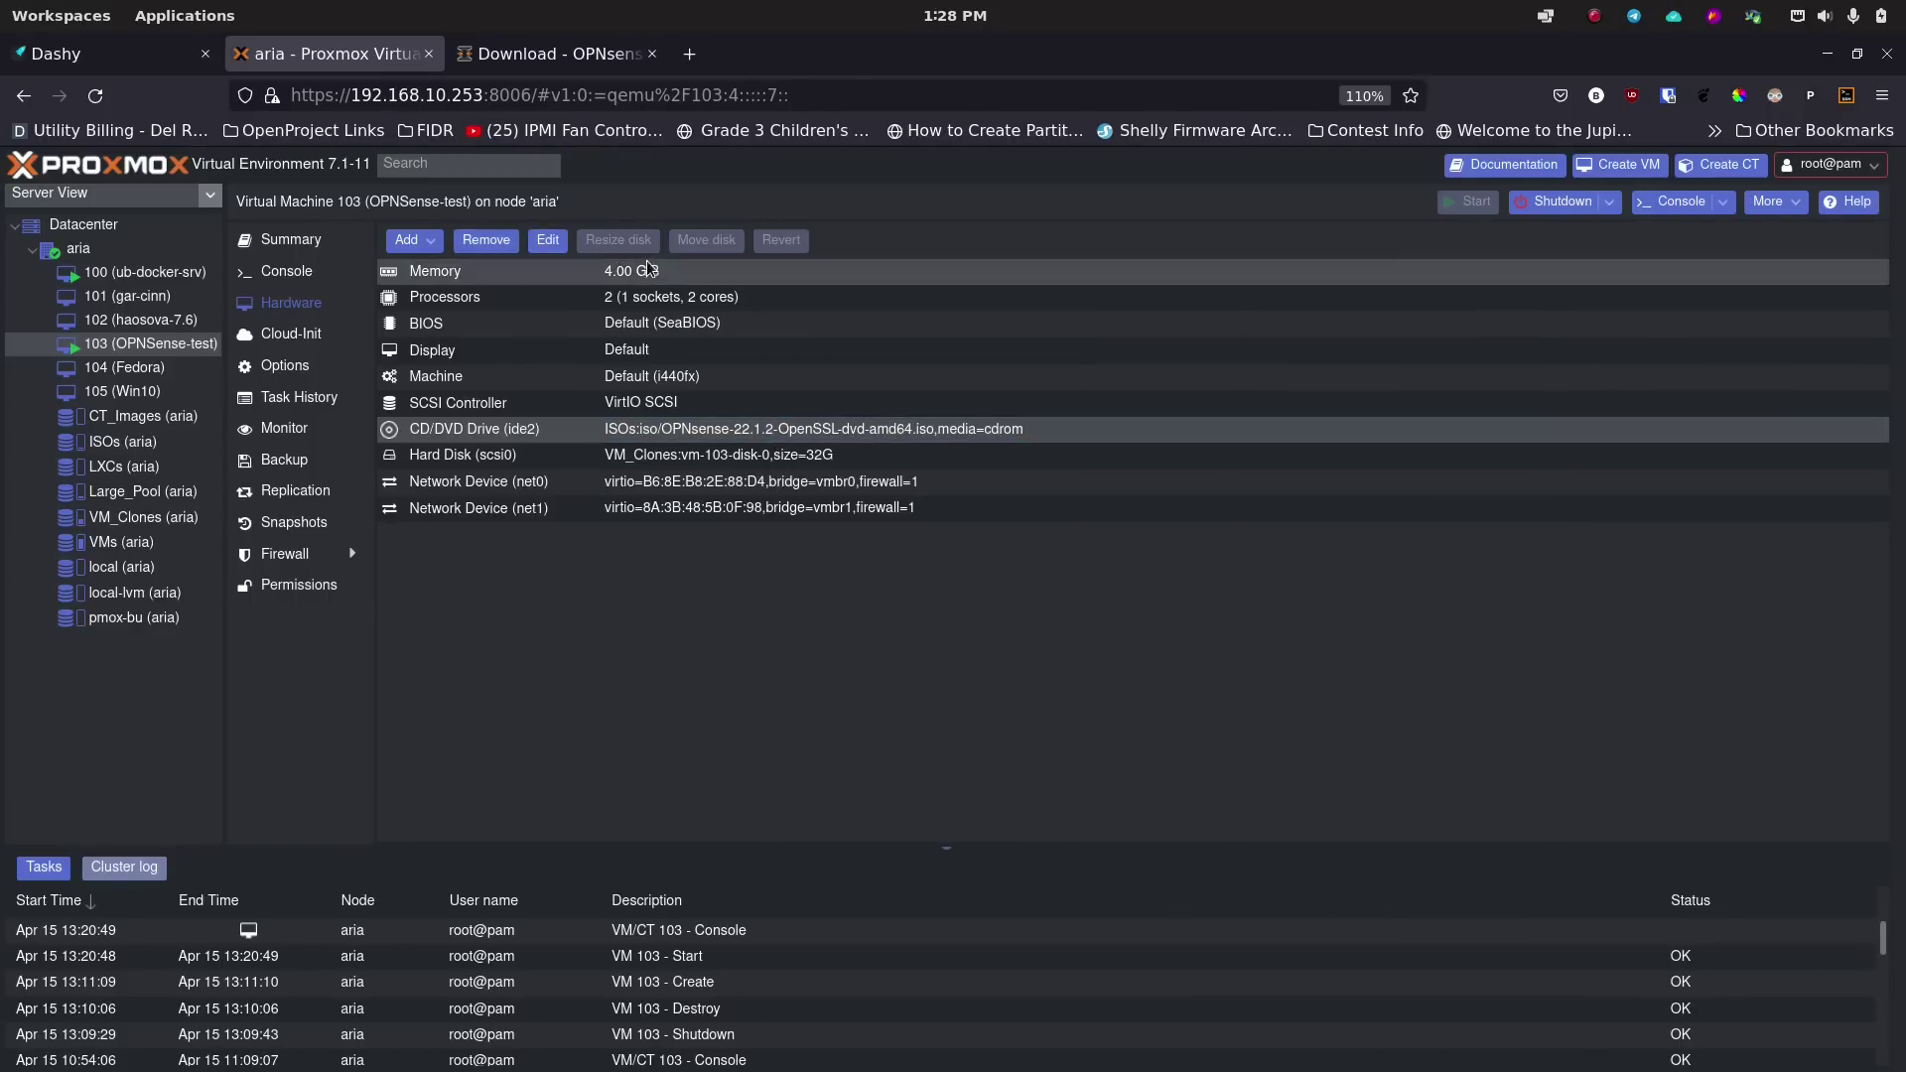
left_click(488, 244)
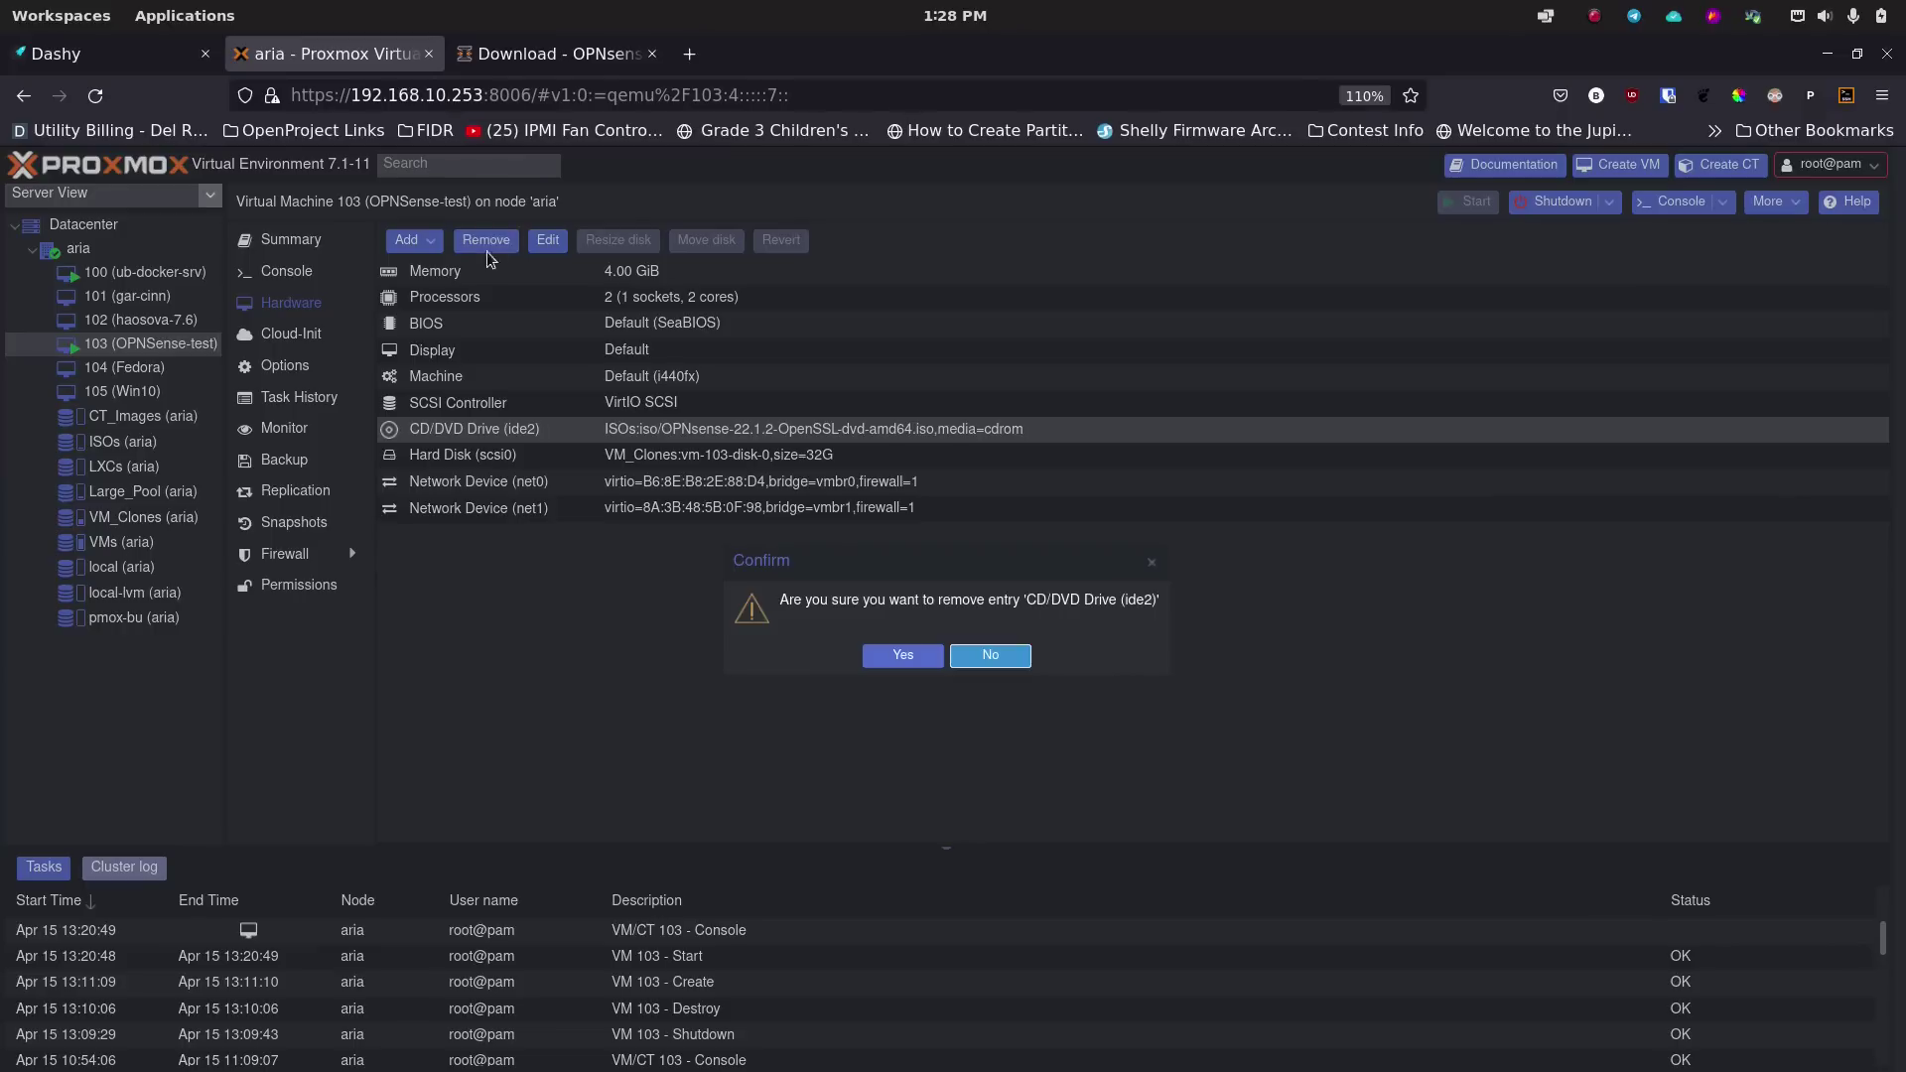
left_click(892, 657)
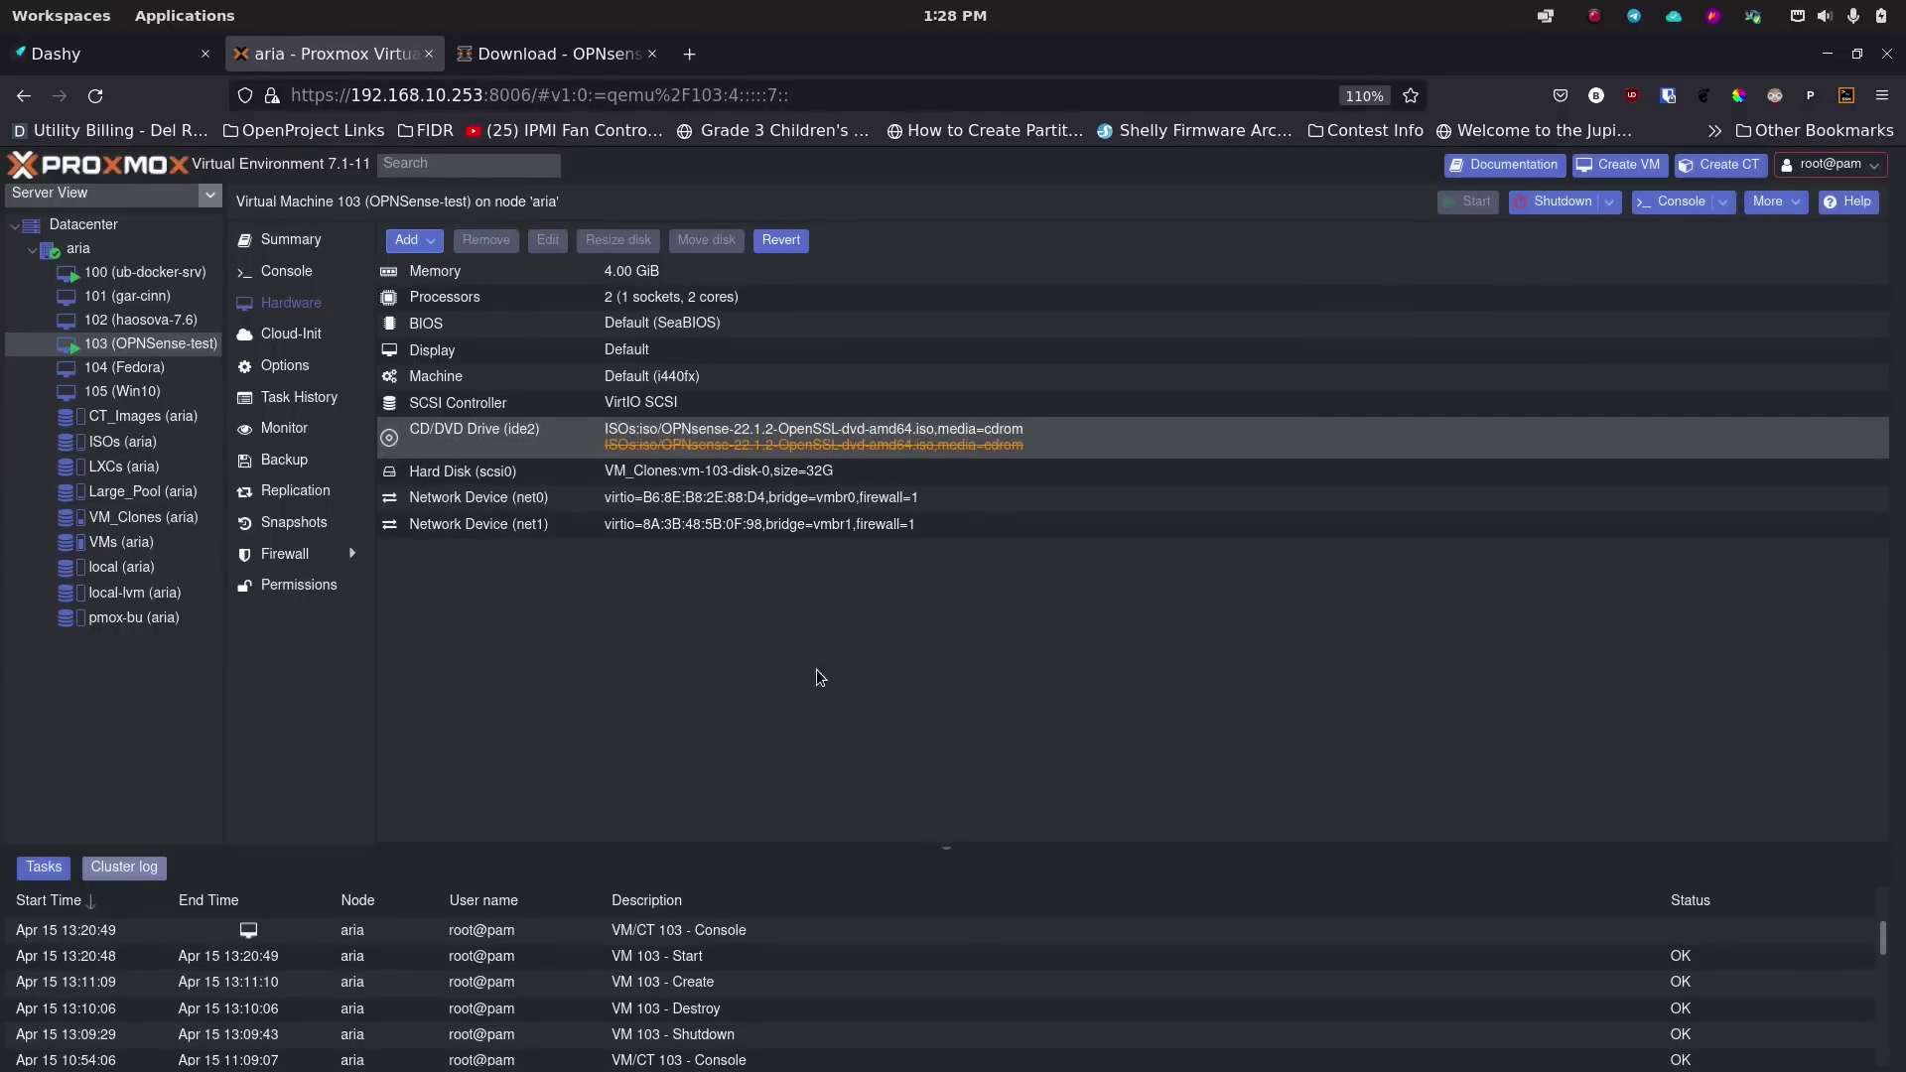
Bring the VM 103 console window back to the front and show it in full screen.
mouse_move(759, 1060)
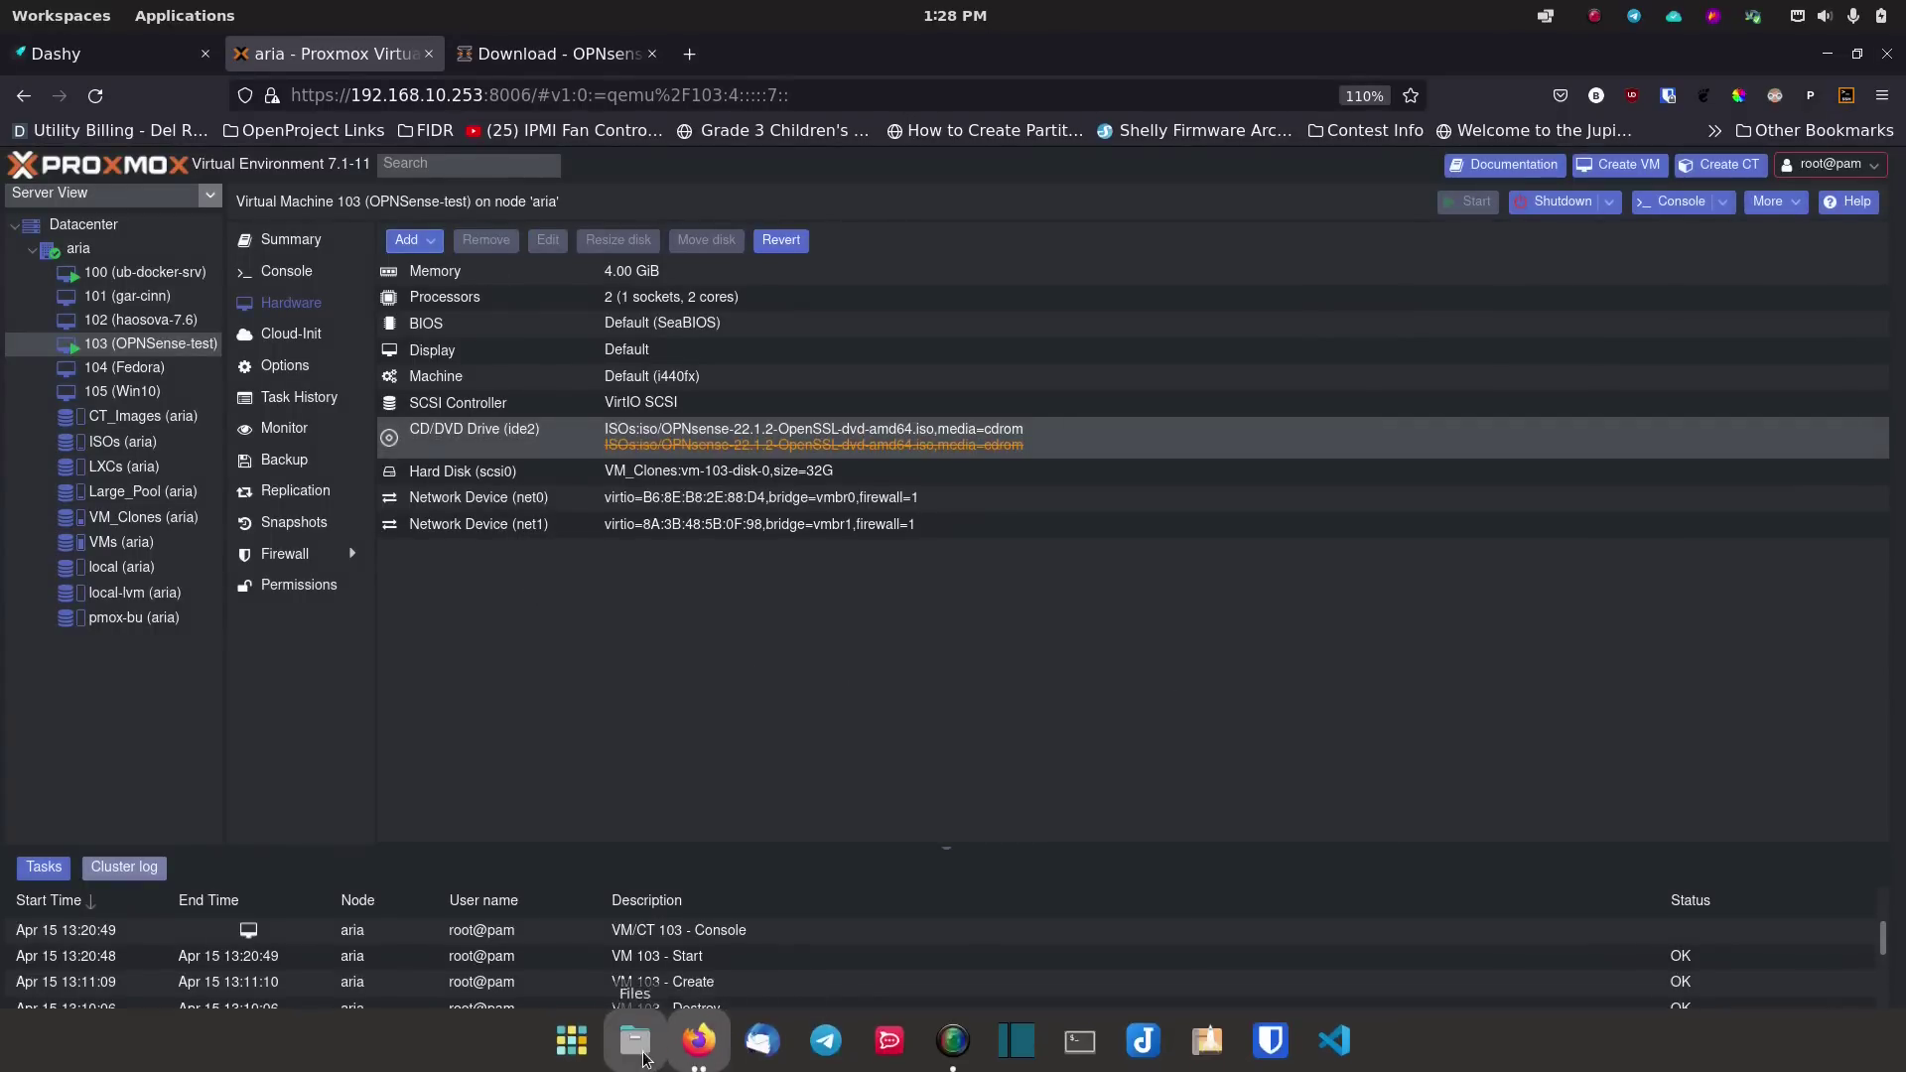
left_click(698, 1040)
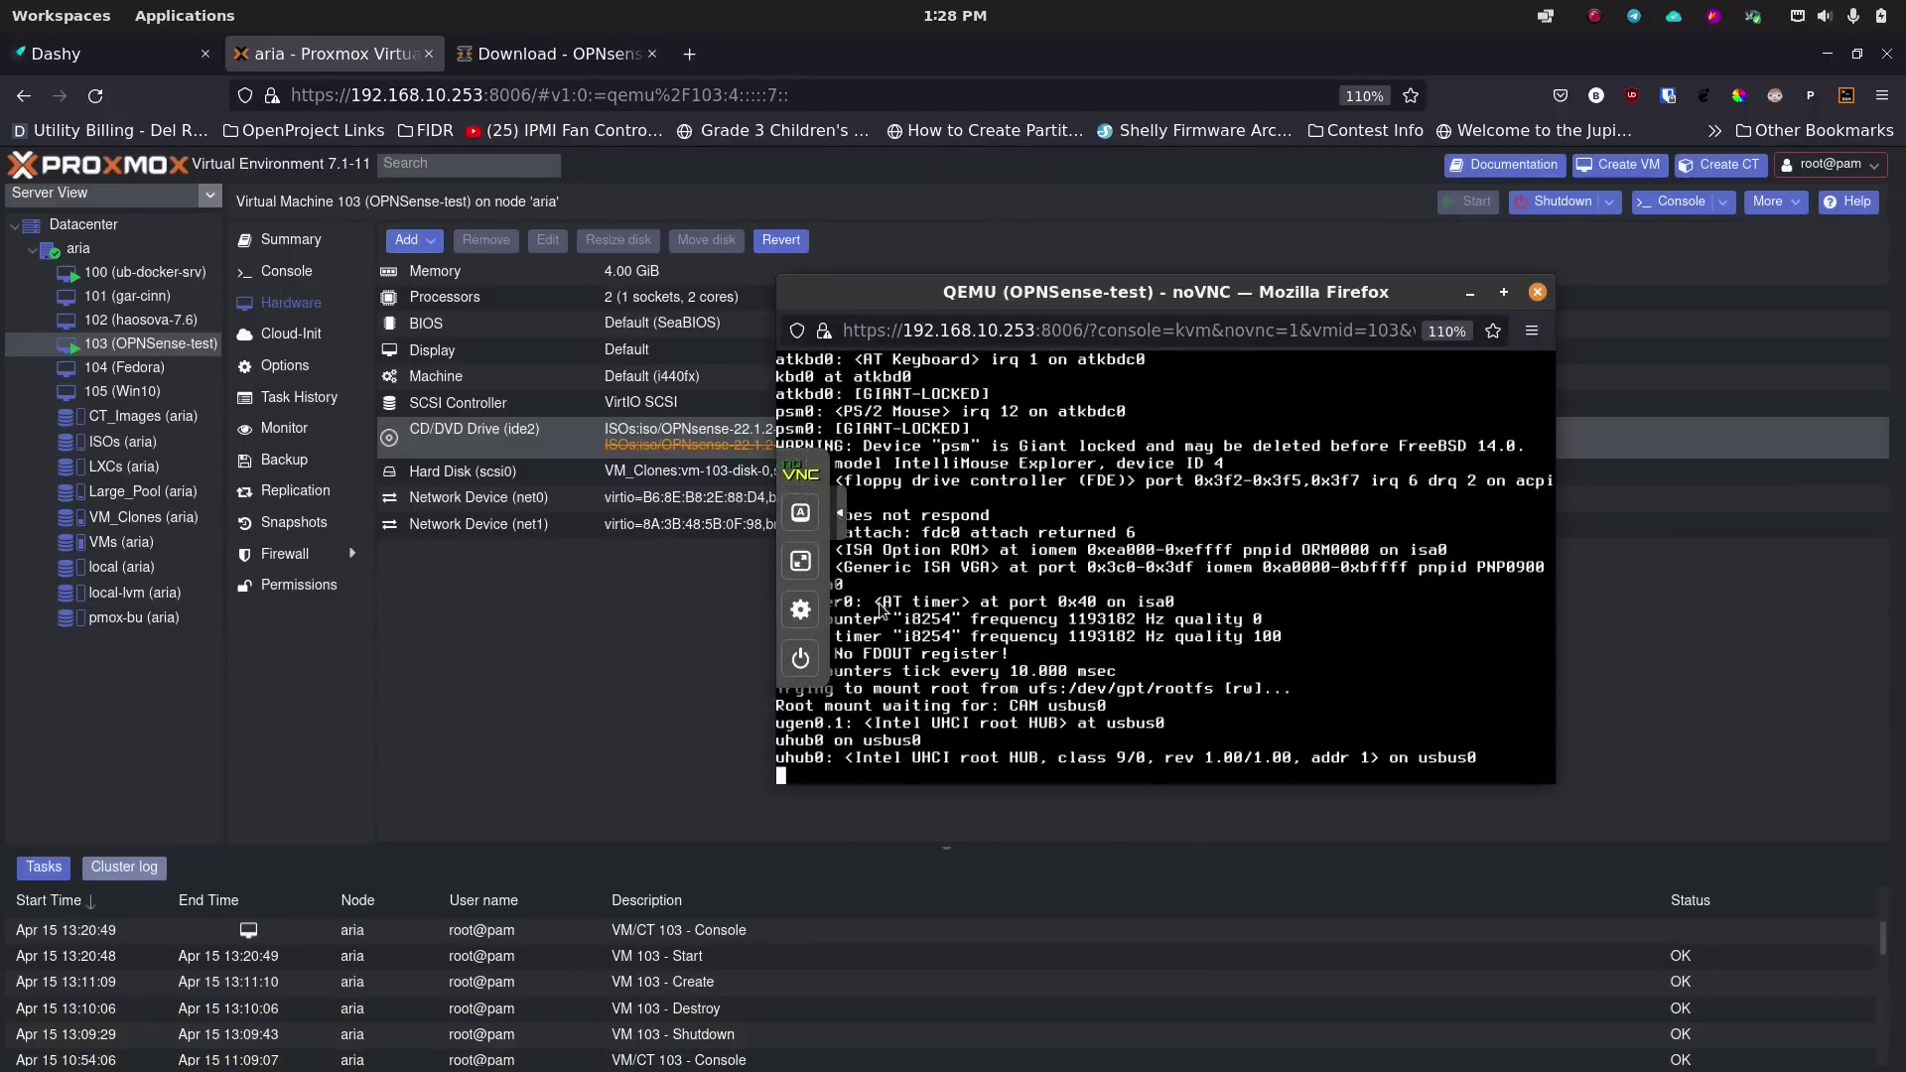
left_click(801, 566)
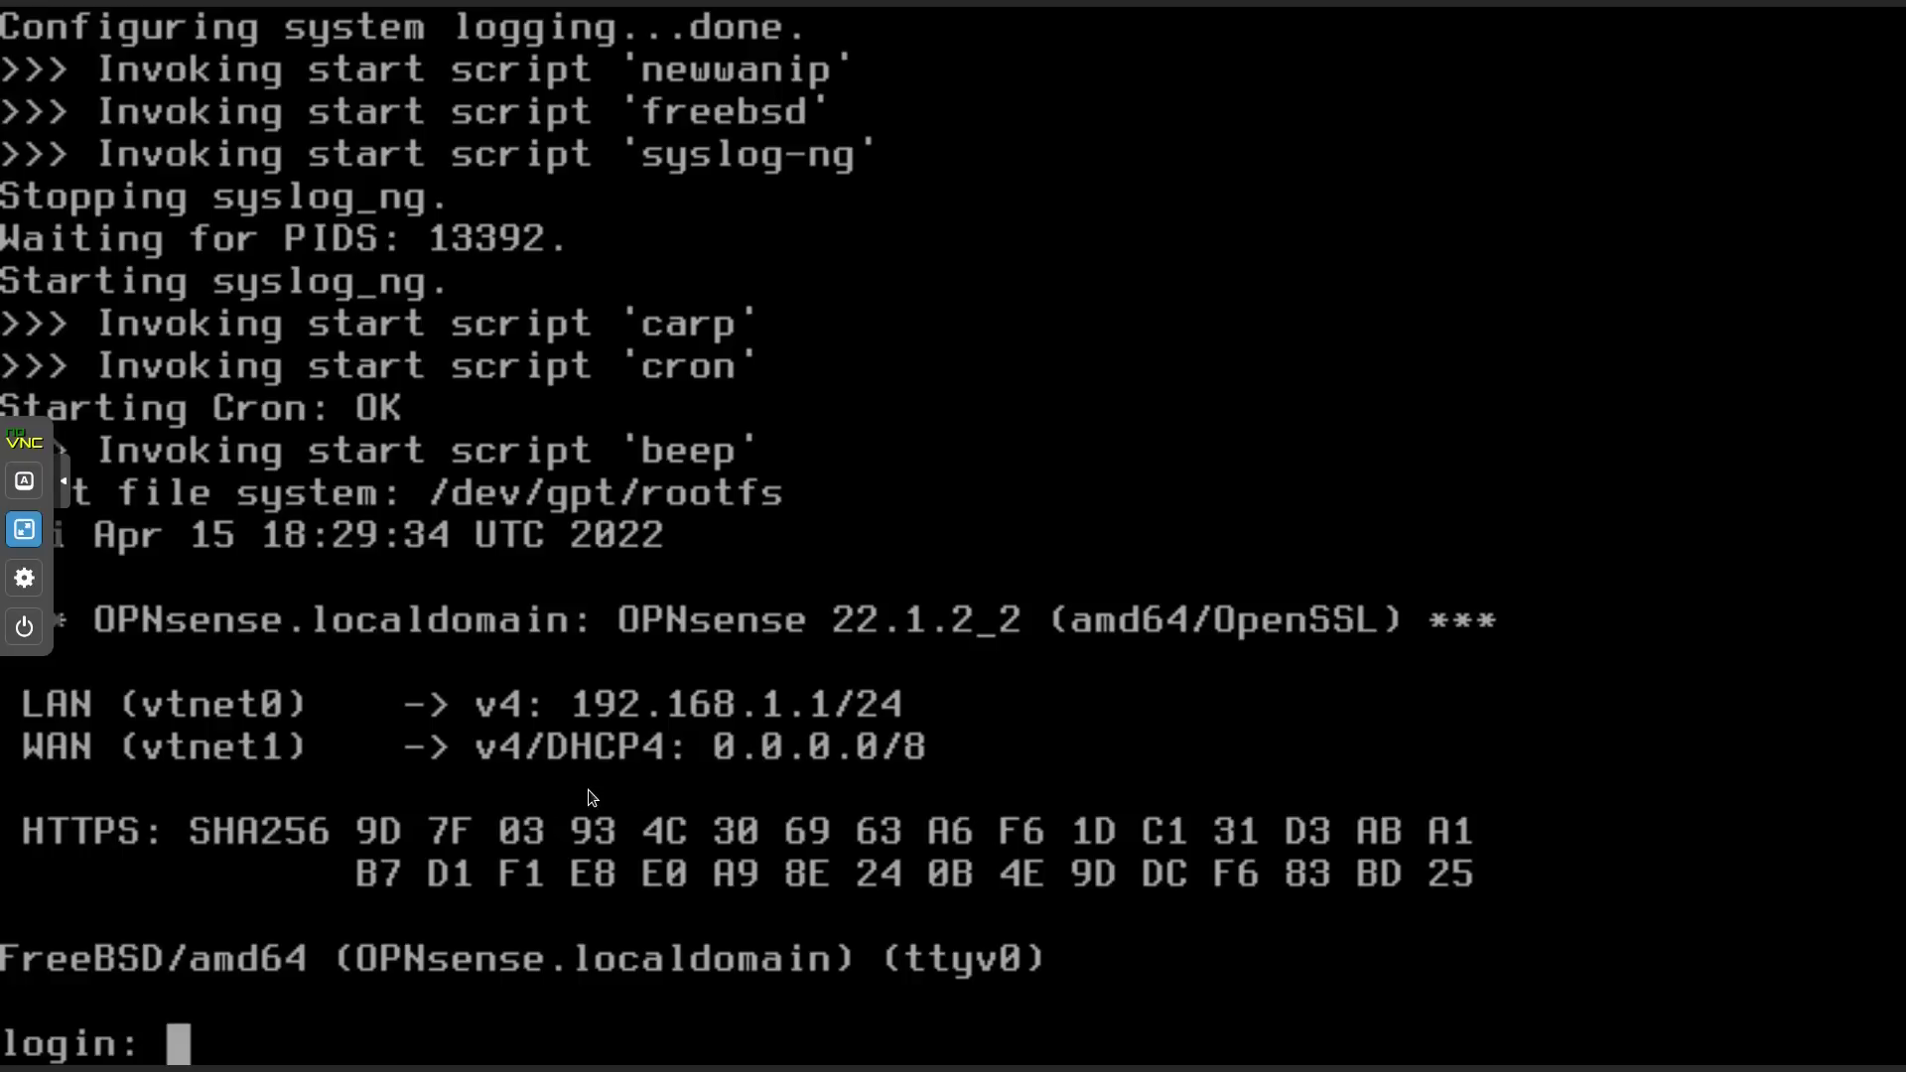
Log in to the installed OPNsense system's console as root with the root password.
type("root")
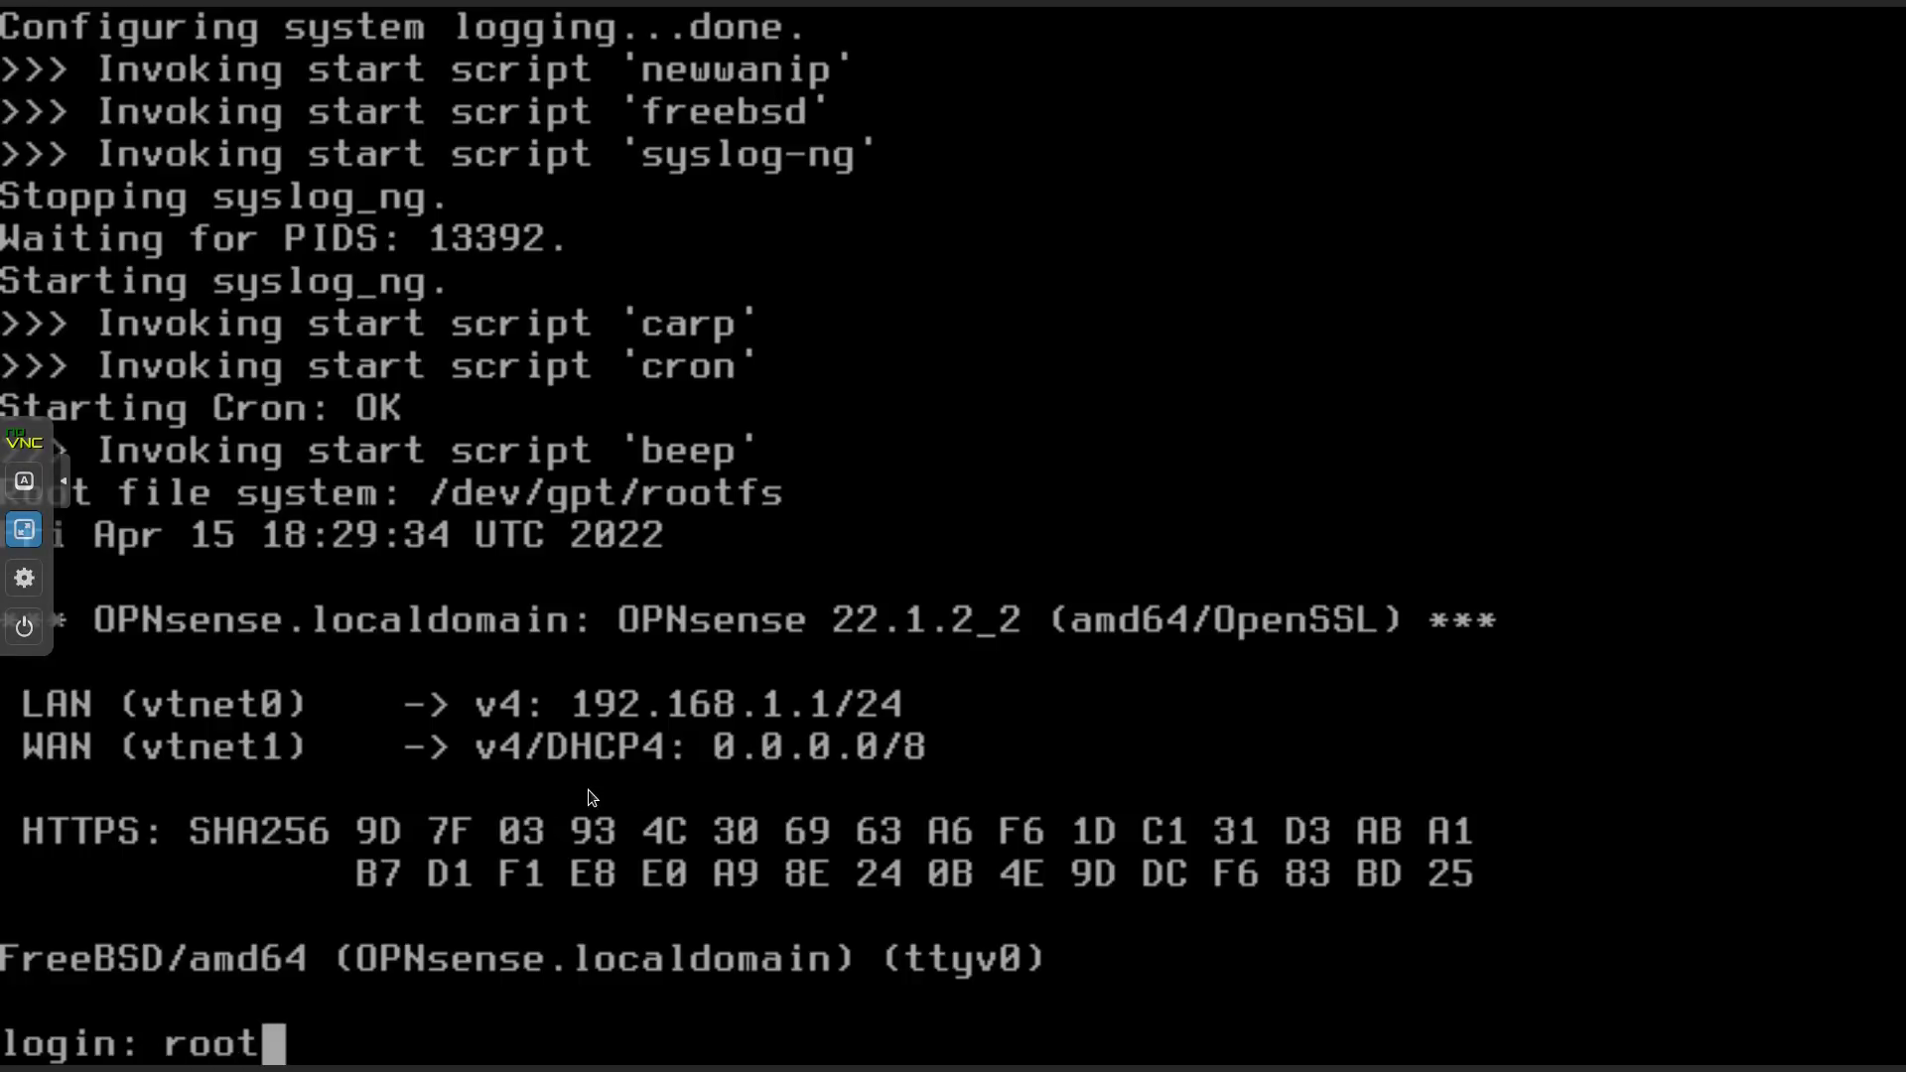
key("Return")
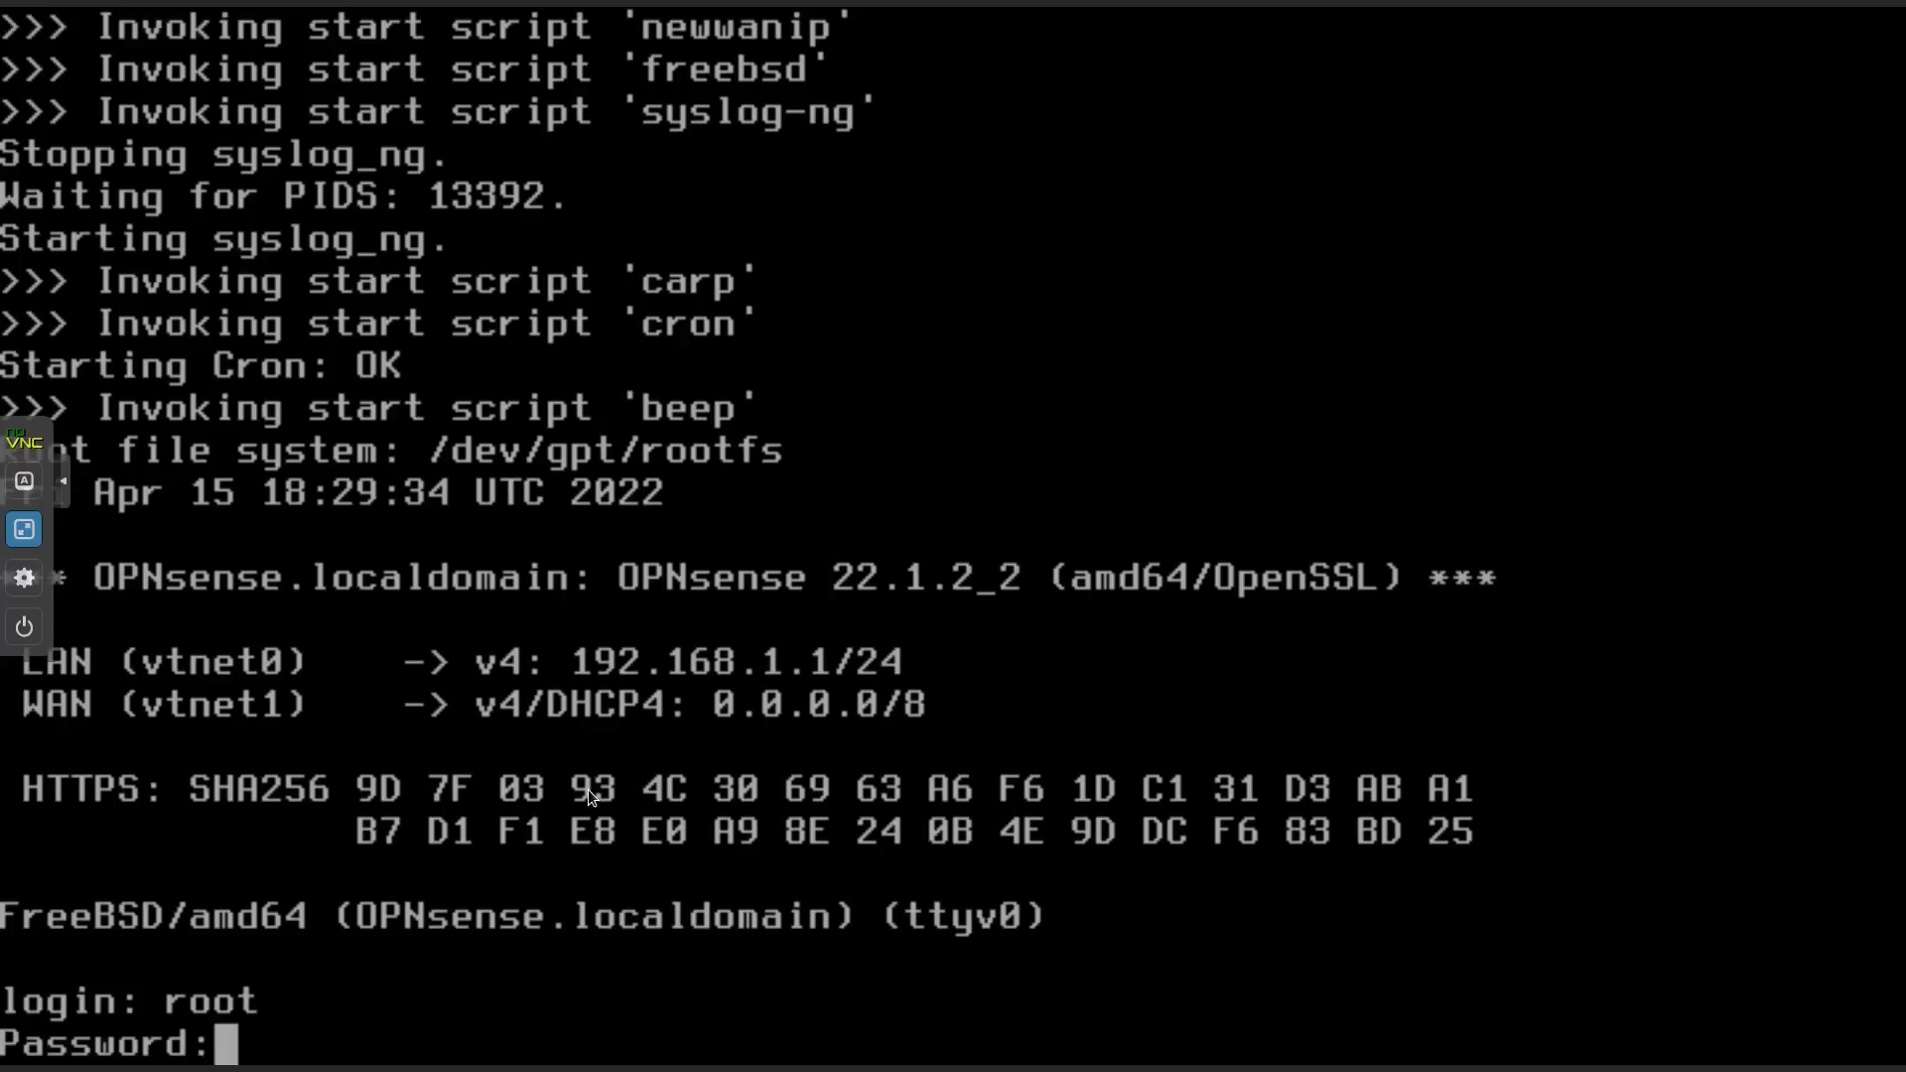
key("Return")
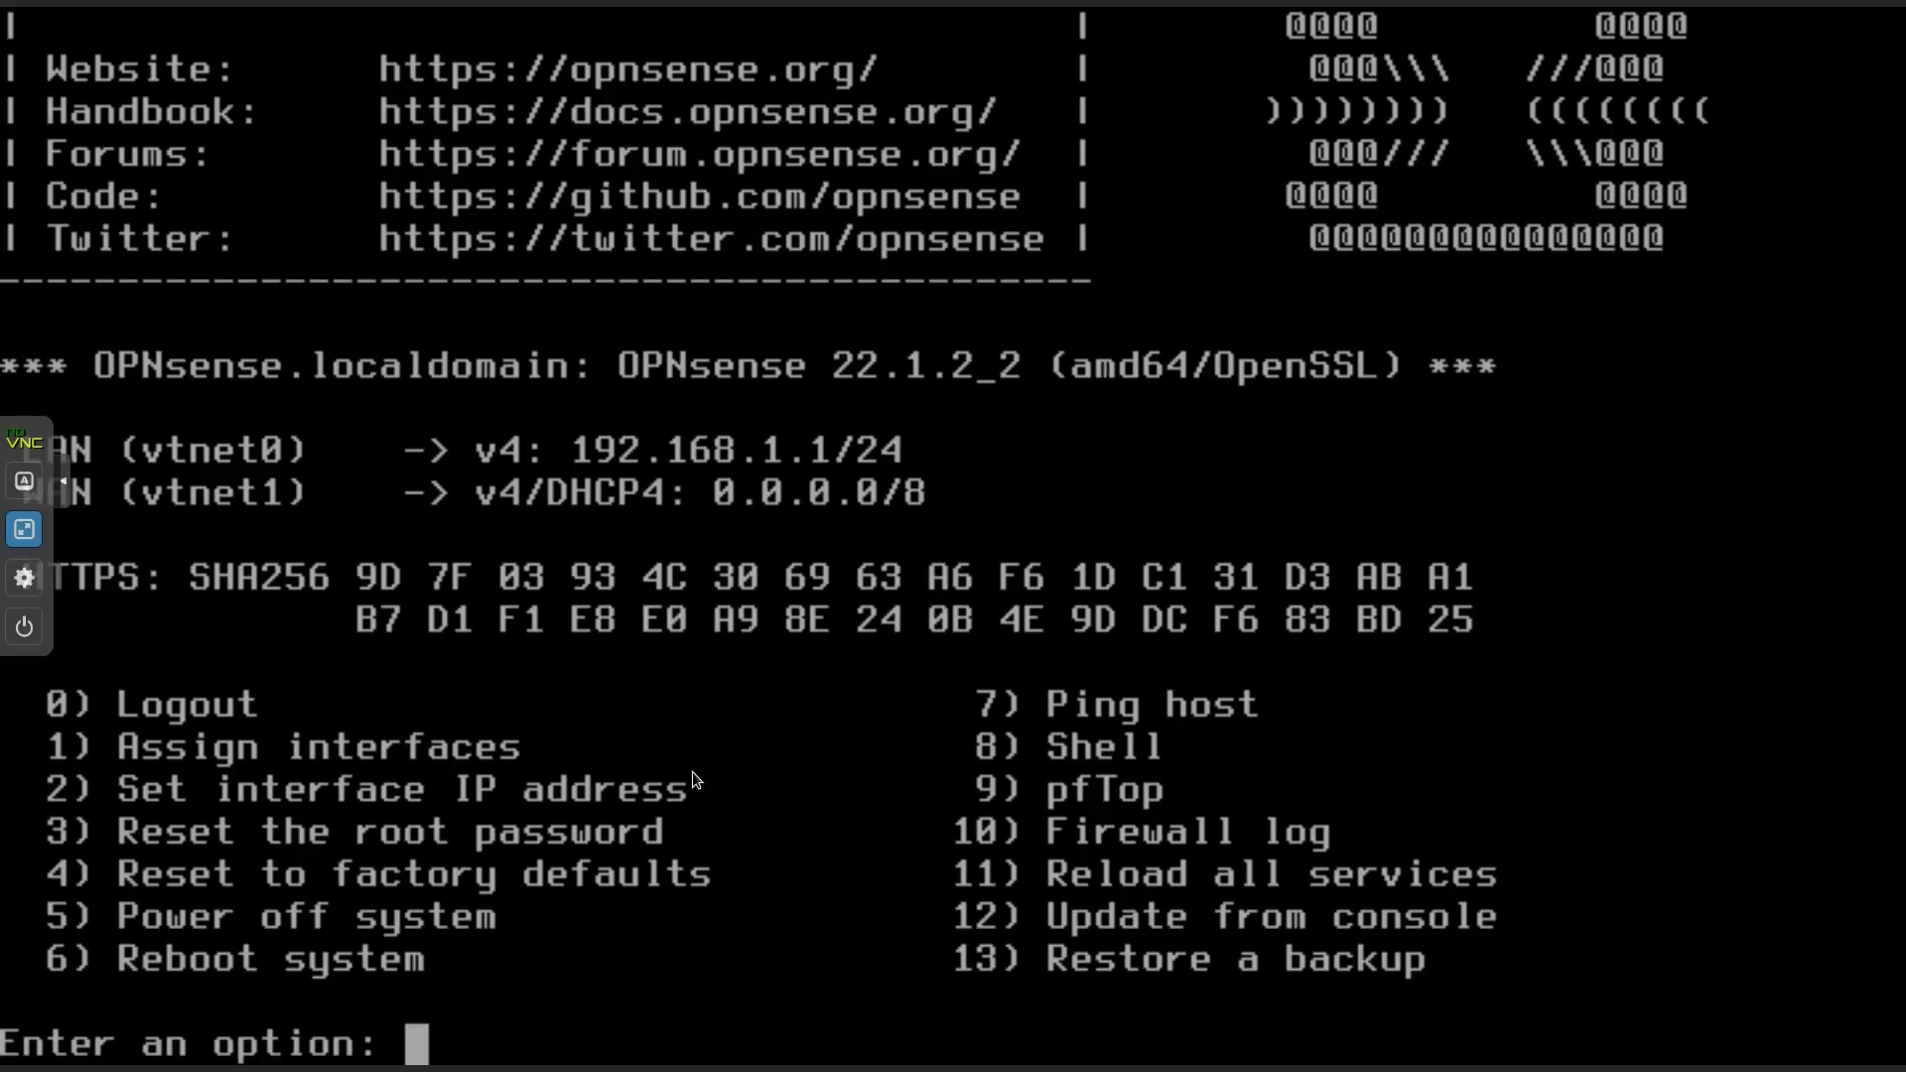
Start assigning interfaces from the OPNsense console and decline configuring both LAGGs and VLANs.
type("1")
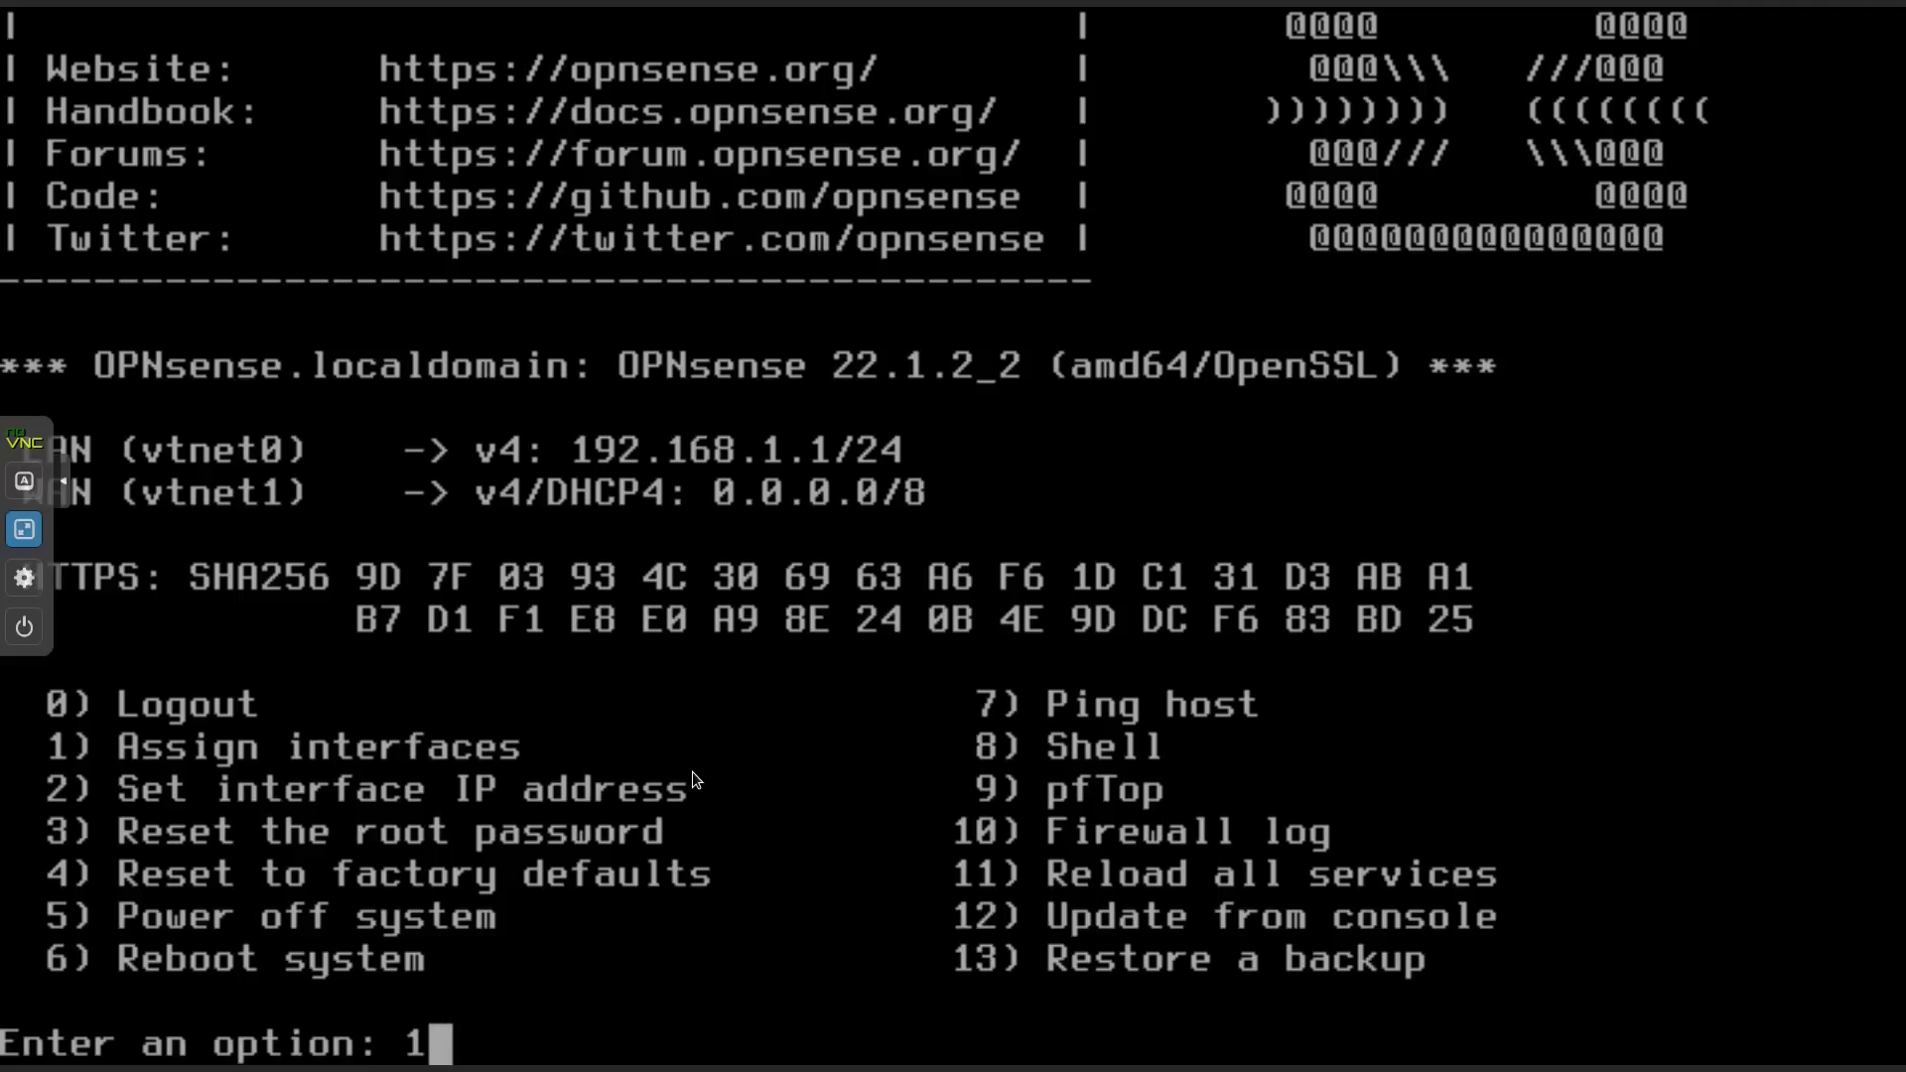
key("Return")
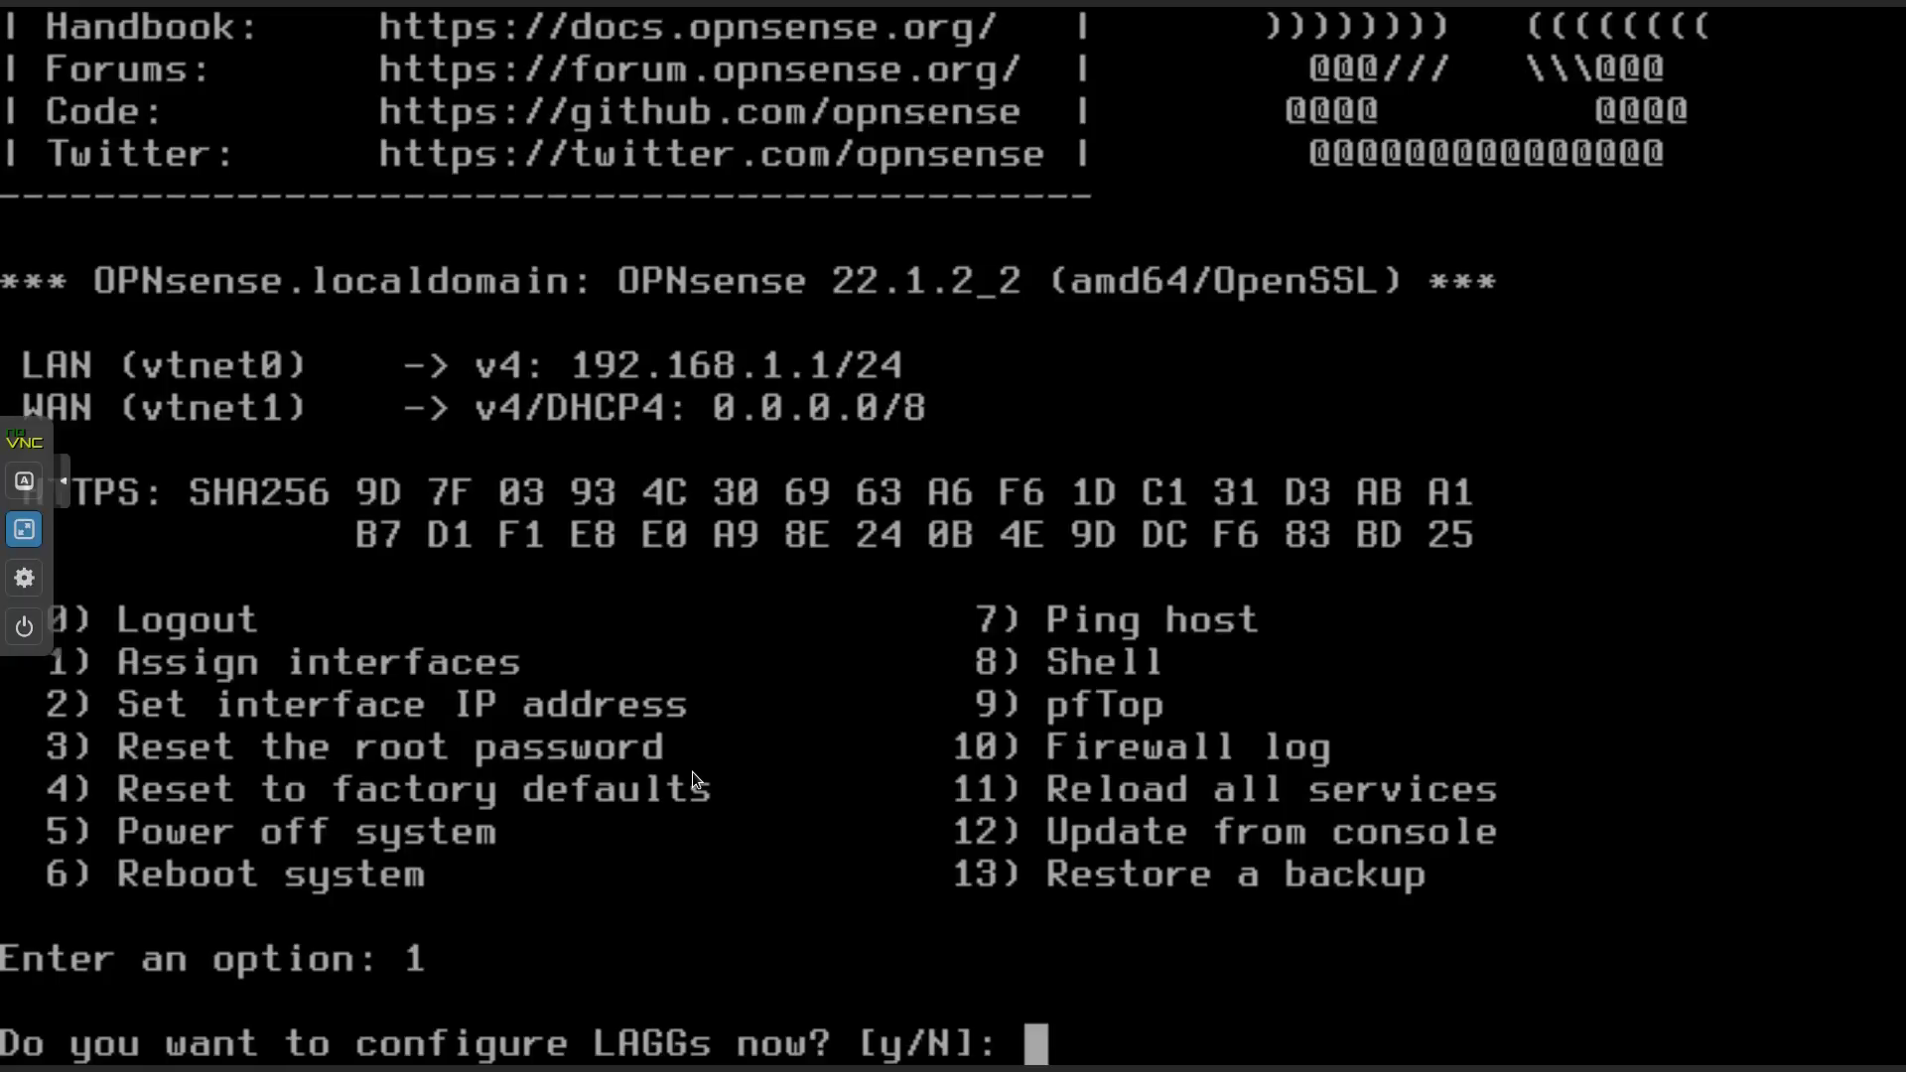
type("n")
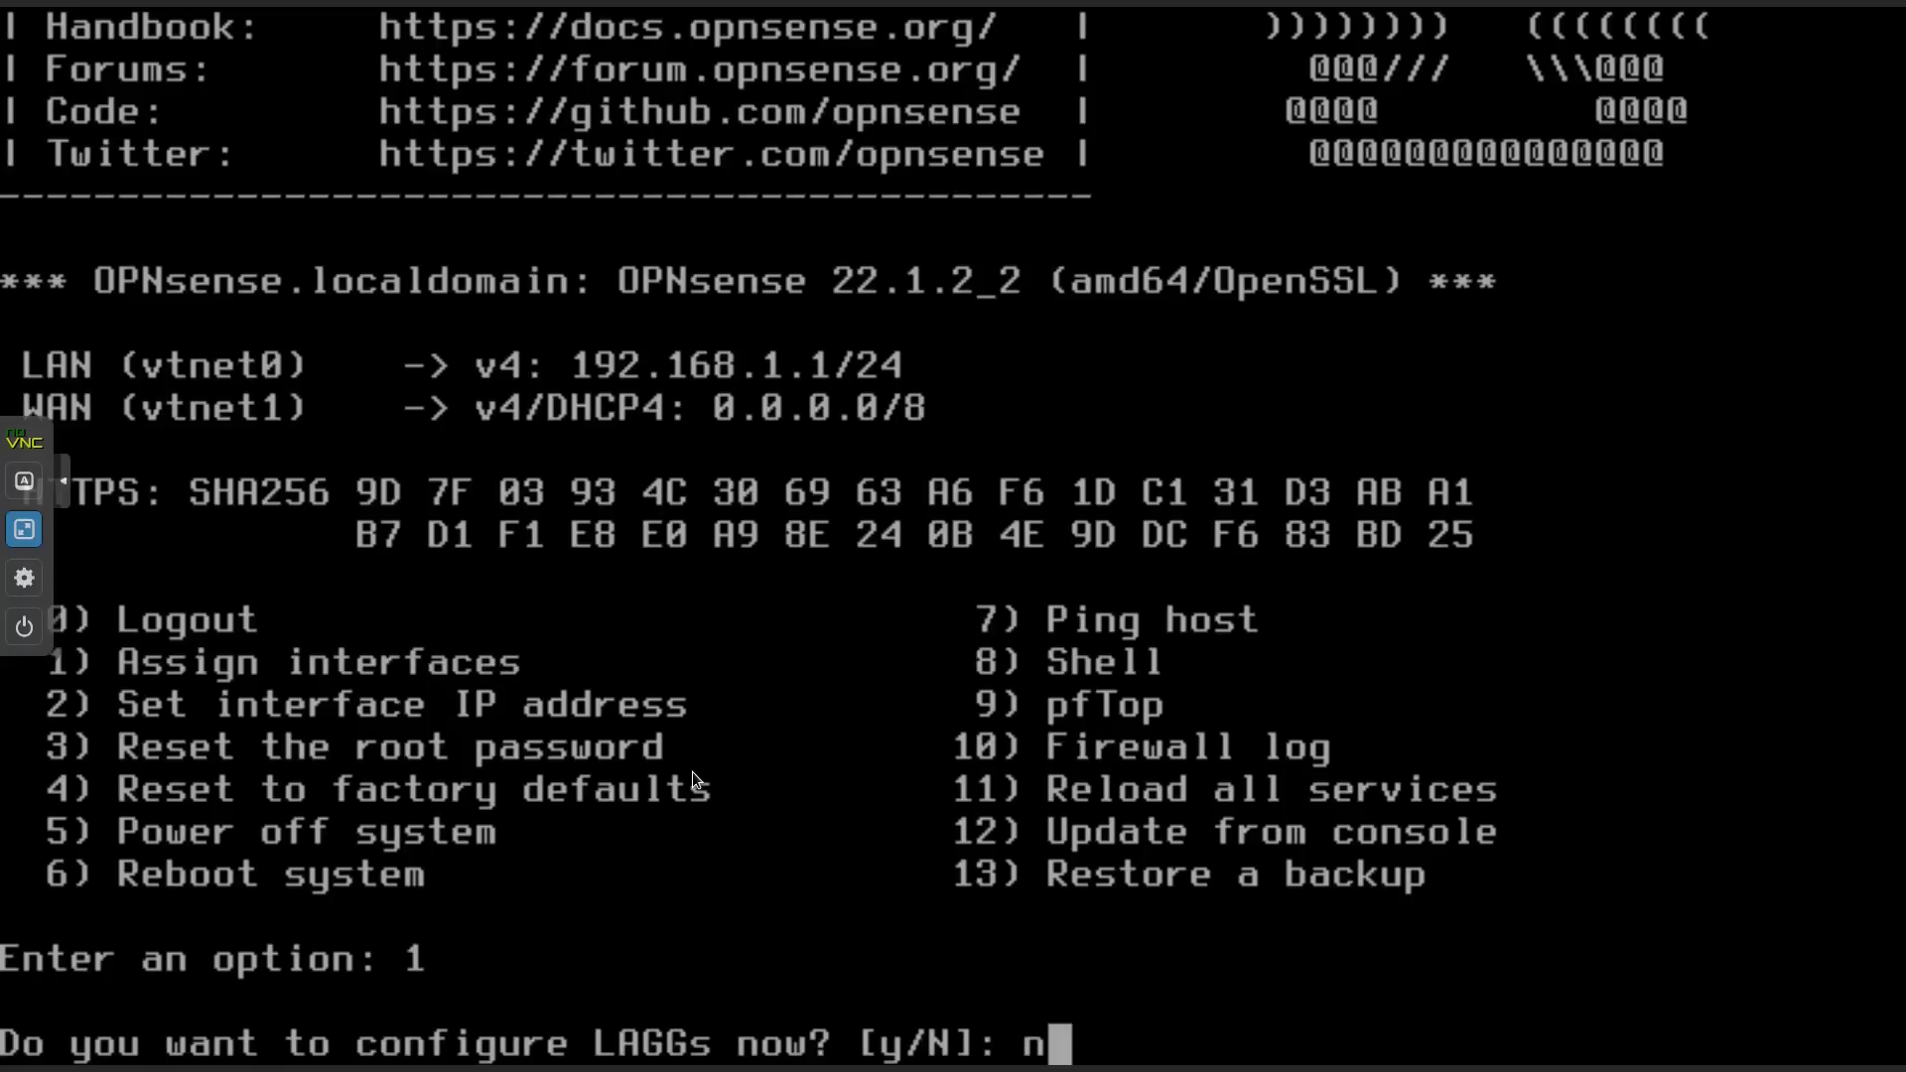
key("Return")
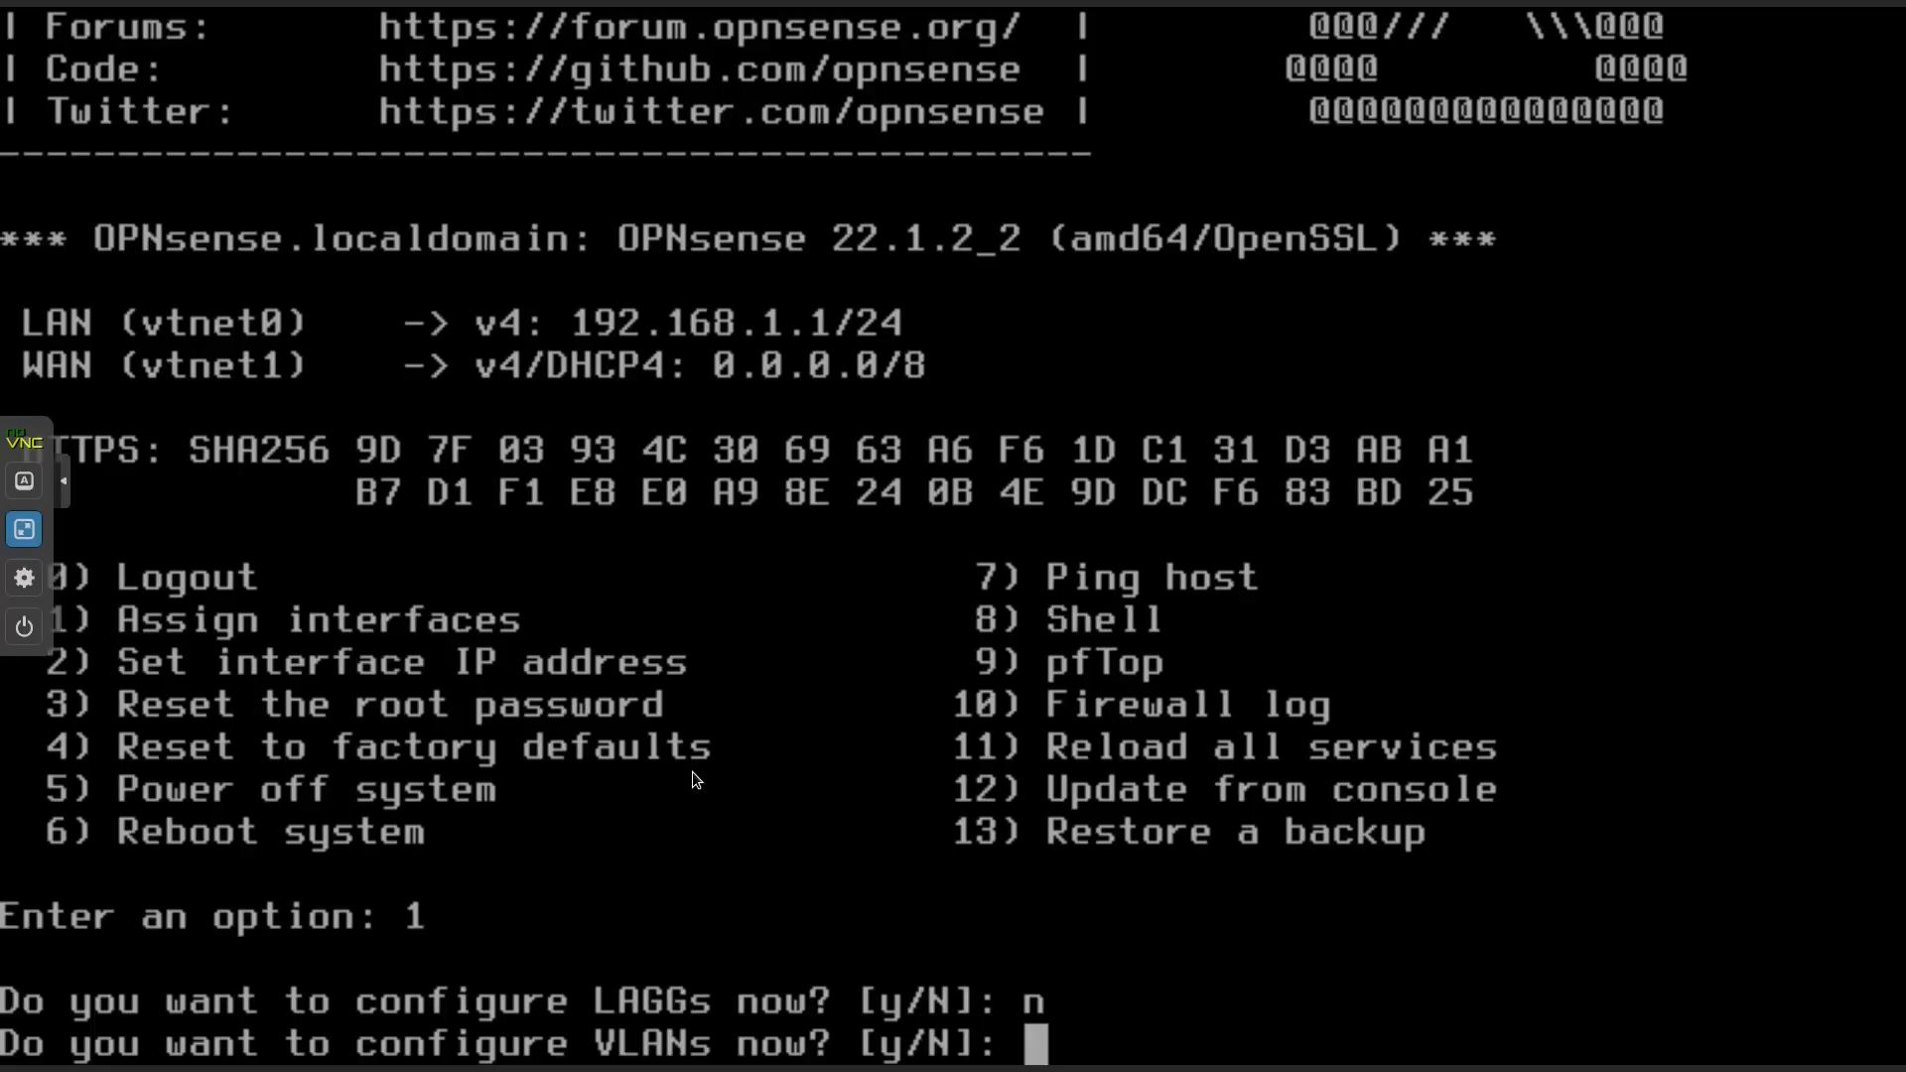
type("n")
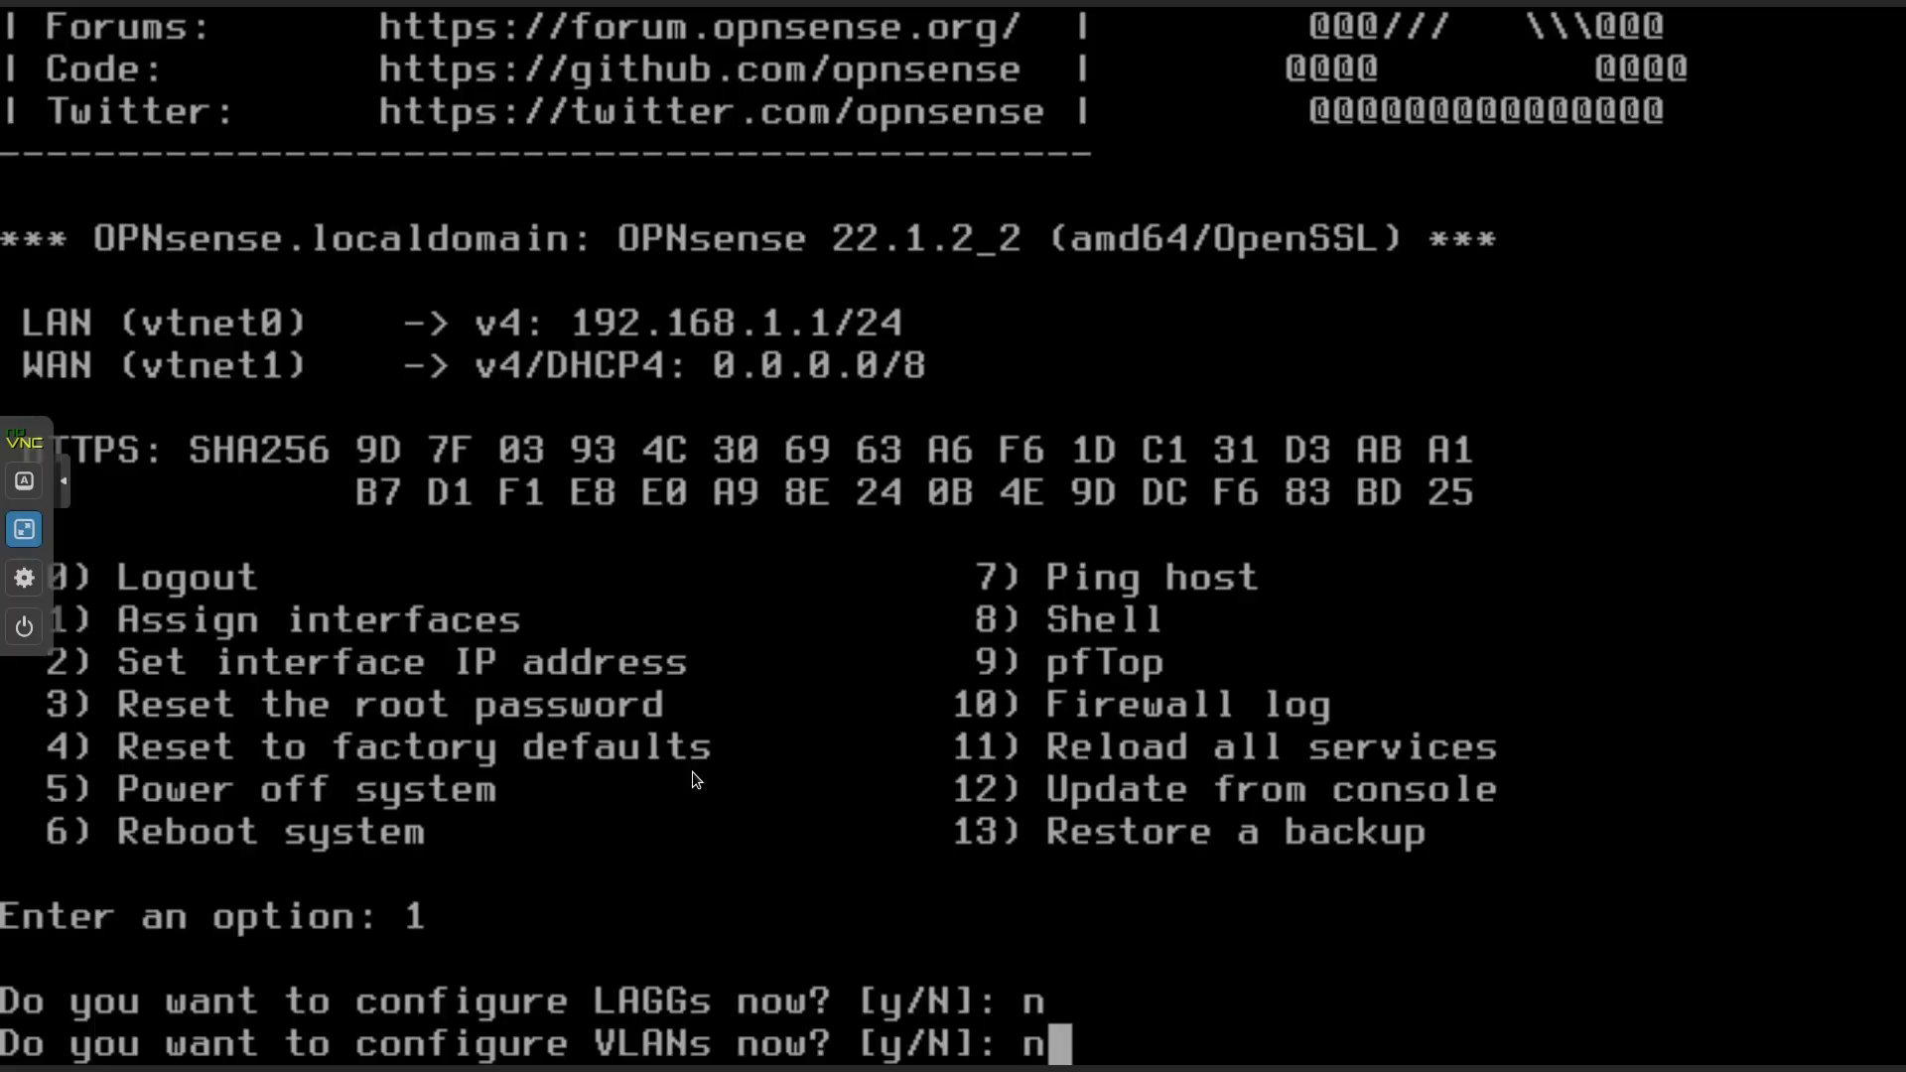
key("Return")
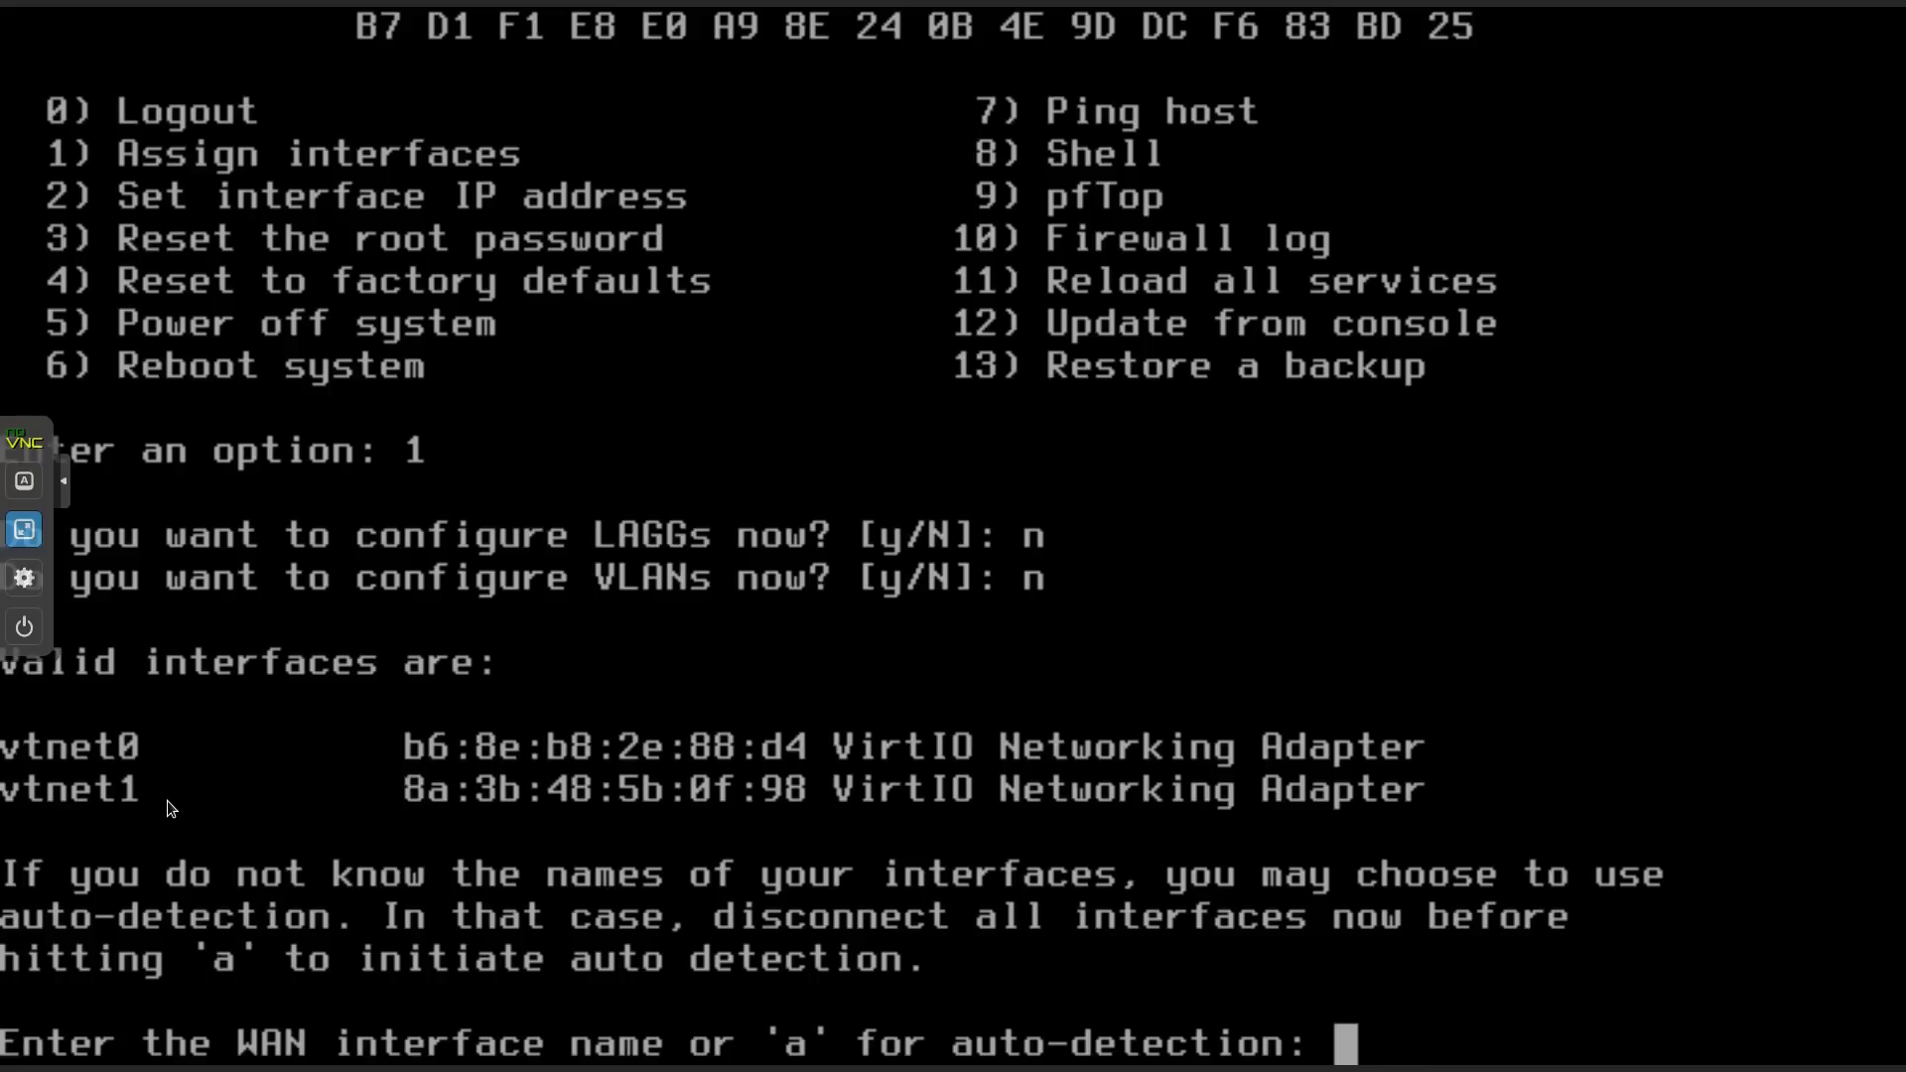
Assign vtnet0 as the WAN interface and vtnet1 as LAN, skip the optional interface, and apply the assignment.
type("vtnet0")
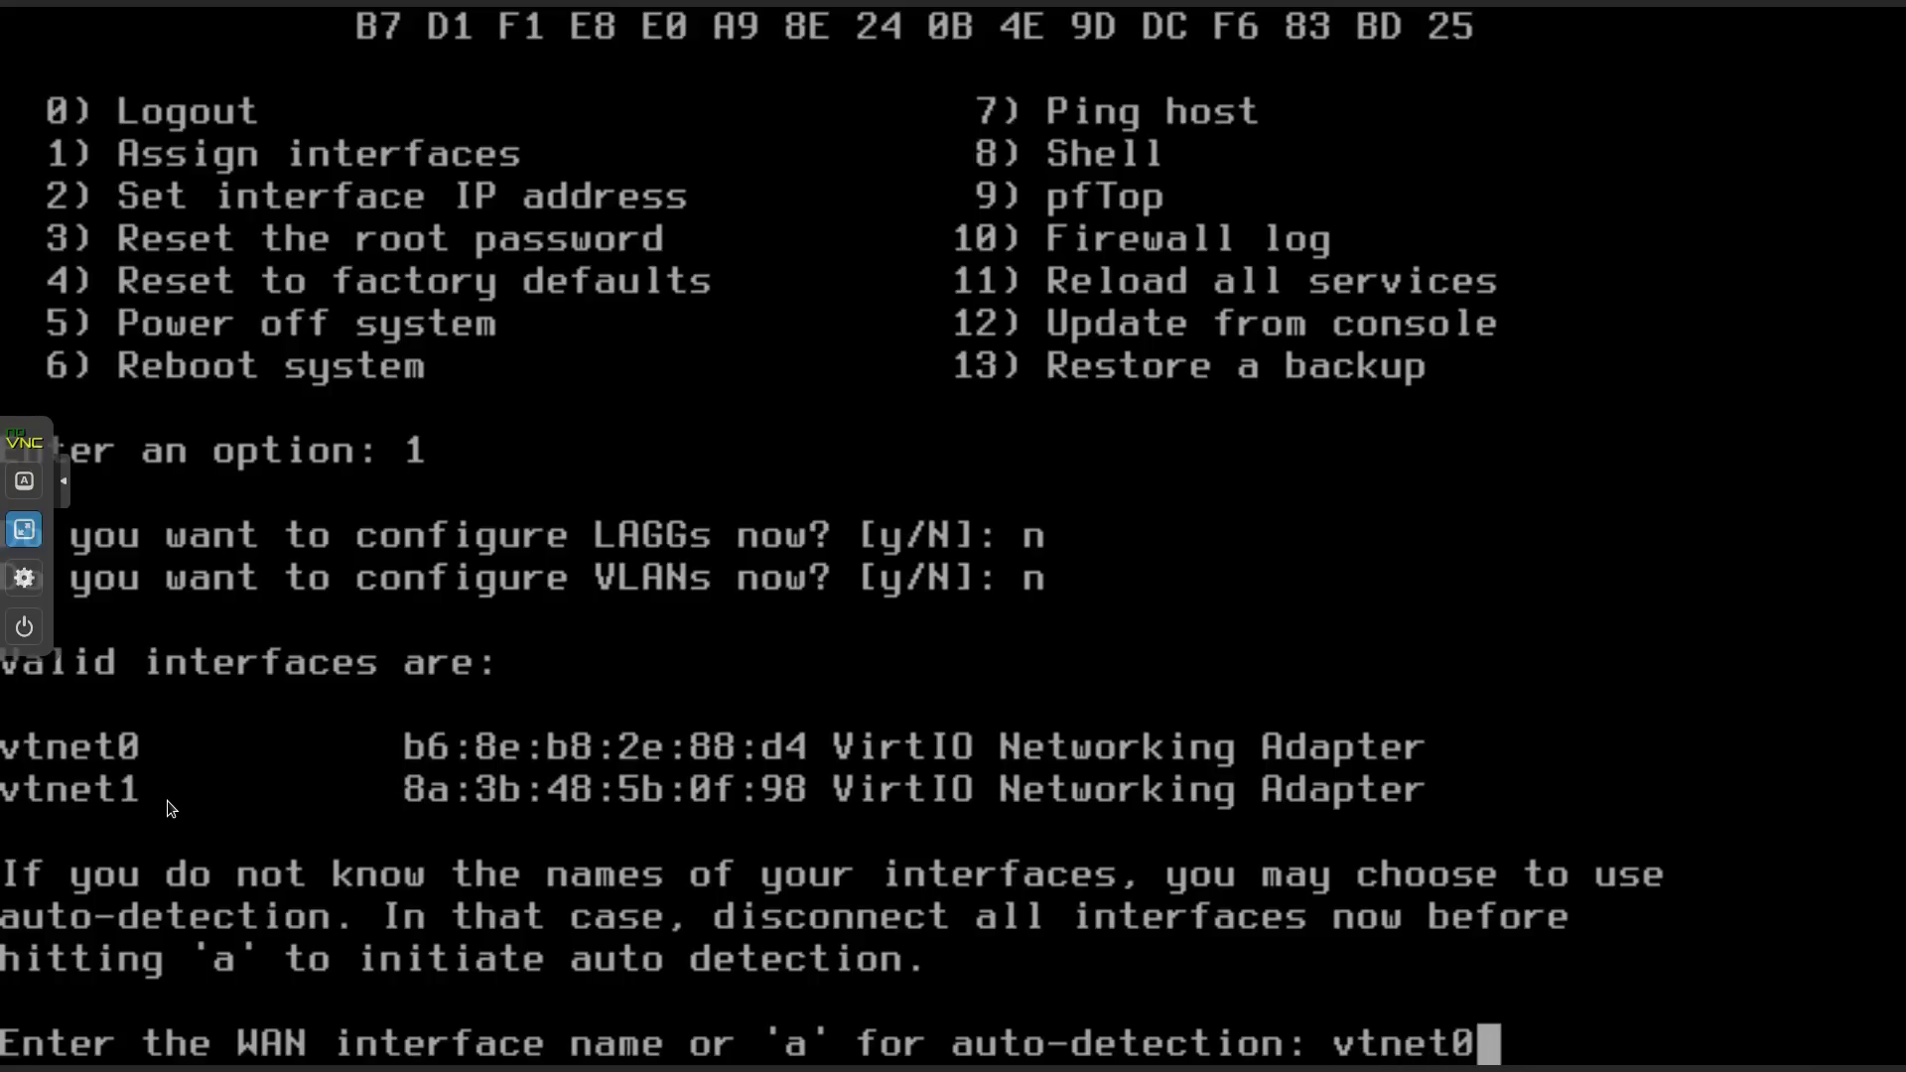
key("Return")
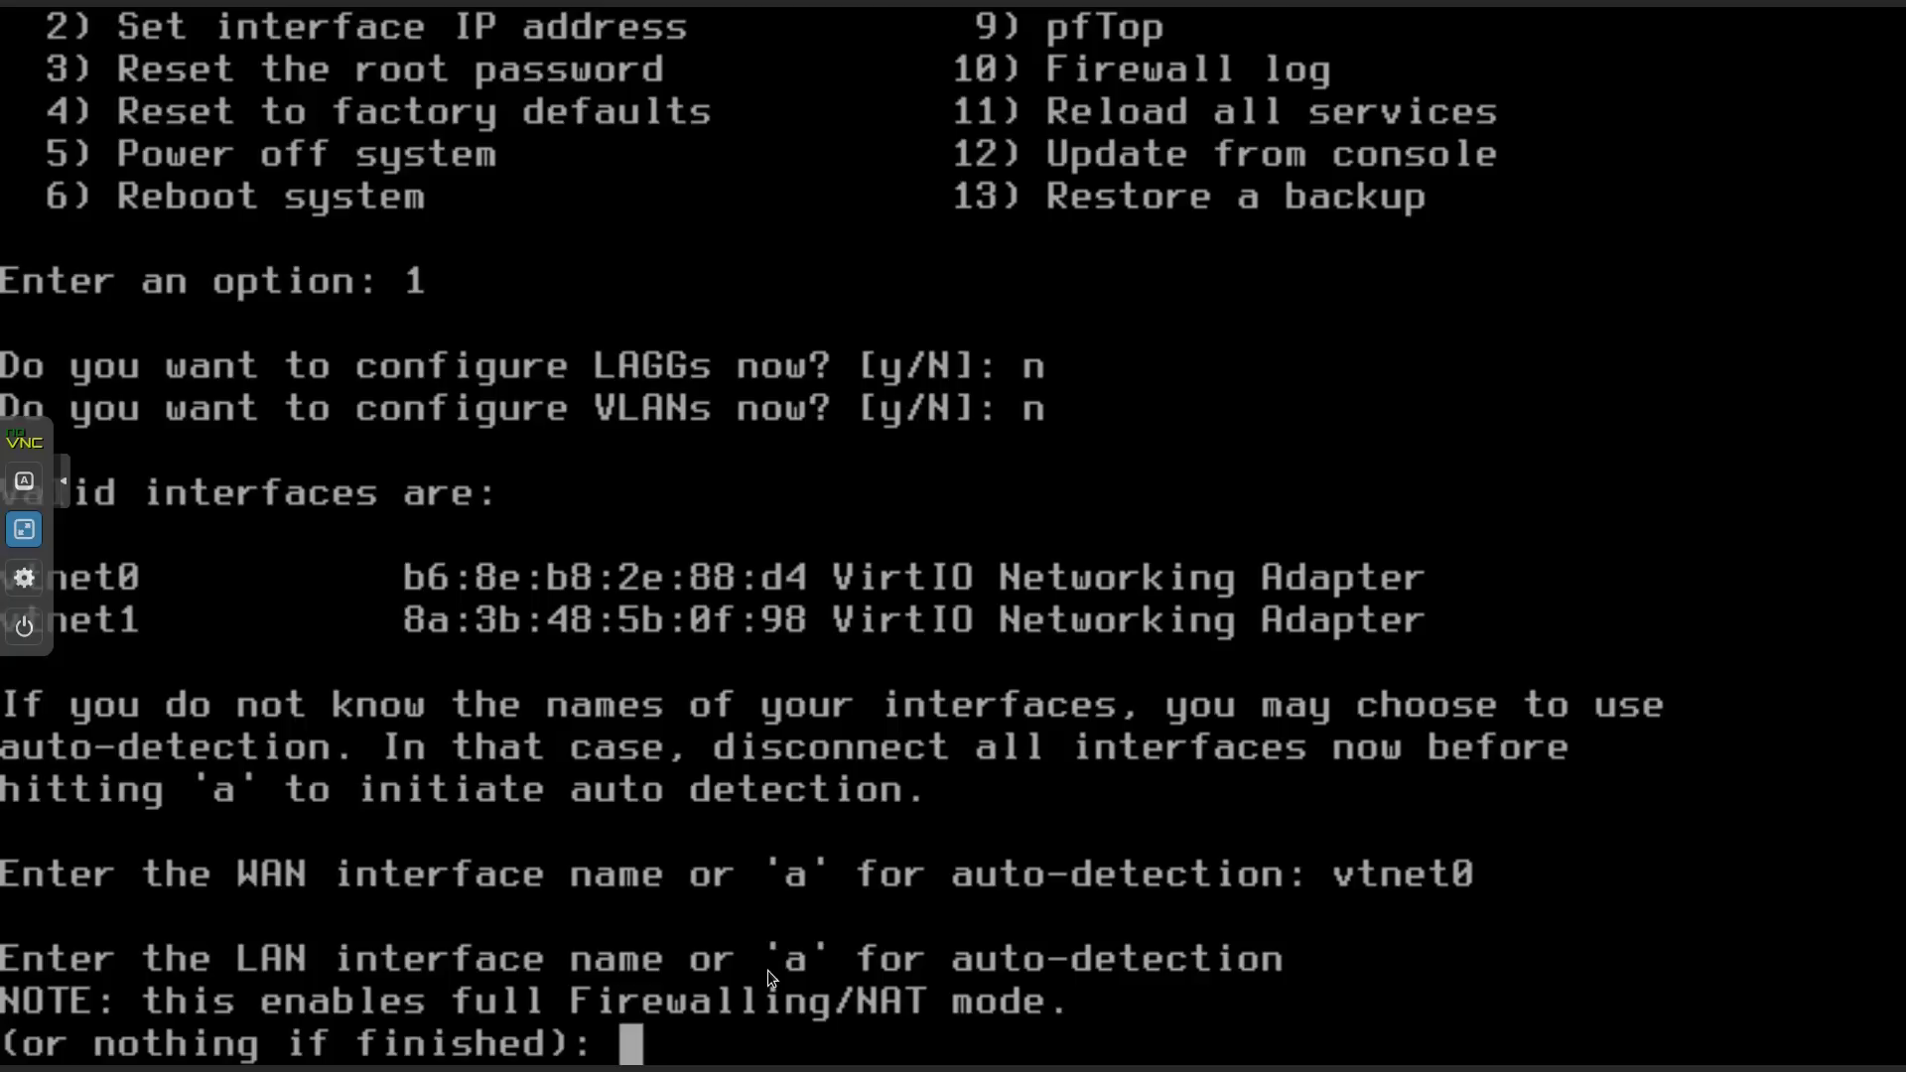
type("vtnet")
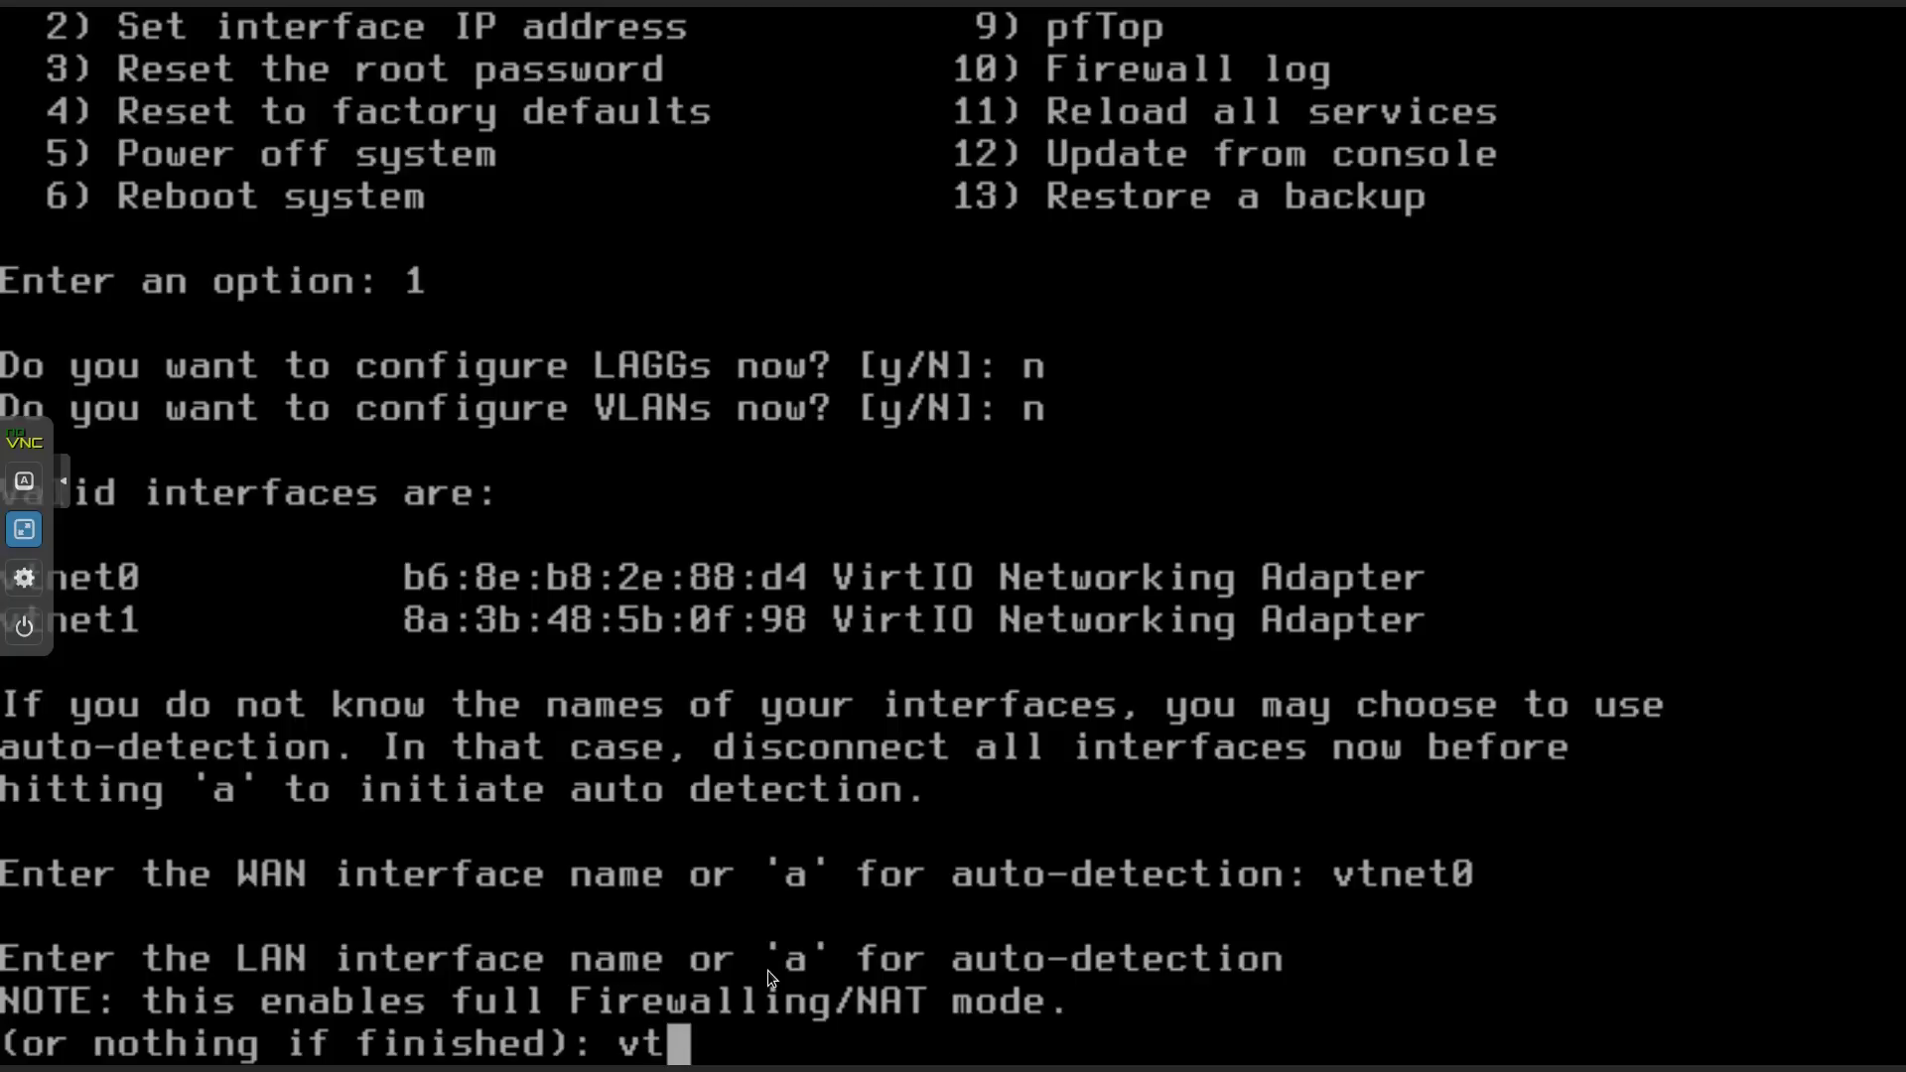
type("1")
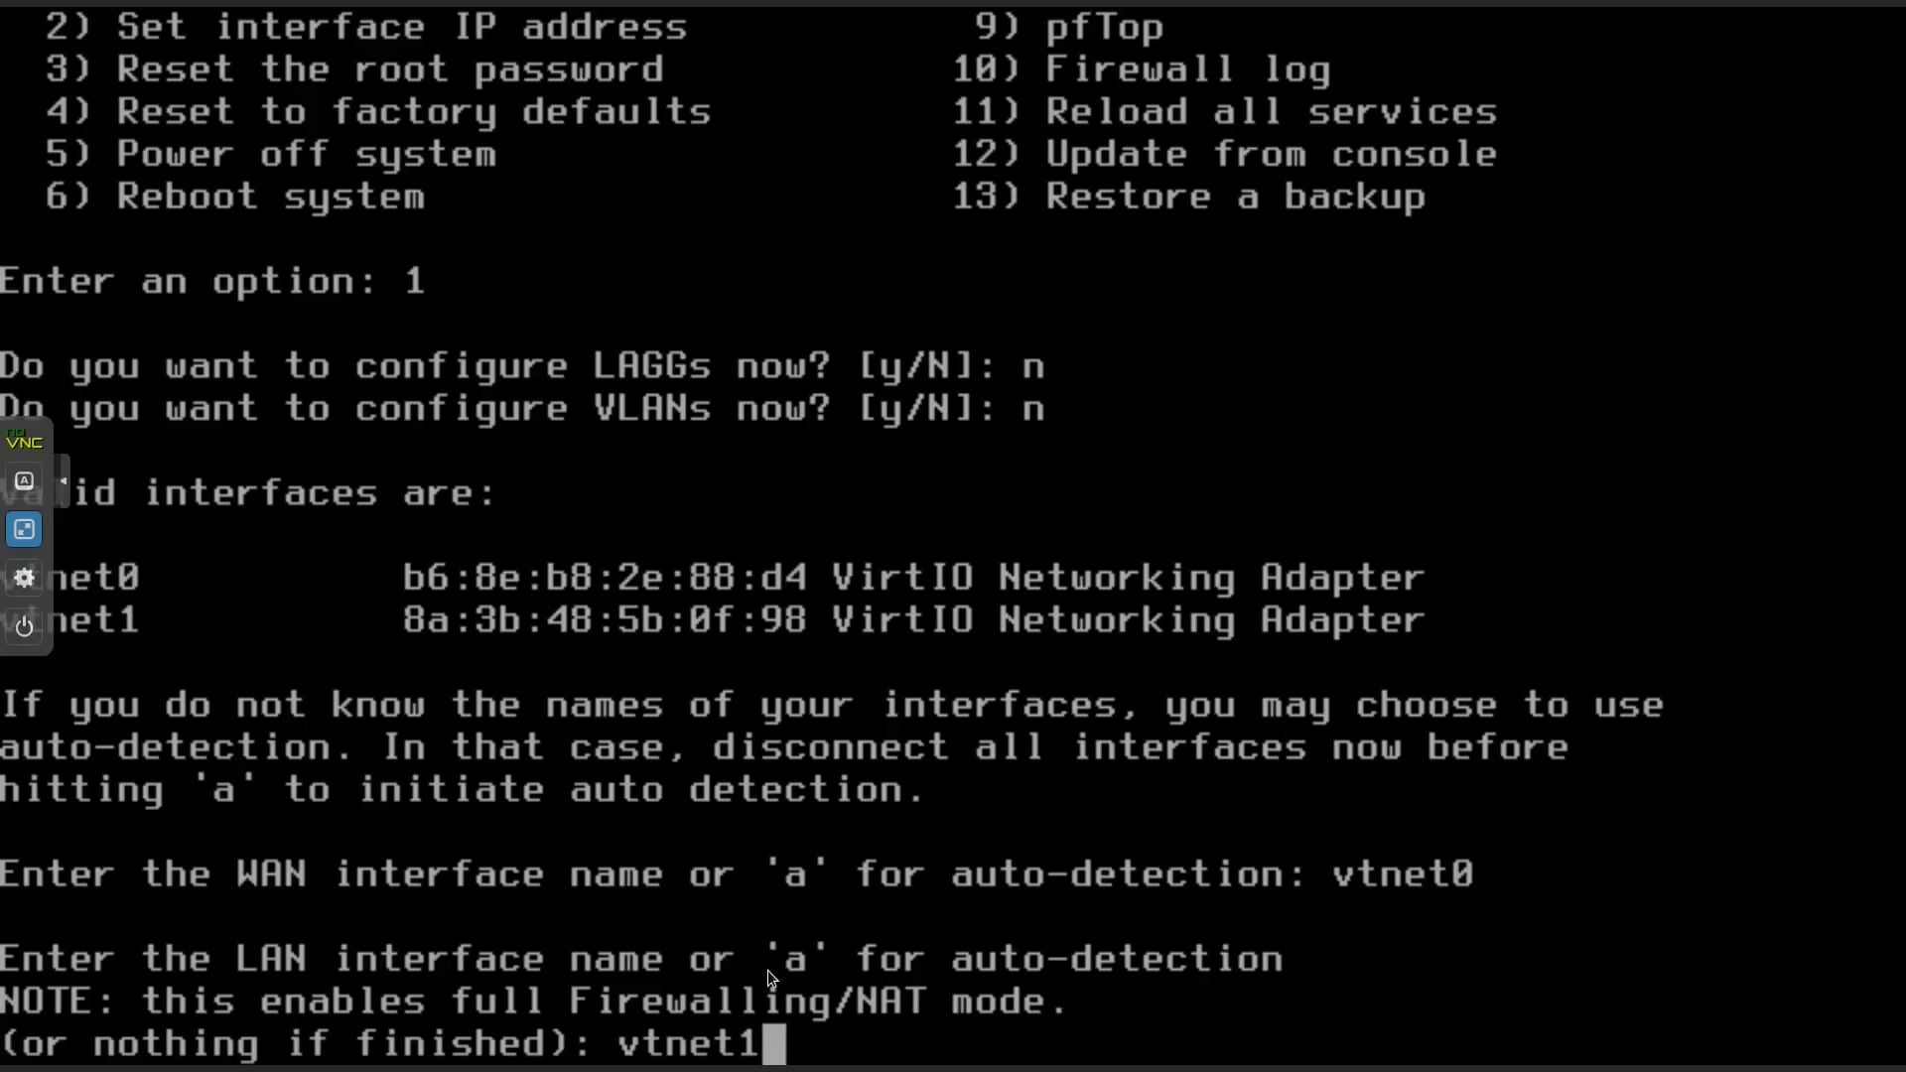
key("Return")
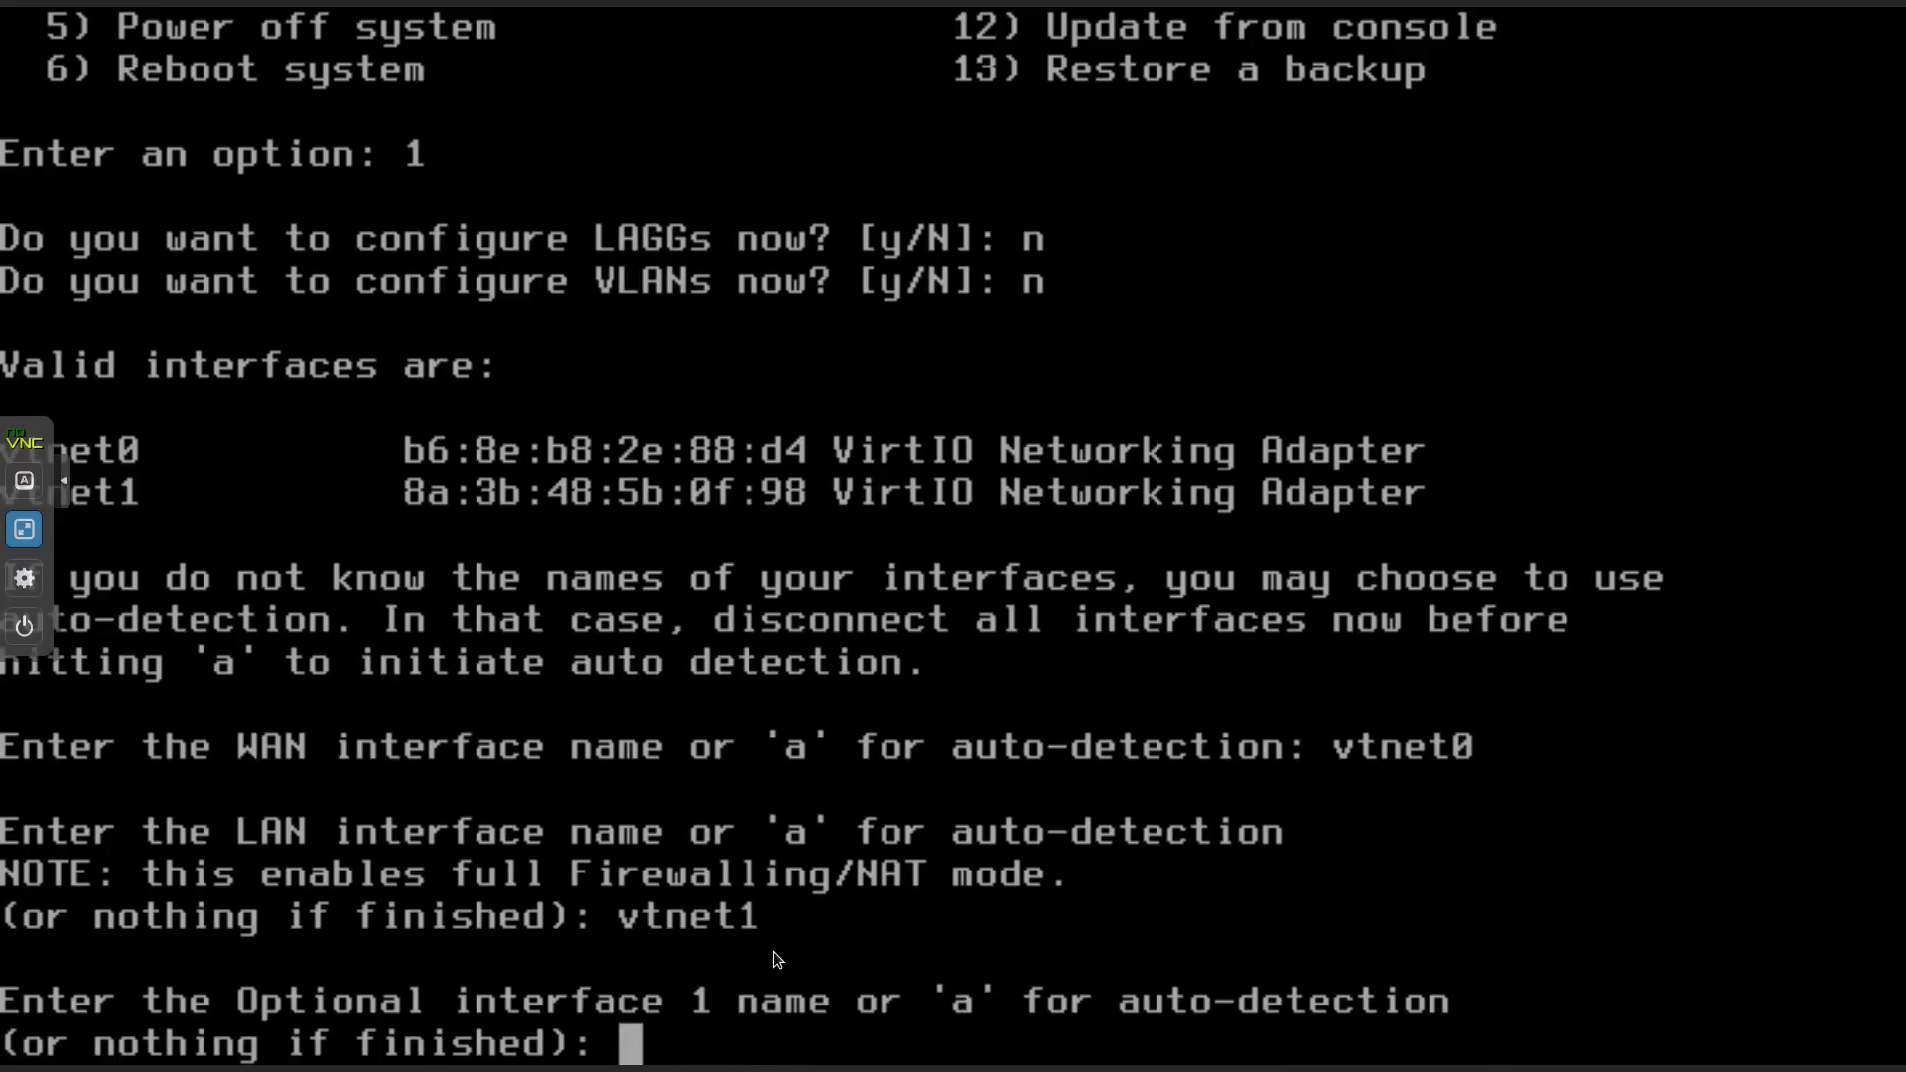
key("Return")
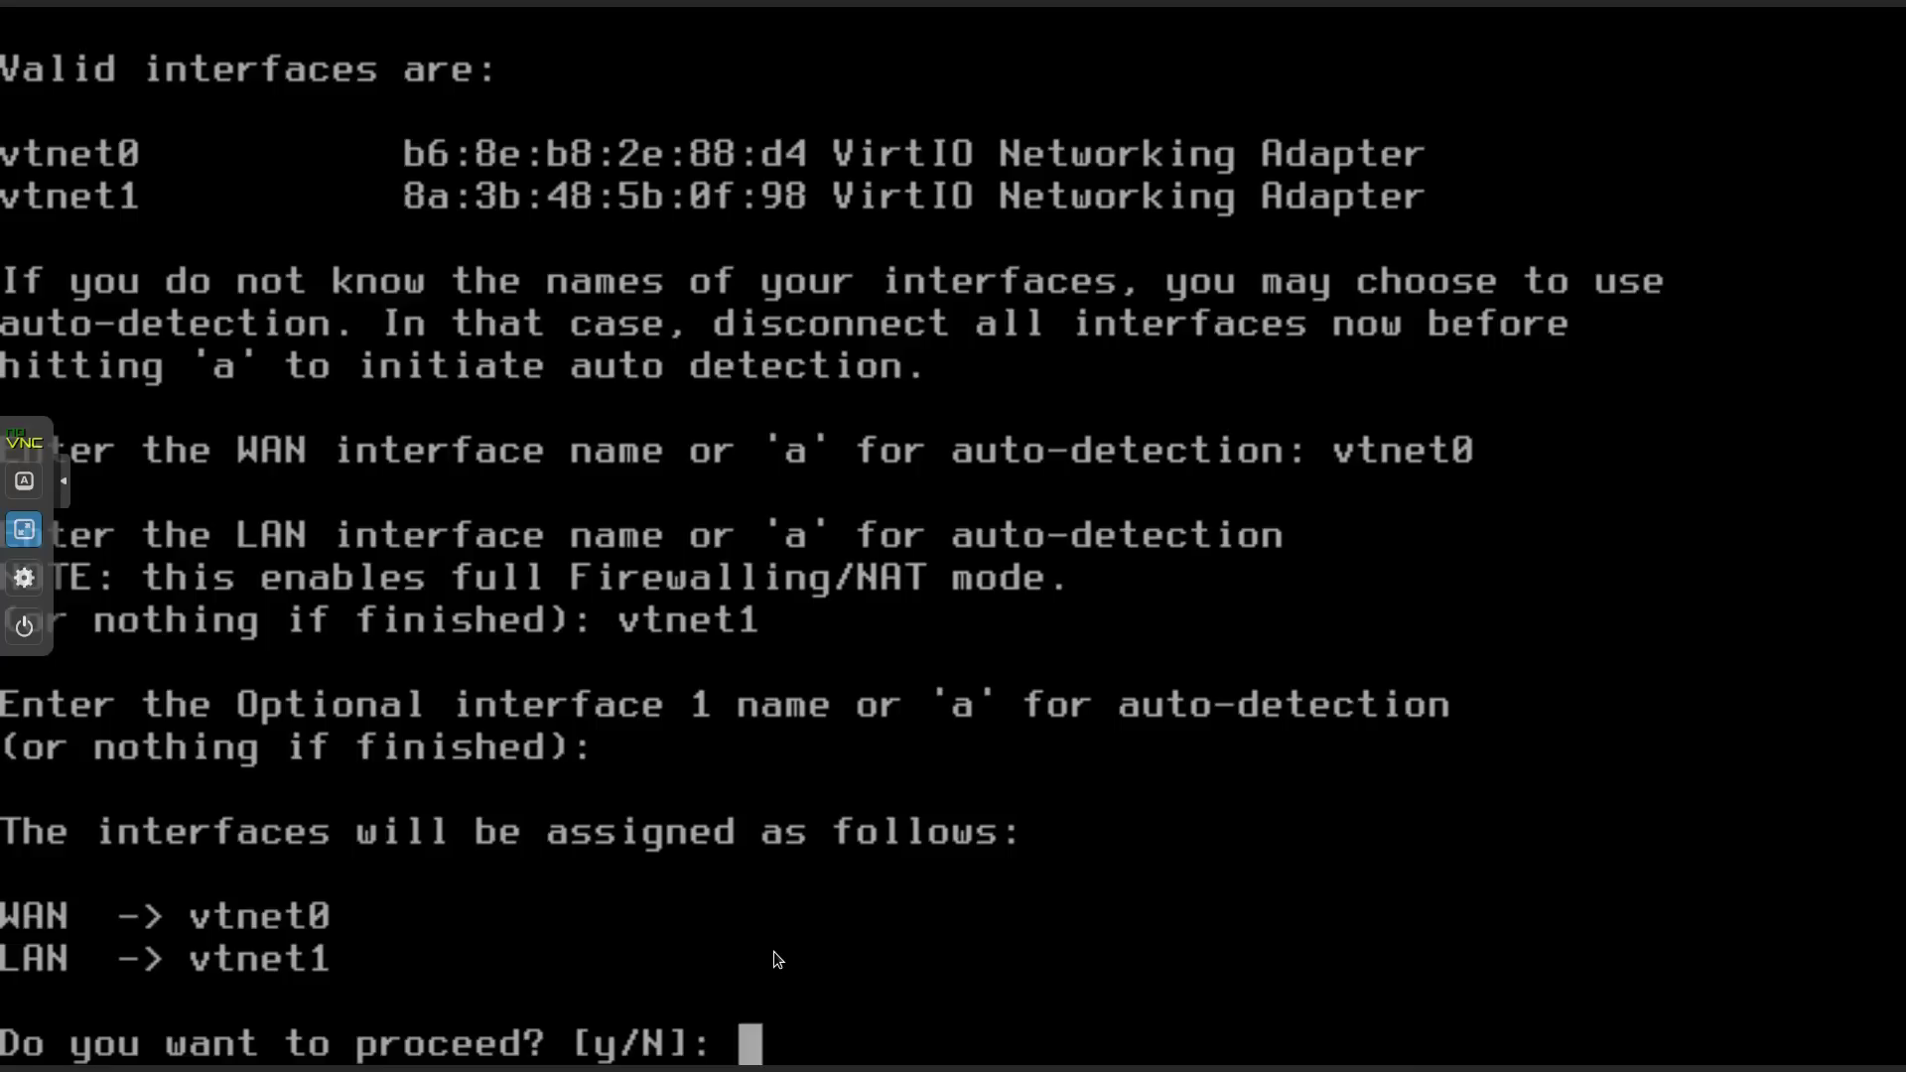
type("y")
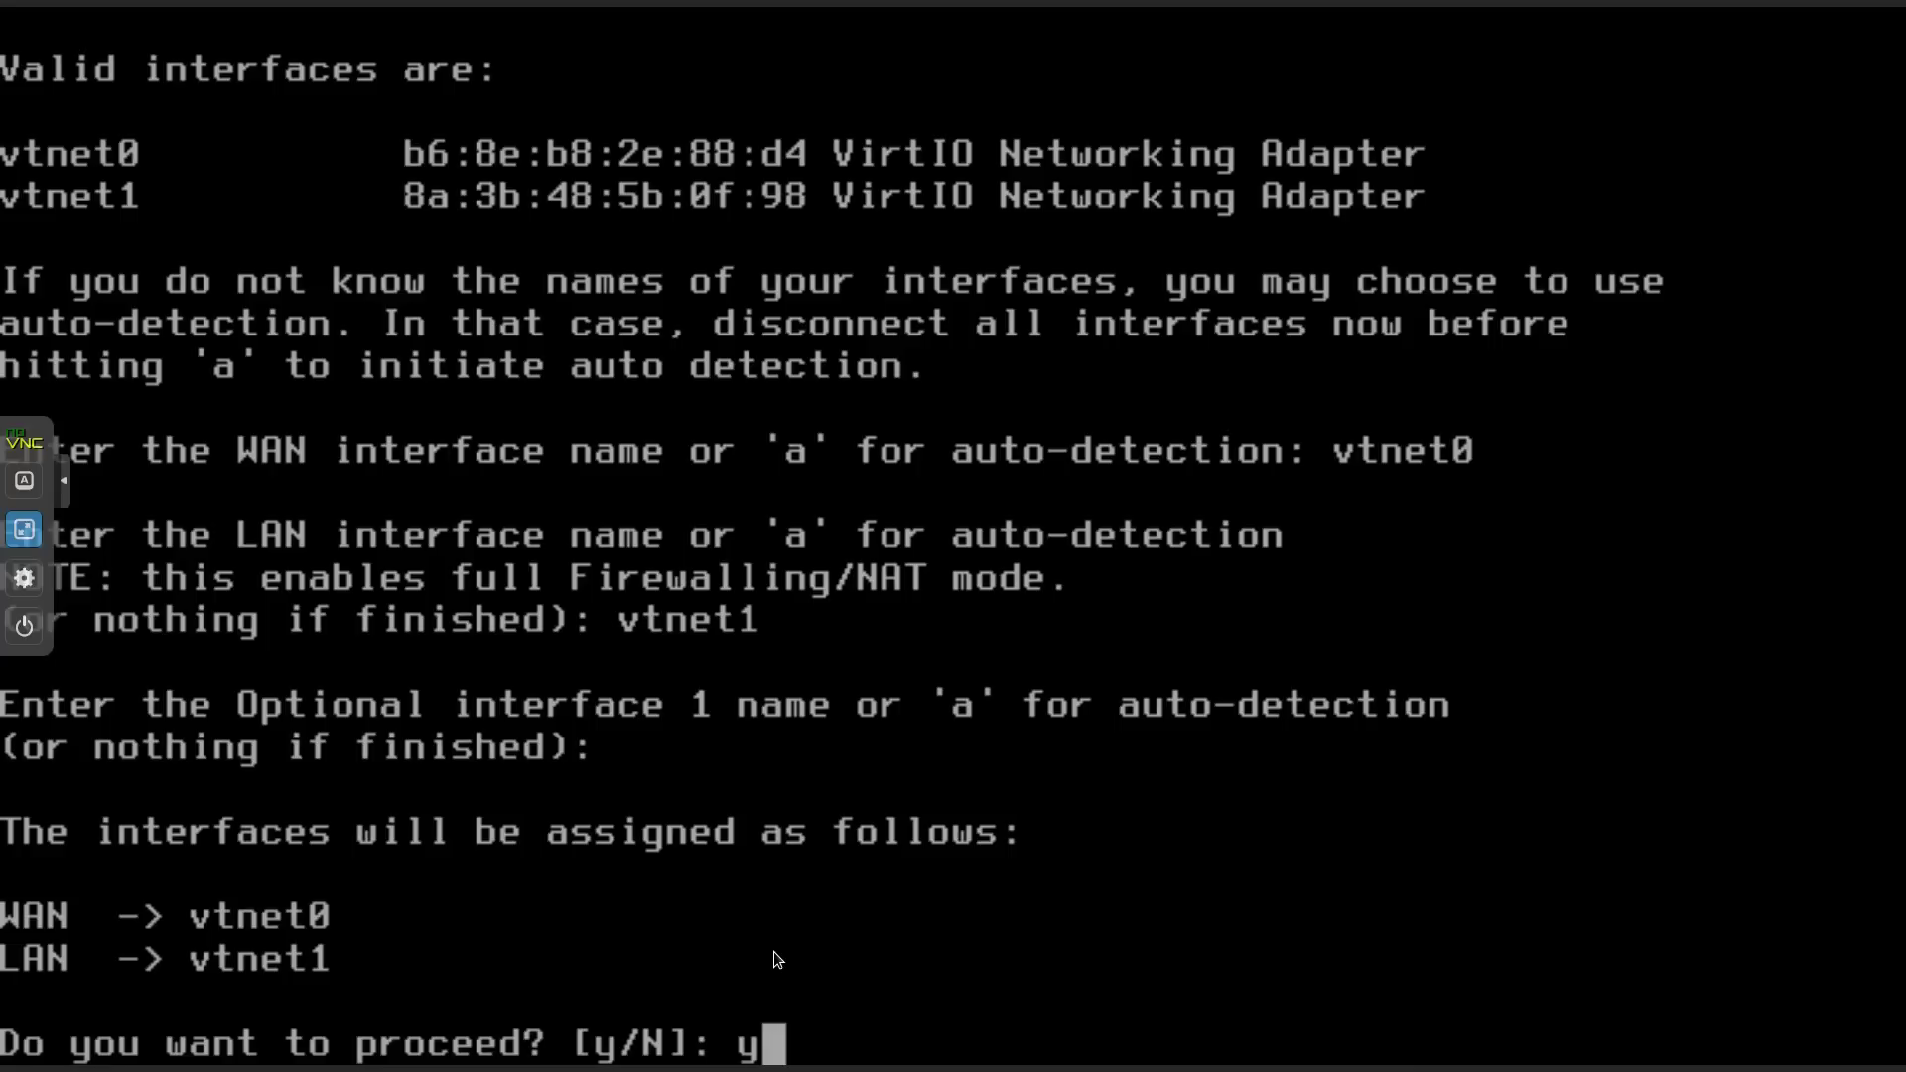
key("Return")
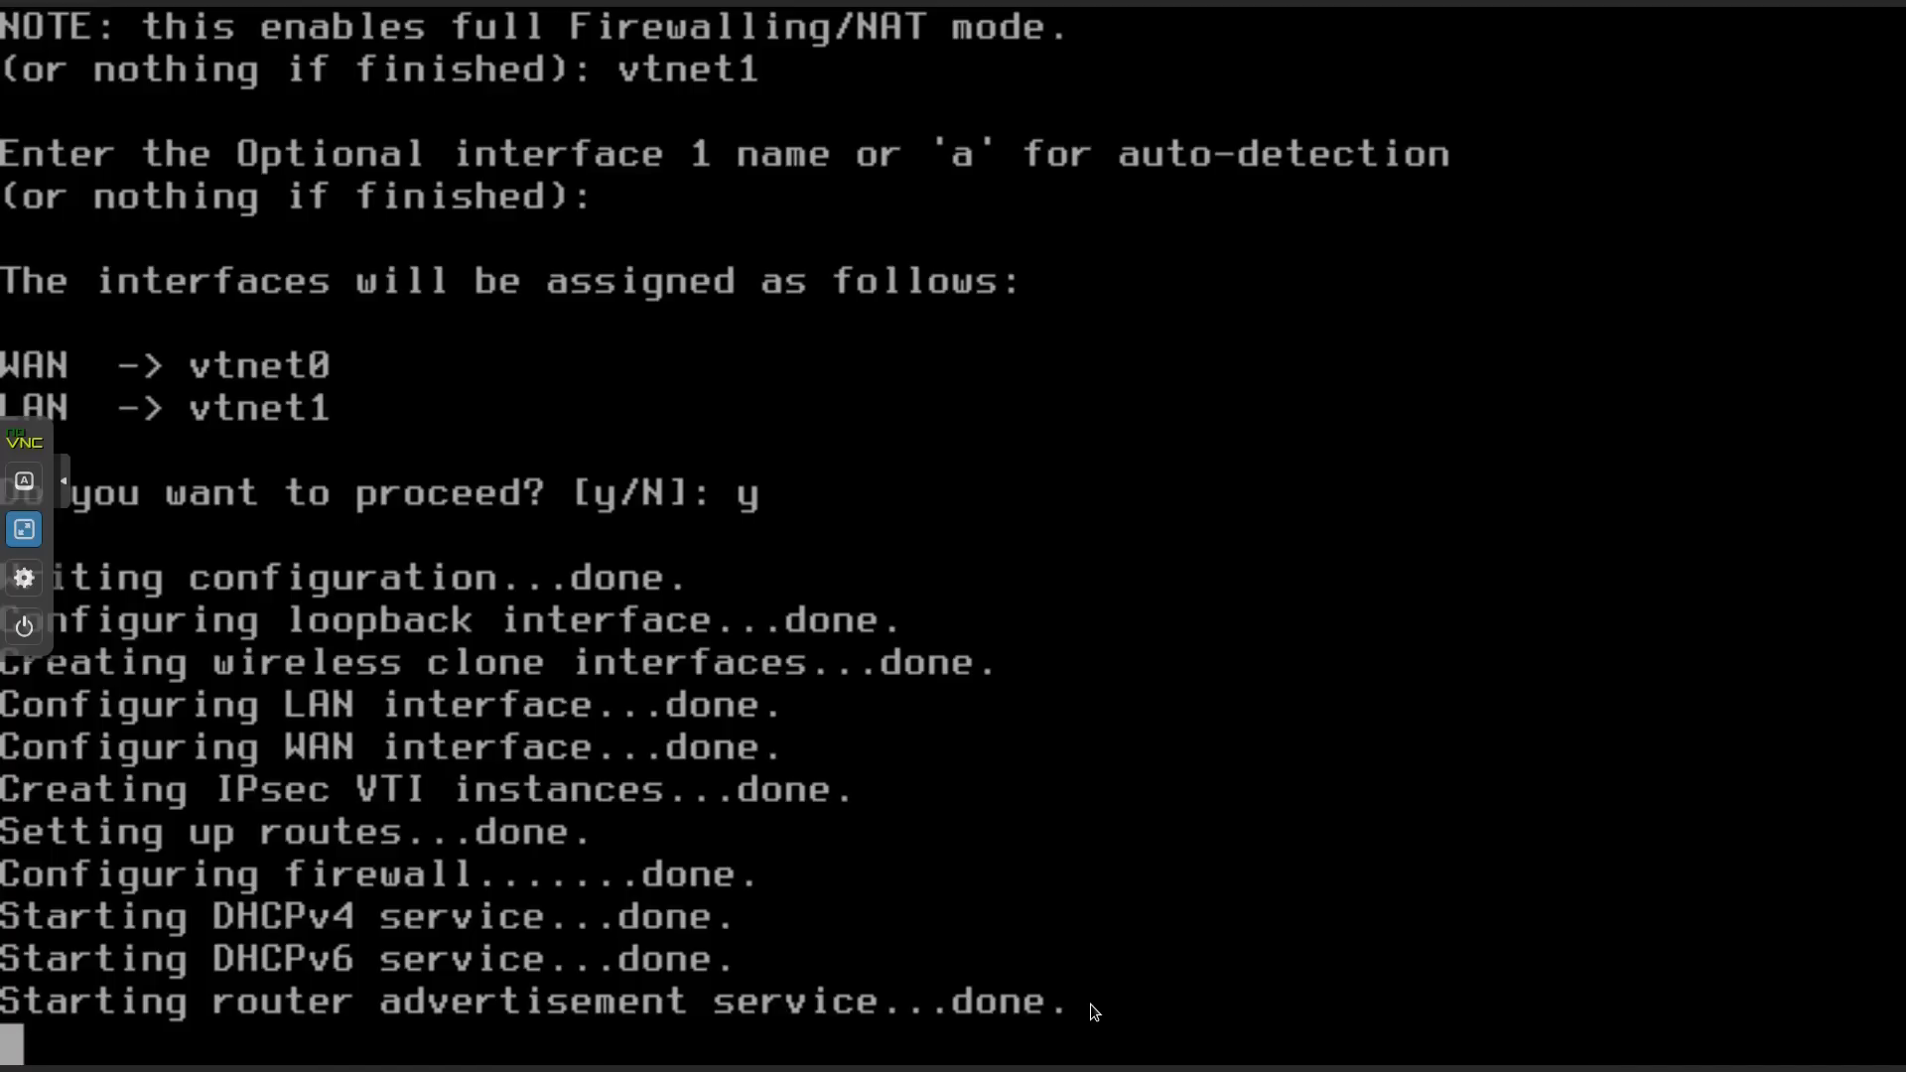
key("Escape")
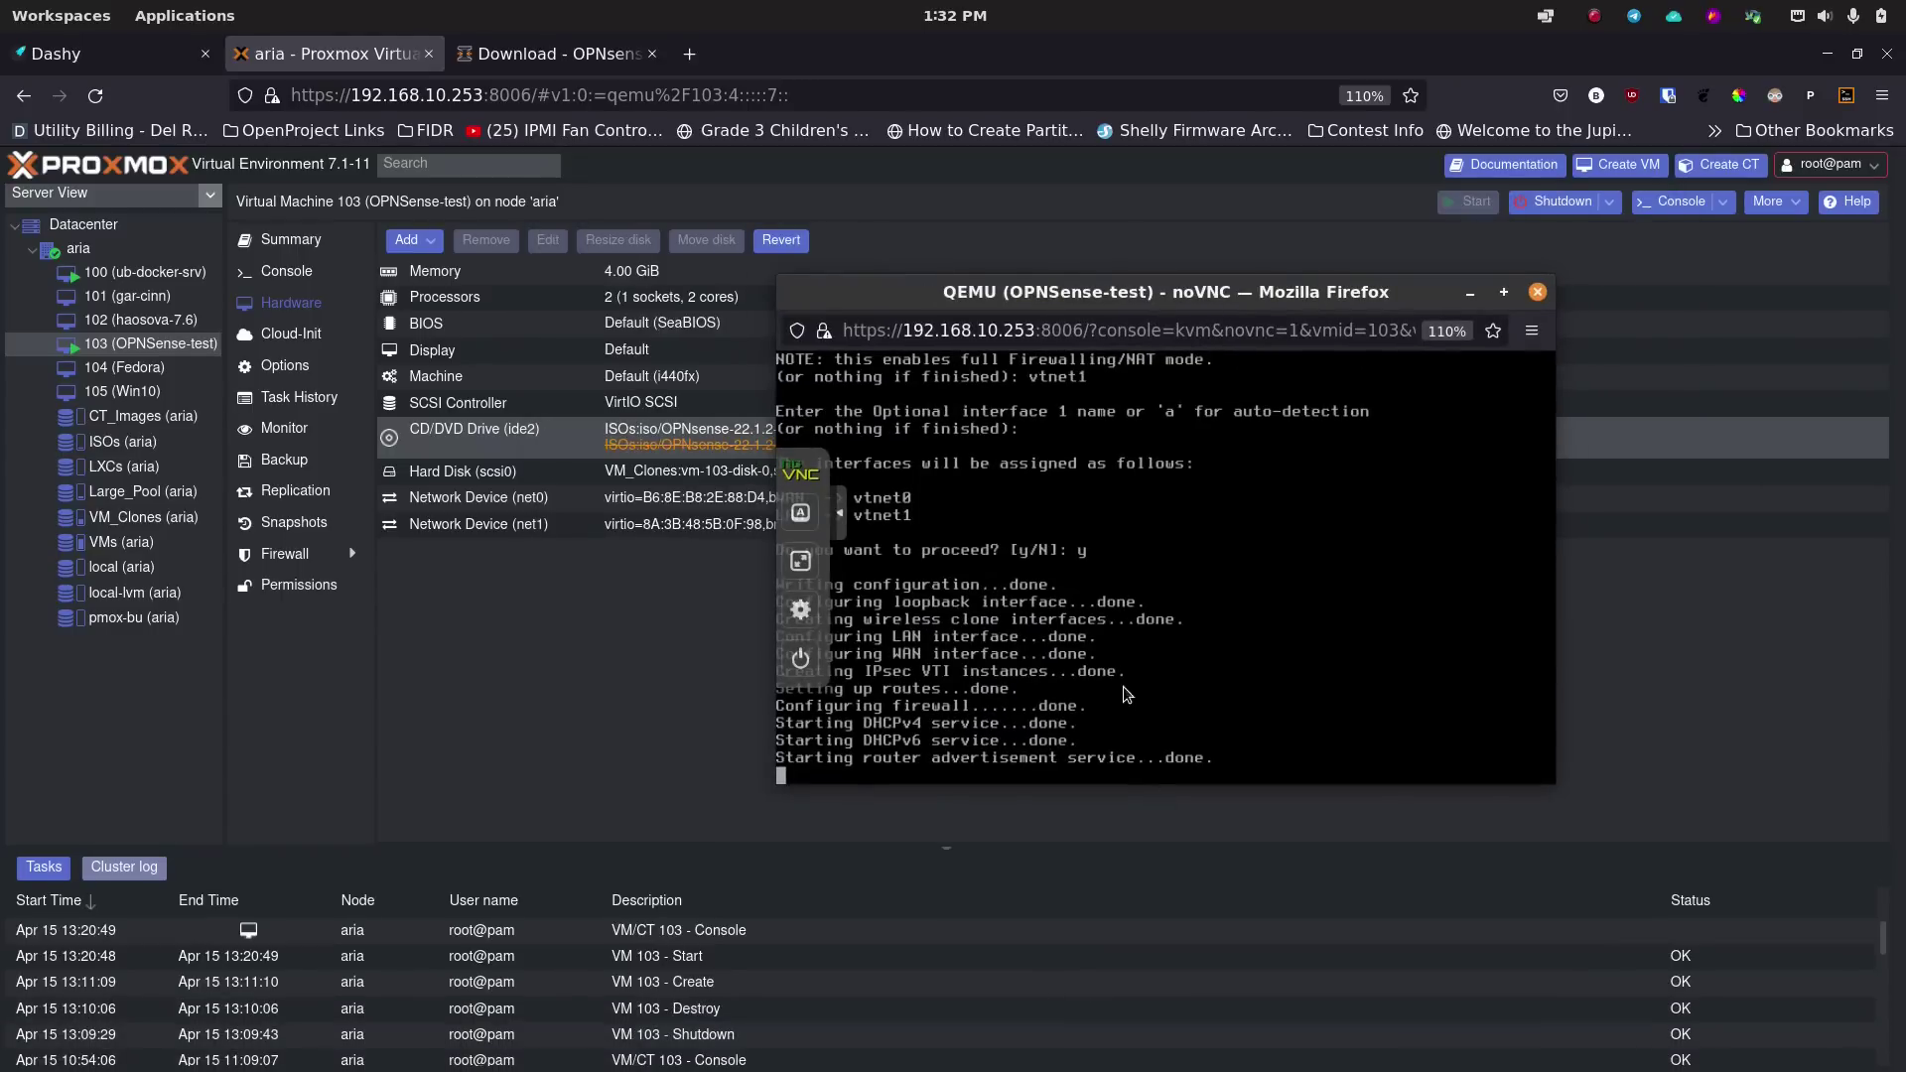
left_click(800, 561)
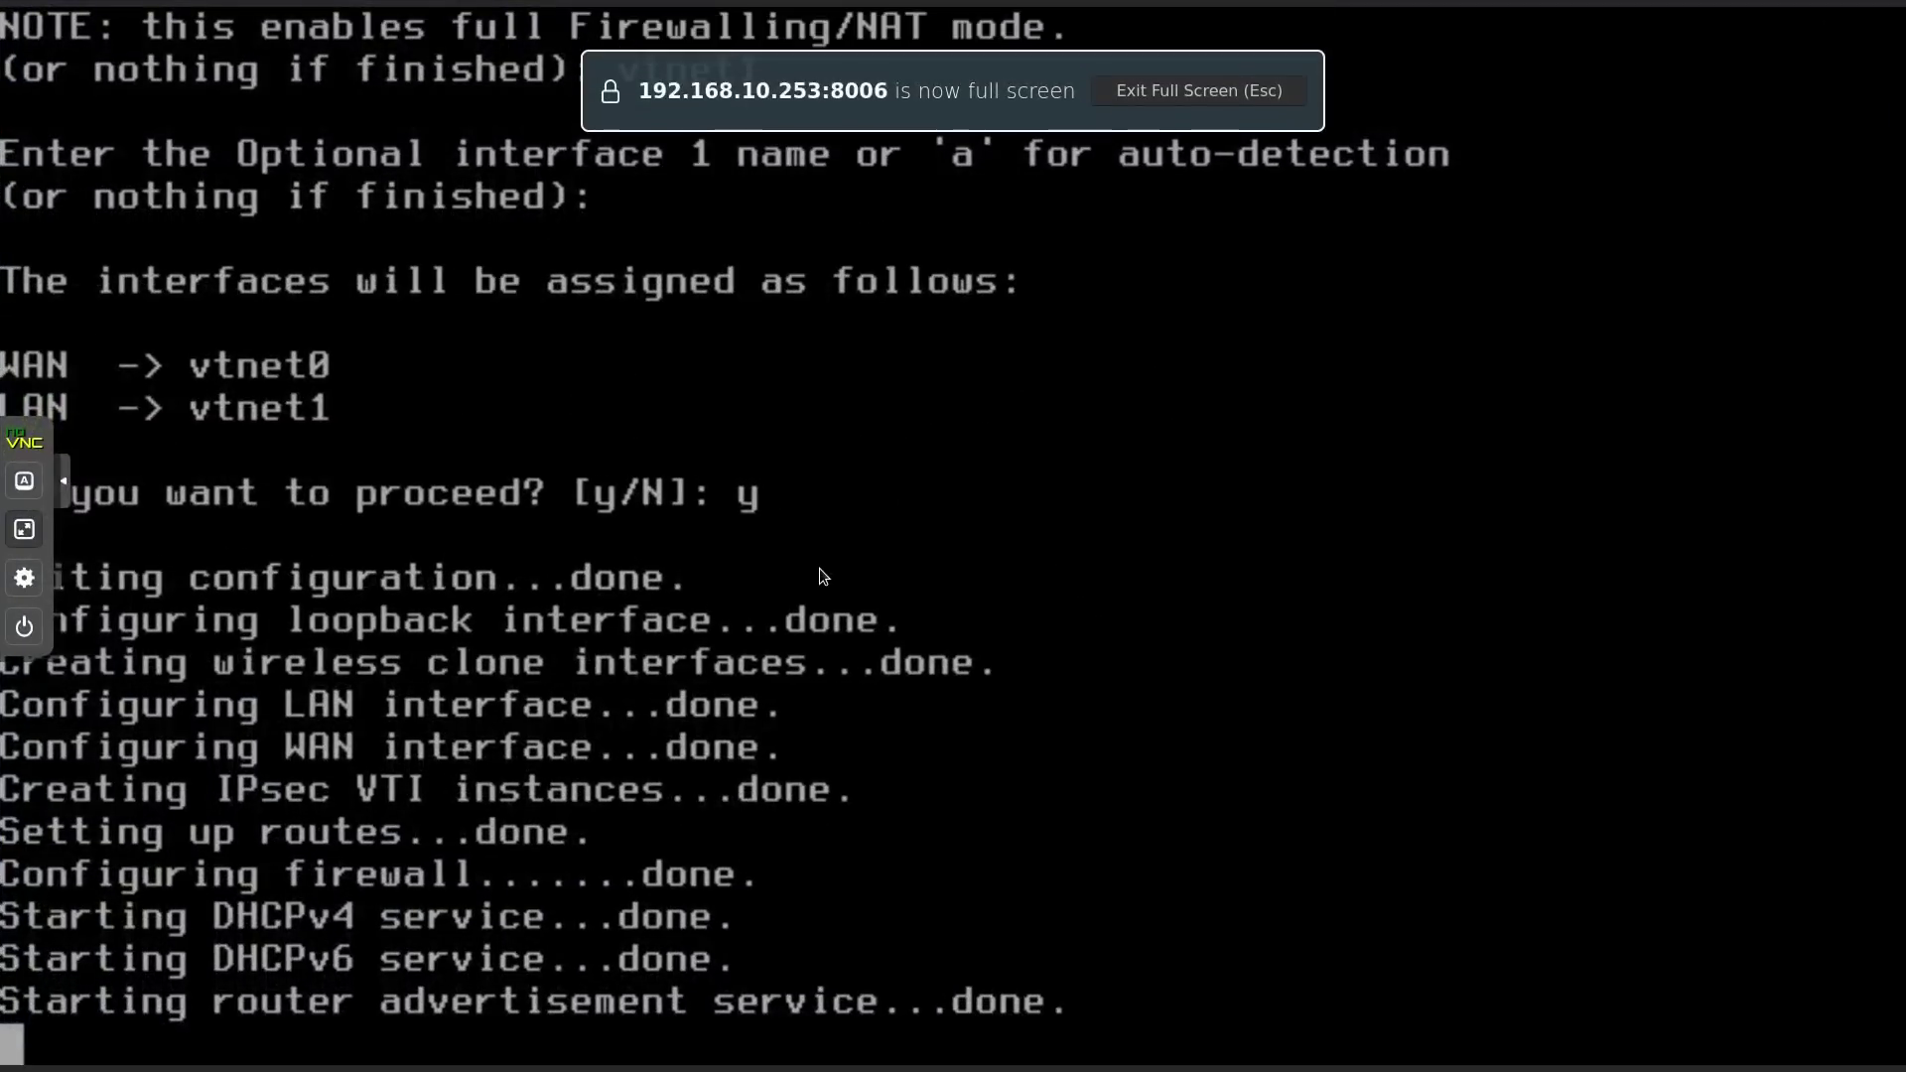
key("Escape")
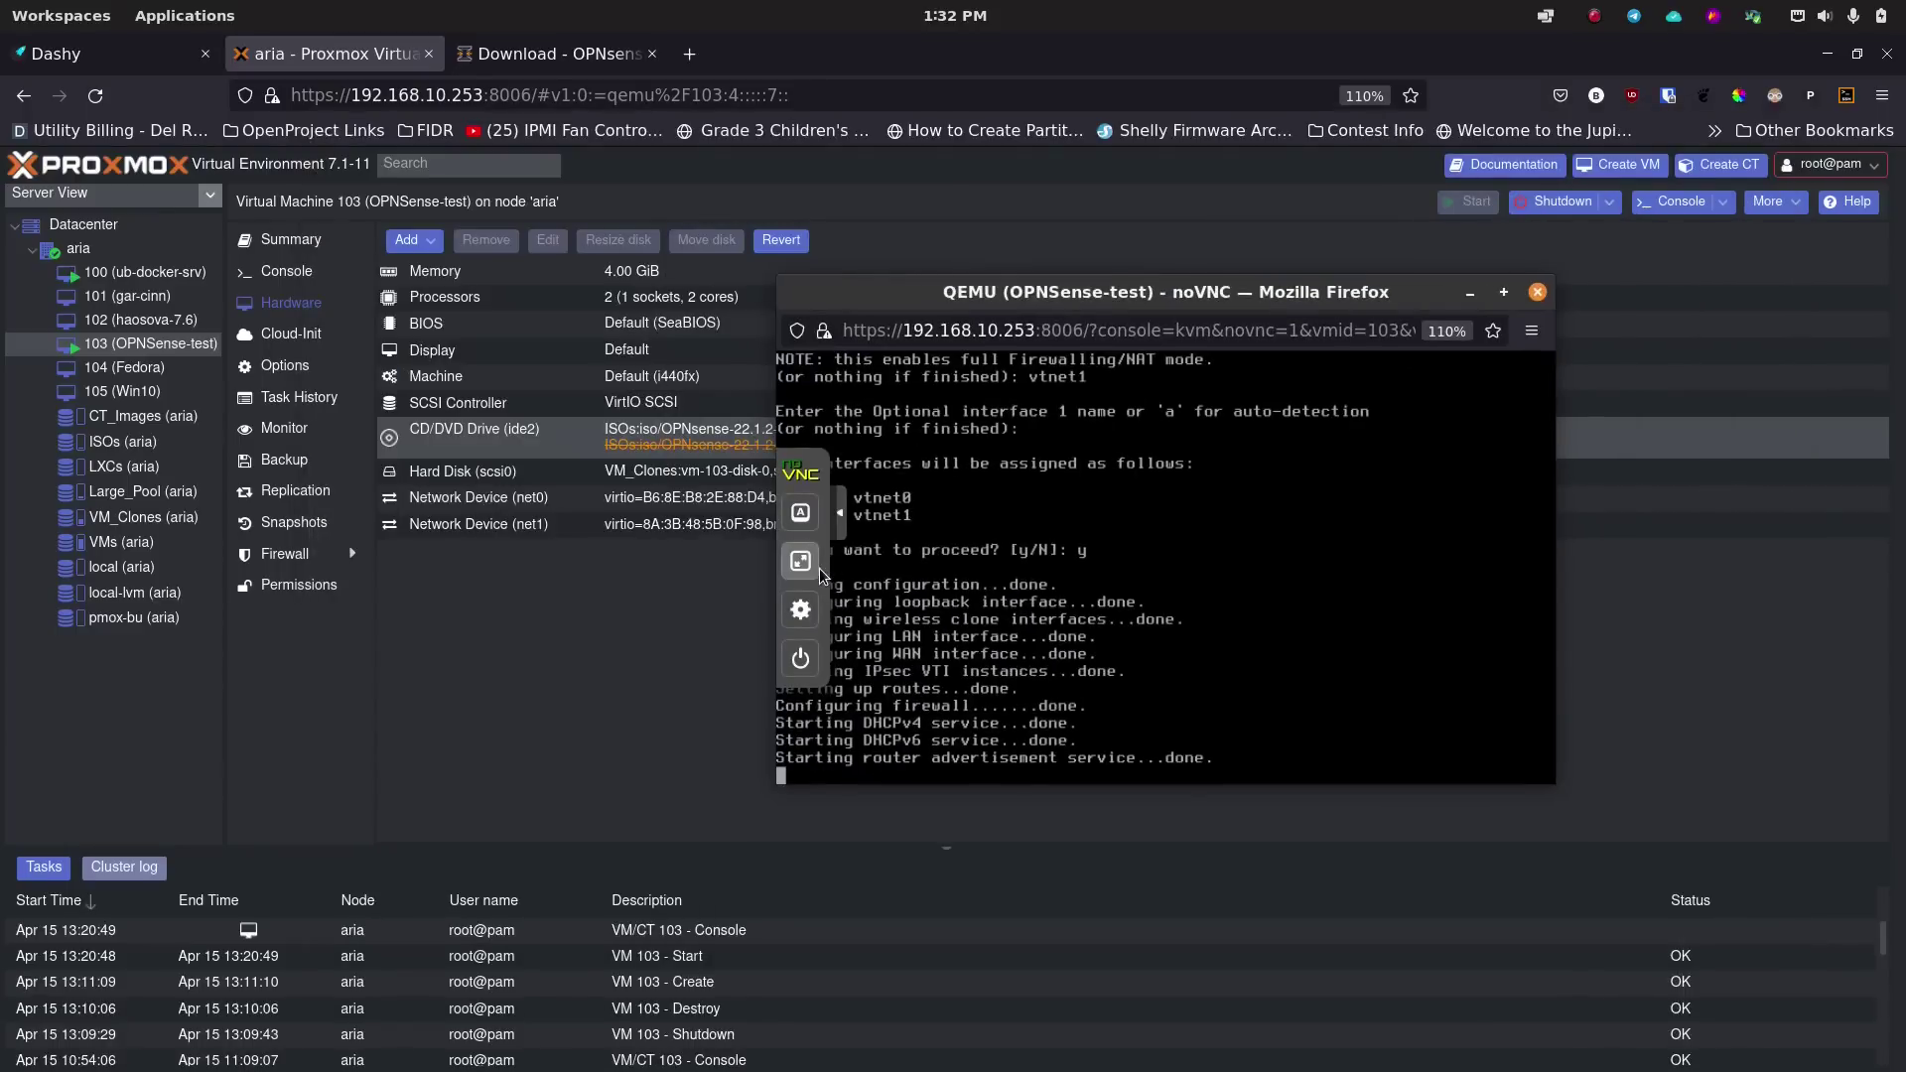
left_click(801, 561)
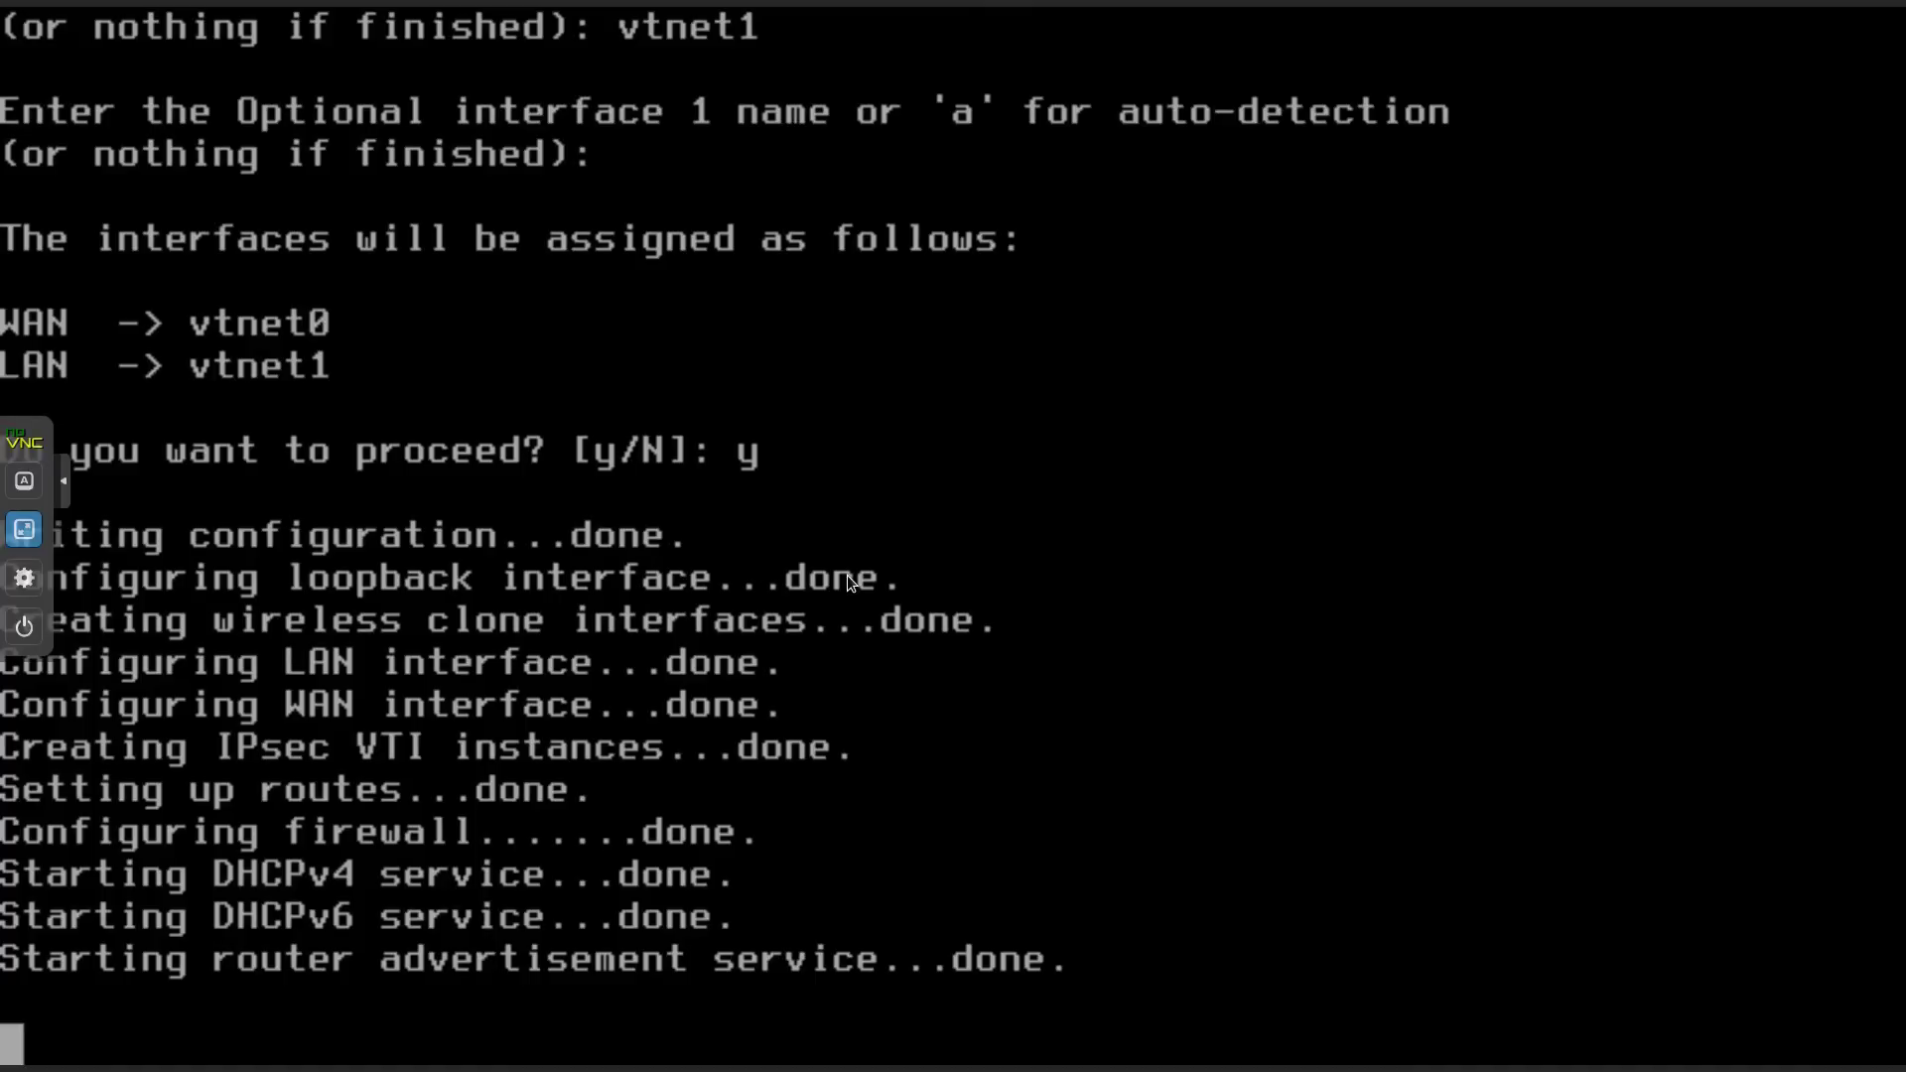
Interrupt the running interface setup to return to the OPNsense console menu, and close the VM 103 console window.
key("ctrl+c")
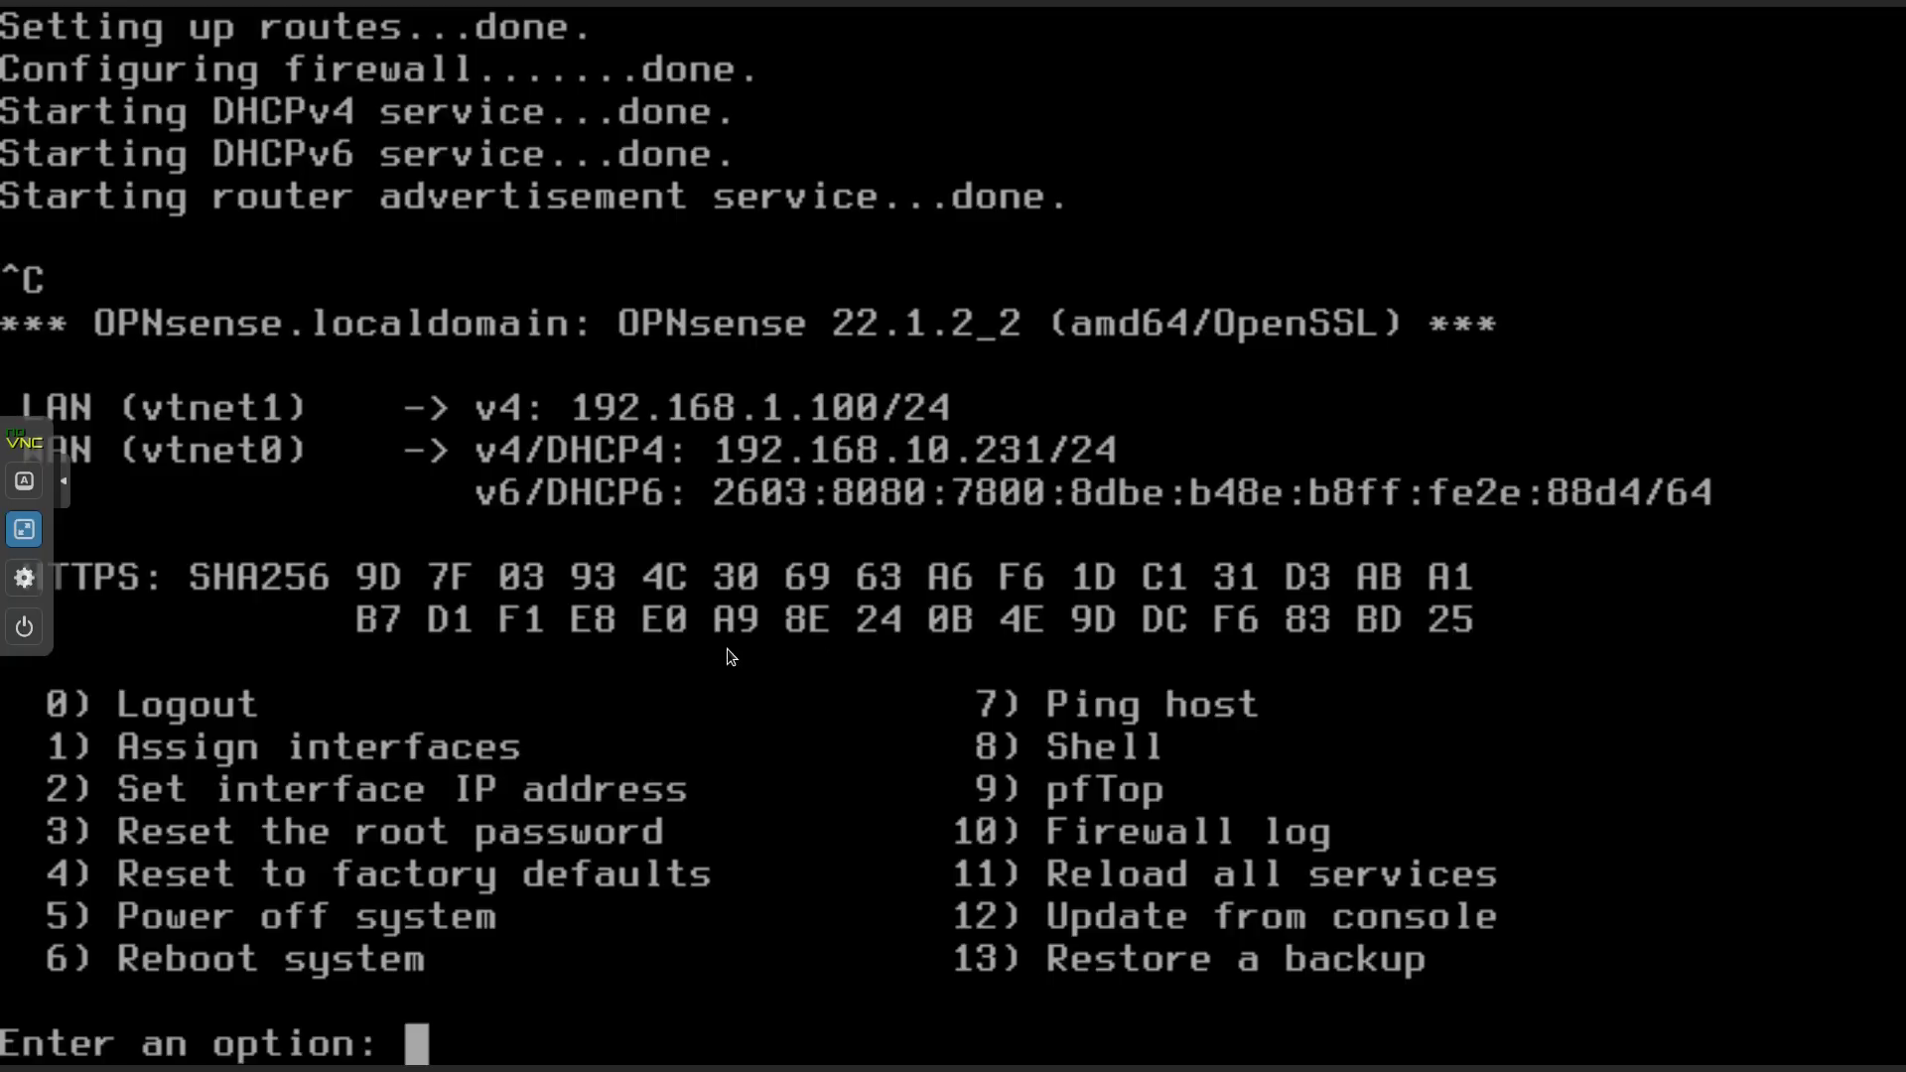
key("Escape")
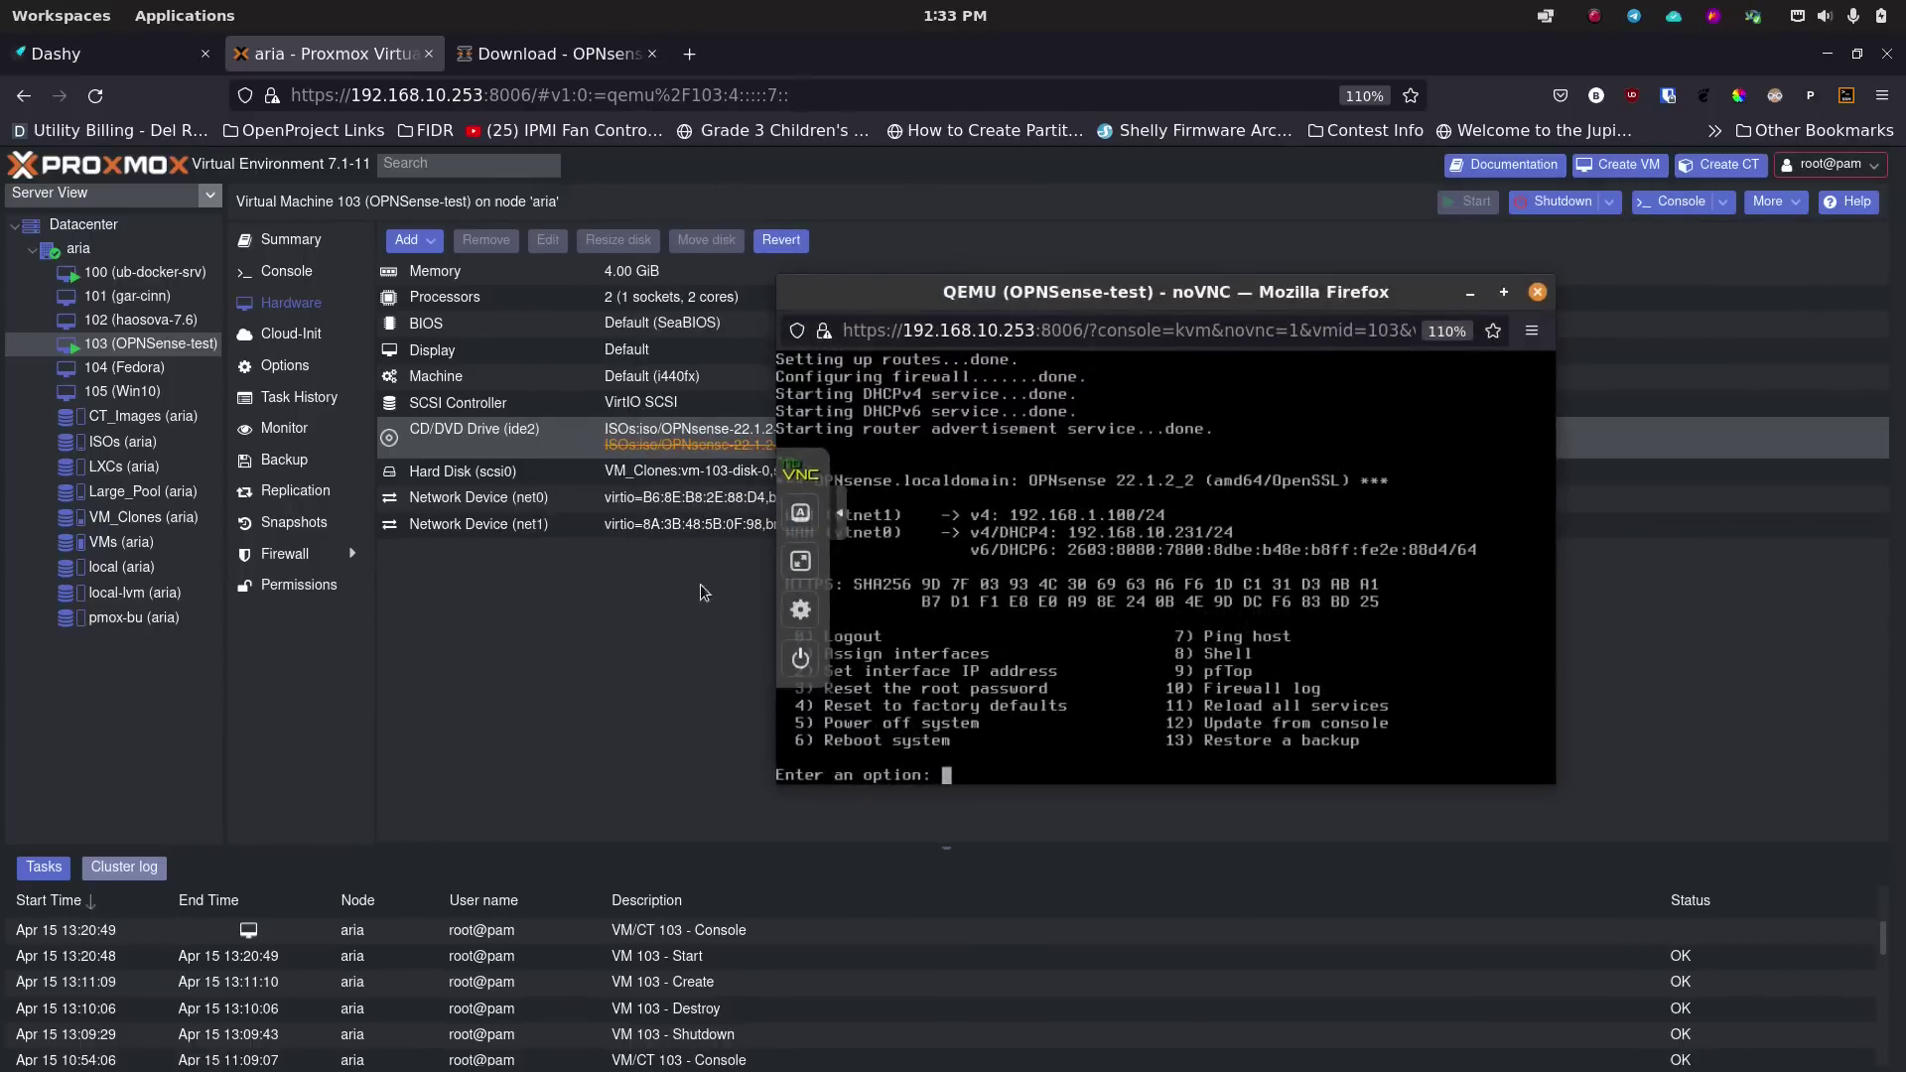
left_click(1537, 293)
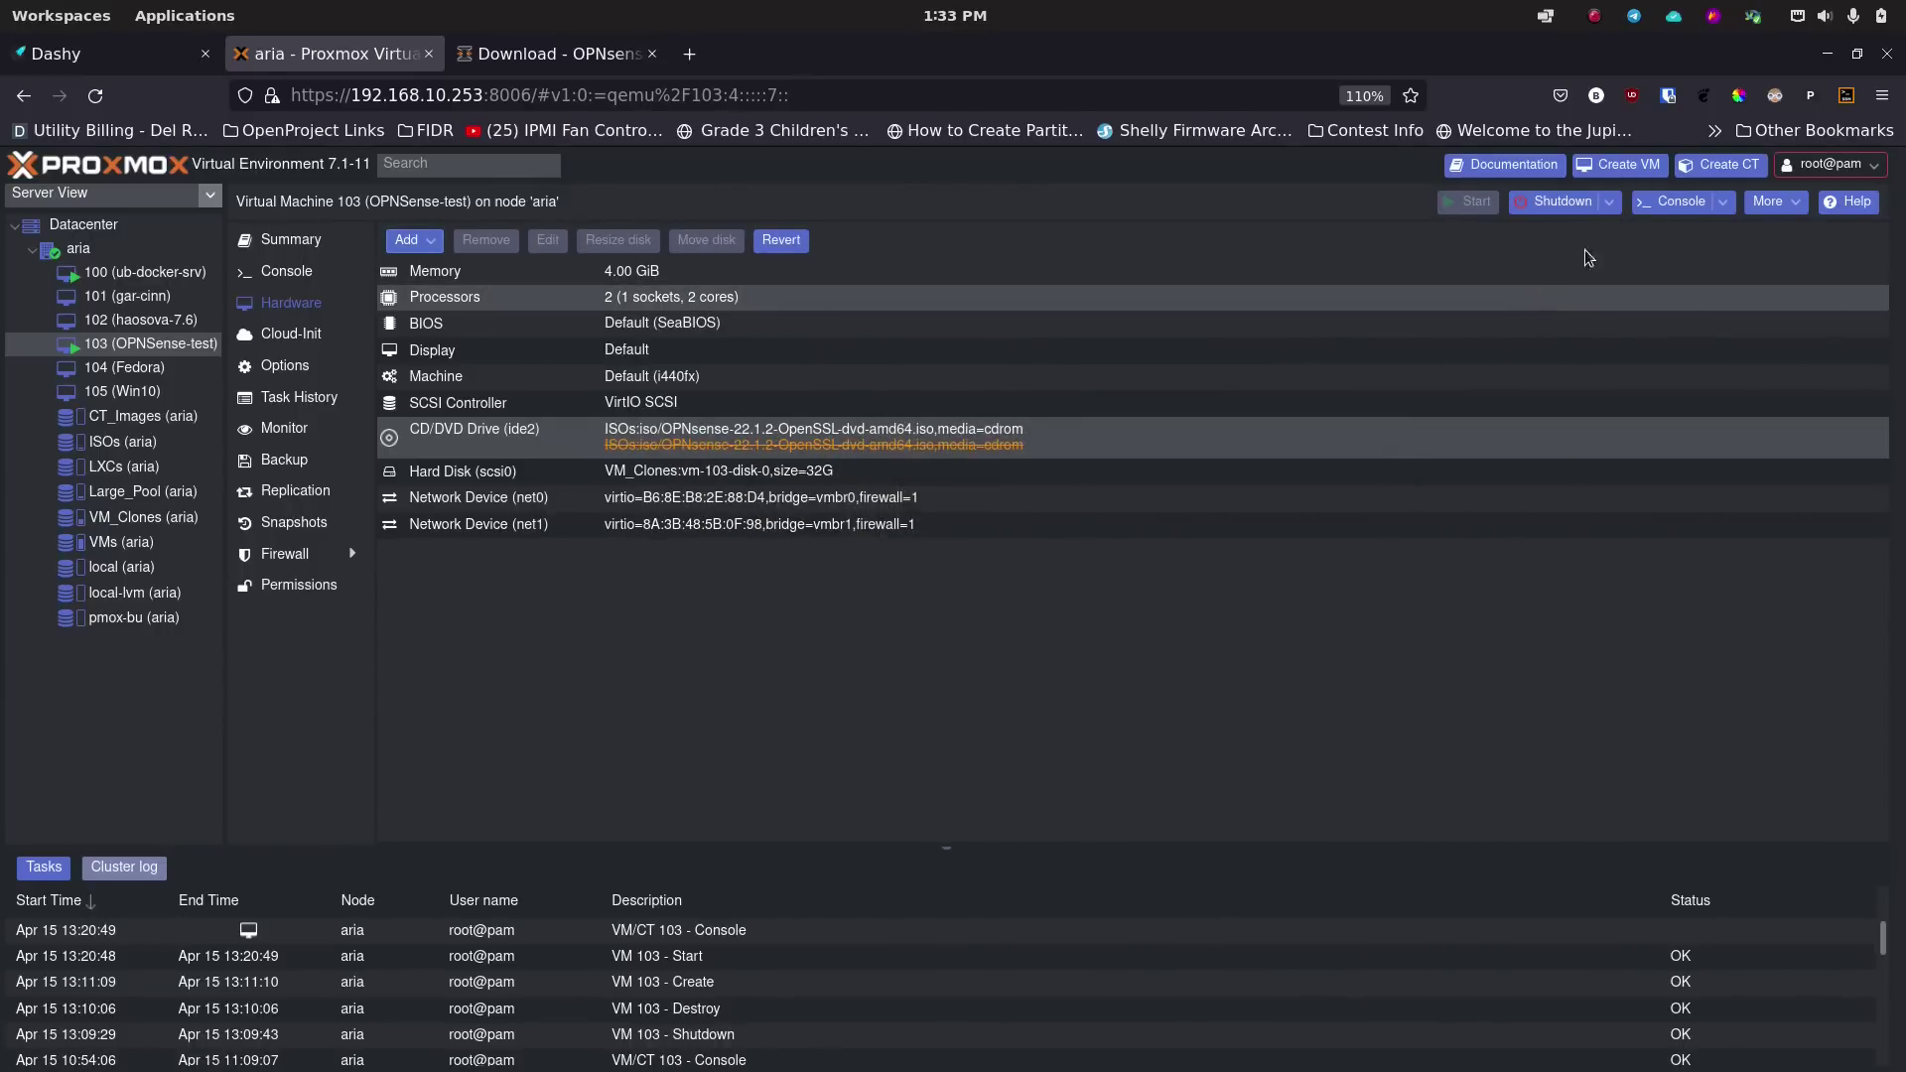
Check the computer's wired connection details in the system network settings for its IPv4 address, and close the details.
left_click(1844, 10)
left_click(1825, 157)
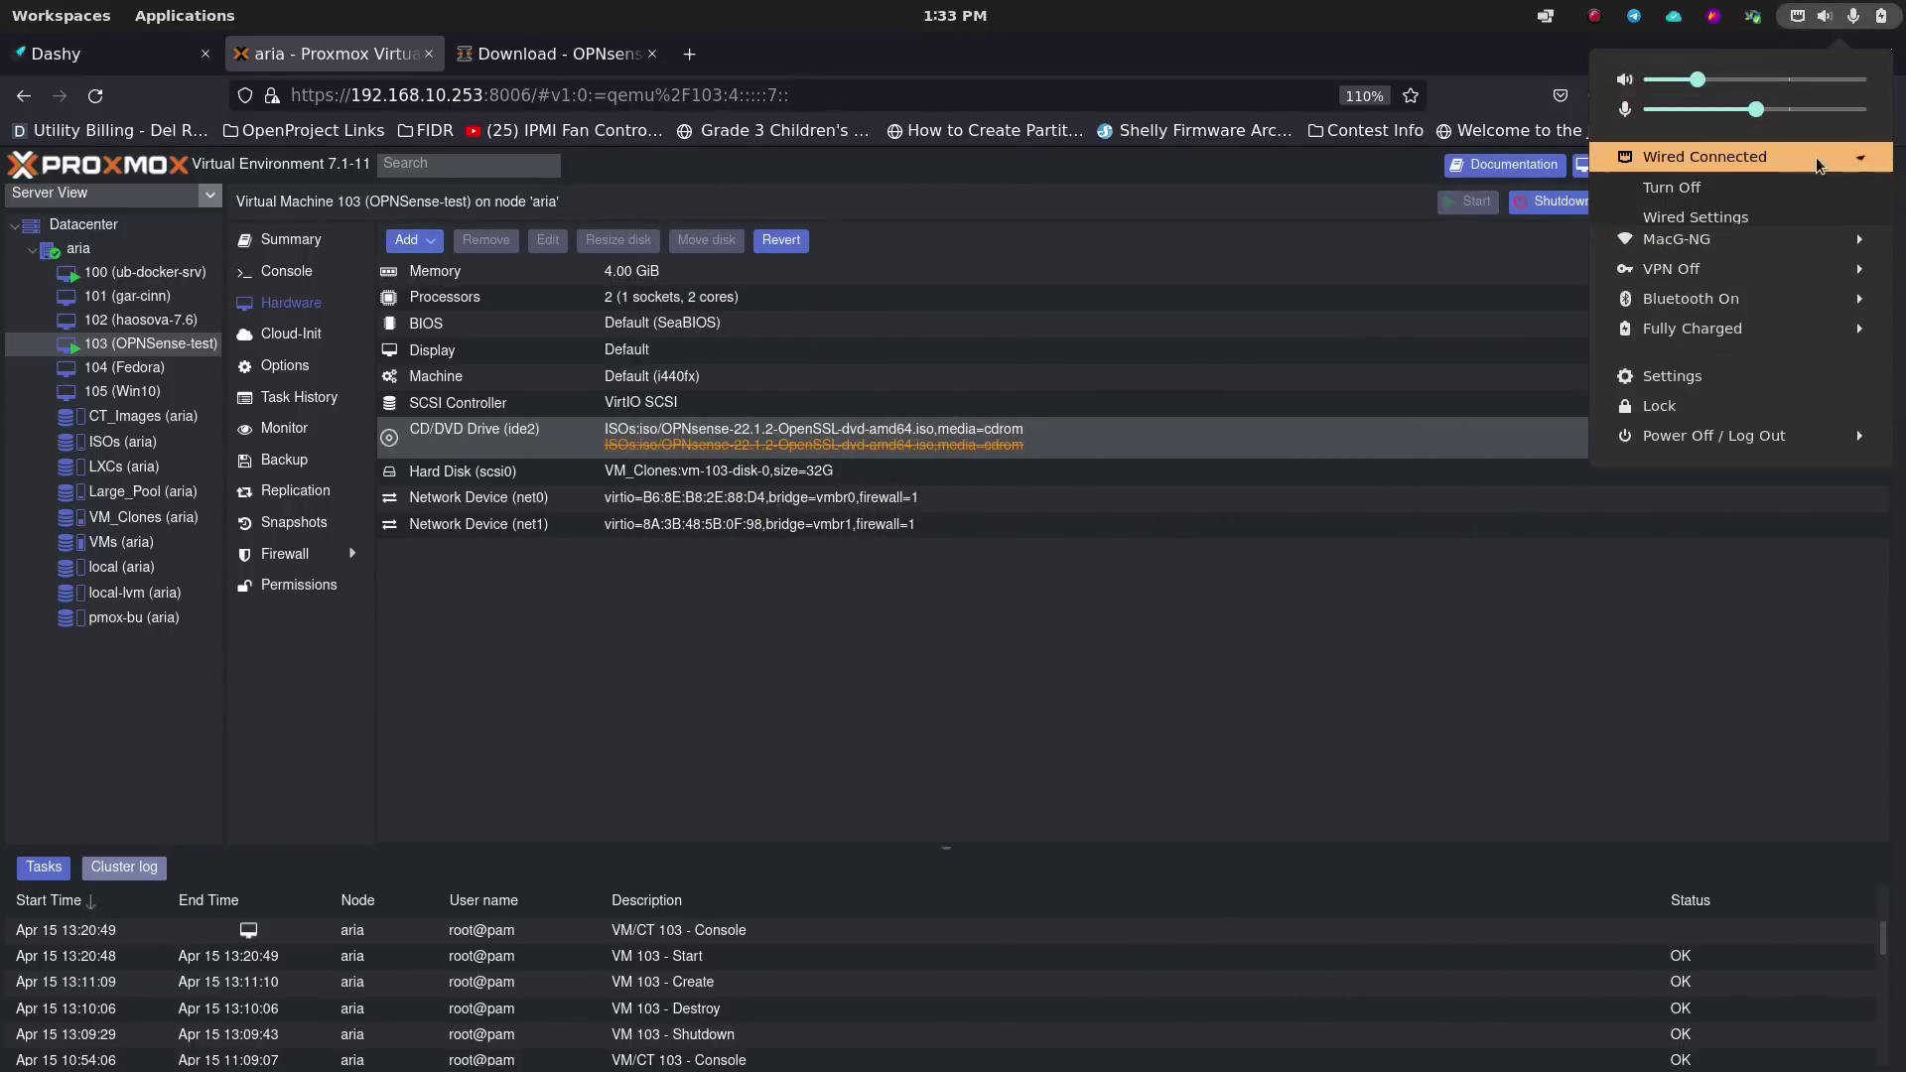
left_click(1796, 220)
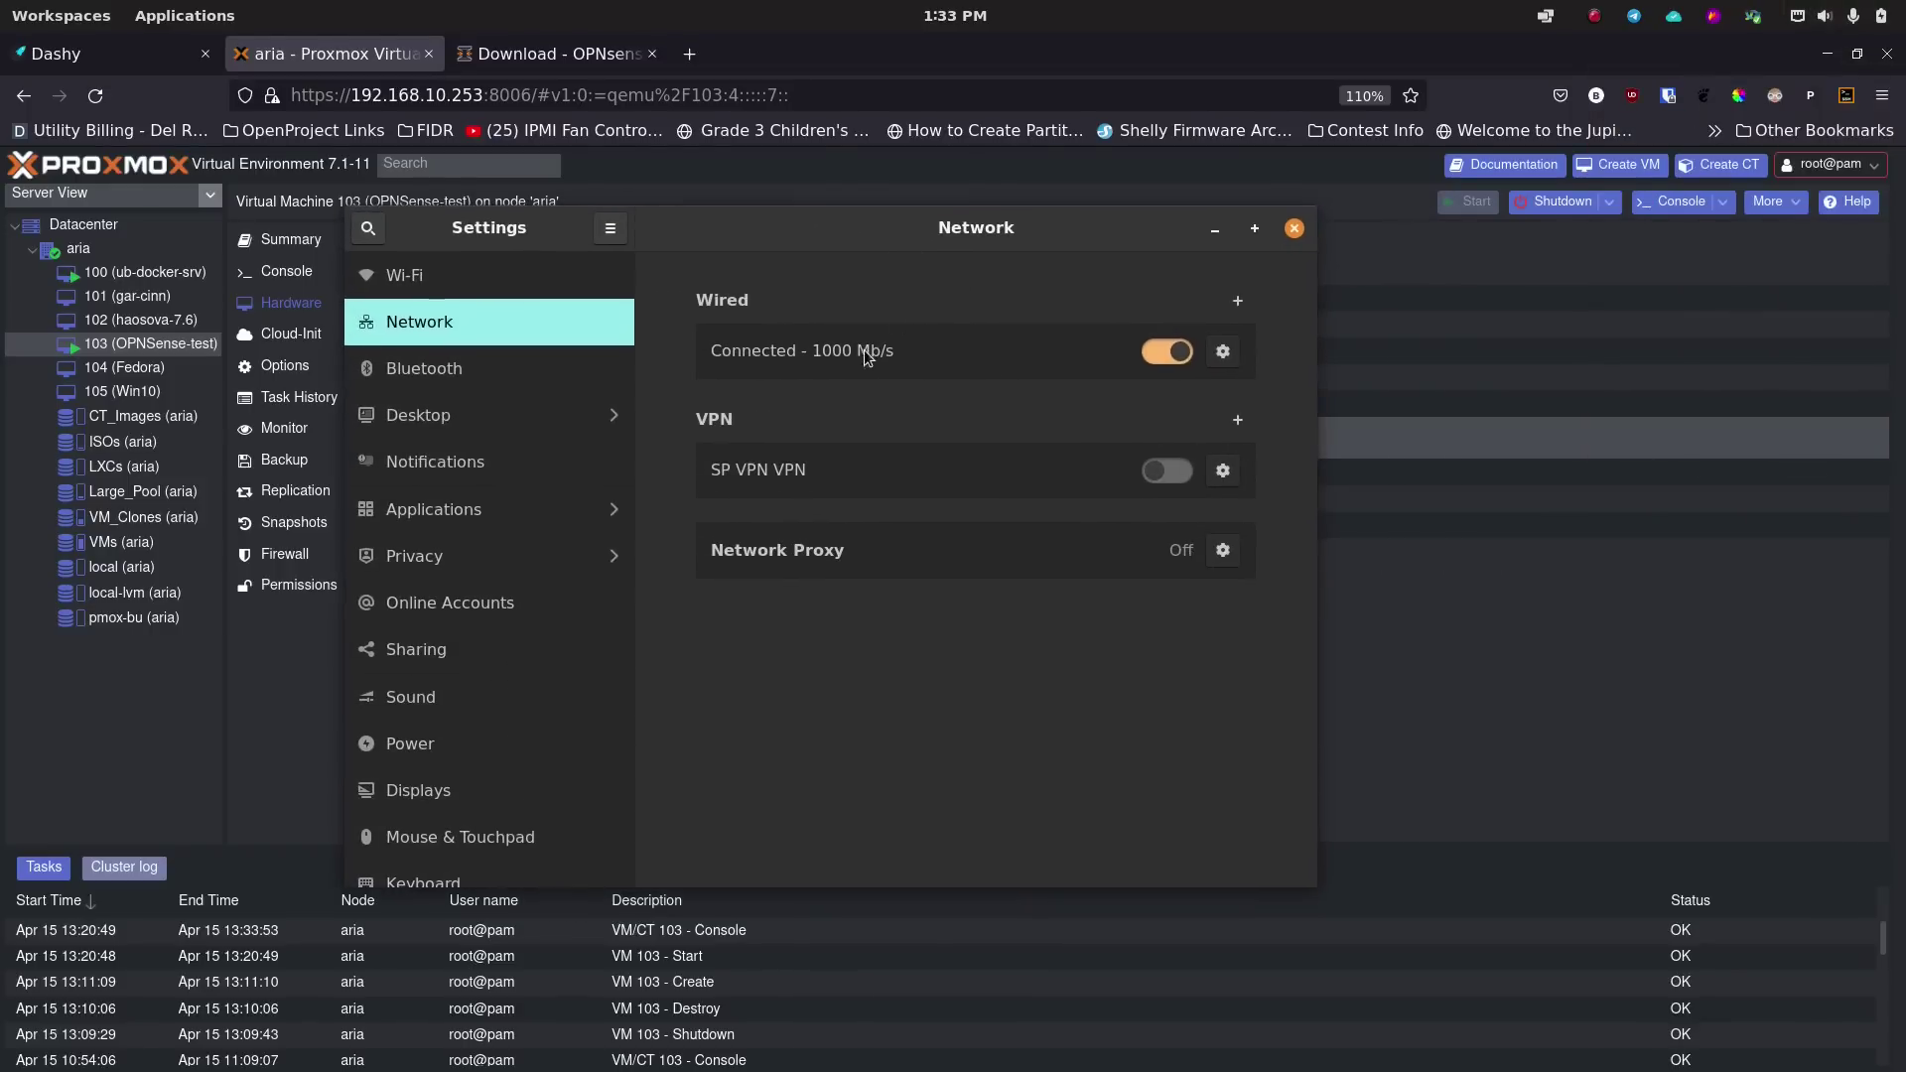
left_click(1223, 351)
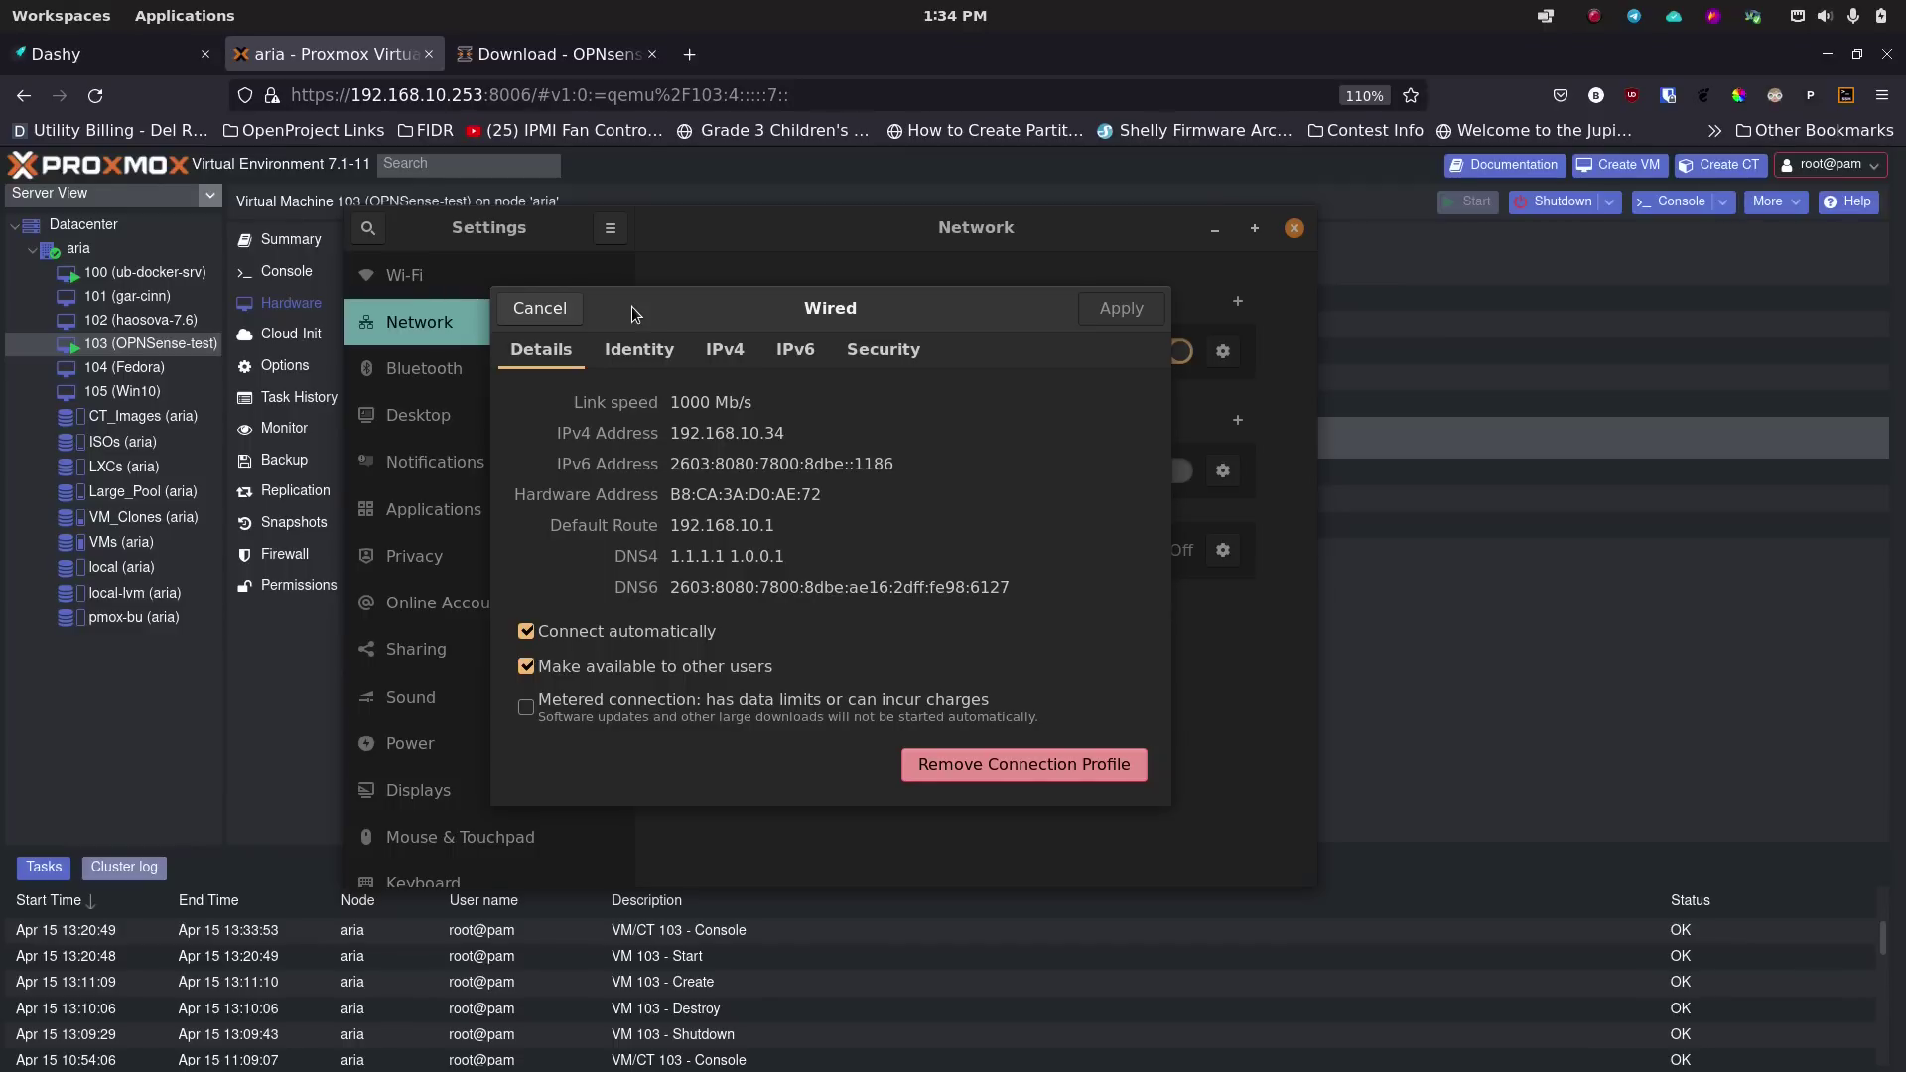
left_click(534, 310)
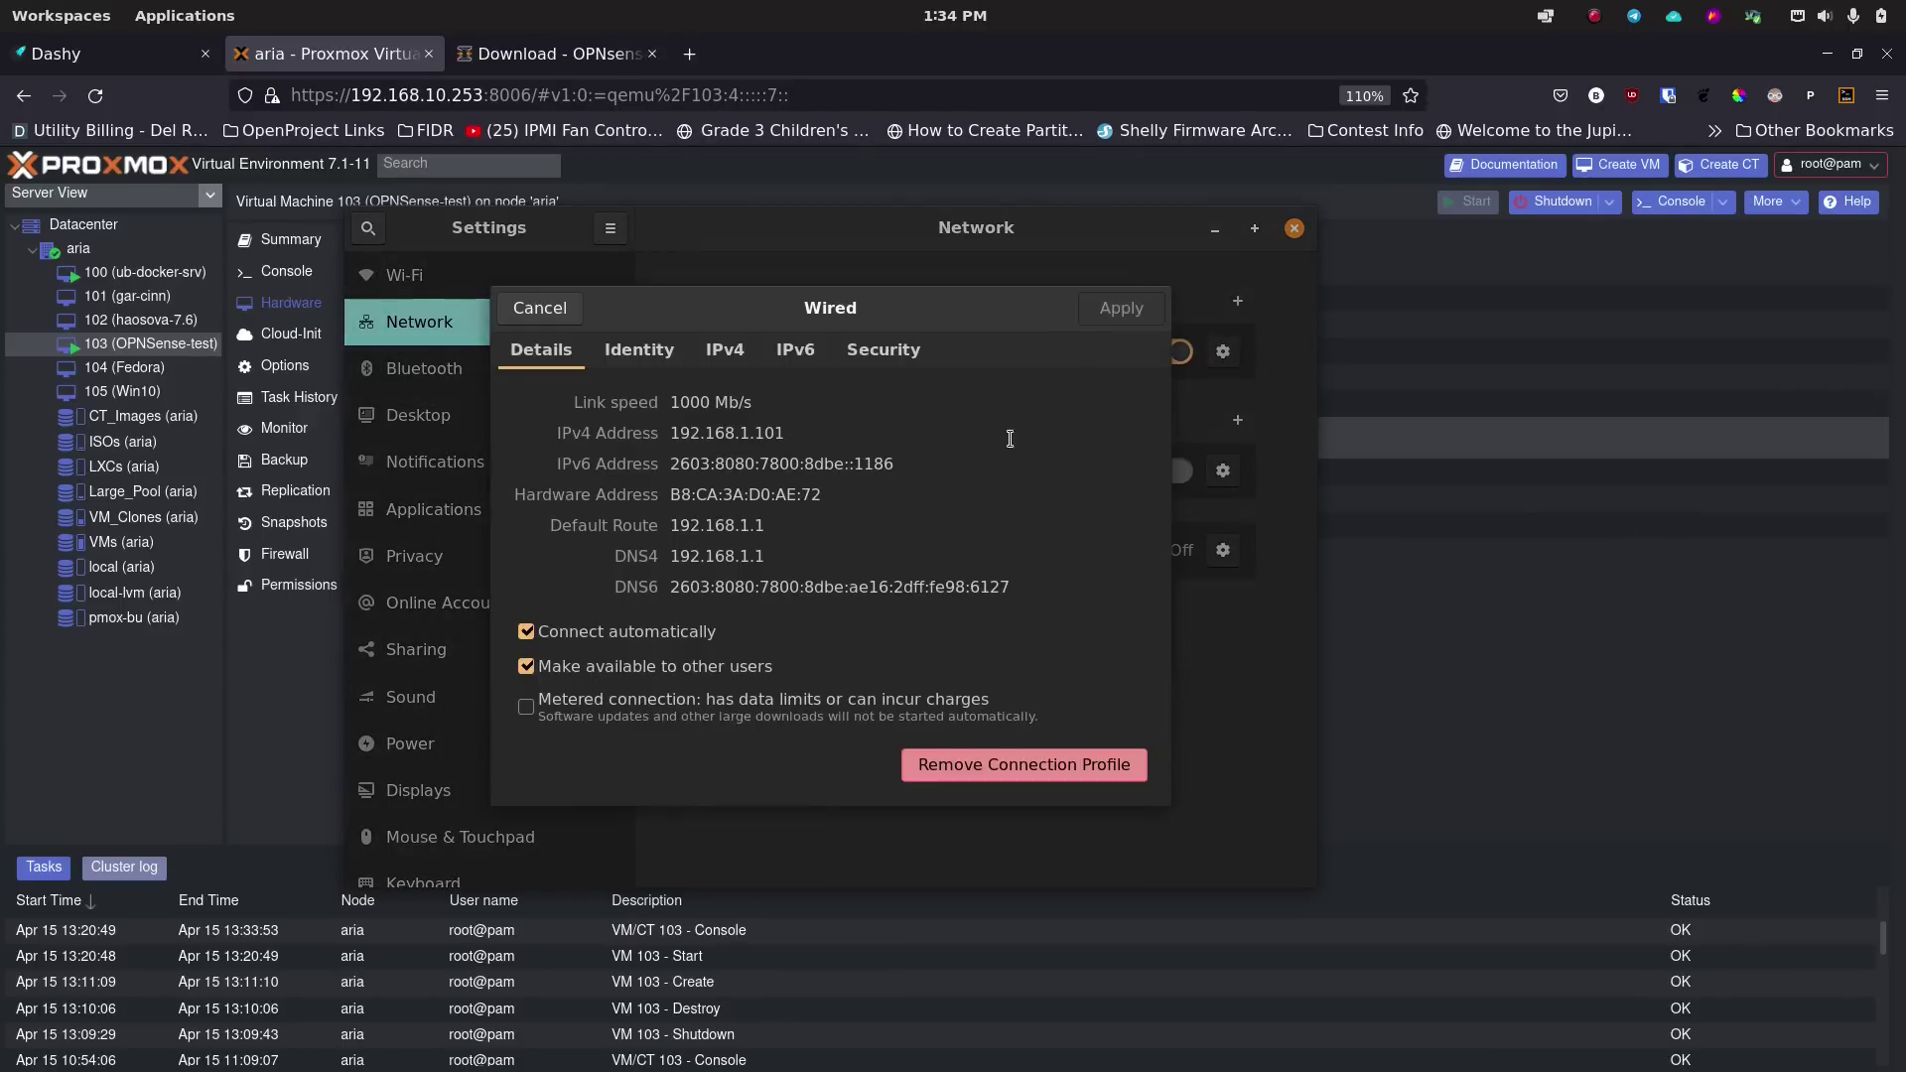
left_click_drag(782, 431, 668, 434)
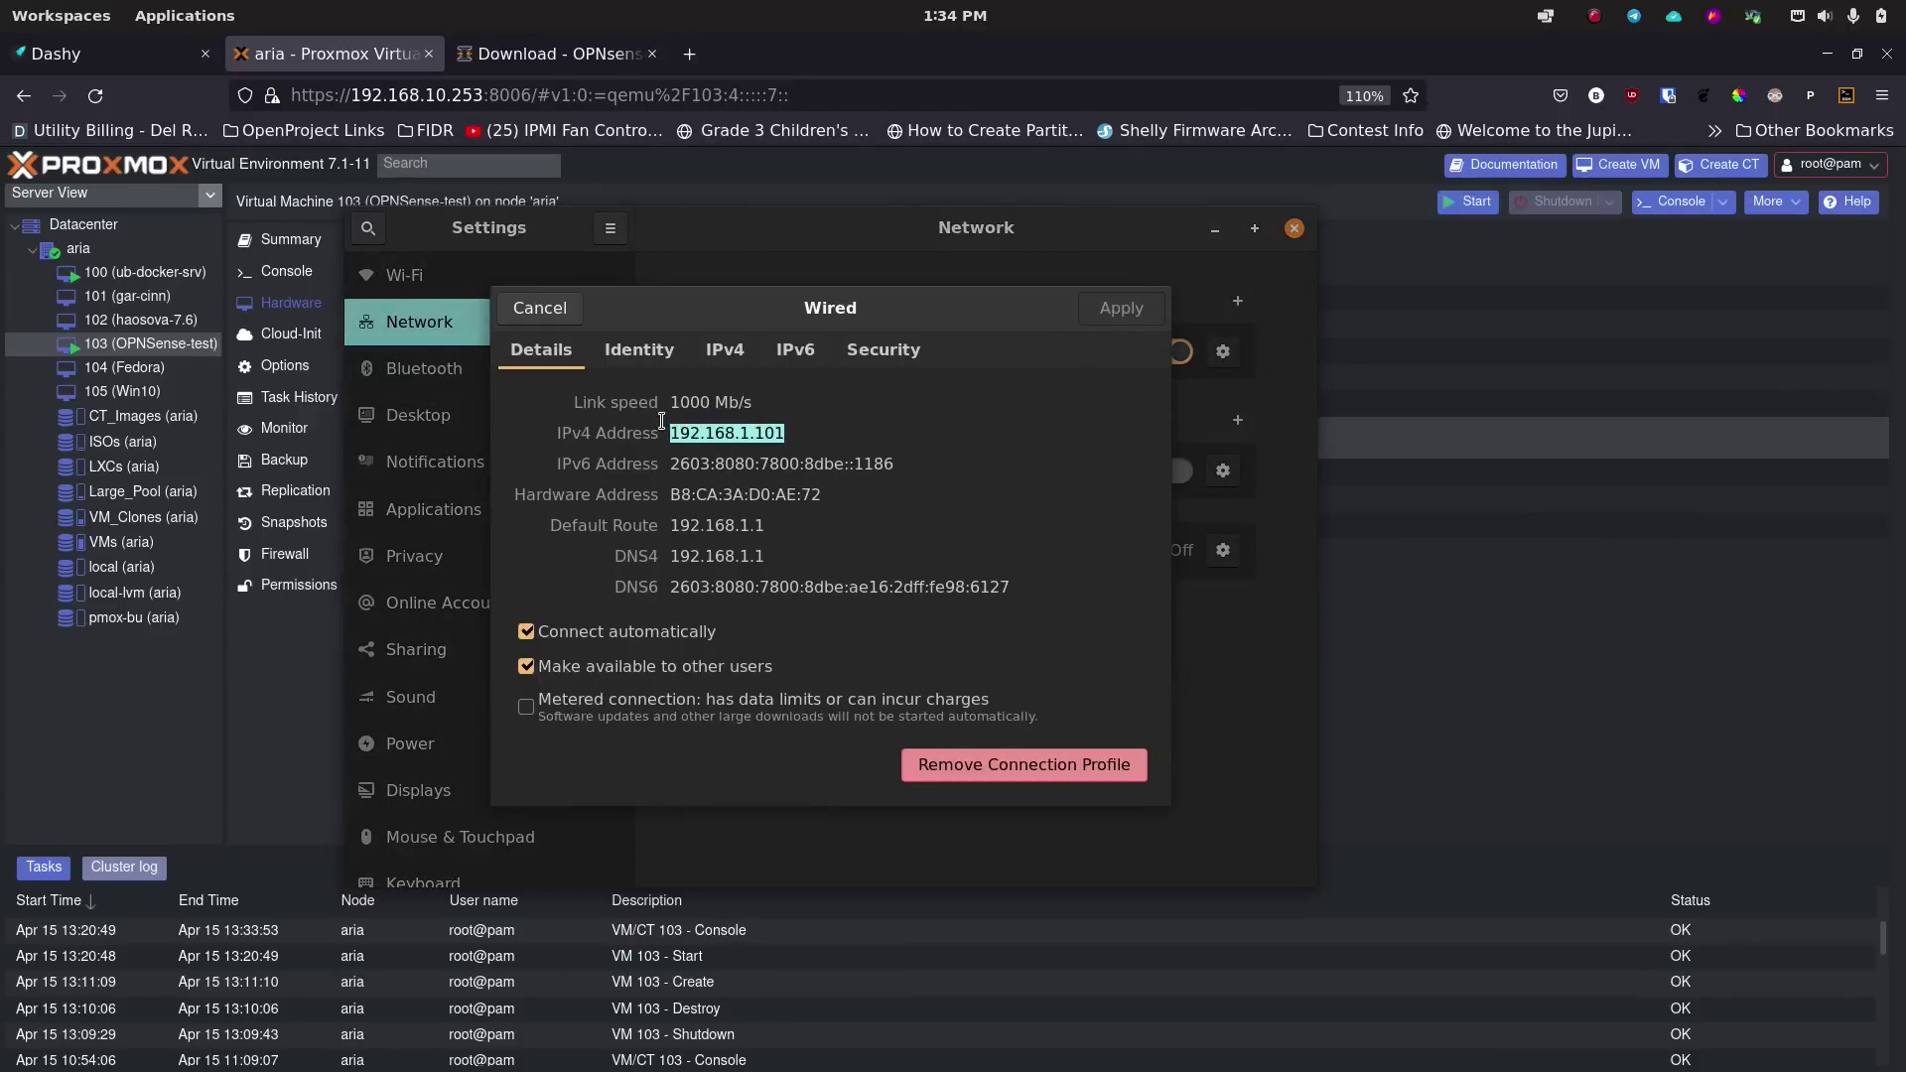
left_click(555, 309)
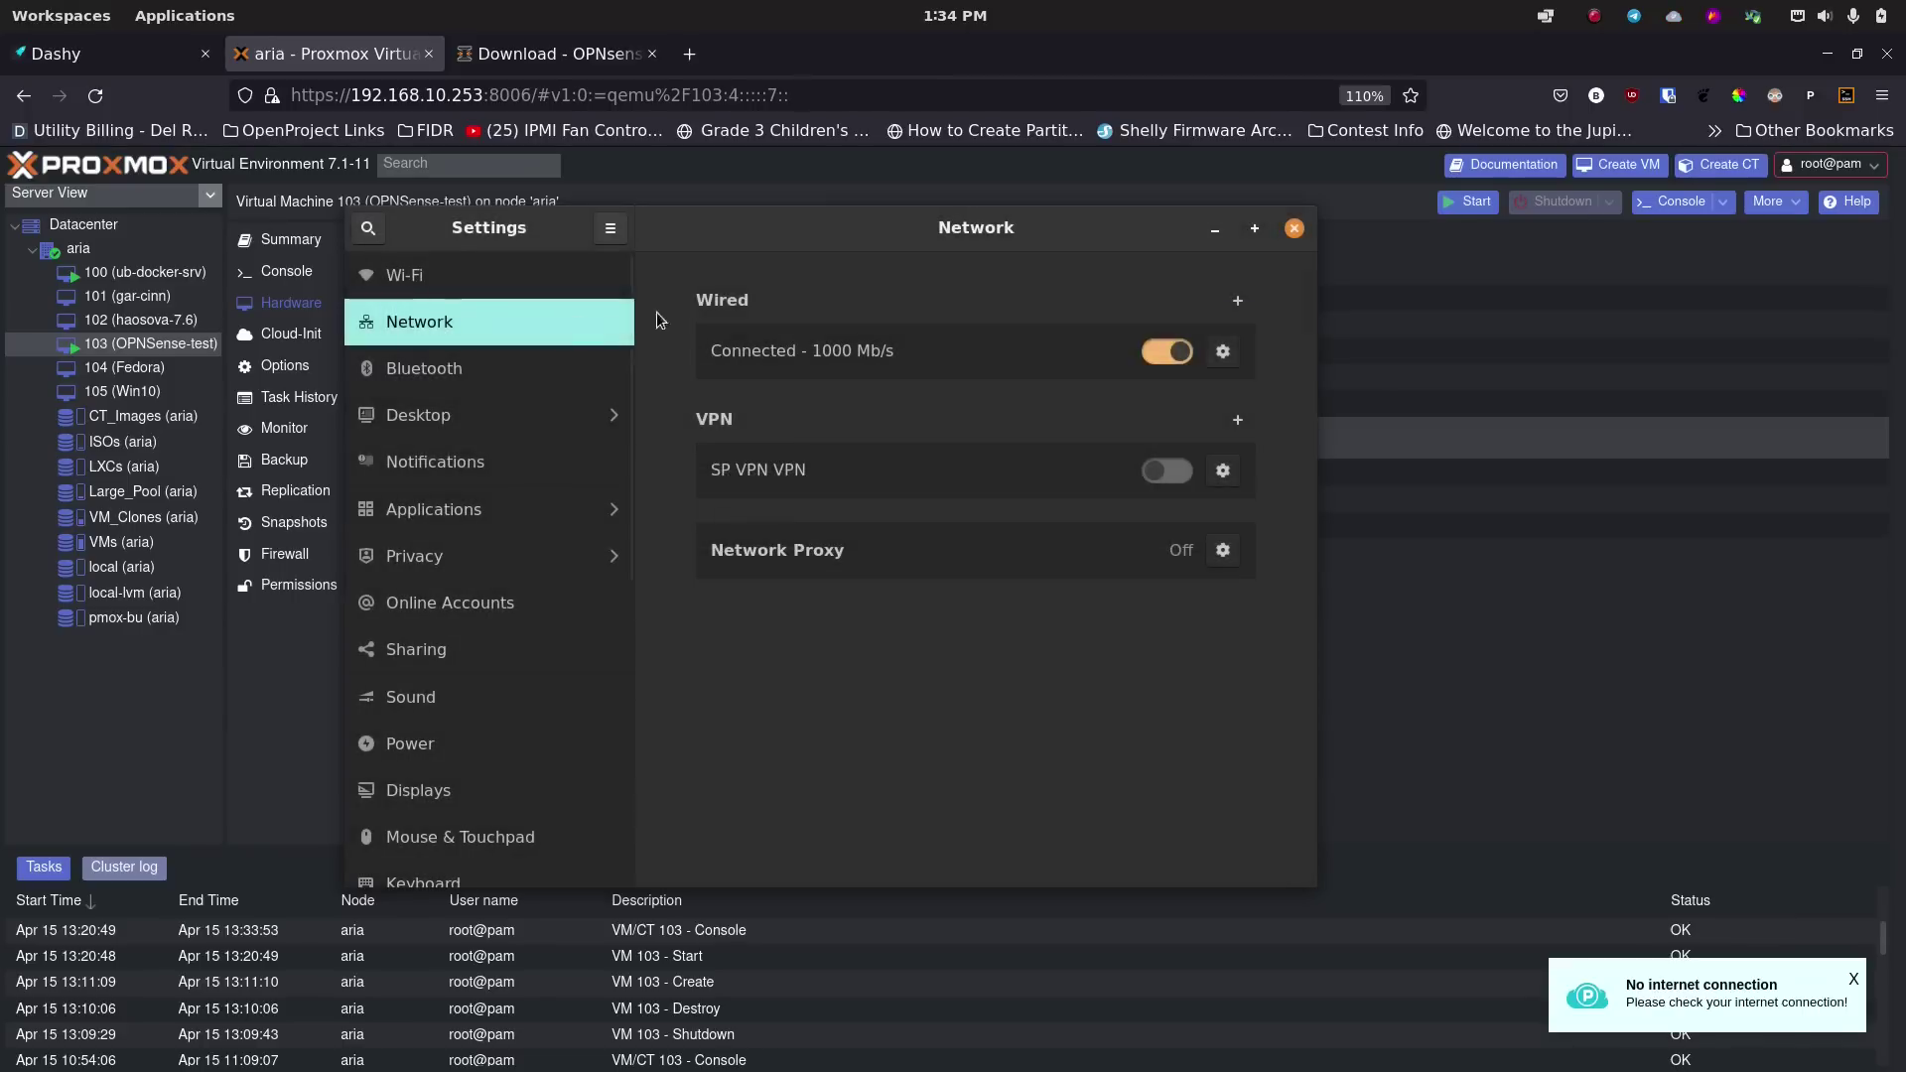
Open the OPNsense web interface at 192.168.1.100 in a new browser tab.
left_click(691, 55)
left_click(755, 96)
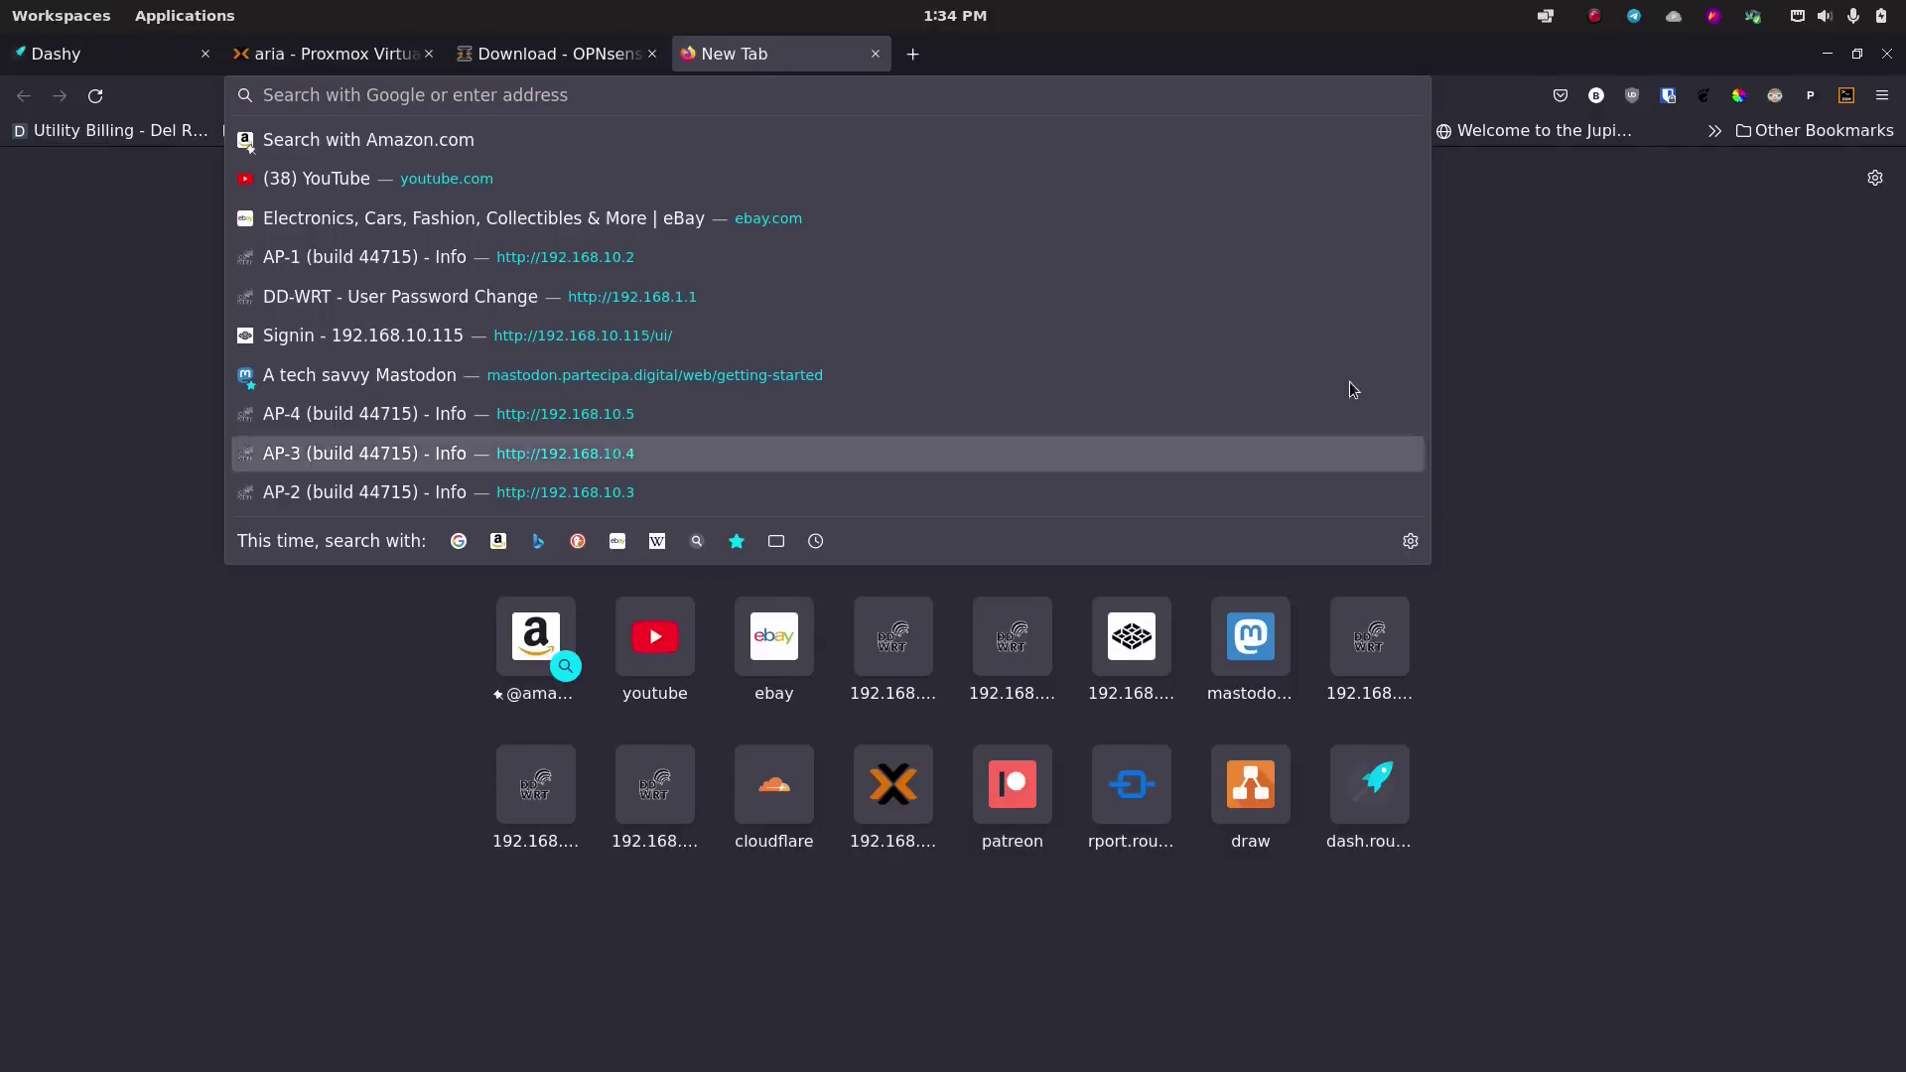
type("192.168.1.1")
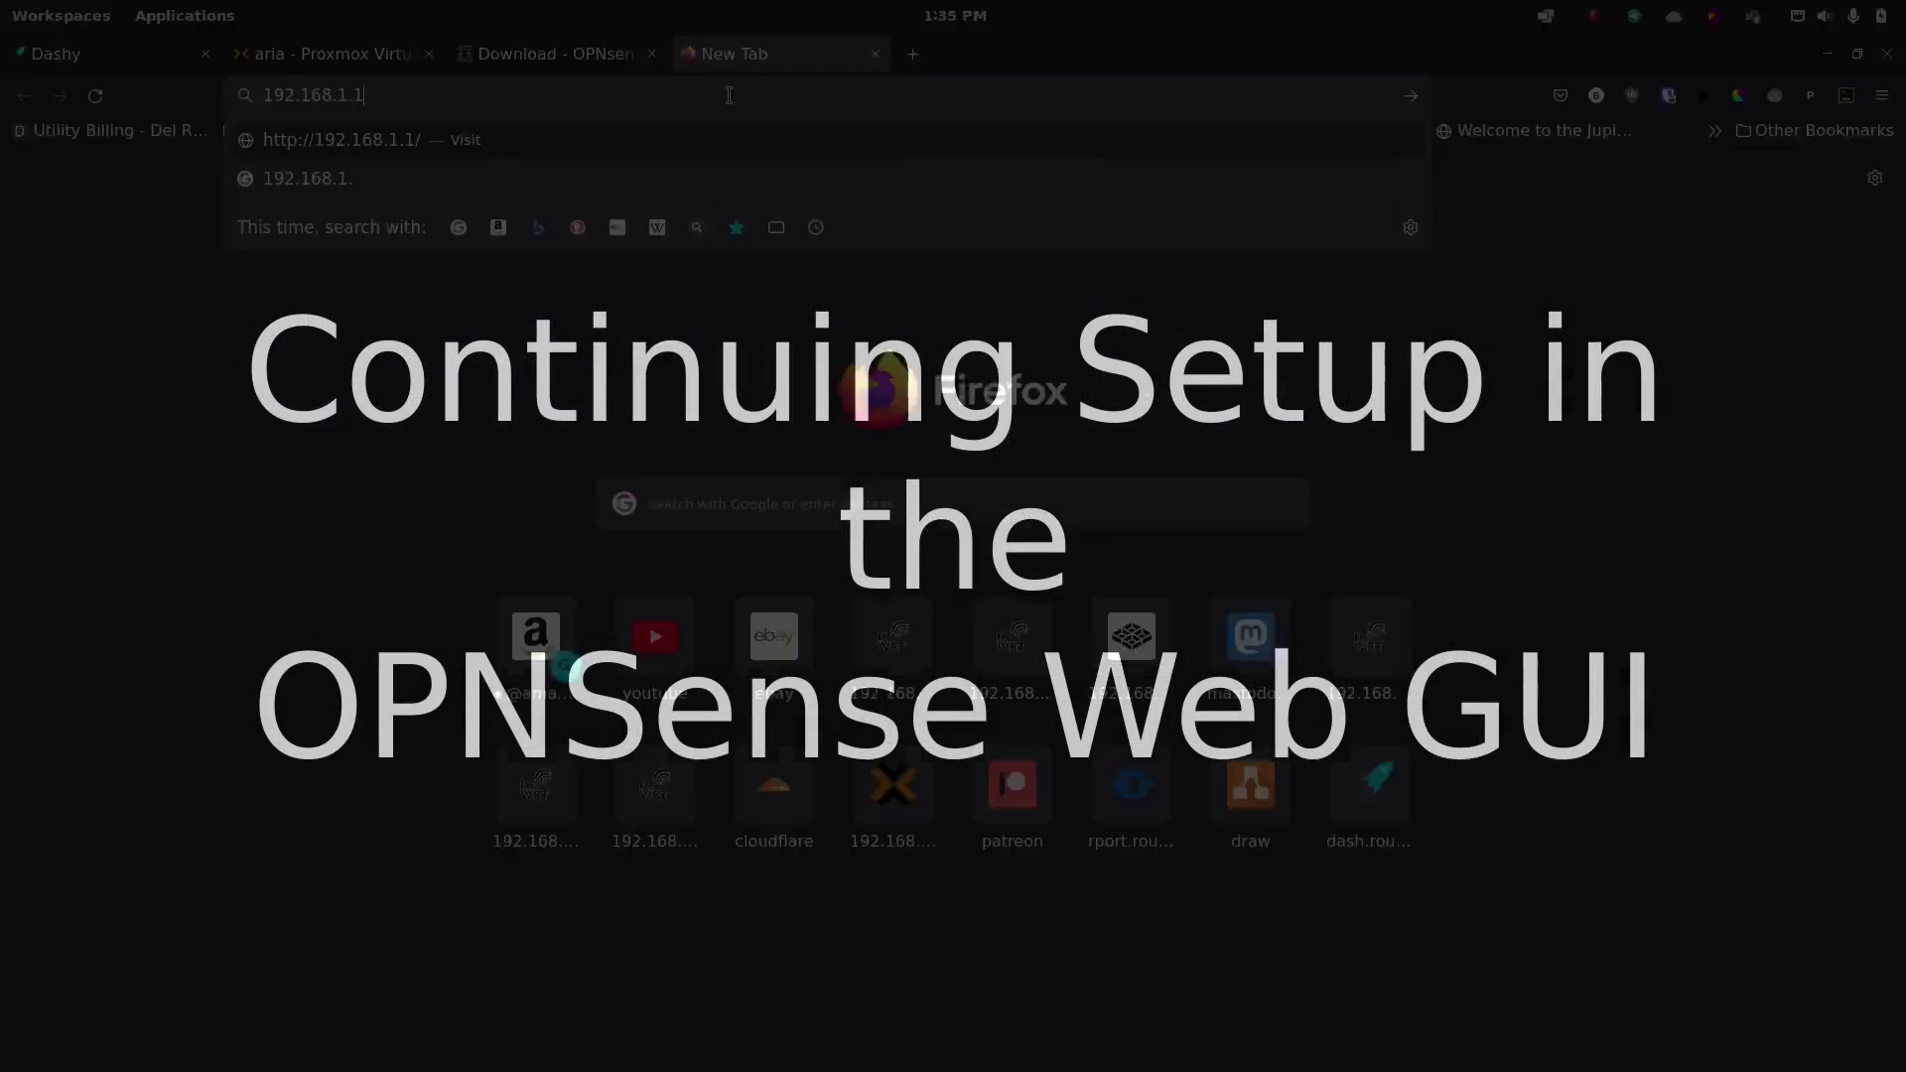
type("00")
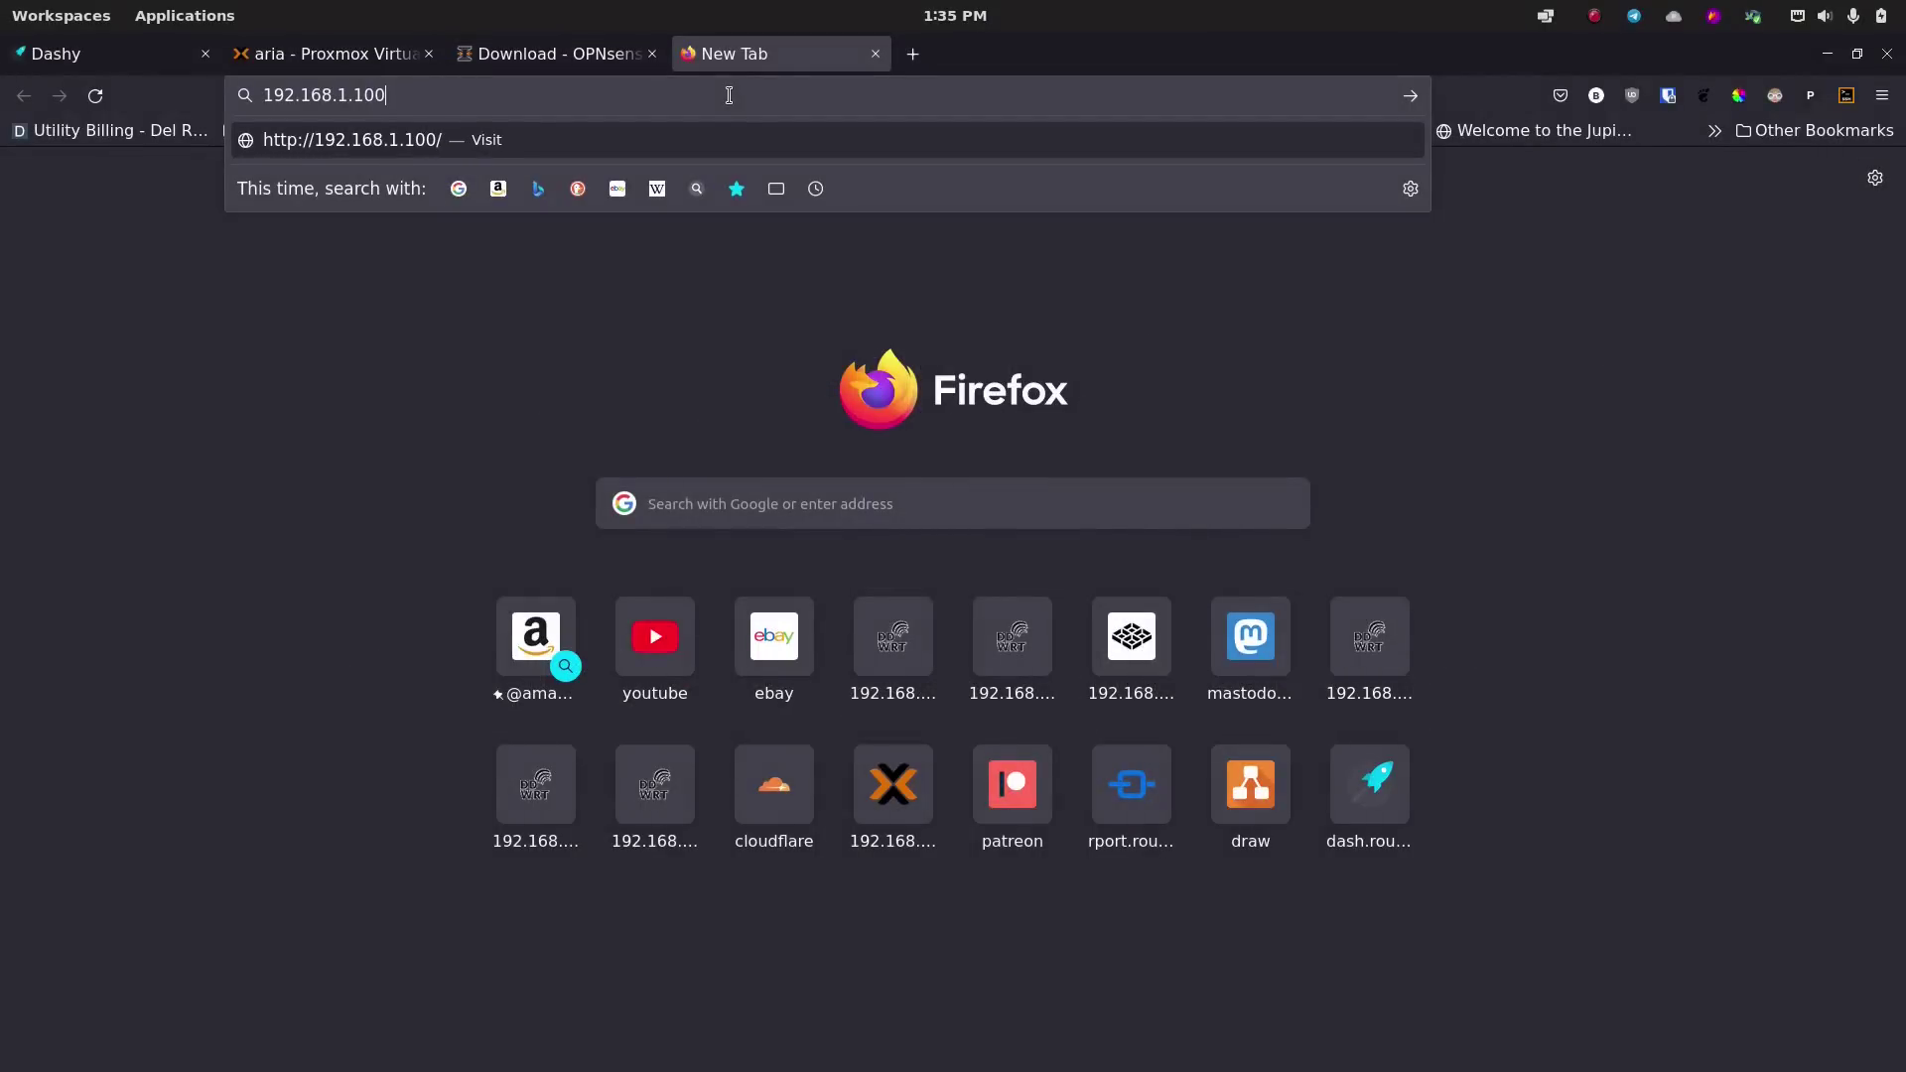
key("Return")
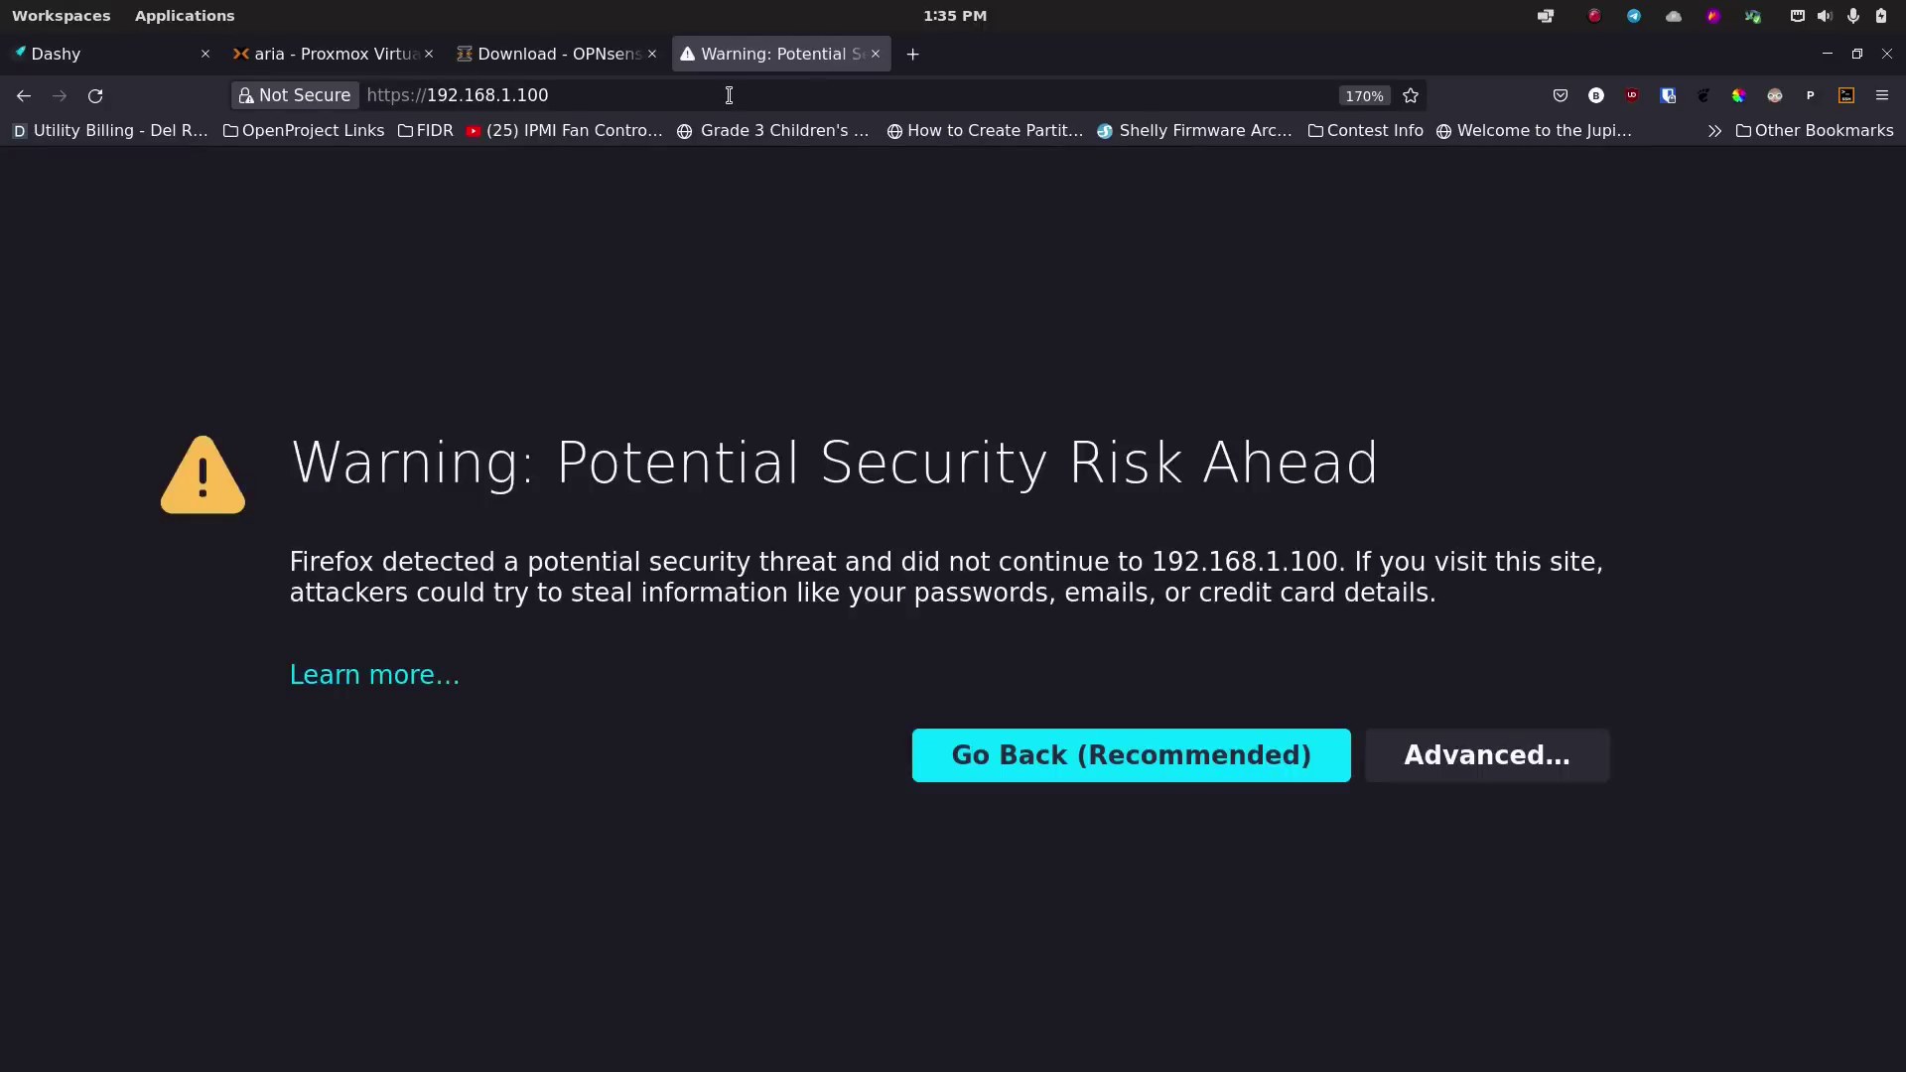
Accept the self-signed certificate risk for 192.168.1.100 and show the OPNsense login page at 140% zoom.
key("ctrl+minus")
key("ctrl+minus")
key("ctrl+minus")
key("ctrl+minus")
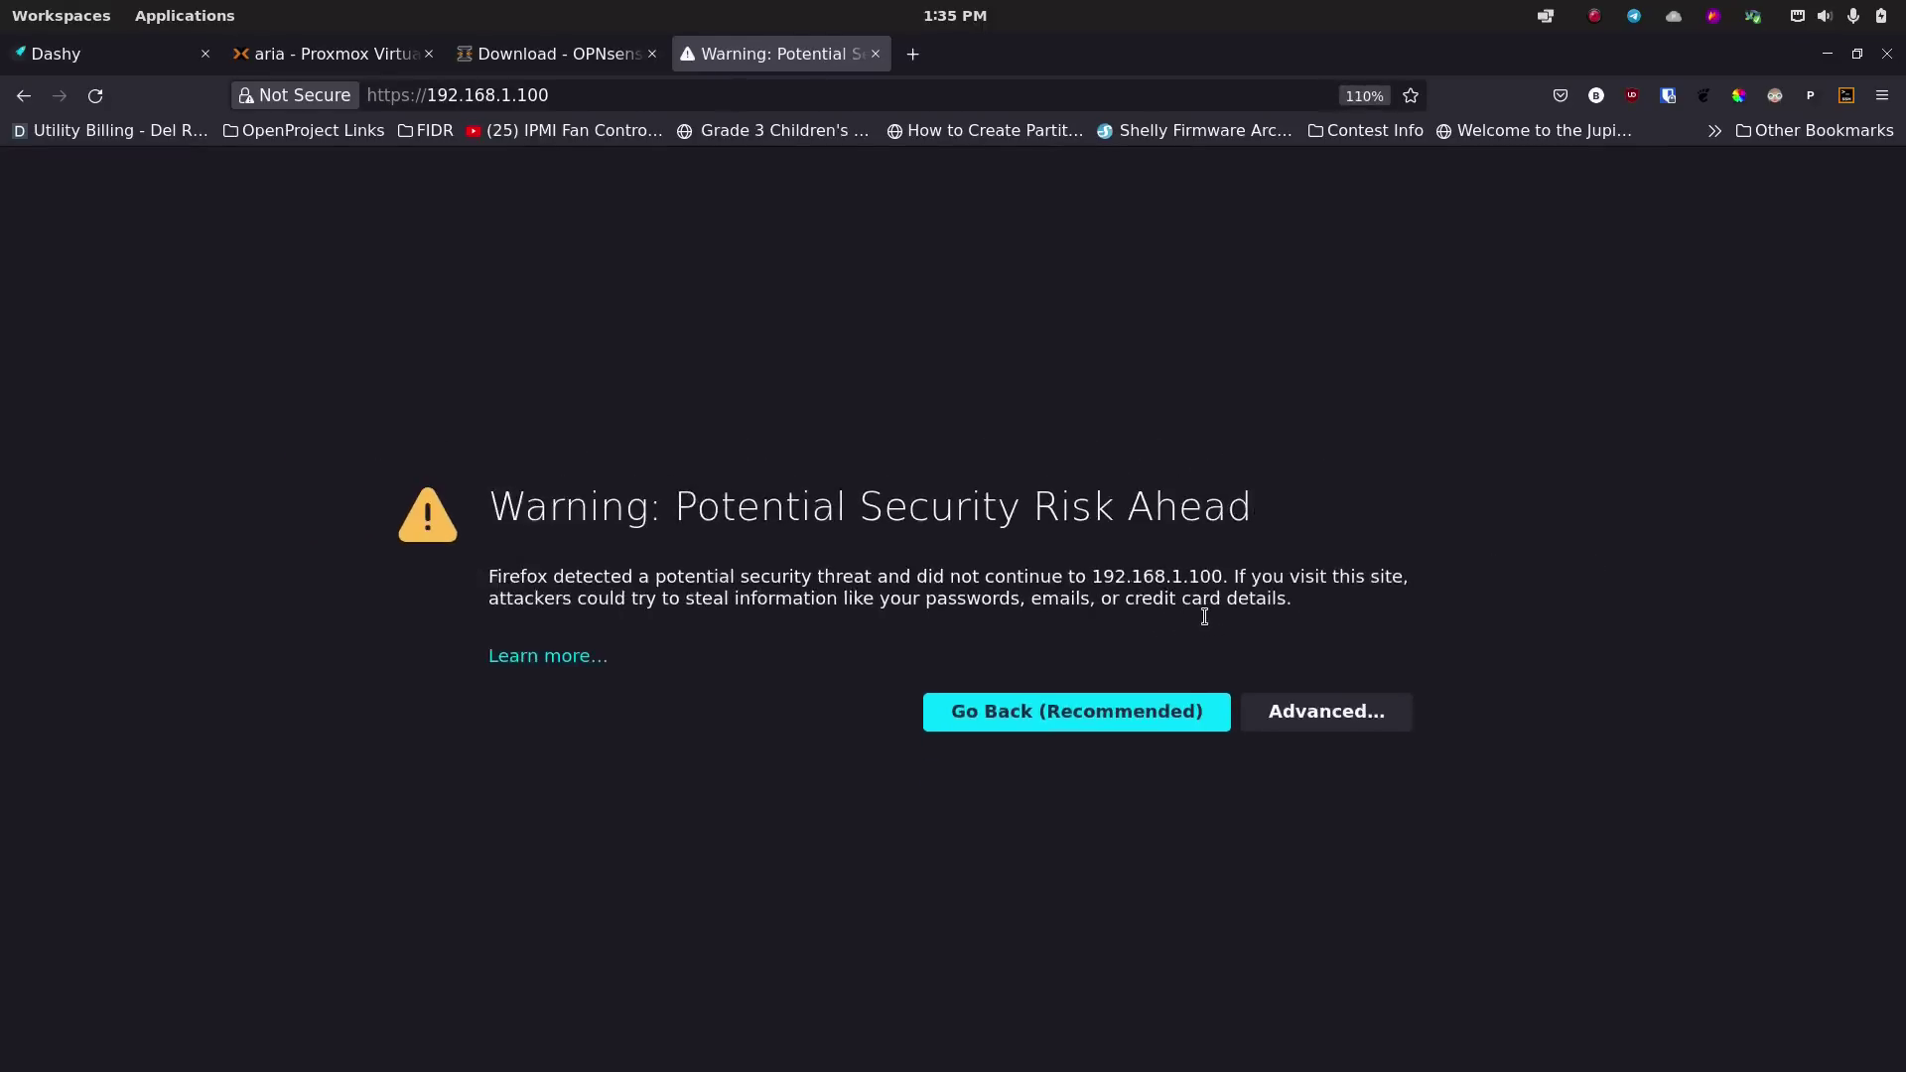
left_click(1291, 704)
scroll(1221, 854, "down", 1)
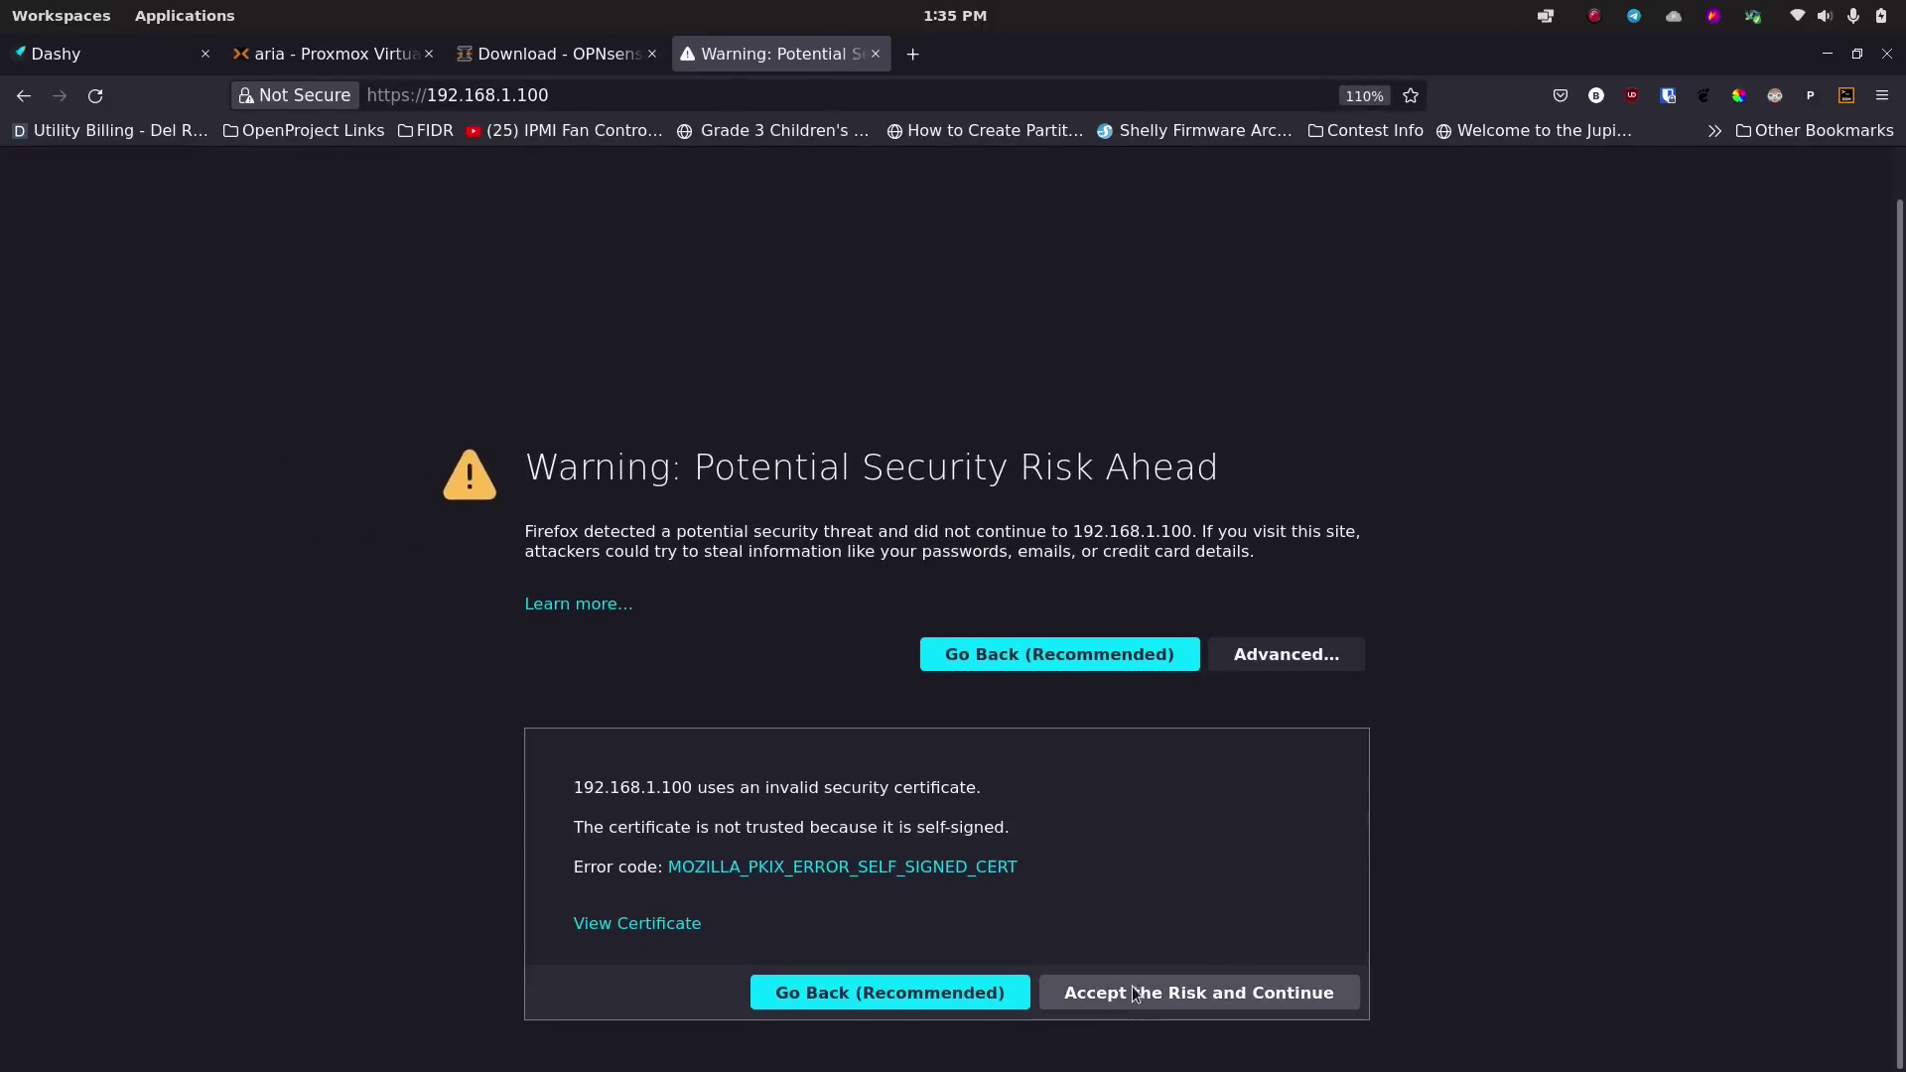
left_click(1128, 995)
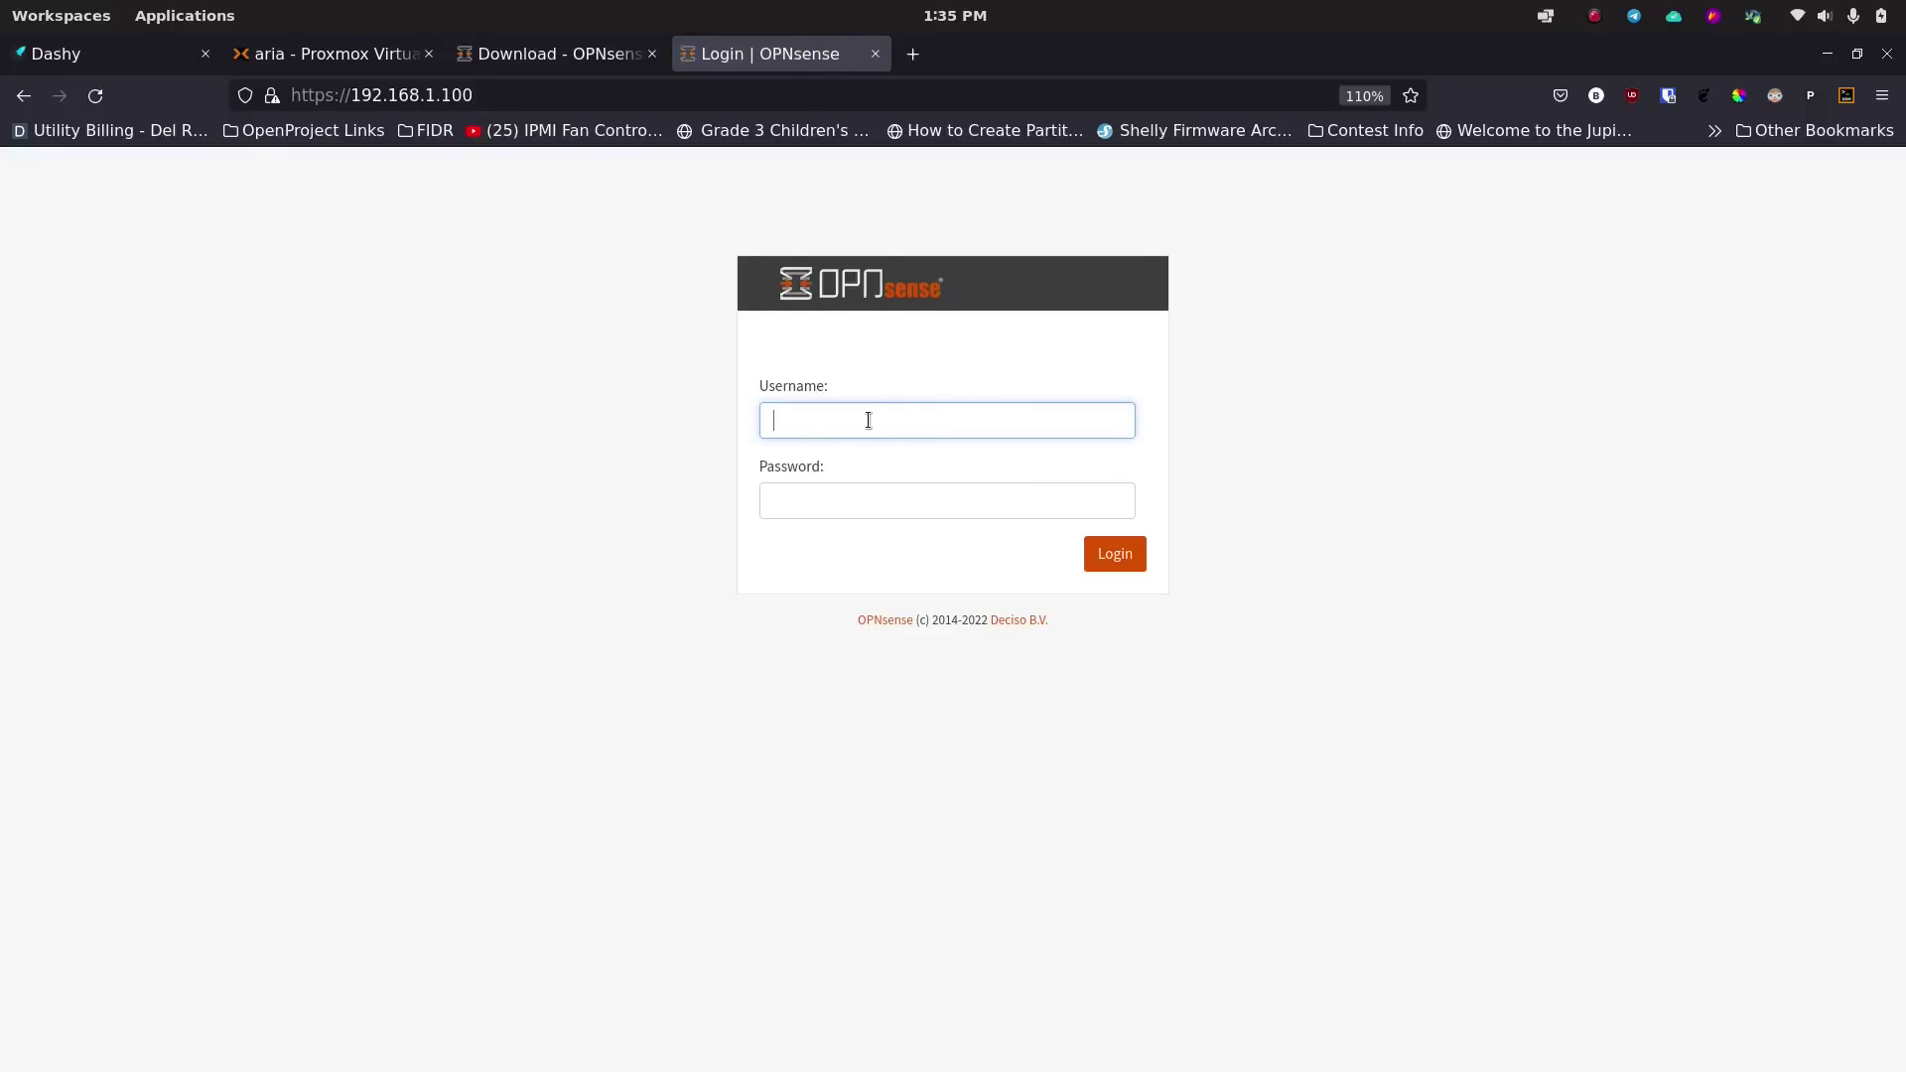
key("ctrl+plus")
key("ctrl+plus")
key("ctrl+plus")
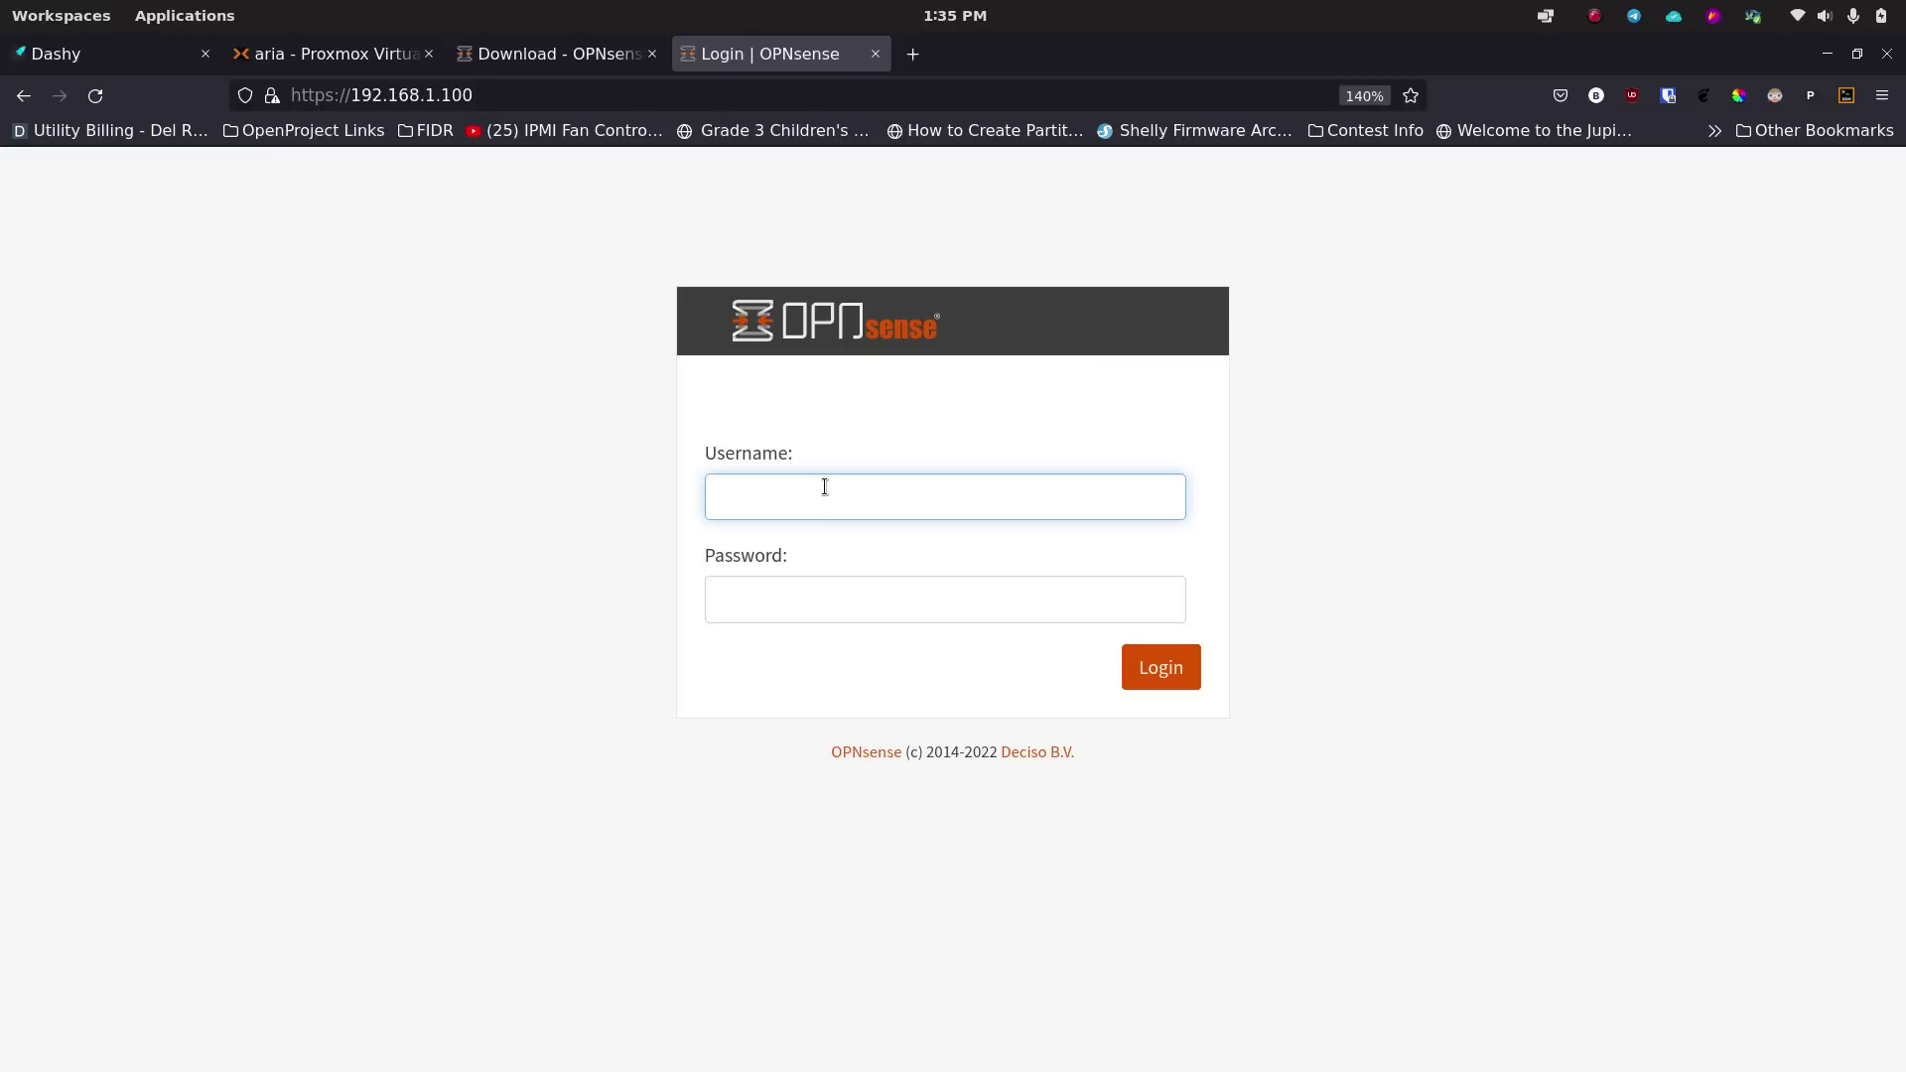
Log in to the OPNsense web interface as root with the account password.
type("root")
key("Tab")
type("**********")
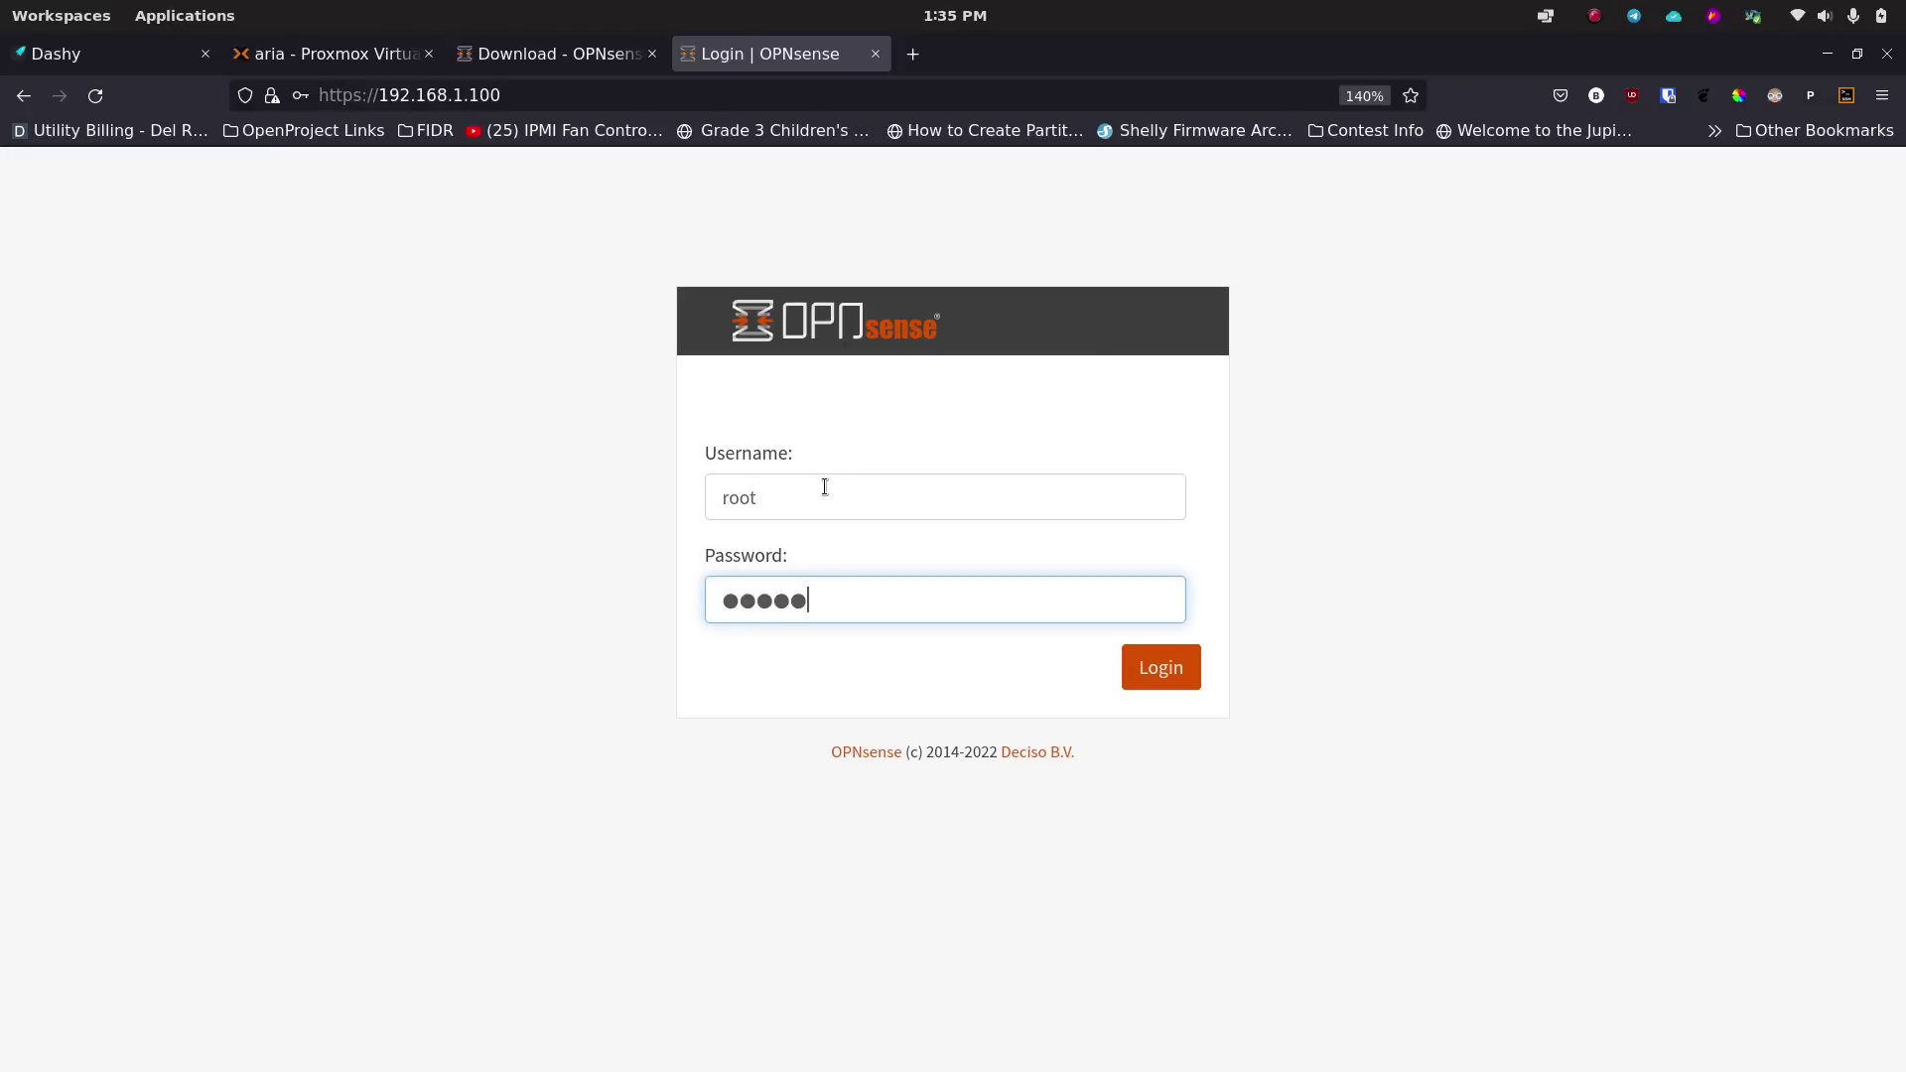
key("Return")
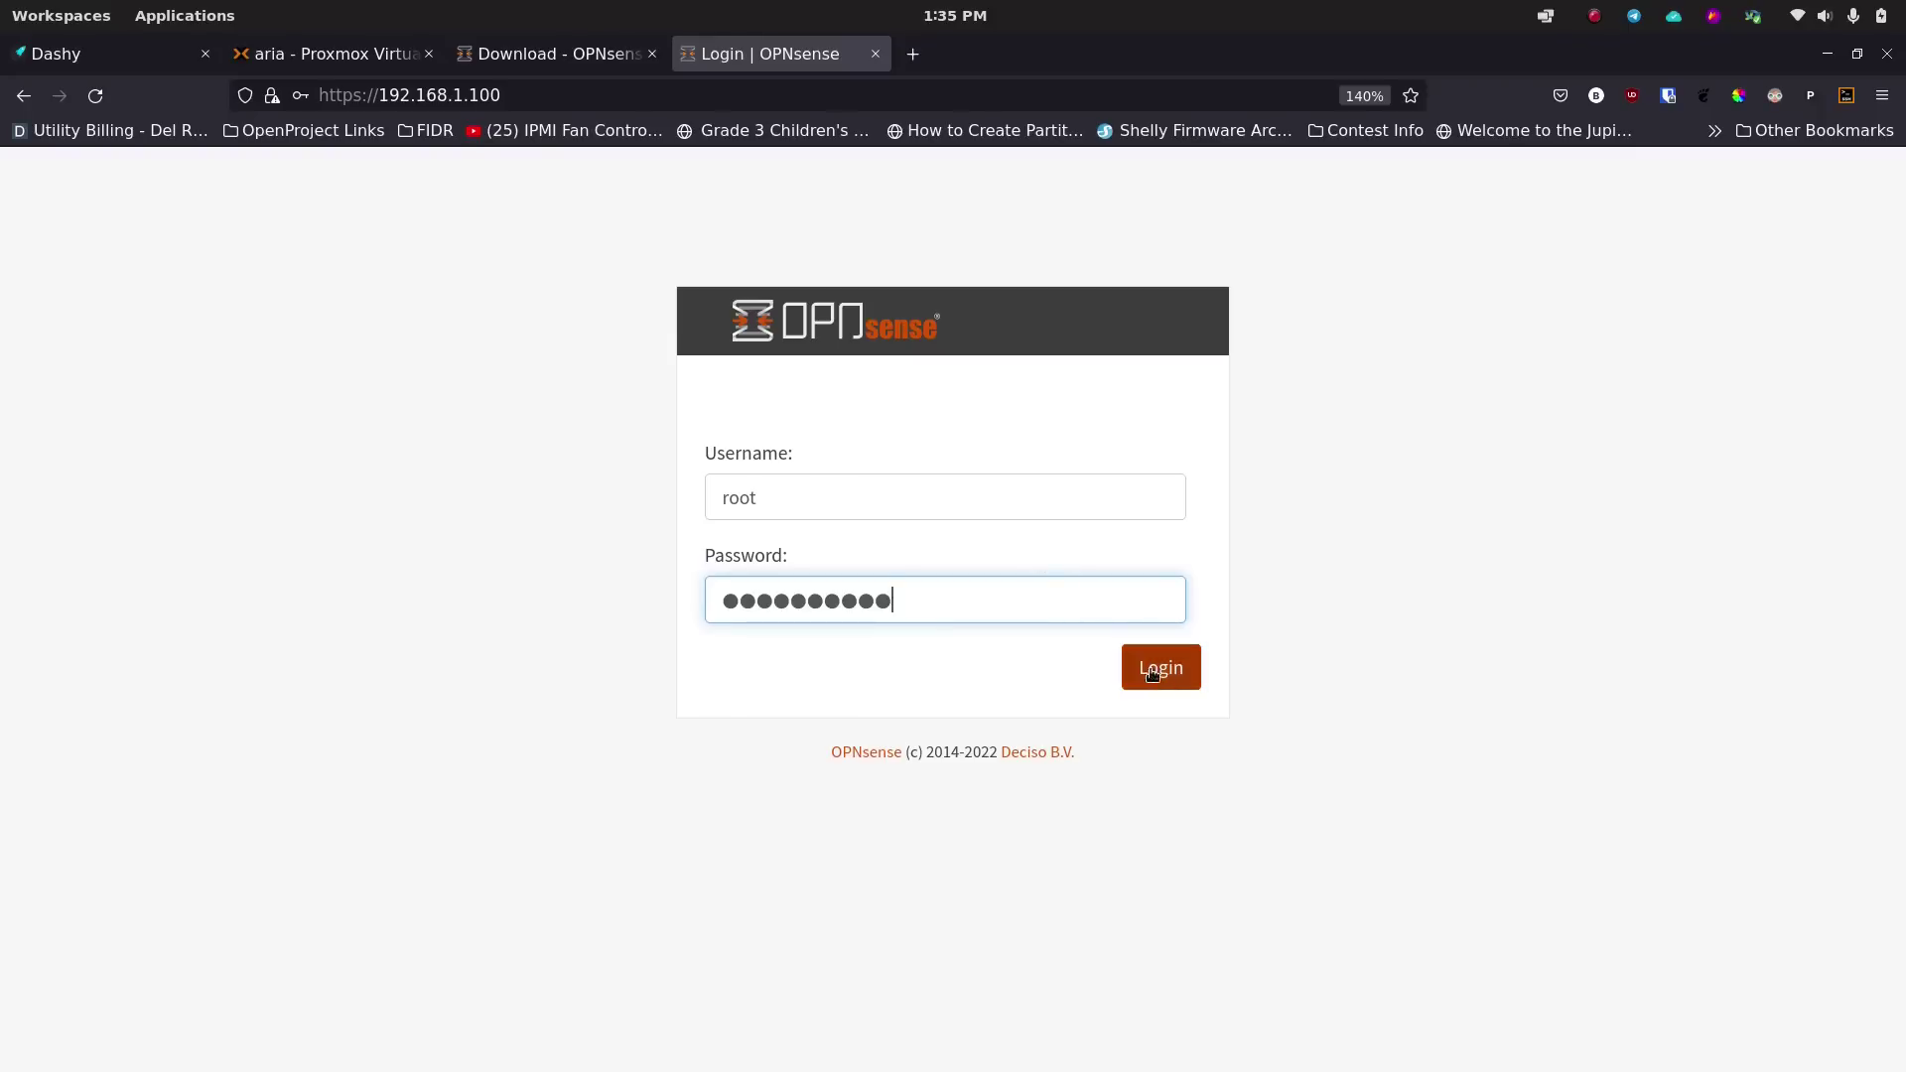
left_click(609, 359)
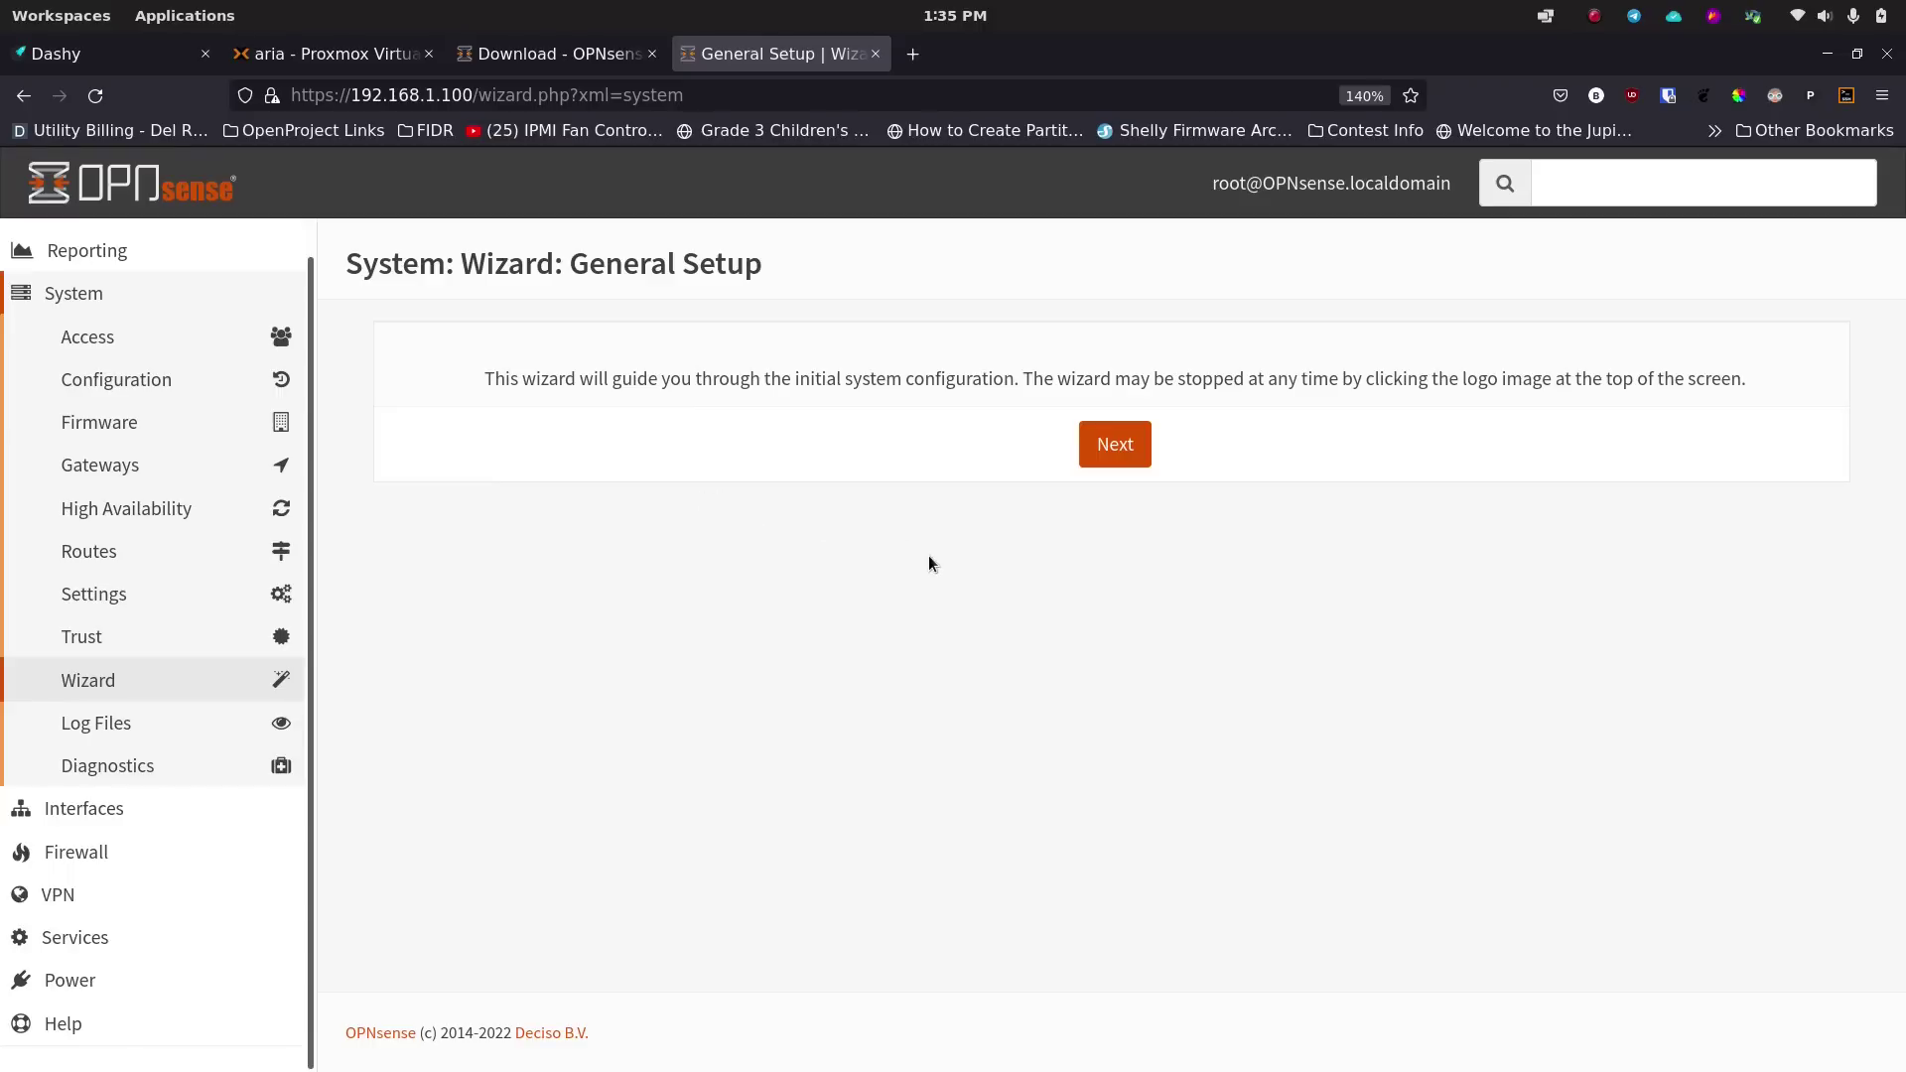
Enlarge the page to 180% zoom and start the setup wizard, continuing to its General Information page.
key("ctrl+plus")
key("ctrl+plus")
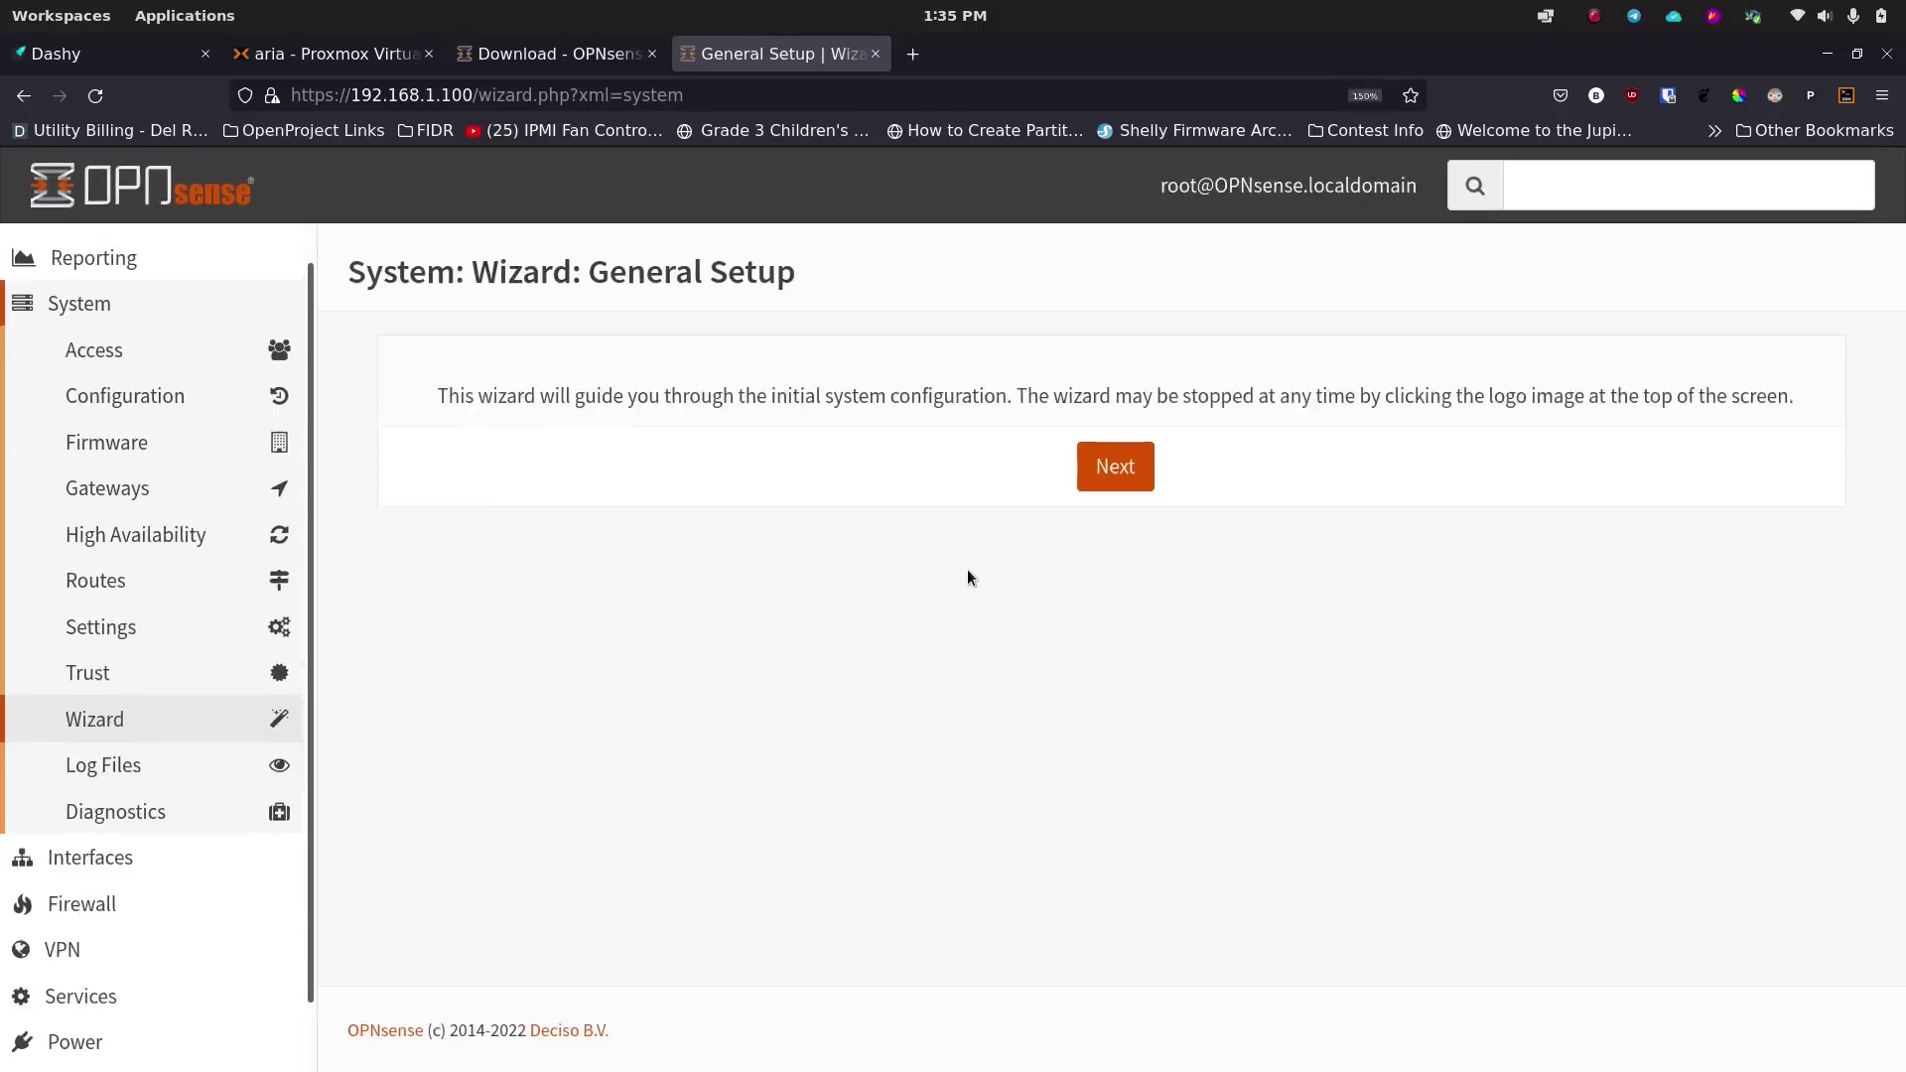
key("ctrl+plus")
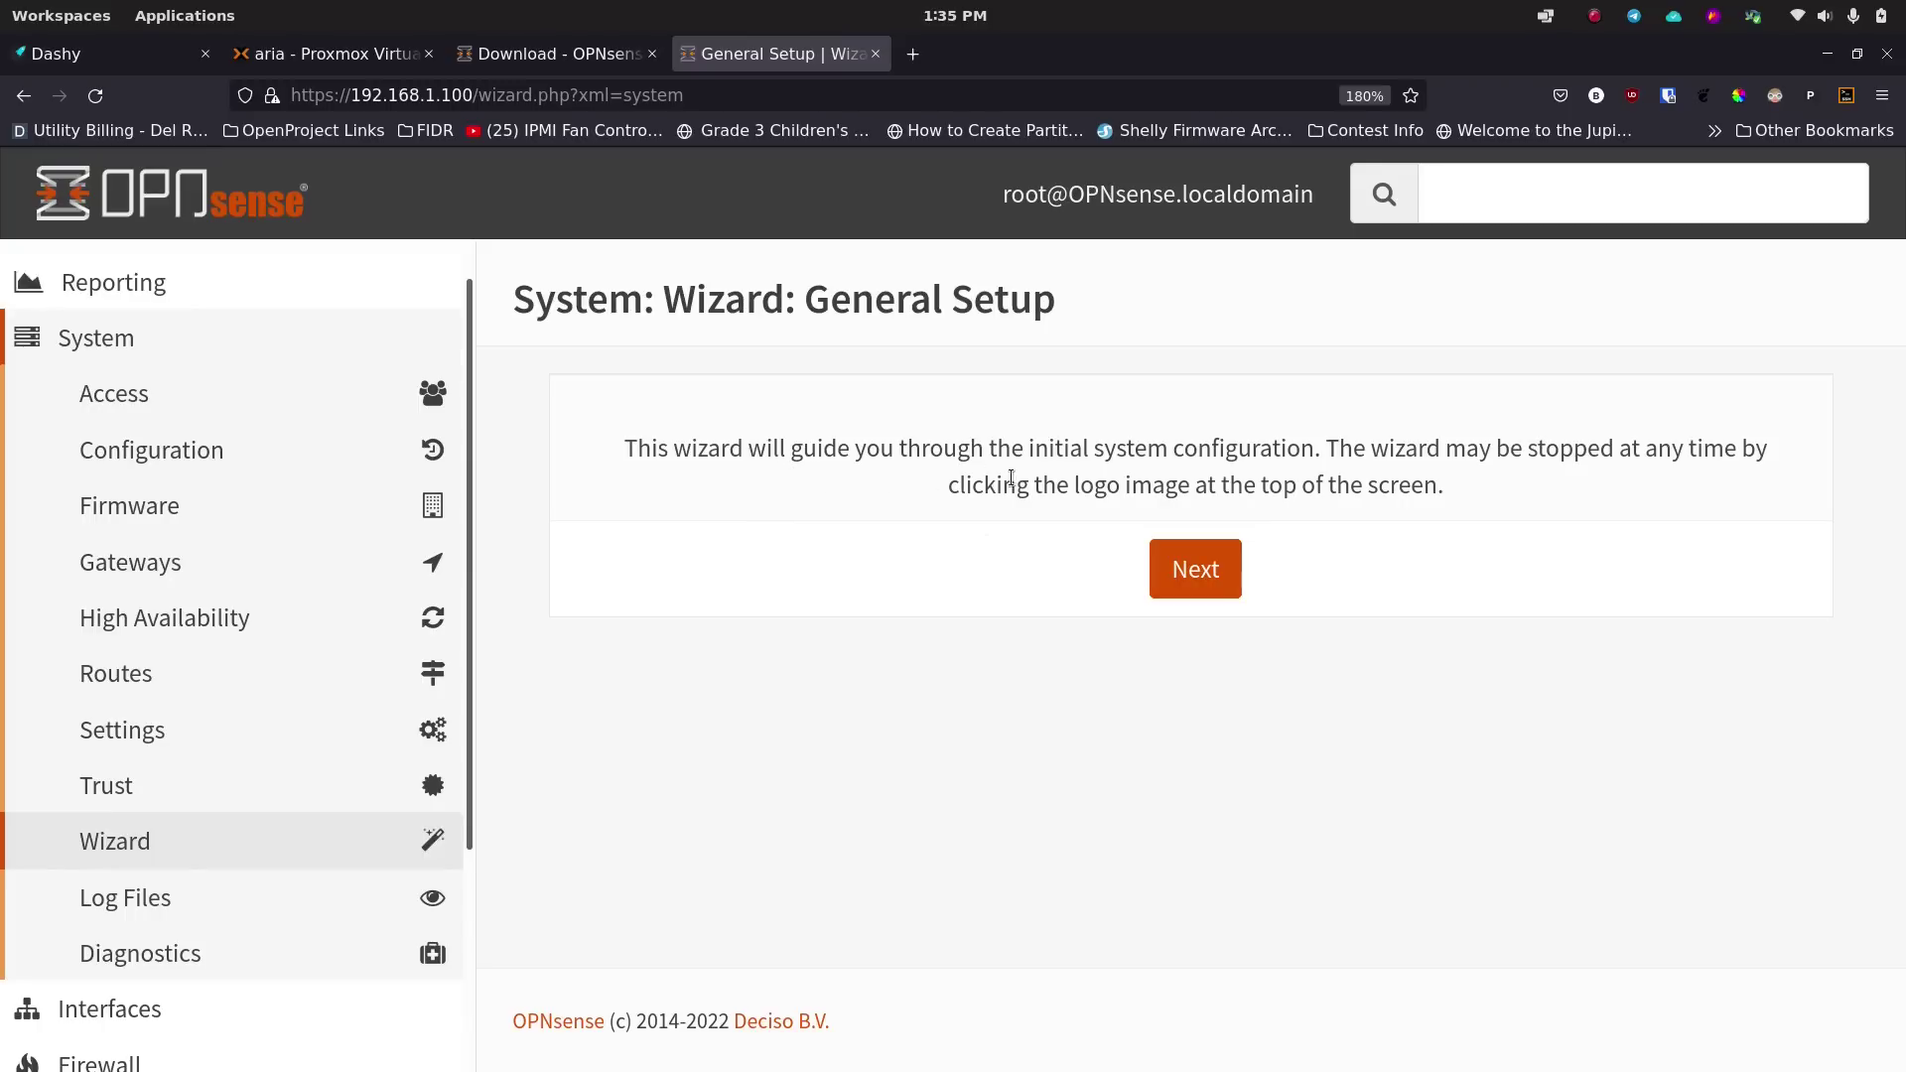
left_click(1196, 569)
scroll(794, 551, "up", 3)
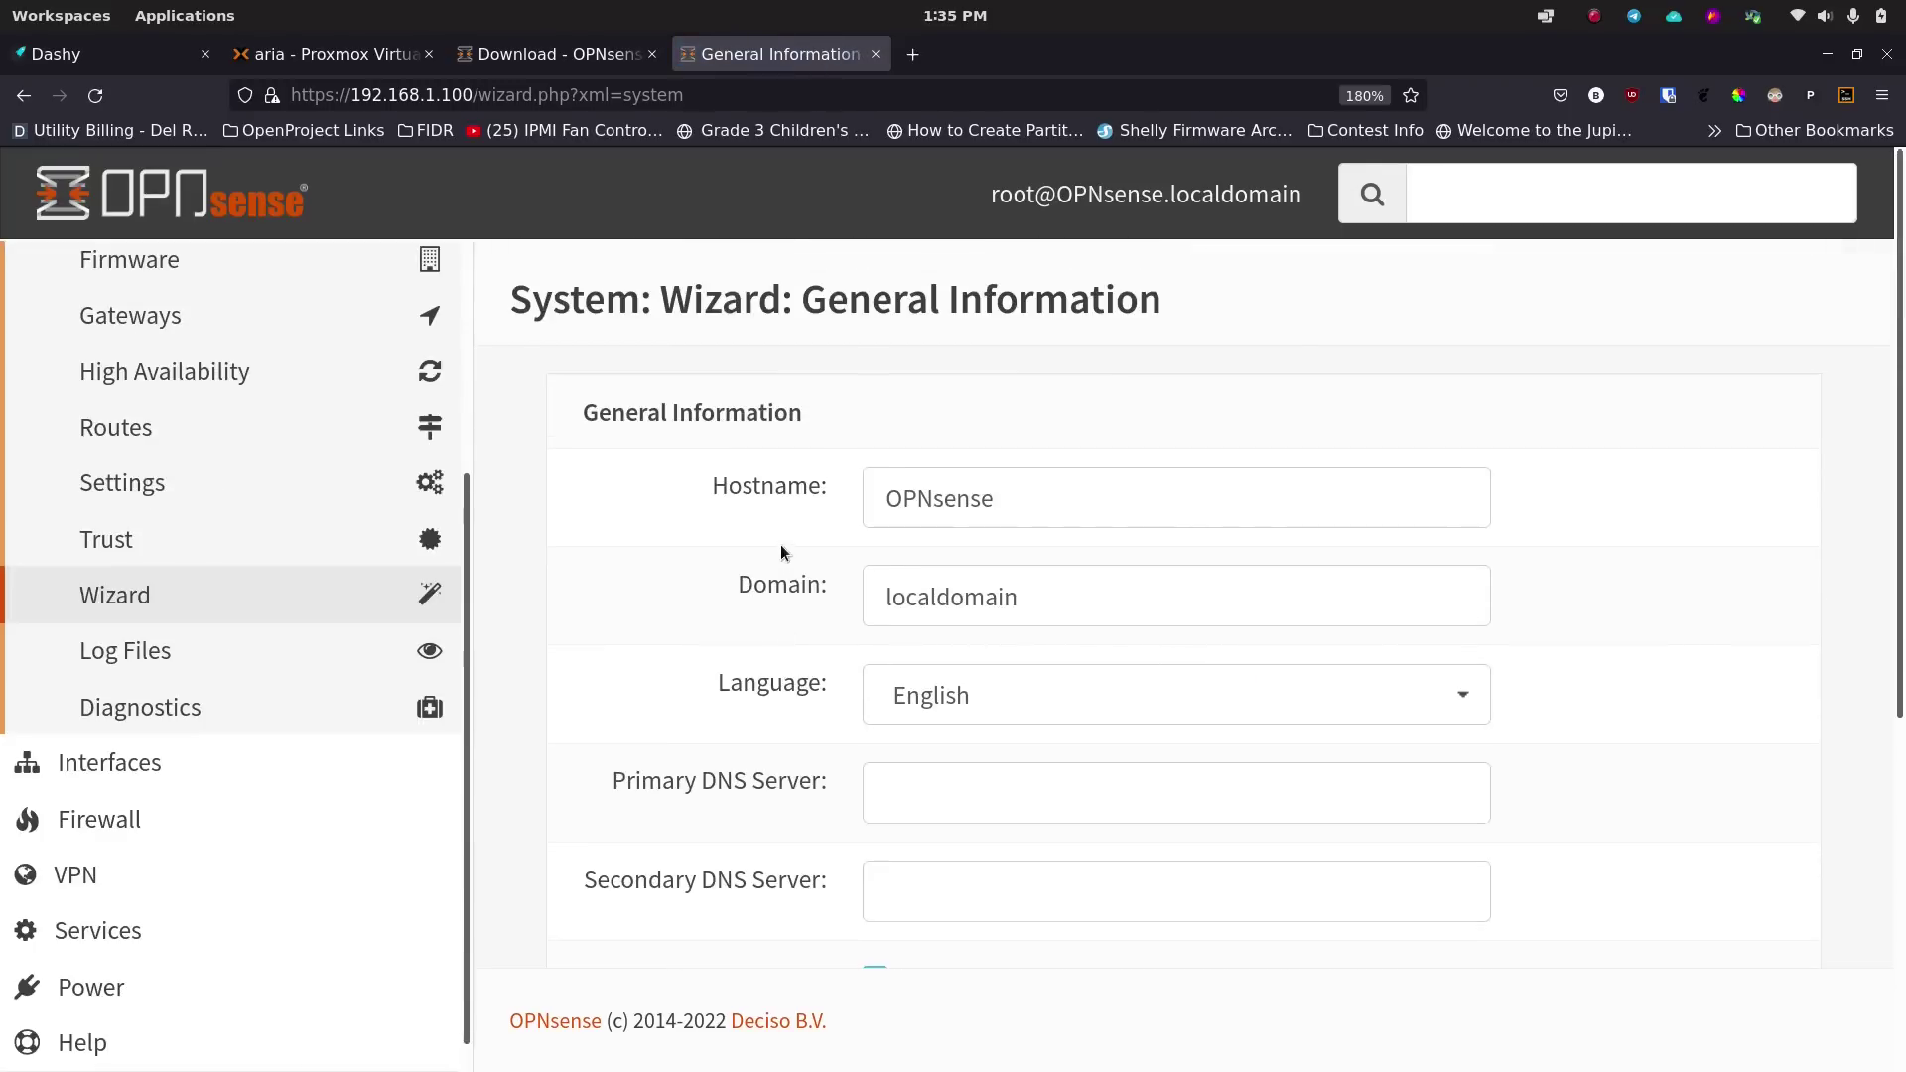
Replace the default hostname on the General Information page with myhomerouter.
left_click(1029, 501)
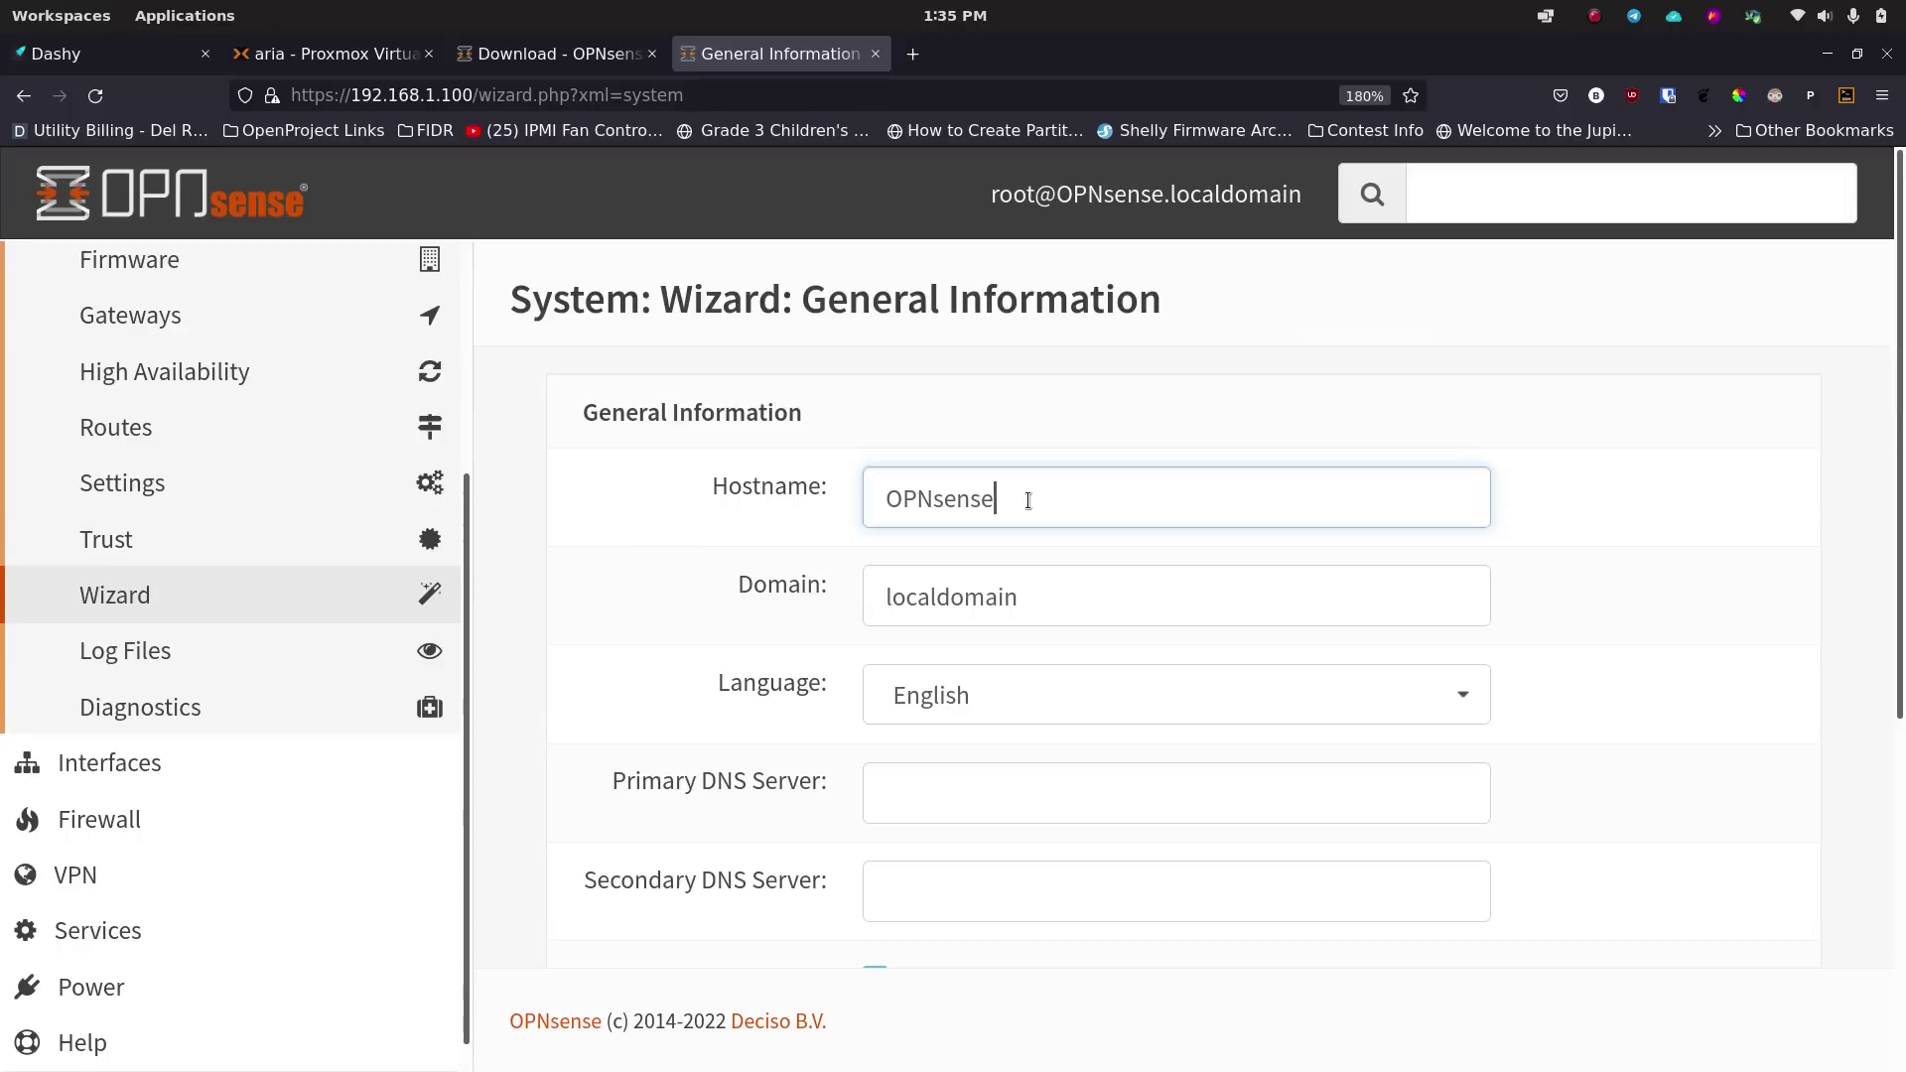
key("ctrl+a")
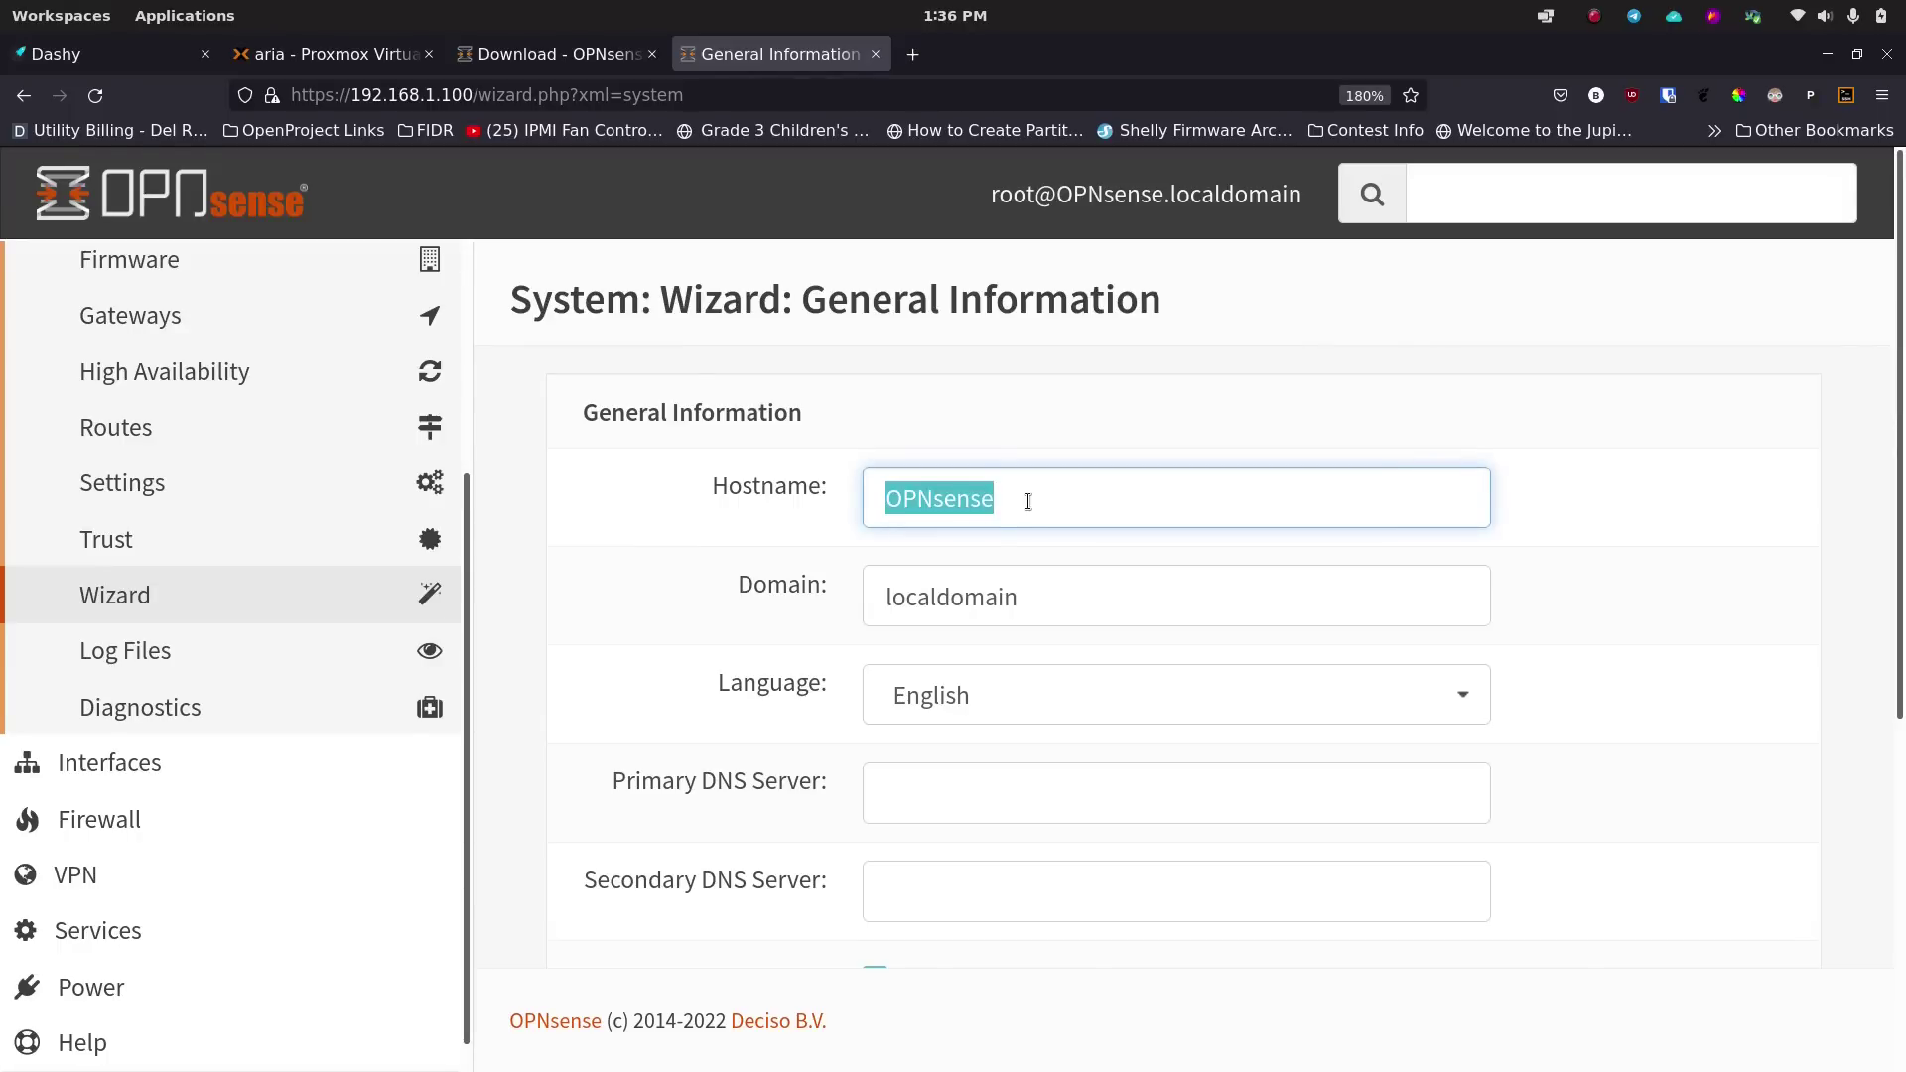
type("myhome")
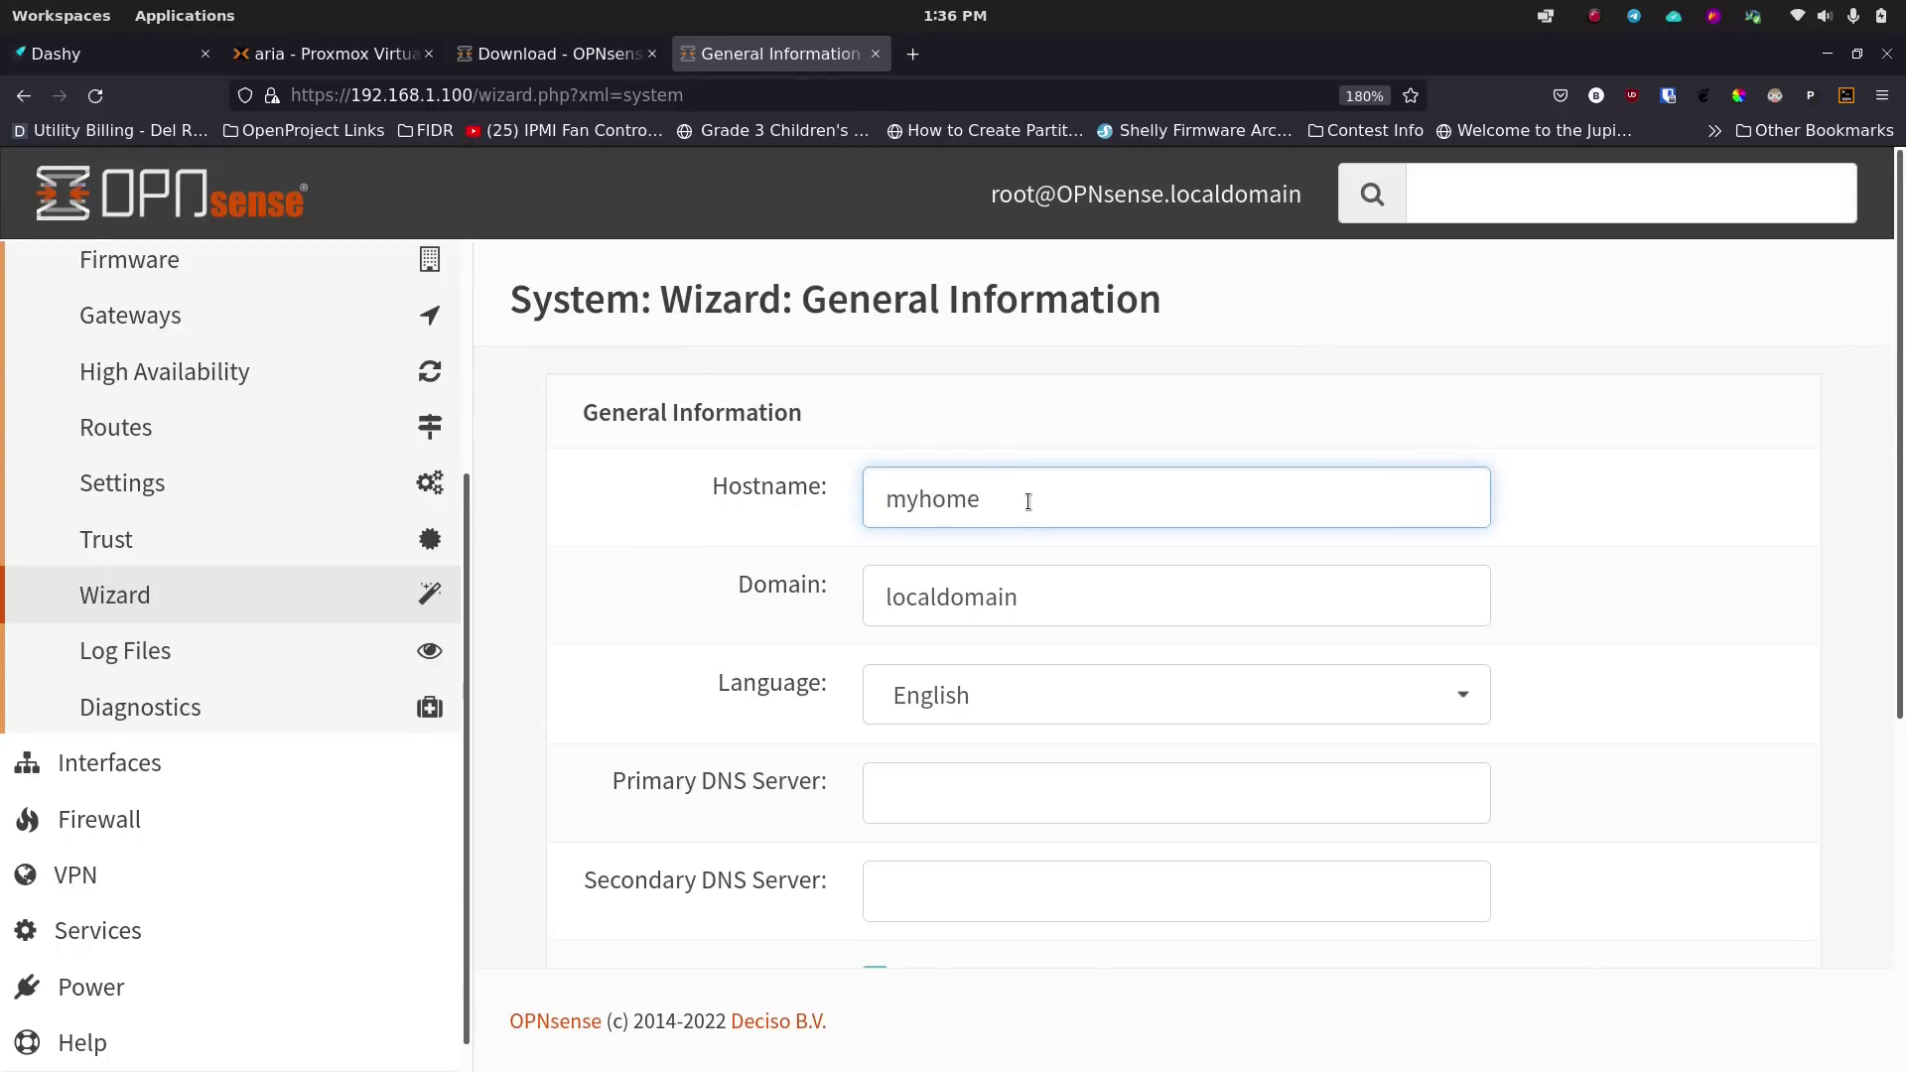
type("router")
Try a first name in place of the hostname, and restore myhomerouter.
key("BackSpace")
key("BackSpace")
key("BackSpace")
key("BackSpace")
key("BackSpace")
key("BackSpace")
key("BackSpace")
key("BackSpace")
key("BackSpace")
key("BackSpace")
key("BackSpace")
key("BackSpace")
type("brian")
key("BackSpace")
key("BackSpace")
key("BackSpace")
key("BackSpace")
key("BackSpace")
type("myhomerouter")
key("Tab")
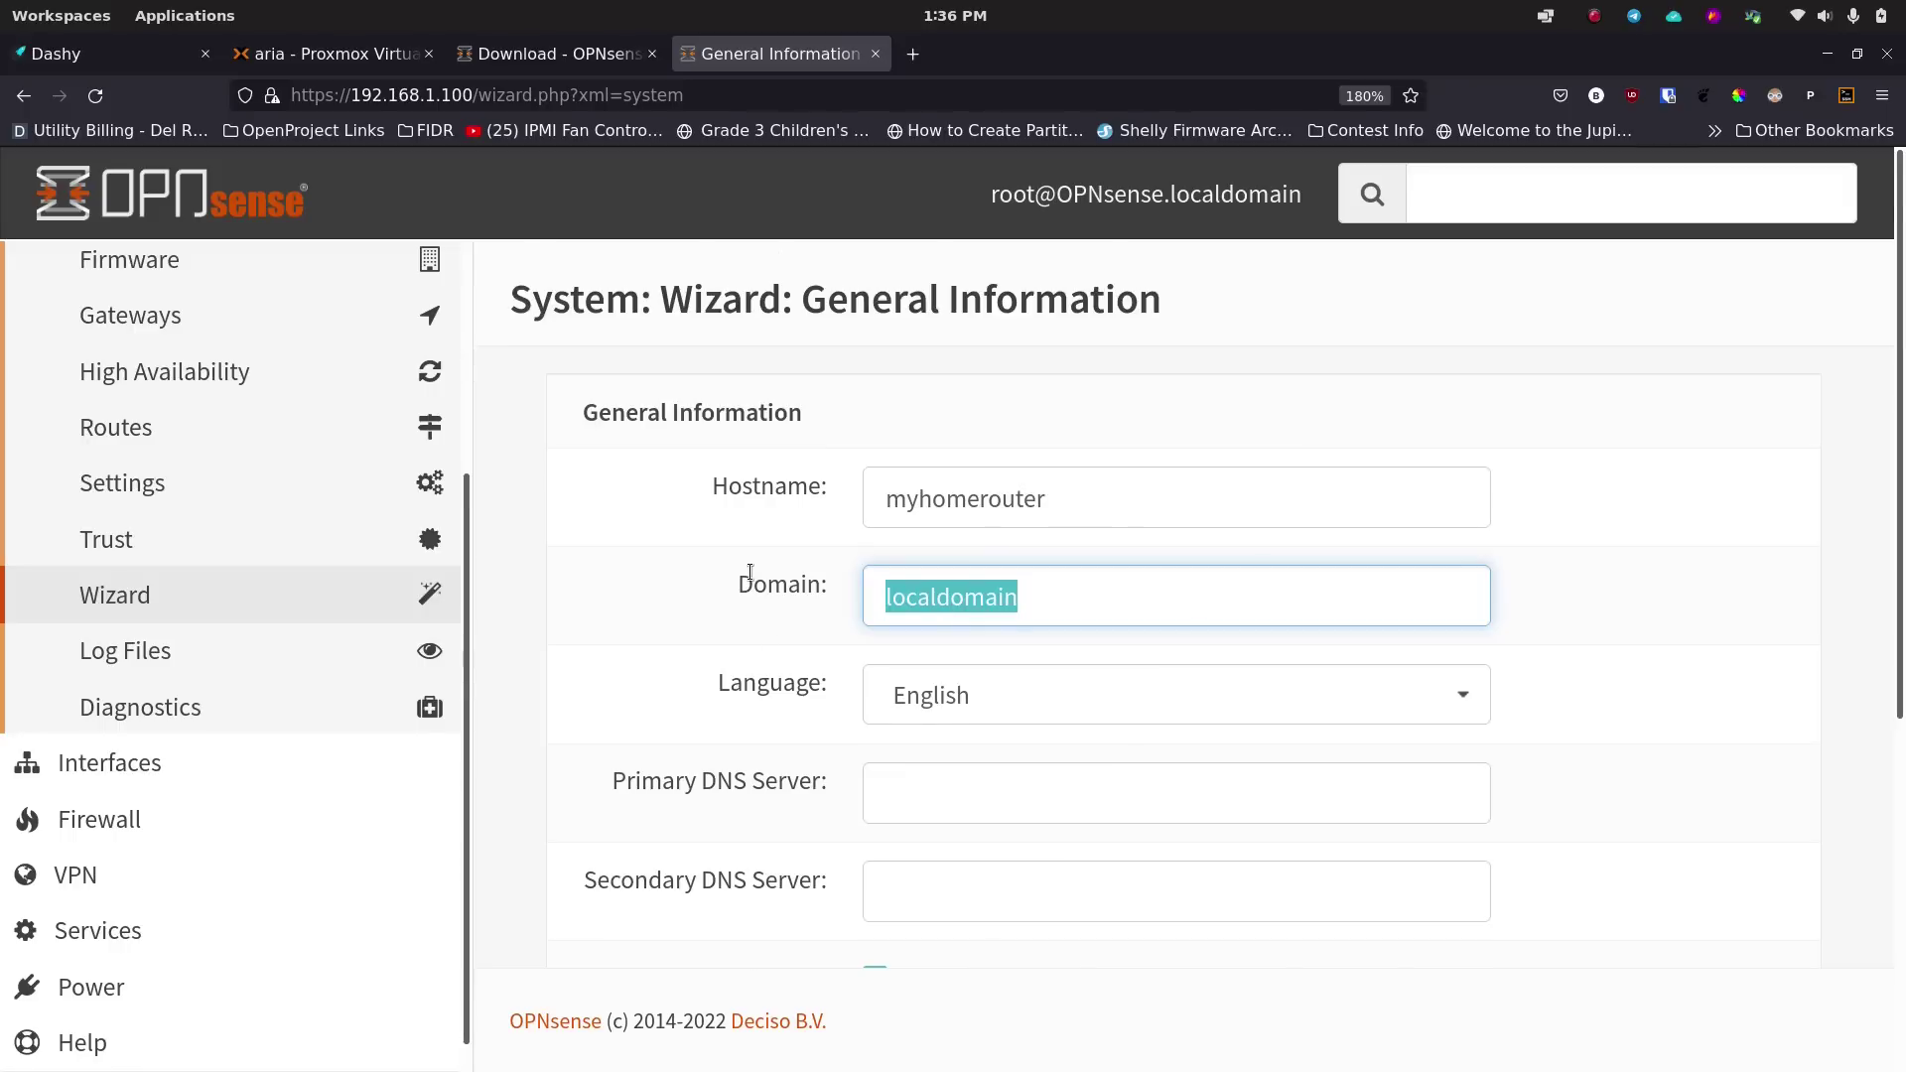
Review the General Information settings and the available languages, keeping English.
scroll(764, 556, "down", 4)
scroll(788, 528, "up", 2)
left_click(1040, 490)
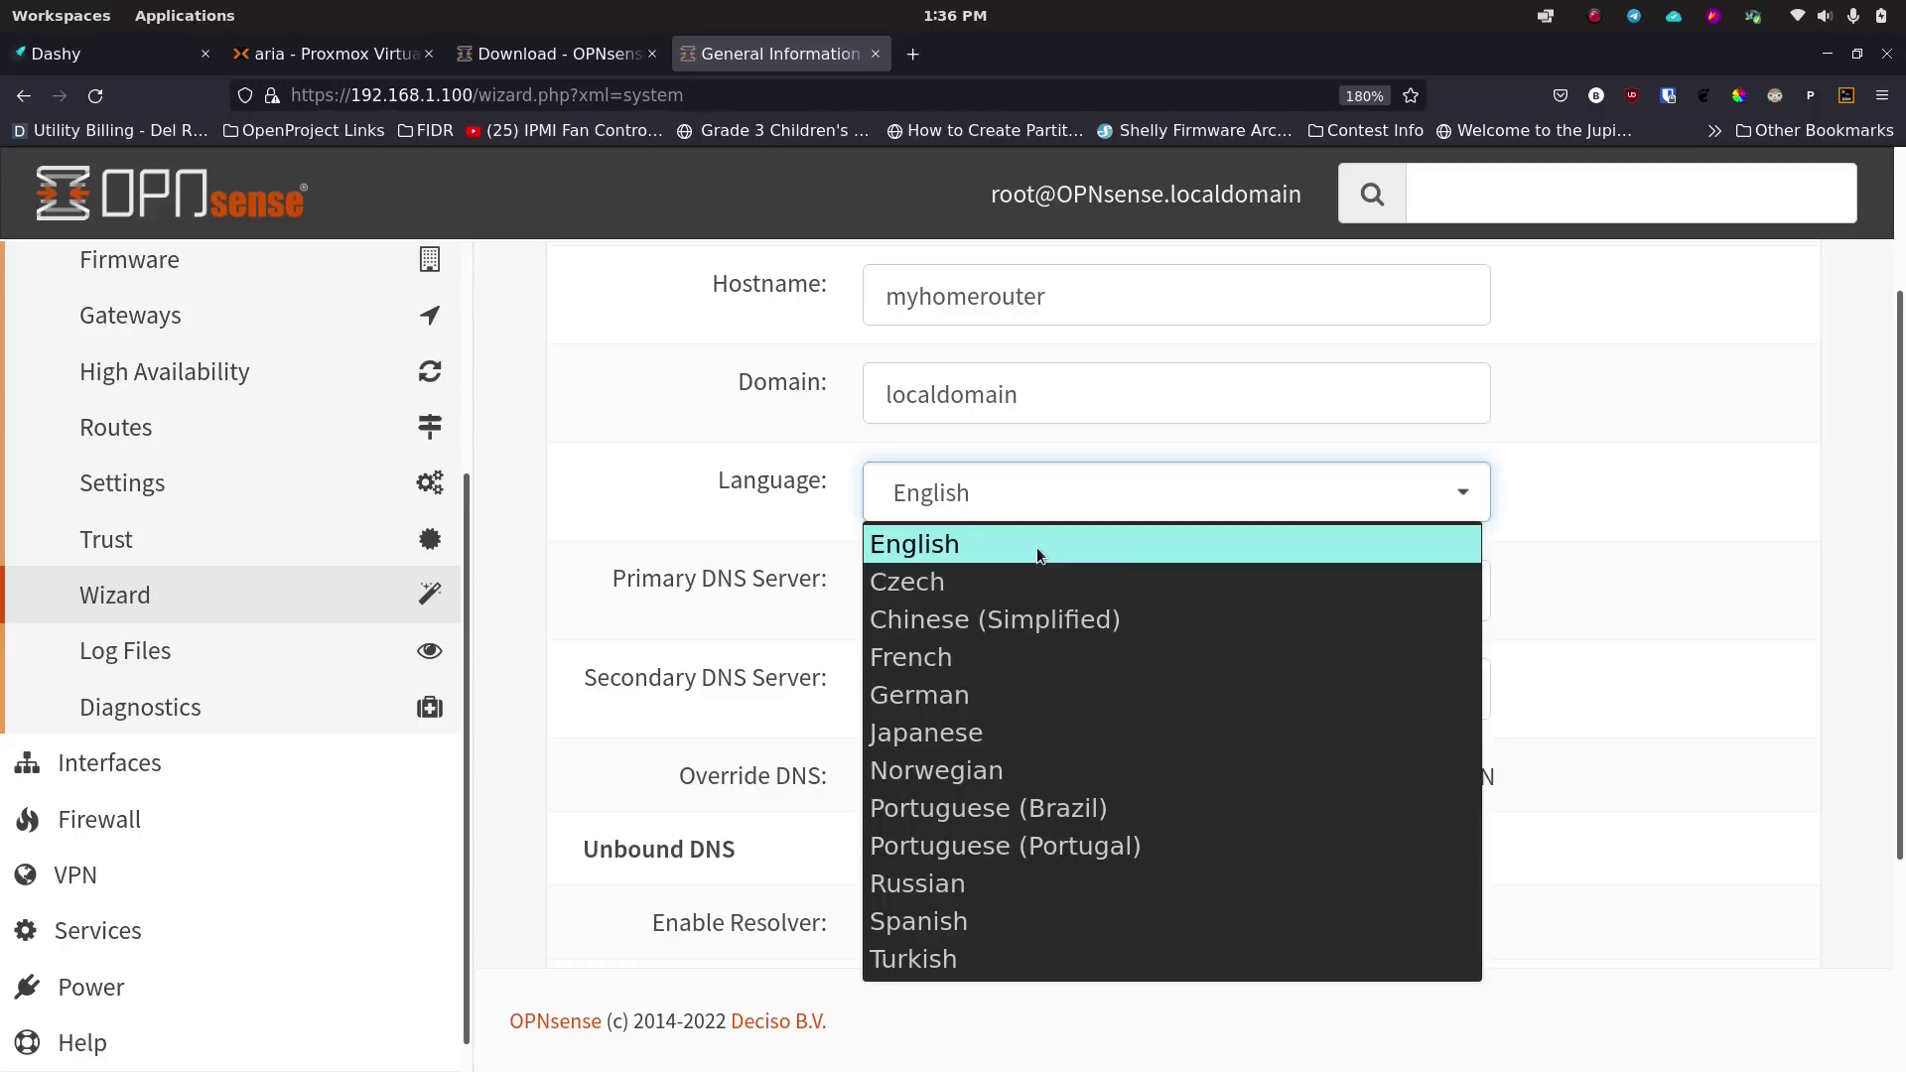
left_click(612, 485)
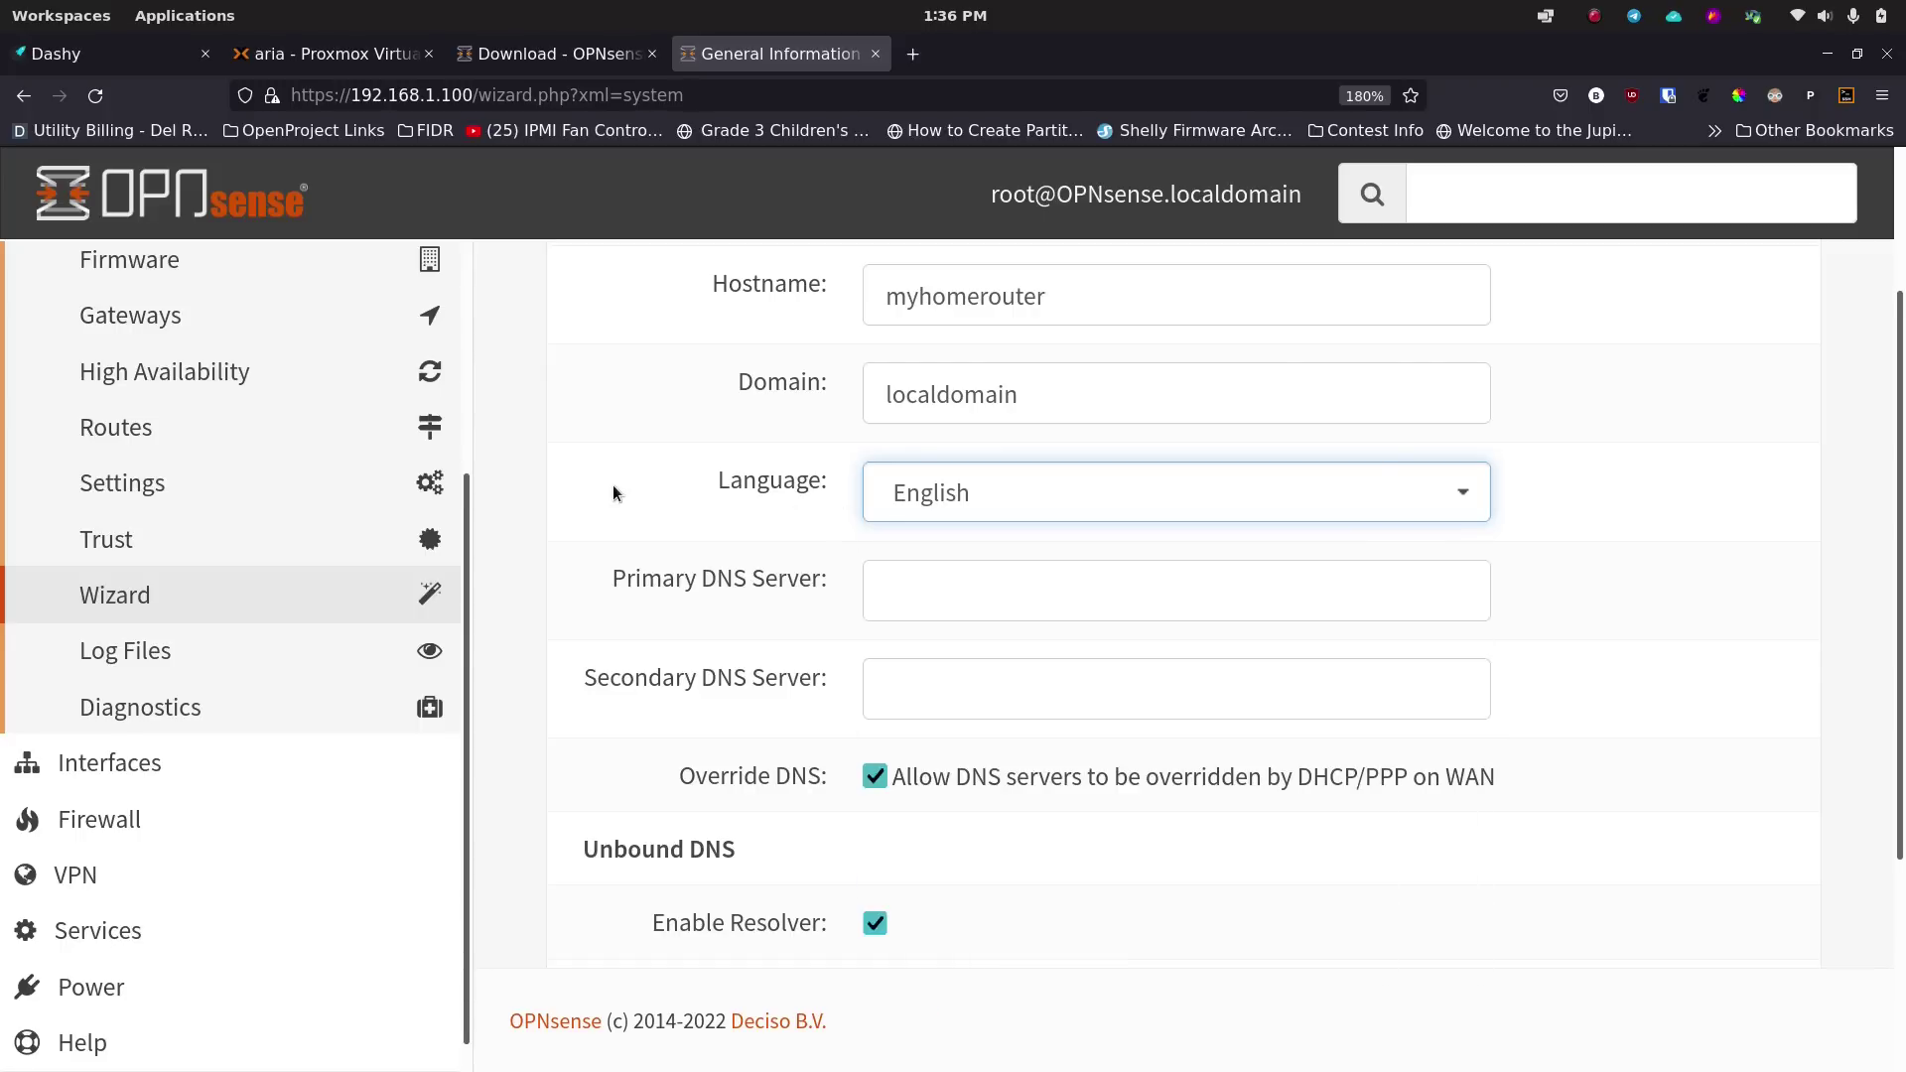
Set the primary DNS server to 1.1.1.1 and the secondary DNS server to 1.0.0.1.
left_click(935, 606)
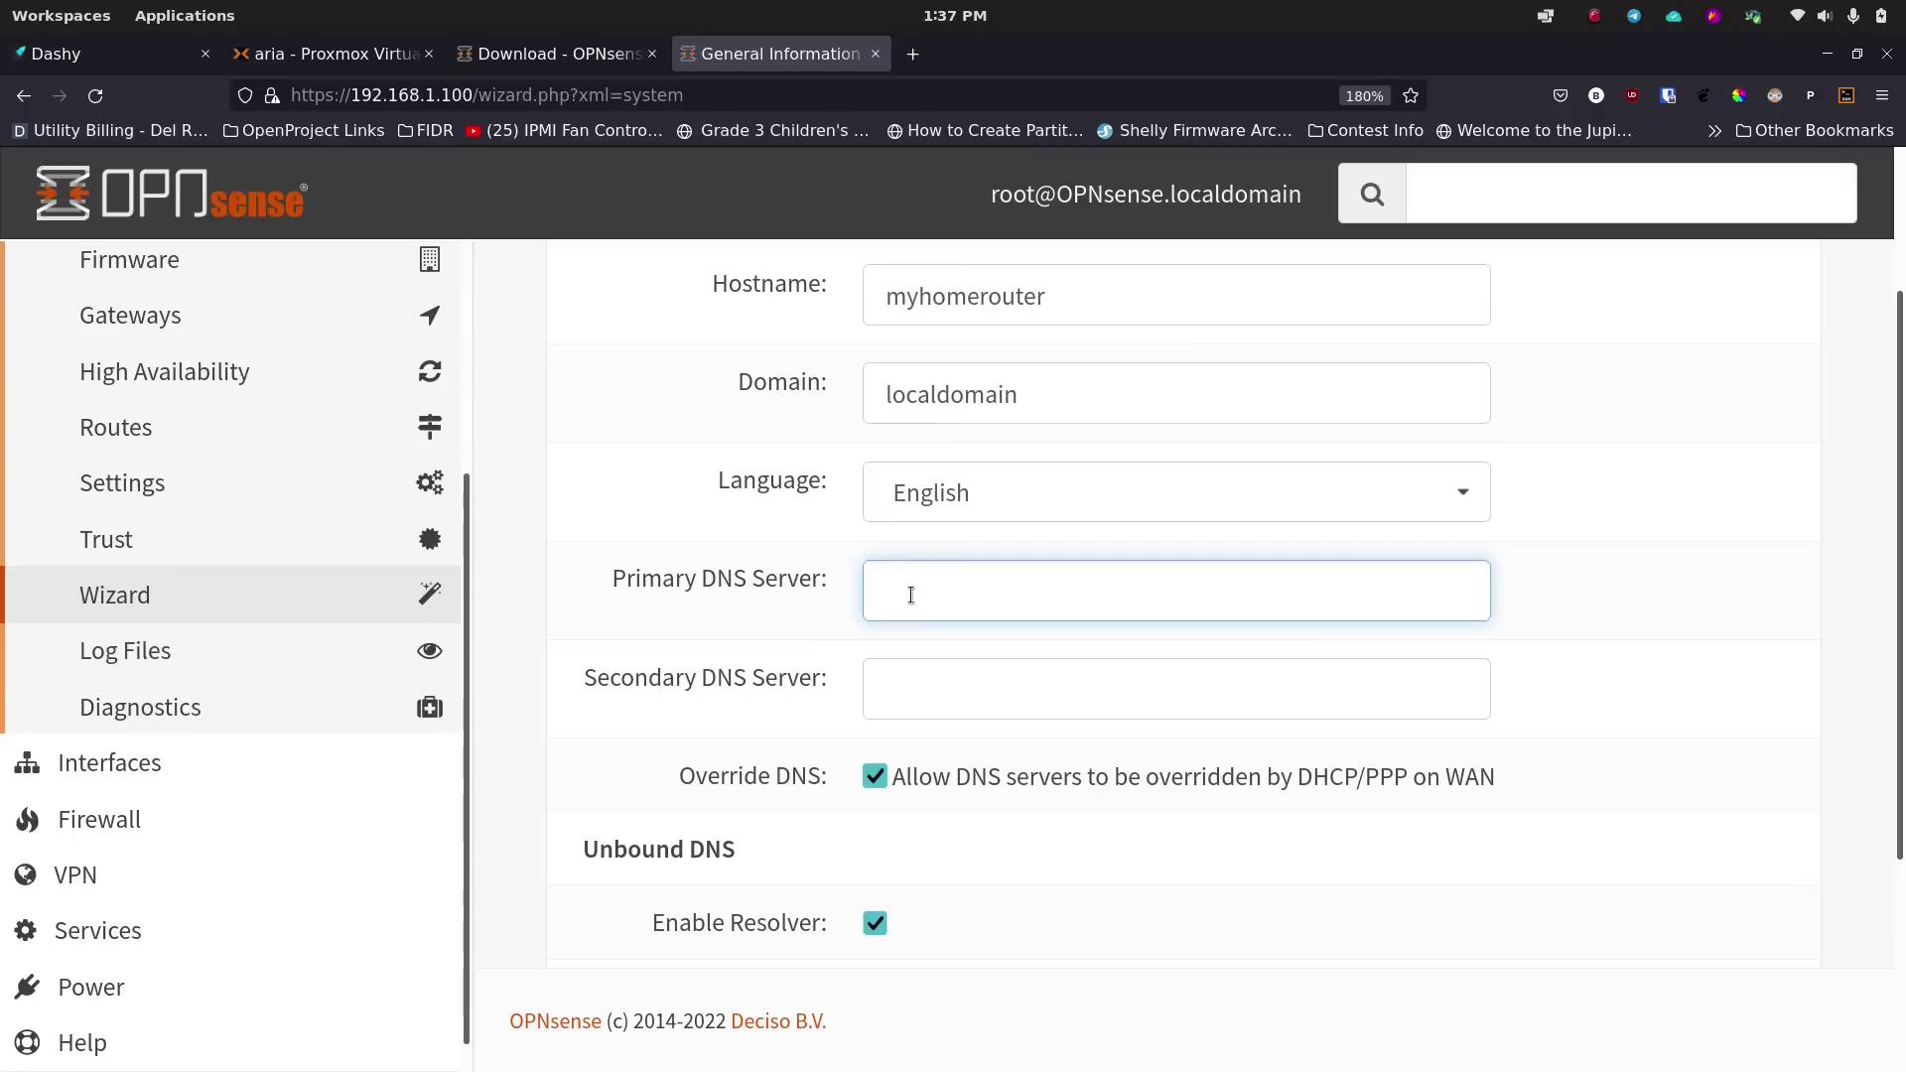
type("1.1.1.1")
key("Tab")
type("1.0.0.1")
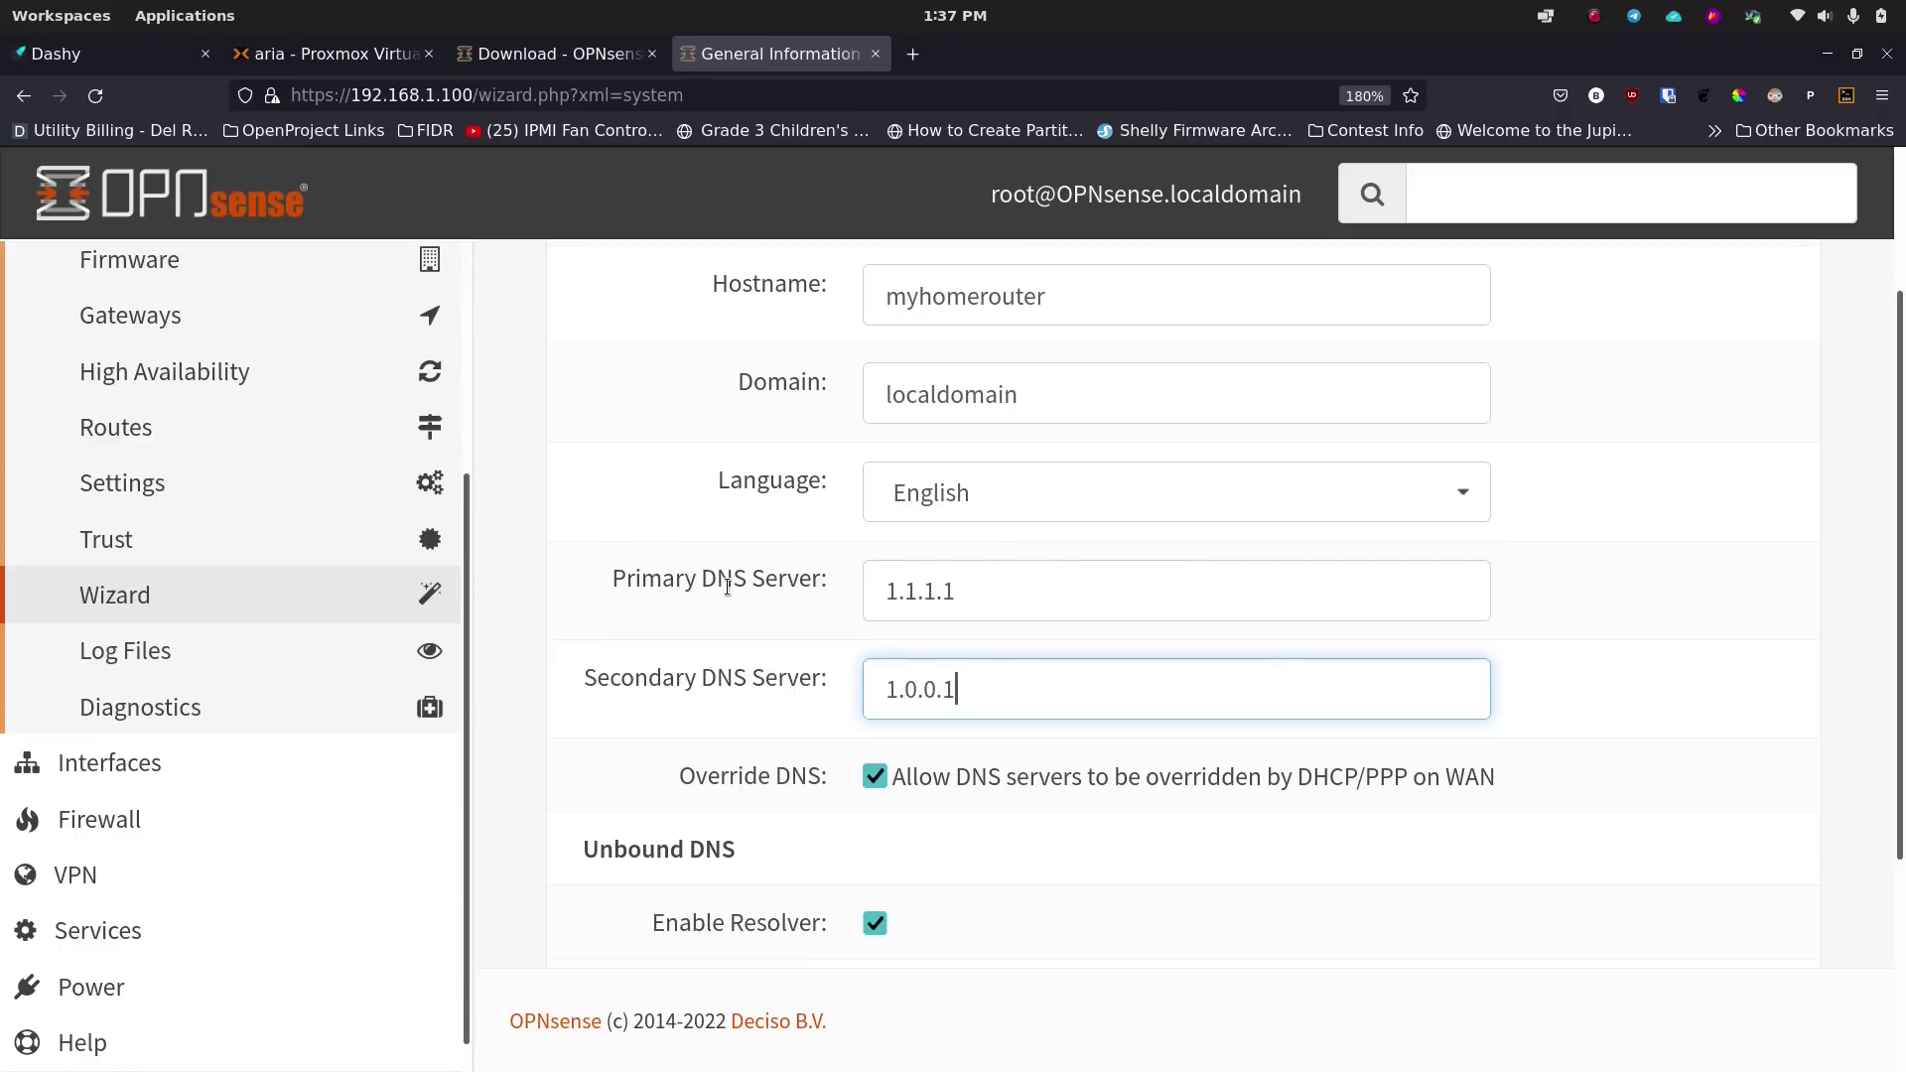
Disallow overriding the DNS servers by DHCP/PPP on WAN, and continue to the Time Server Information page.
scroll(732, 588, "down", 2)
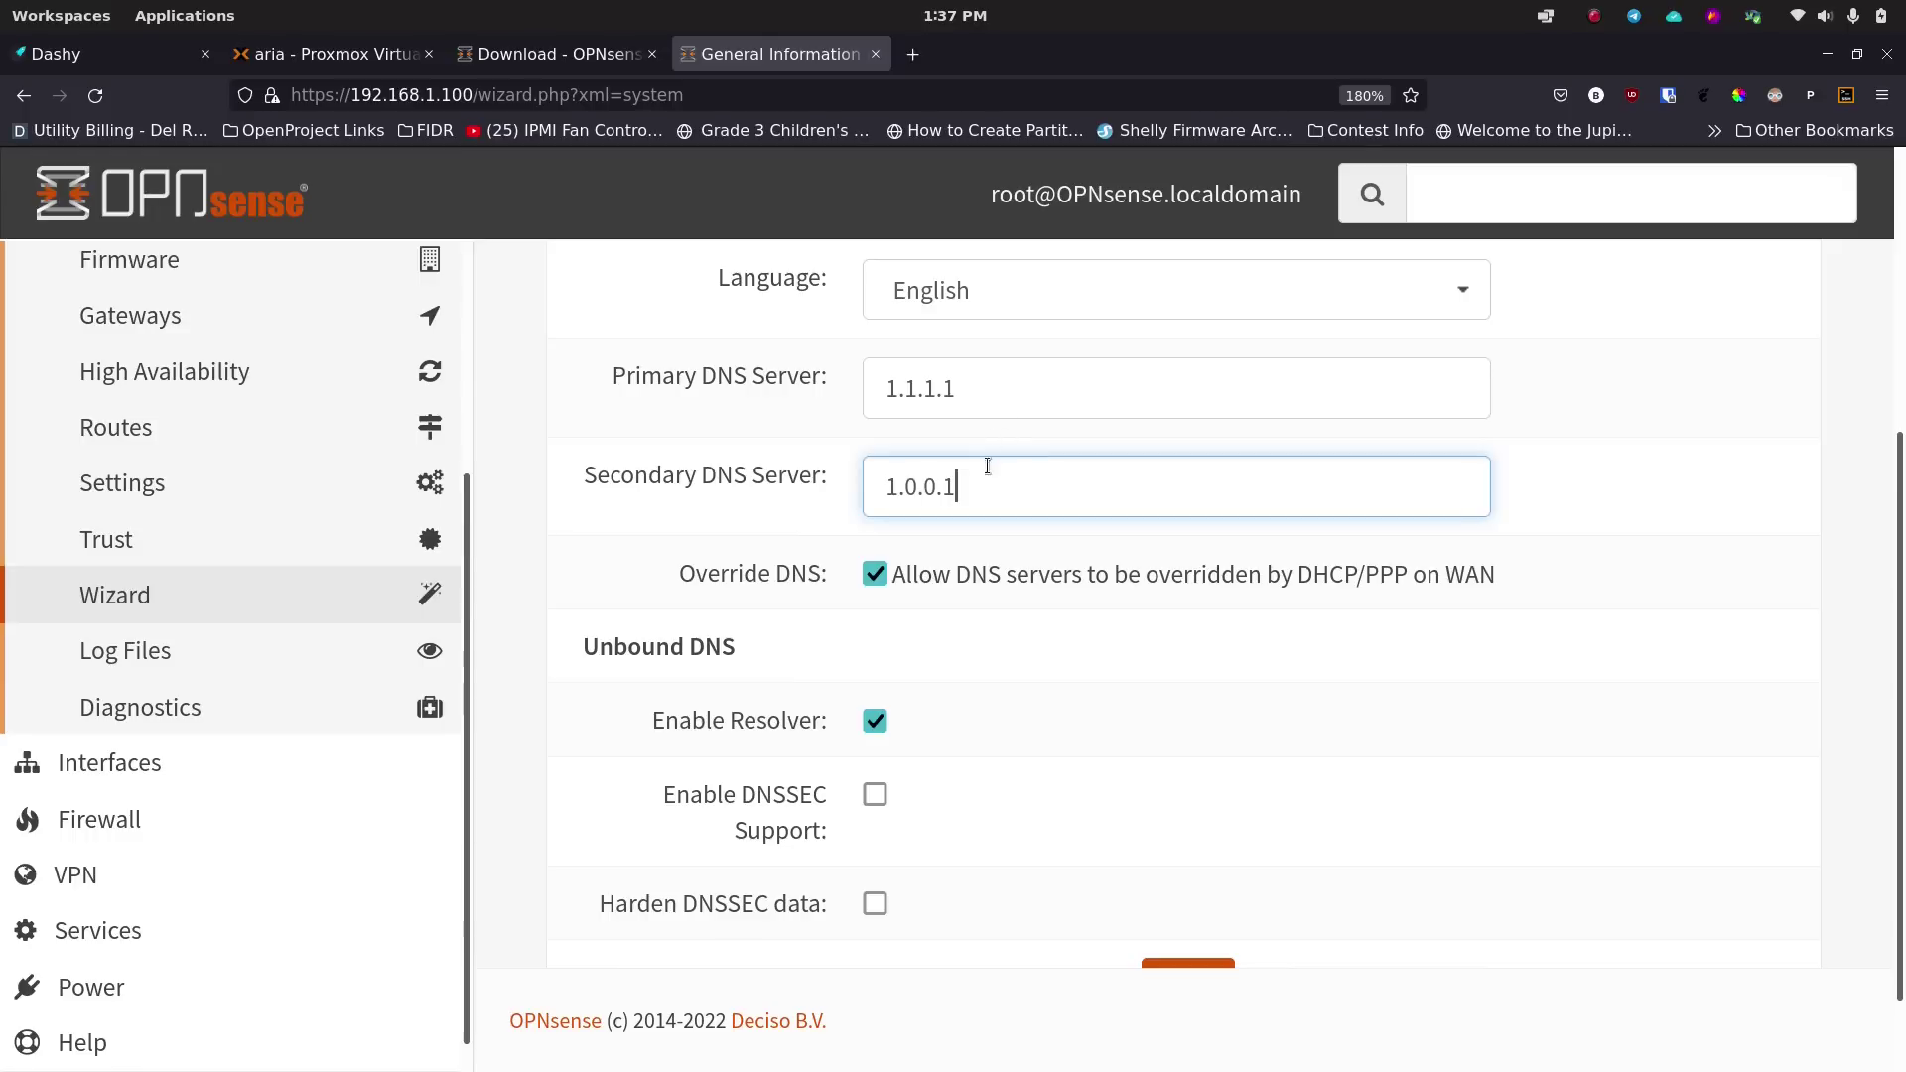
left_click(872, 574)
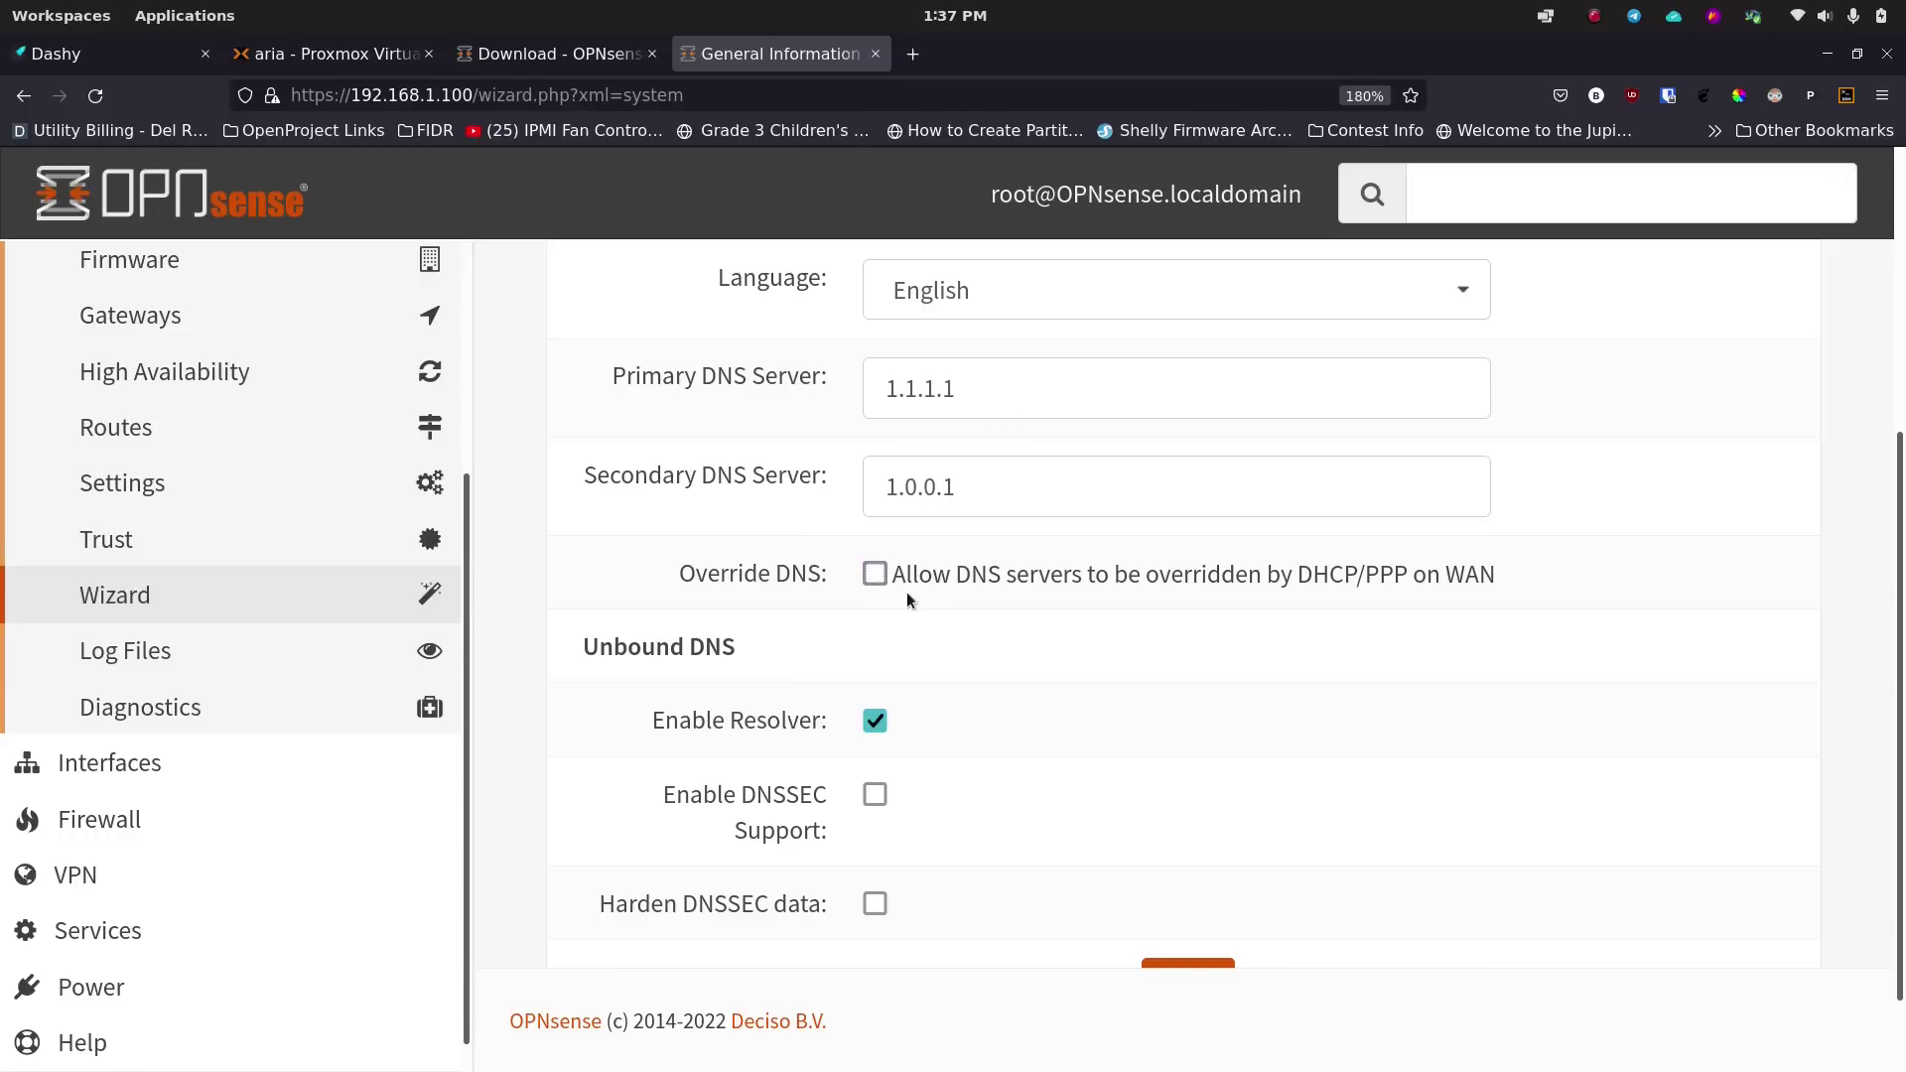
scroll(936, 628, "down", 1)
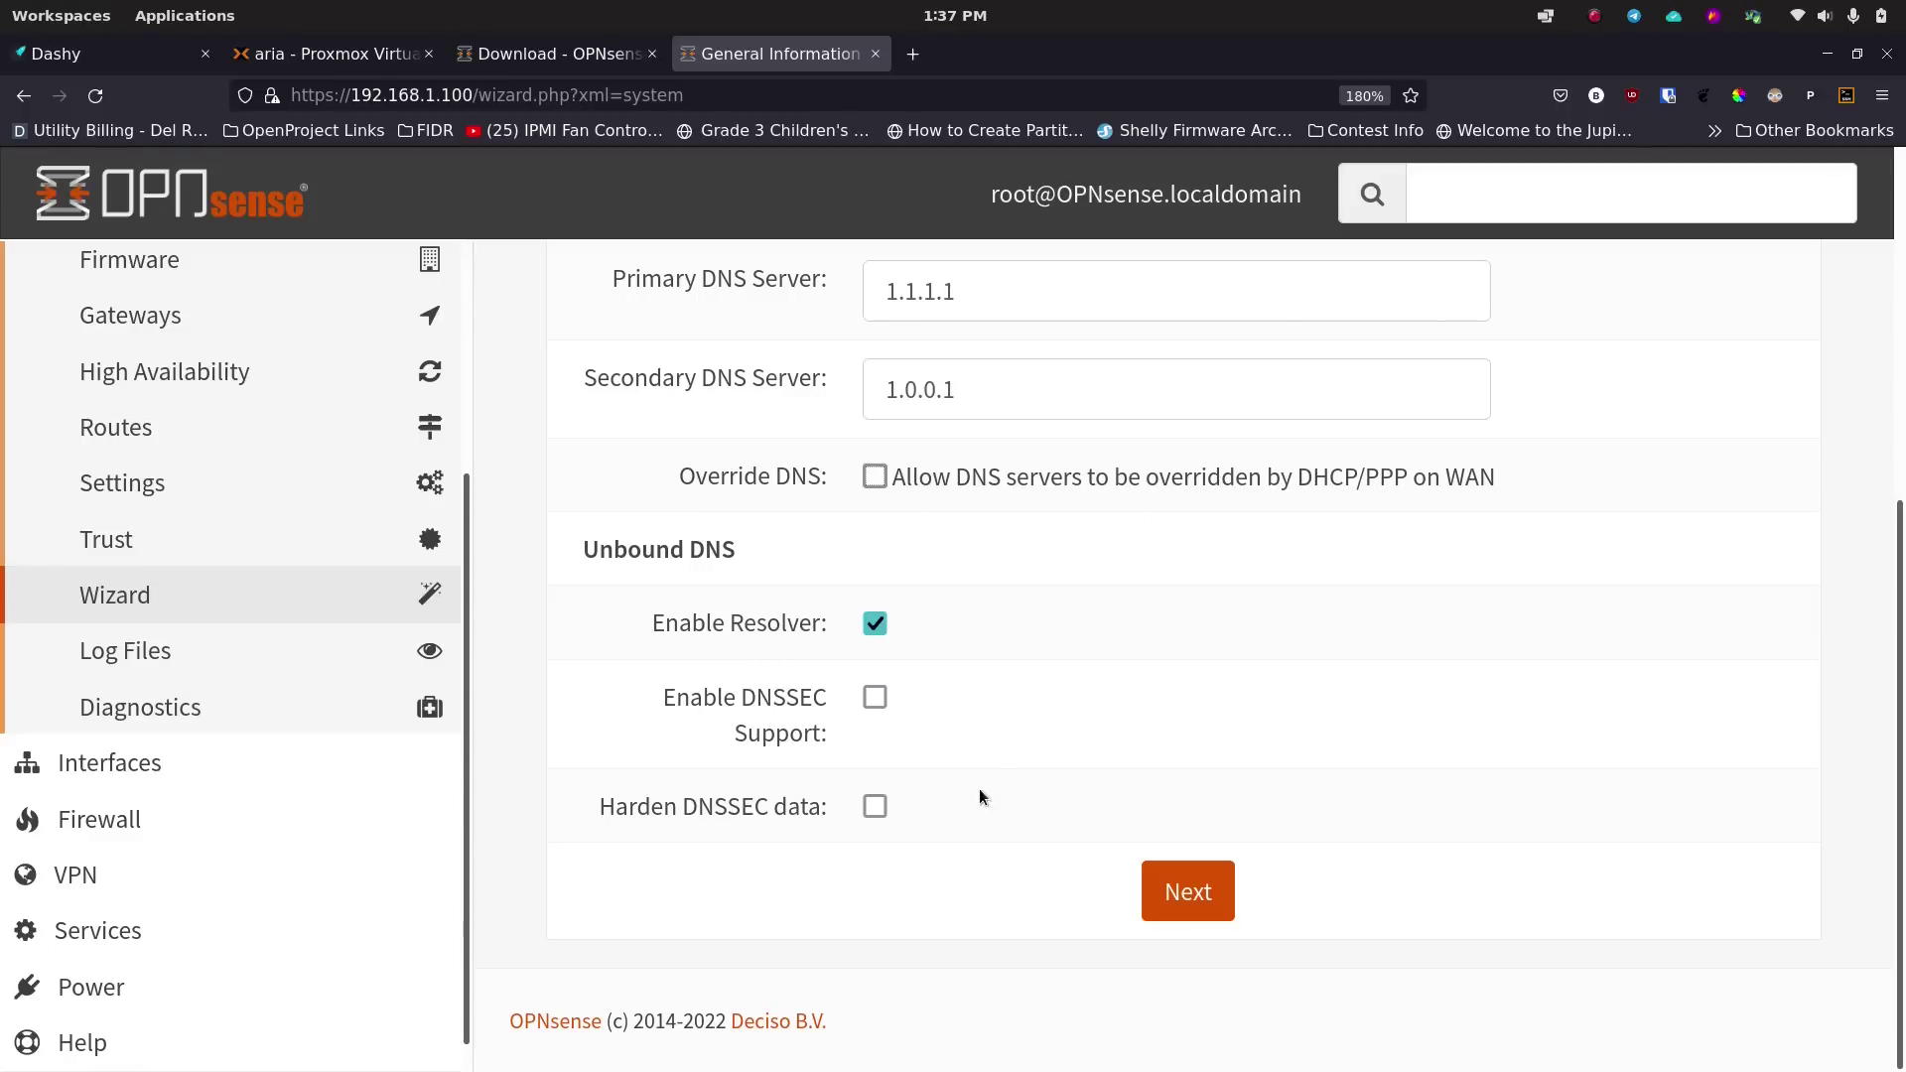
left_click(1175, 890)
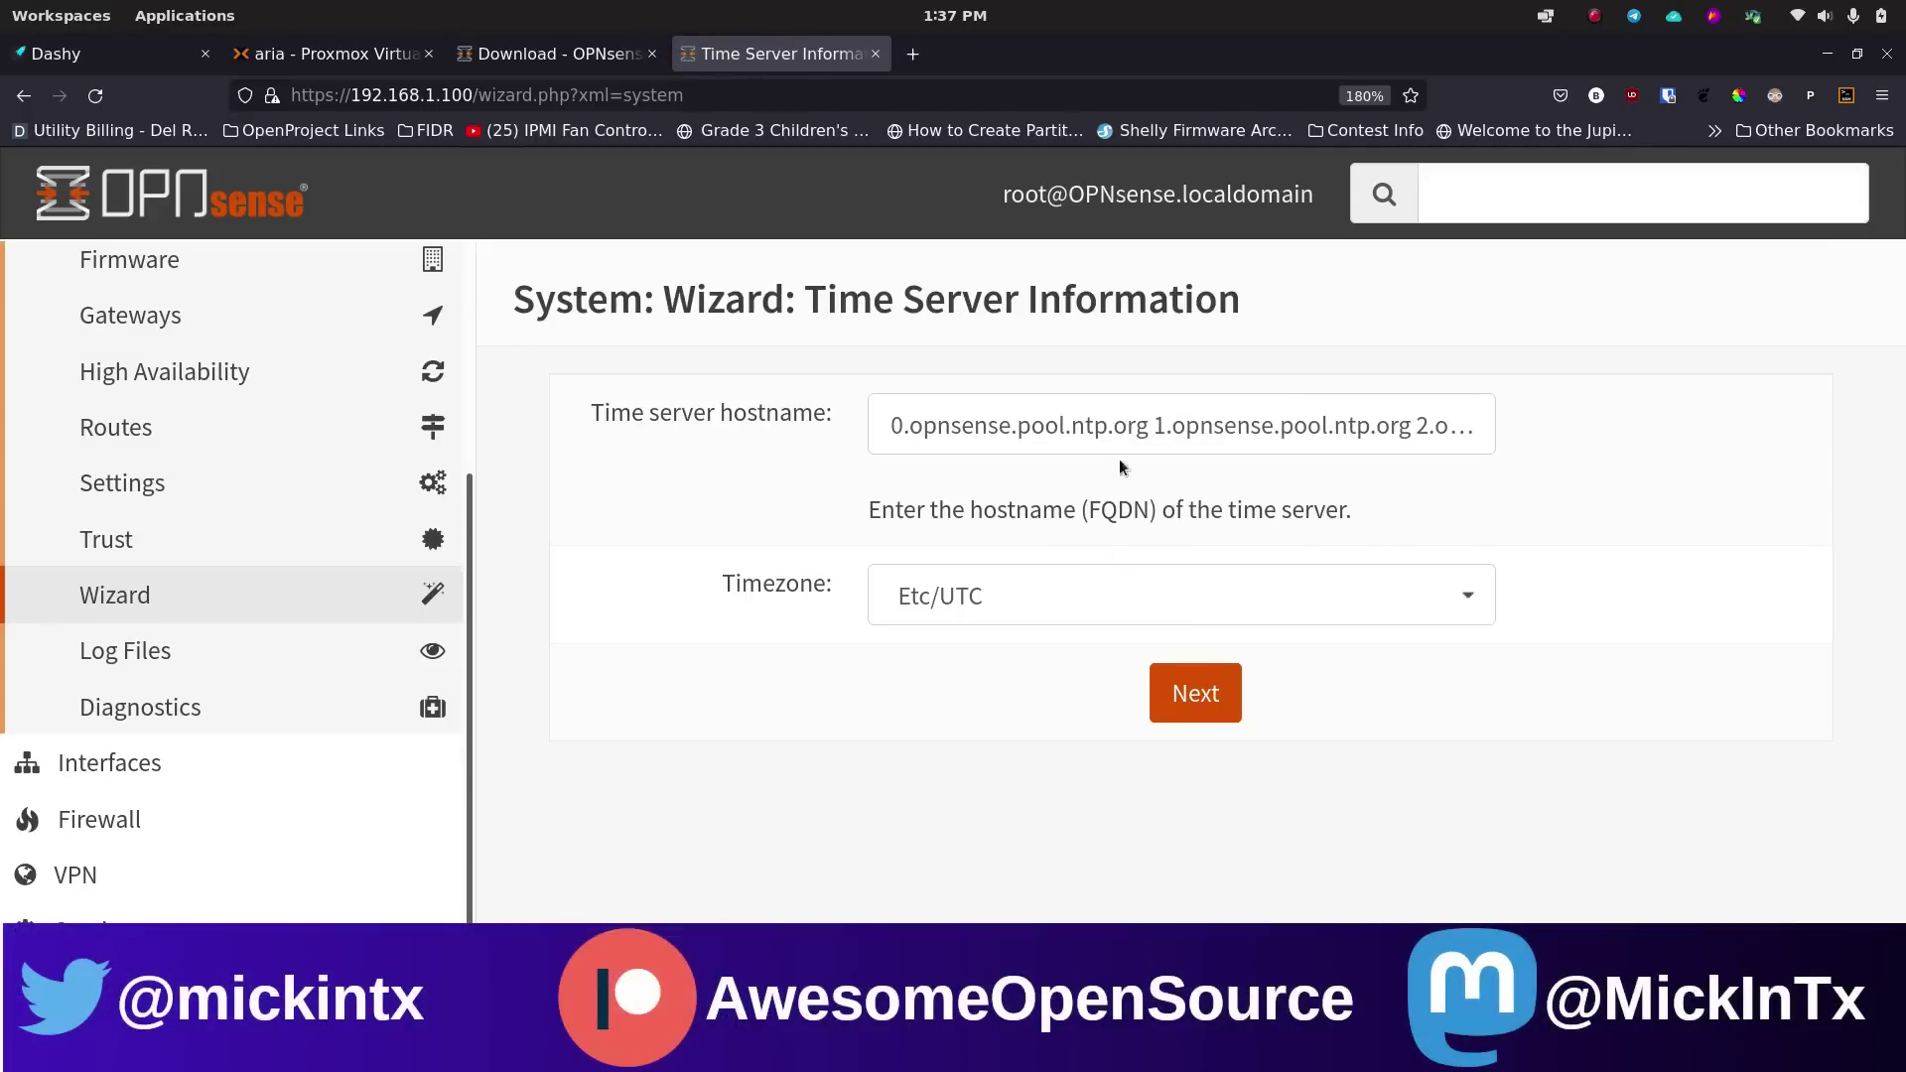
Set the timezone to America/Chicago and continue to the Configure WAN Interface page.
left_click(1124, 606)
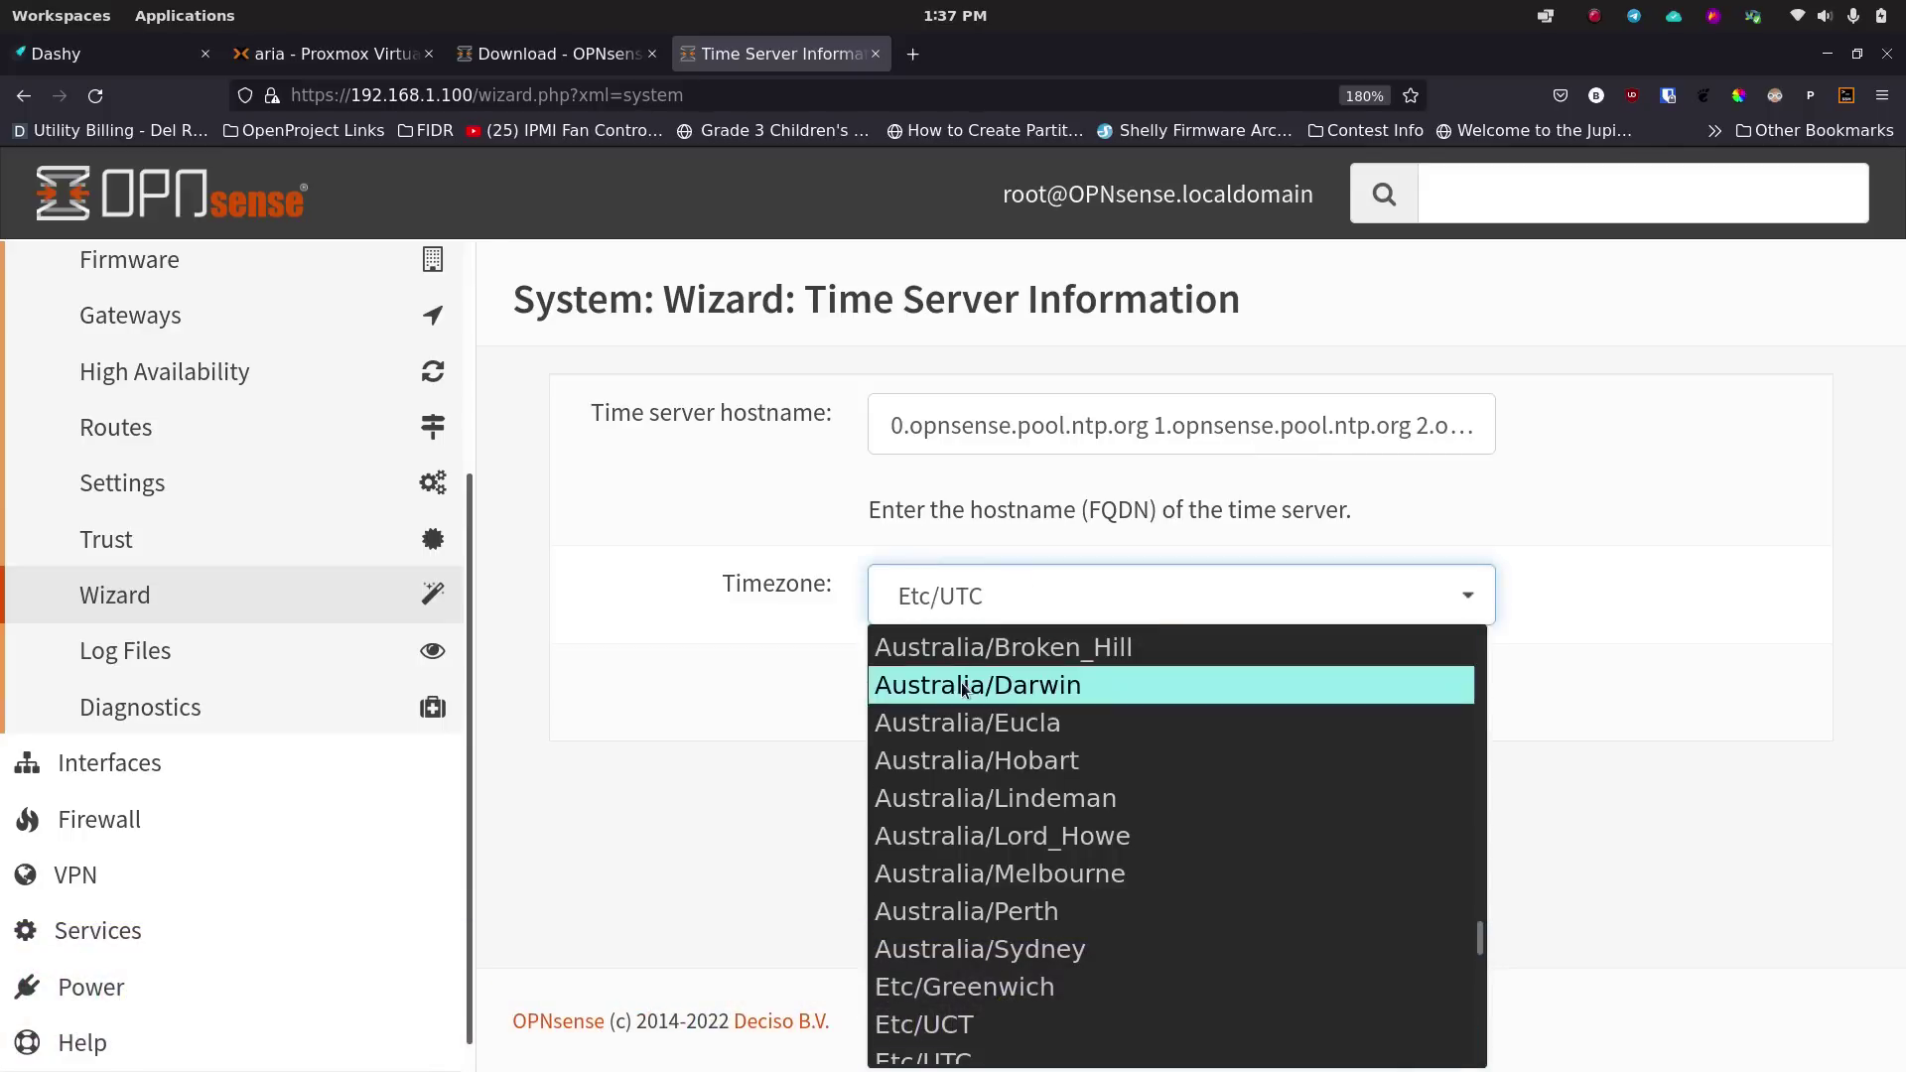
scroll(948, 725, "down", 20)
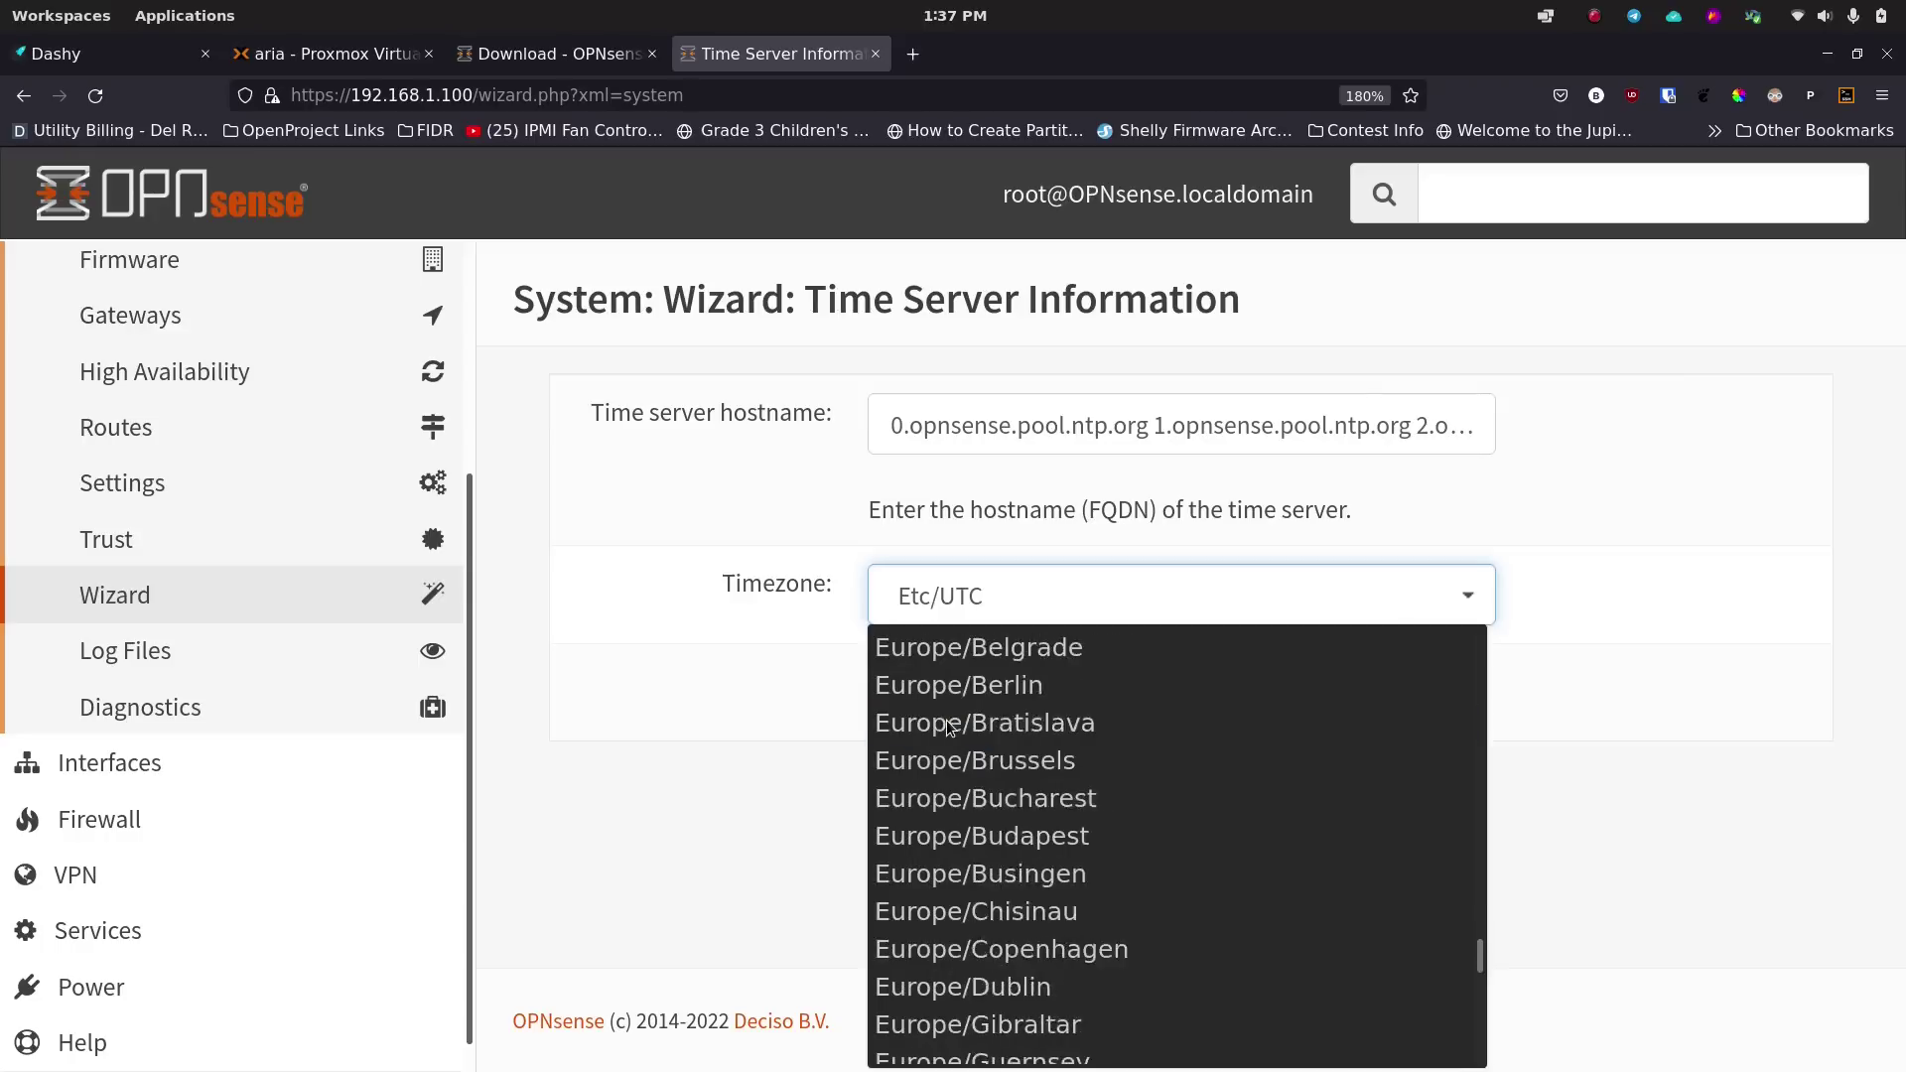
scroll(963, 715, "down", 15)
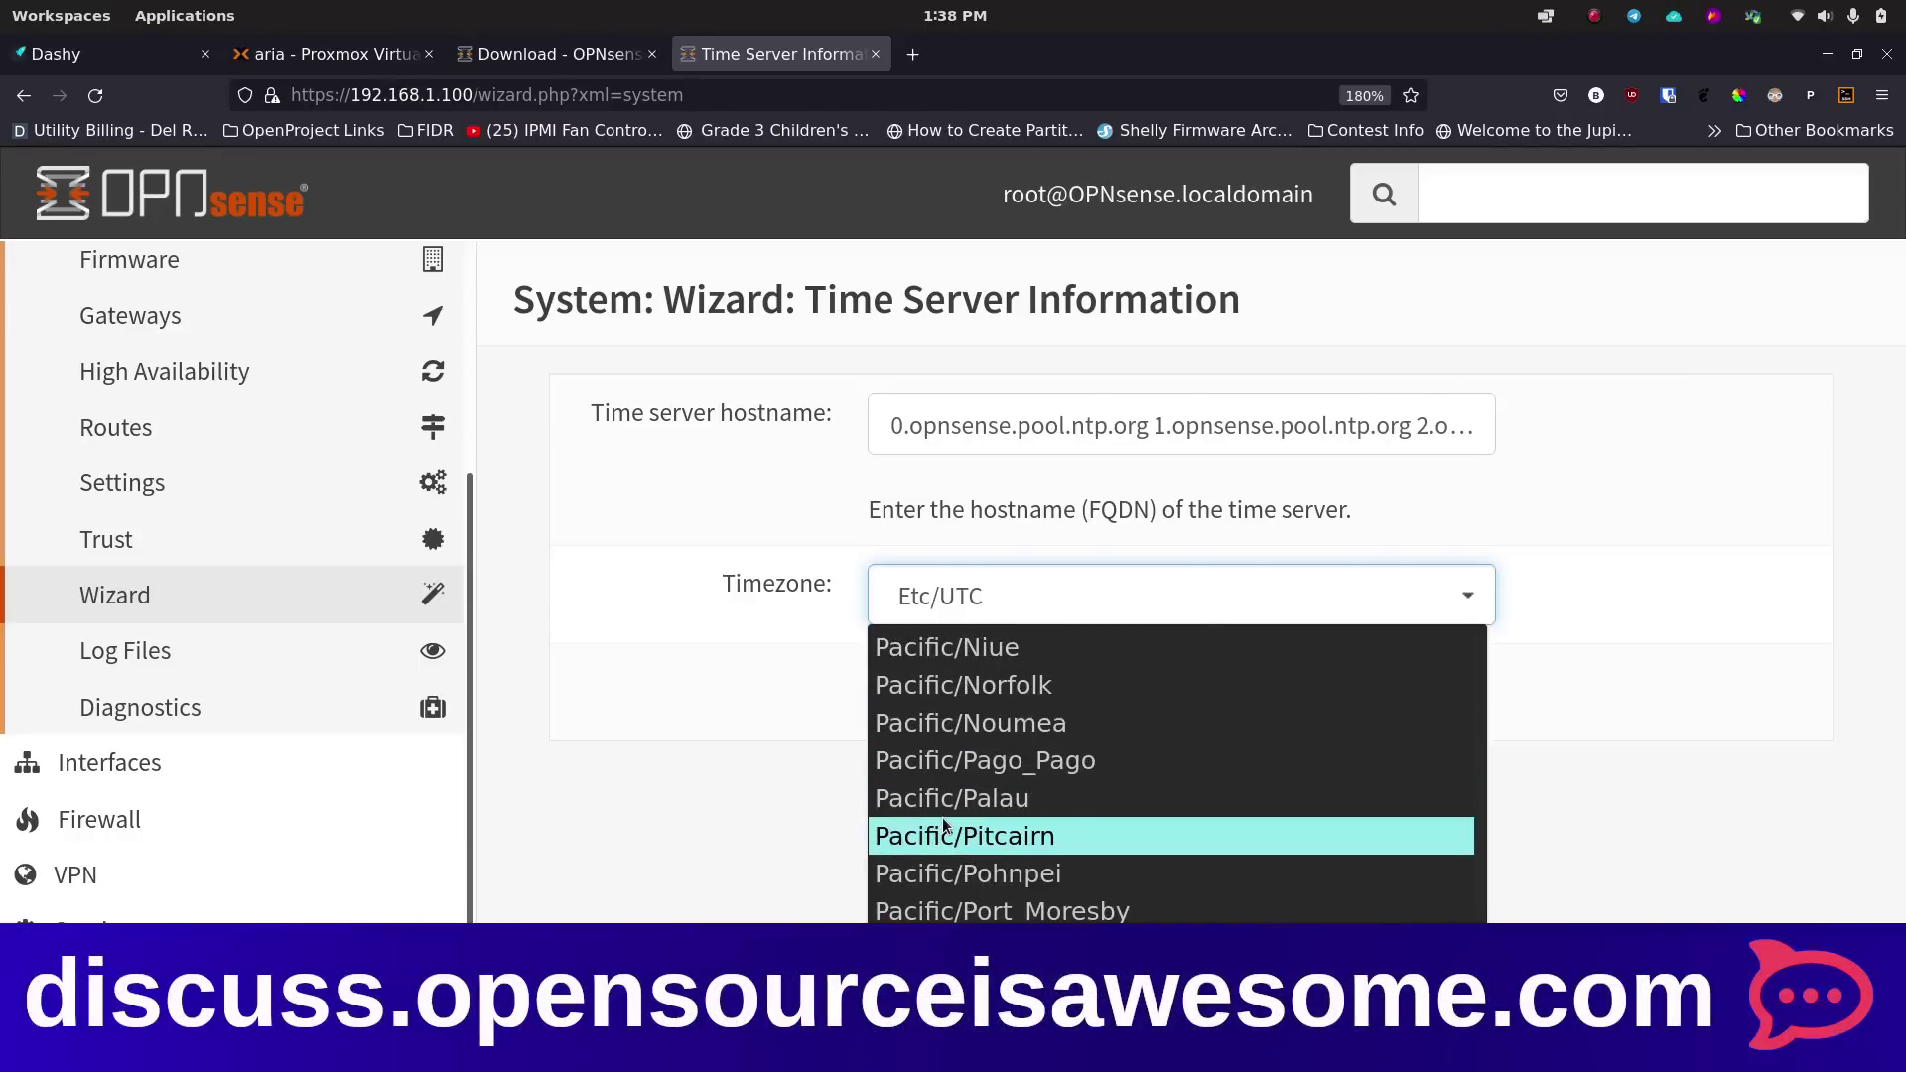
scroll(943, 814, "up", 20)
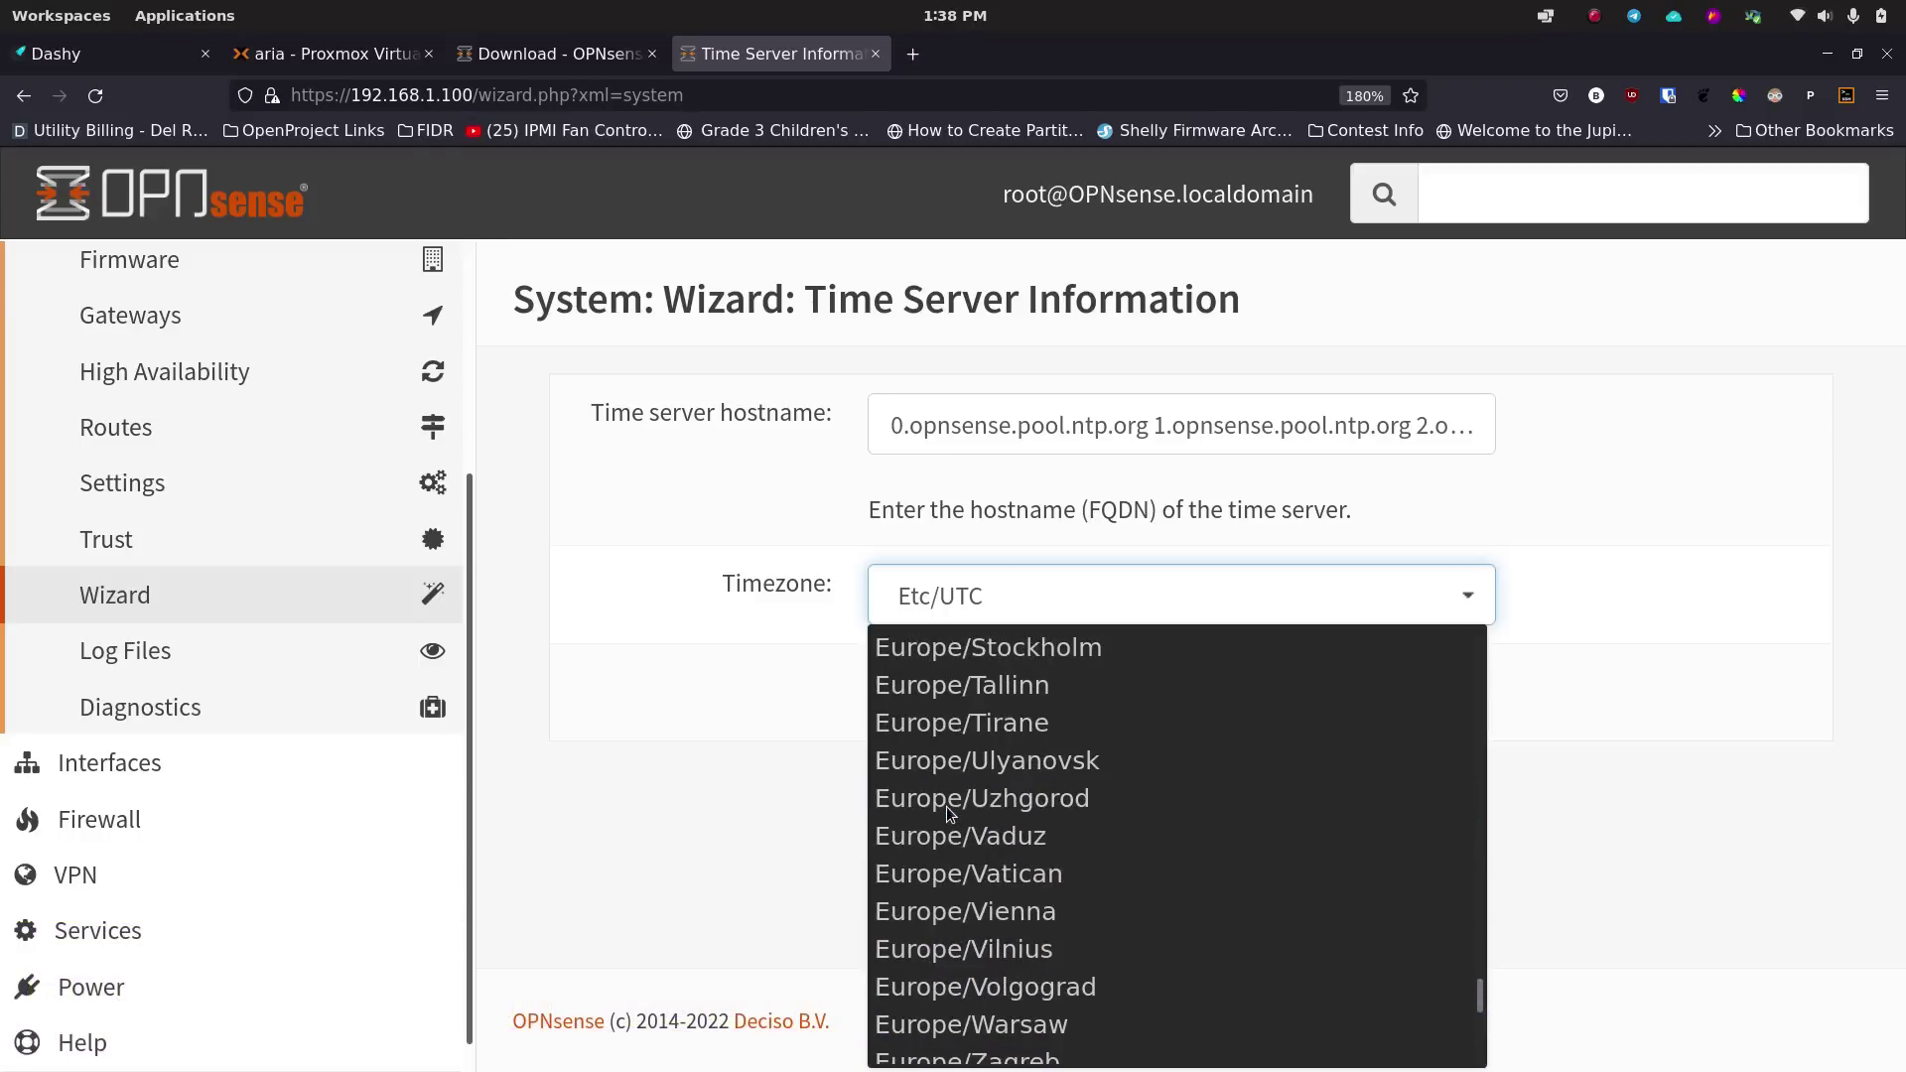
scroll(948, 806, "down", 4)
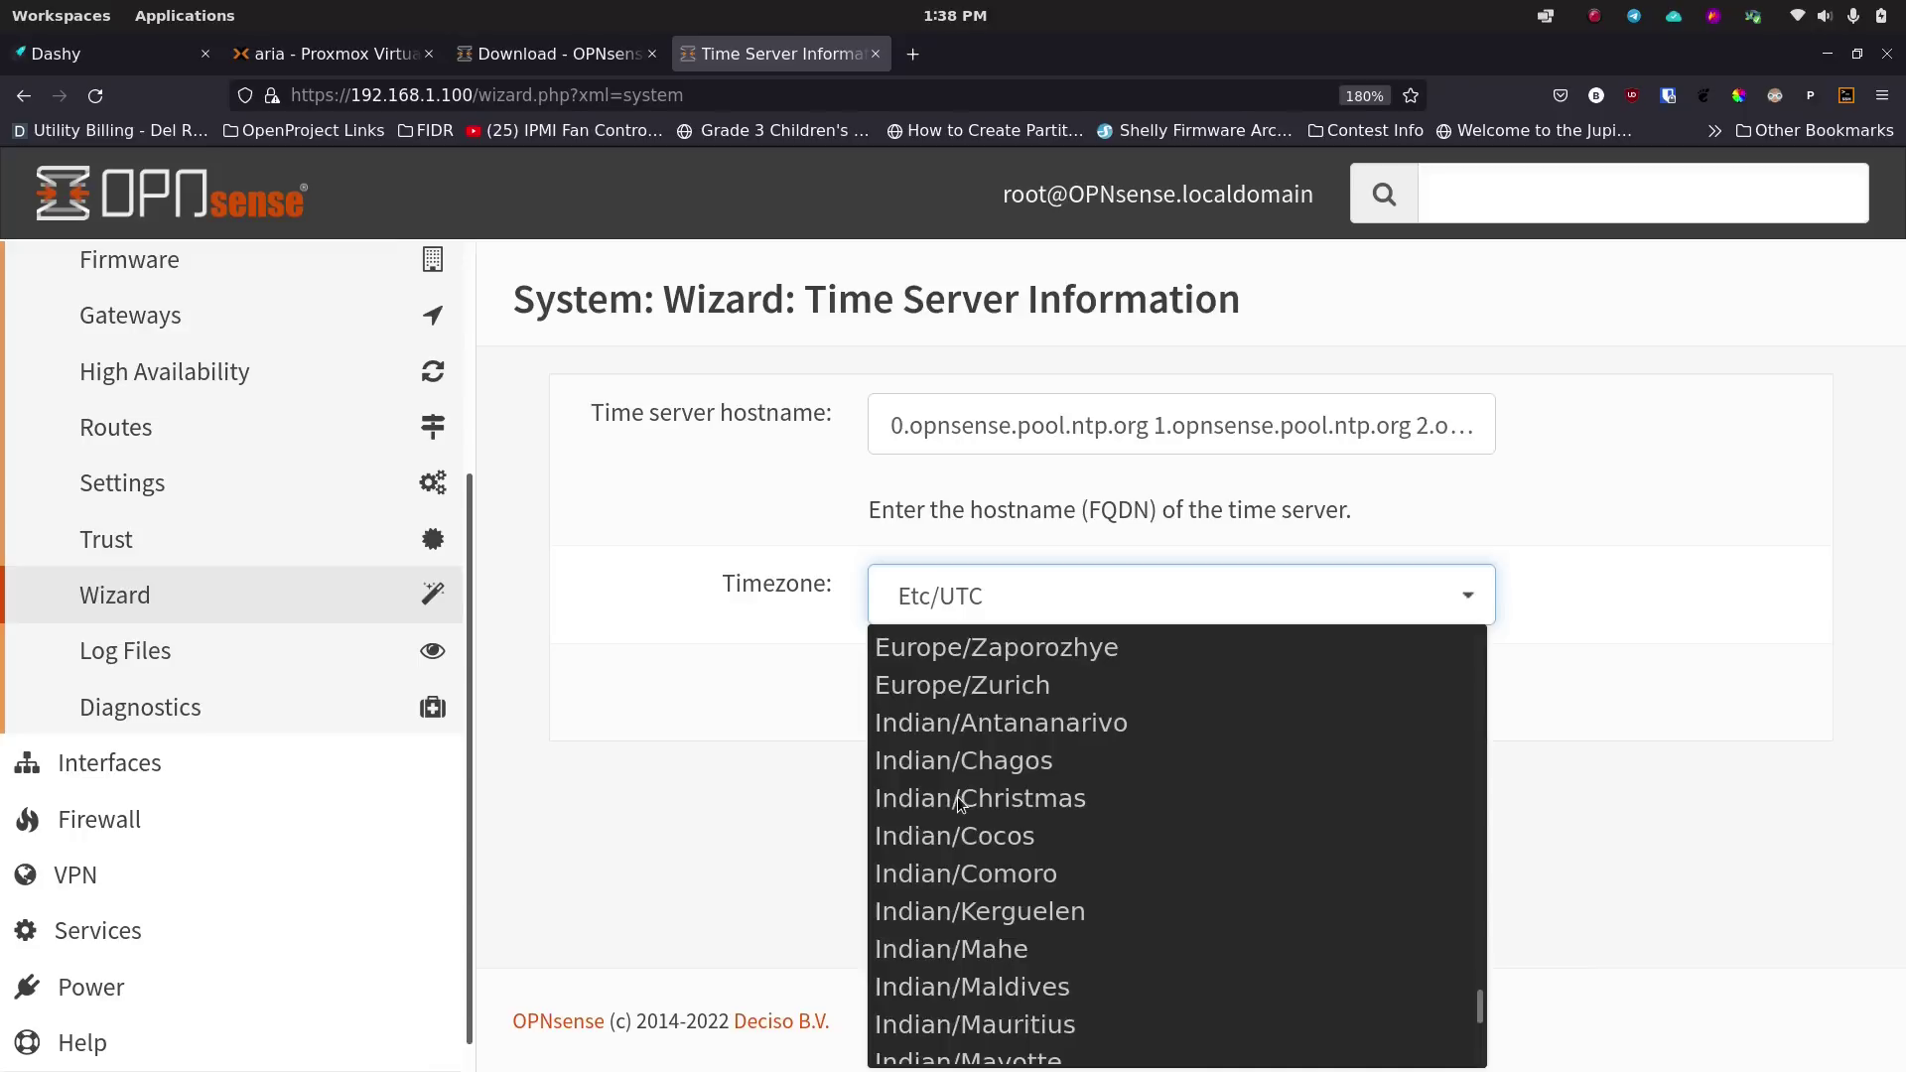
scroll(962, 791, "up", 20)
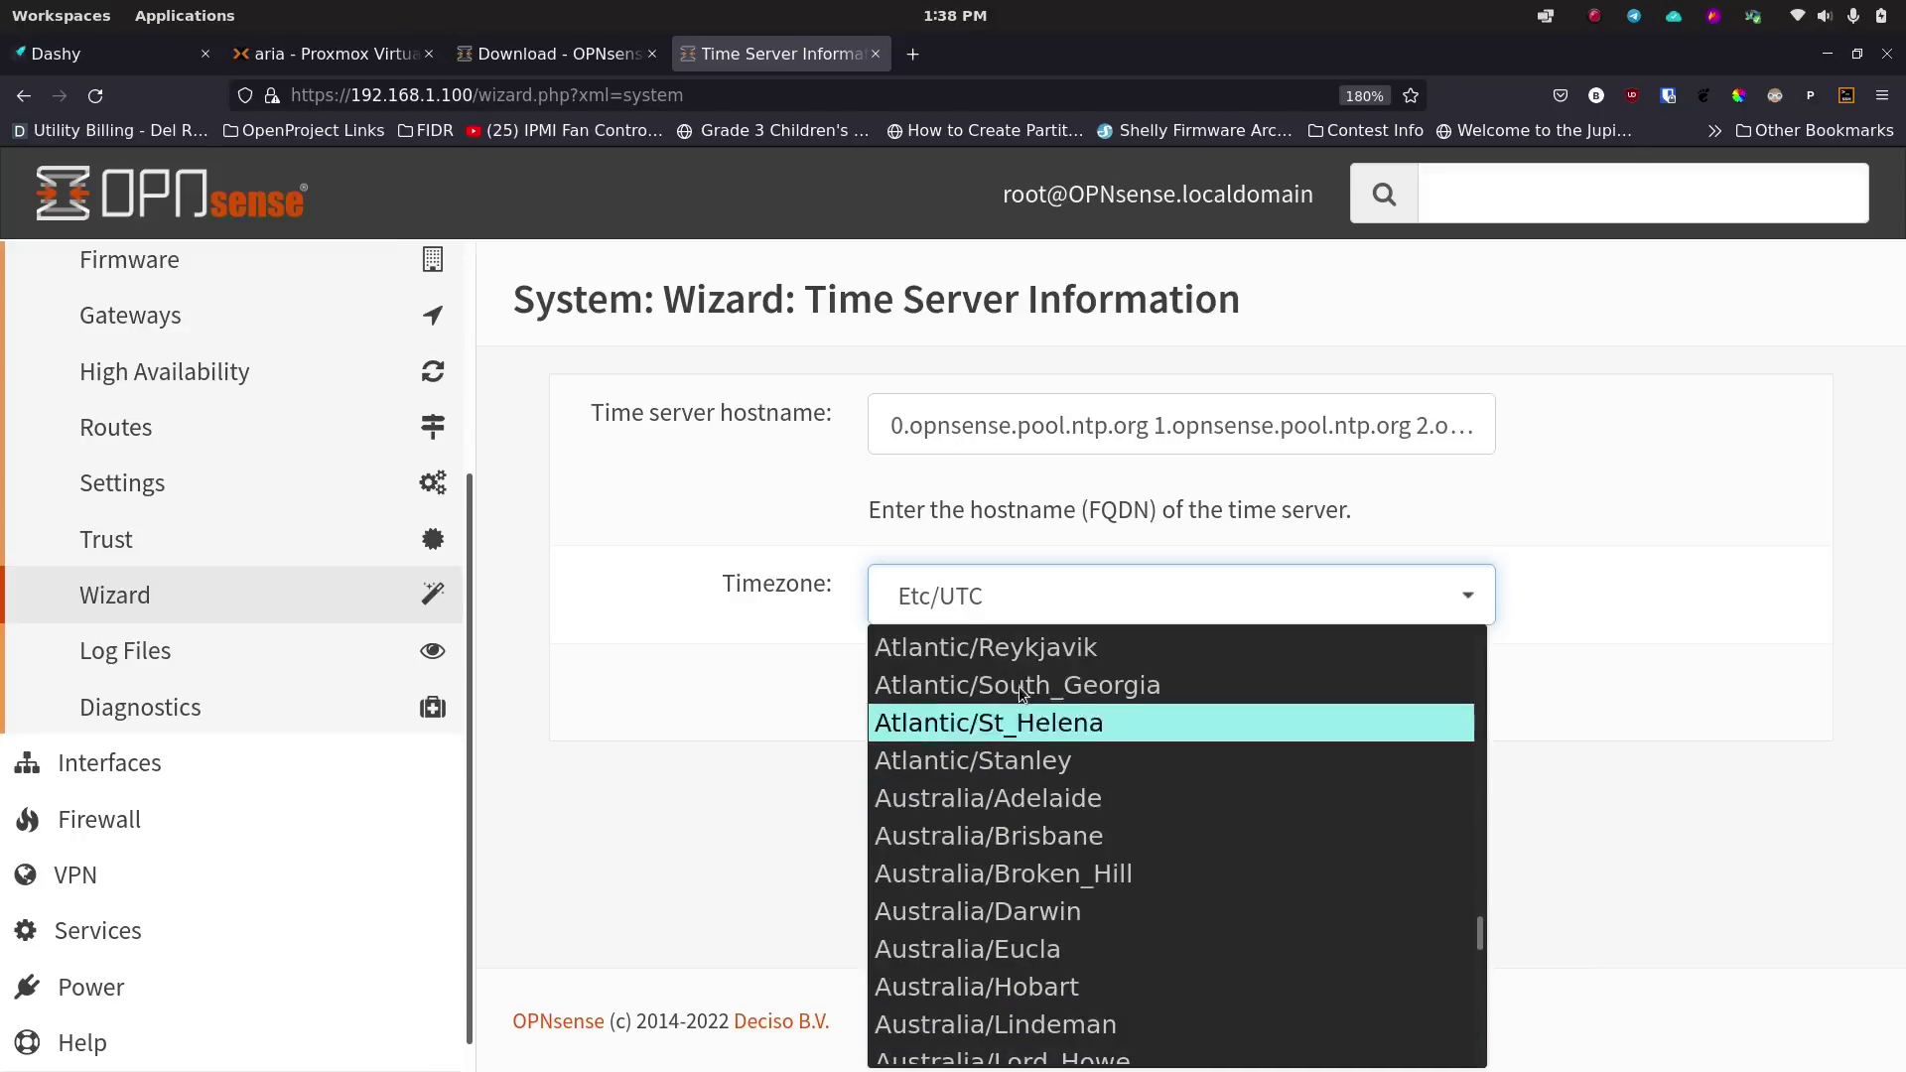
scroll(1002, 714, "up", 20)
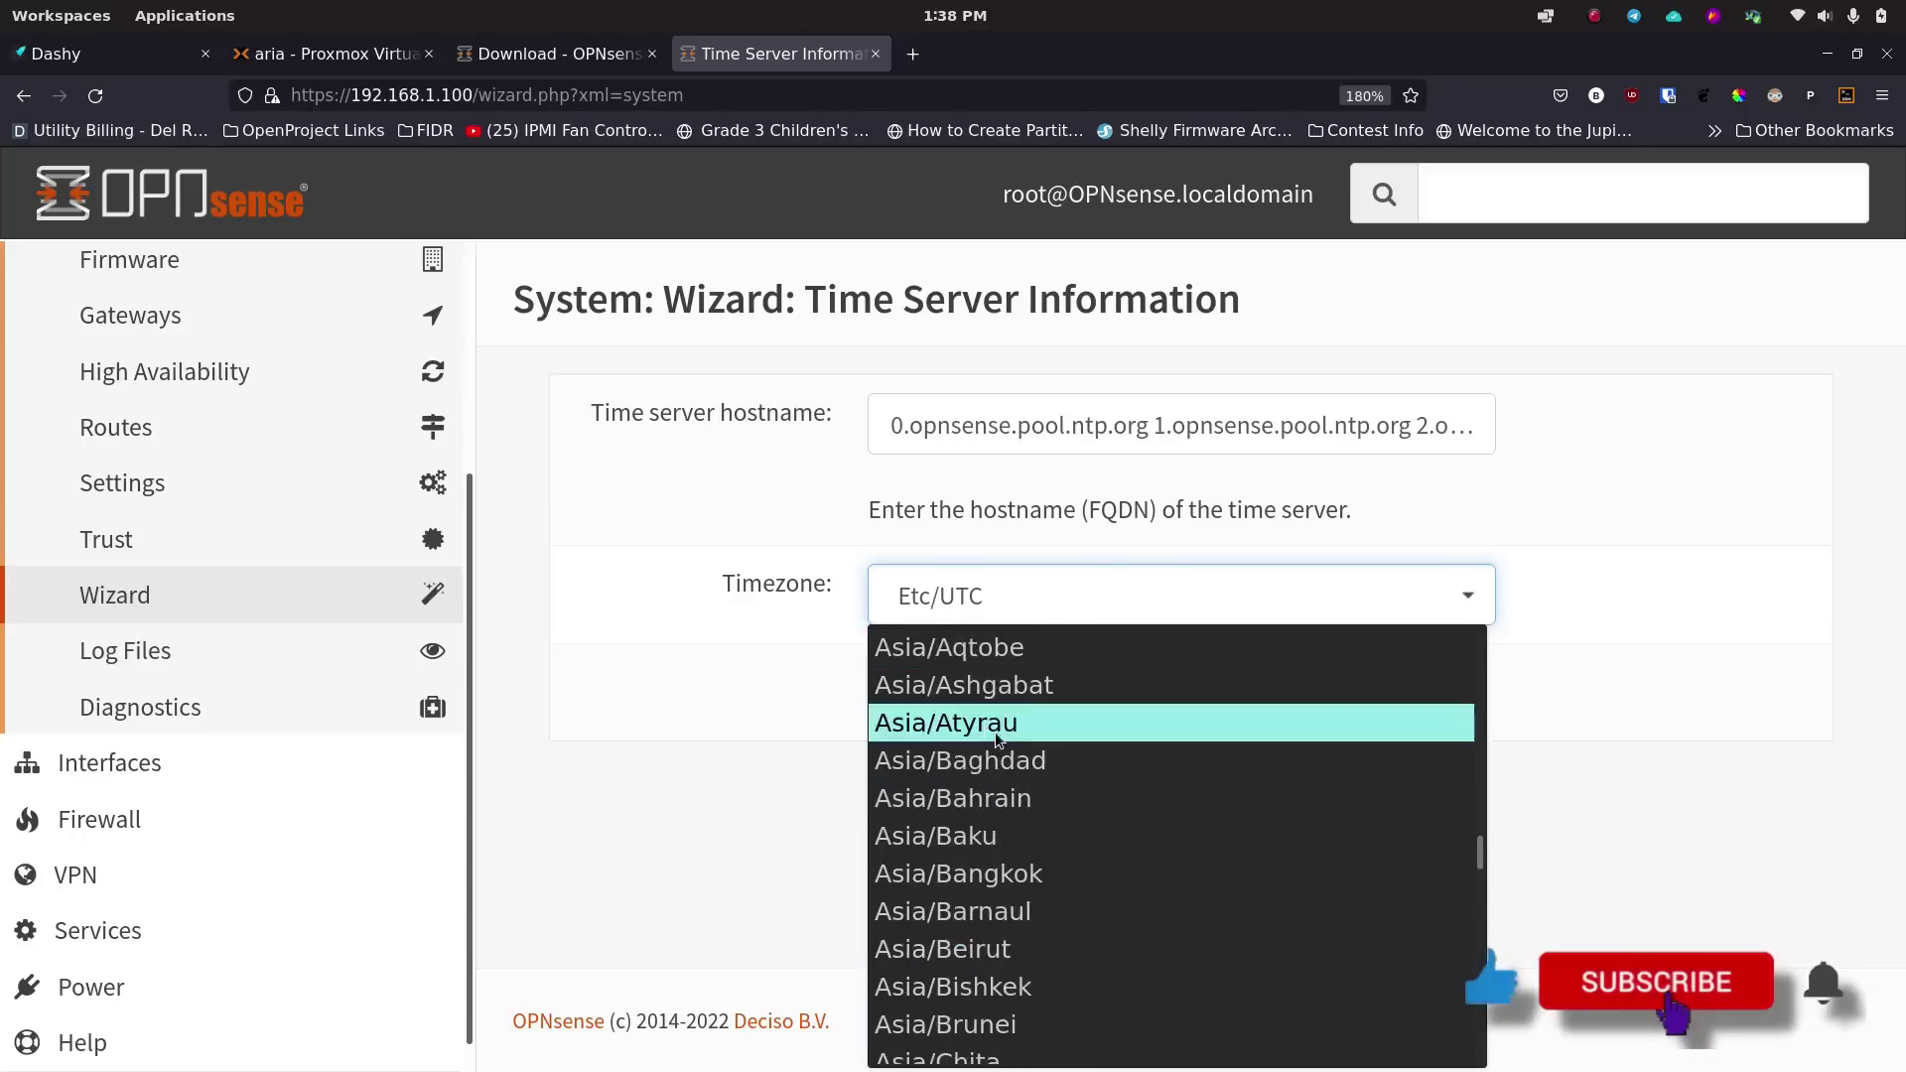
scroll(998, 739, "up", 20)
scroll(1013, 717, "up", 15)
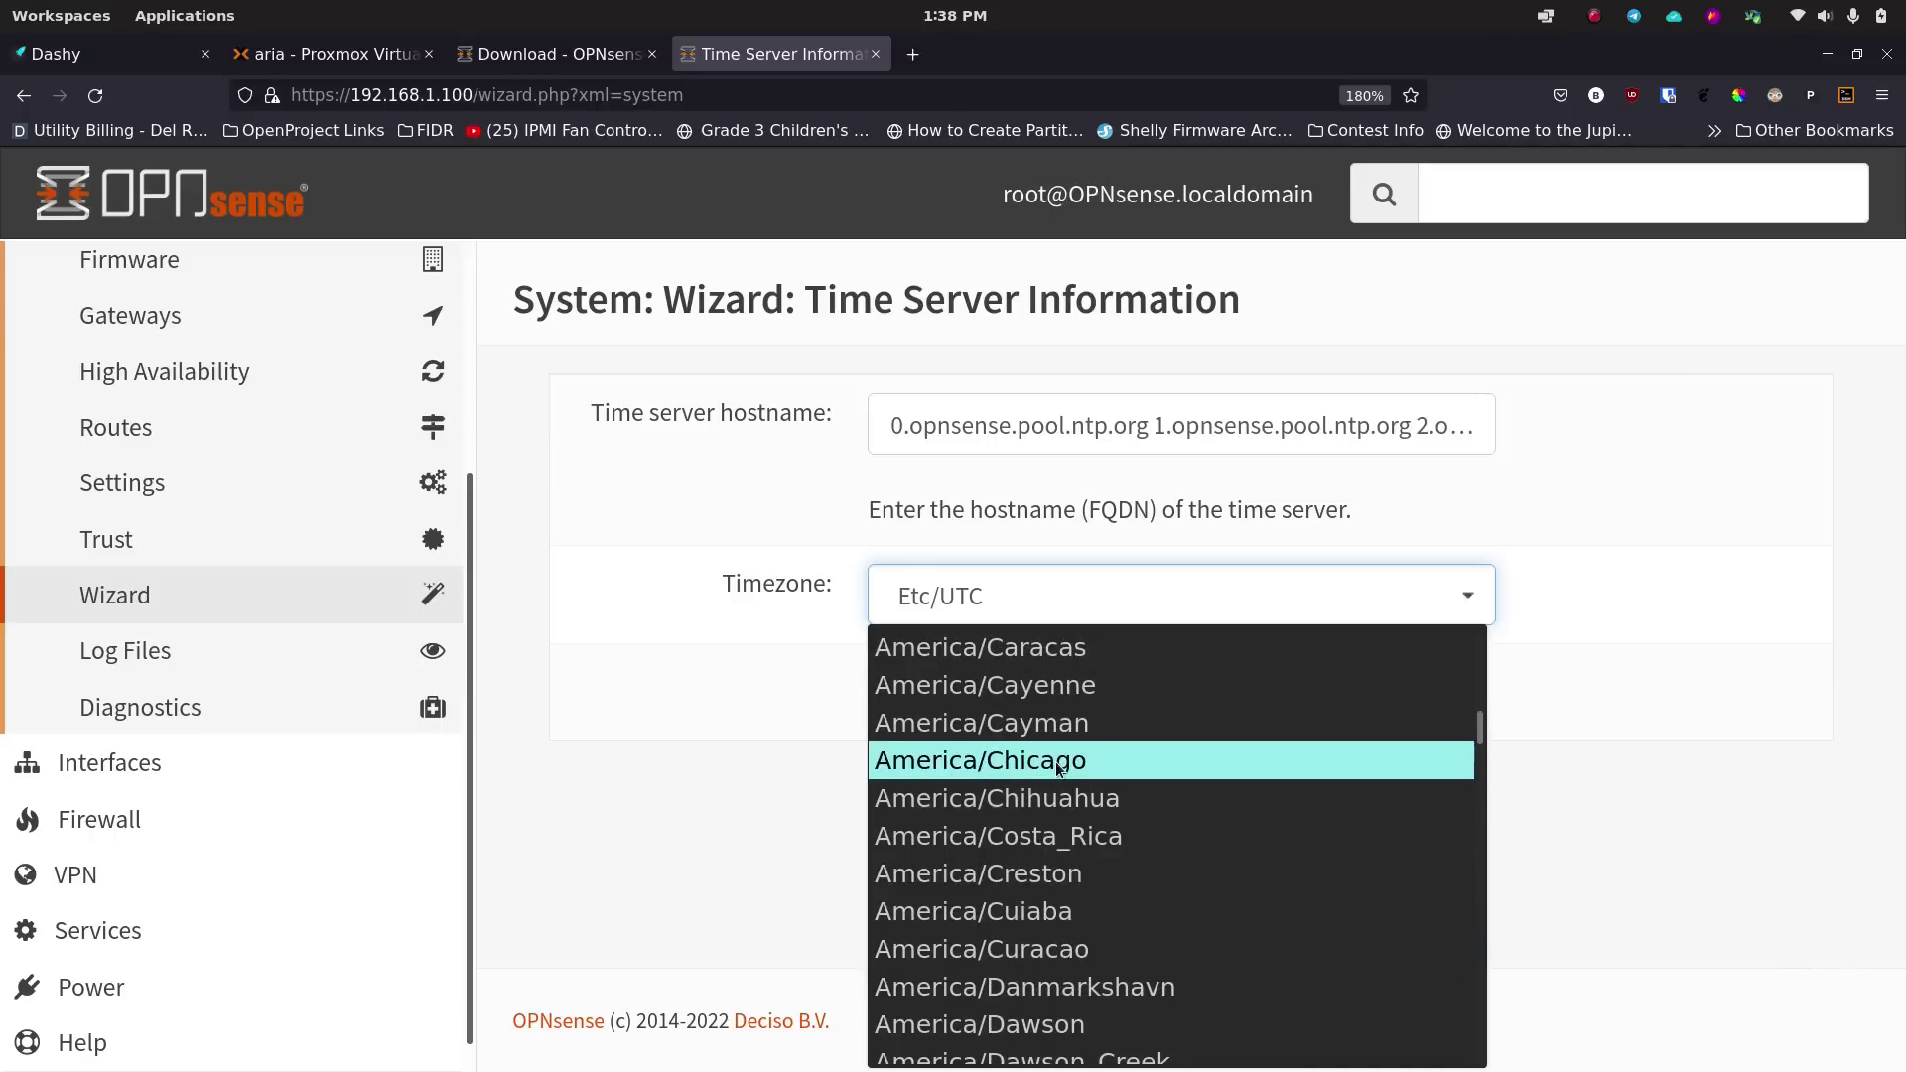
left_click(1124, 766)
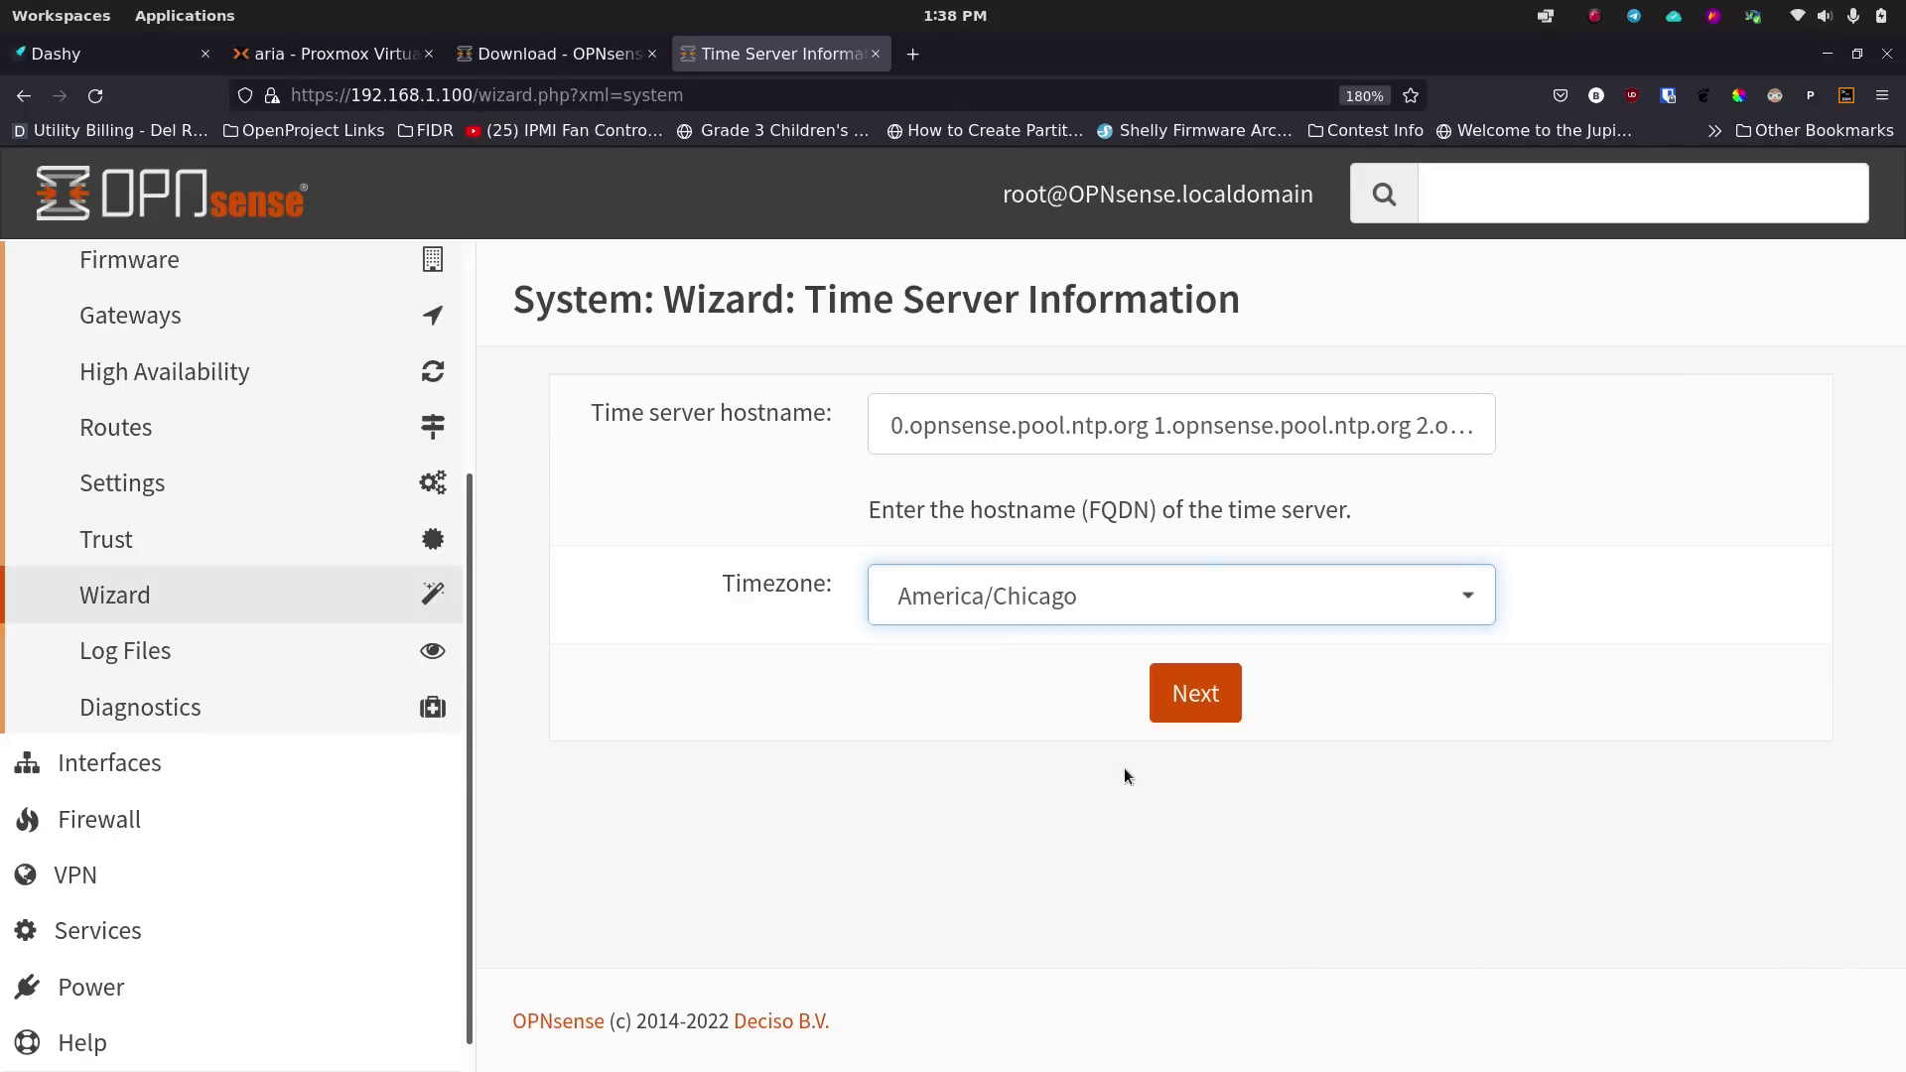
left_click(1188, 711)
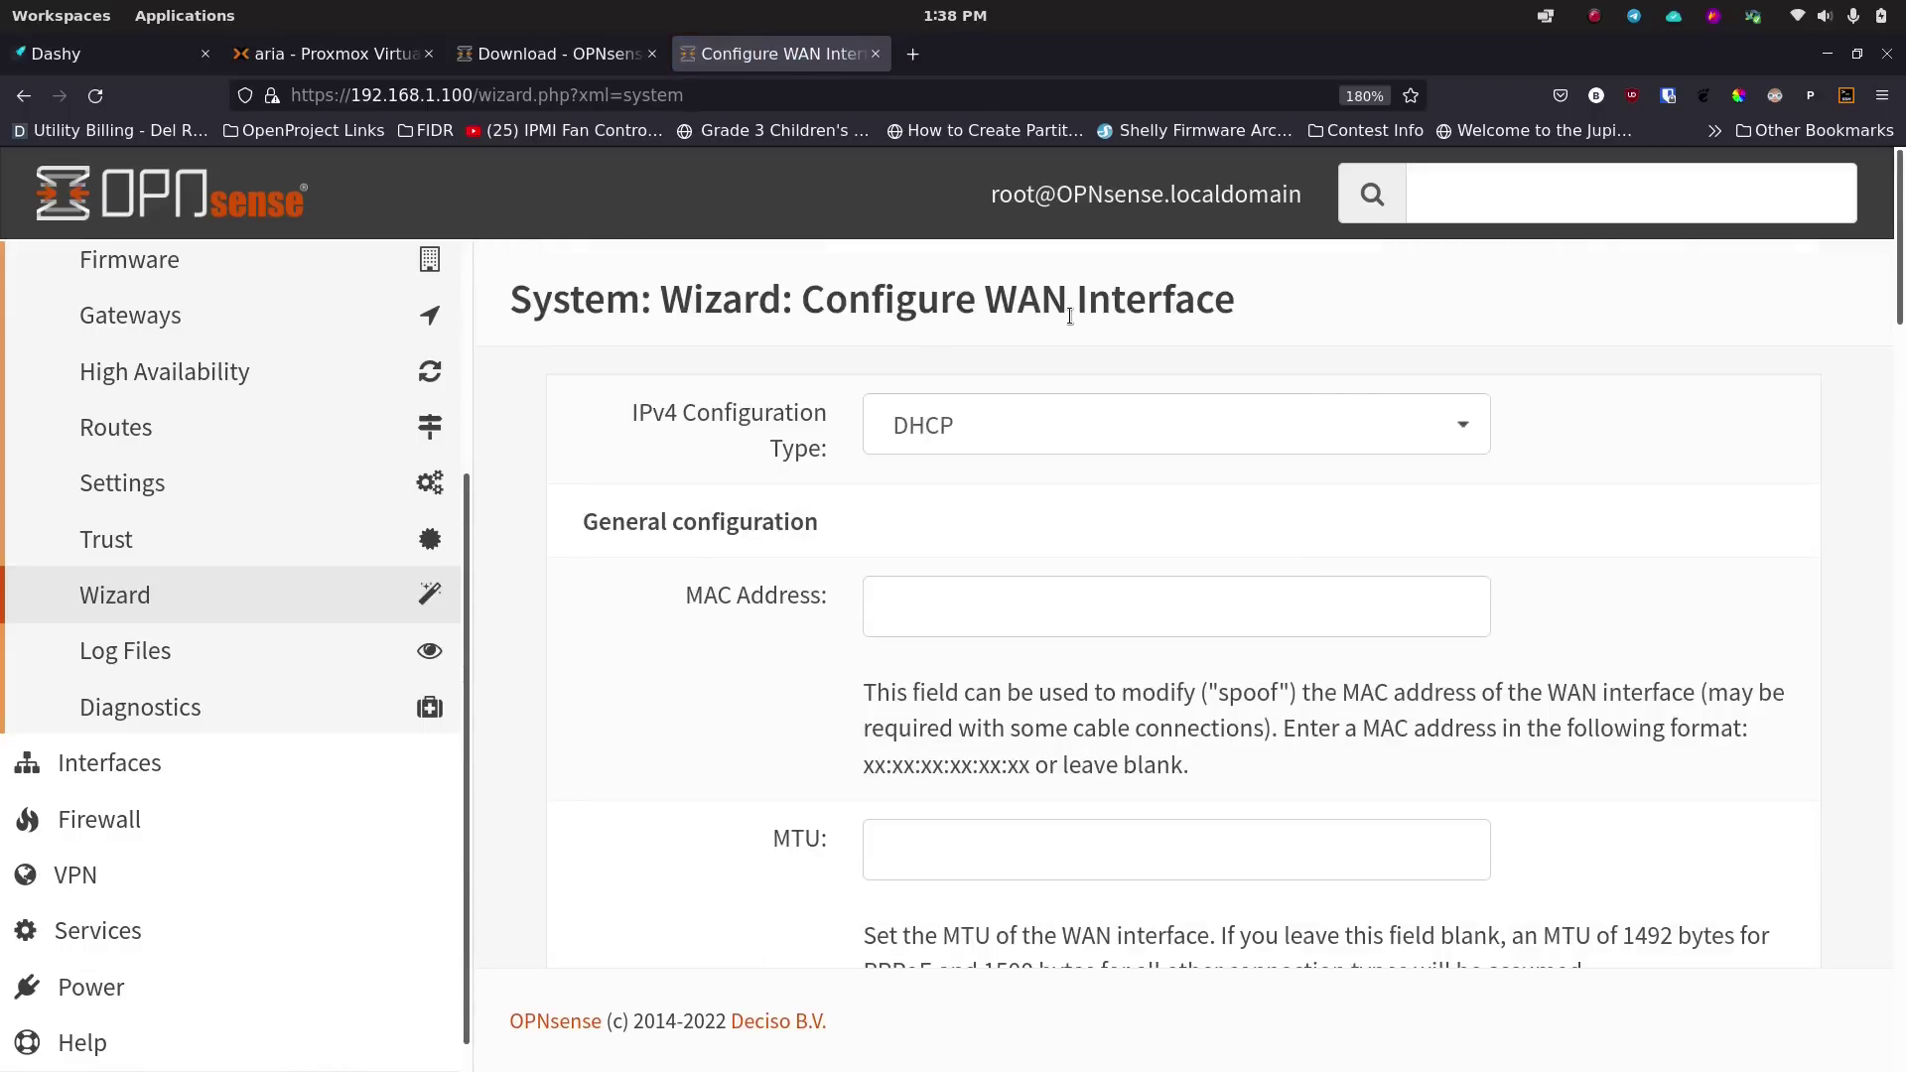
Try Static and PPPoE as the WAN interface's IPv4 configuration type, and return it to DHCP.
left_click(1019, 426)
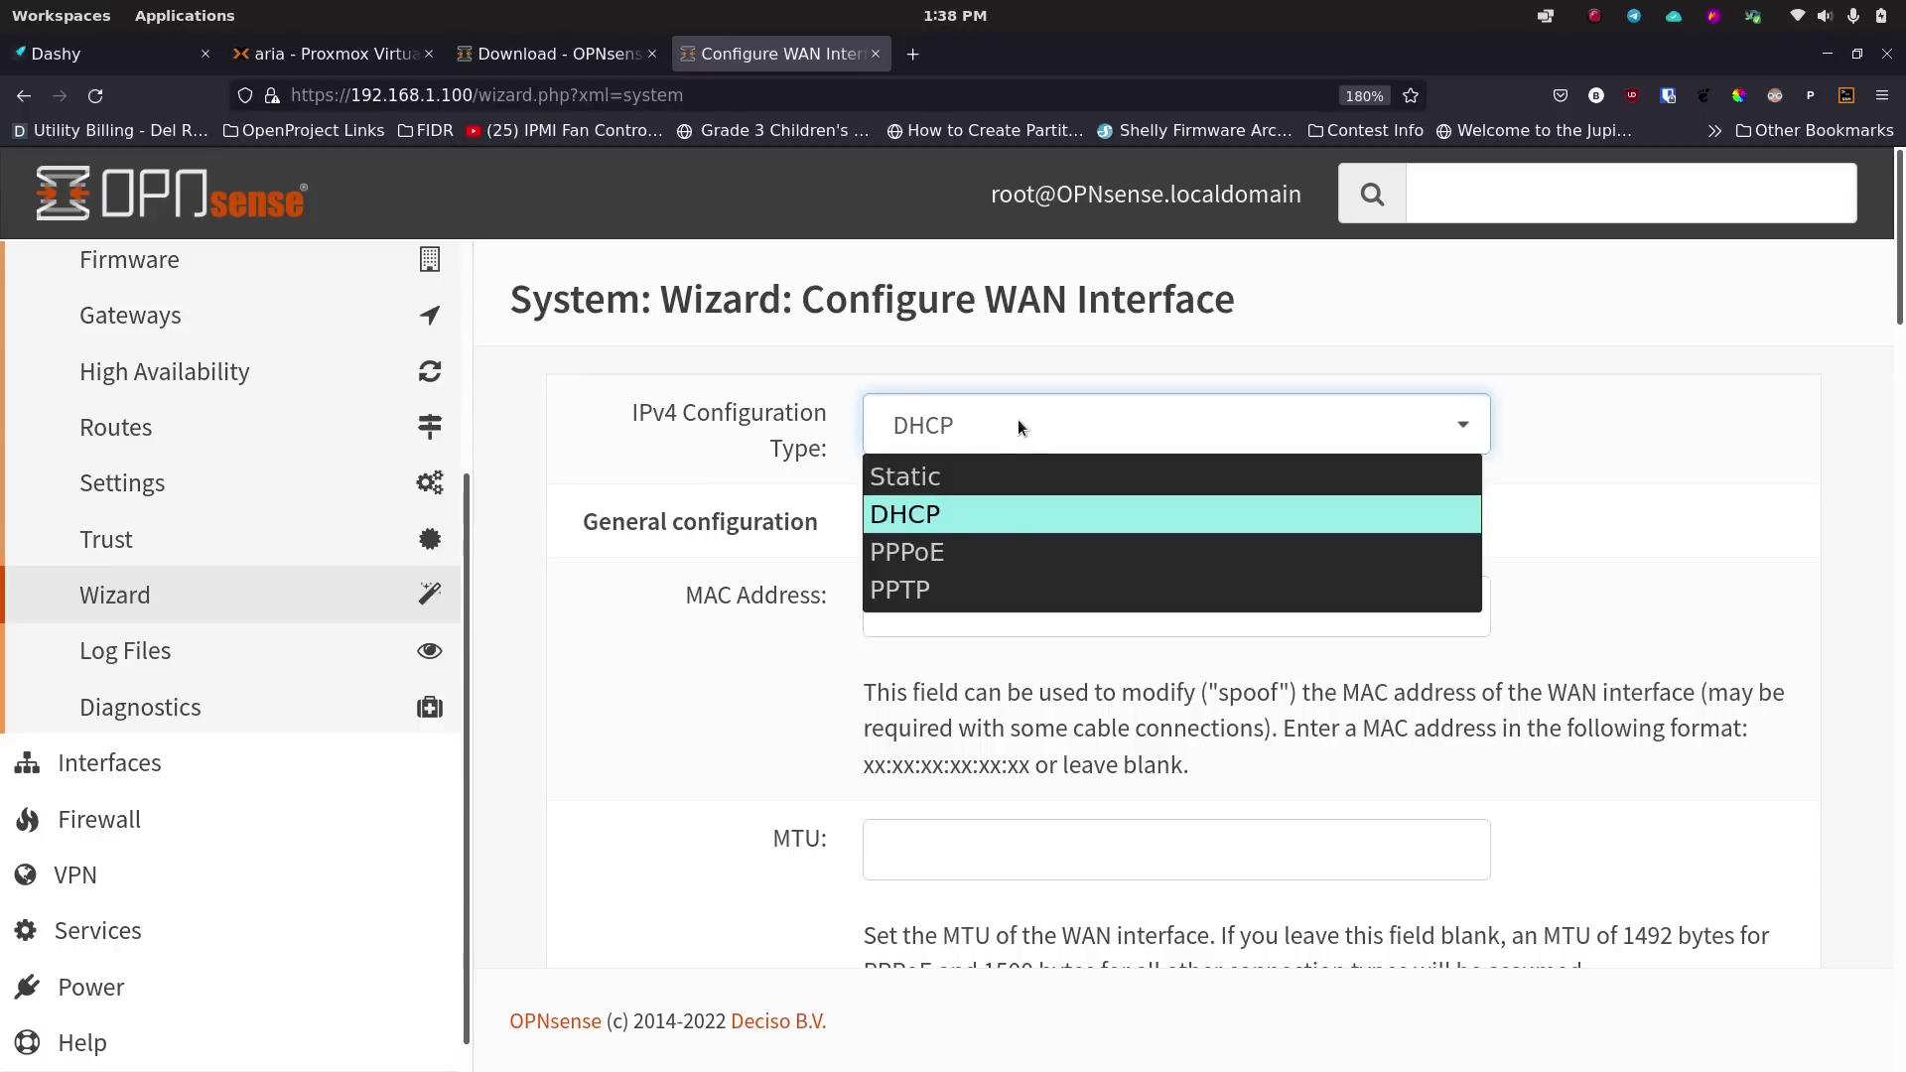
left_click(1007, 474)
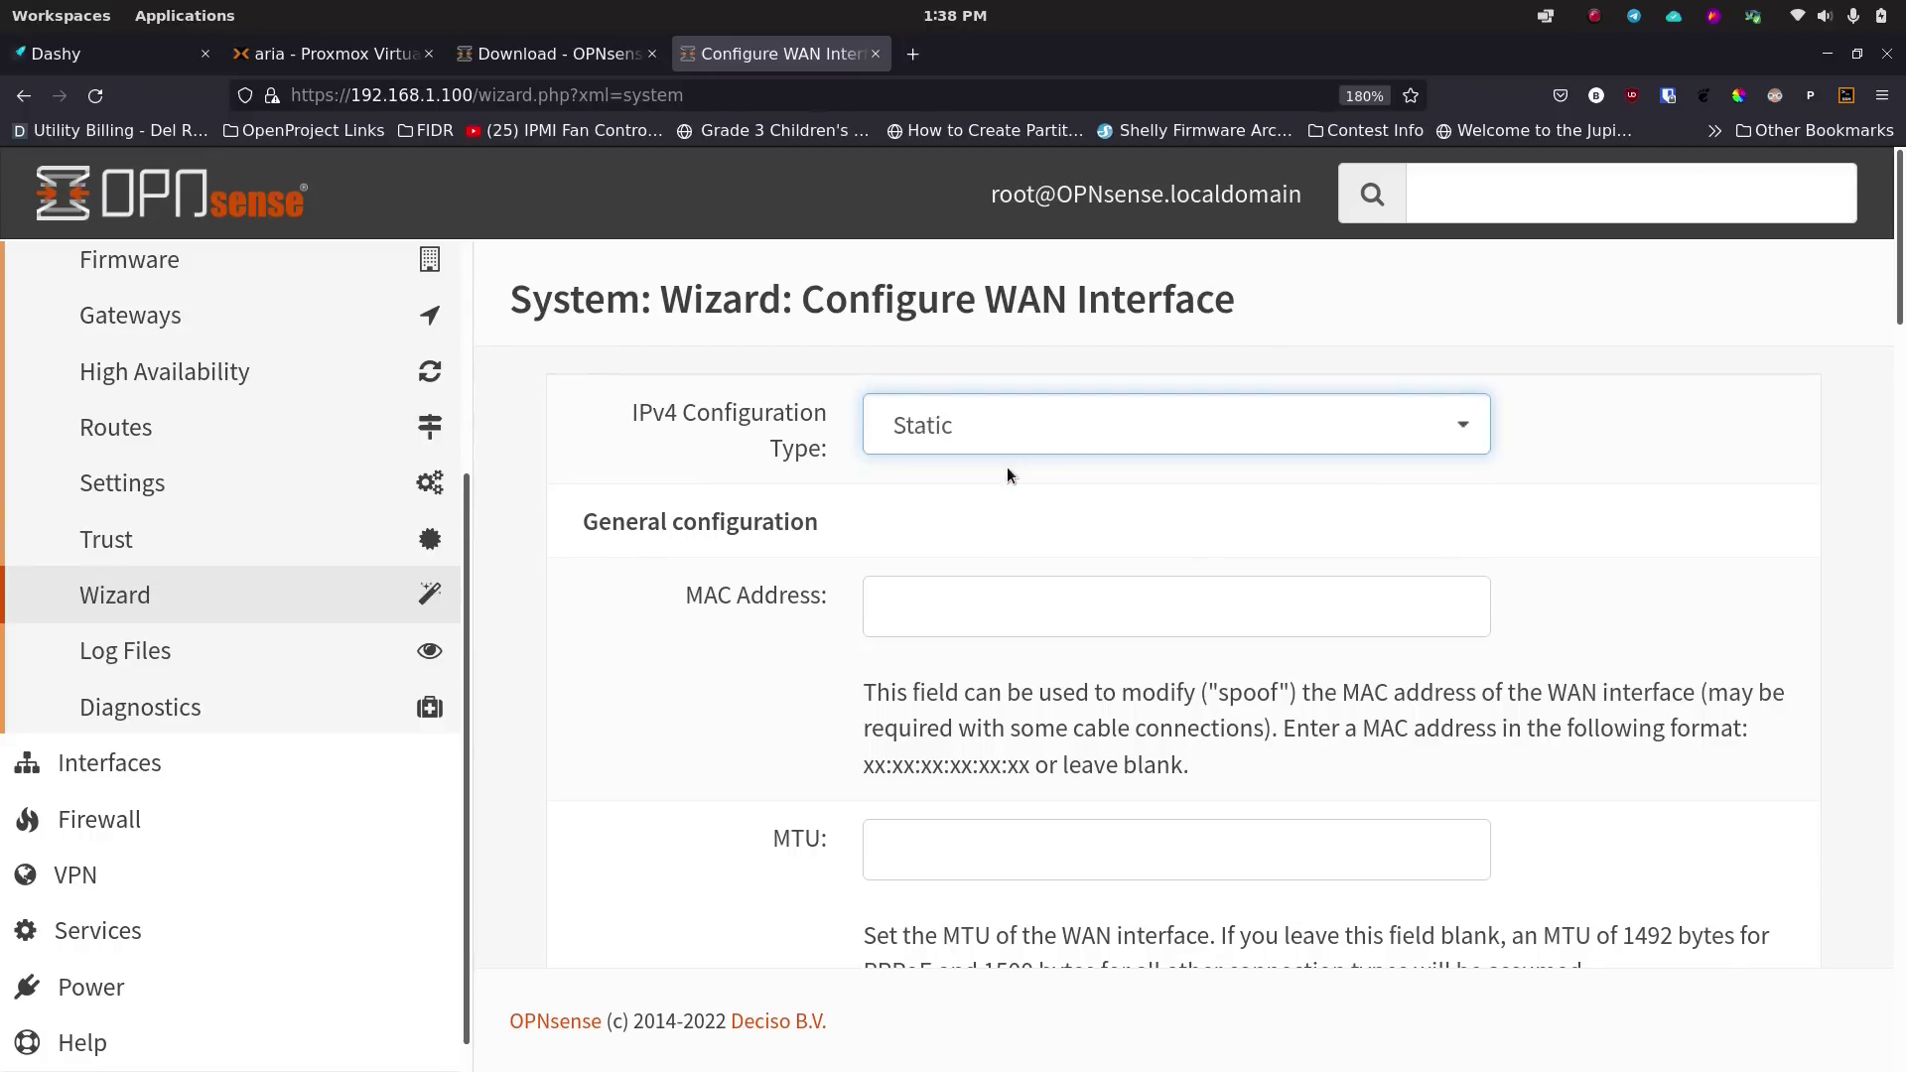
left_click(961, 425)
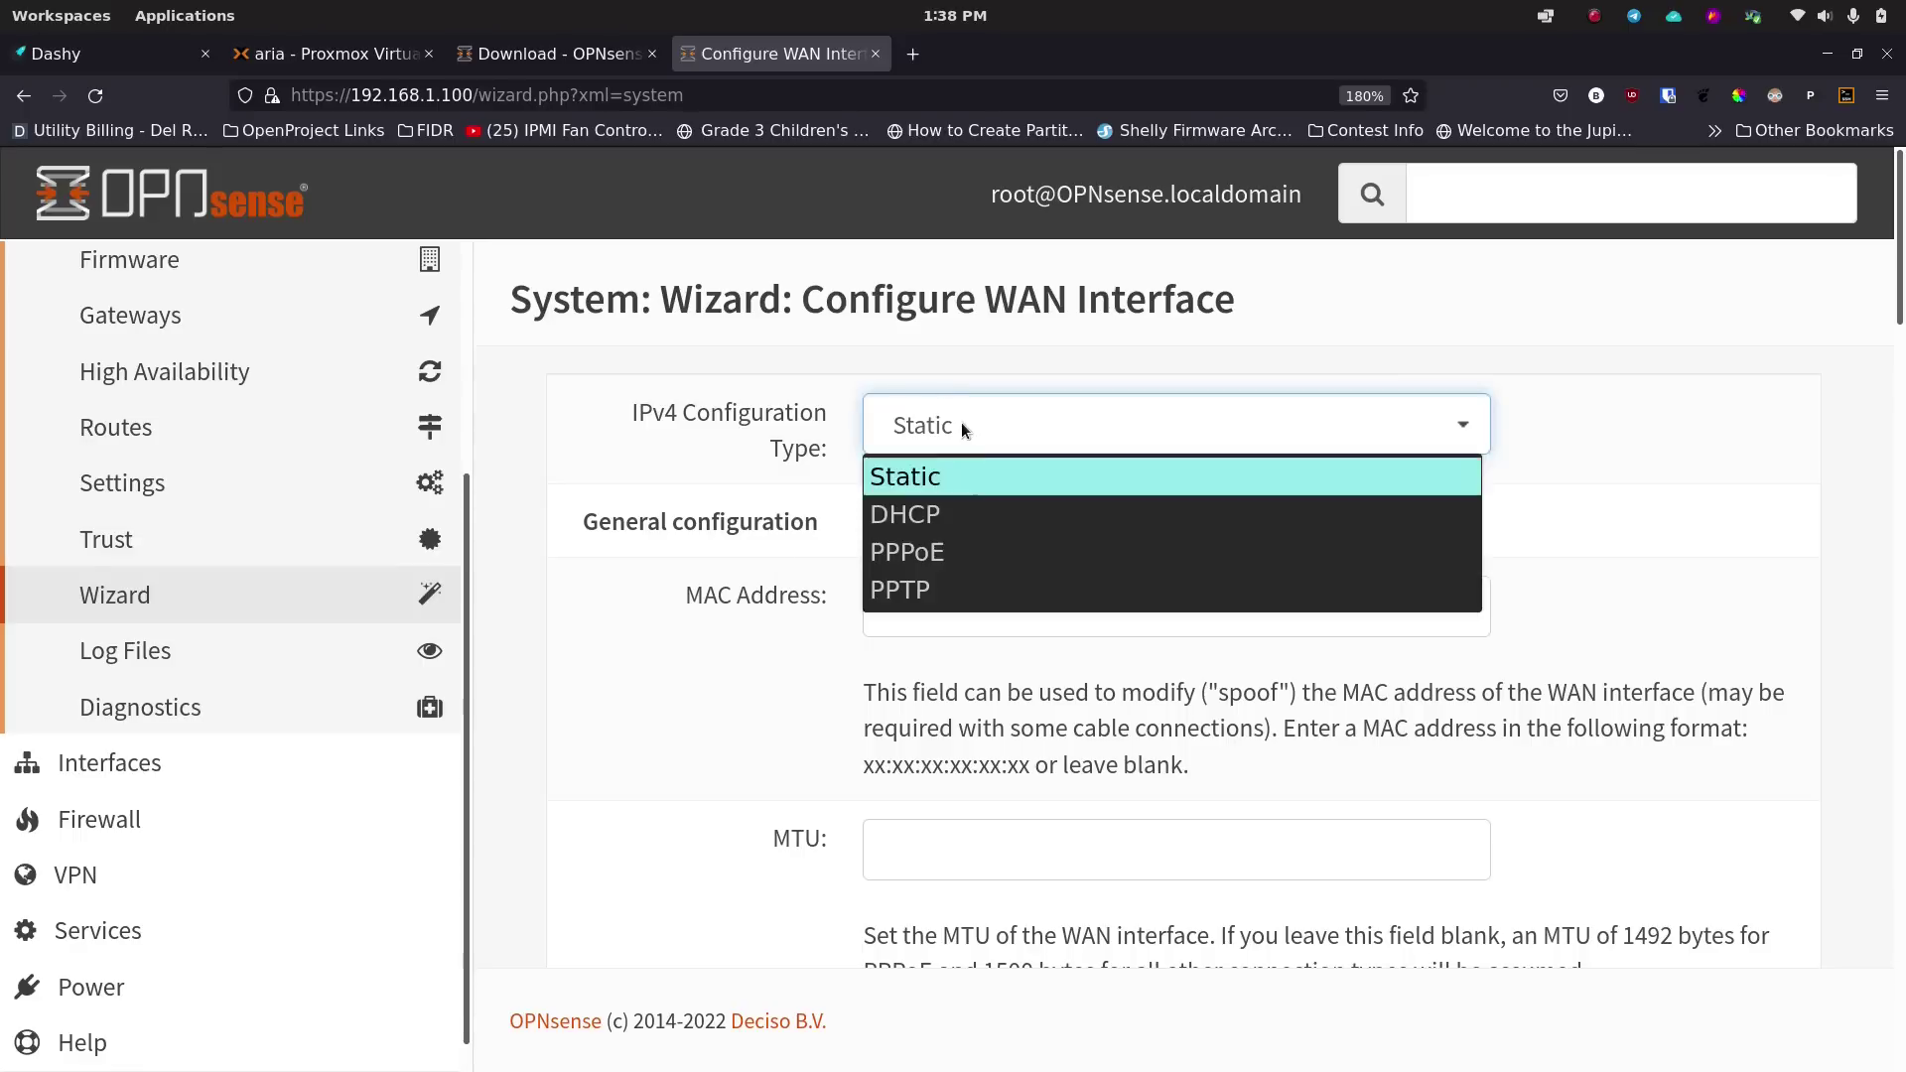
left_click(977, 541)
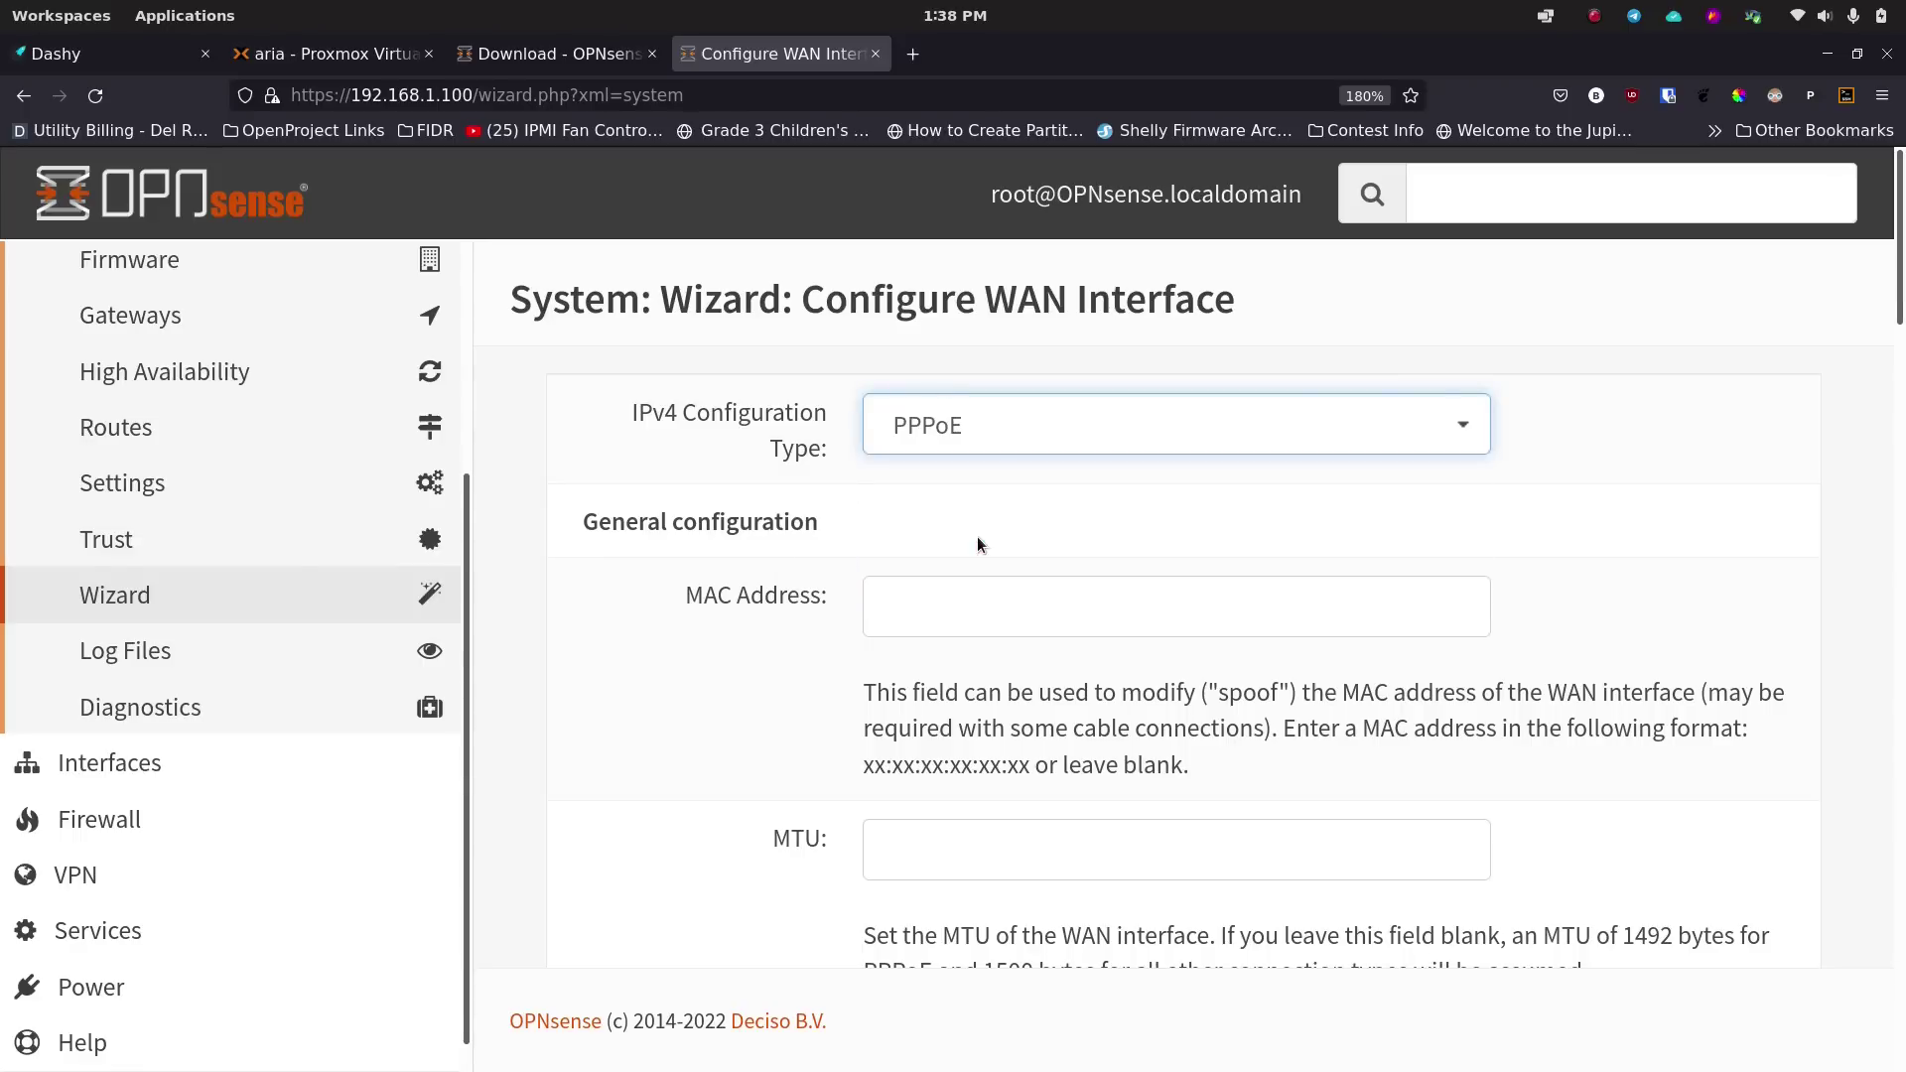
left_click(987, 445)
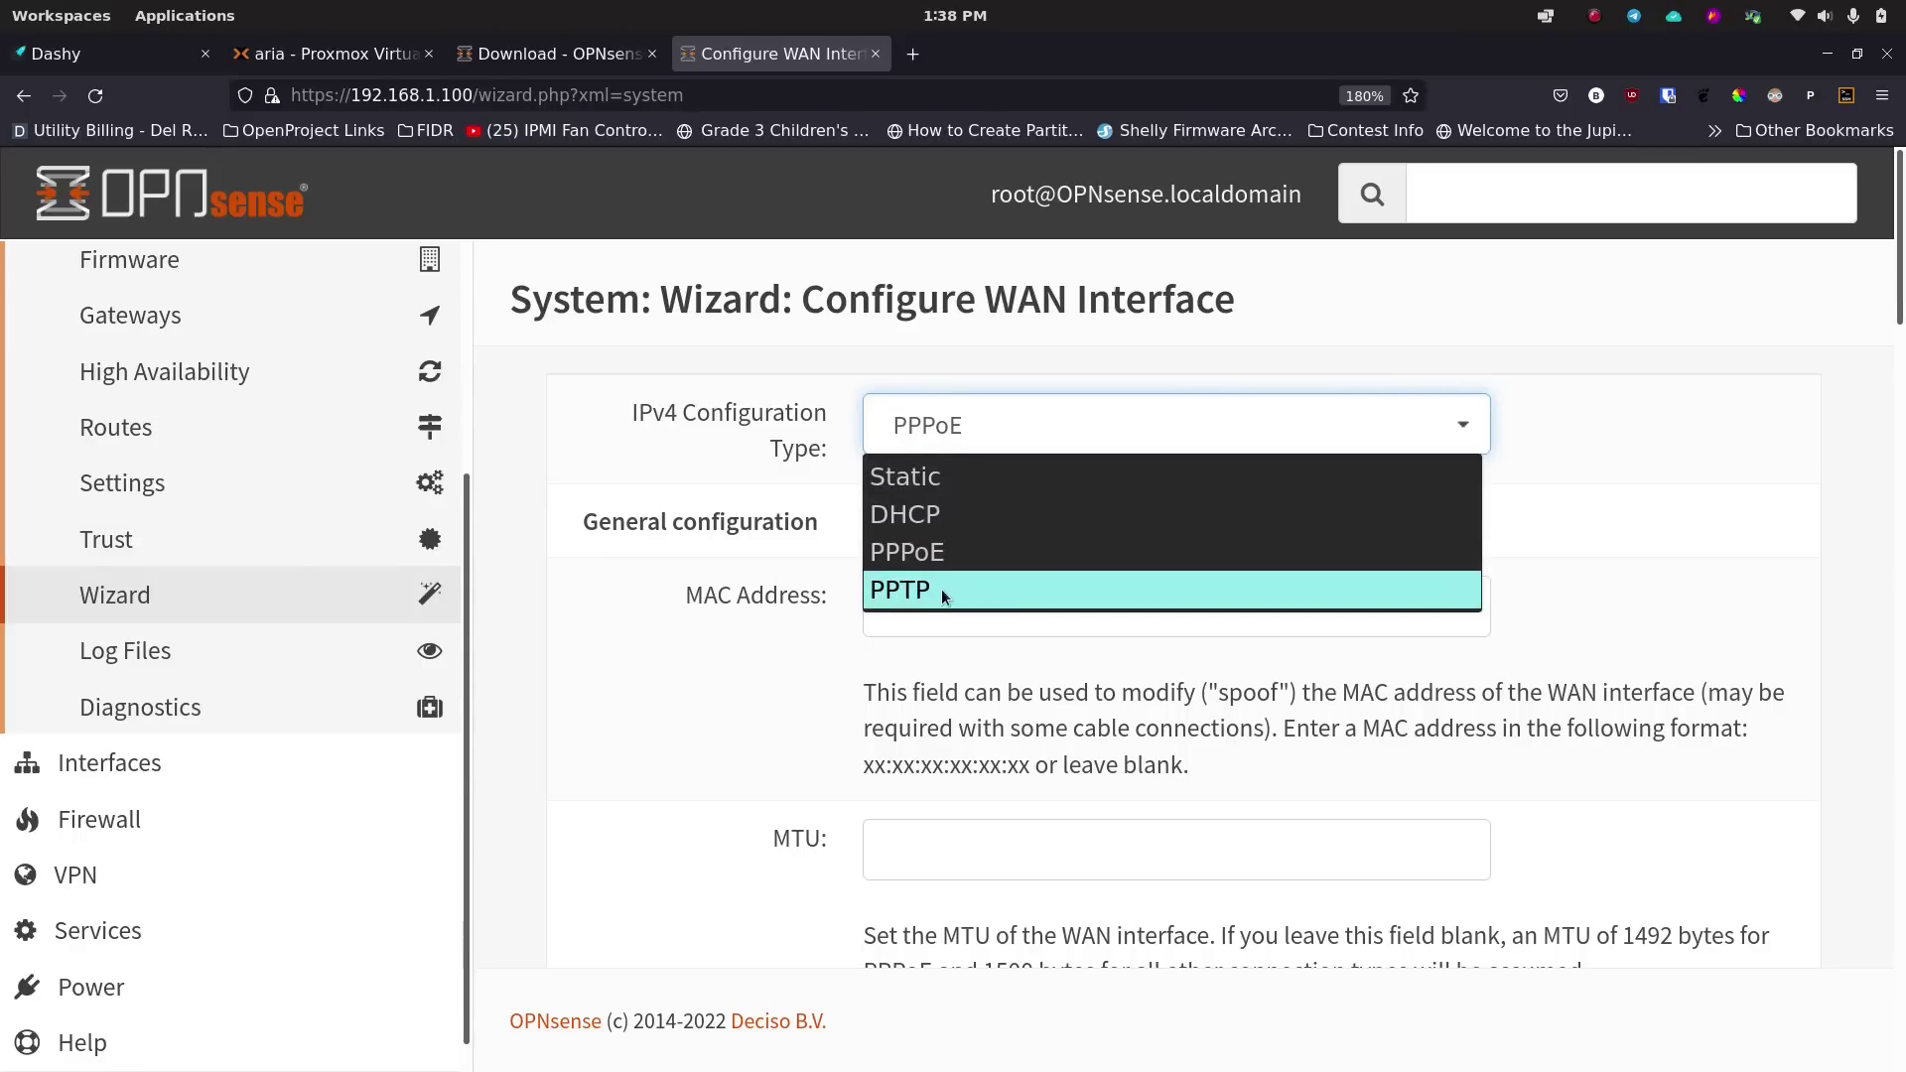
left_click(965, 514)
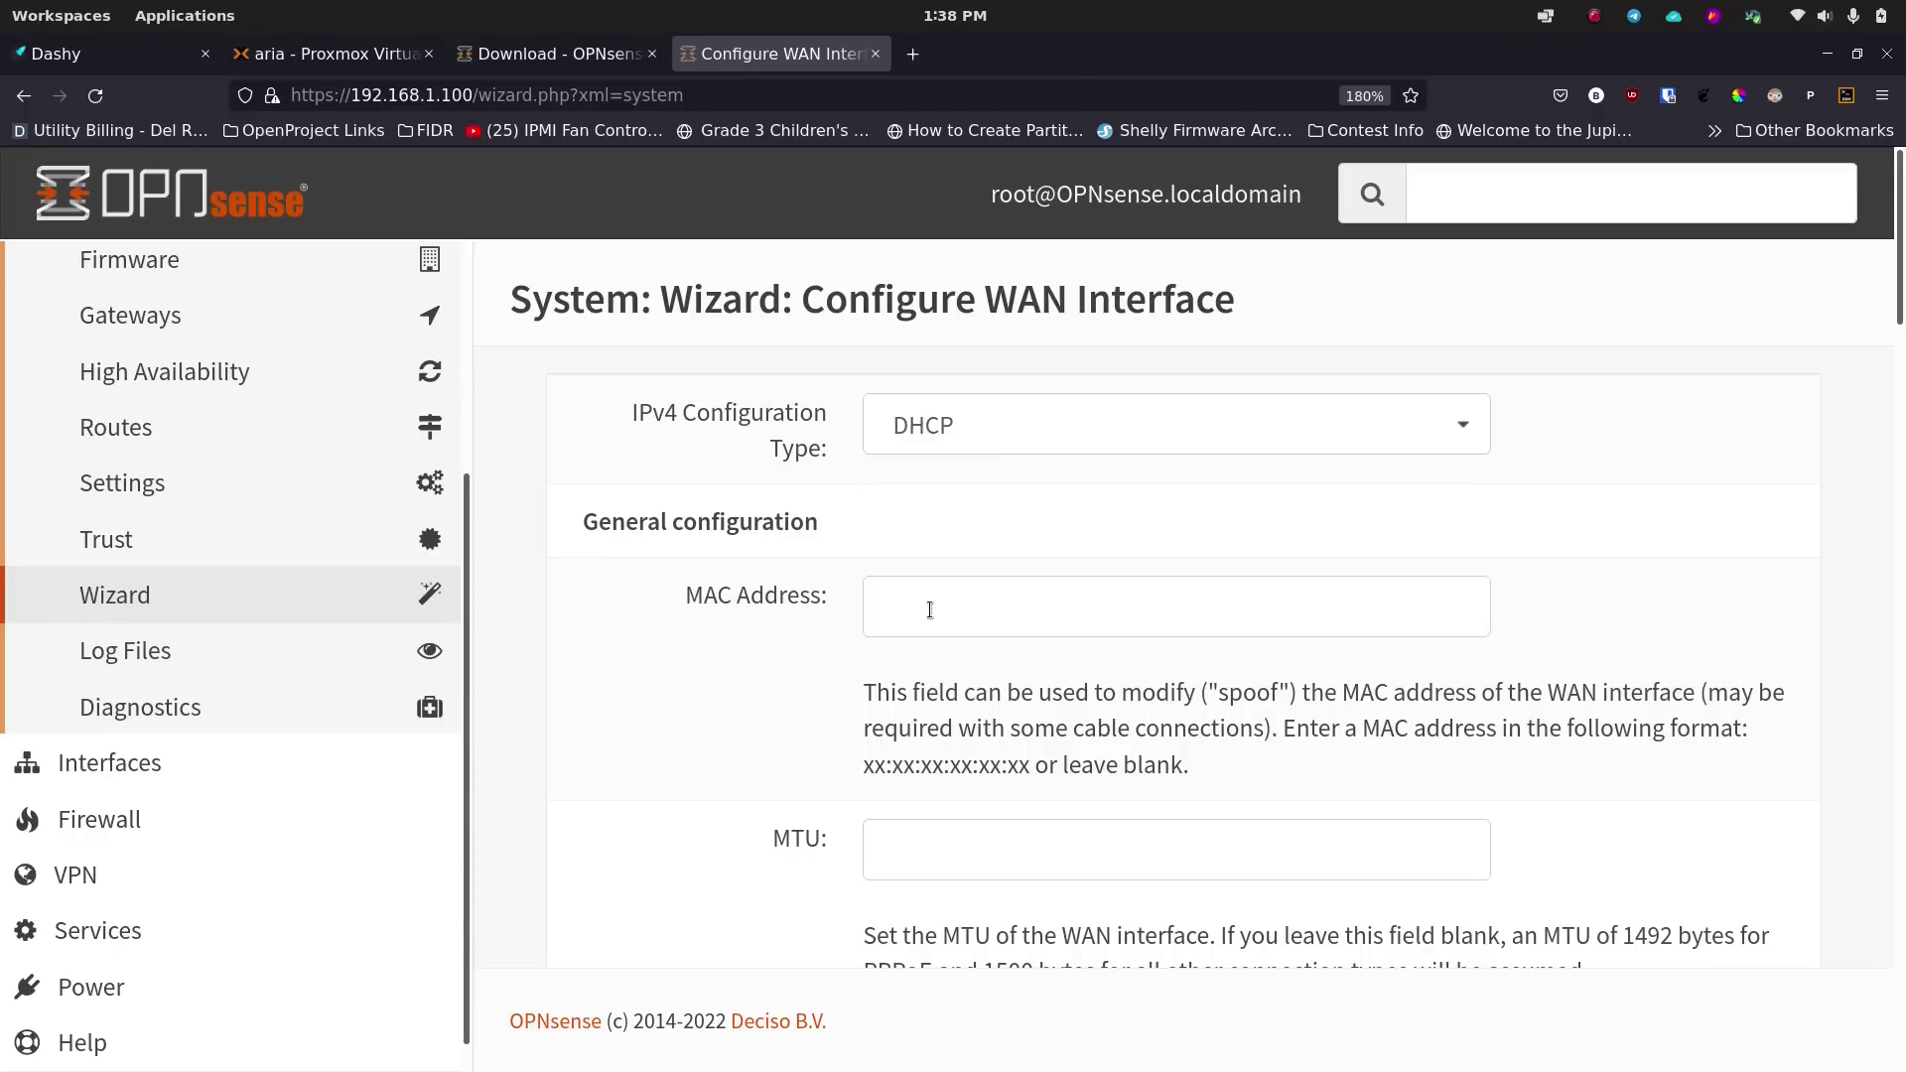
Review the remaining WAN interface options, keep their defaults, and continue to the Configure LAN Interface page.
scroll(930, 609, "down", 3)
scroll(897, 581, "up", 3)
scroll(936, 616, "down", 4)
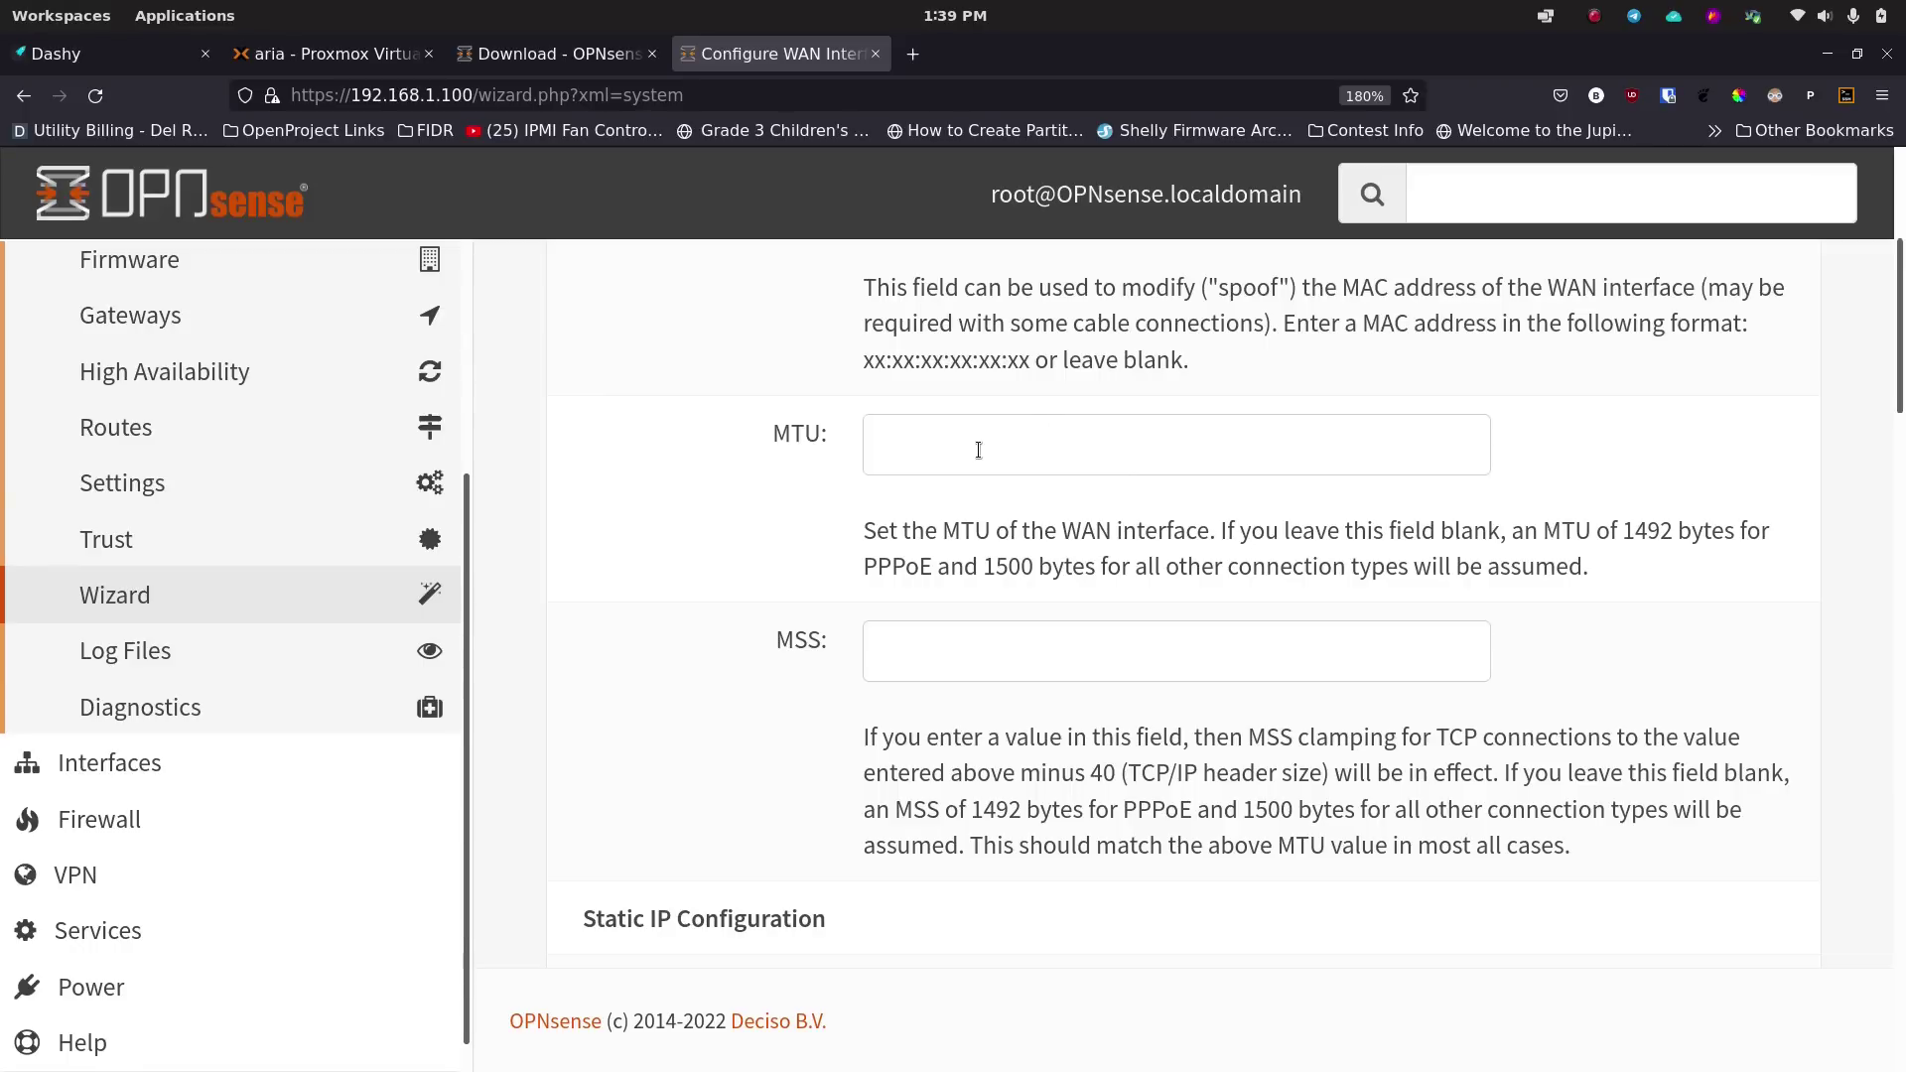
scroll(819, 515, "down", 2)
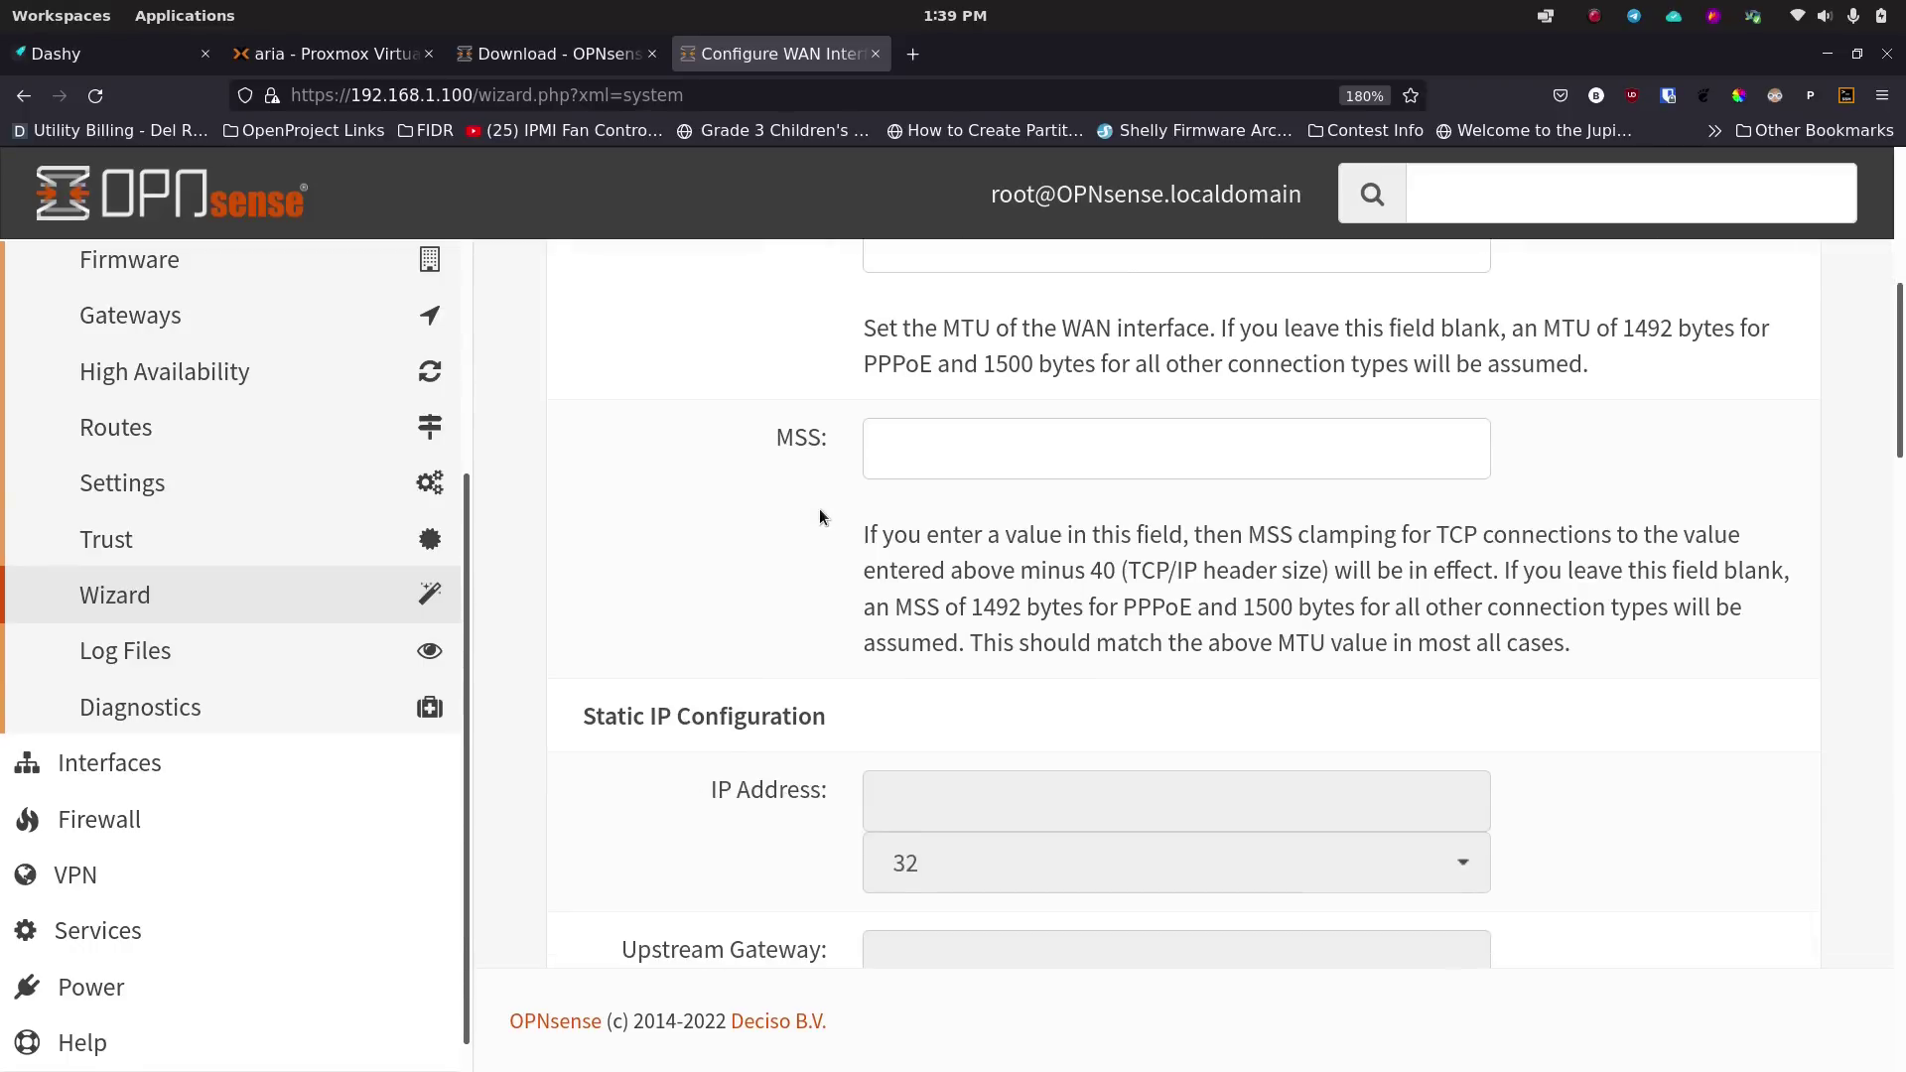
scroll(820, 515, "down", 4)
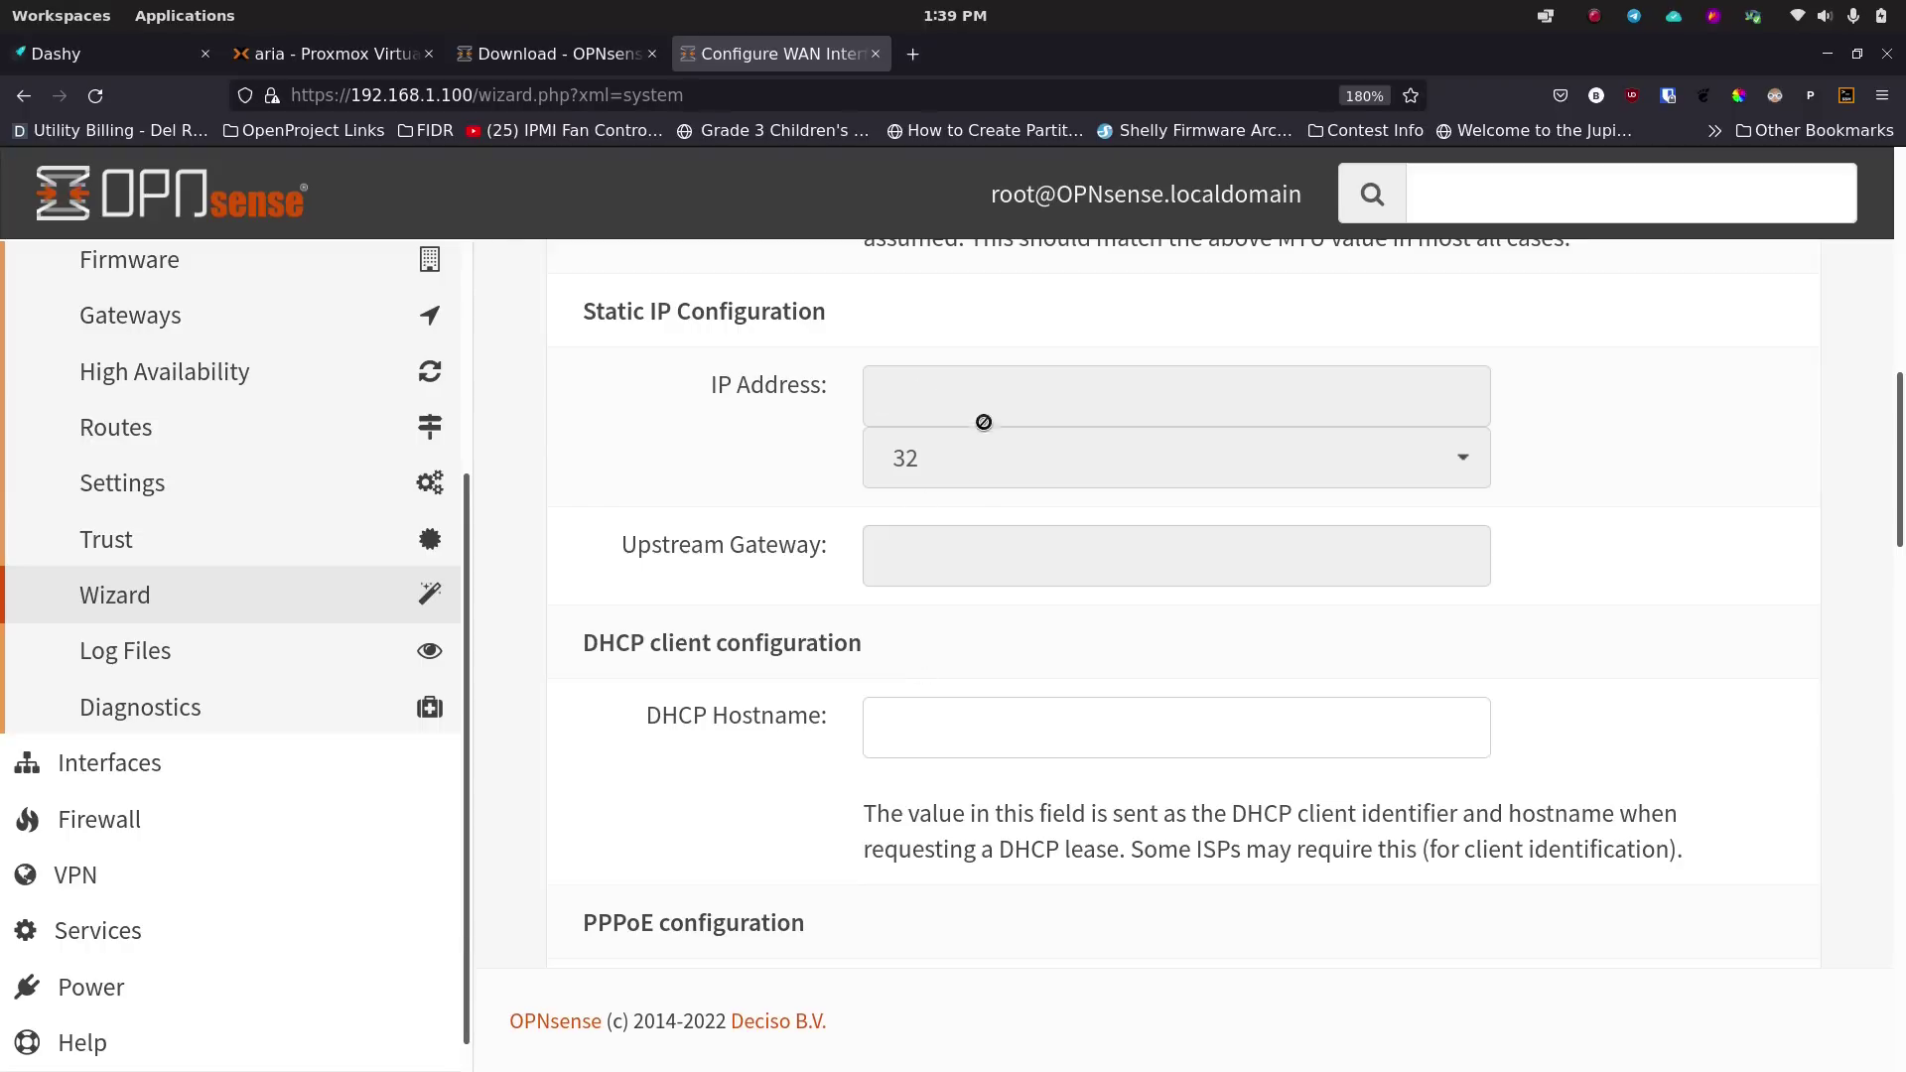
scroll(785, 665, "down", 5)
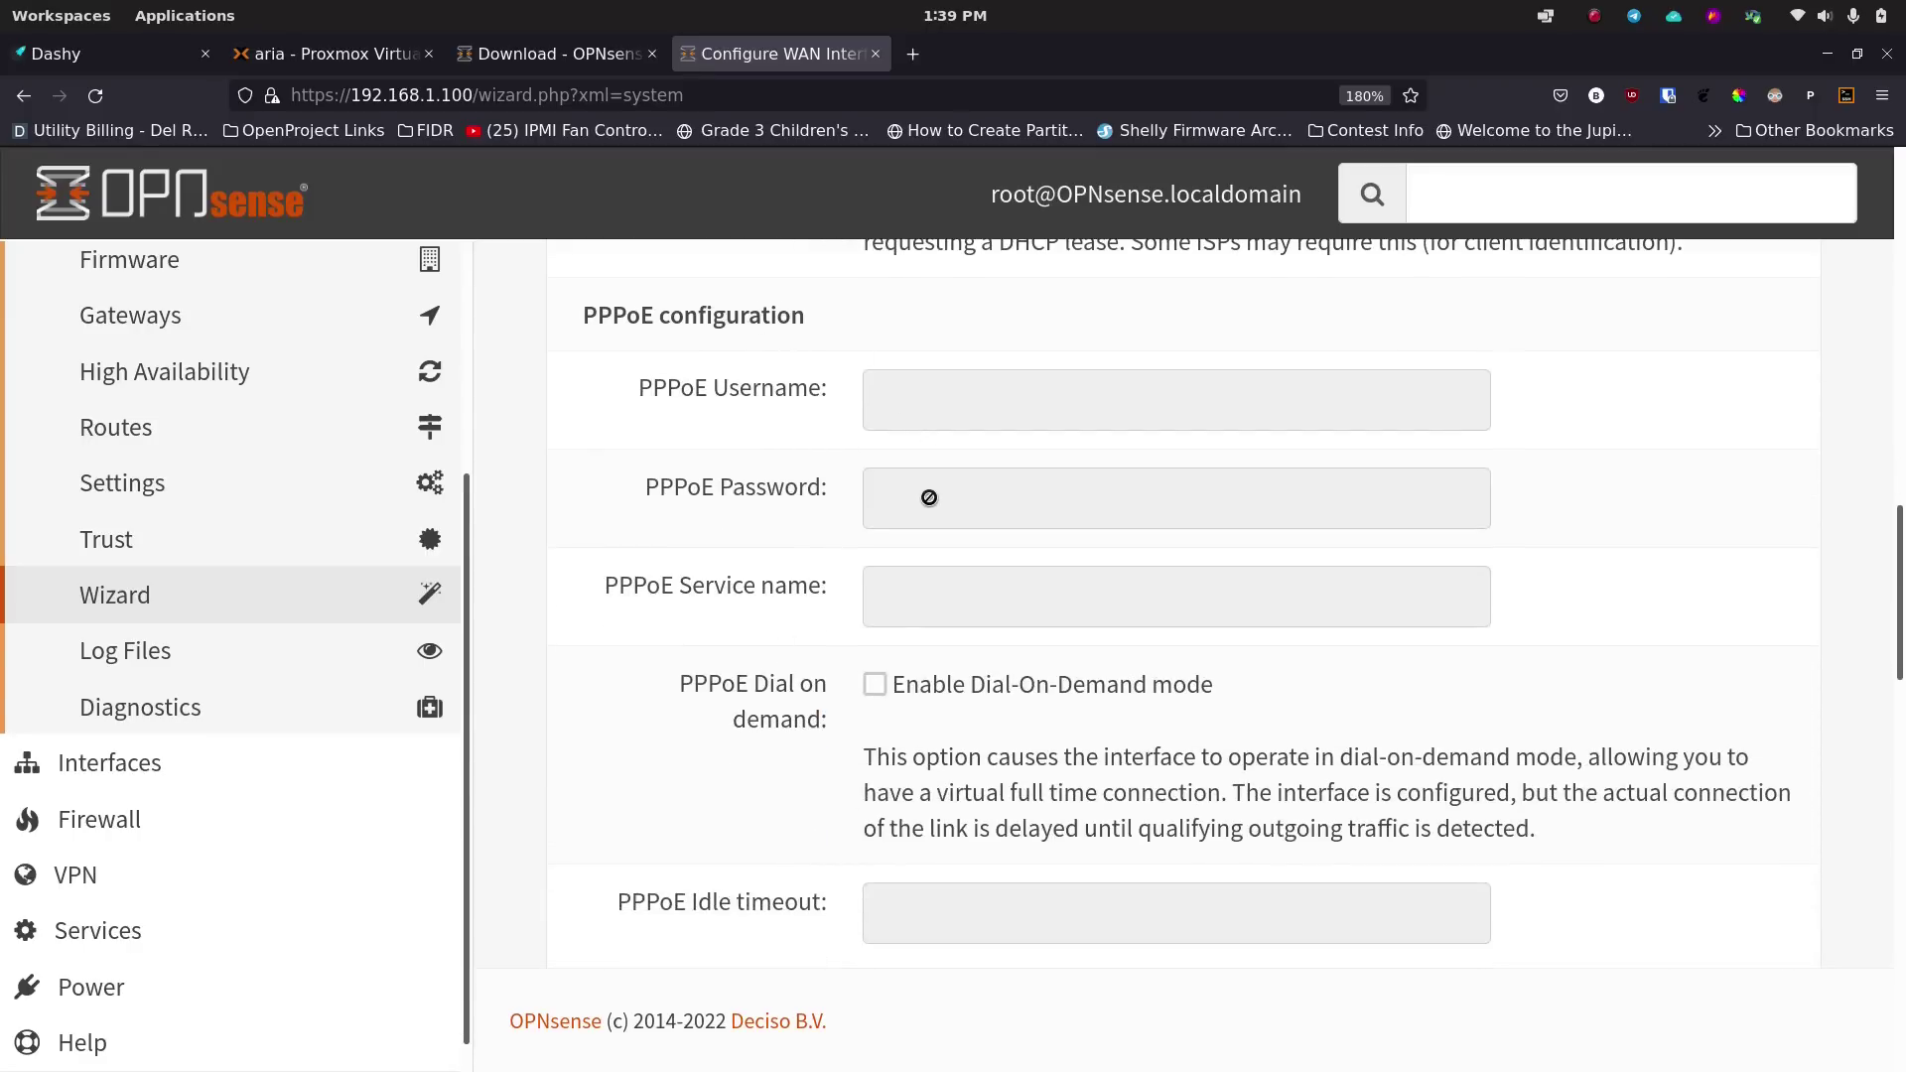
scroll(802, 705, "down", 8)
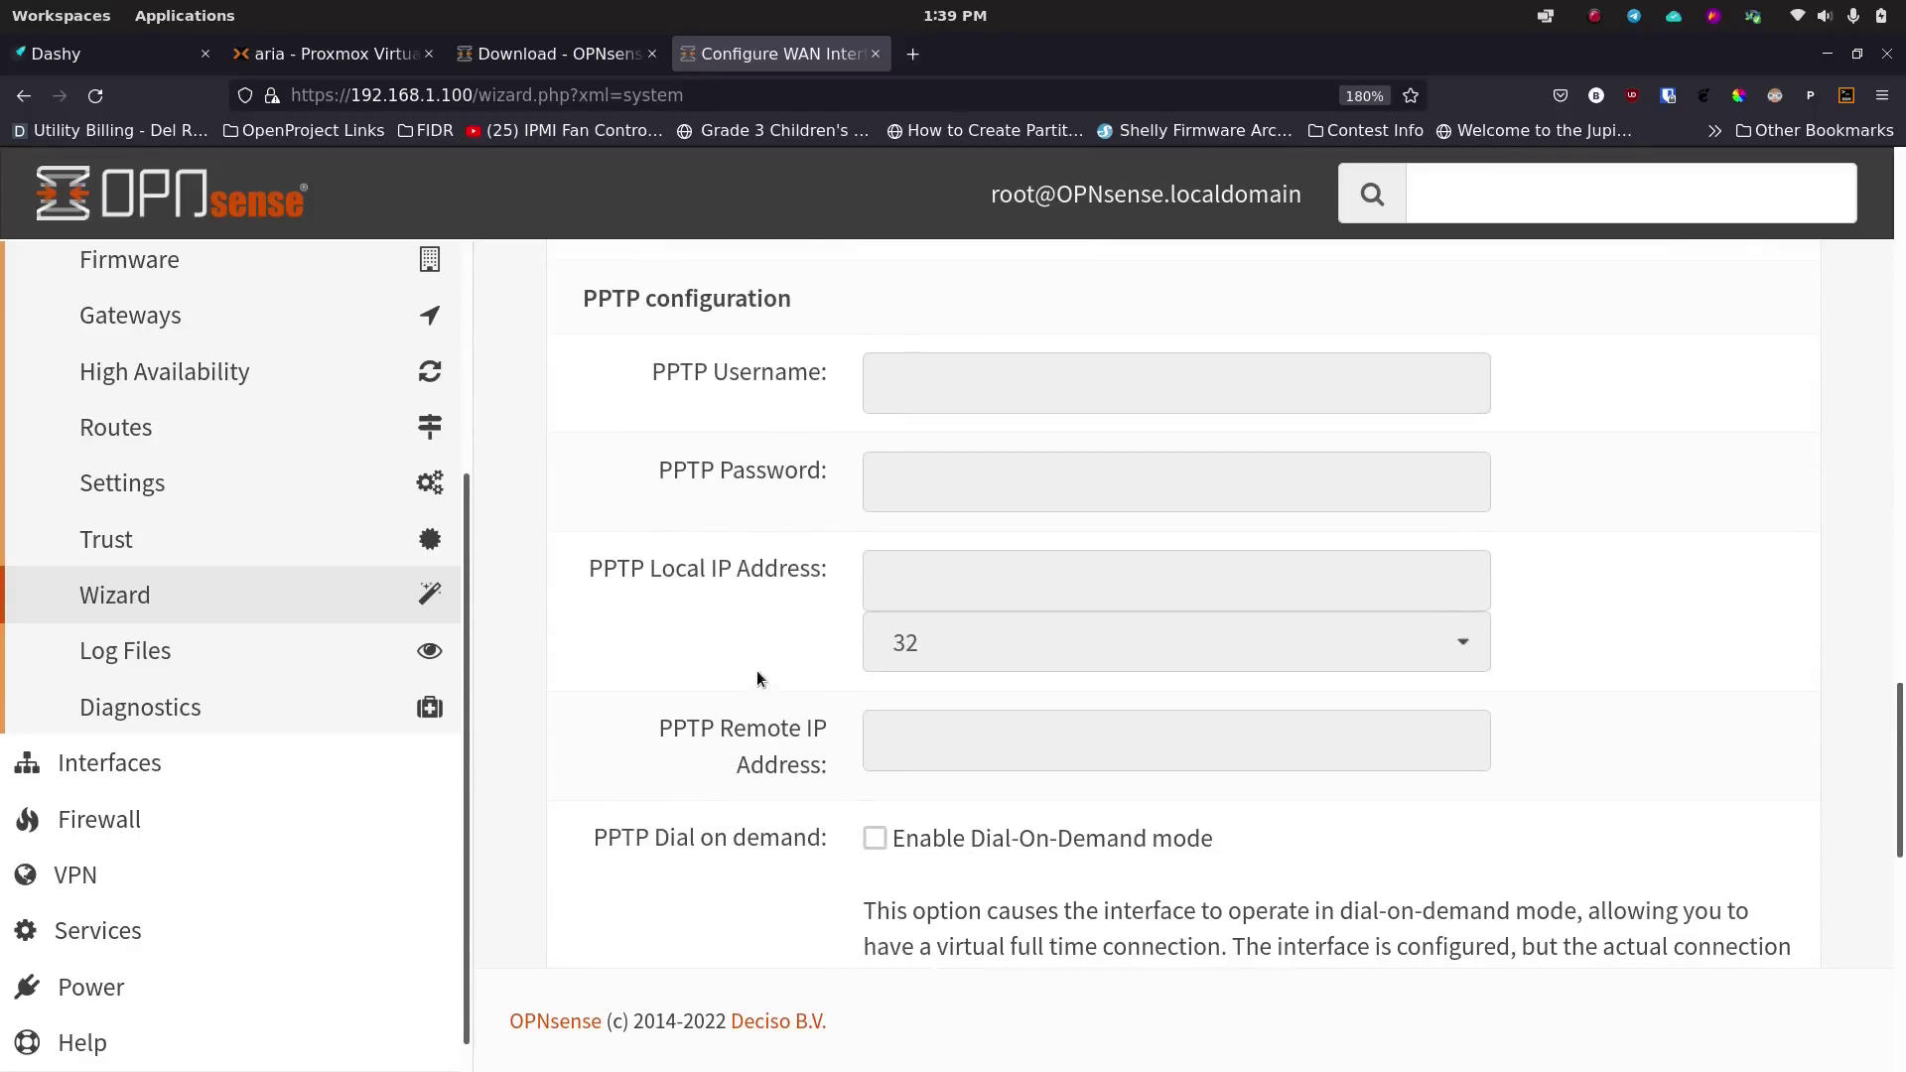
scroll(756, 675, "down", 8)
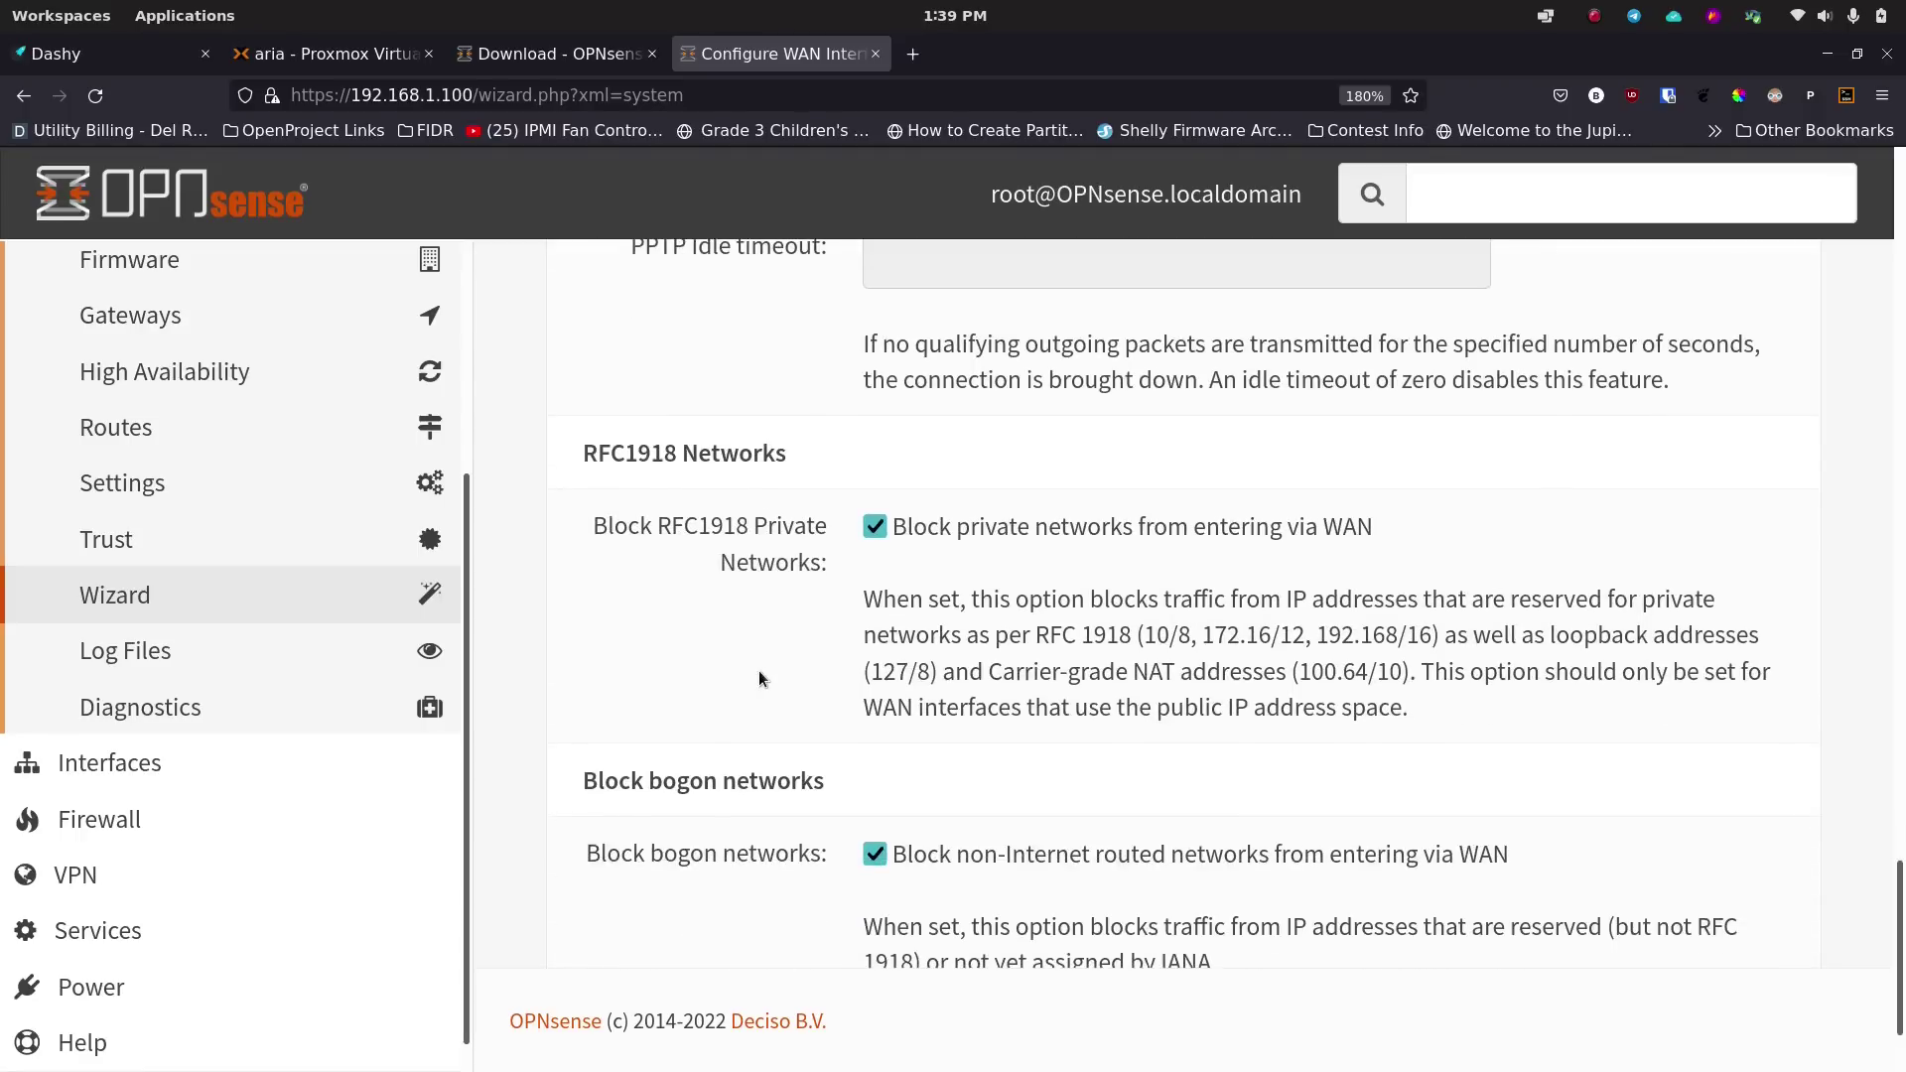
scroll(759, 672, "down", 2)
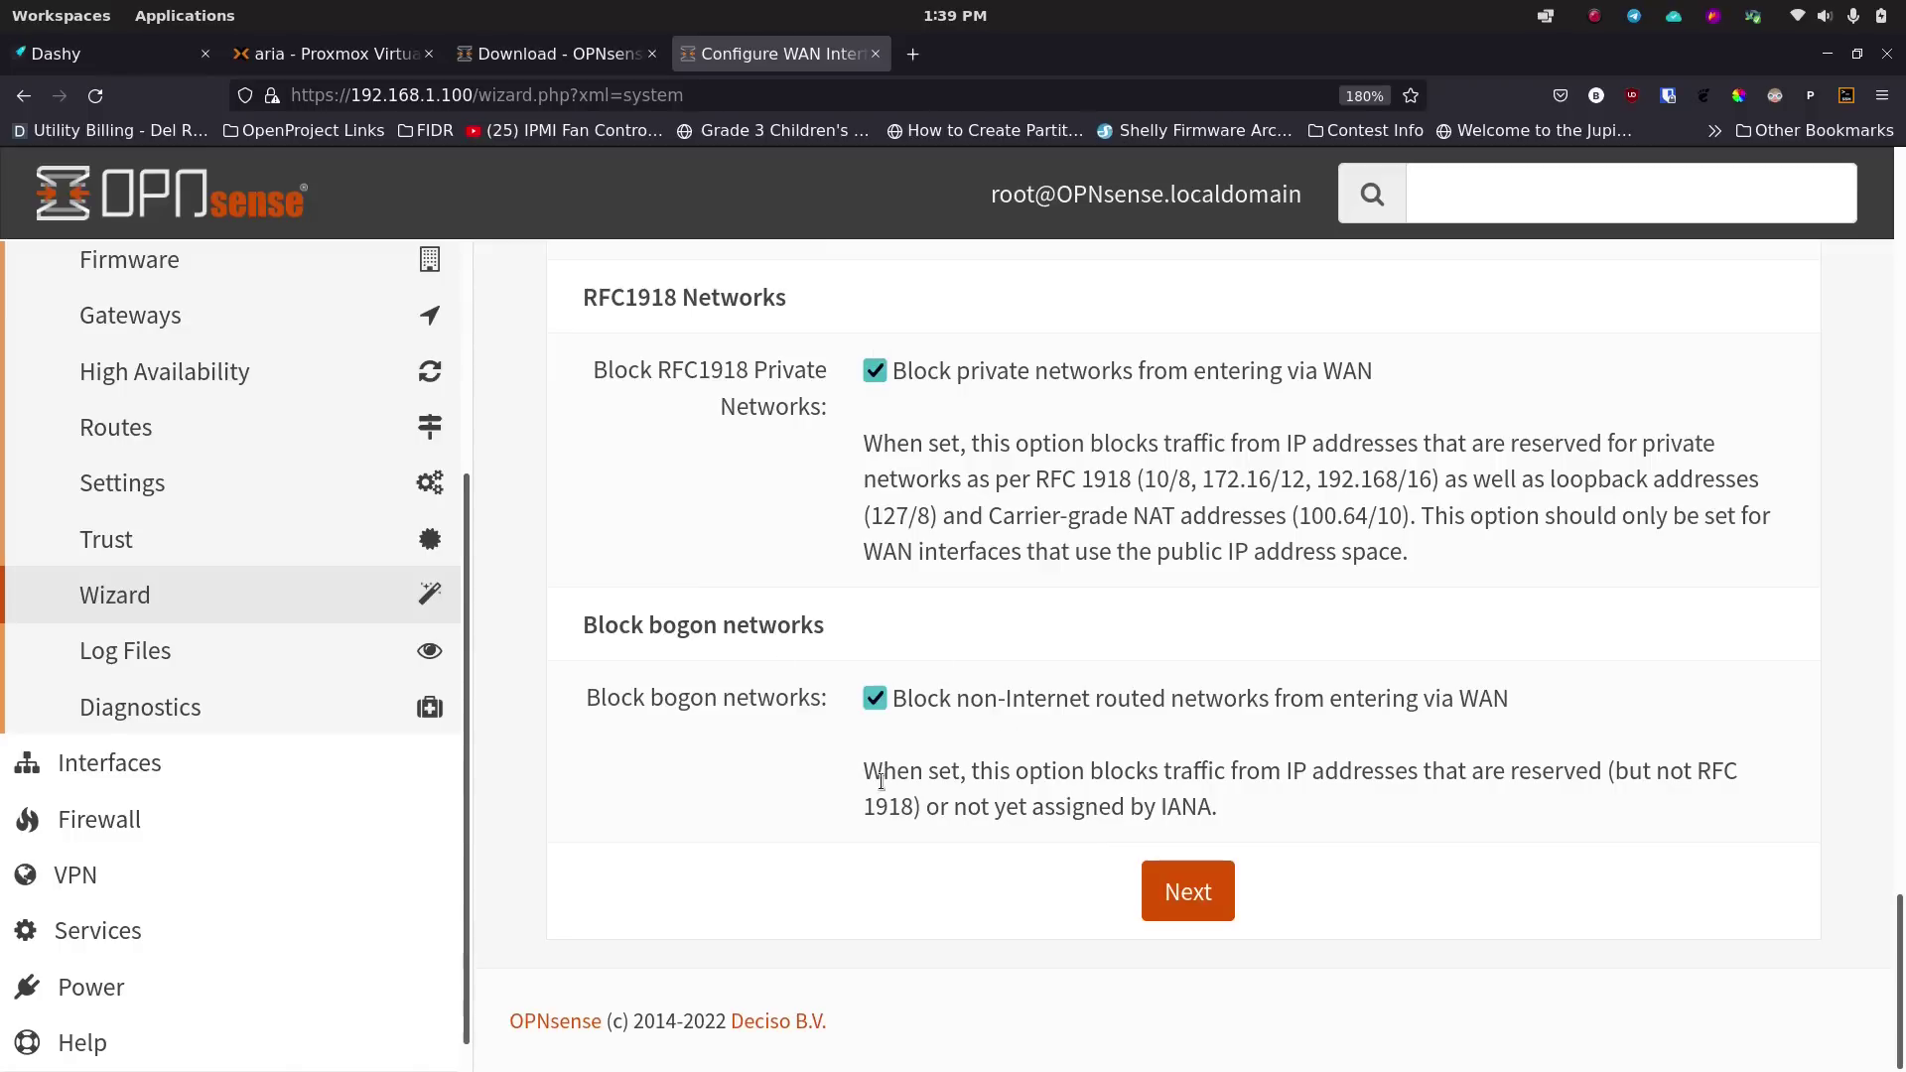
left_click(1178, 901)
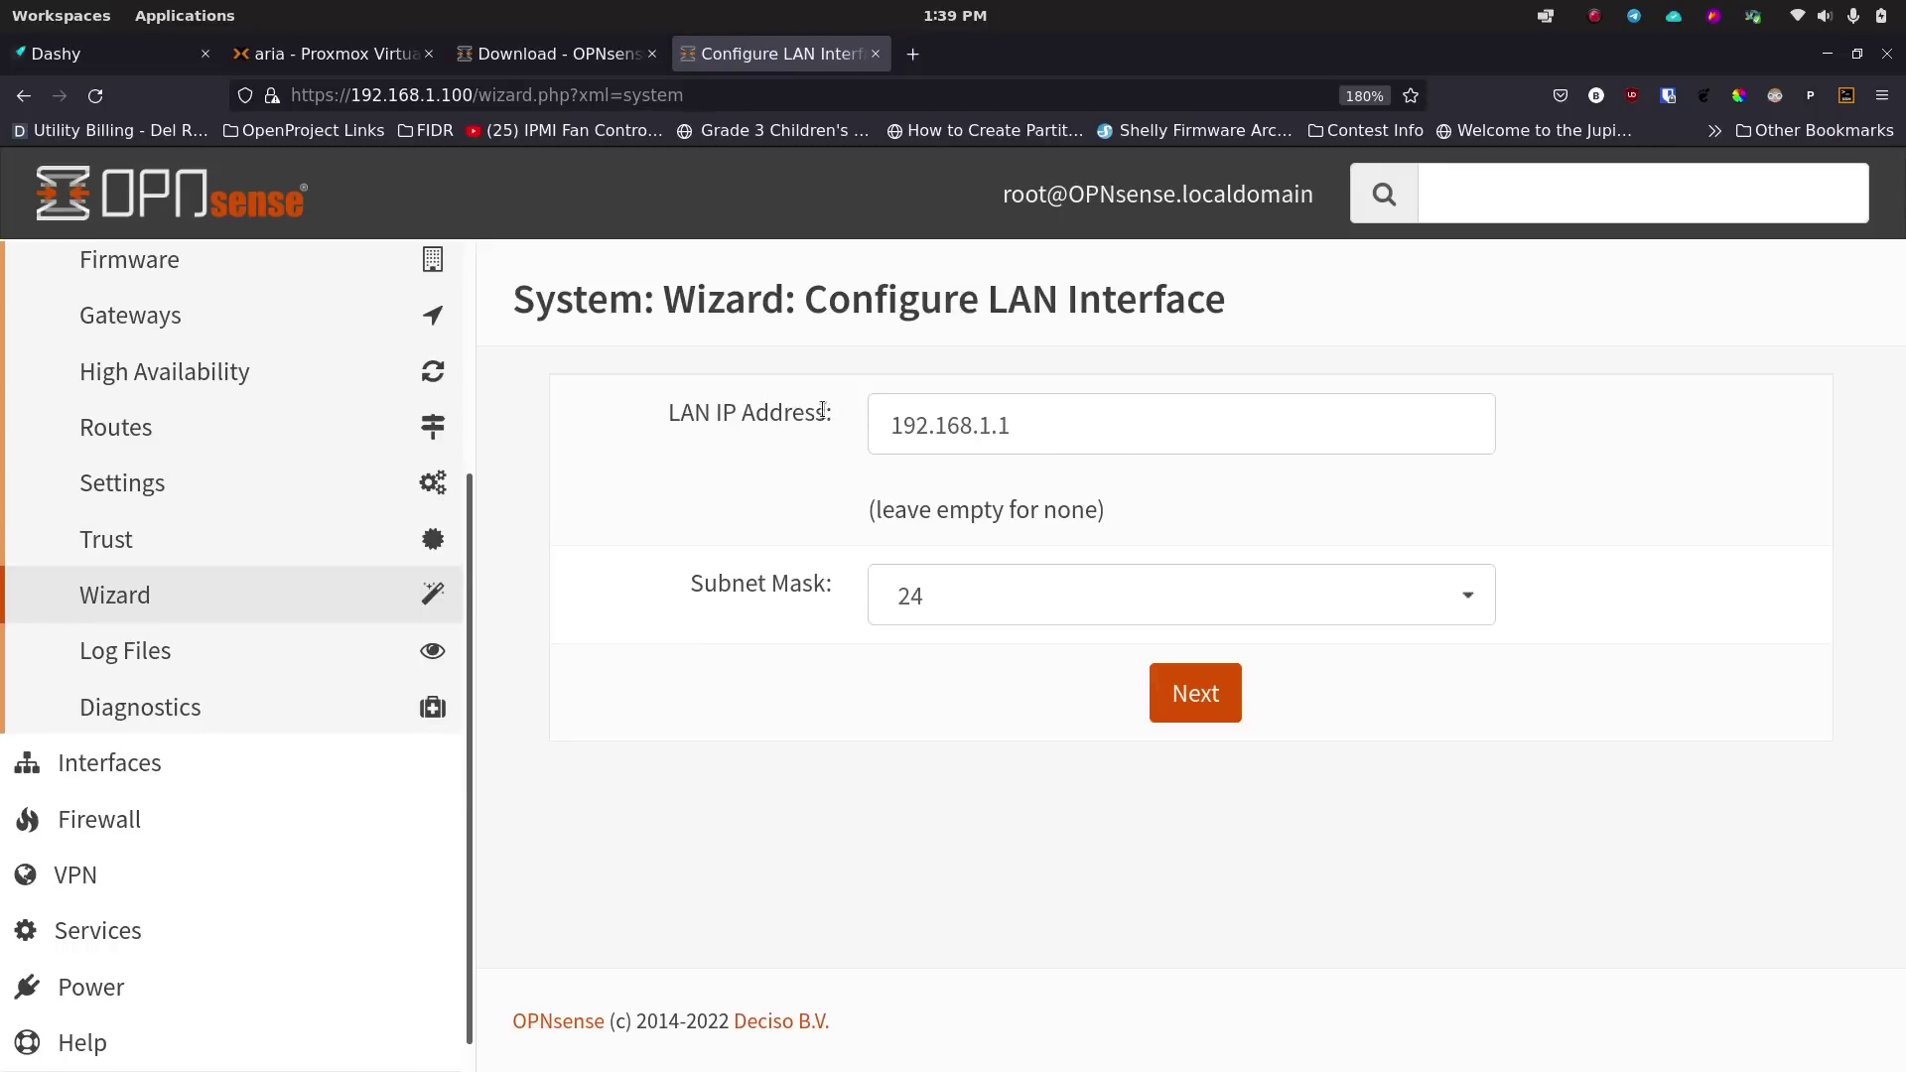
Set the LAN IP address to 10.10.21.1, keep the subnet mask at 24, and continue to the Set Root Password page.
left_click(1032, 417)
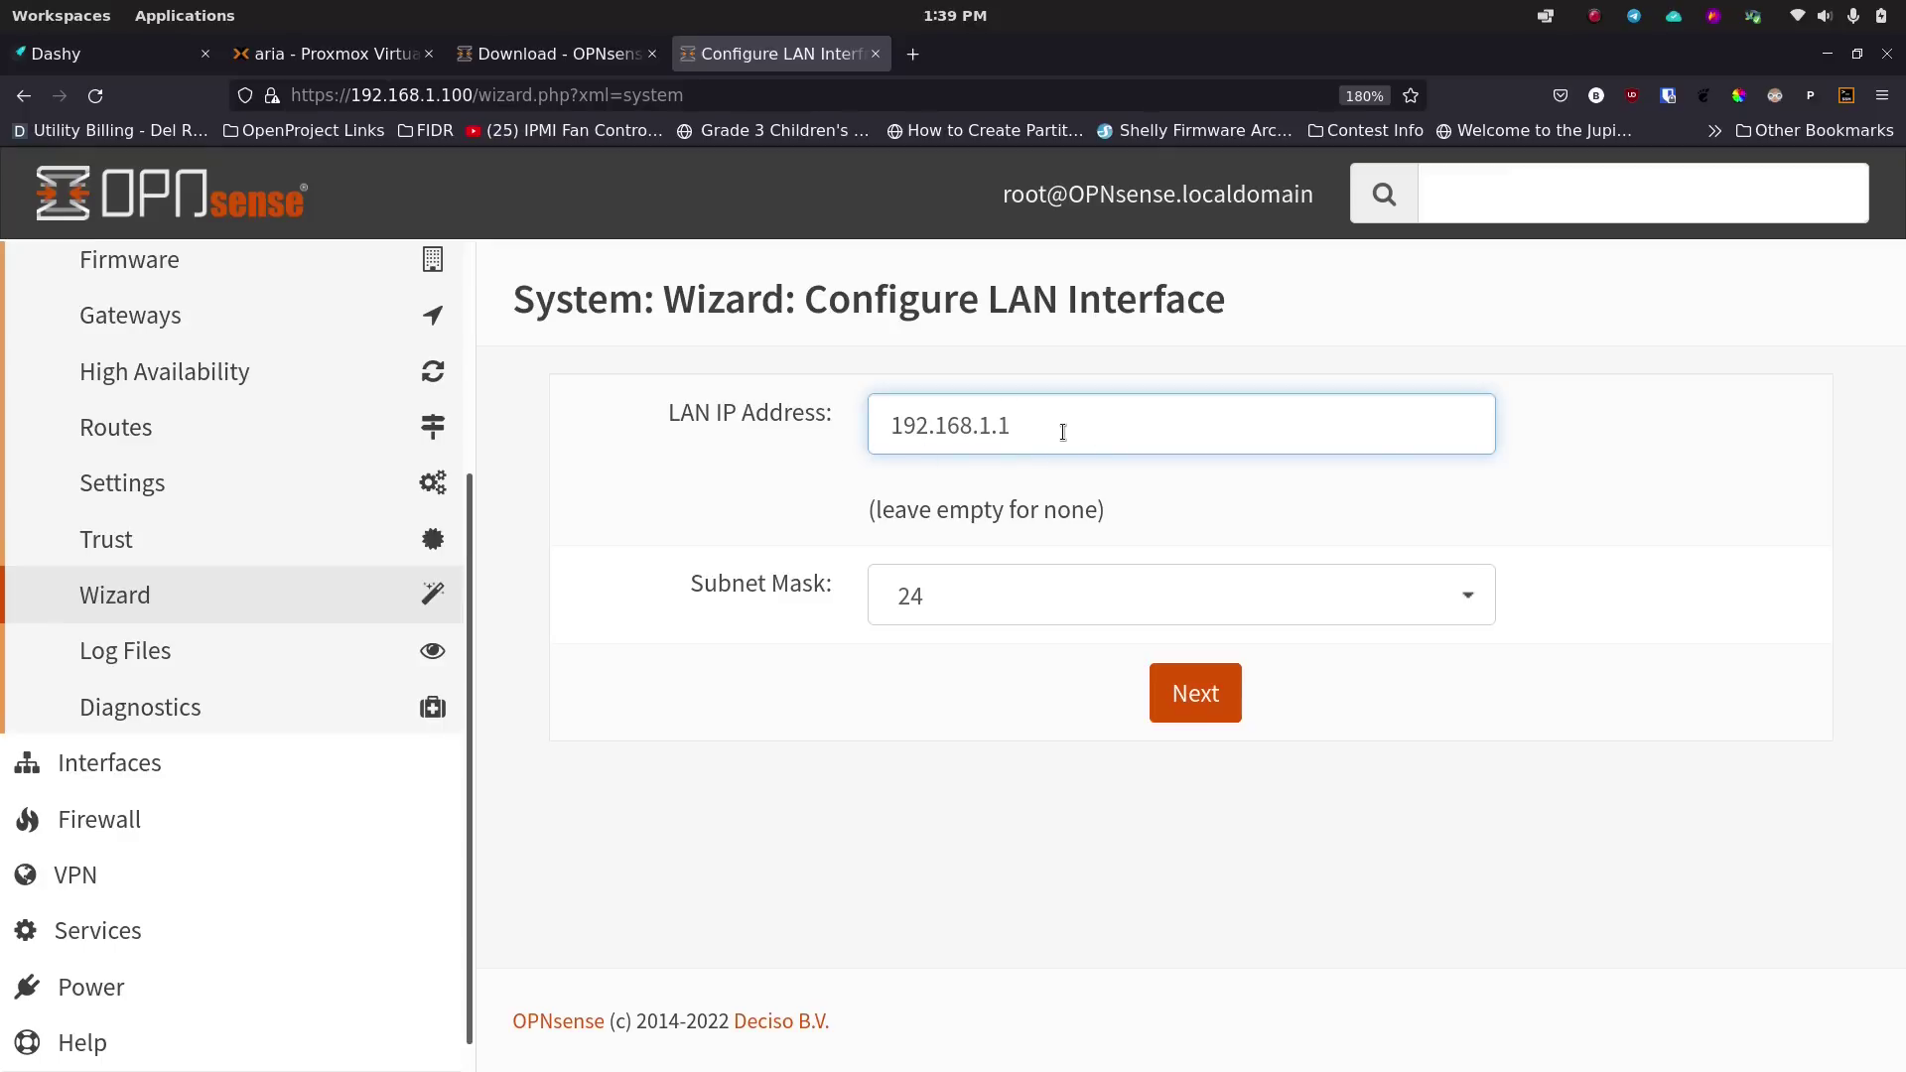
triple_click(1063, 432)
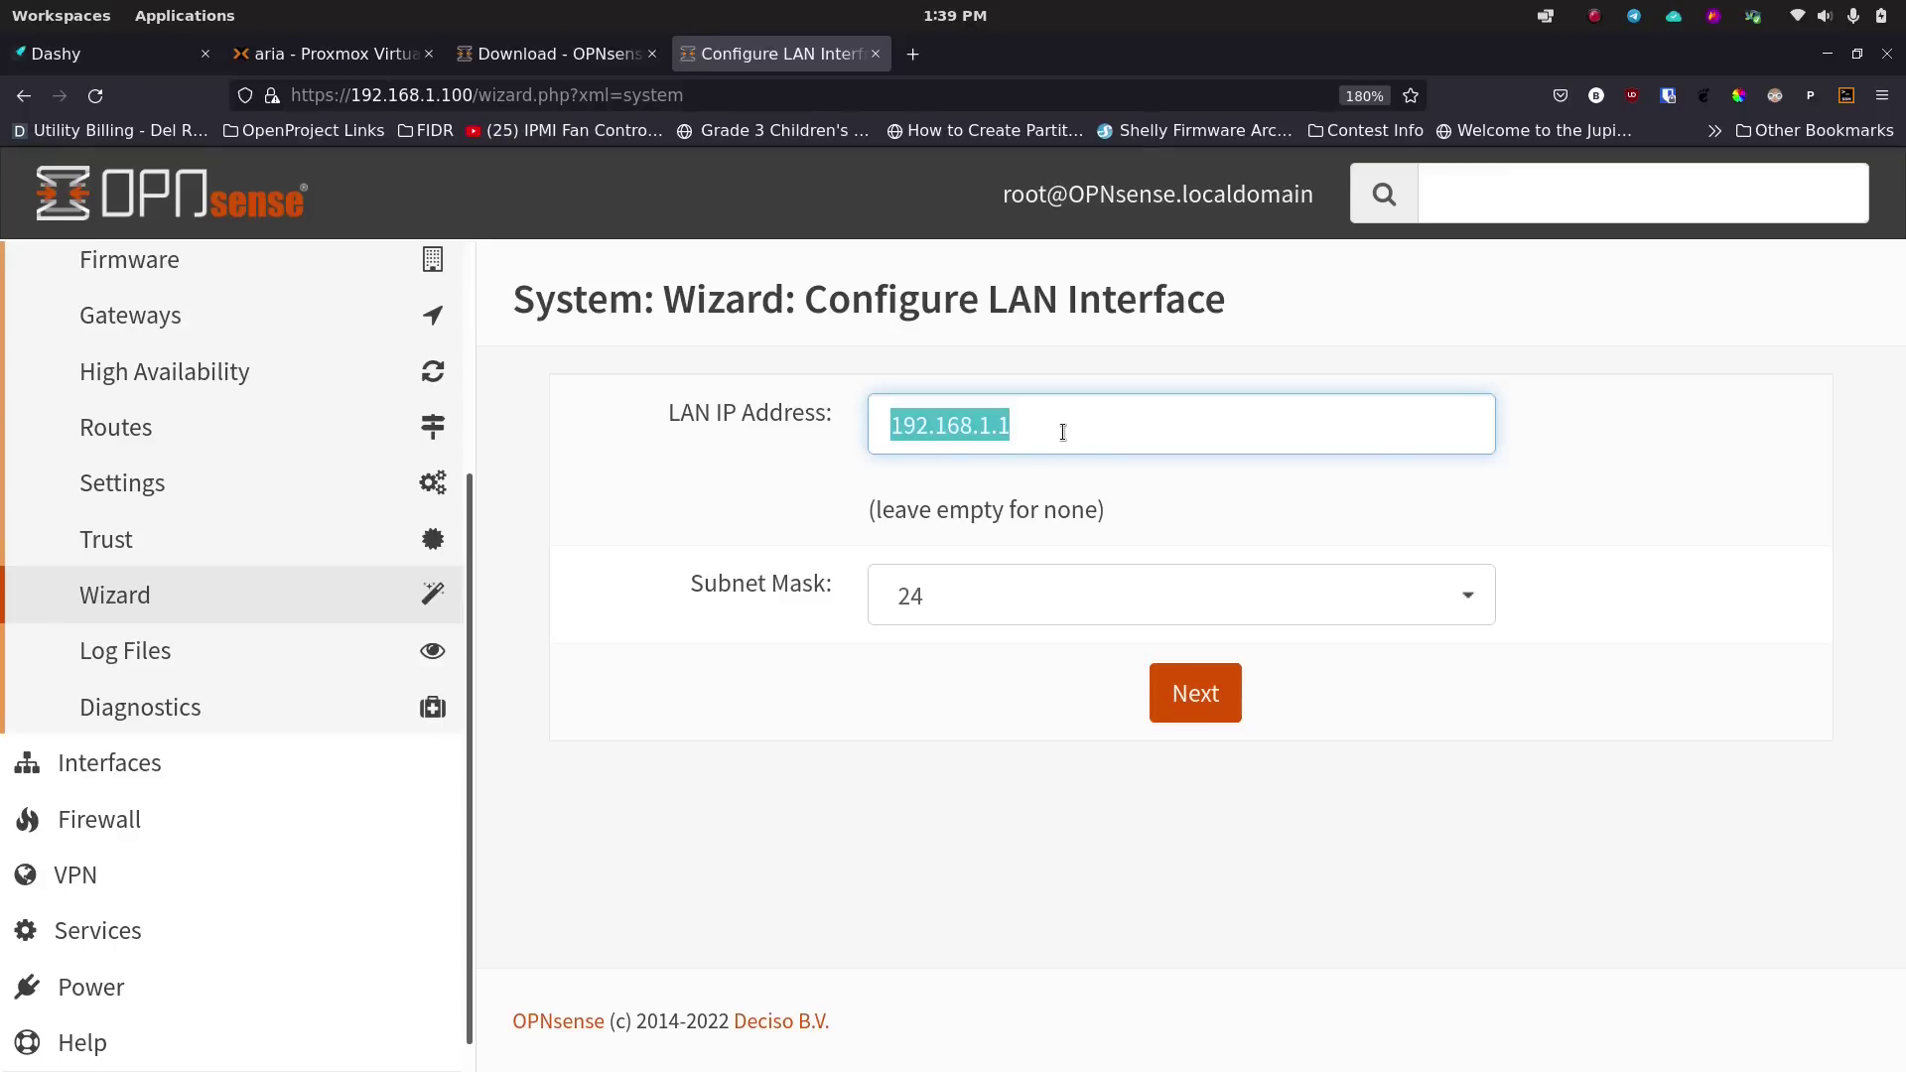
type("10.1")
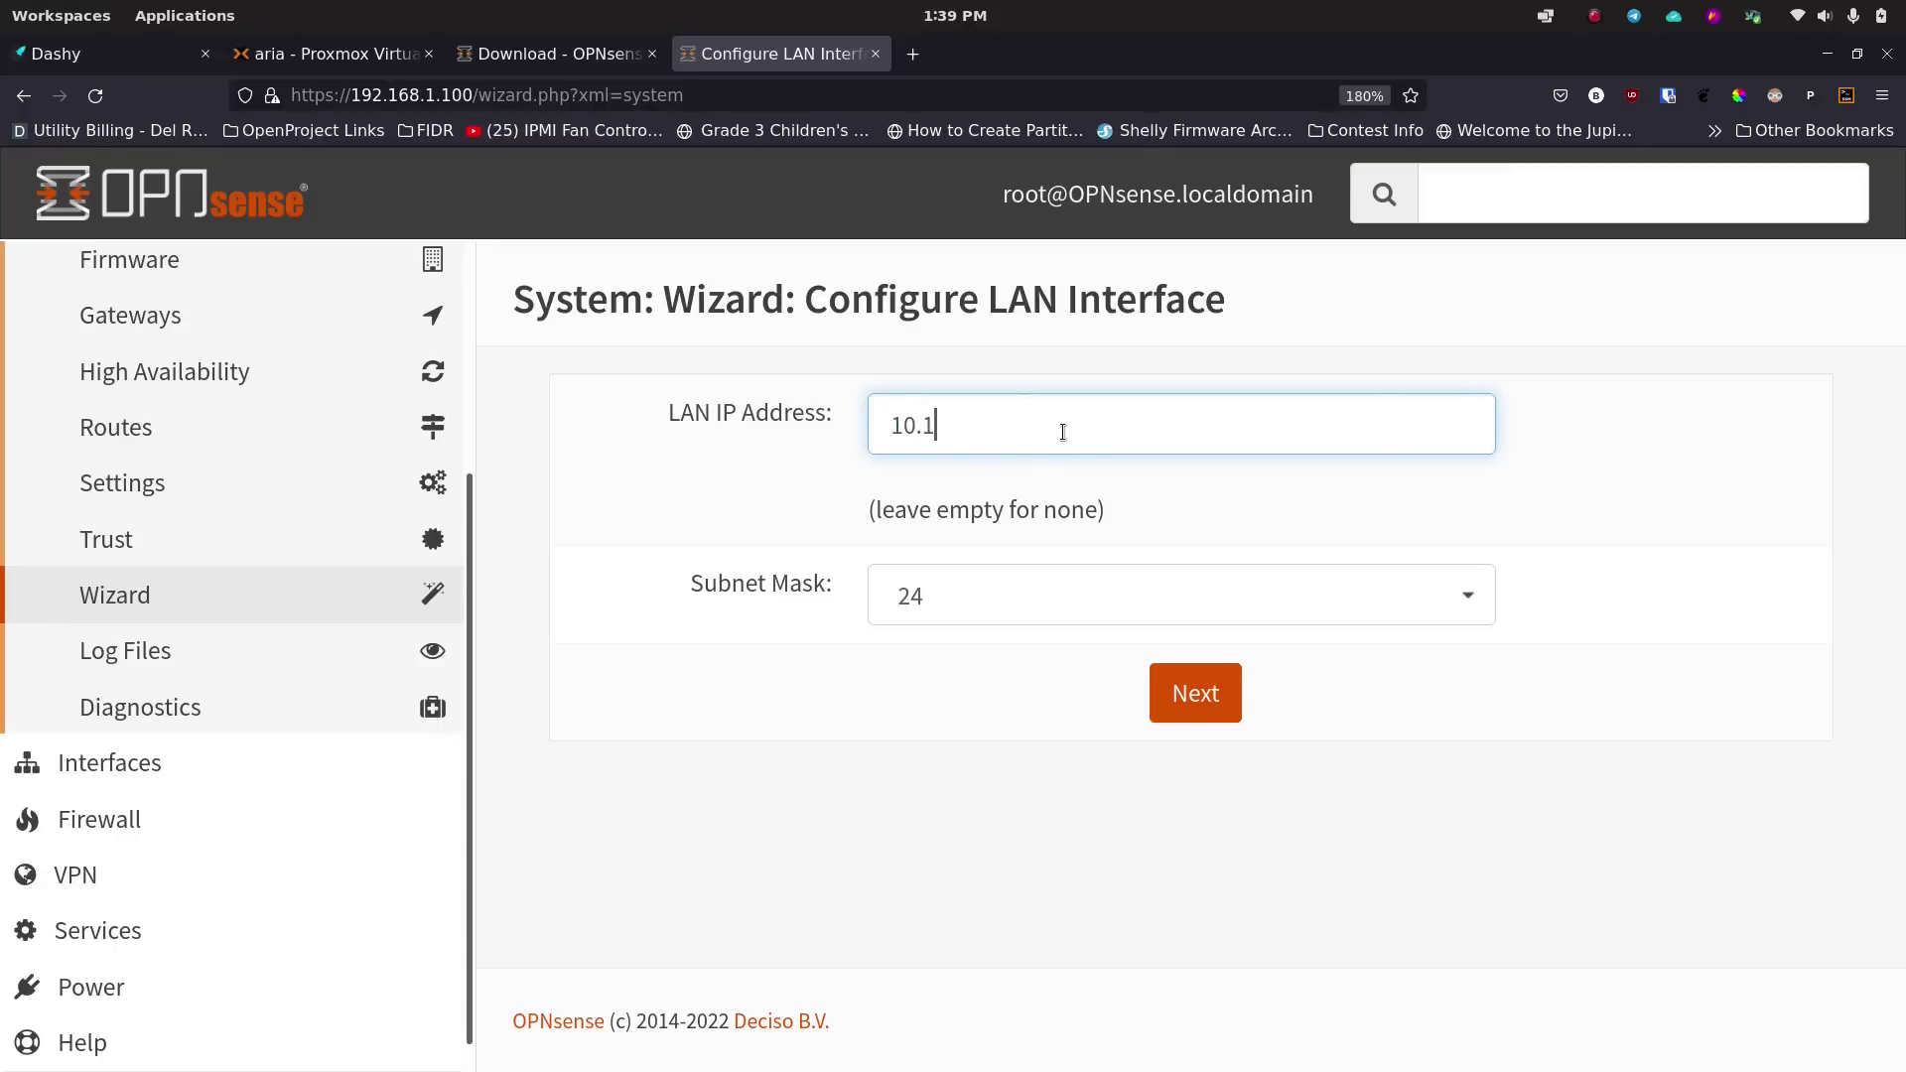
type("0.21.1")
double_click(989, 424)
left_click(1036, 599)
left_click(818, 560)
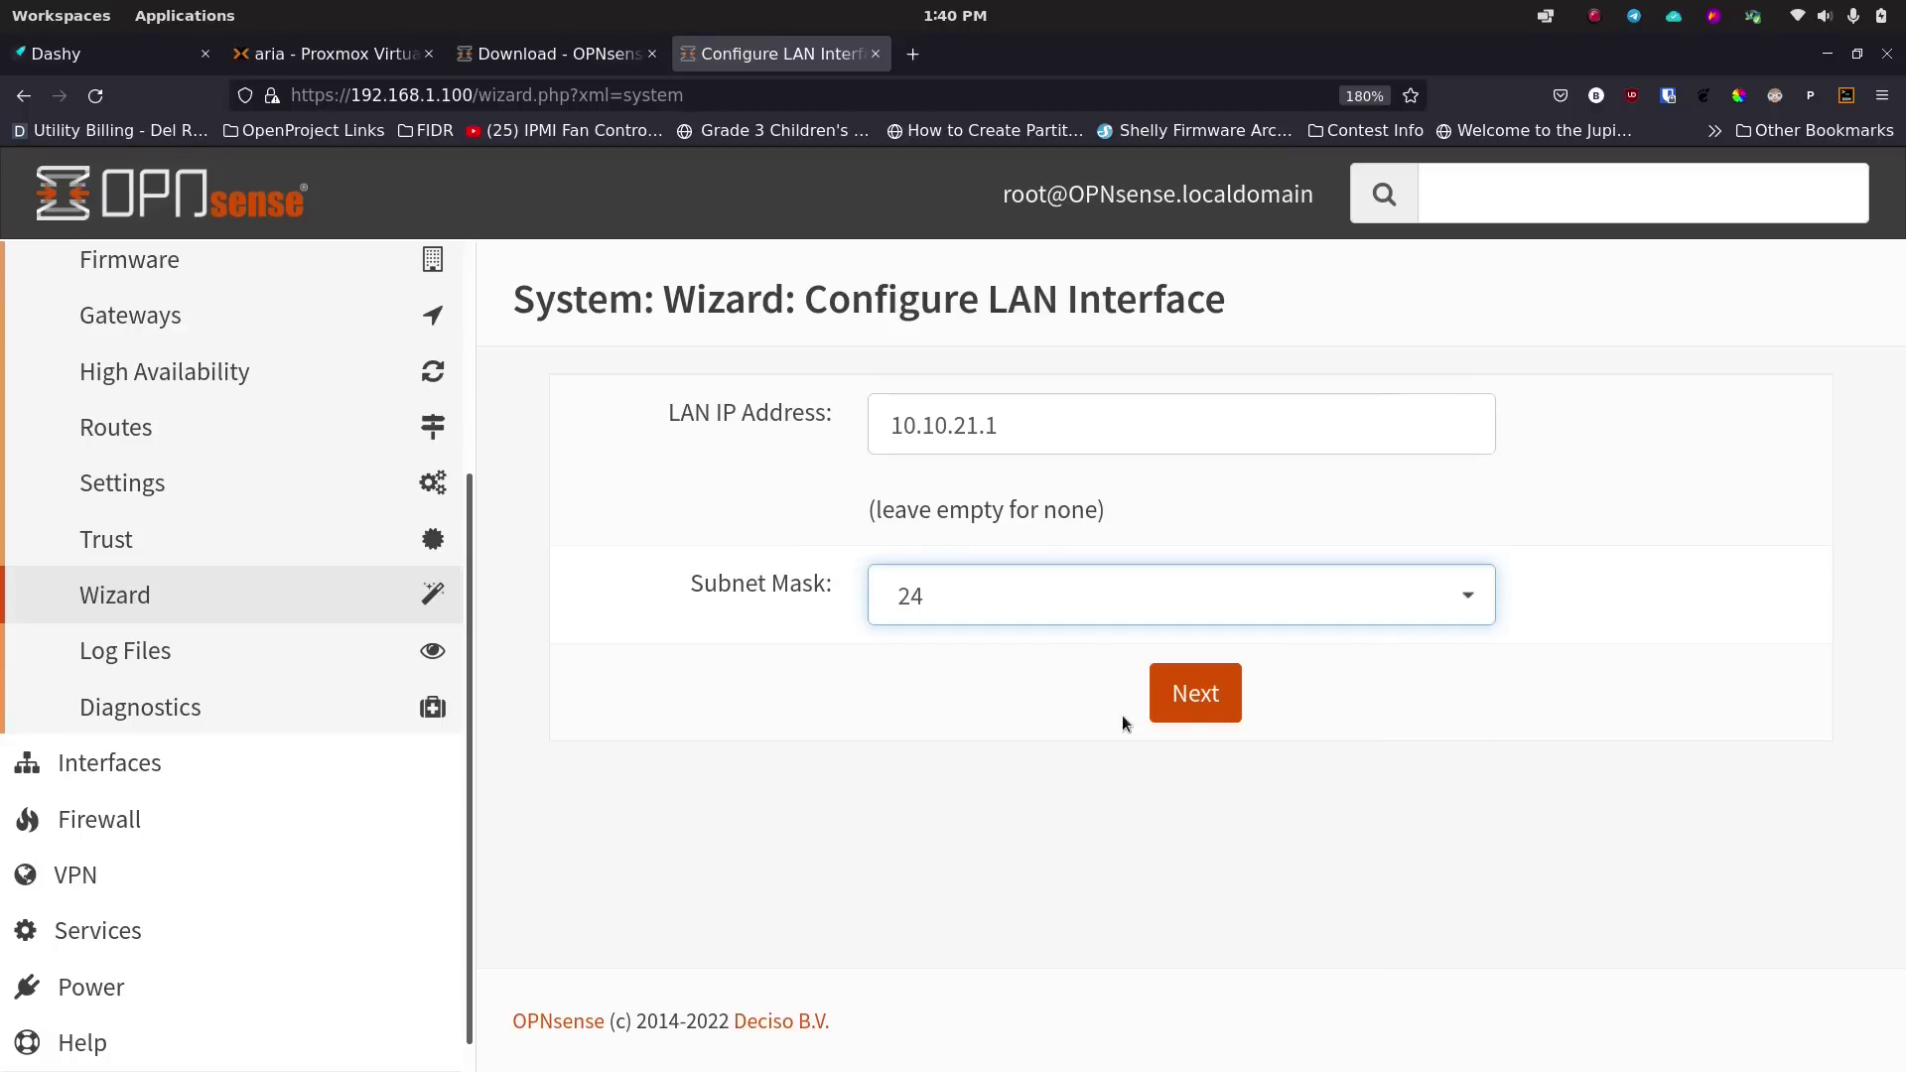
left_click(1203, 698)
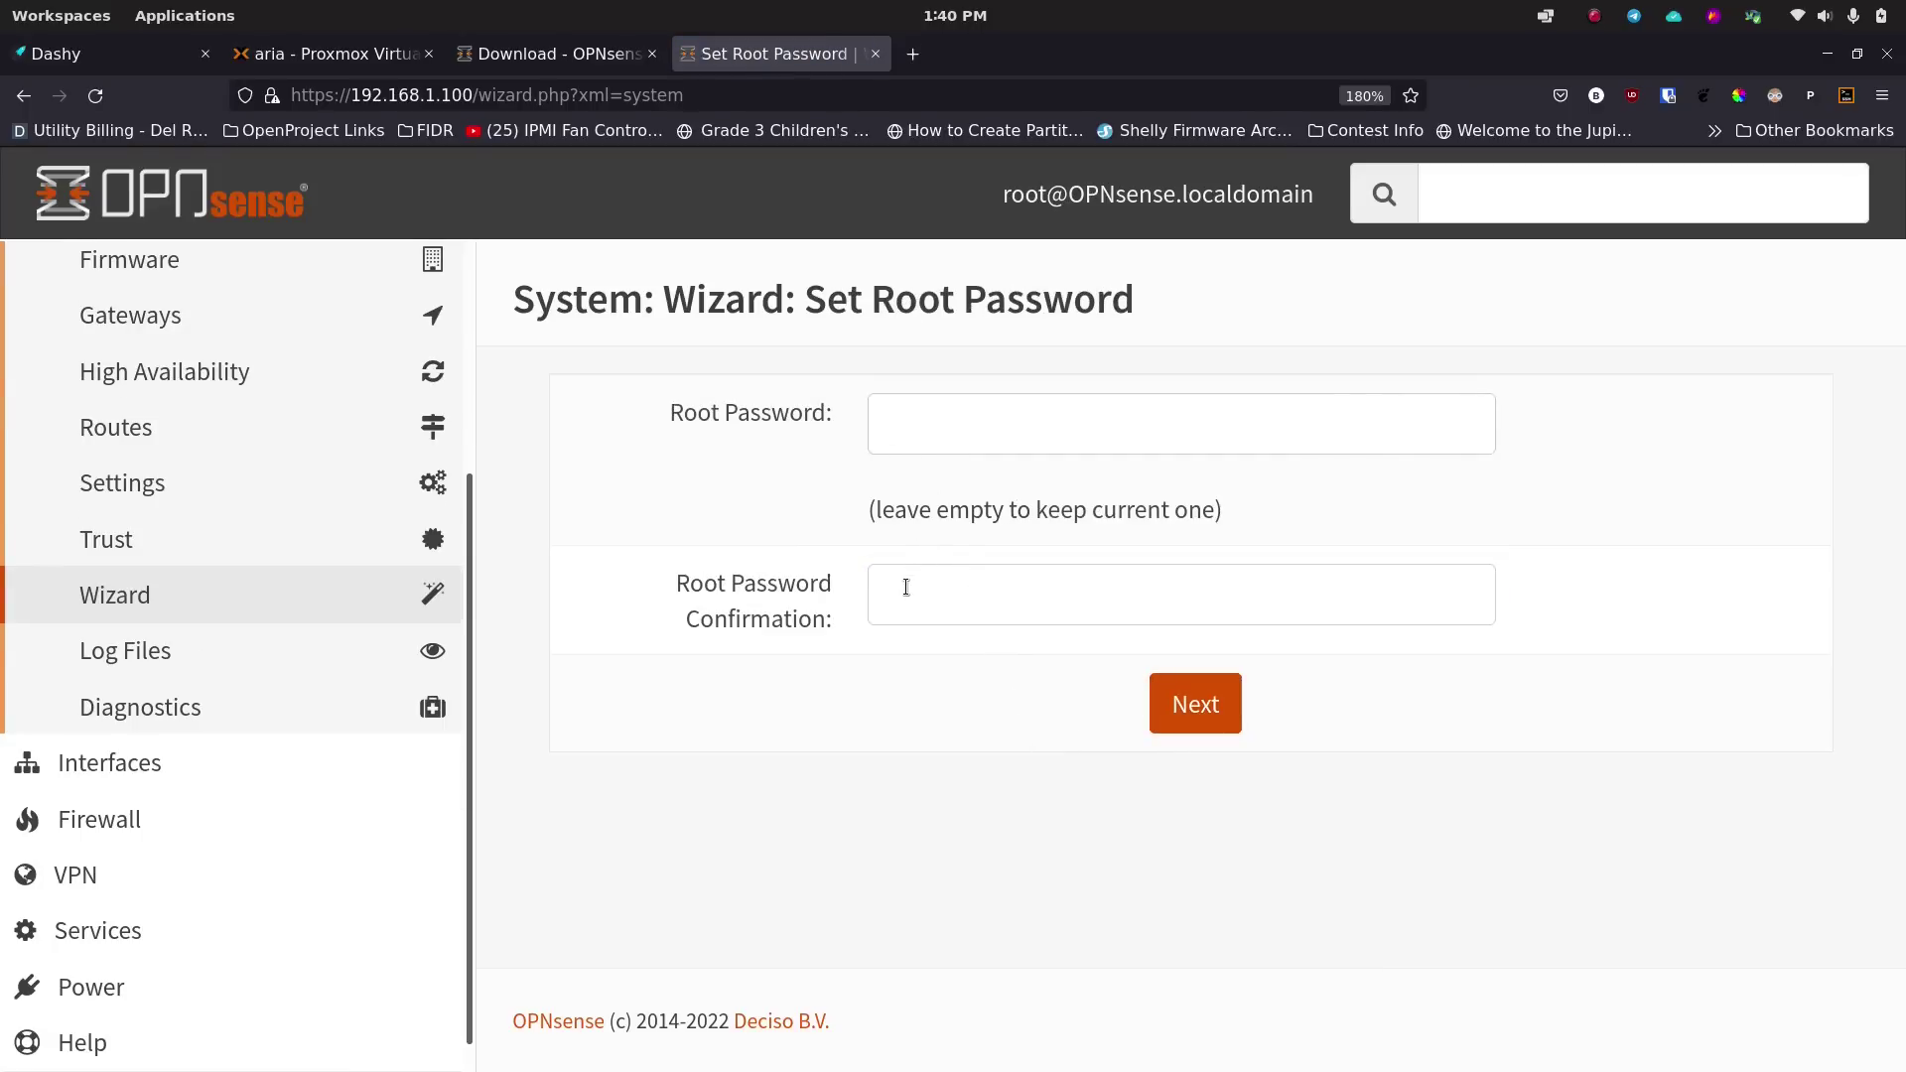
Leave the root password fields empty to keep the current password, and reload the configuration to apply the wizard's changes.
left_click(984, 429)
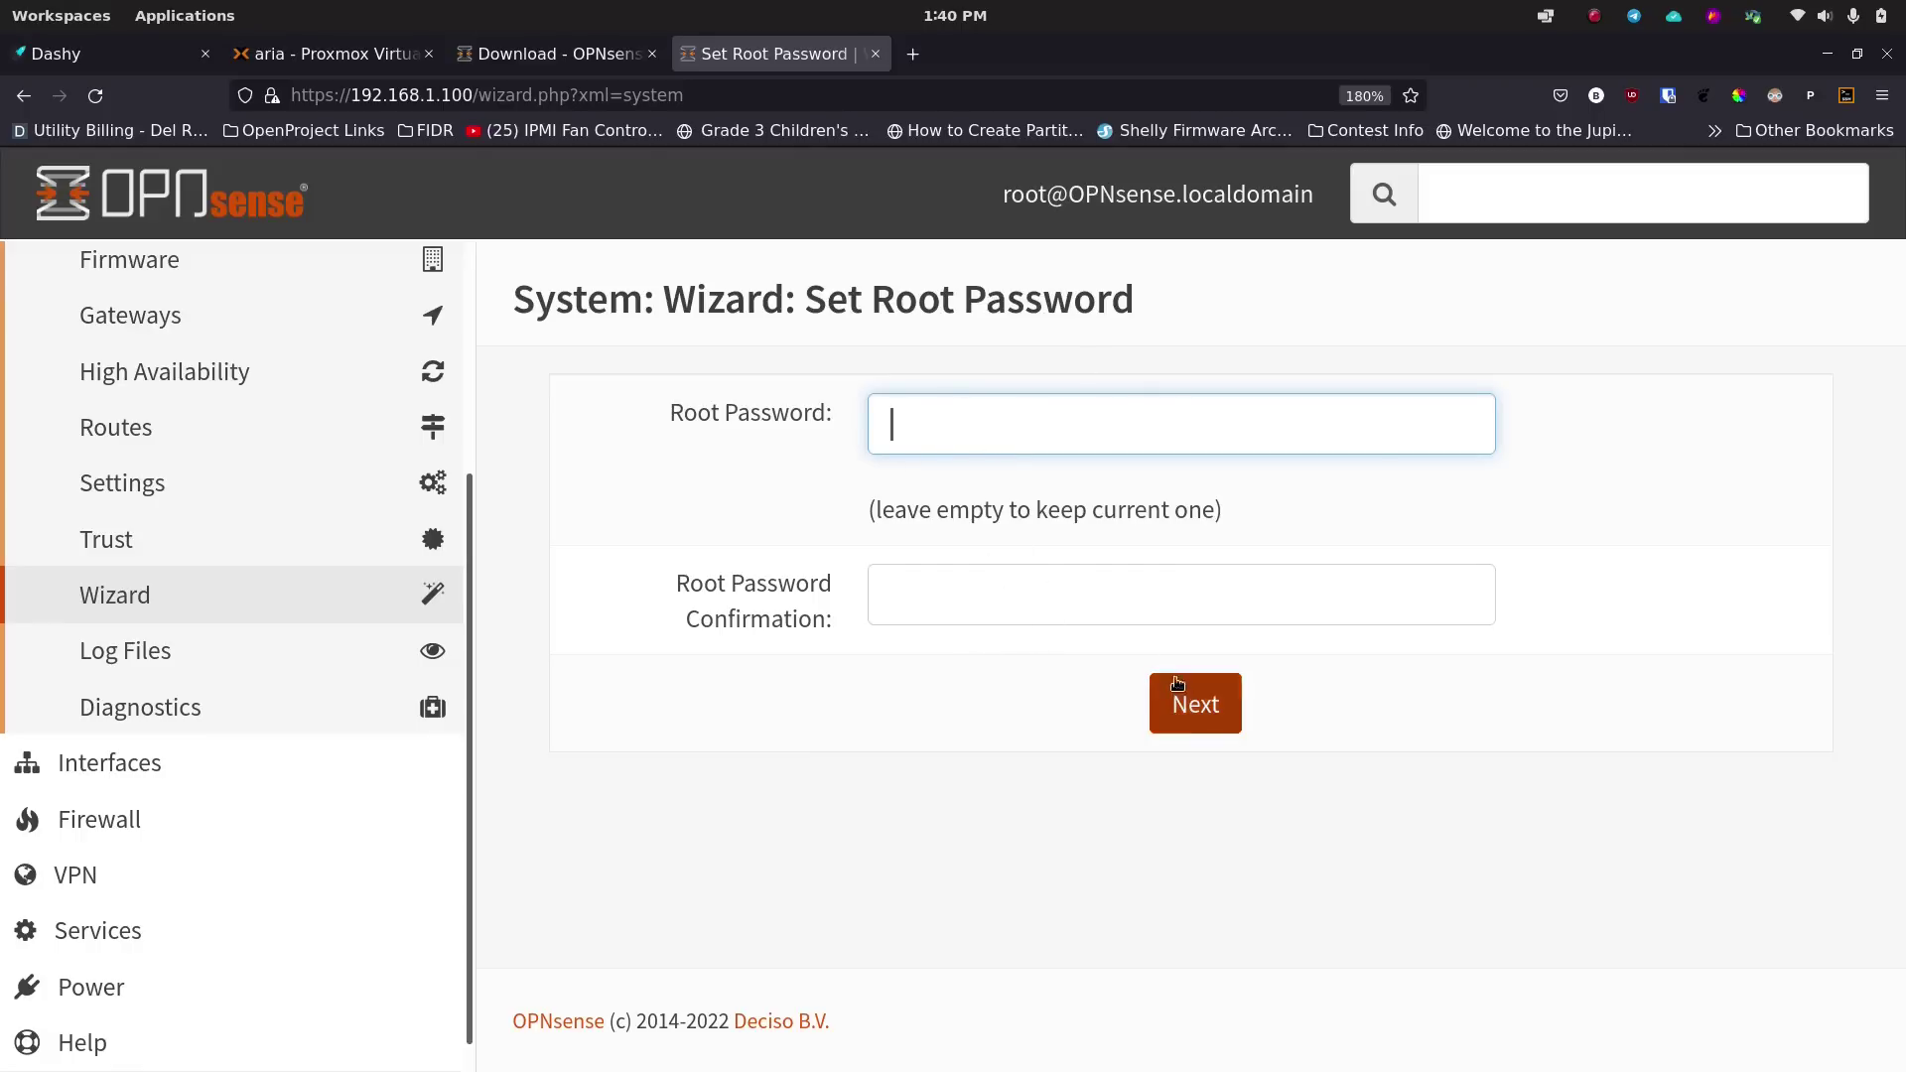
left_click(1196, 704)
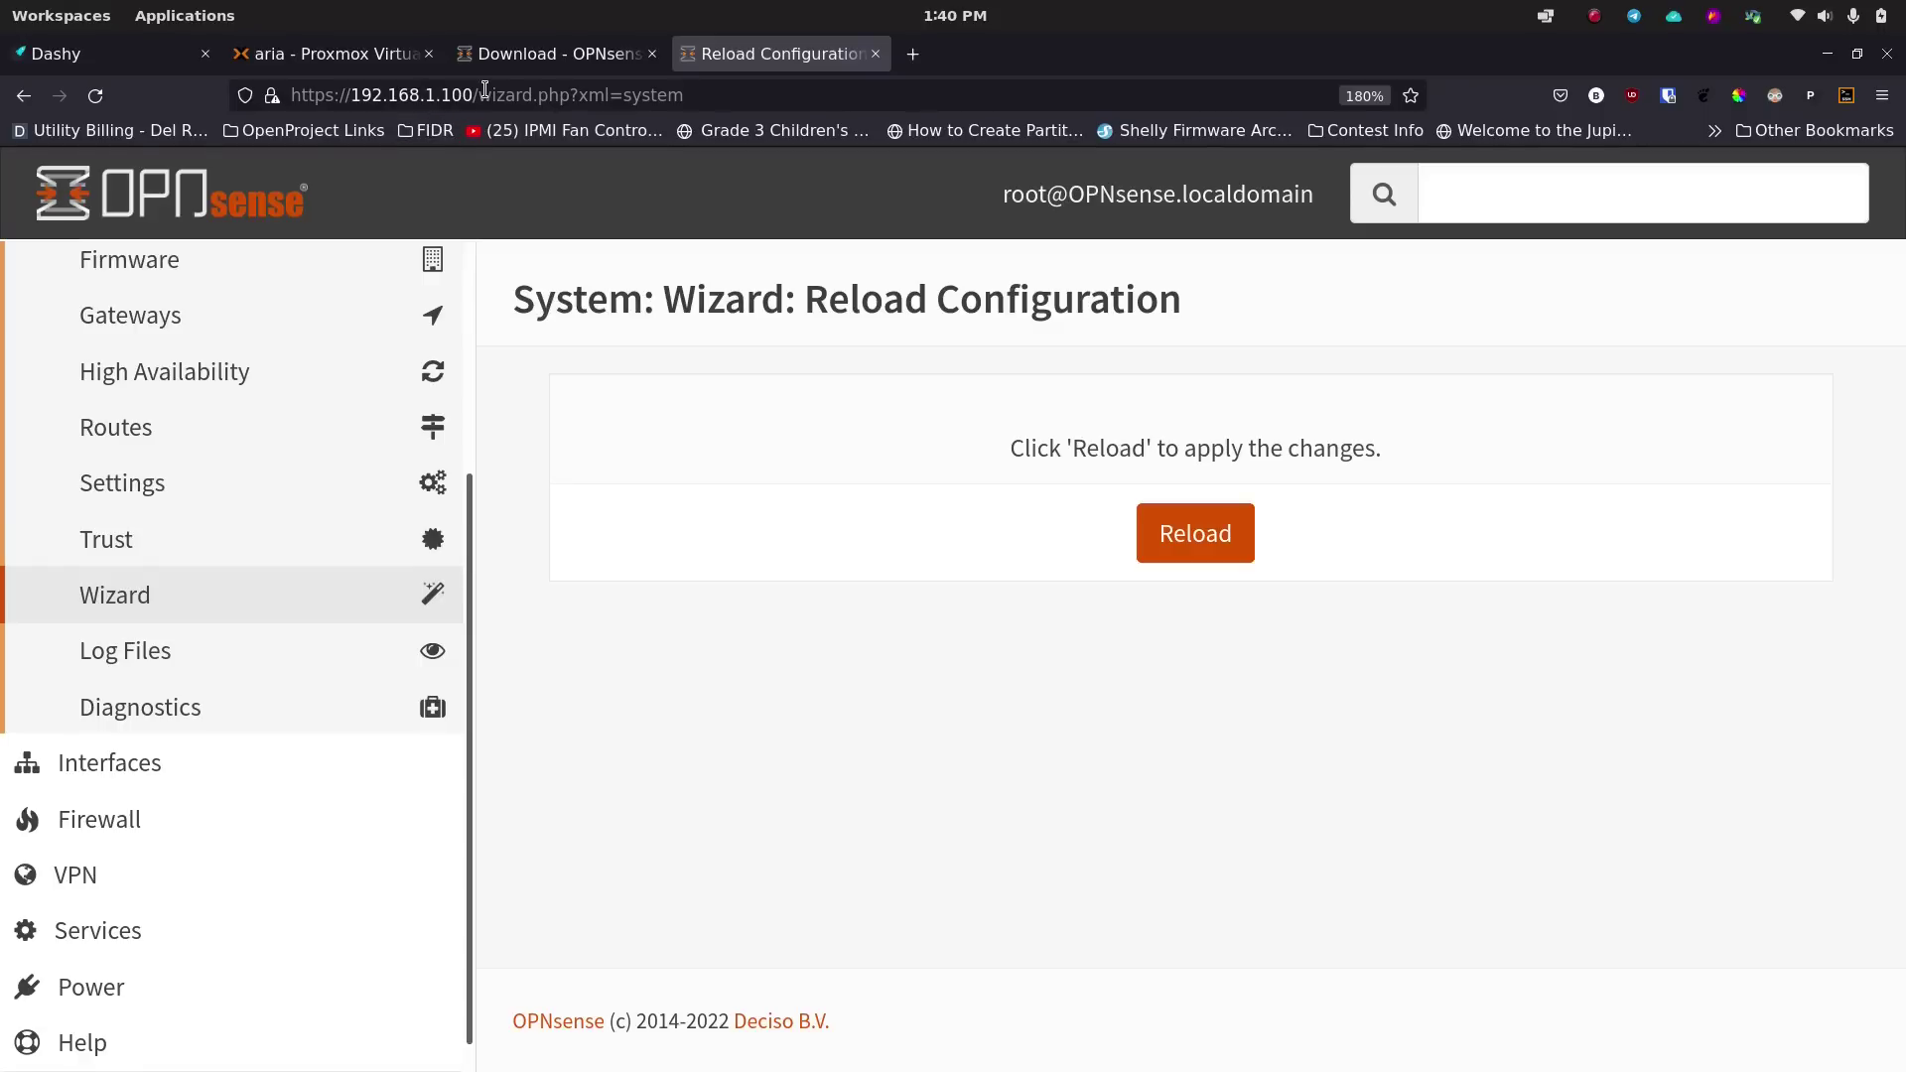
left_click(1204, 536)
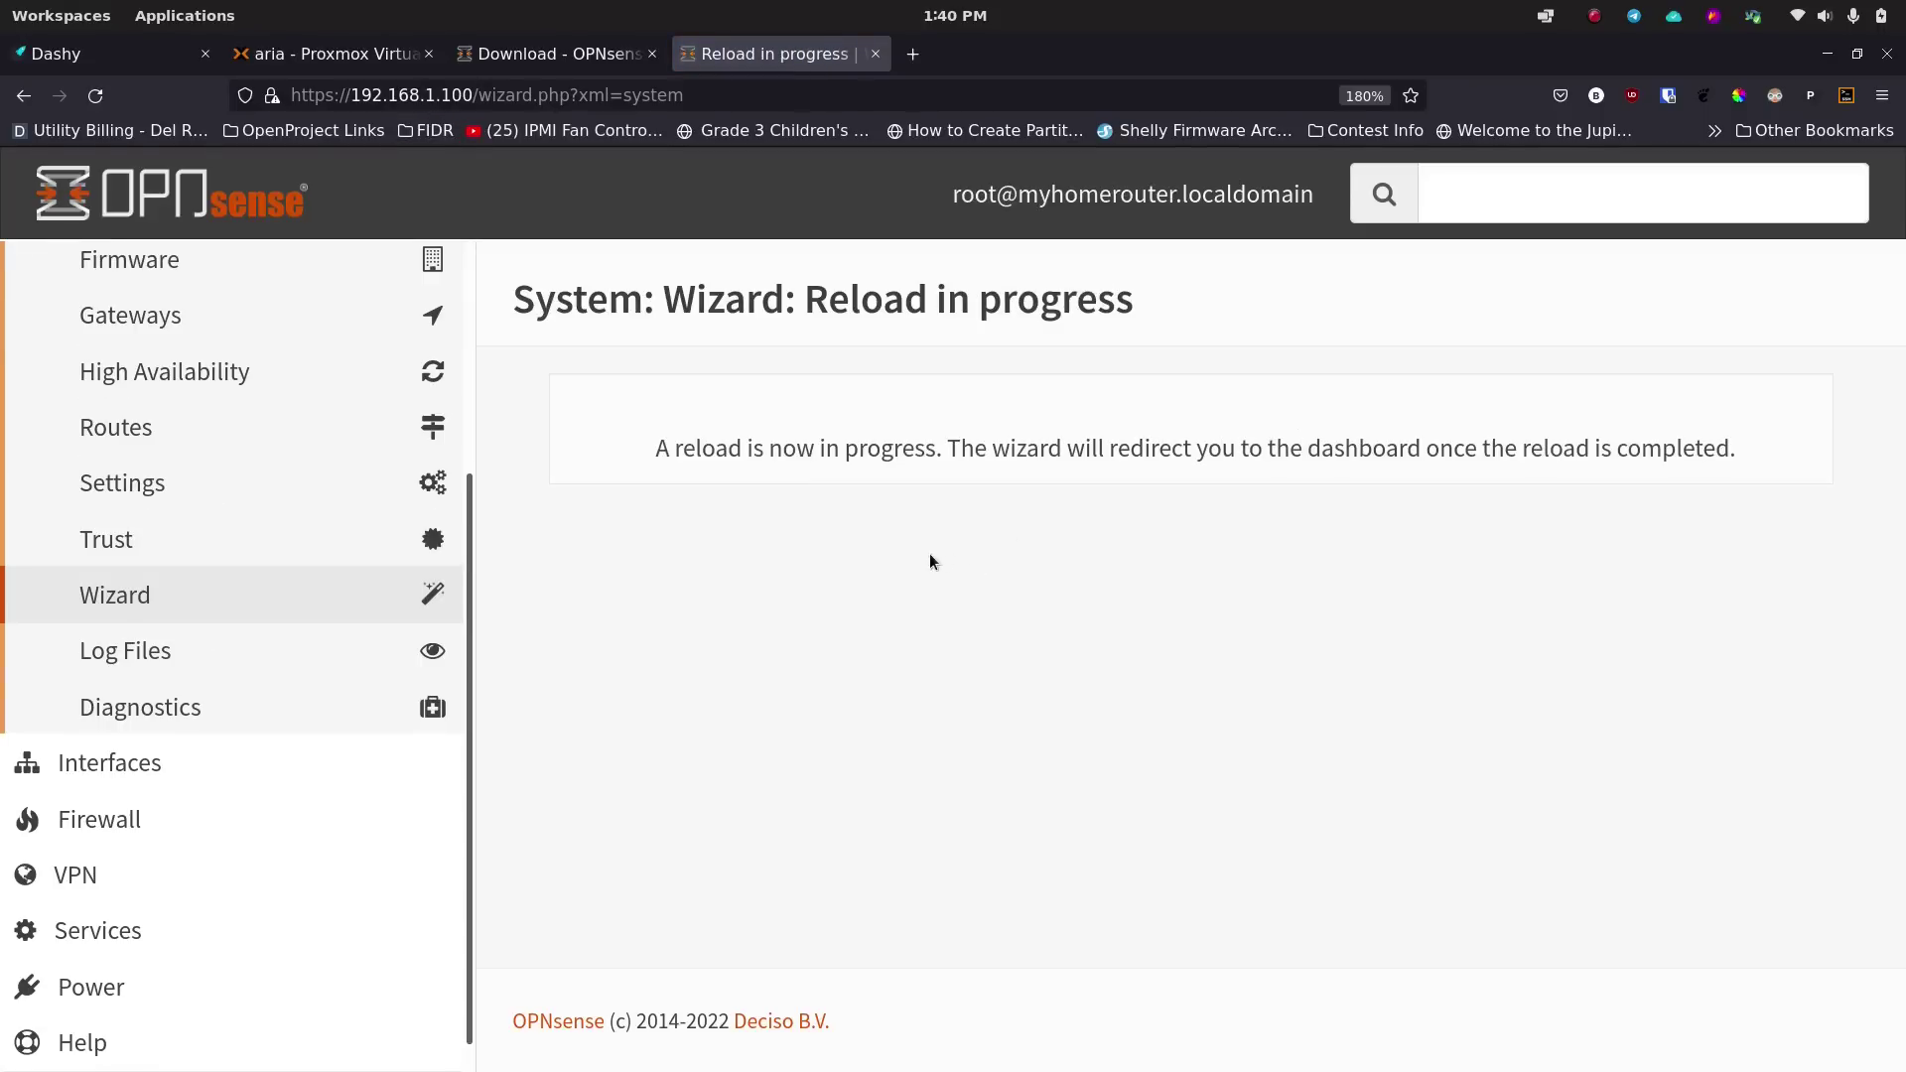
left_click(743, 95)
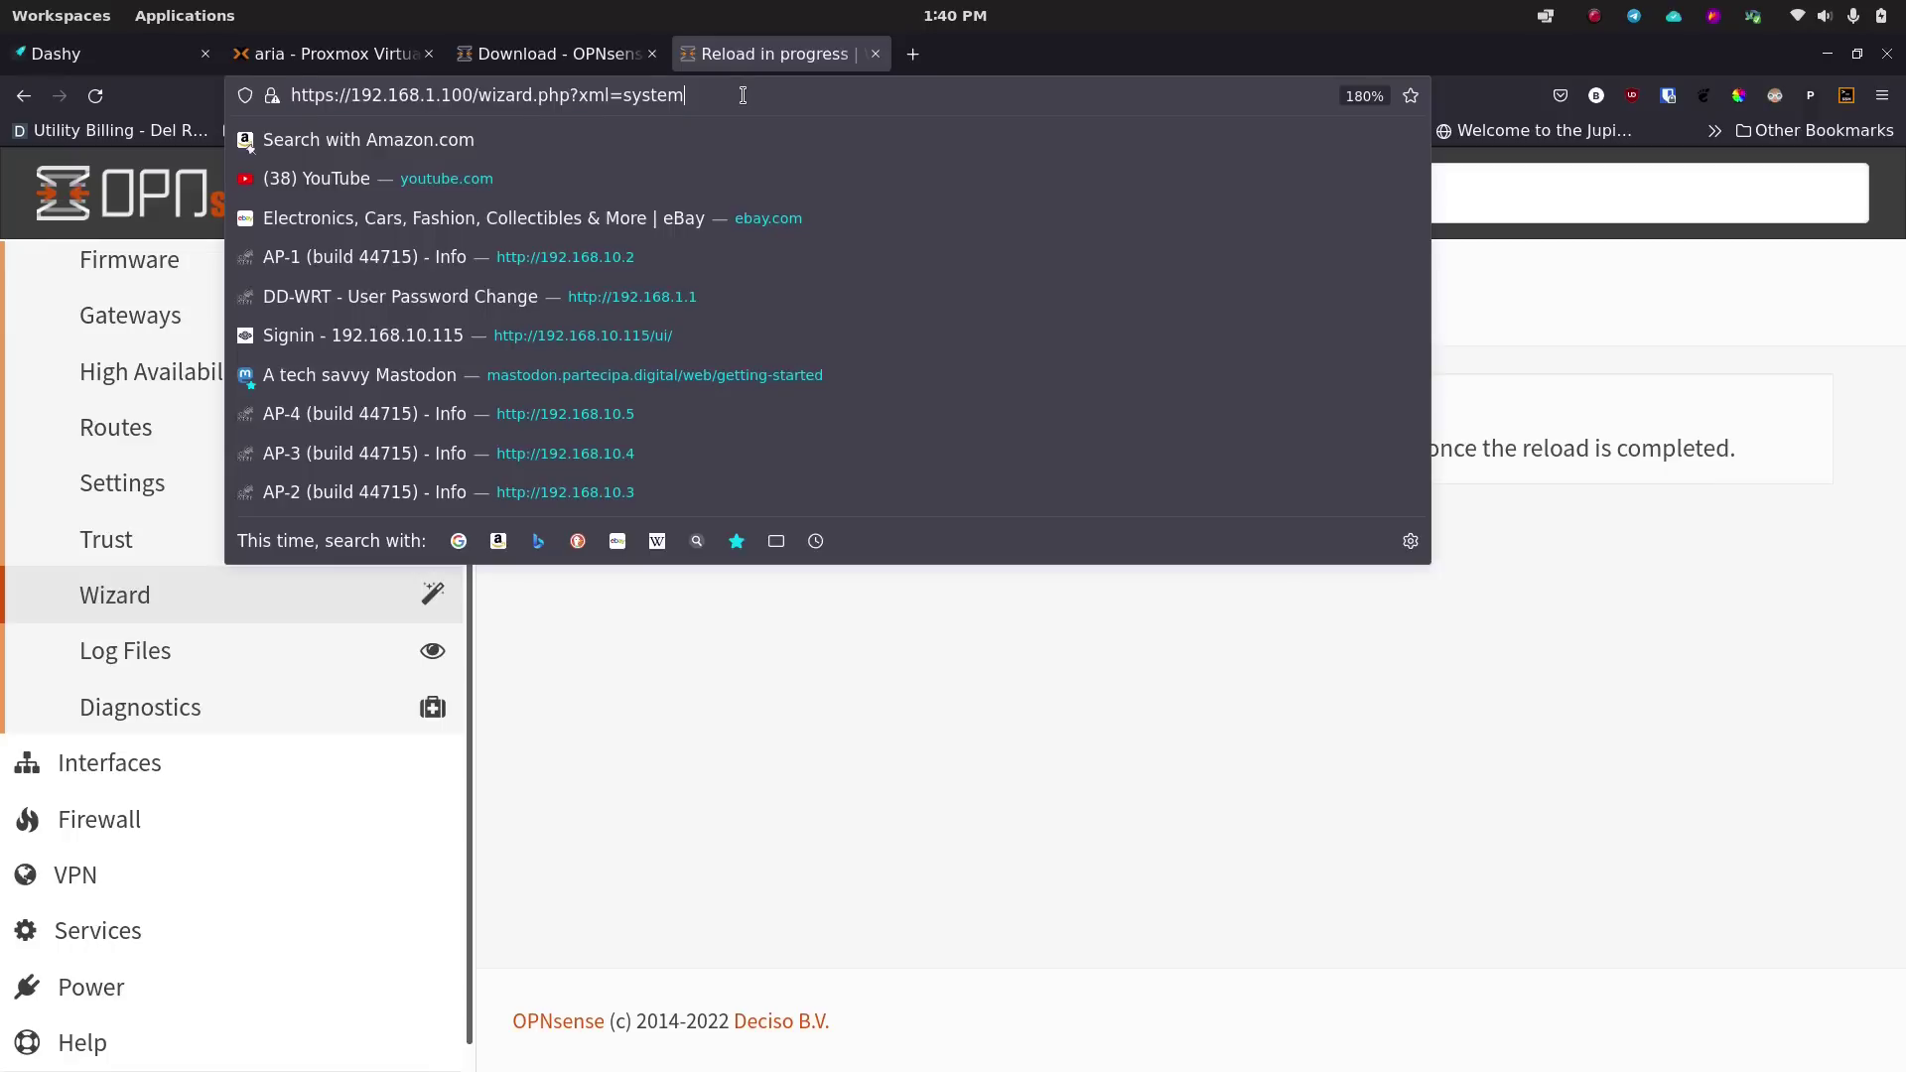
double_click(742, 95)
left_click(742, 95)
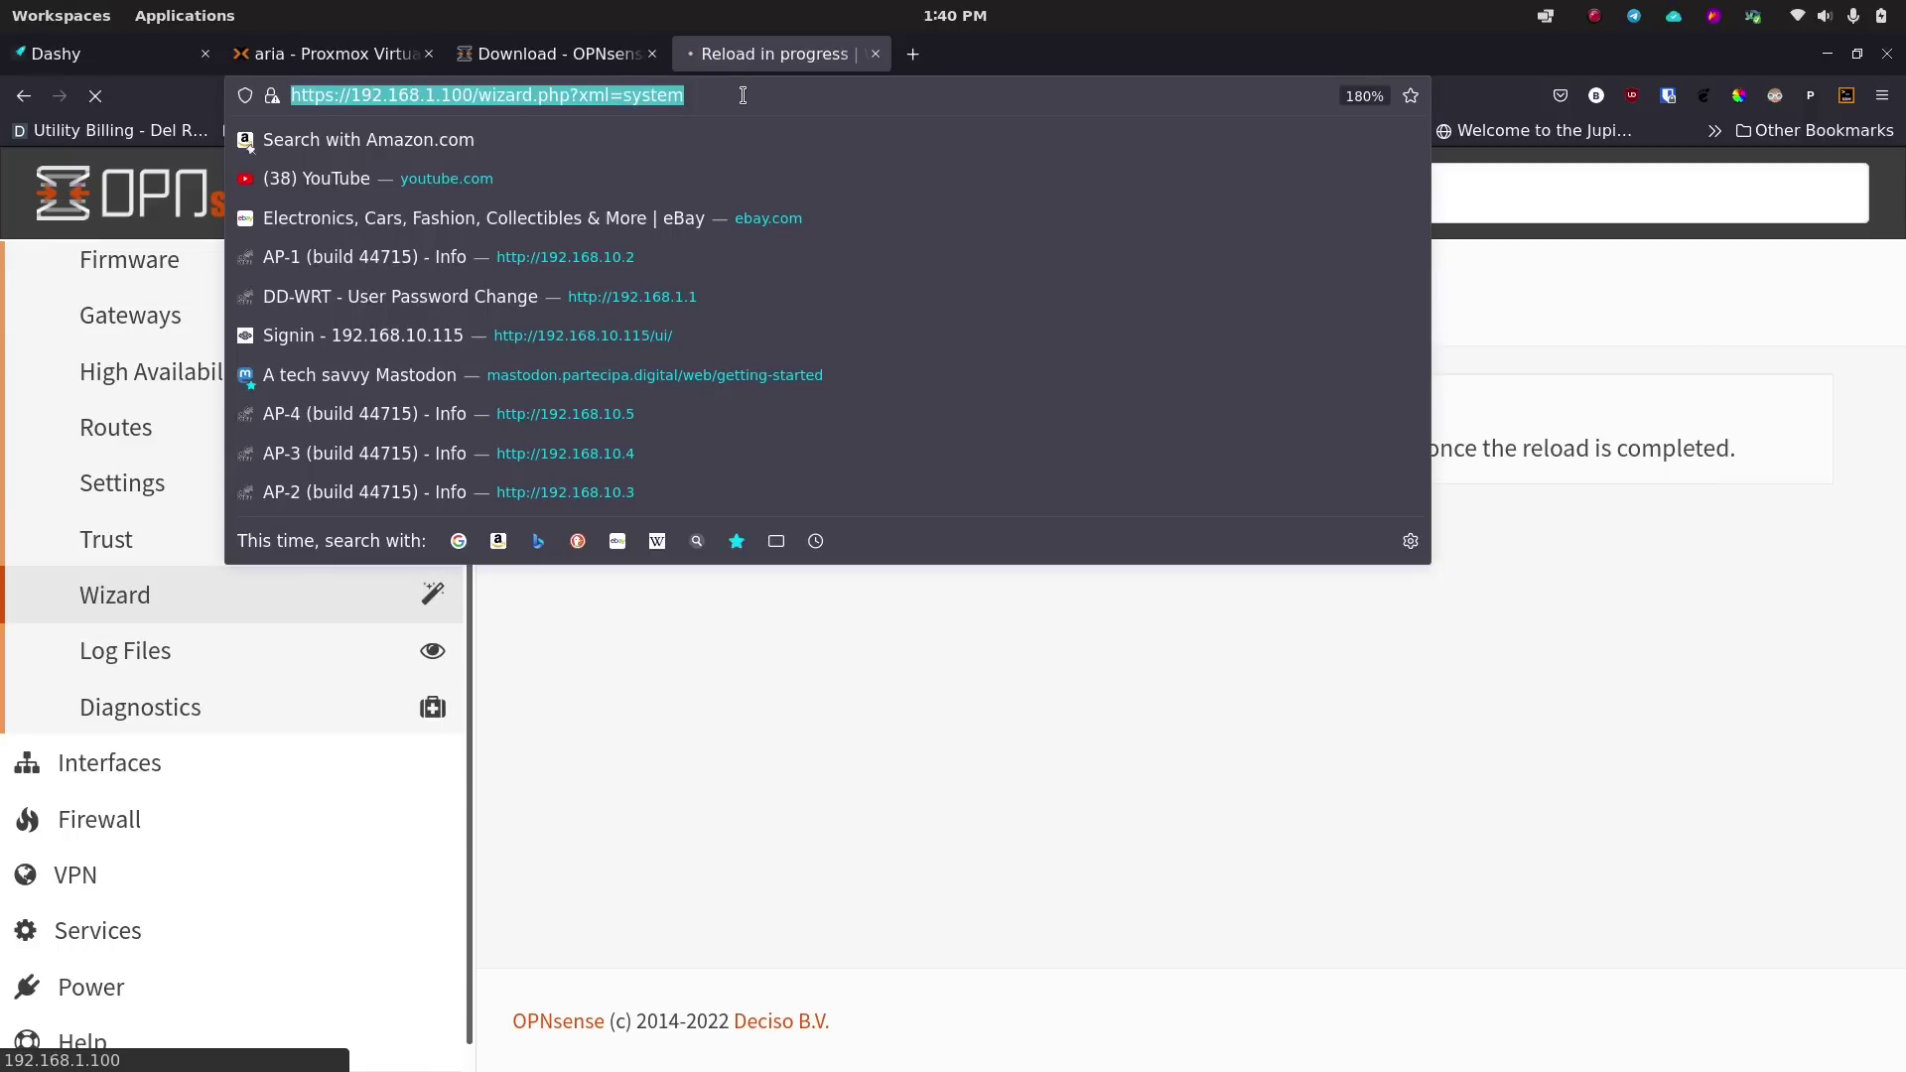
type("1")
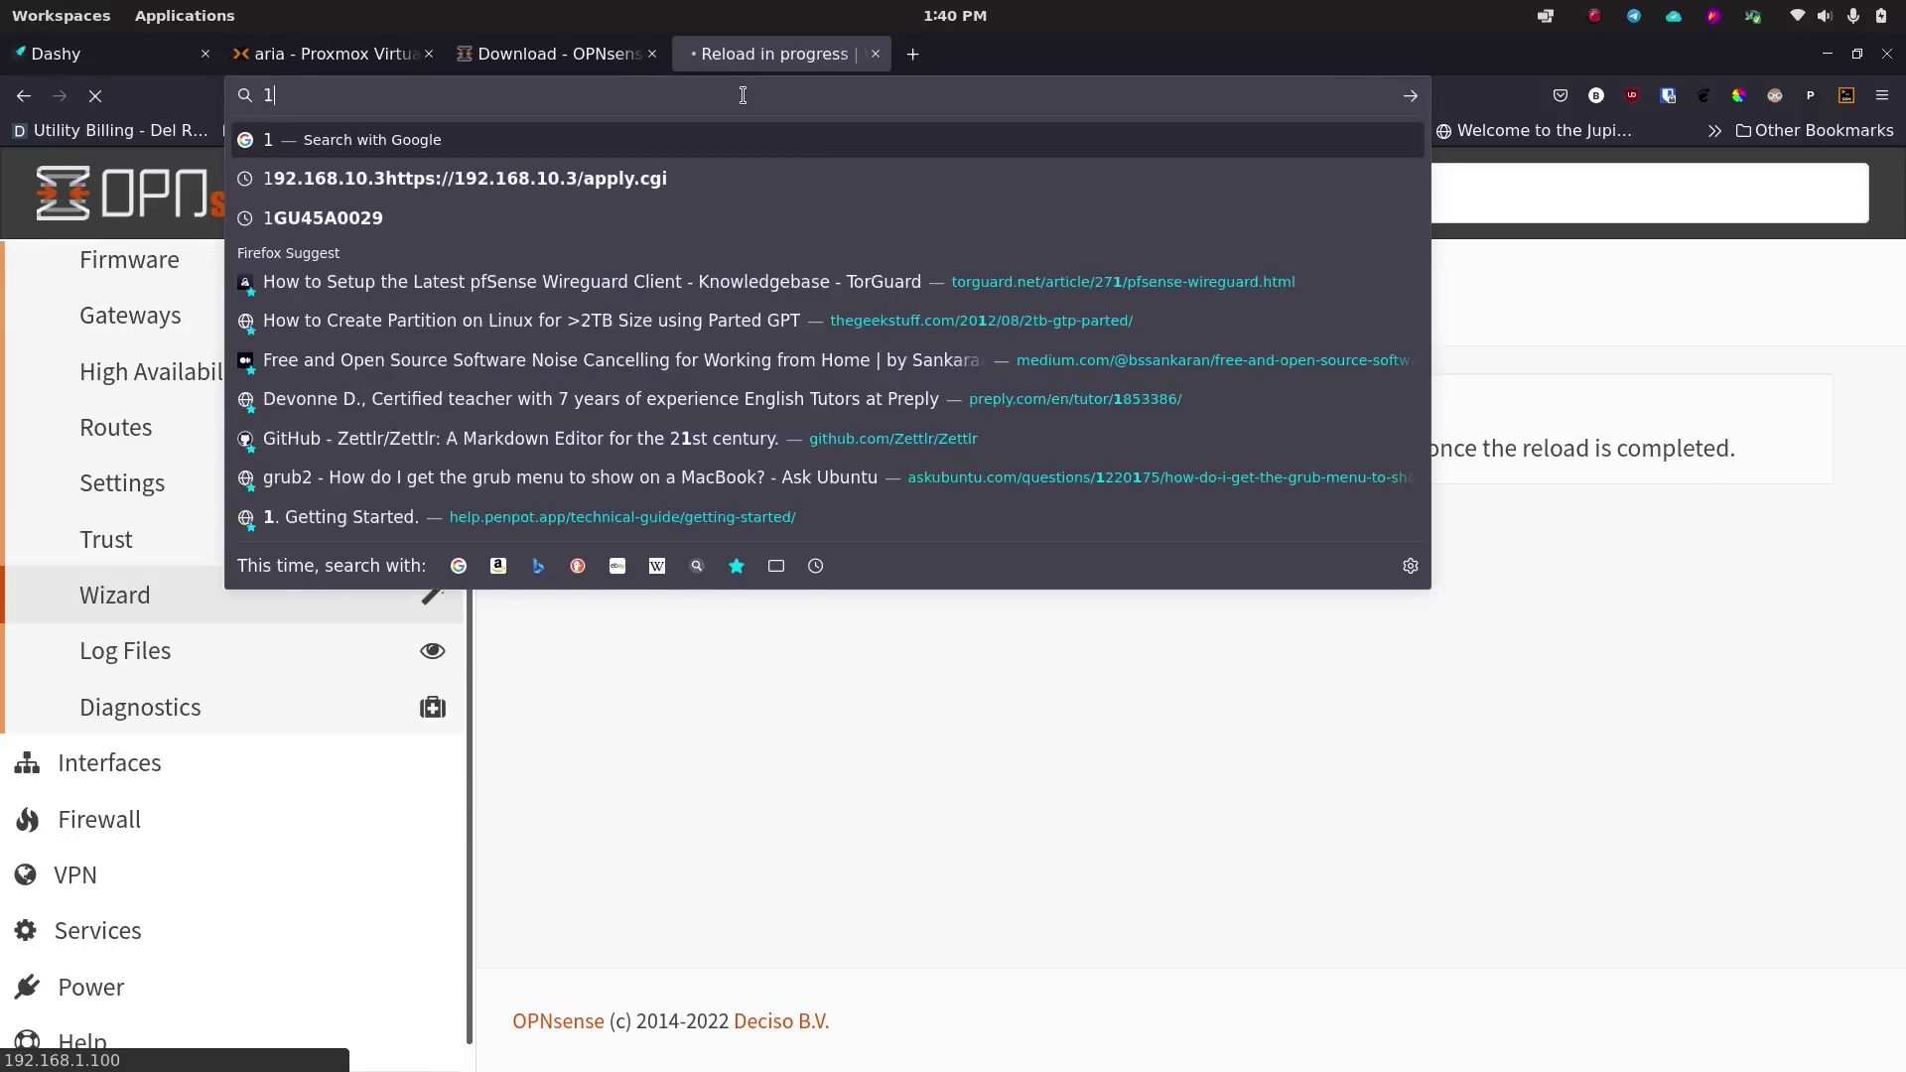
key("BackSpace")
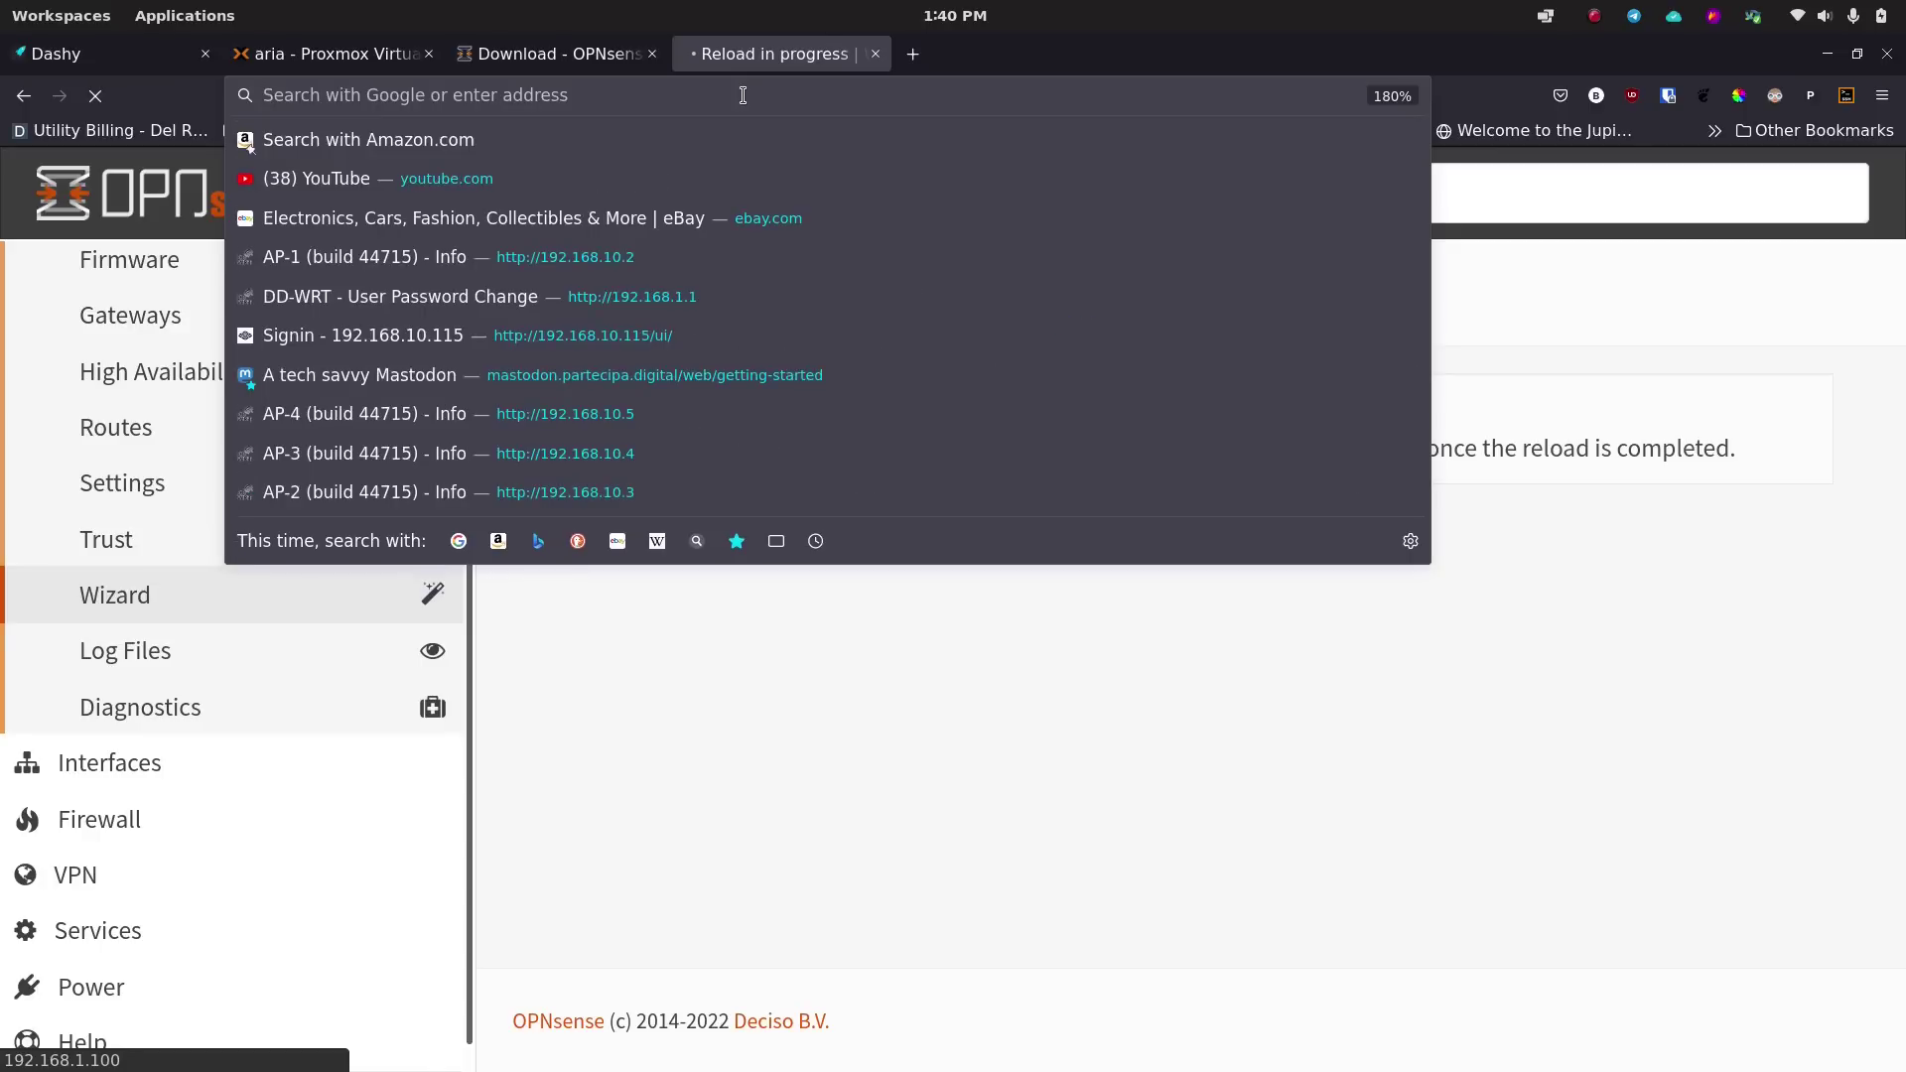
left_click(1469, 556)
Switch to the computer's network Settings and examine the wired connection's IP address details.
left_click(1869, 17)
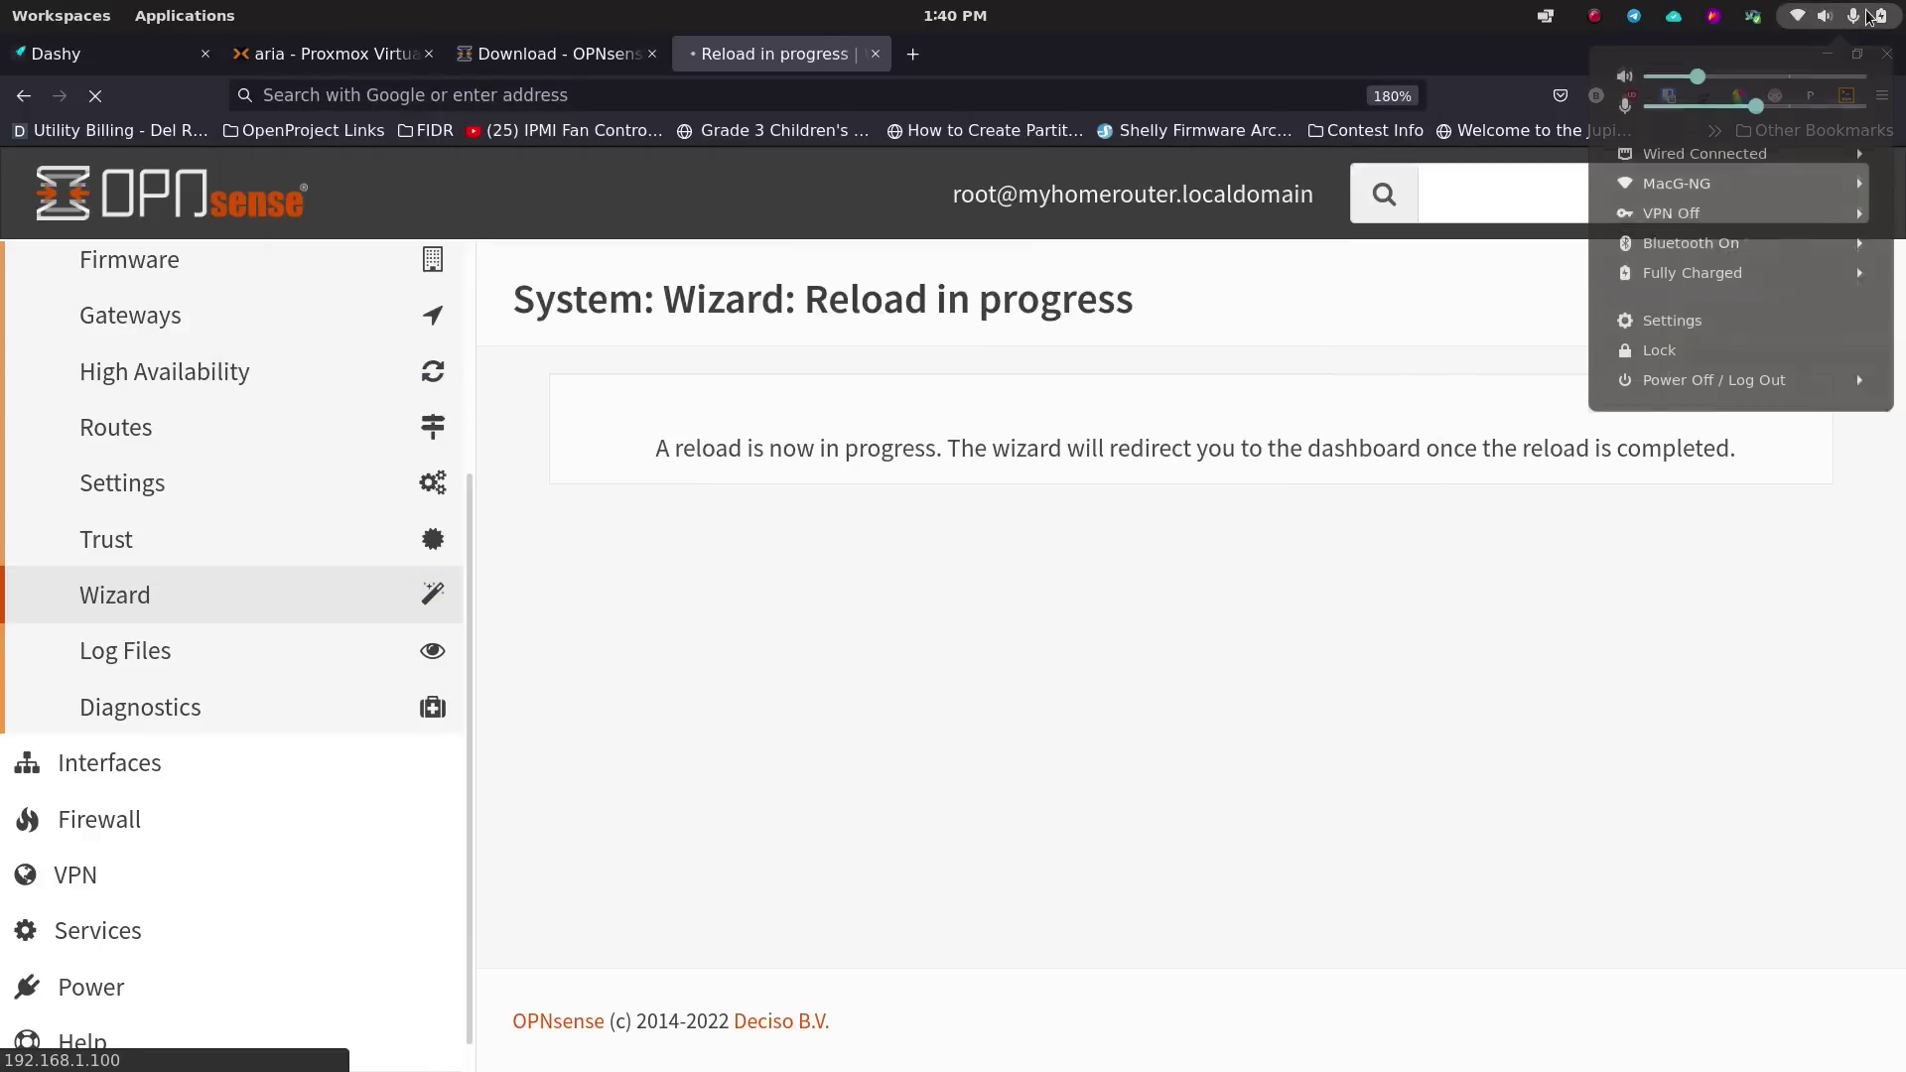
left_click(1773, 171)
left_click(1729, 230)
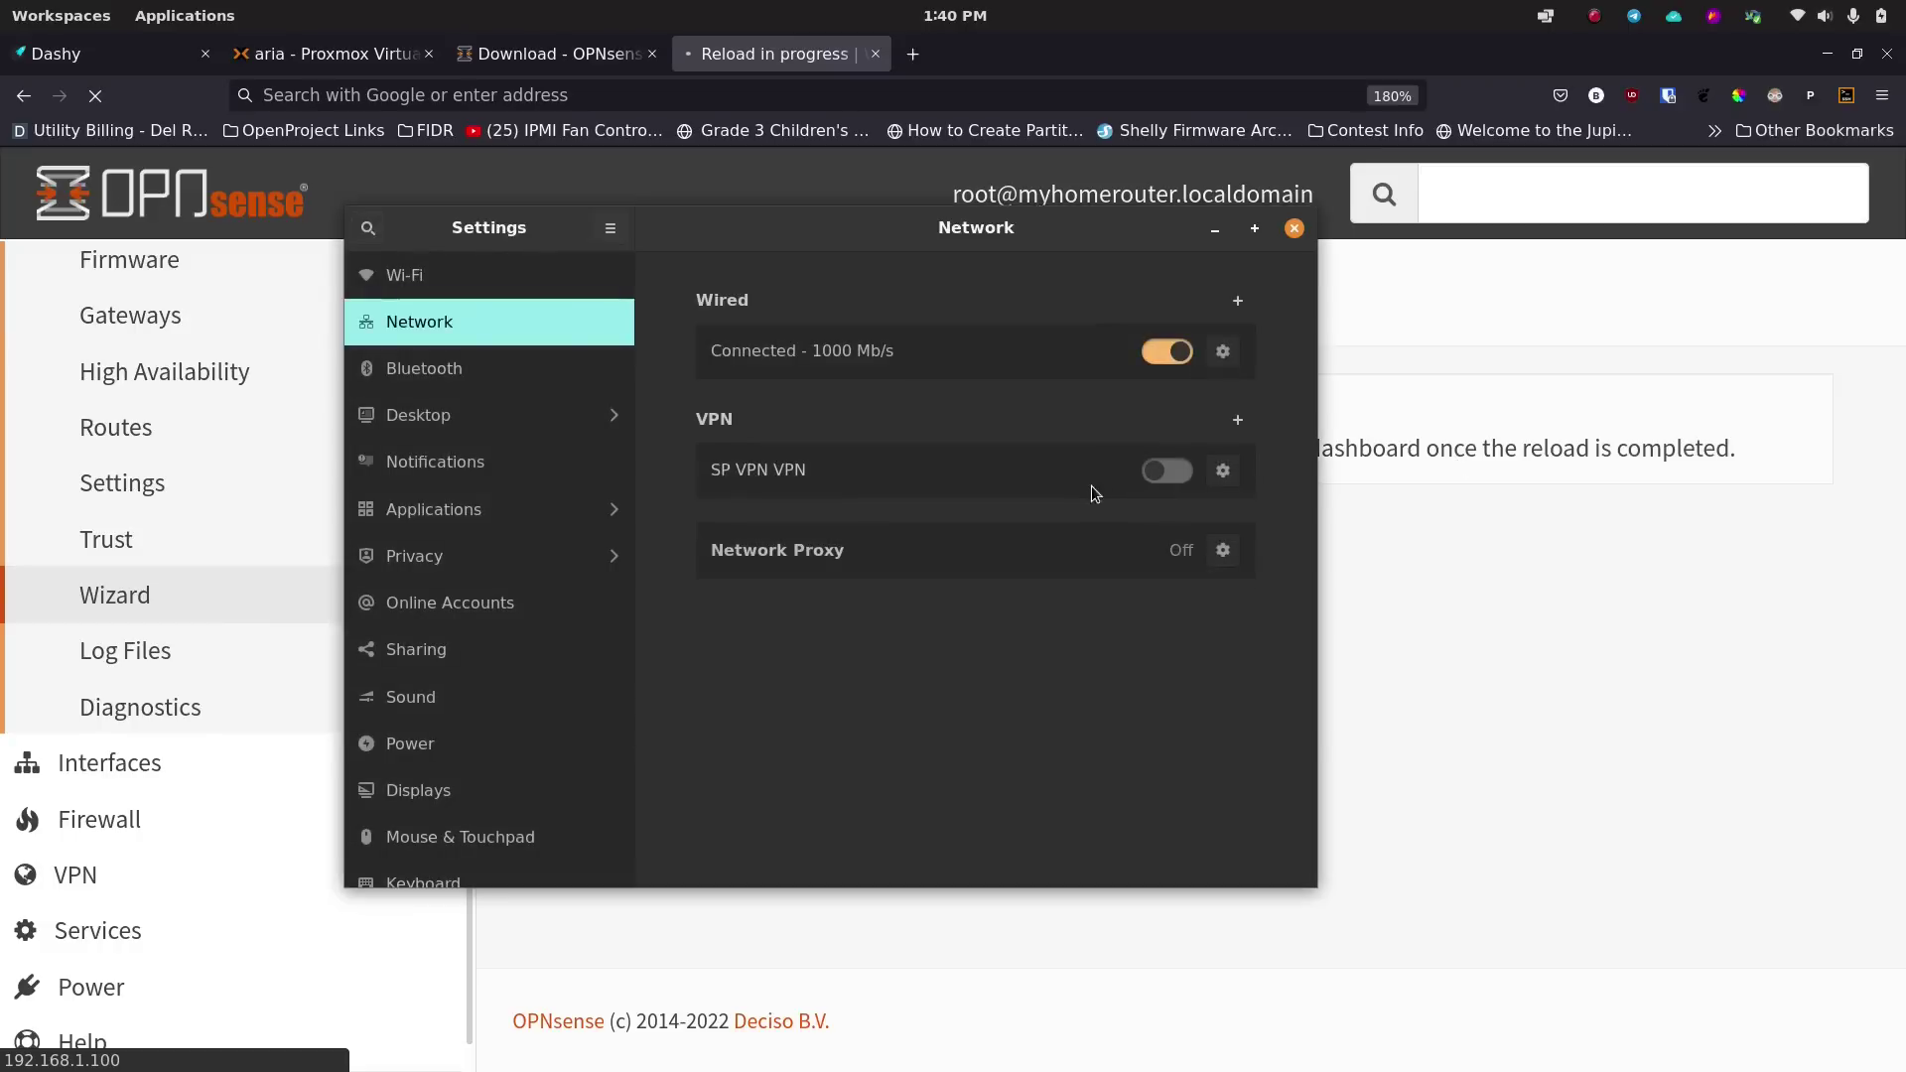
left_click(1223, 355)
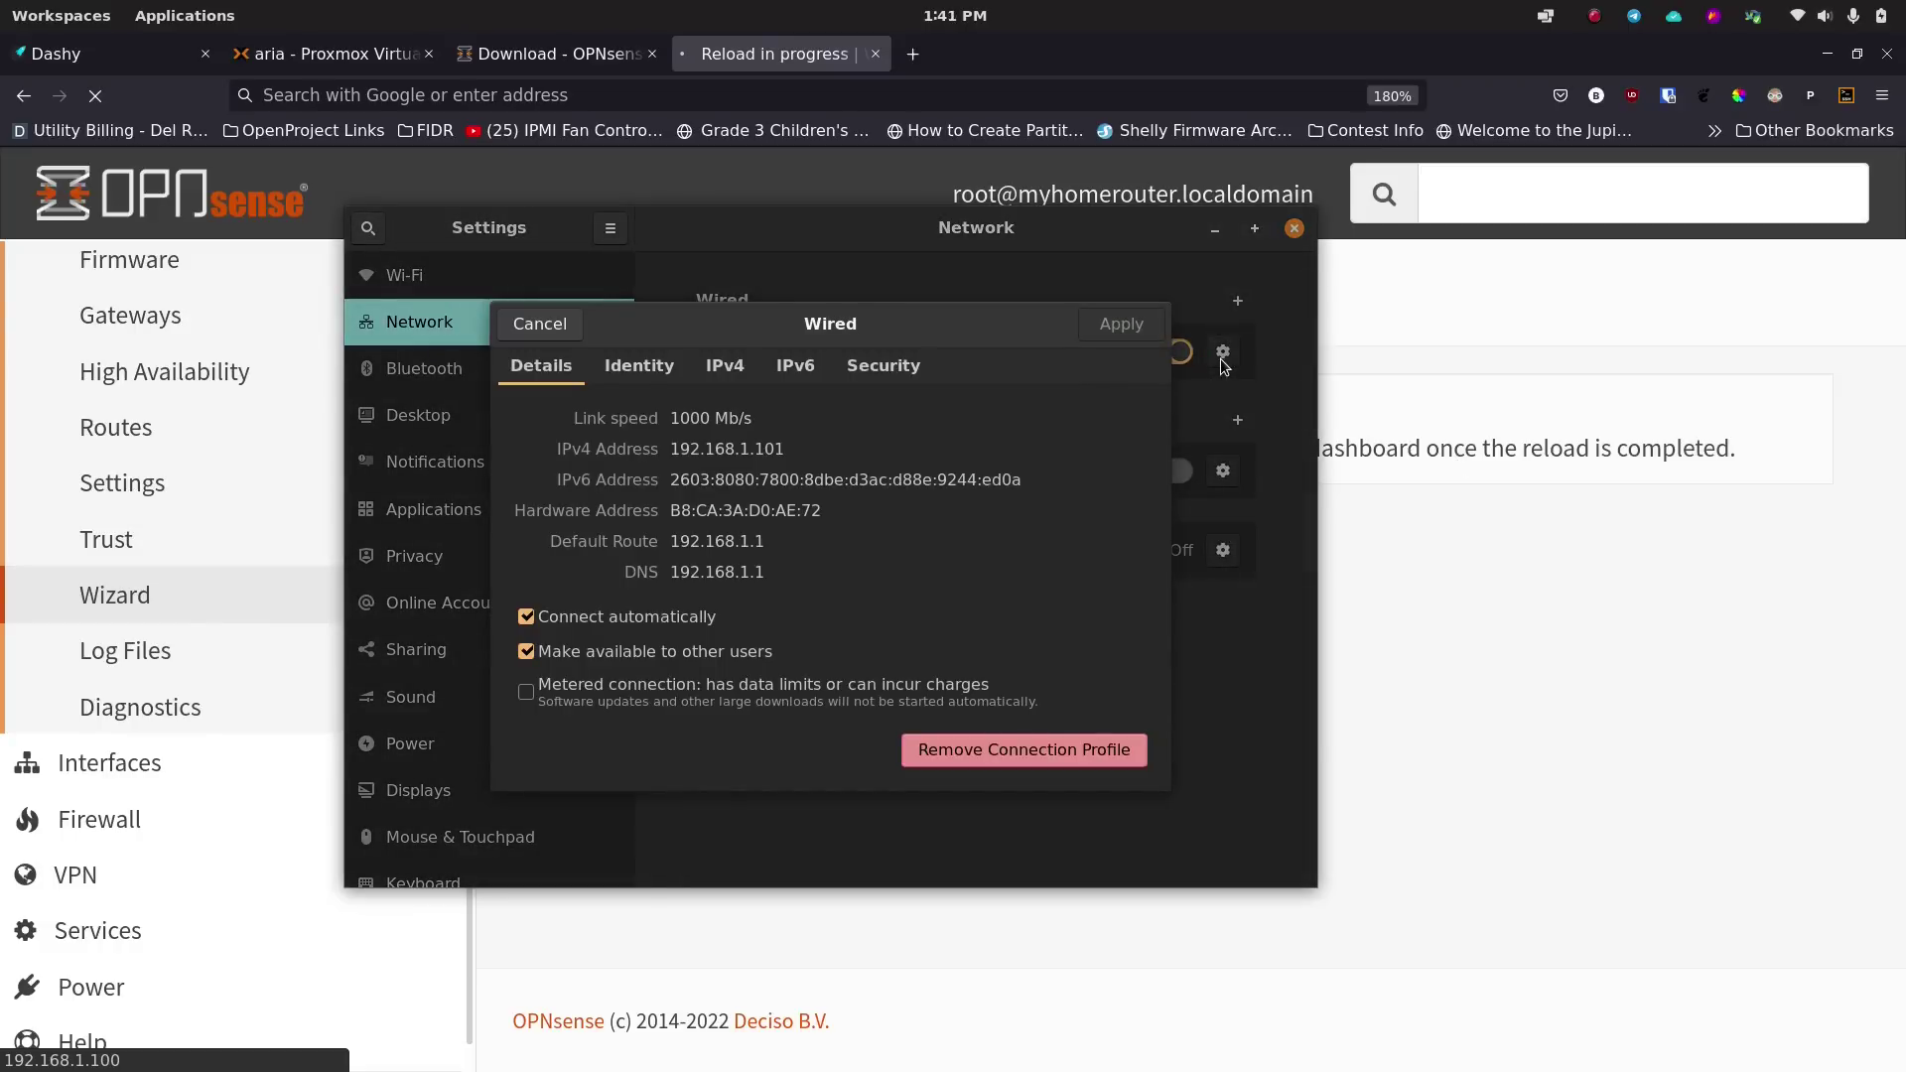
left_click(540, 324)
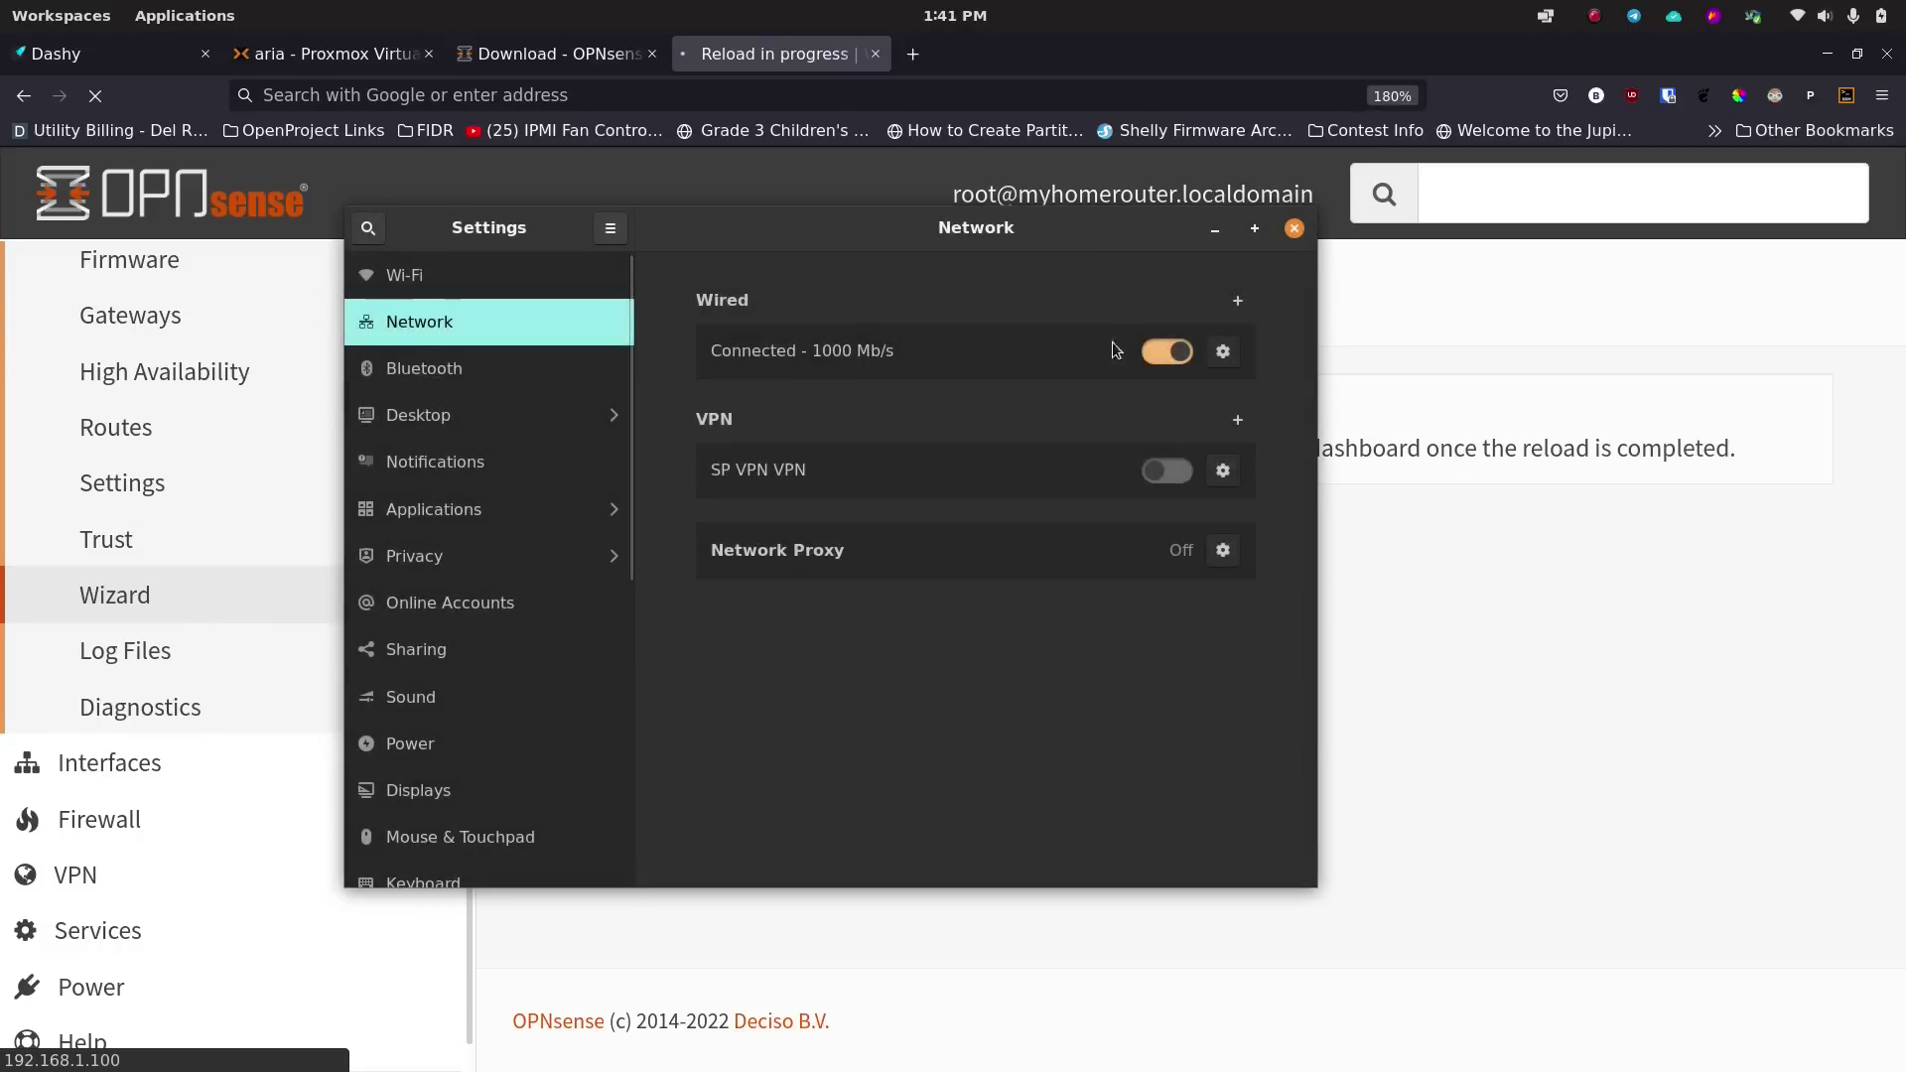
Turn the wired connection off and on again to renew its address, and check its IP details.
left_click(1166, 351)
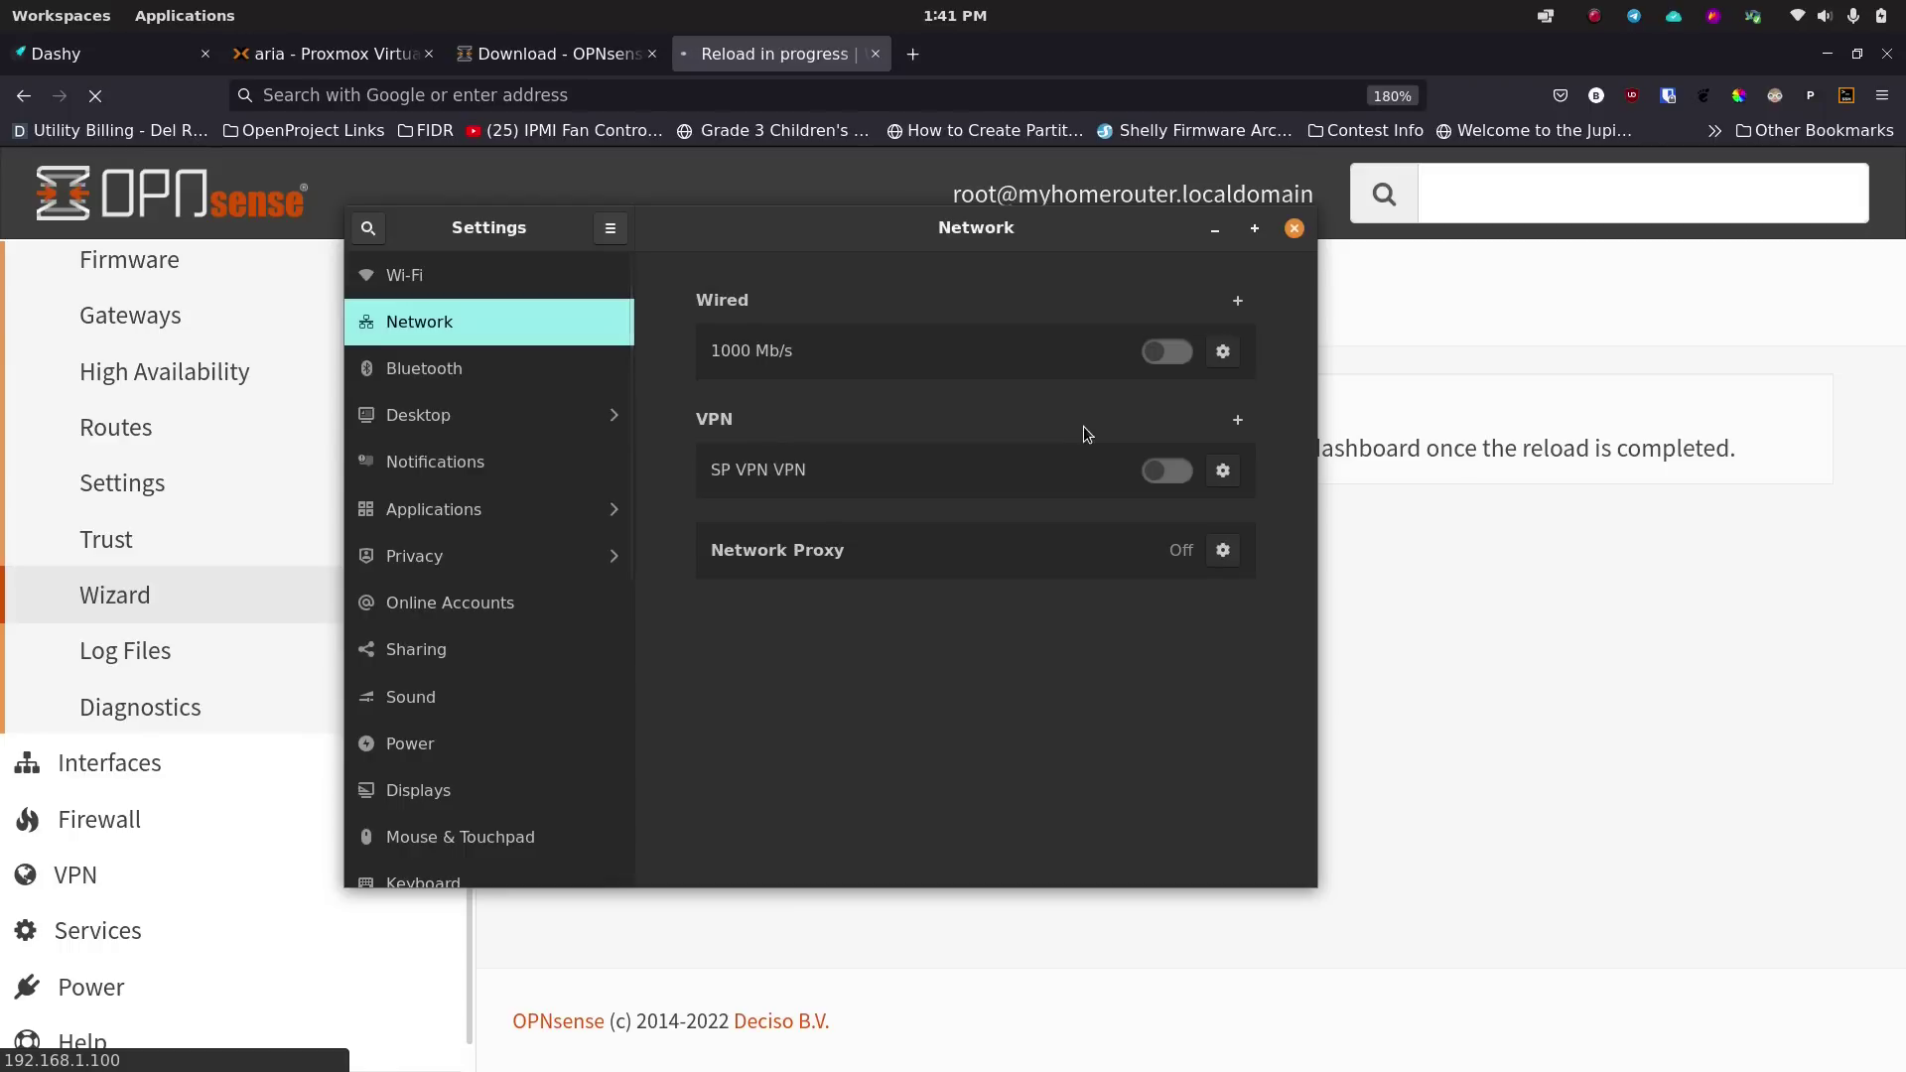
left_click(1171, 351)
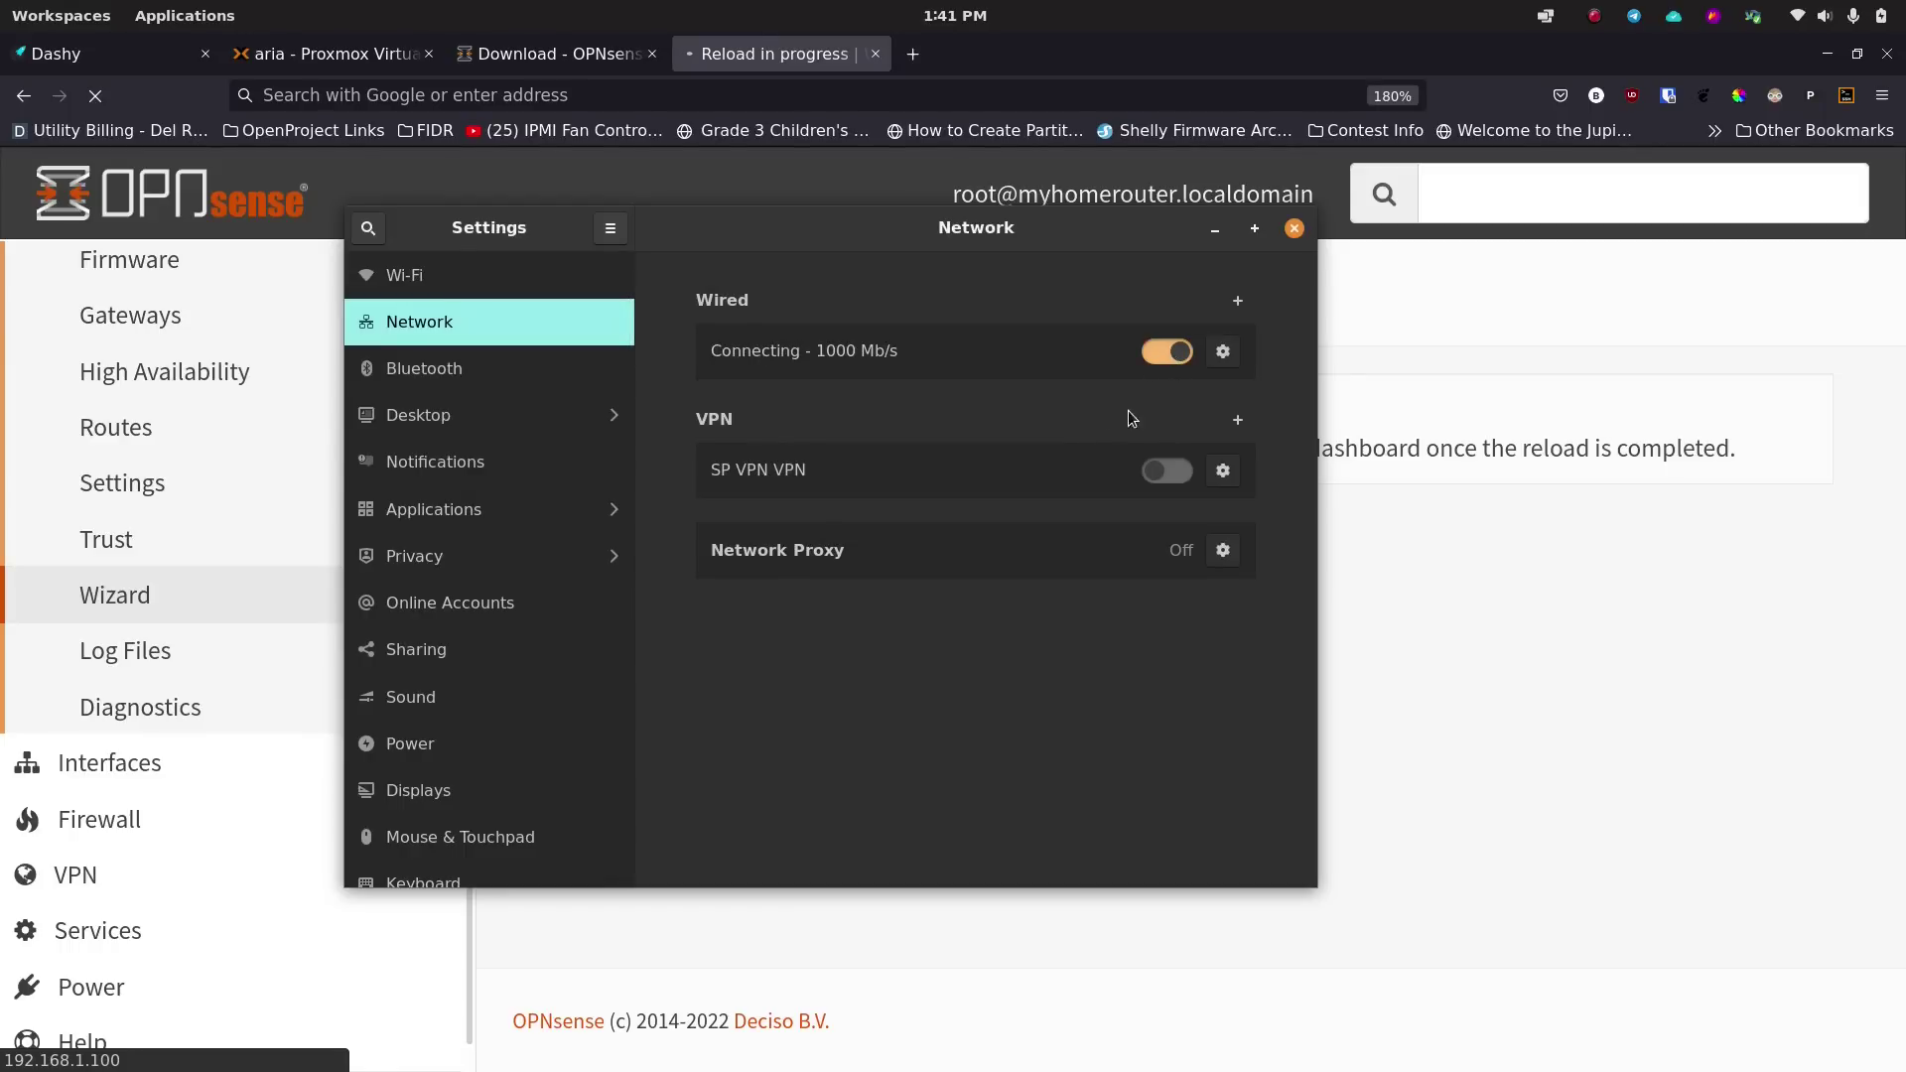
left_click(1222, 355)
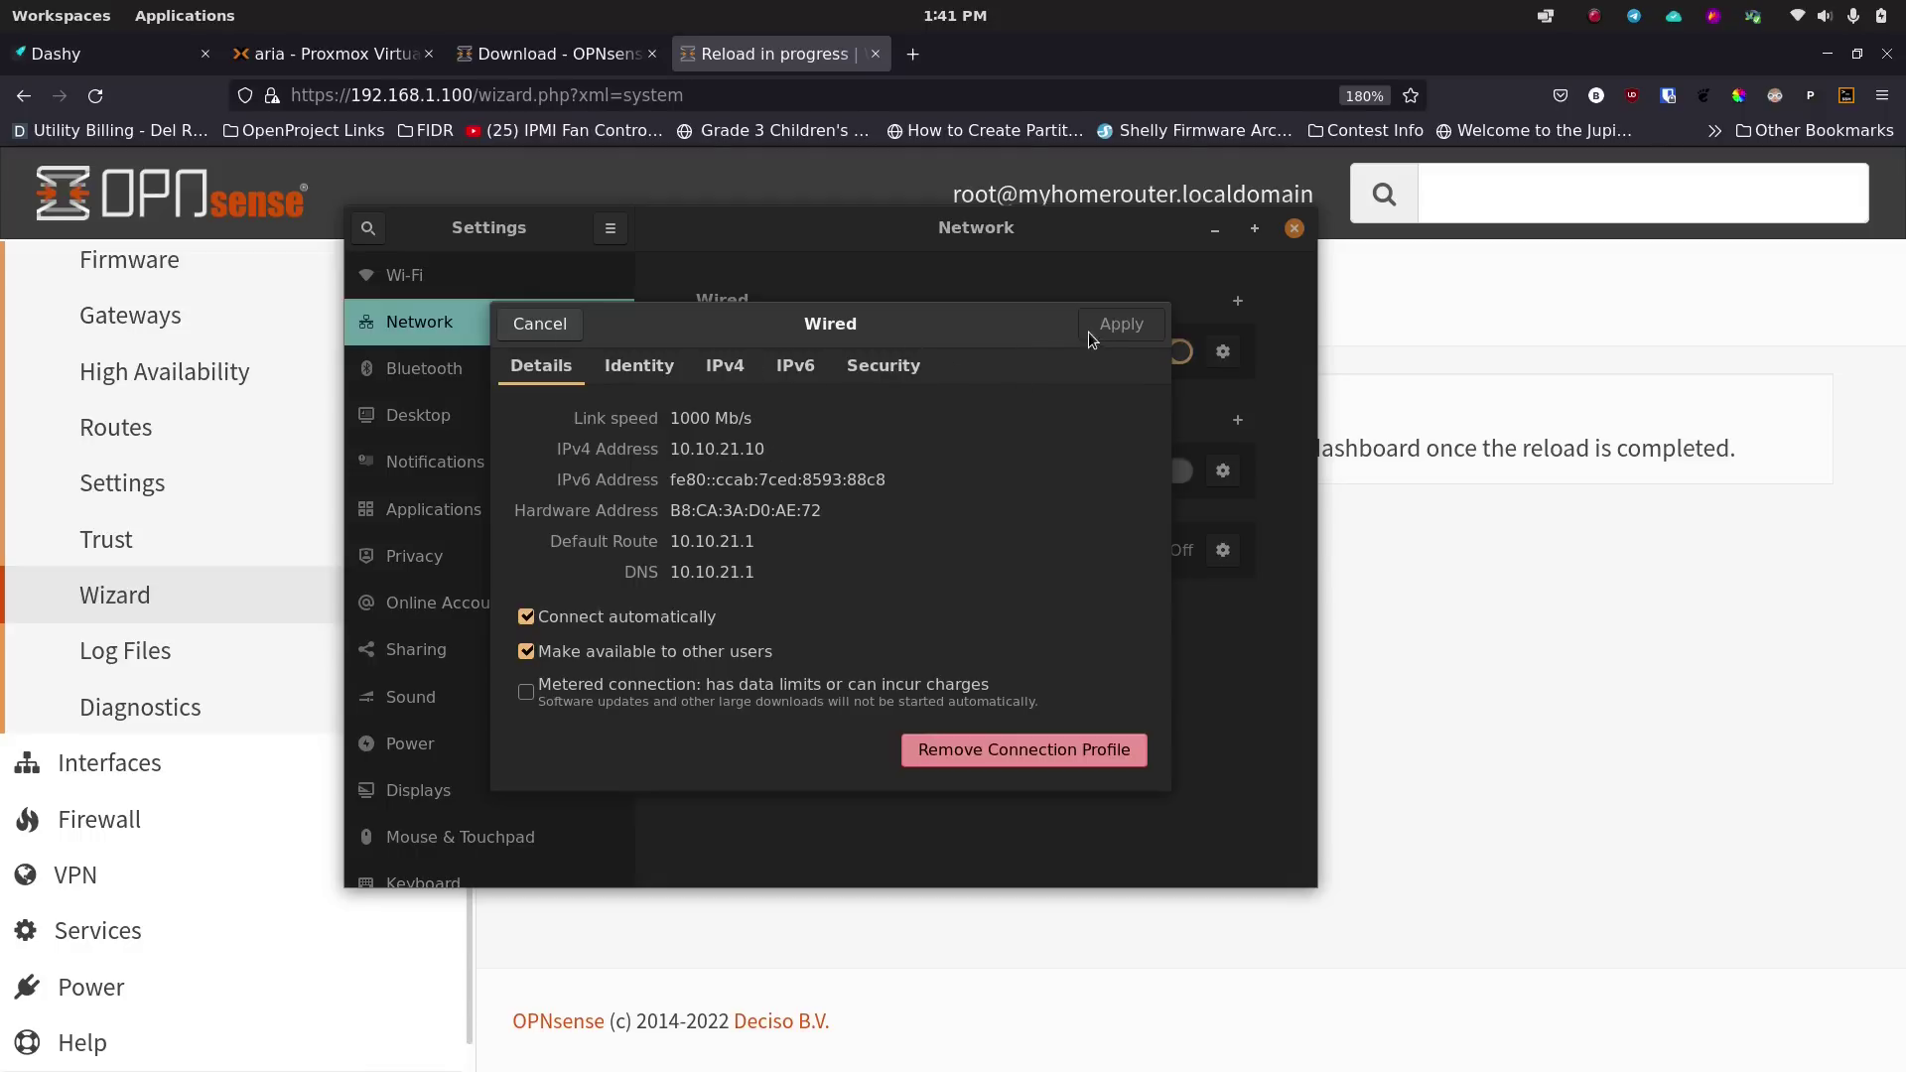
left_click(1213, 230)
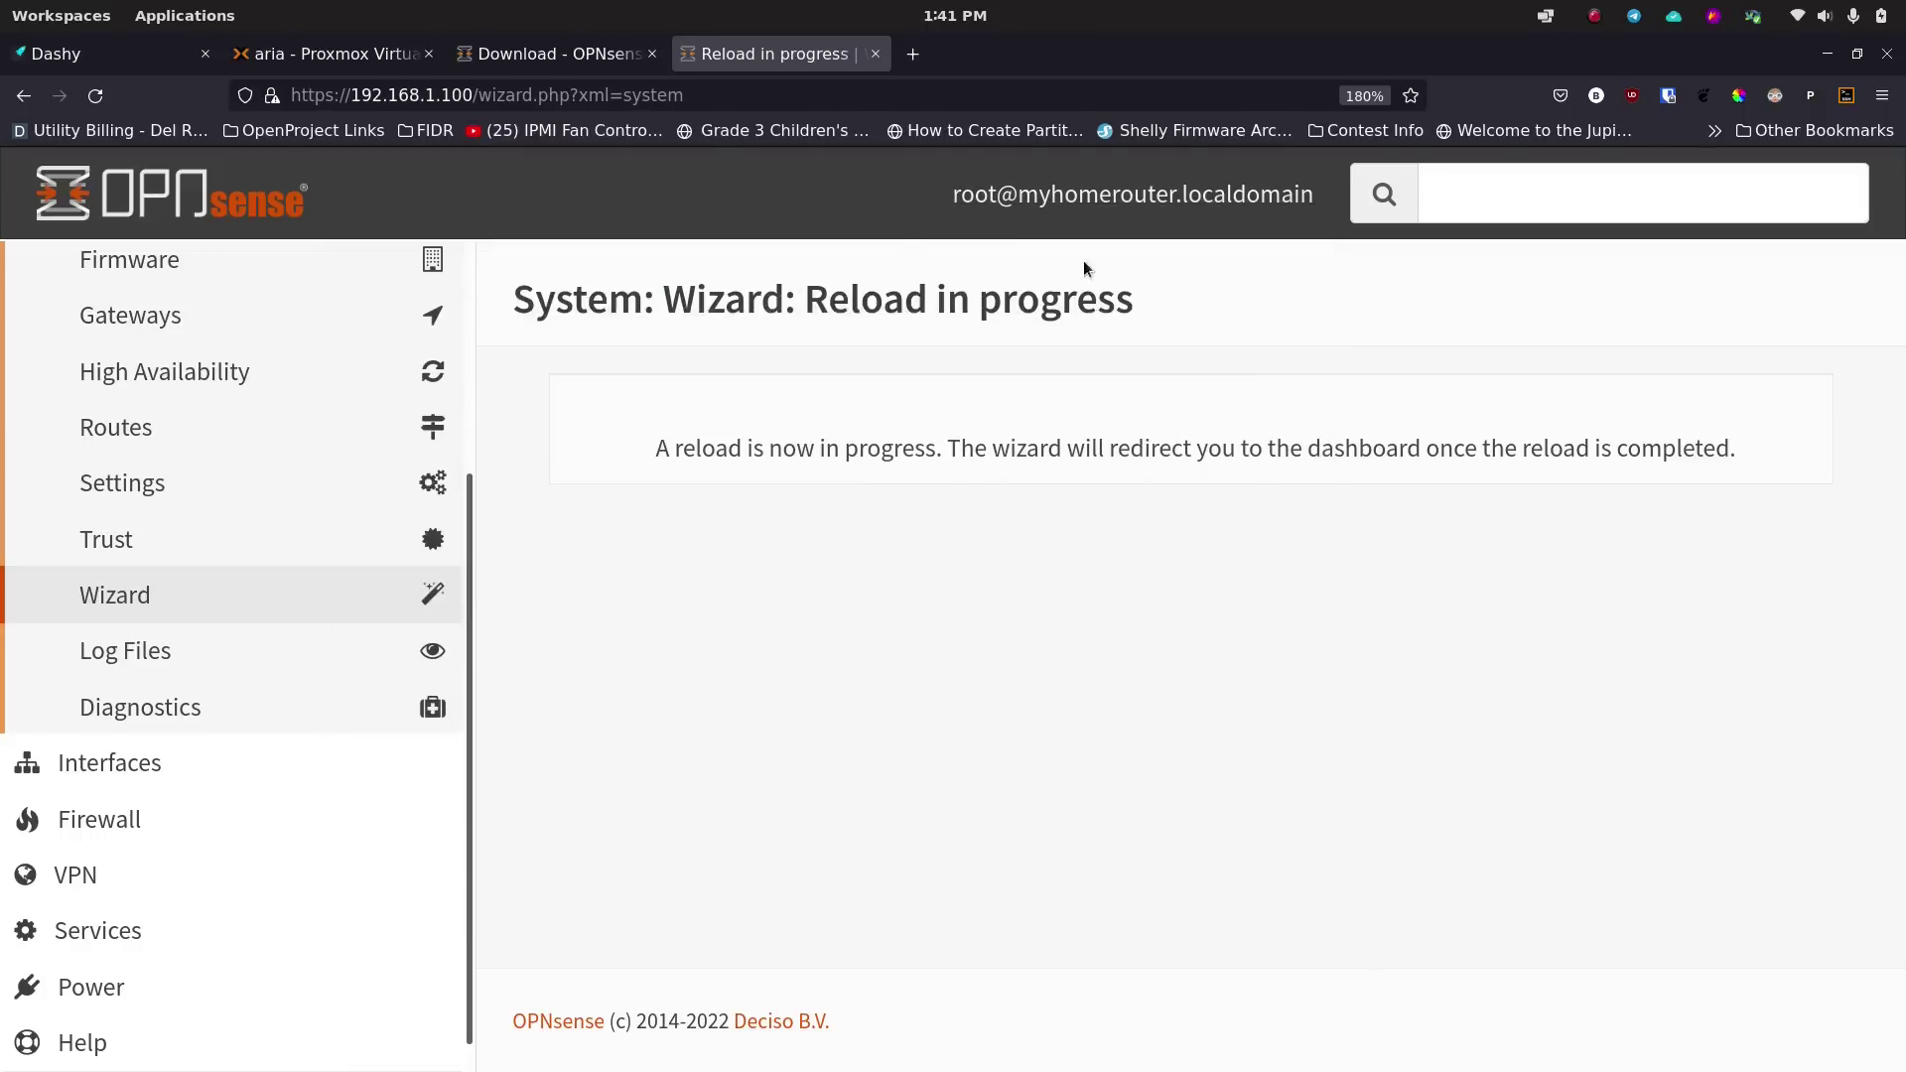
Open the OPNsense web GUI at 10.10.21.1 in the browser and accept the self-signed certificate risk.
left_click(844, 92)
type("10.")
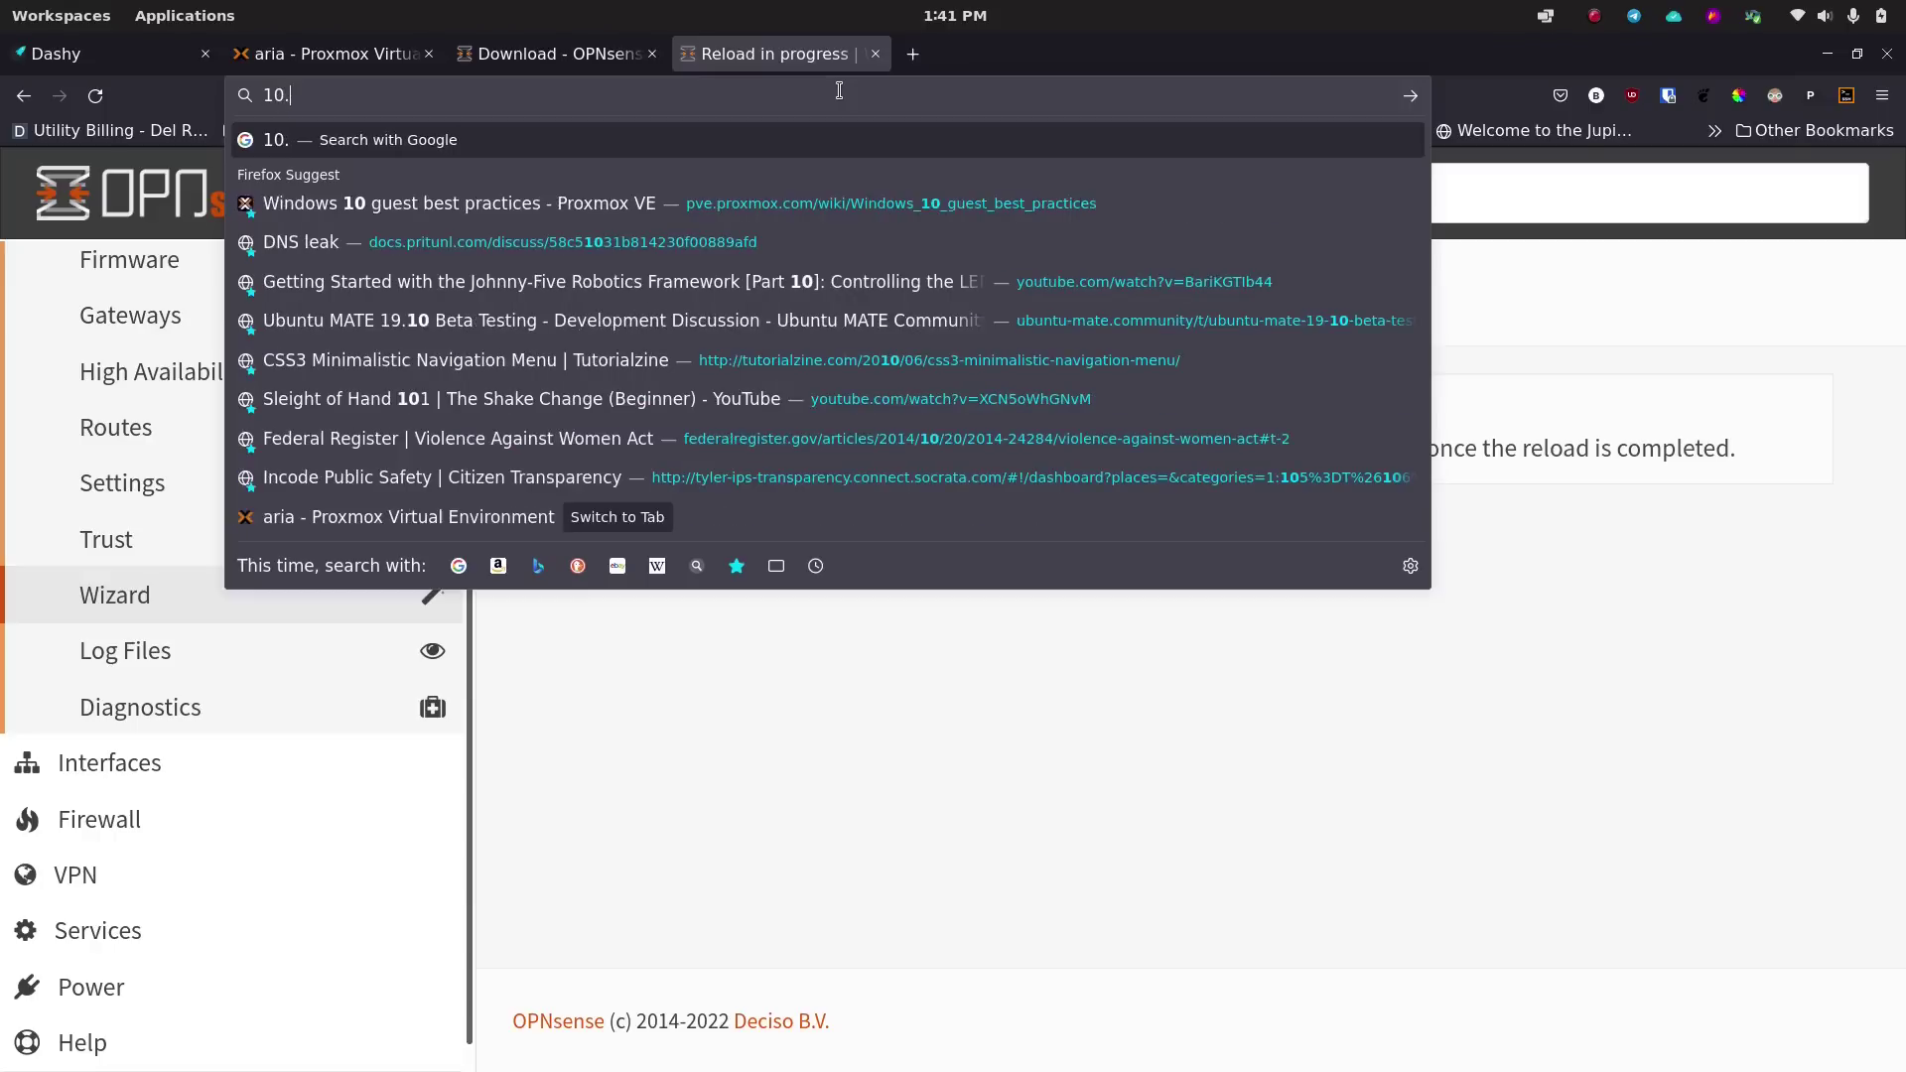
type("10.21.1")
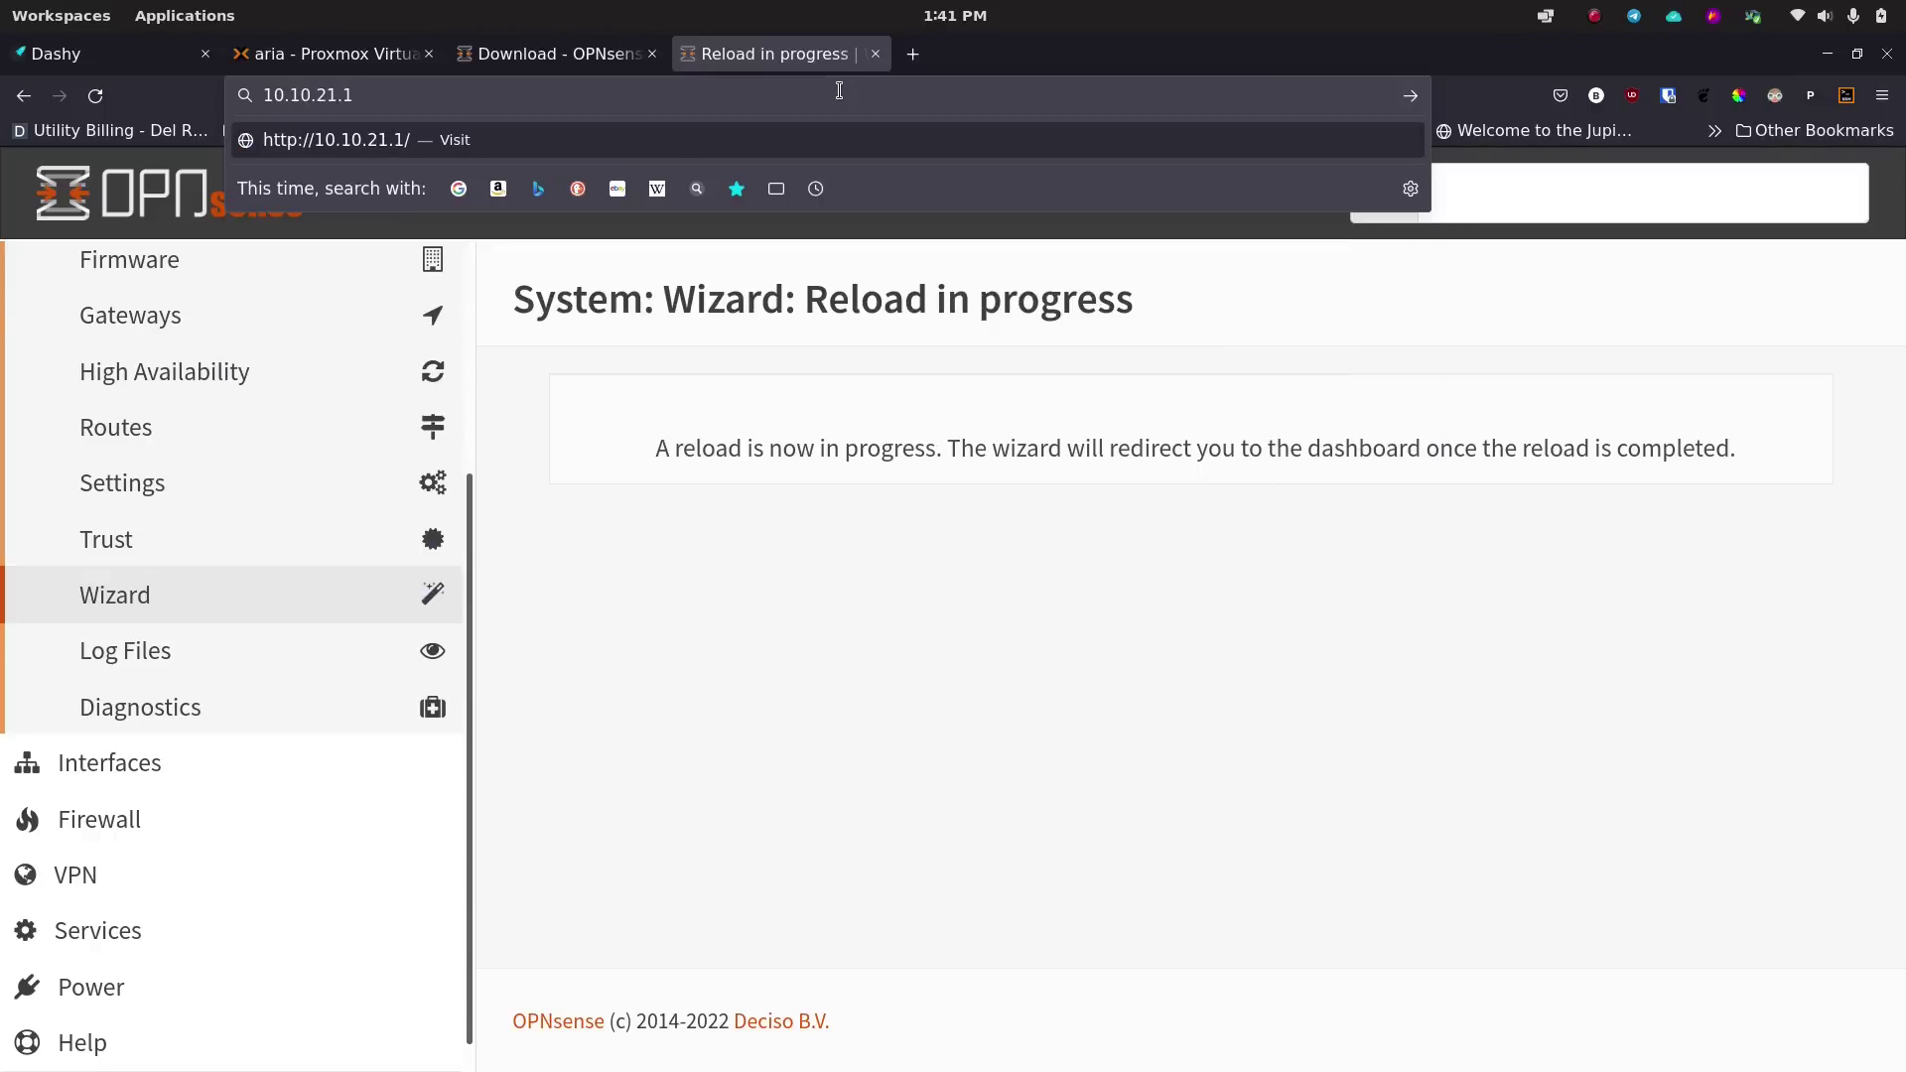
key("Return")
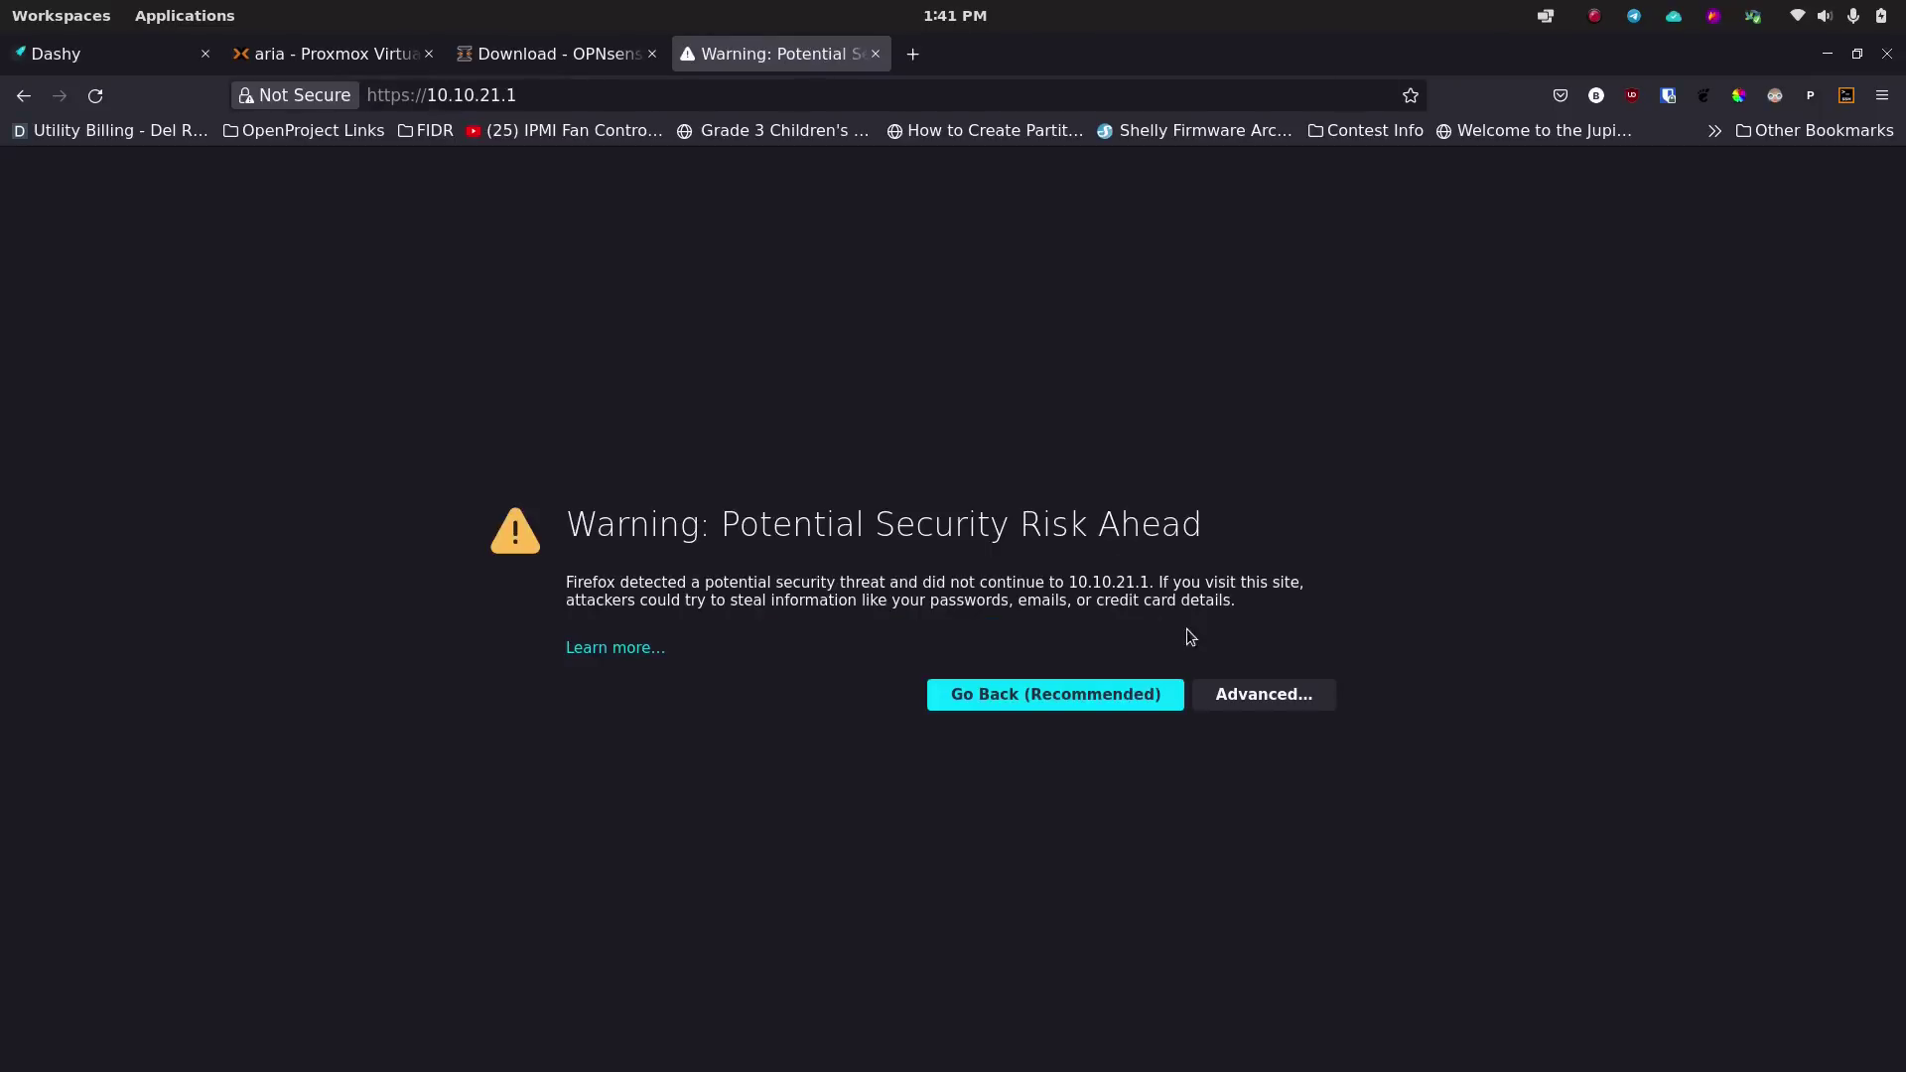
left_click(1230, 687)
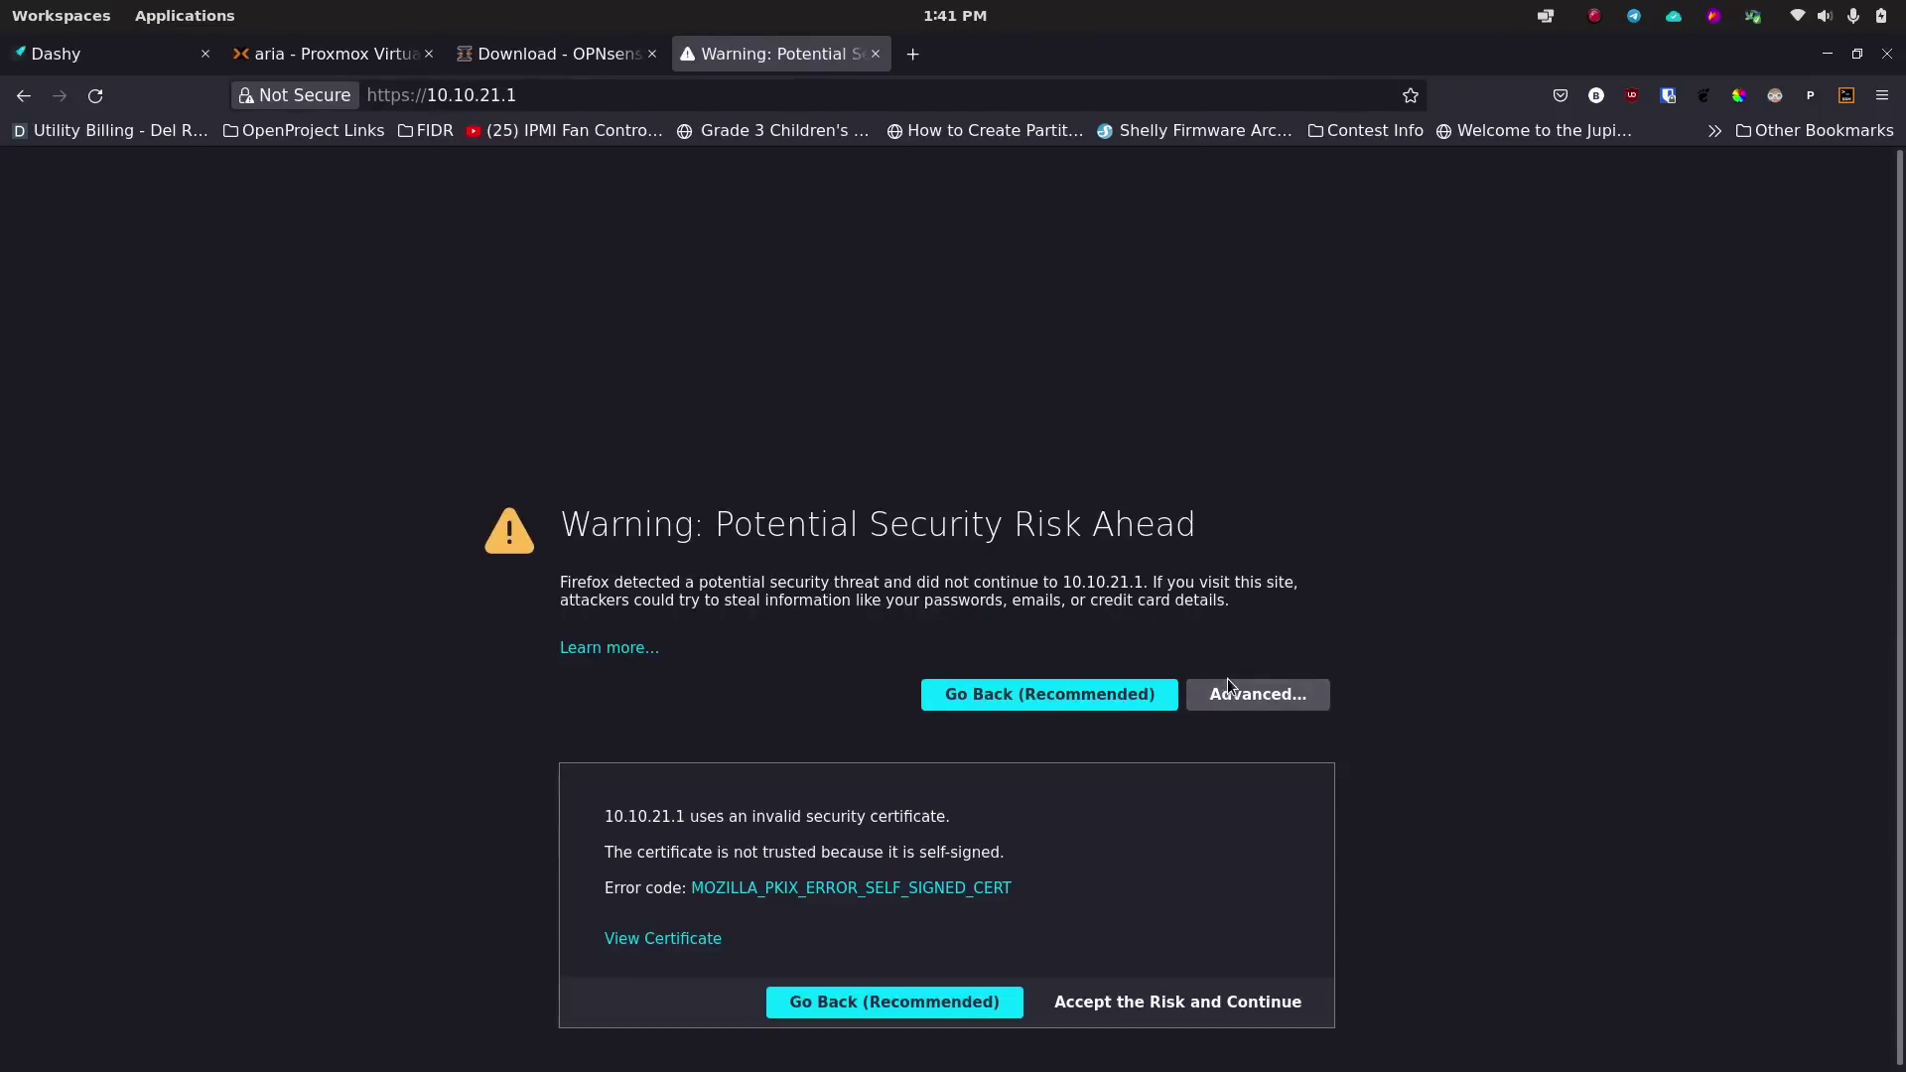
left_click(1133, 989)
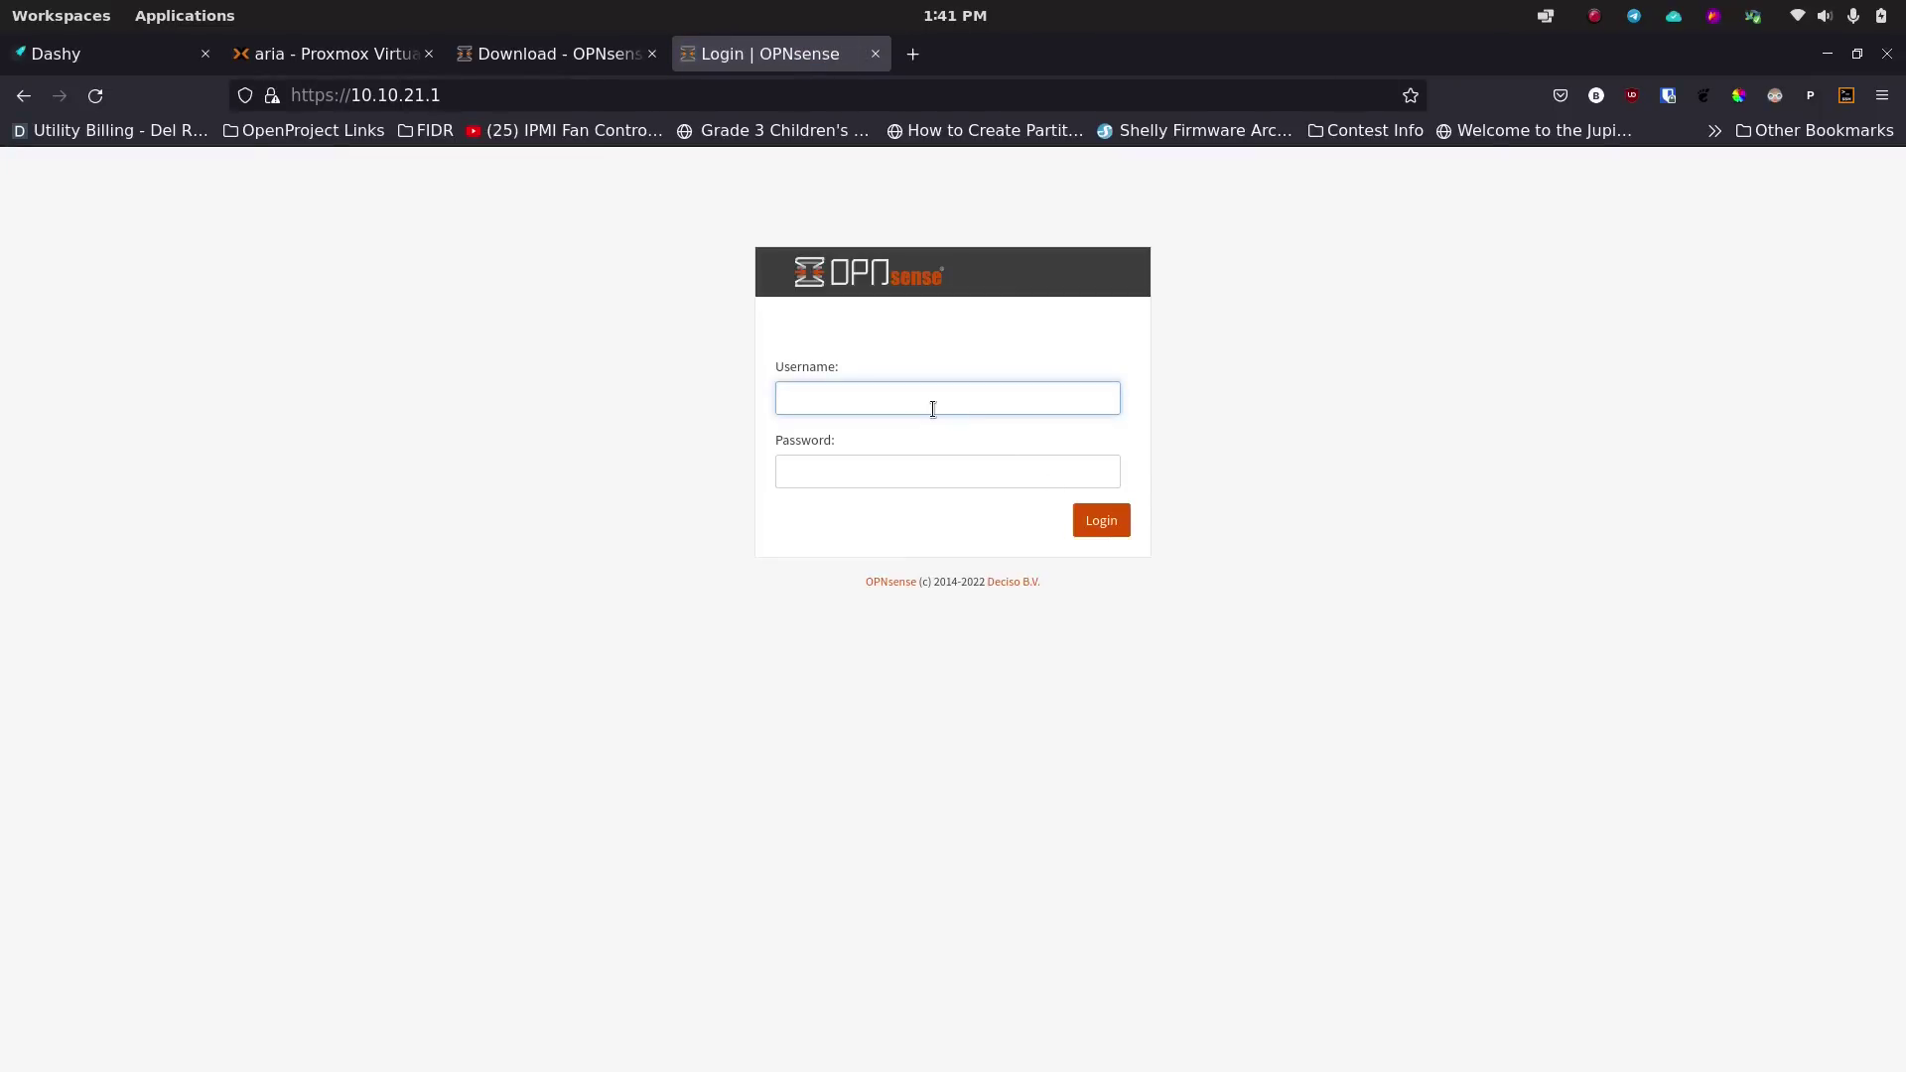
Log in to the OPNsense web GUI as root with the account password.
type("root")
key("Tab")
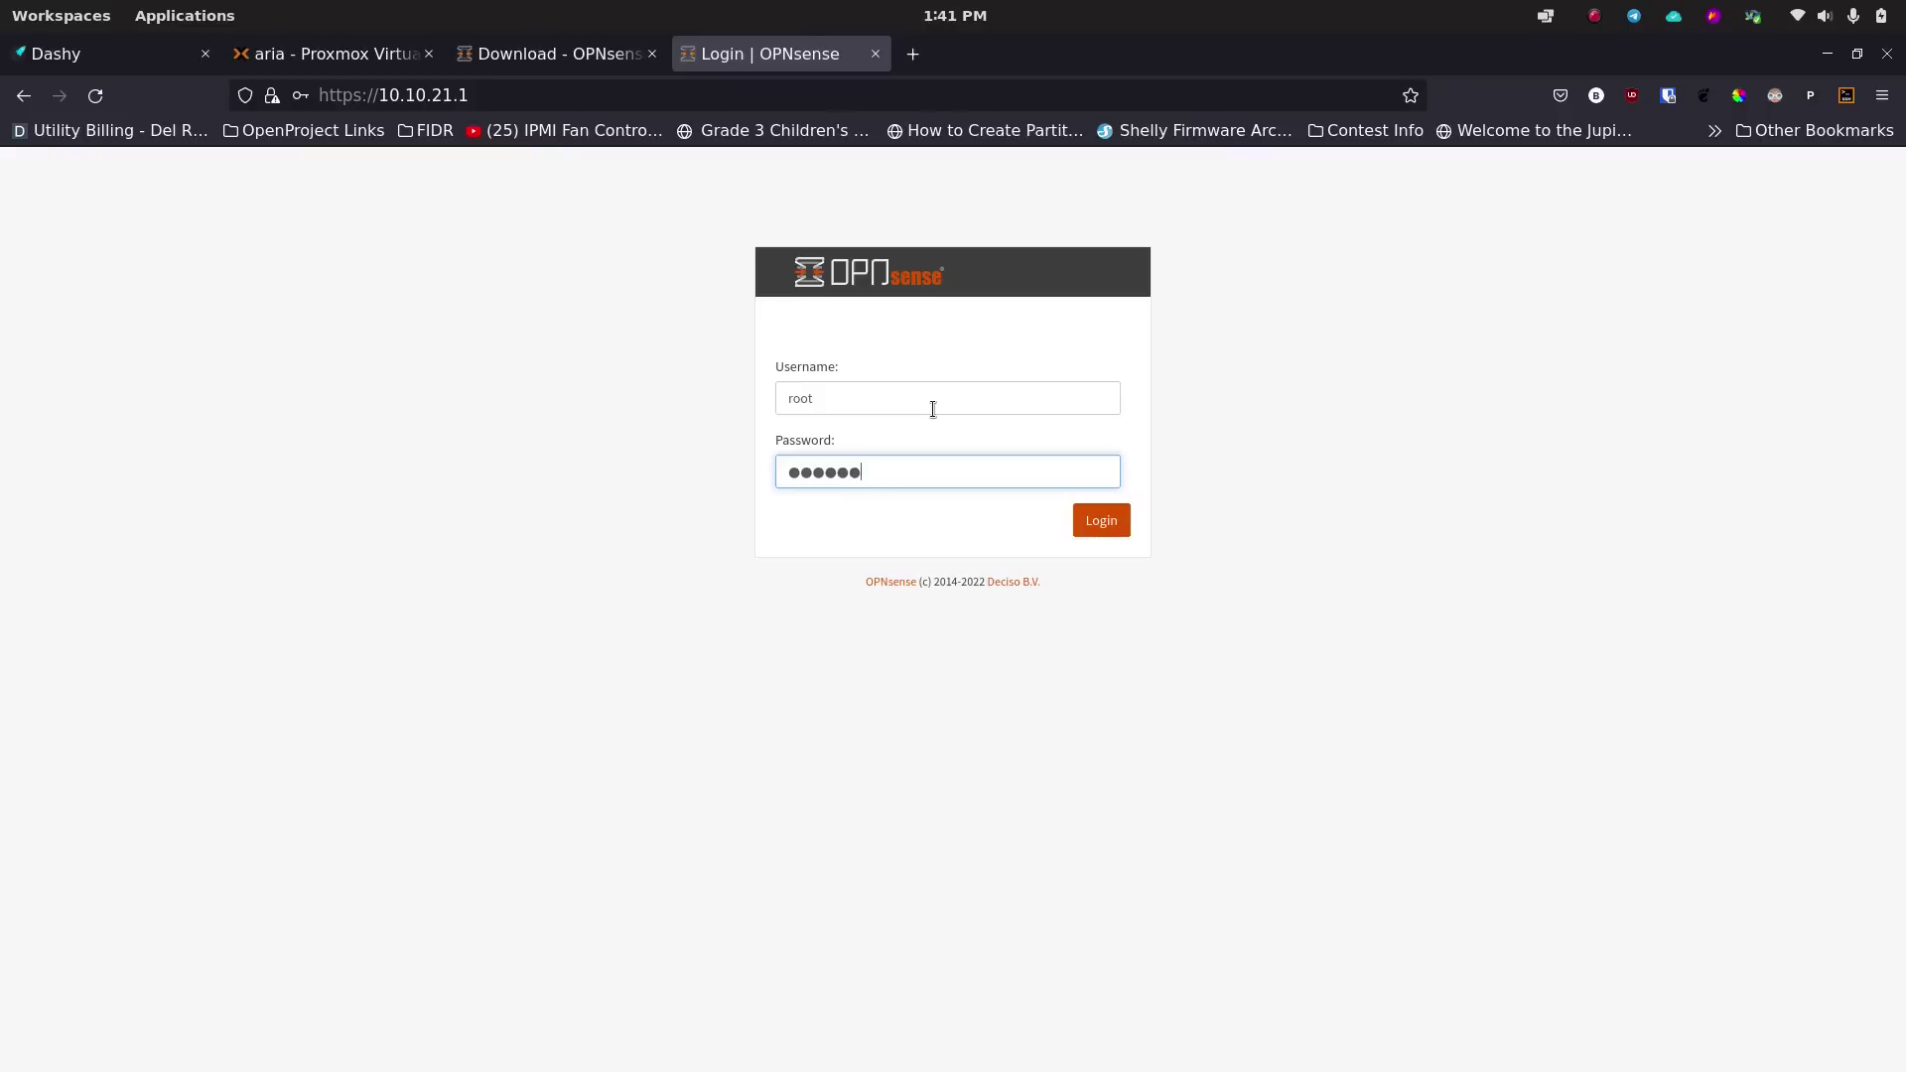
key("Return")
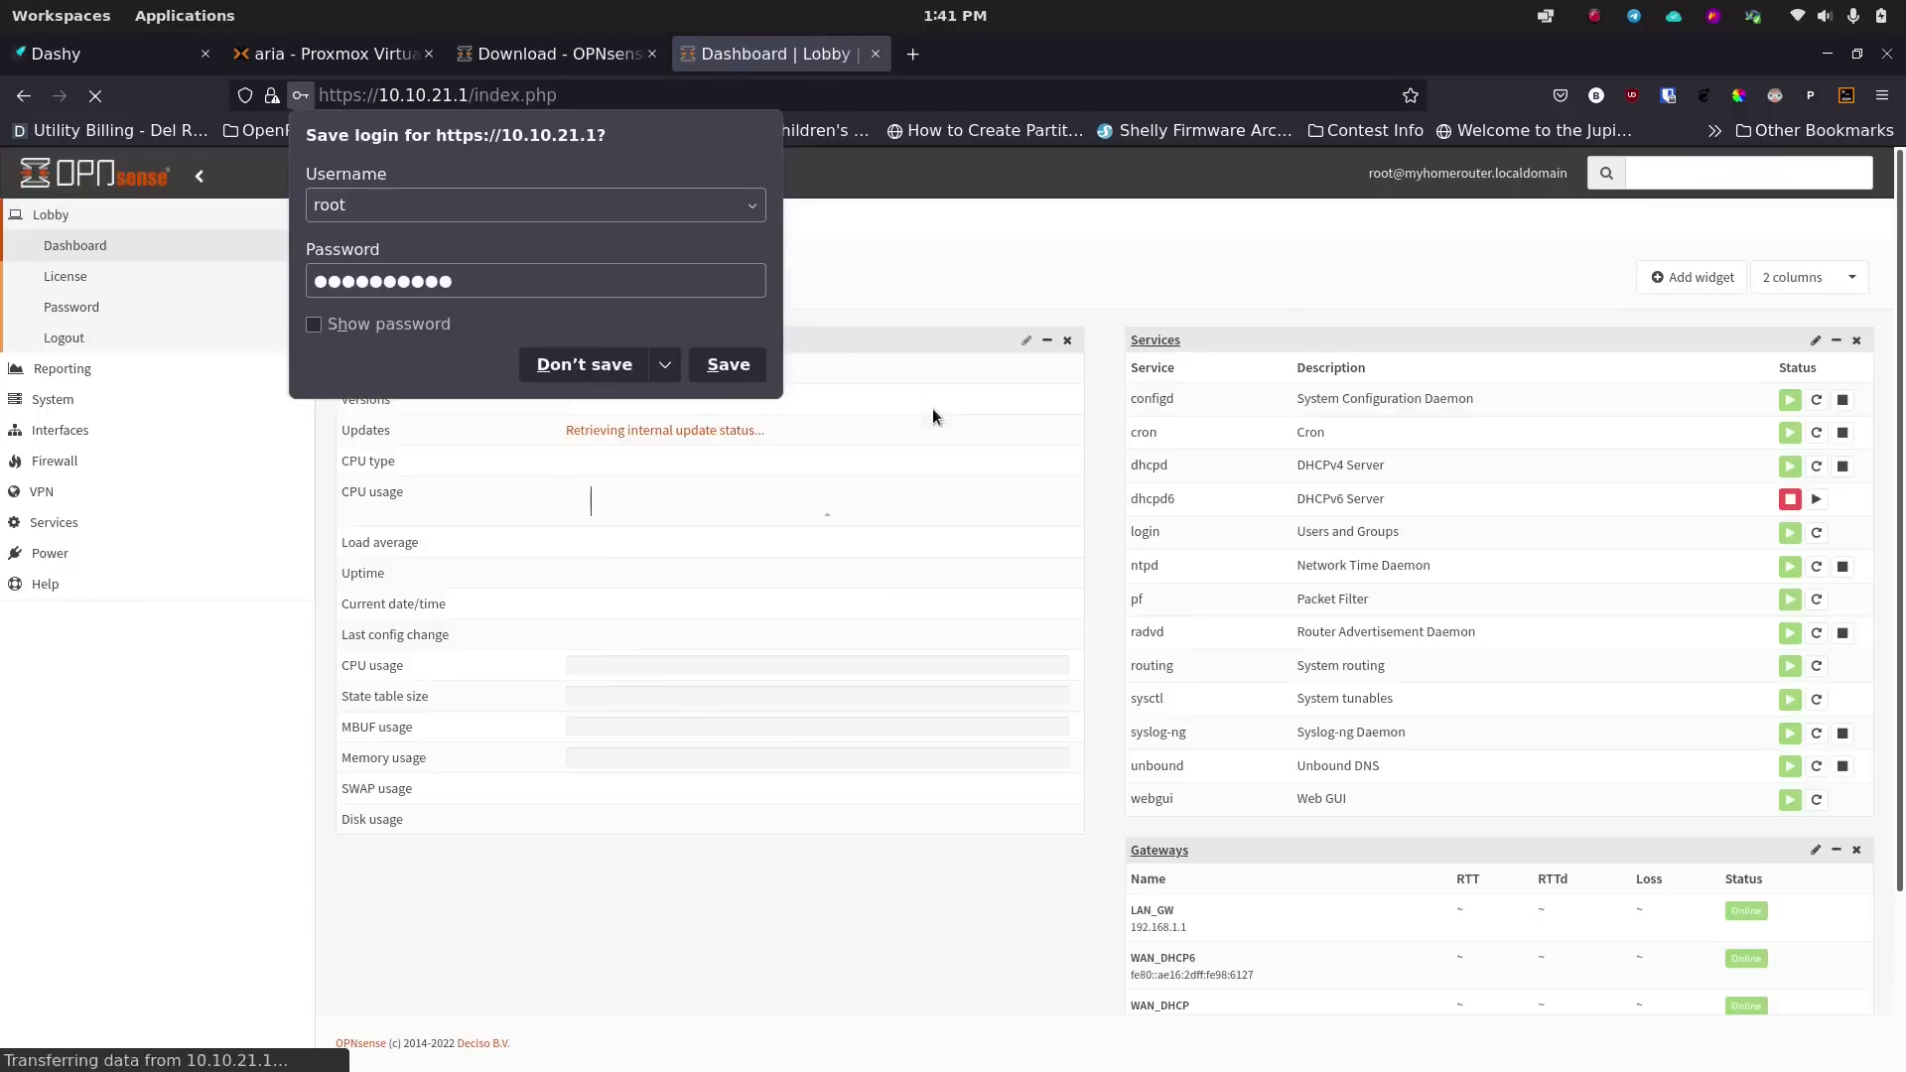
Decline the browser's offer to save the login and have Bitwarden never remember this site's password.
left_click(613, 365)
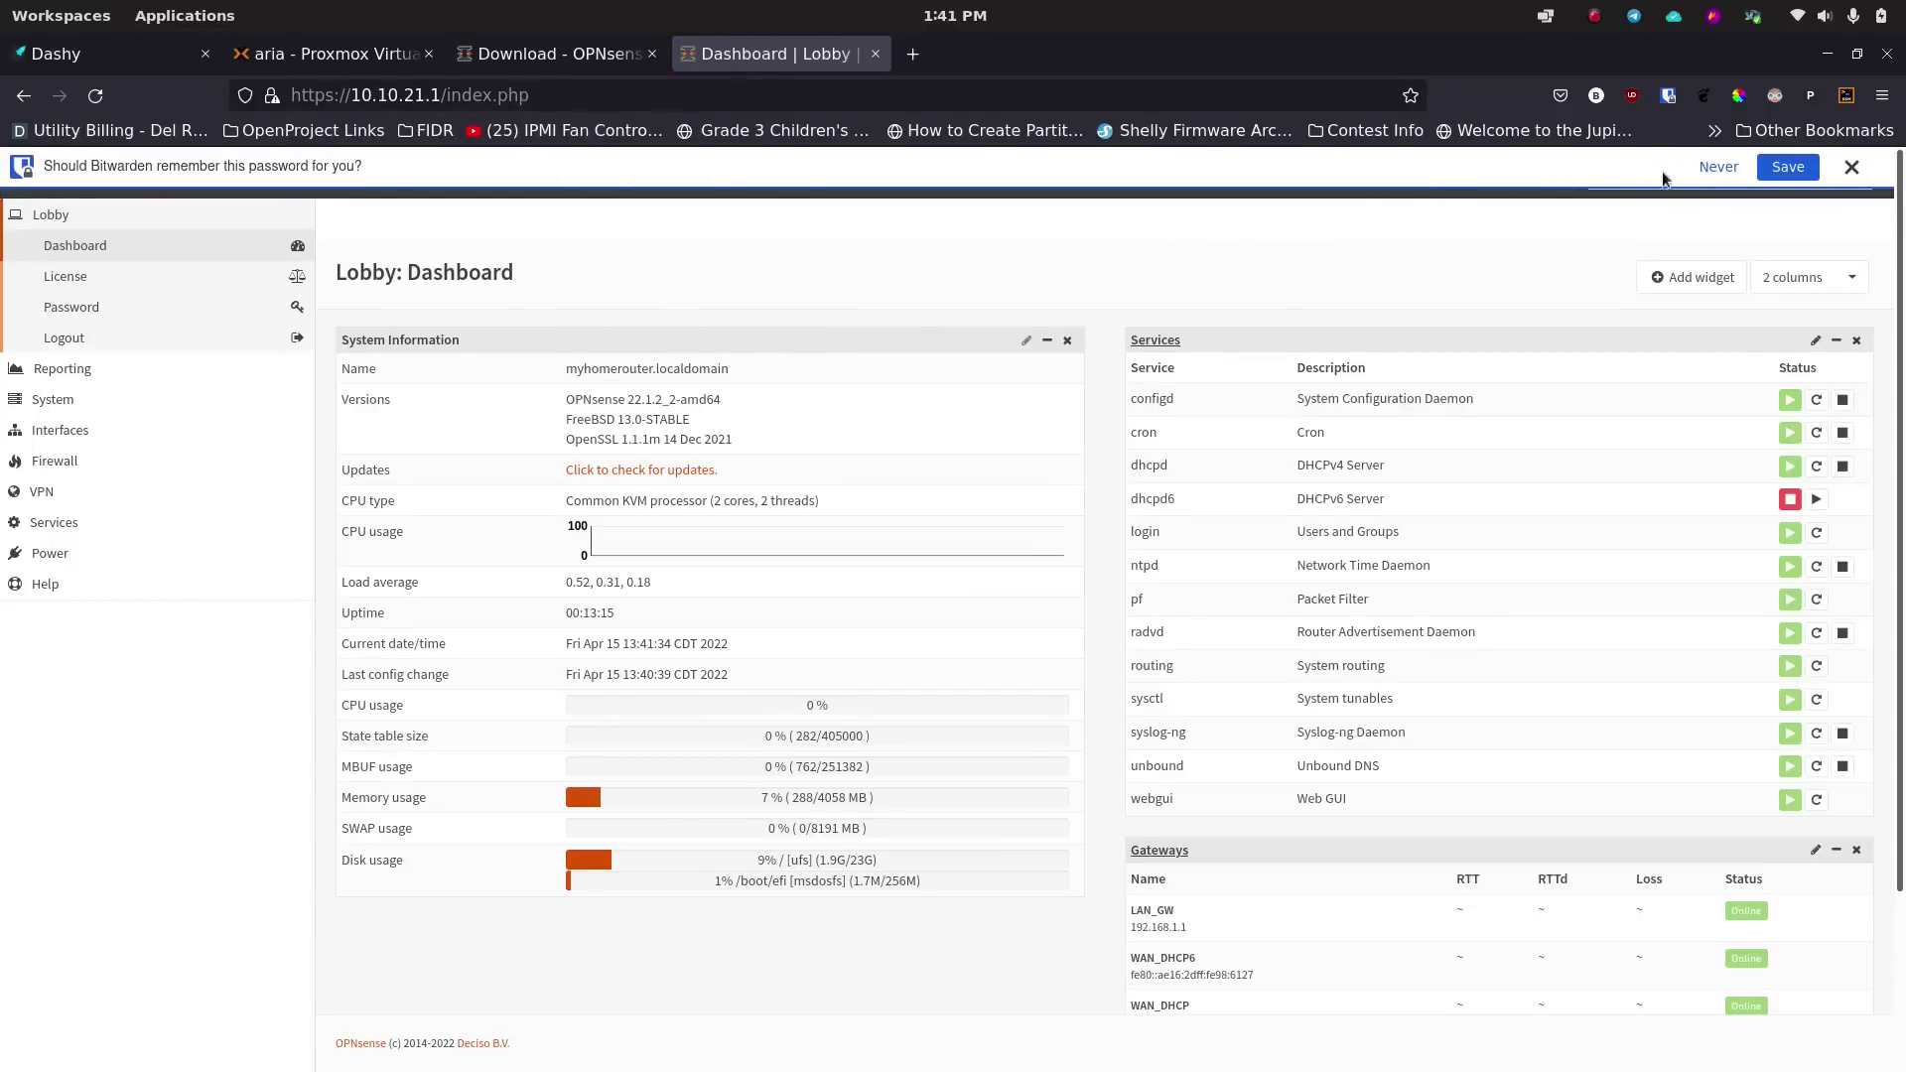
left_click(1715, 166)
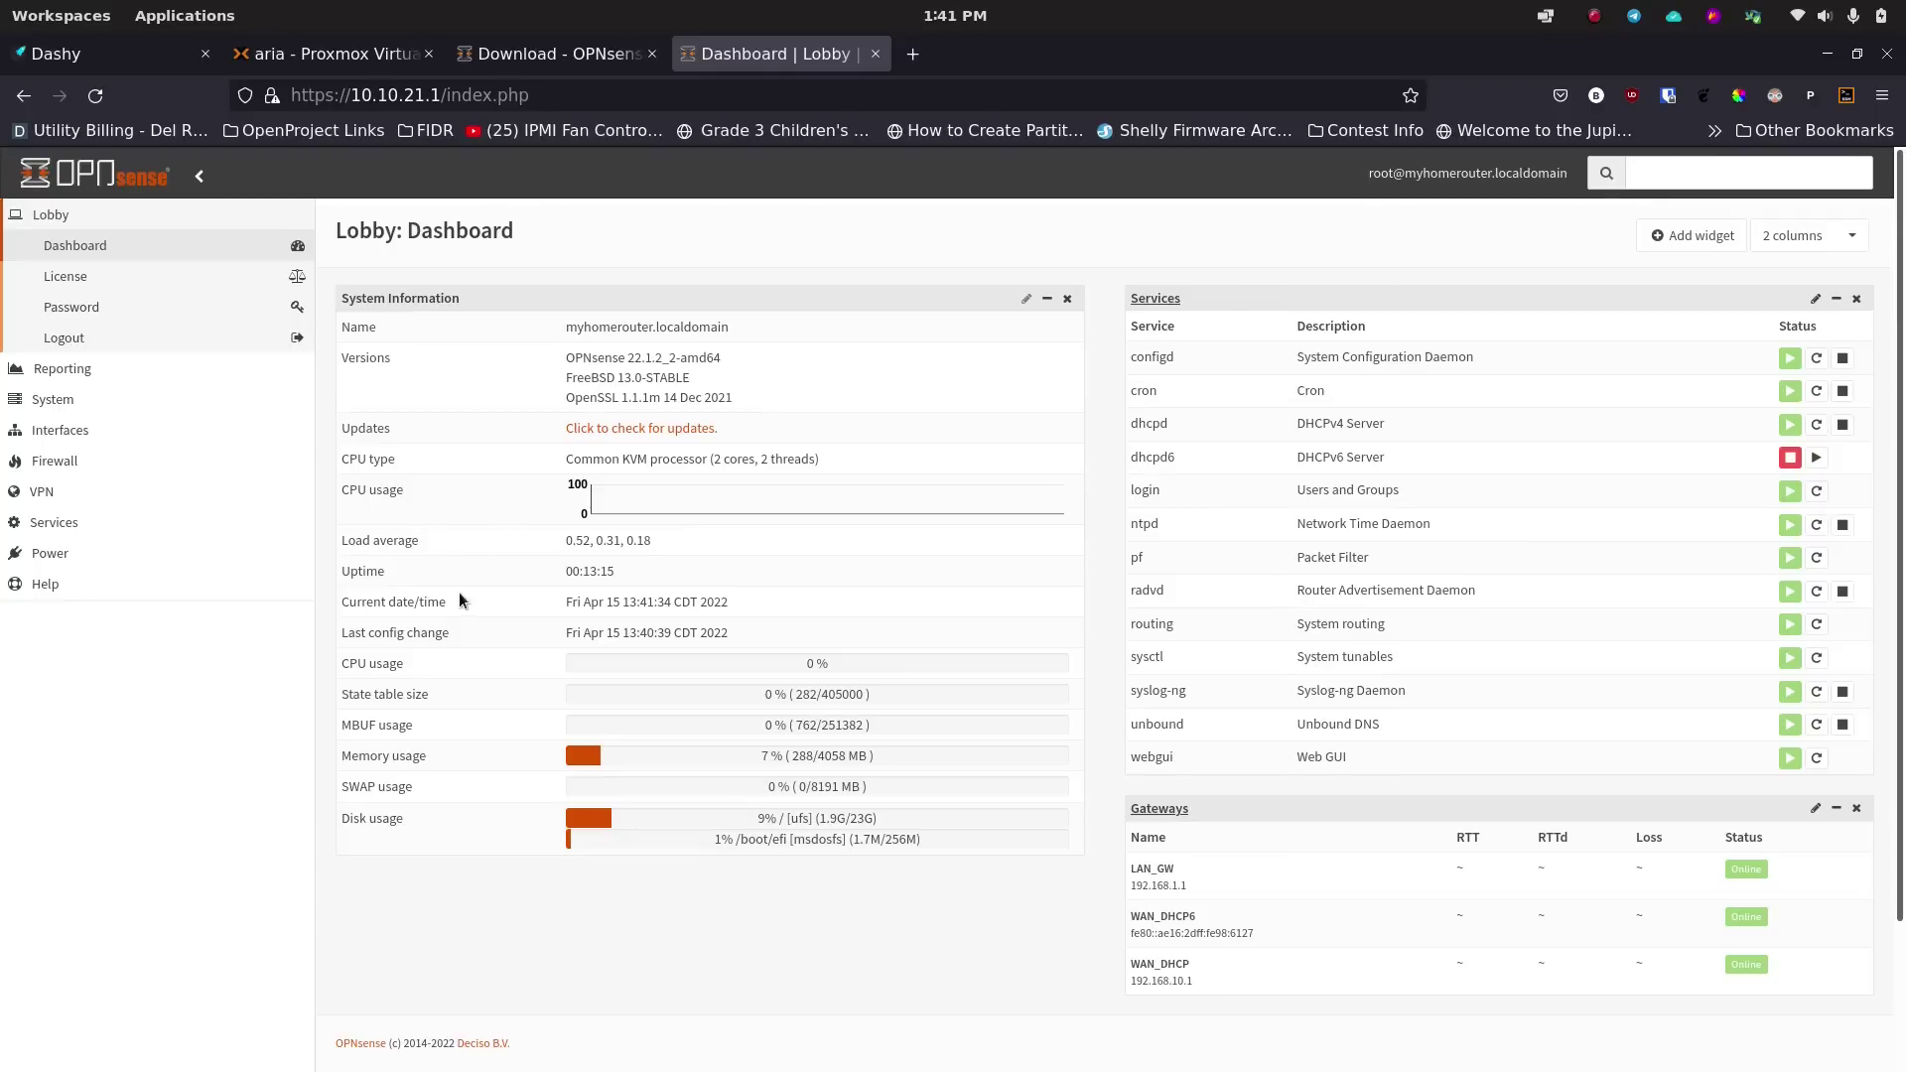
Enlarge the dashboard page to 190% and collapse the System Information widget.
scroll(509, 605, "up", 8)
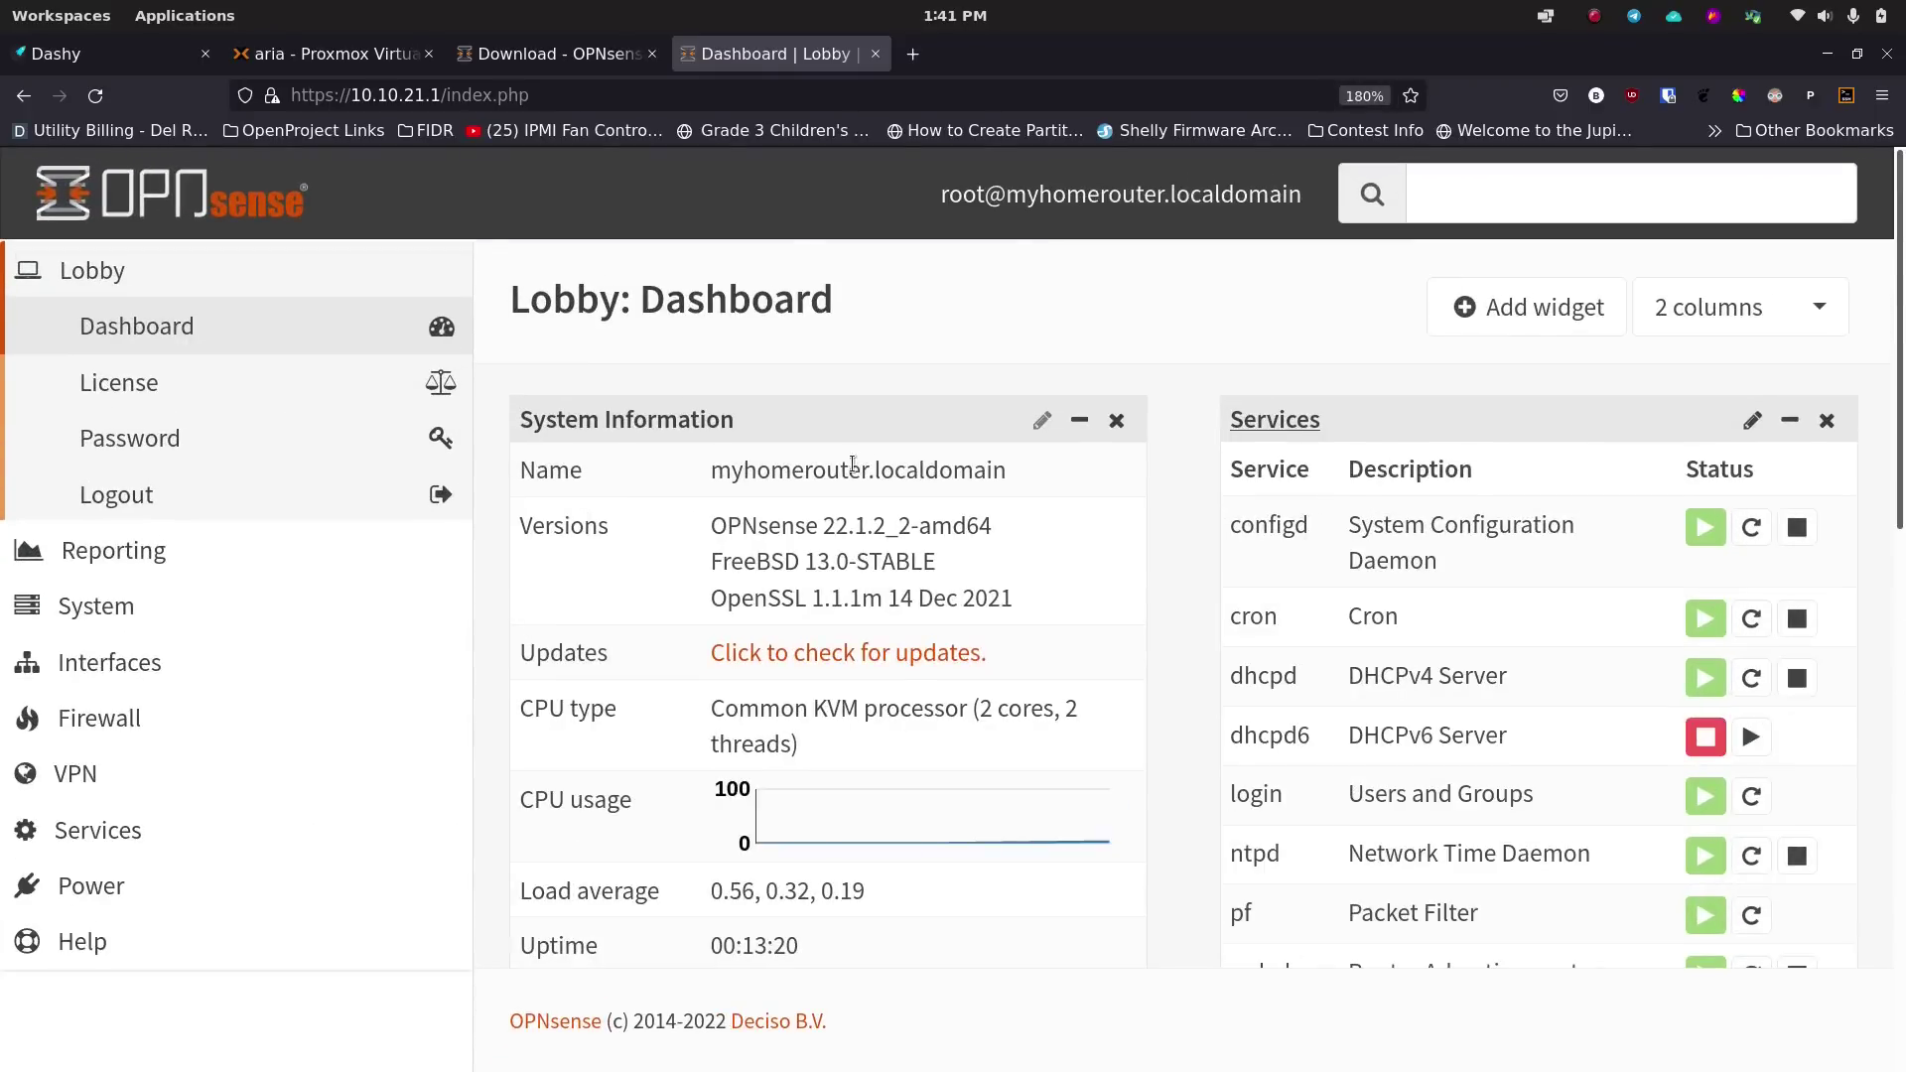
scroll(896, 420, "down", 9)
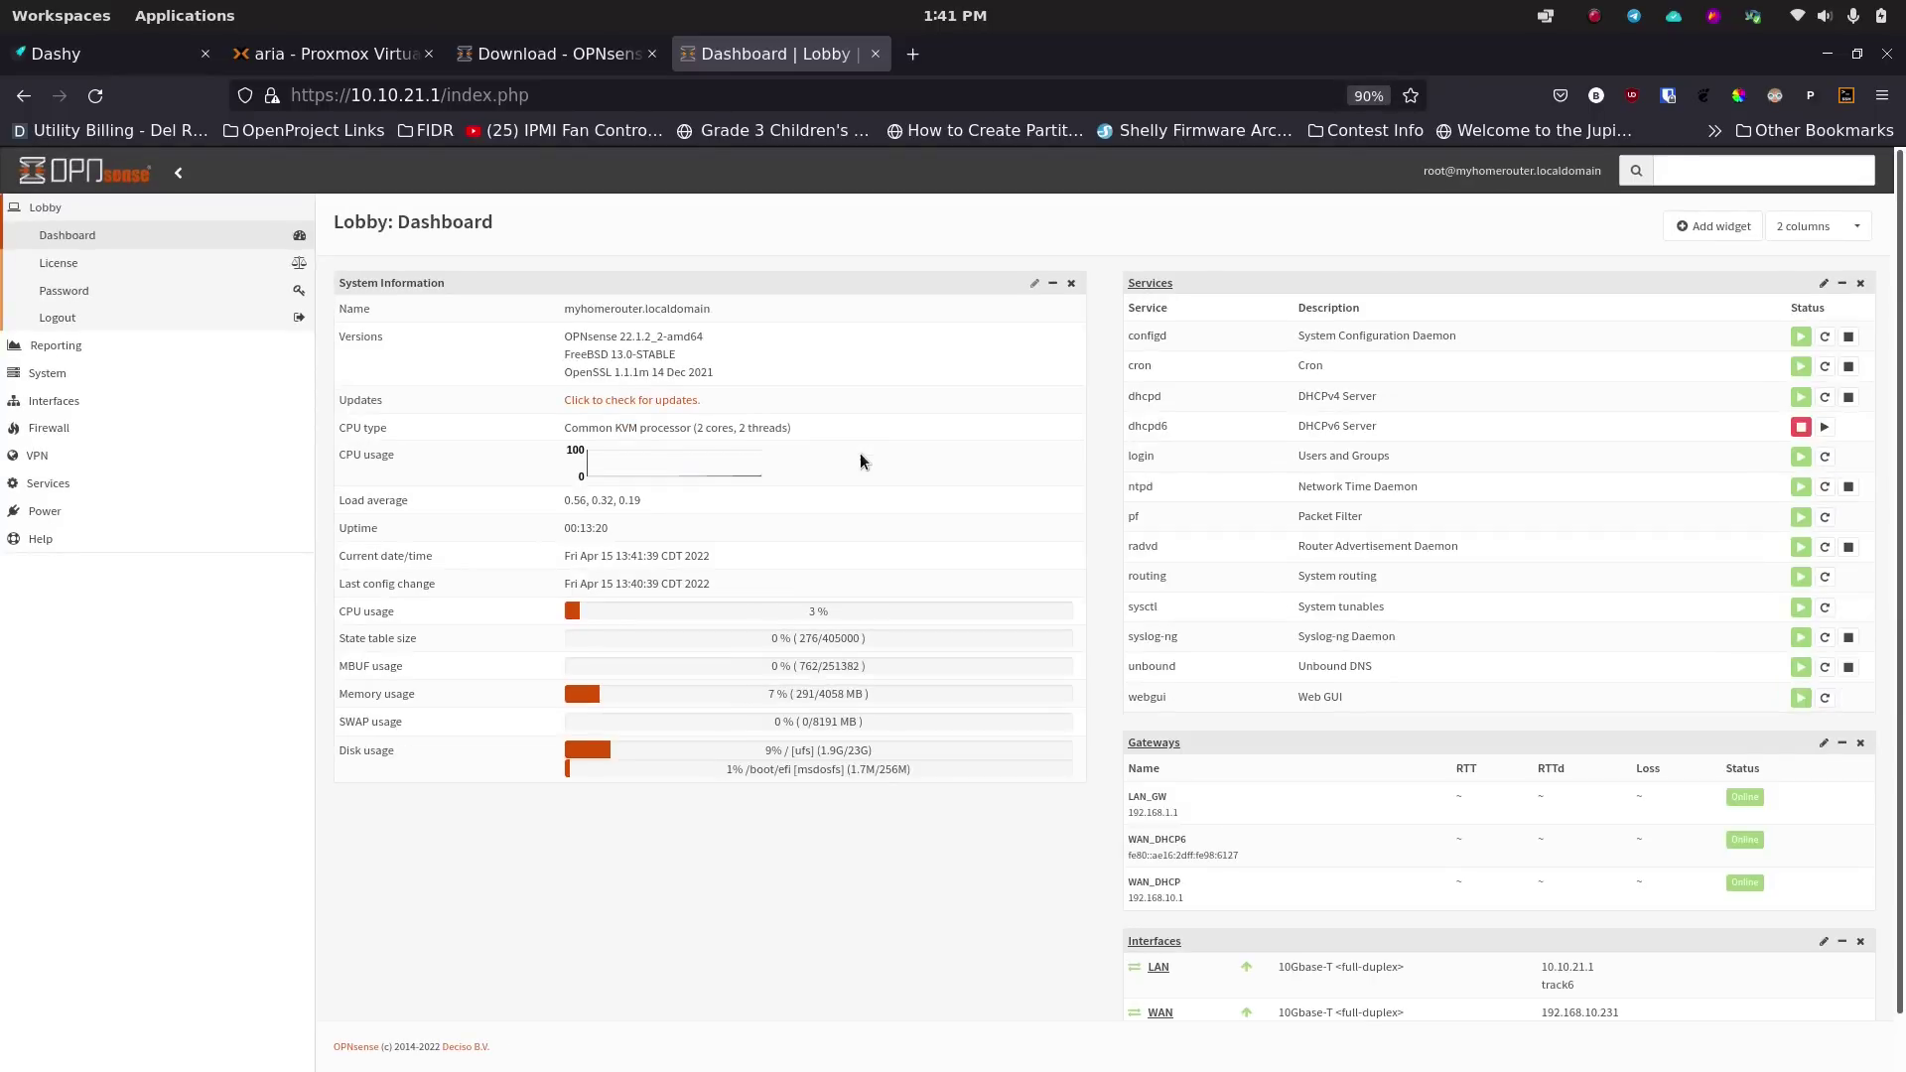
scroll(860, 455, "up", 1)
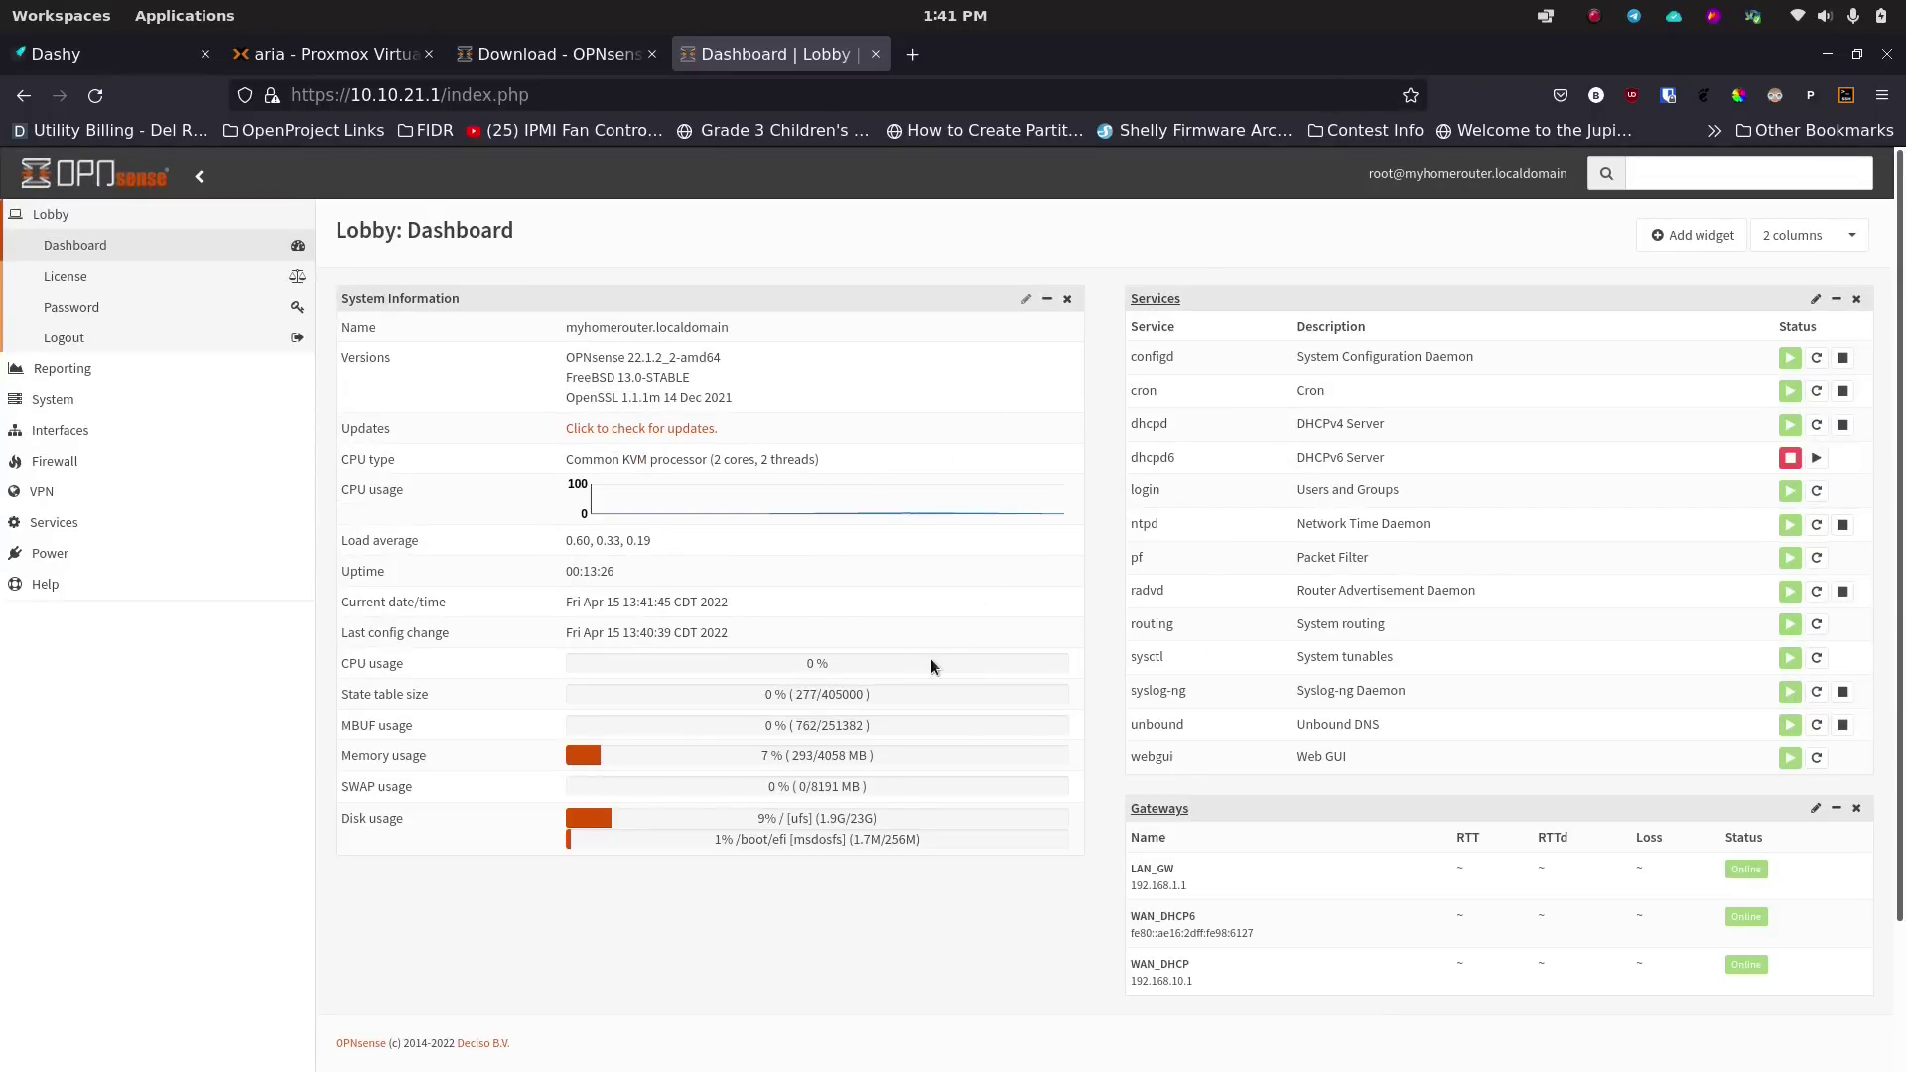
scroll(1201, 760, "down", 2)
scroll(1201, 760, "up", 2)
scroll(903, 601, "up", 6)
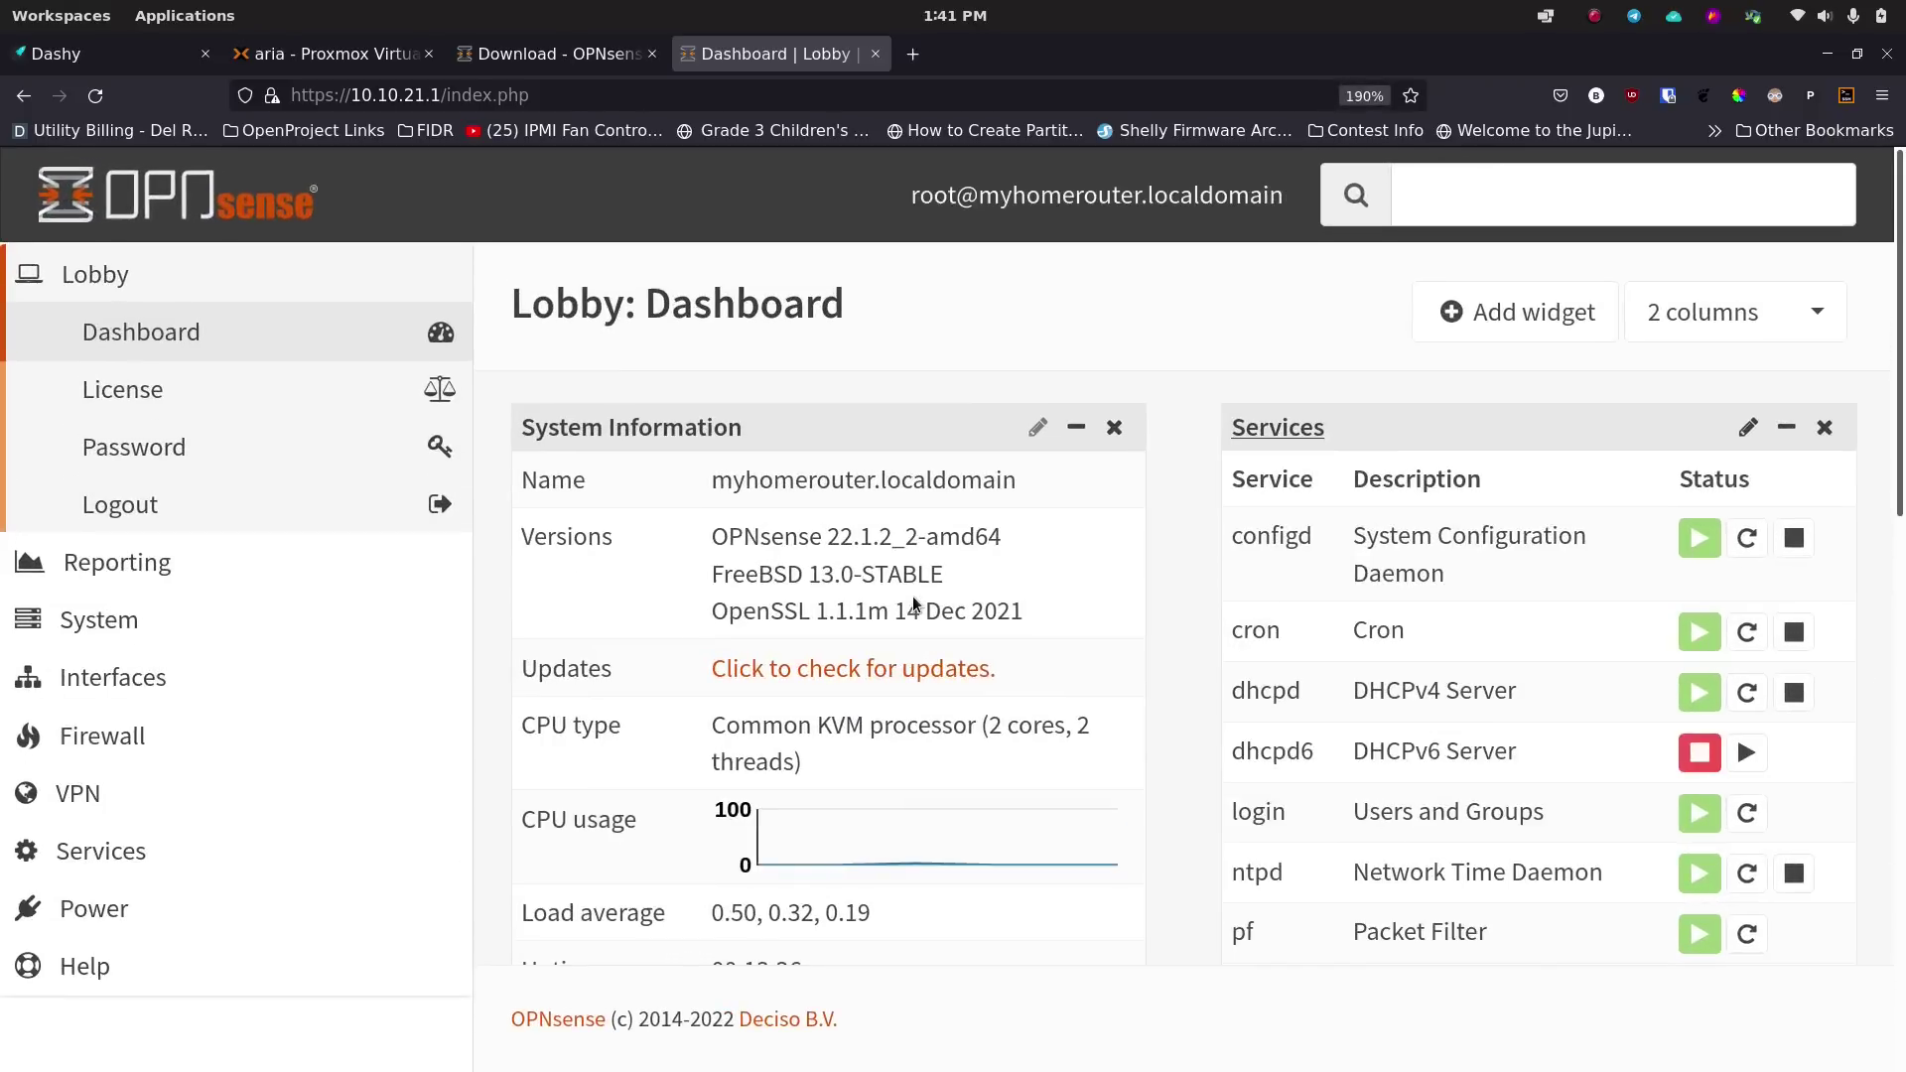
left_click(1076, 431)
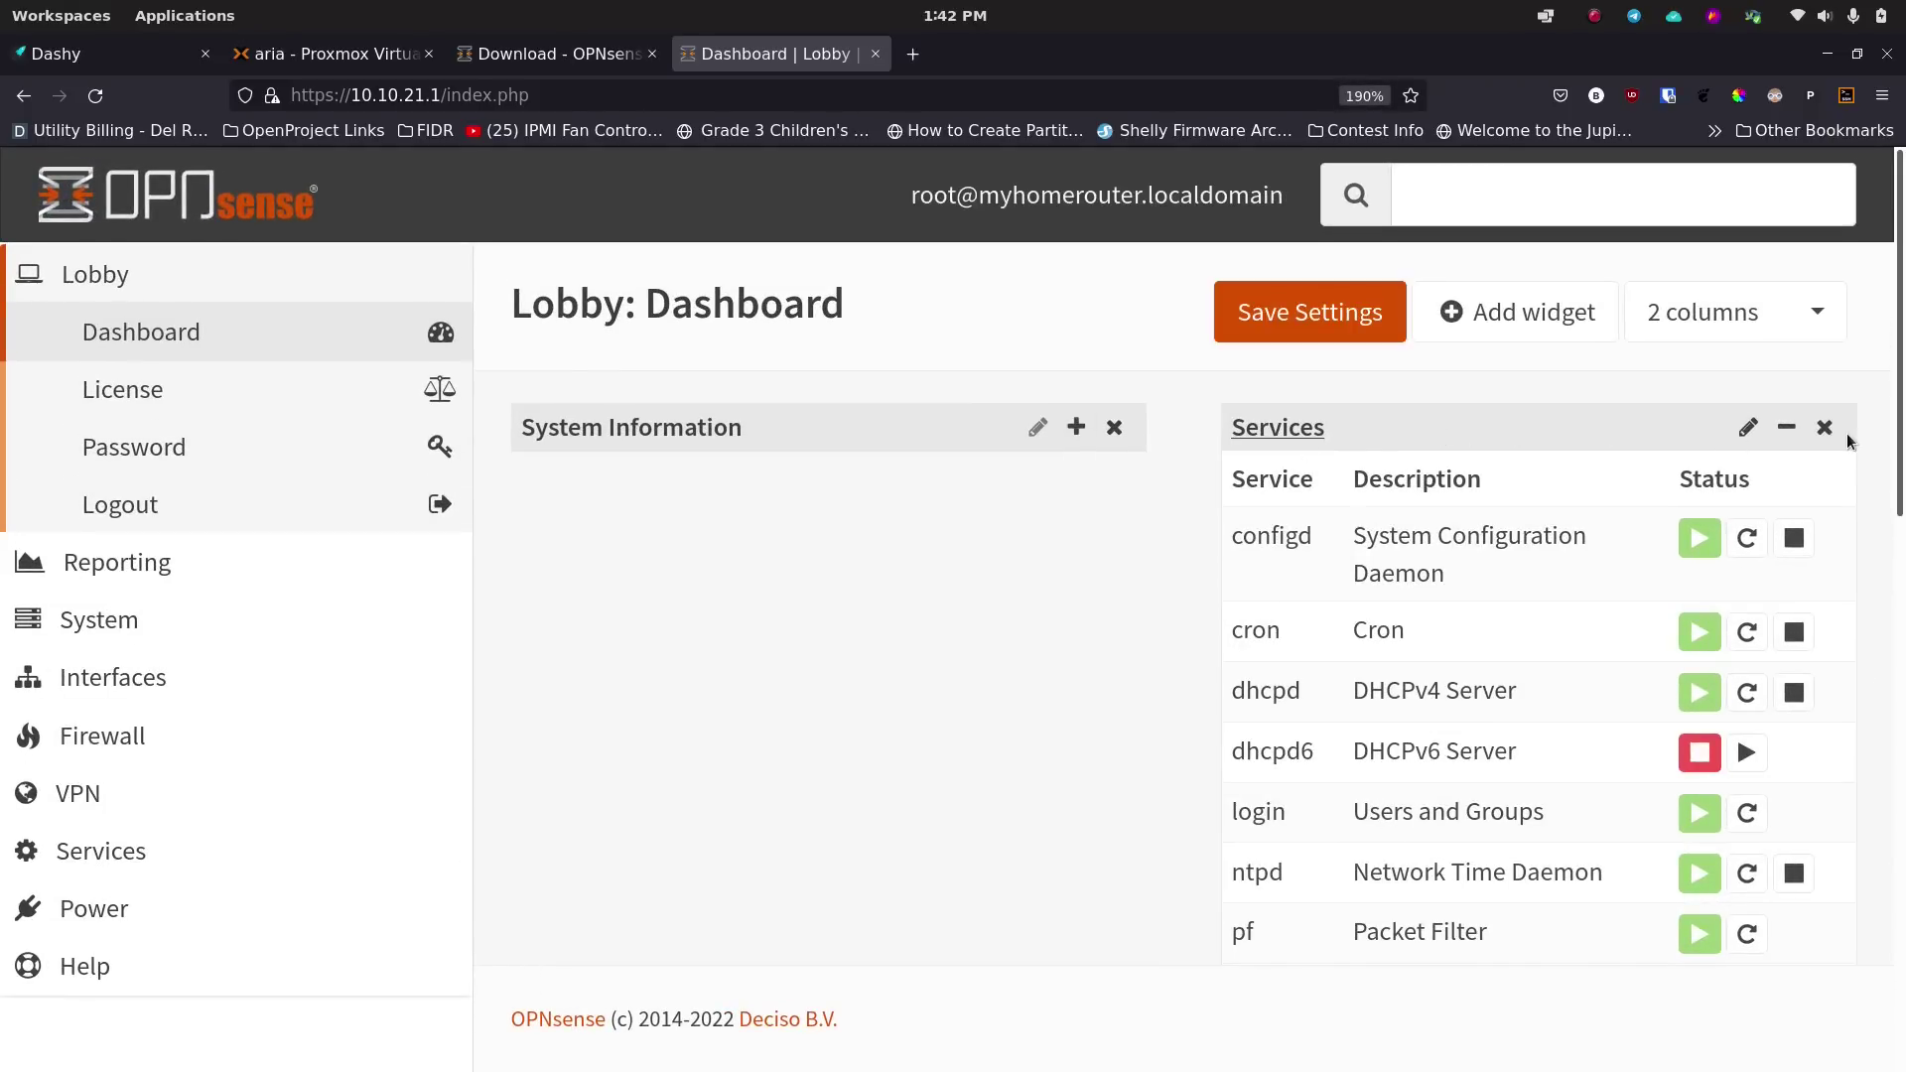
Look over the listed services, and remove the Services and Gateways widgets from the dashboard.
scroll(1599, 666, "down", 6)
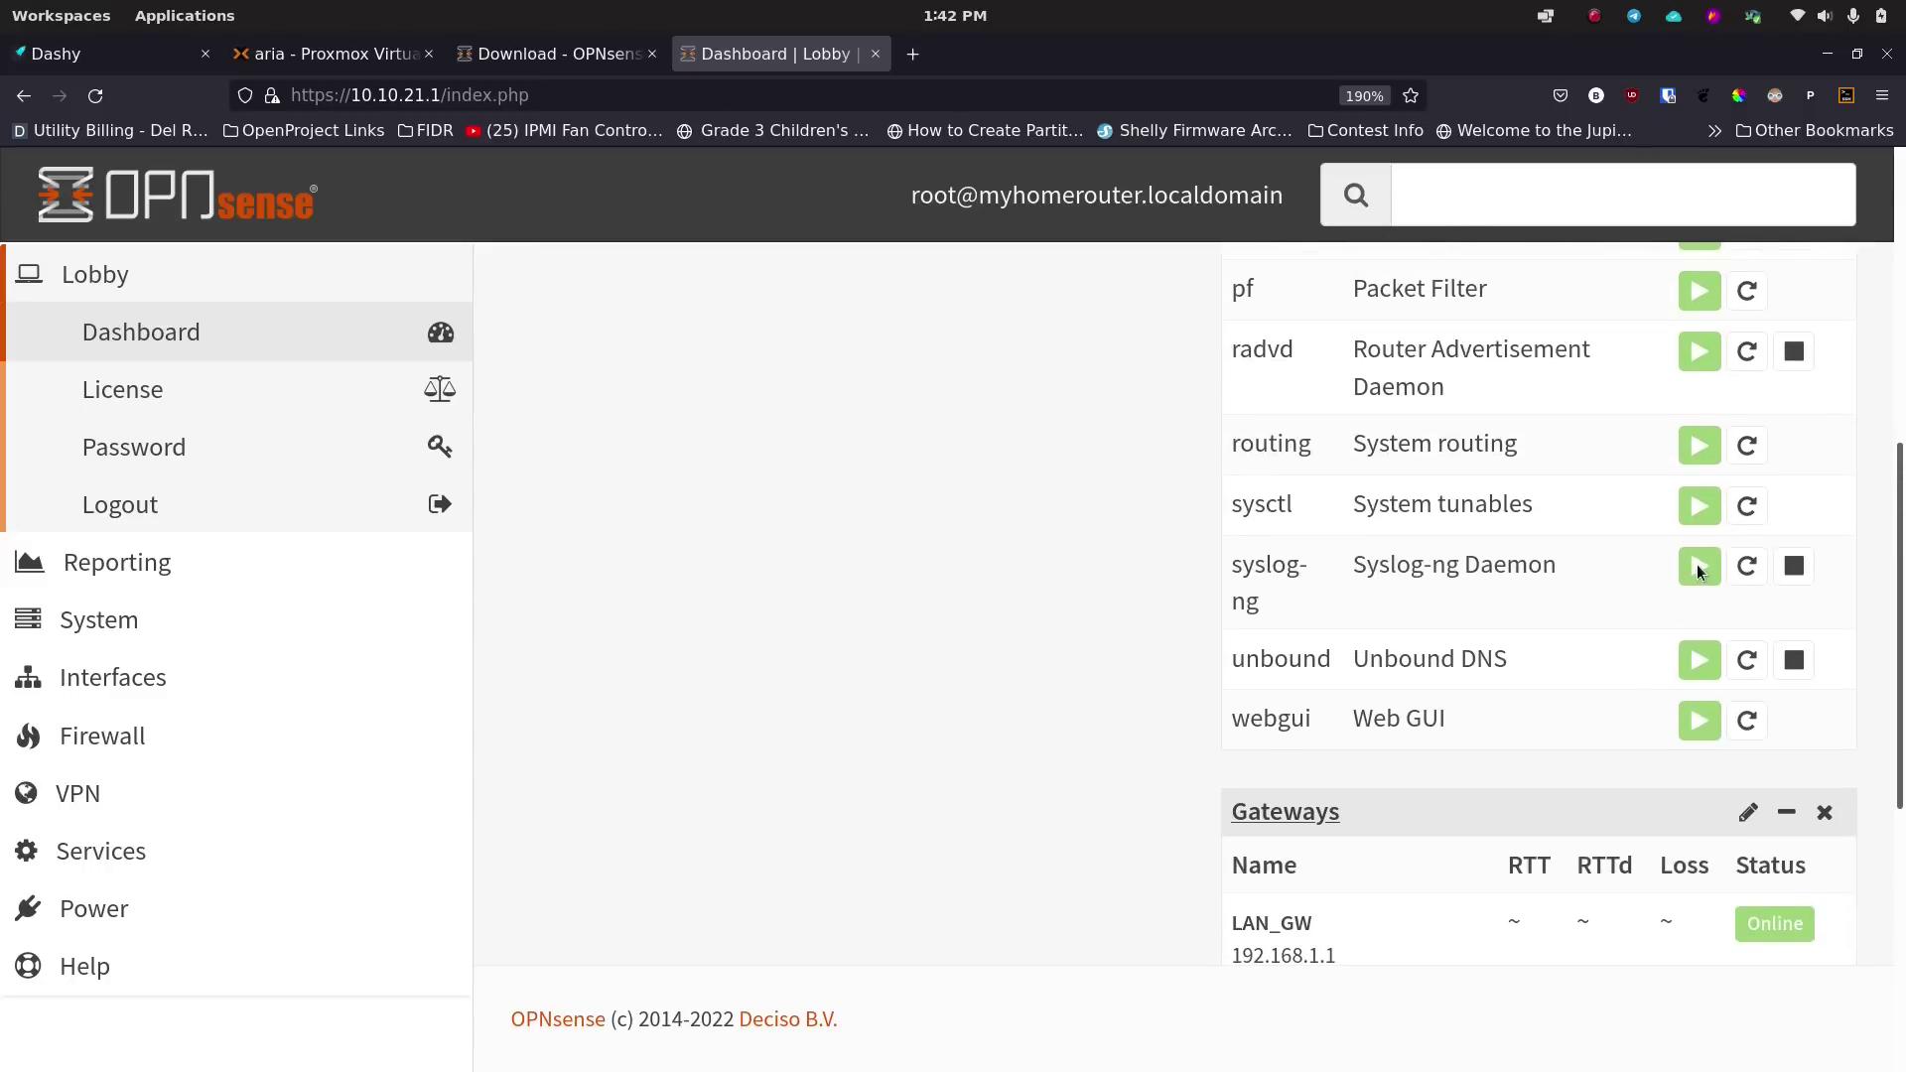
scroll(1668, 576, "up", 4)
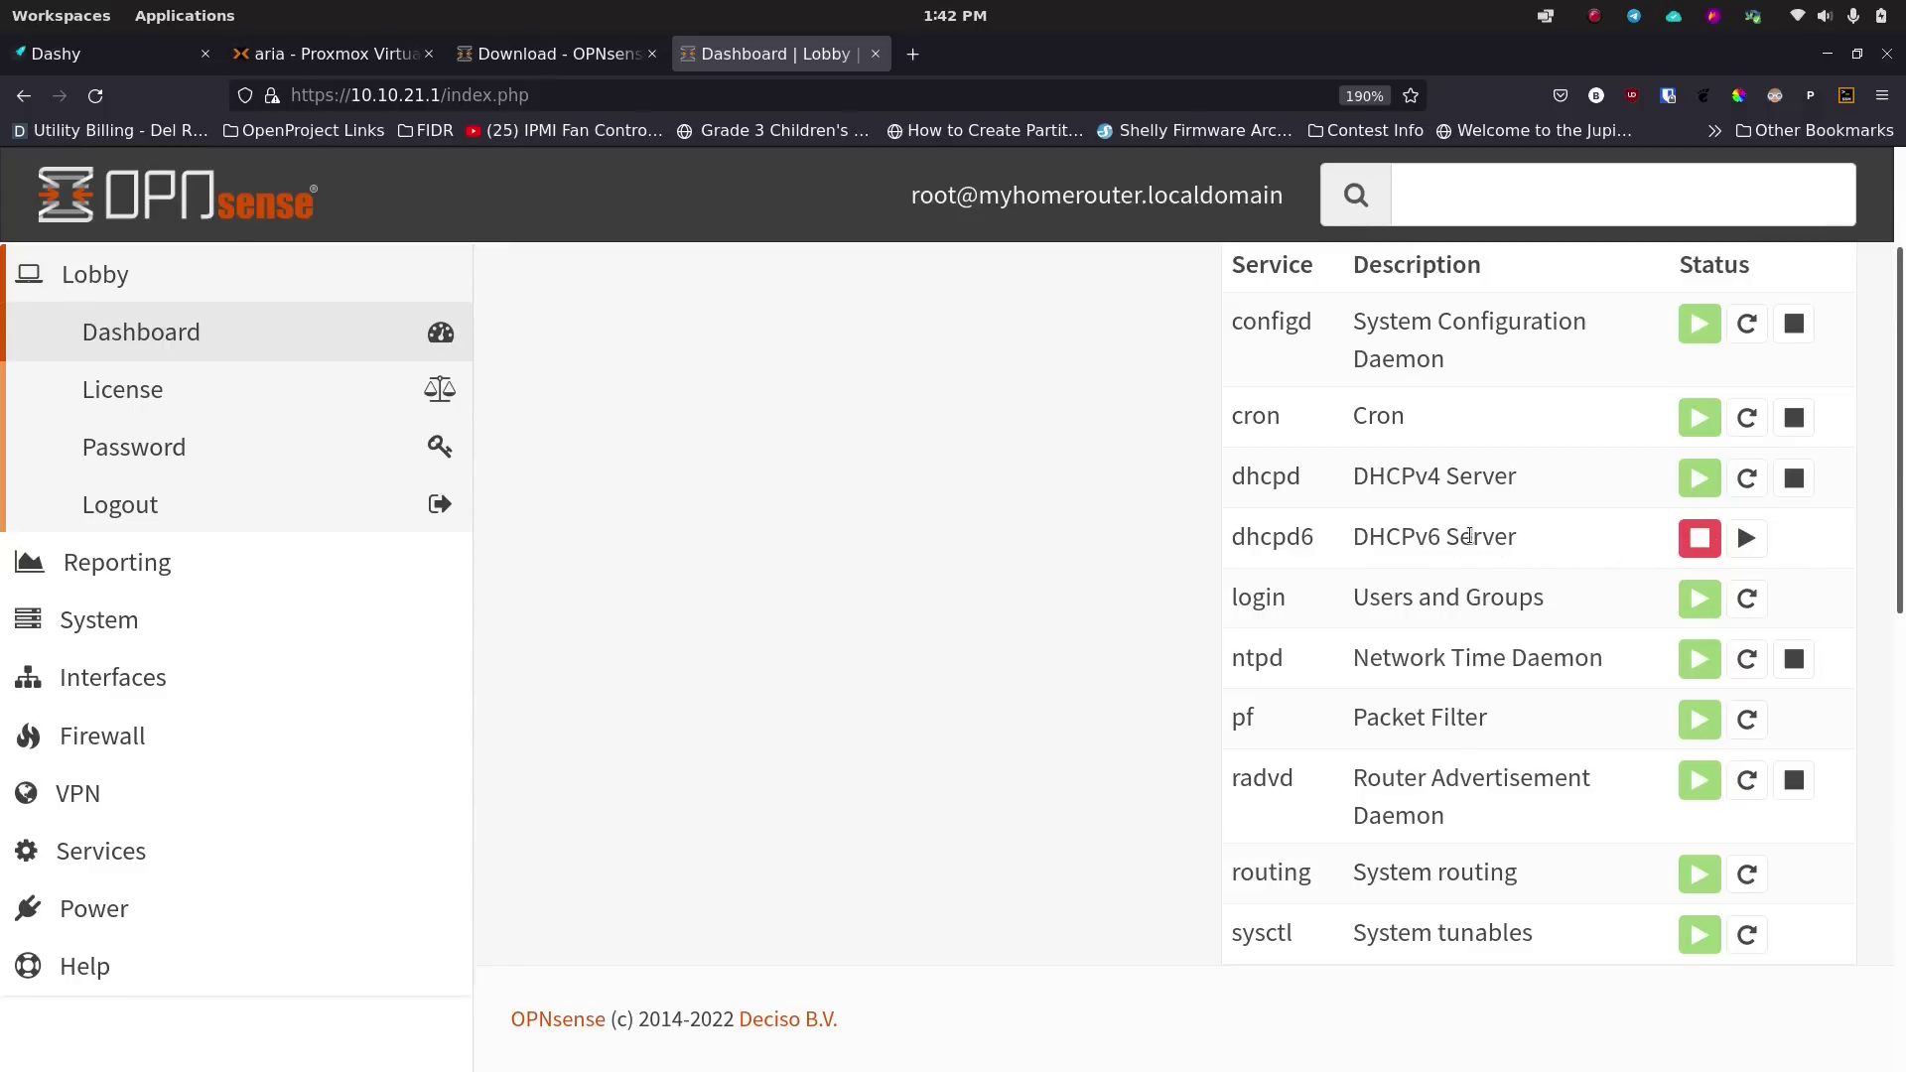
scroll(1650, 496, "up", 3)
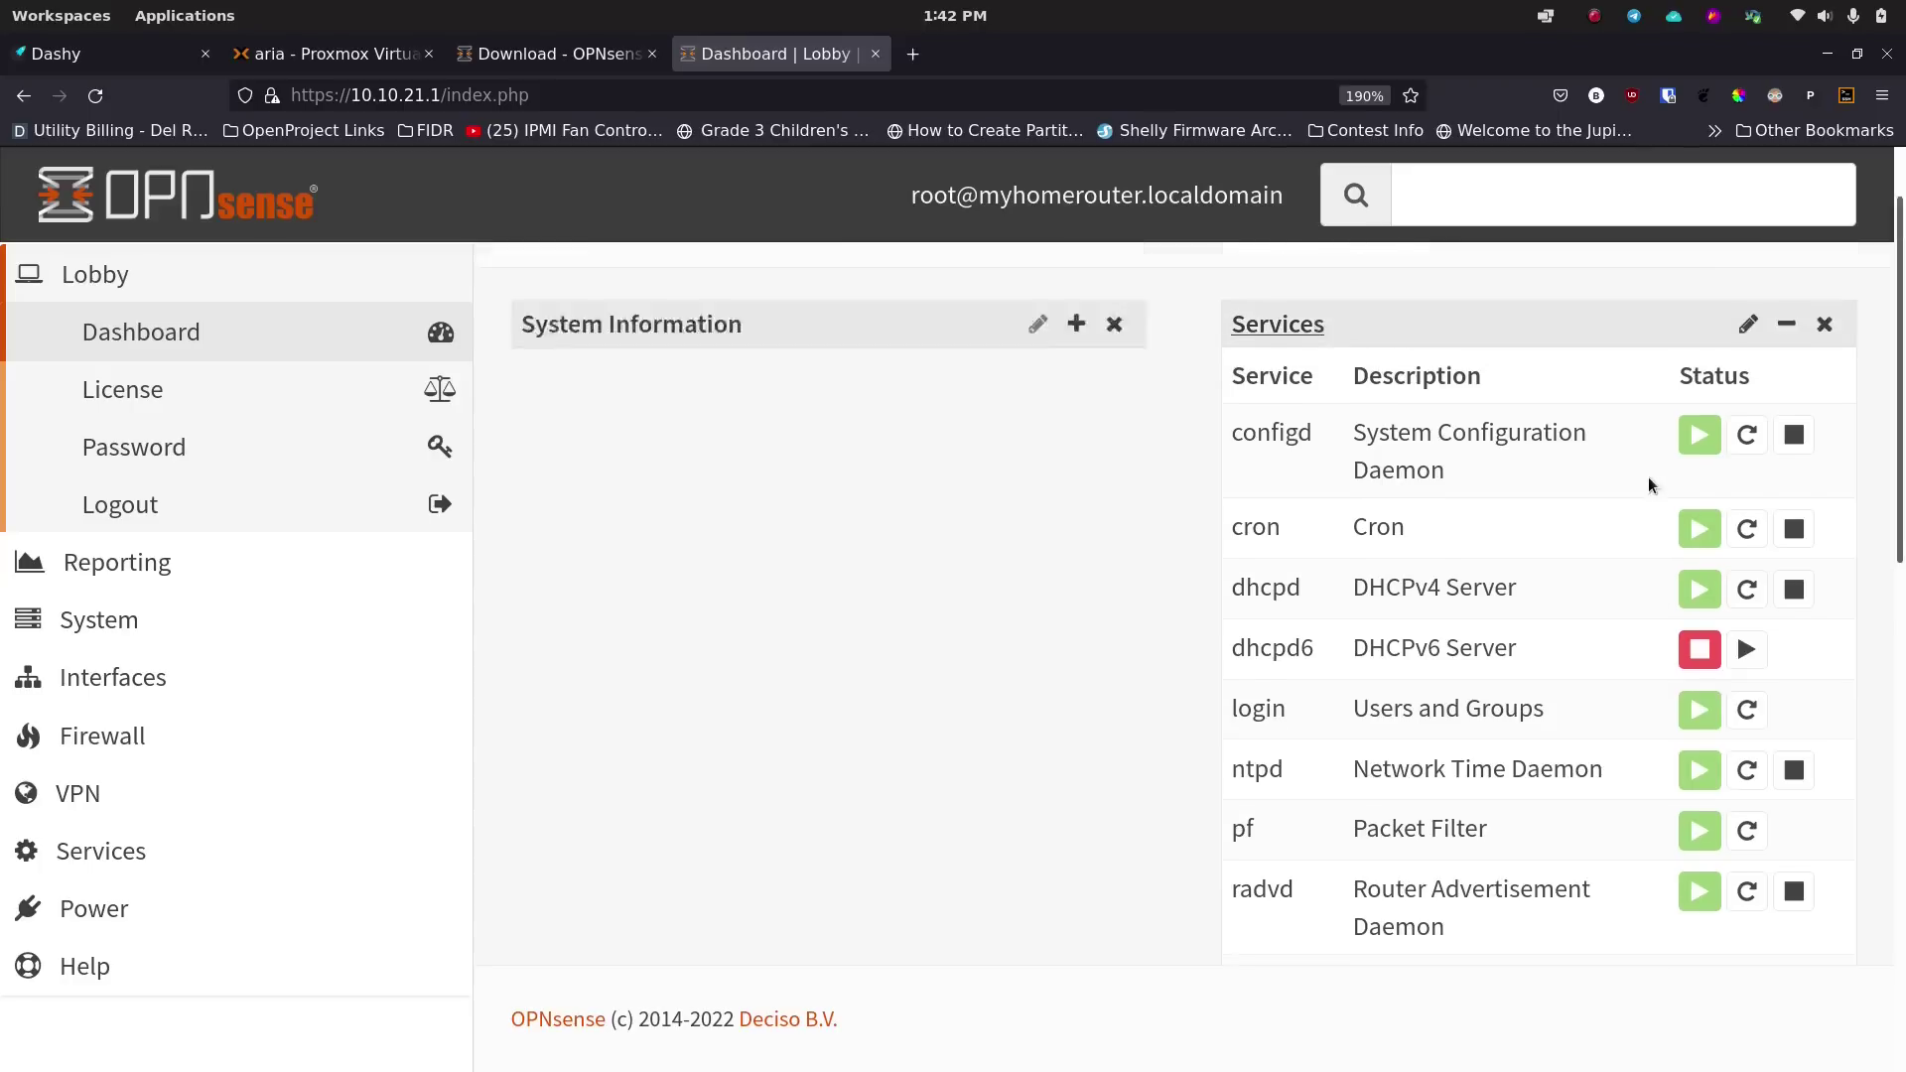
left_click(1824, 429)
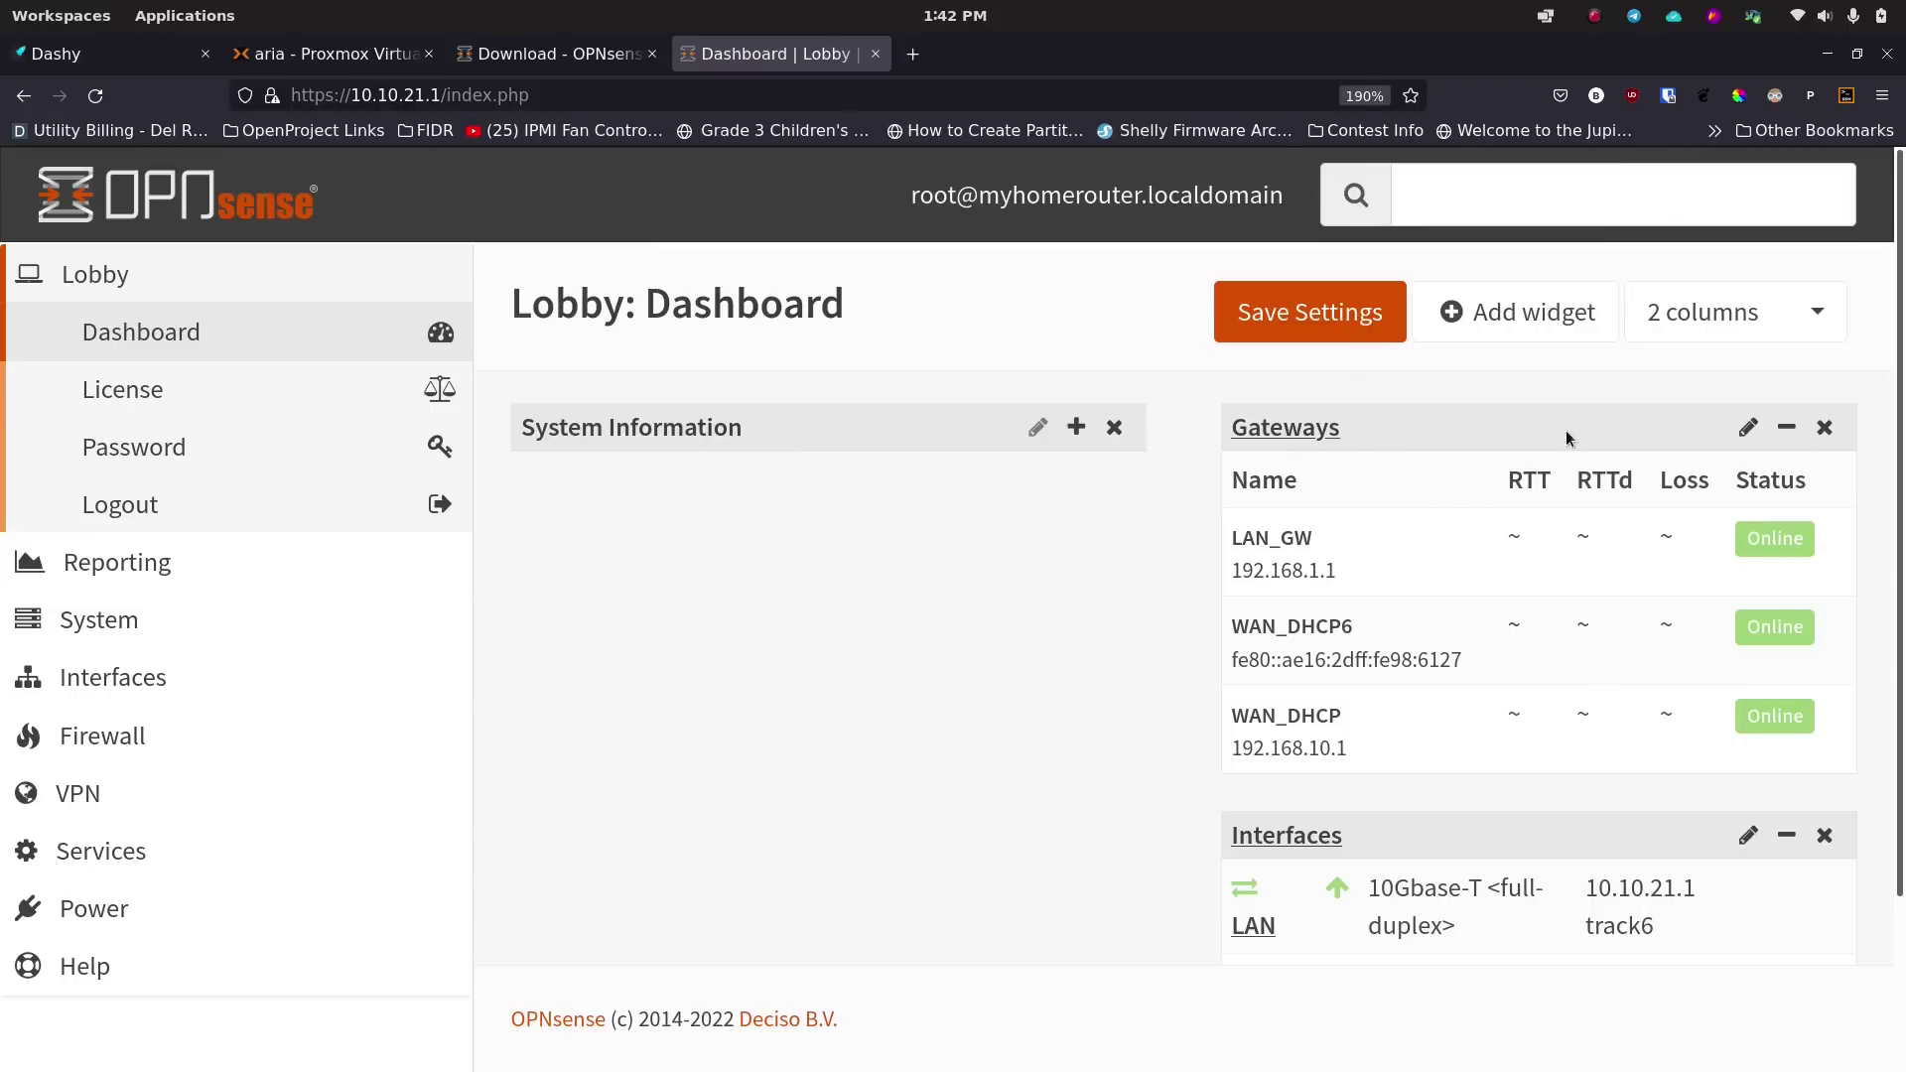
left_click(1823, 429)
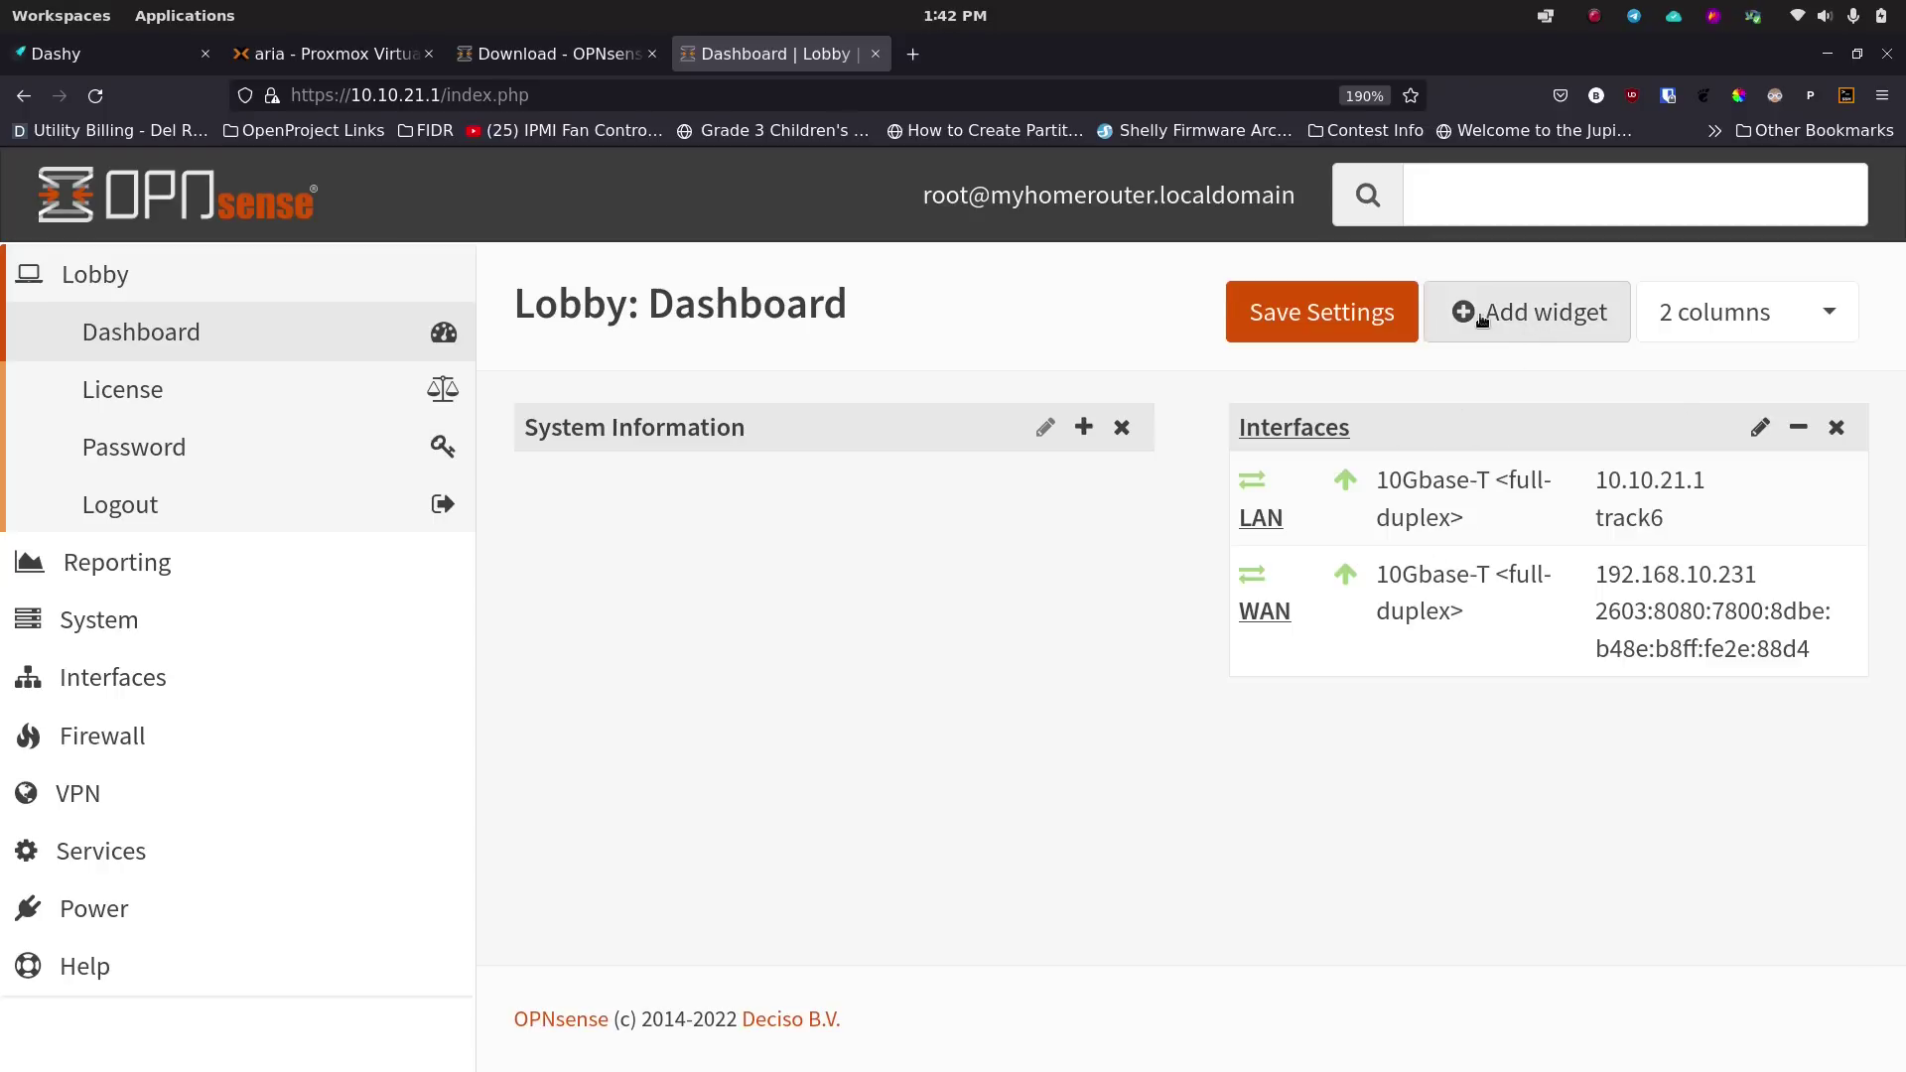
Add the CPU usage, Interface Statistics and Traffic Graph widgets to the dashboard and save its settings.
left_click(1700, 319)
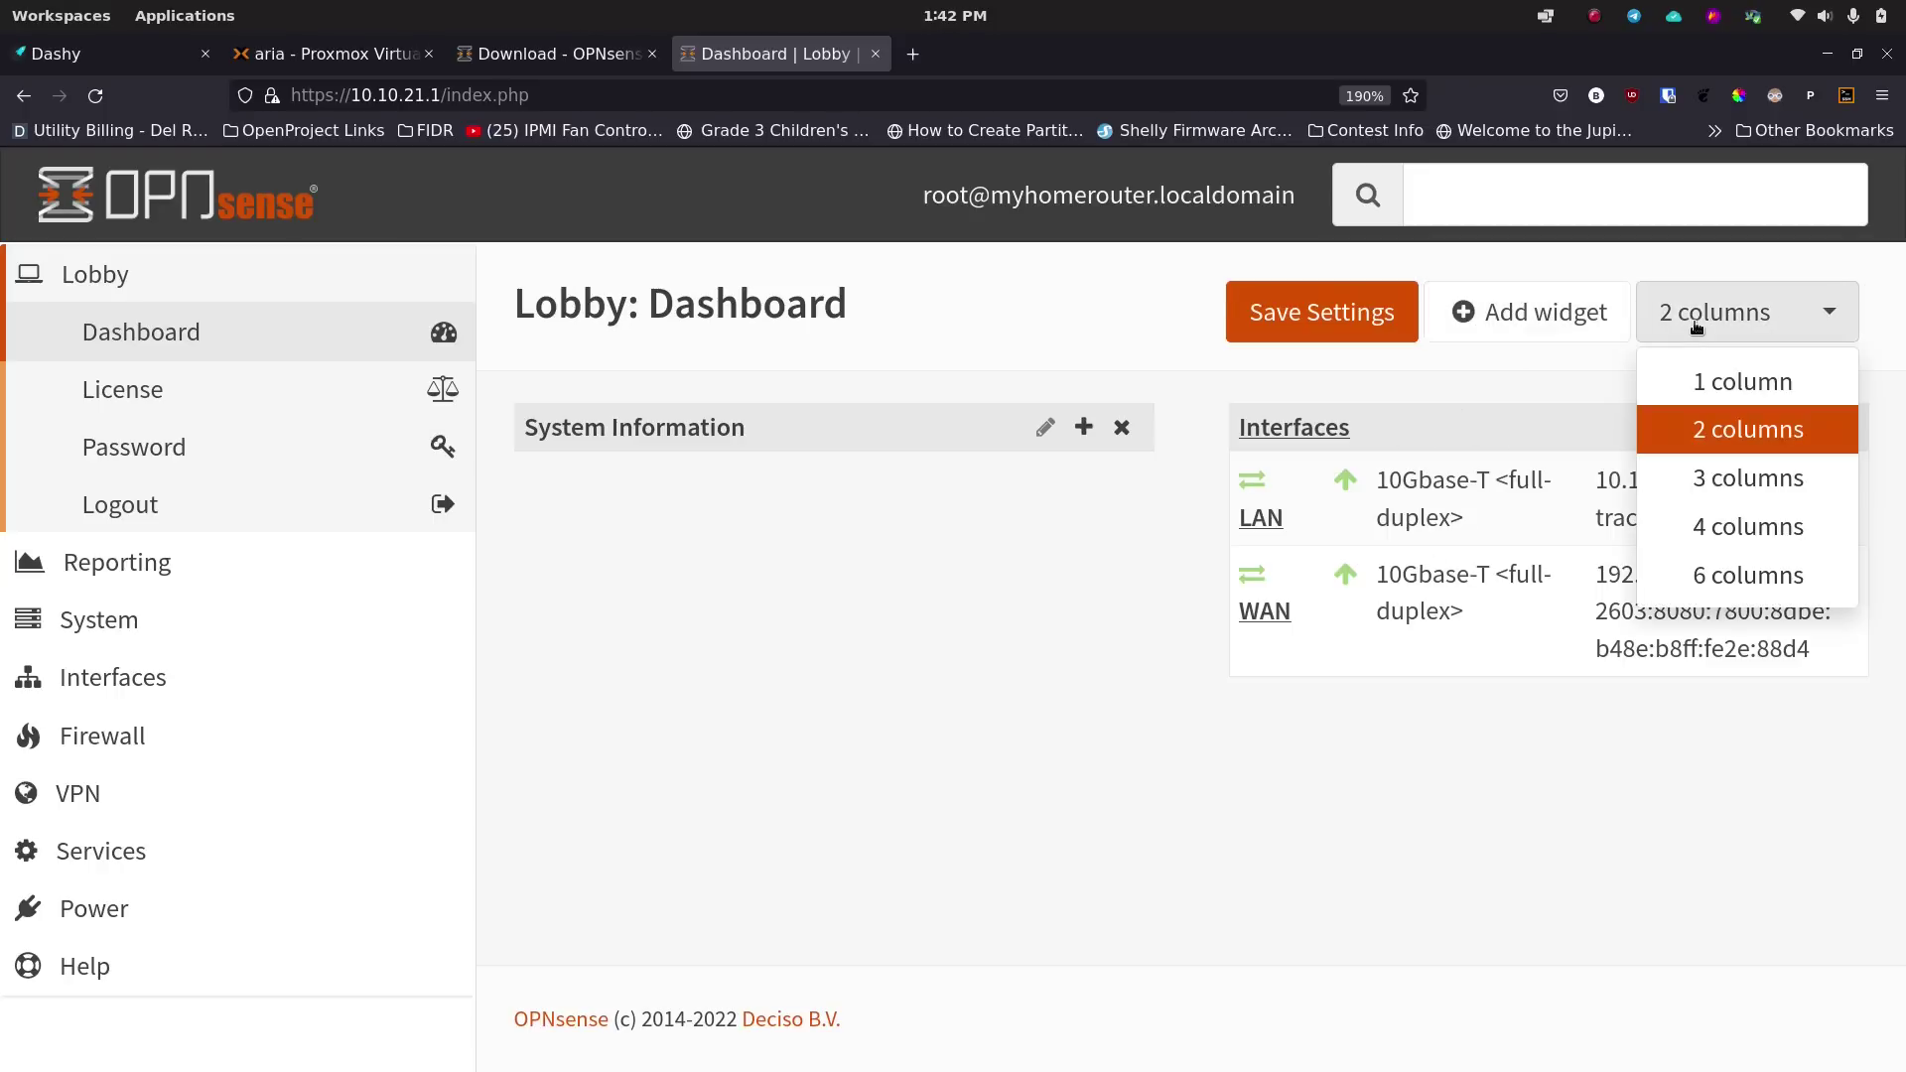
left_click(1539, 326)
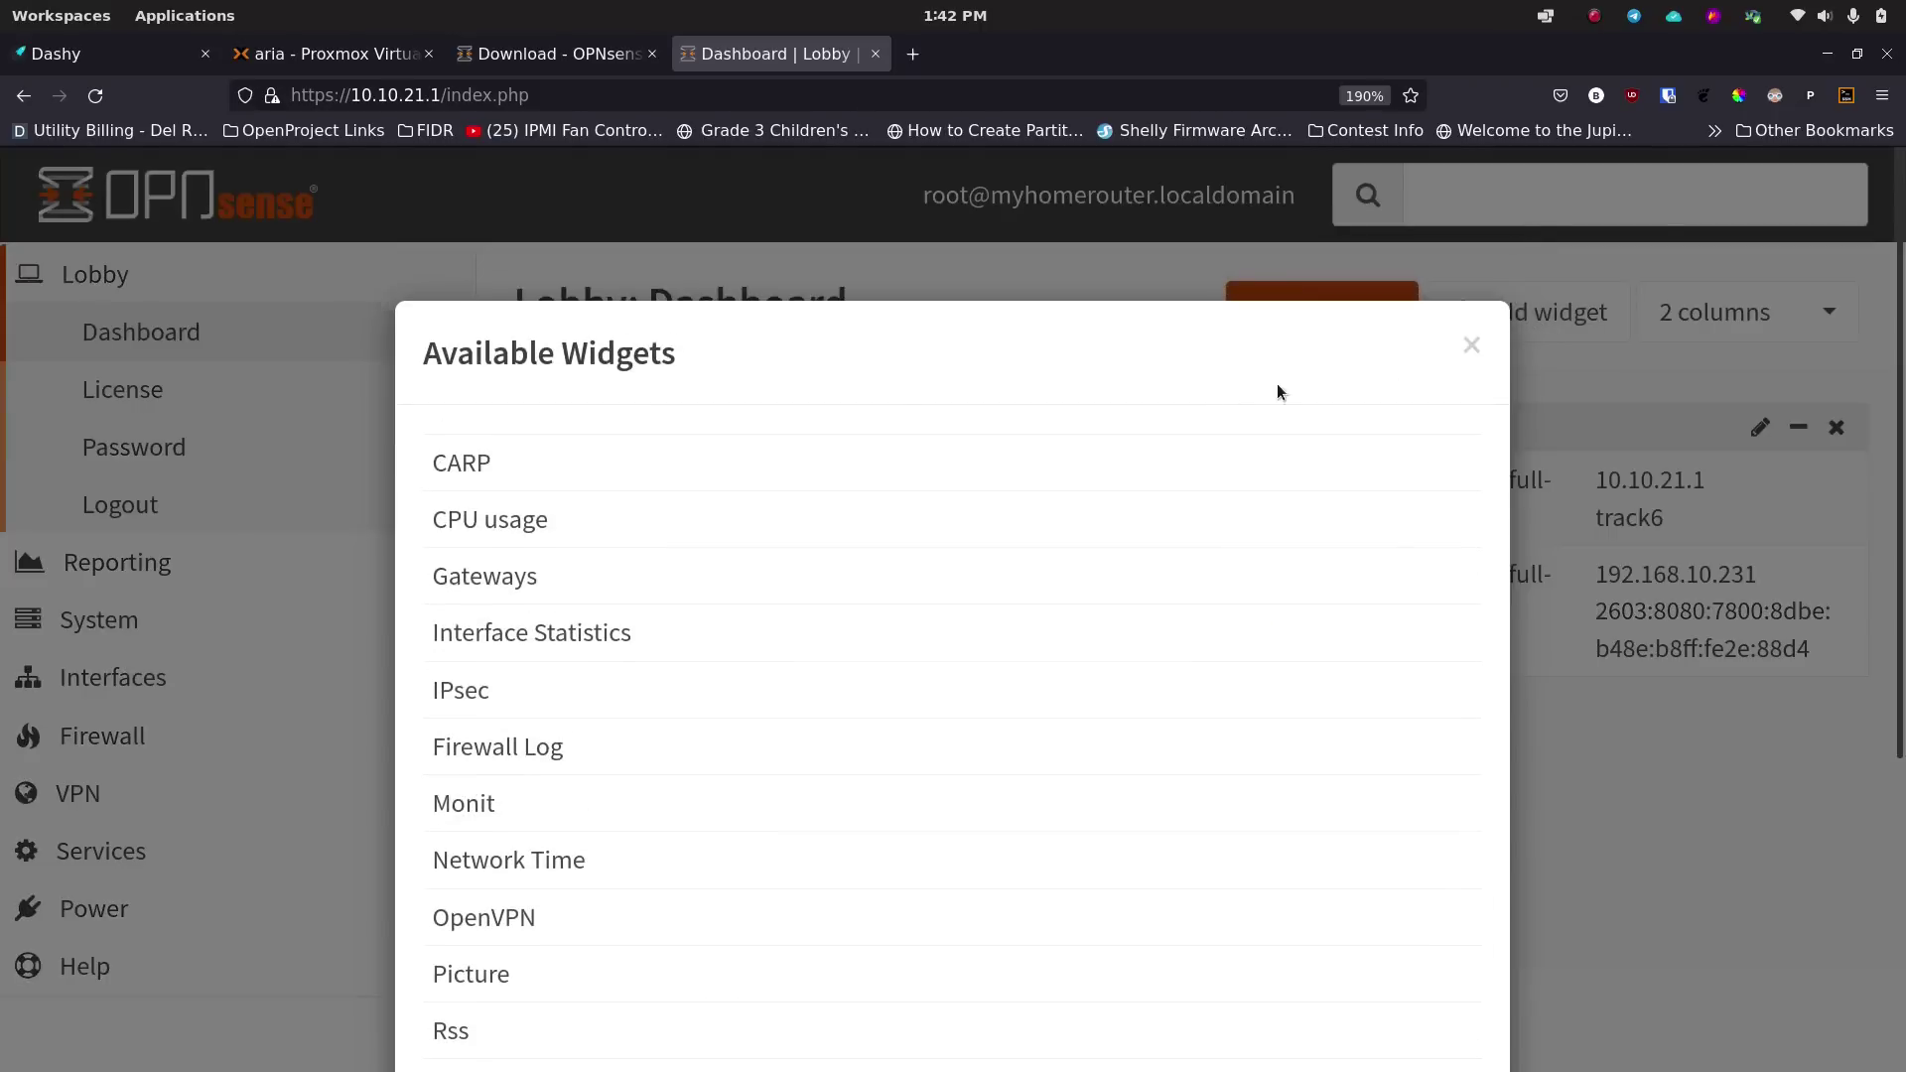
left_click(517, 522)
scroll(585, 548, "down", 2)
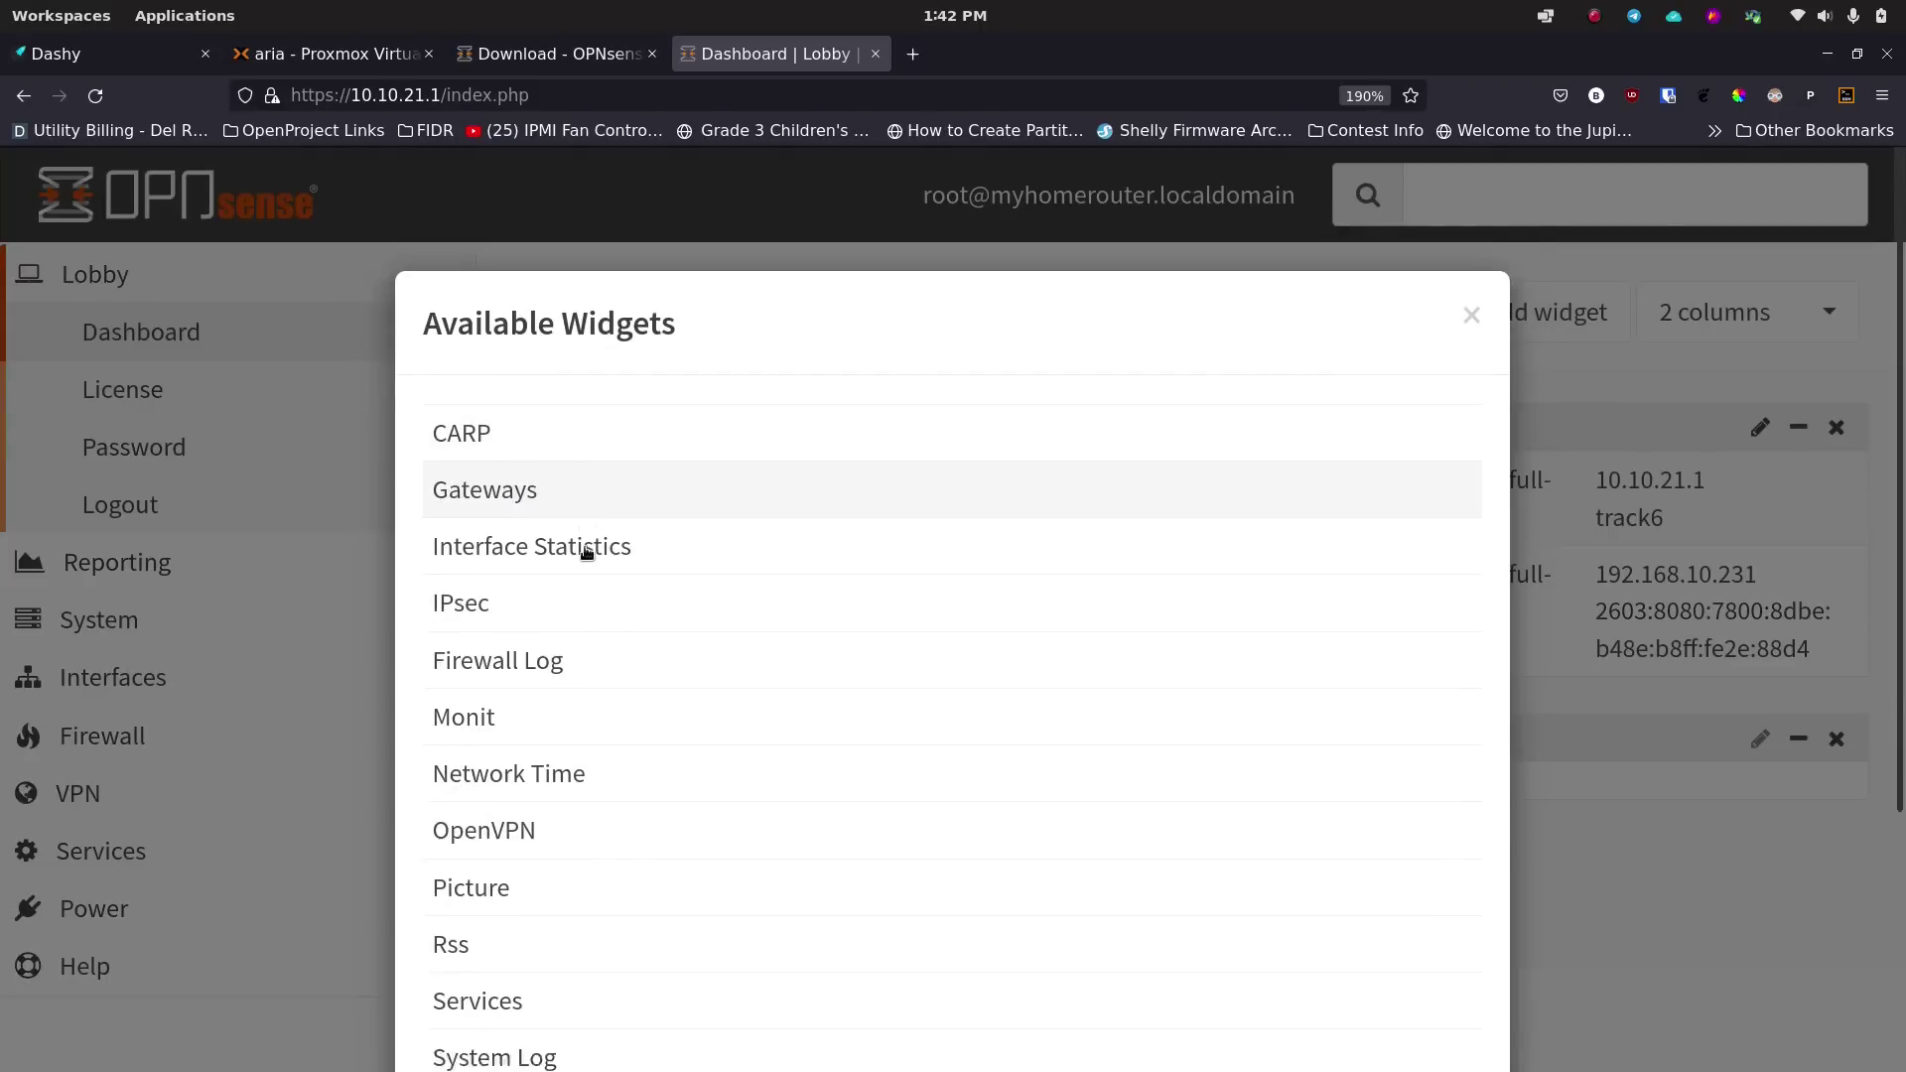
left_click(567, 385)
scroll(593, 643, "down", 1)
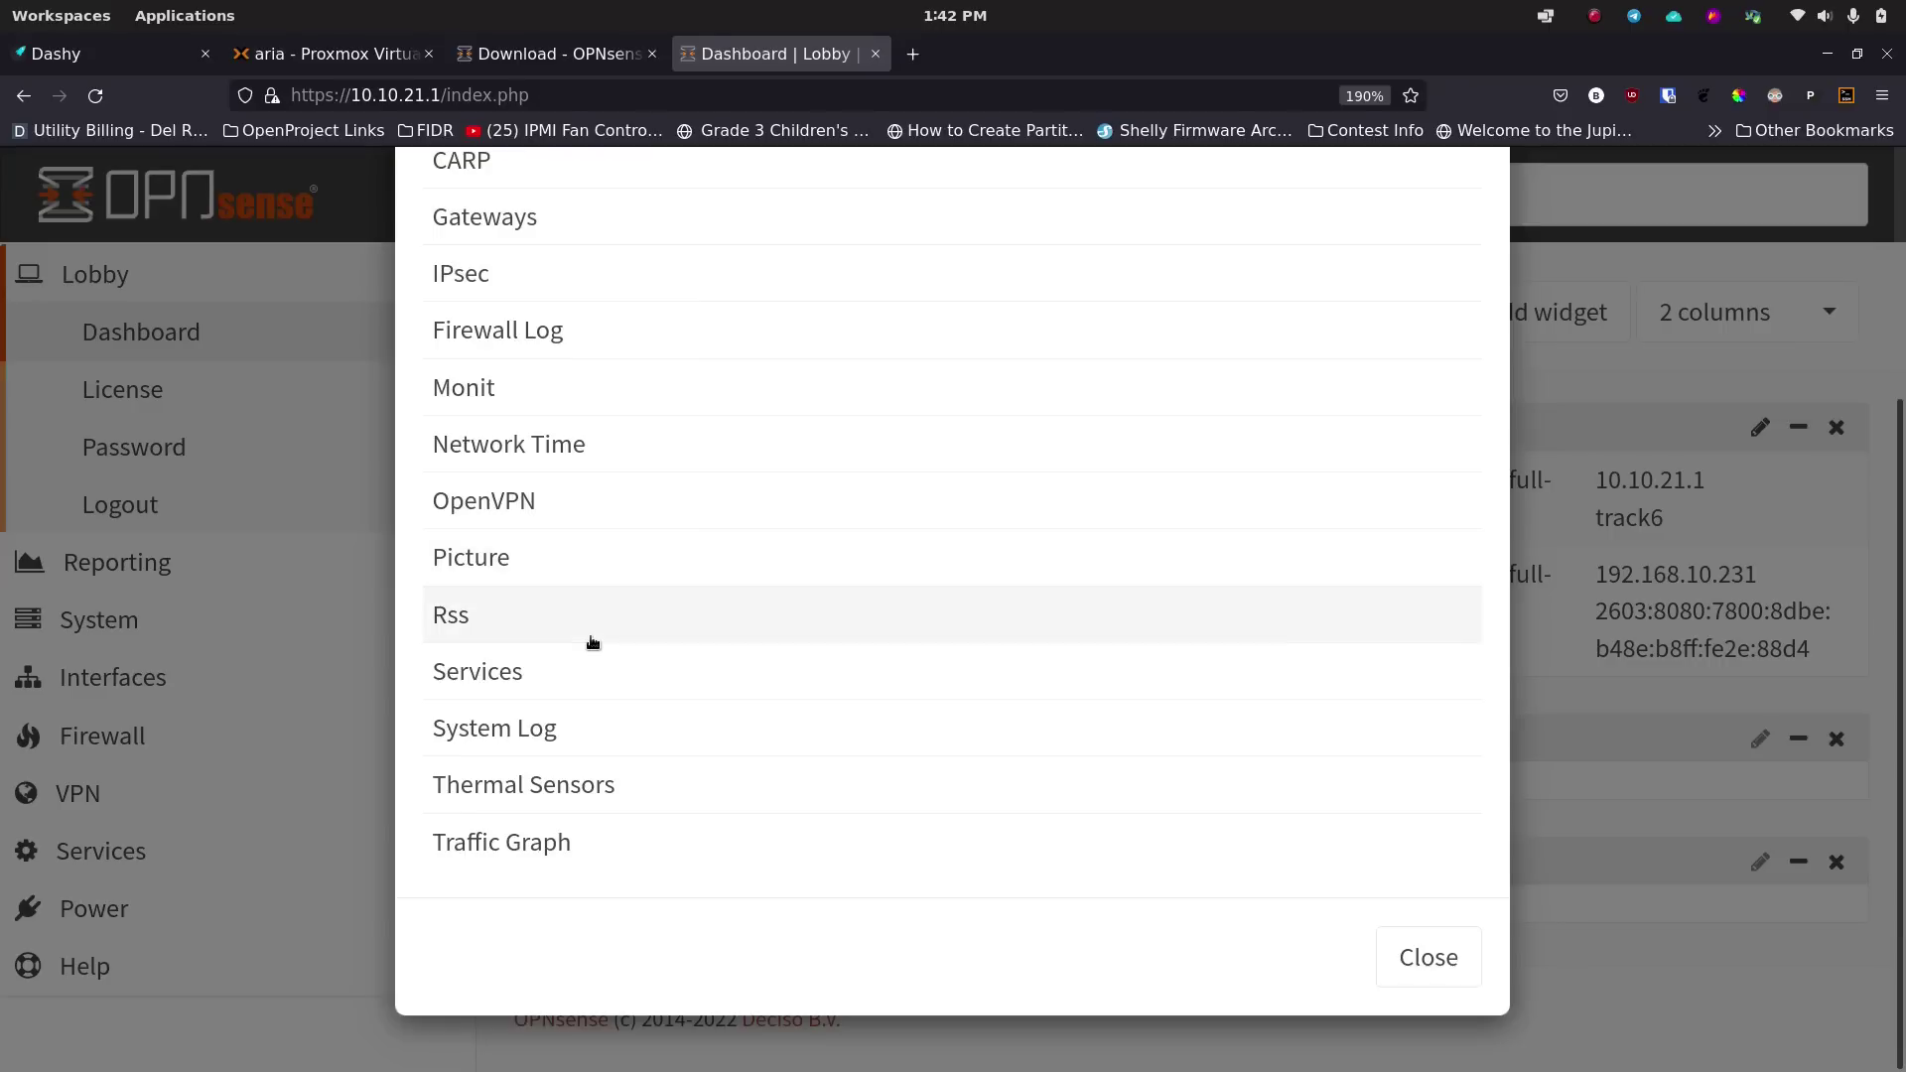
left_click(562, 845)
scroll(1366, 397, "up", 2)
scroll(1403, 573, "down", 2)
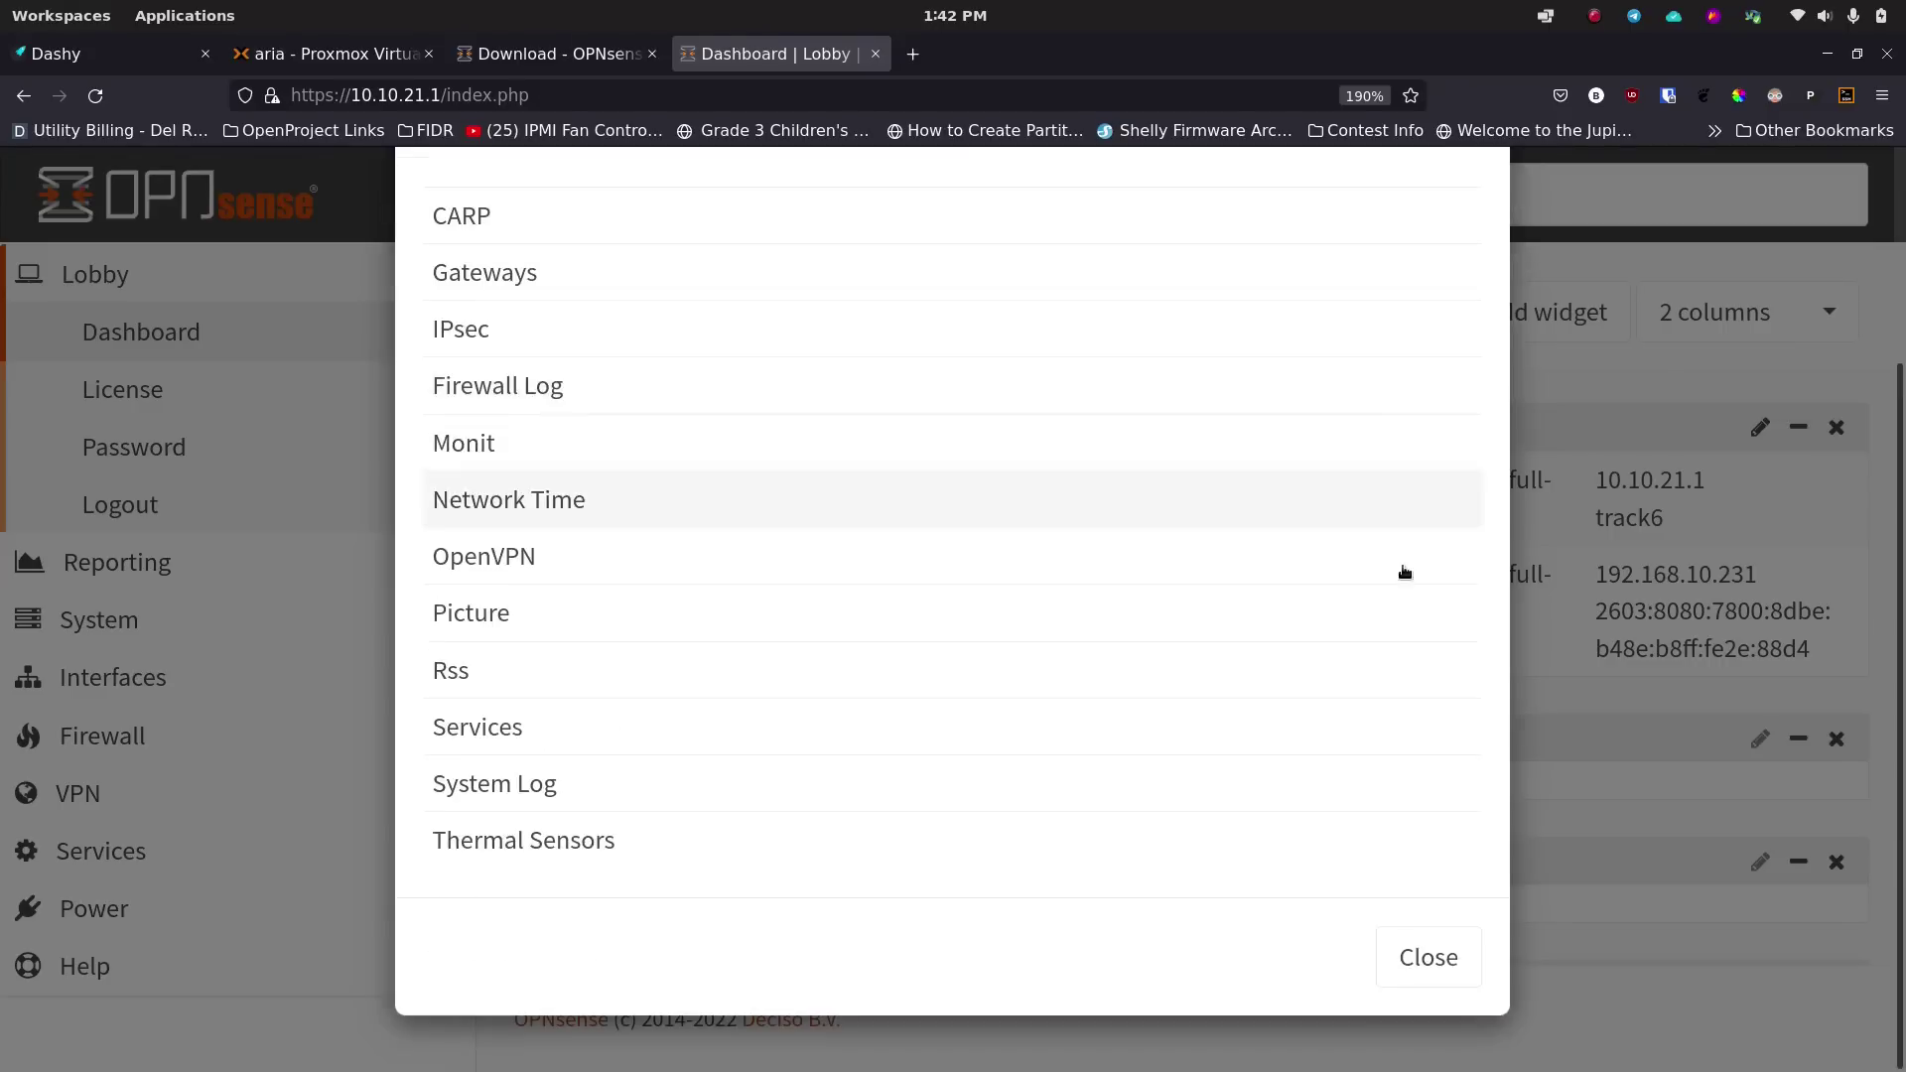
left_click(1401, 983)
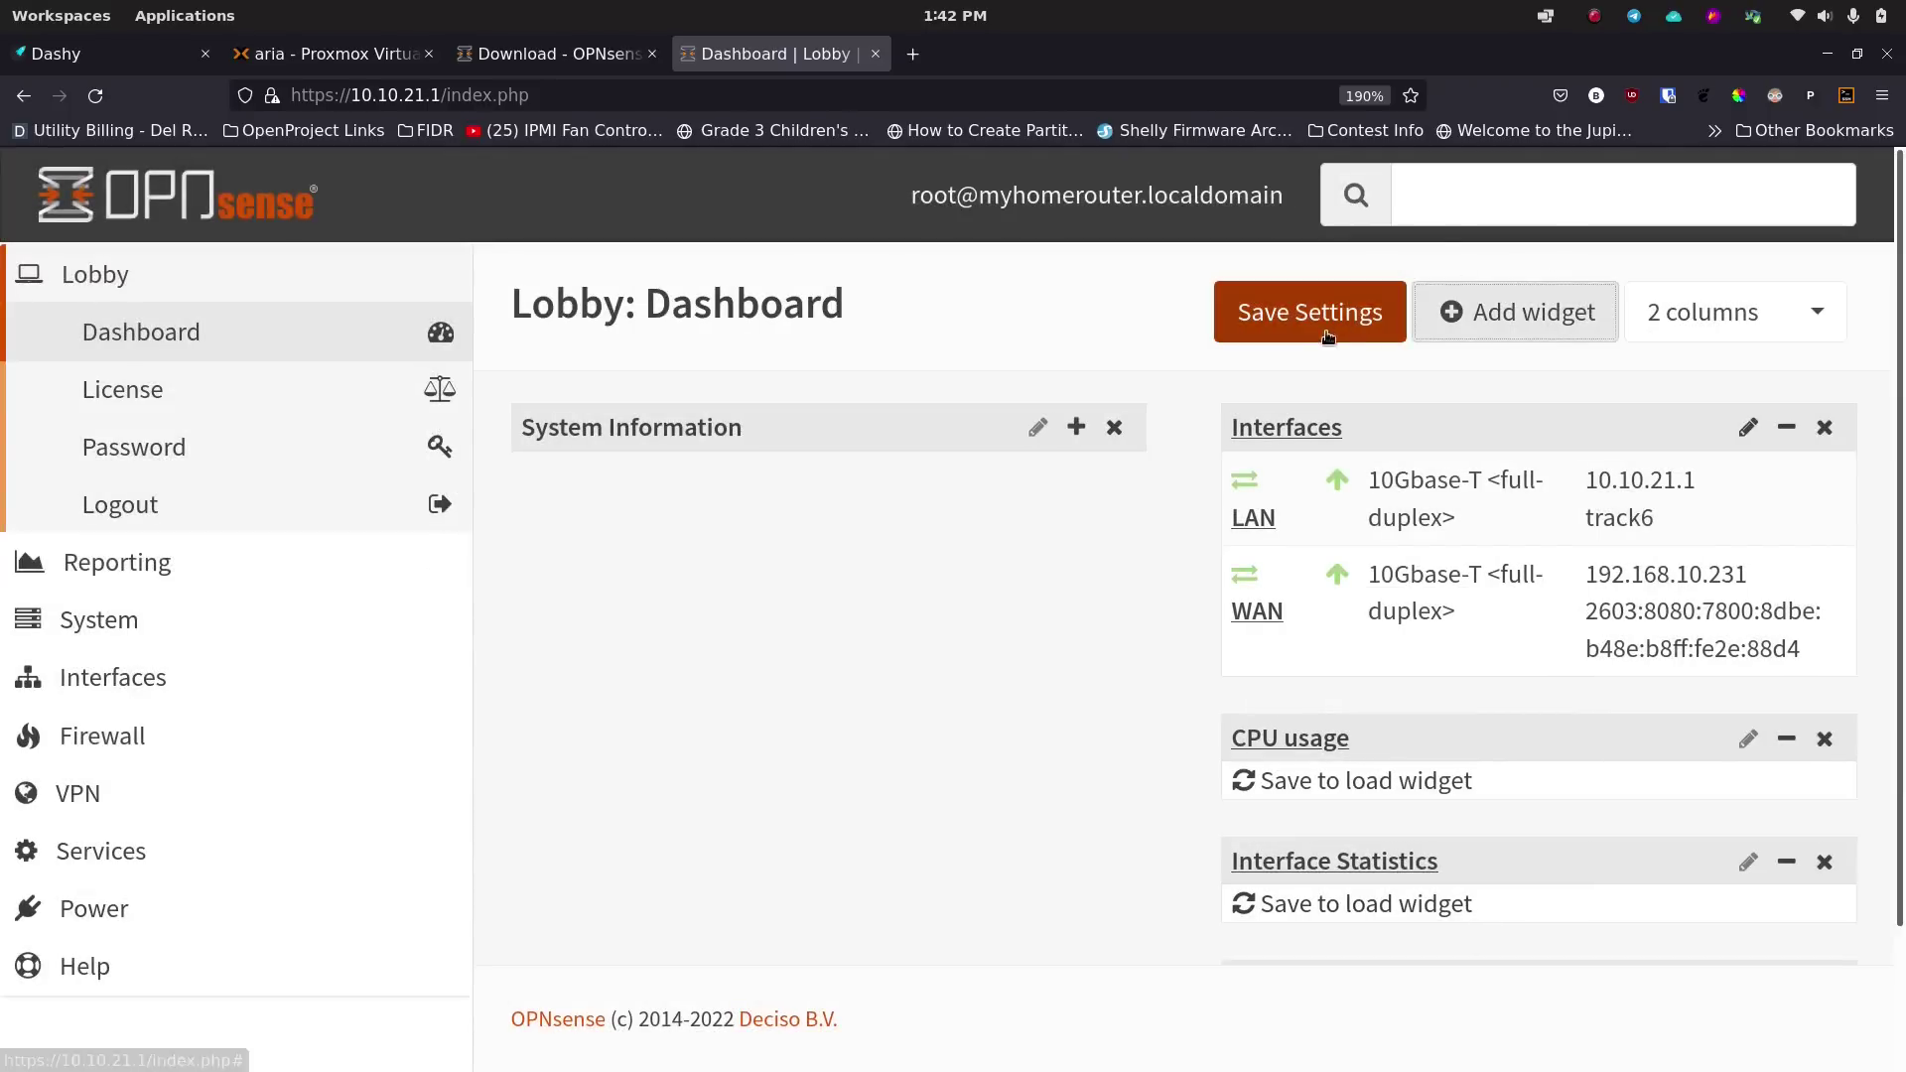
left_click(1309, 312)
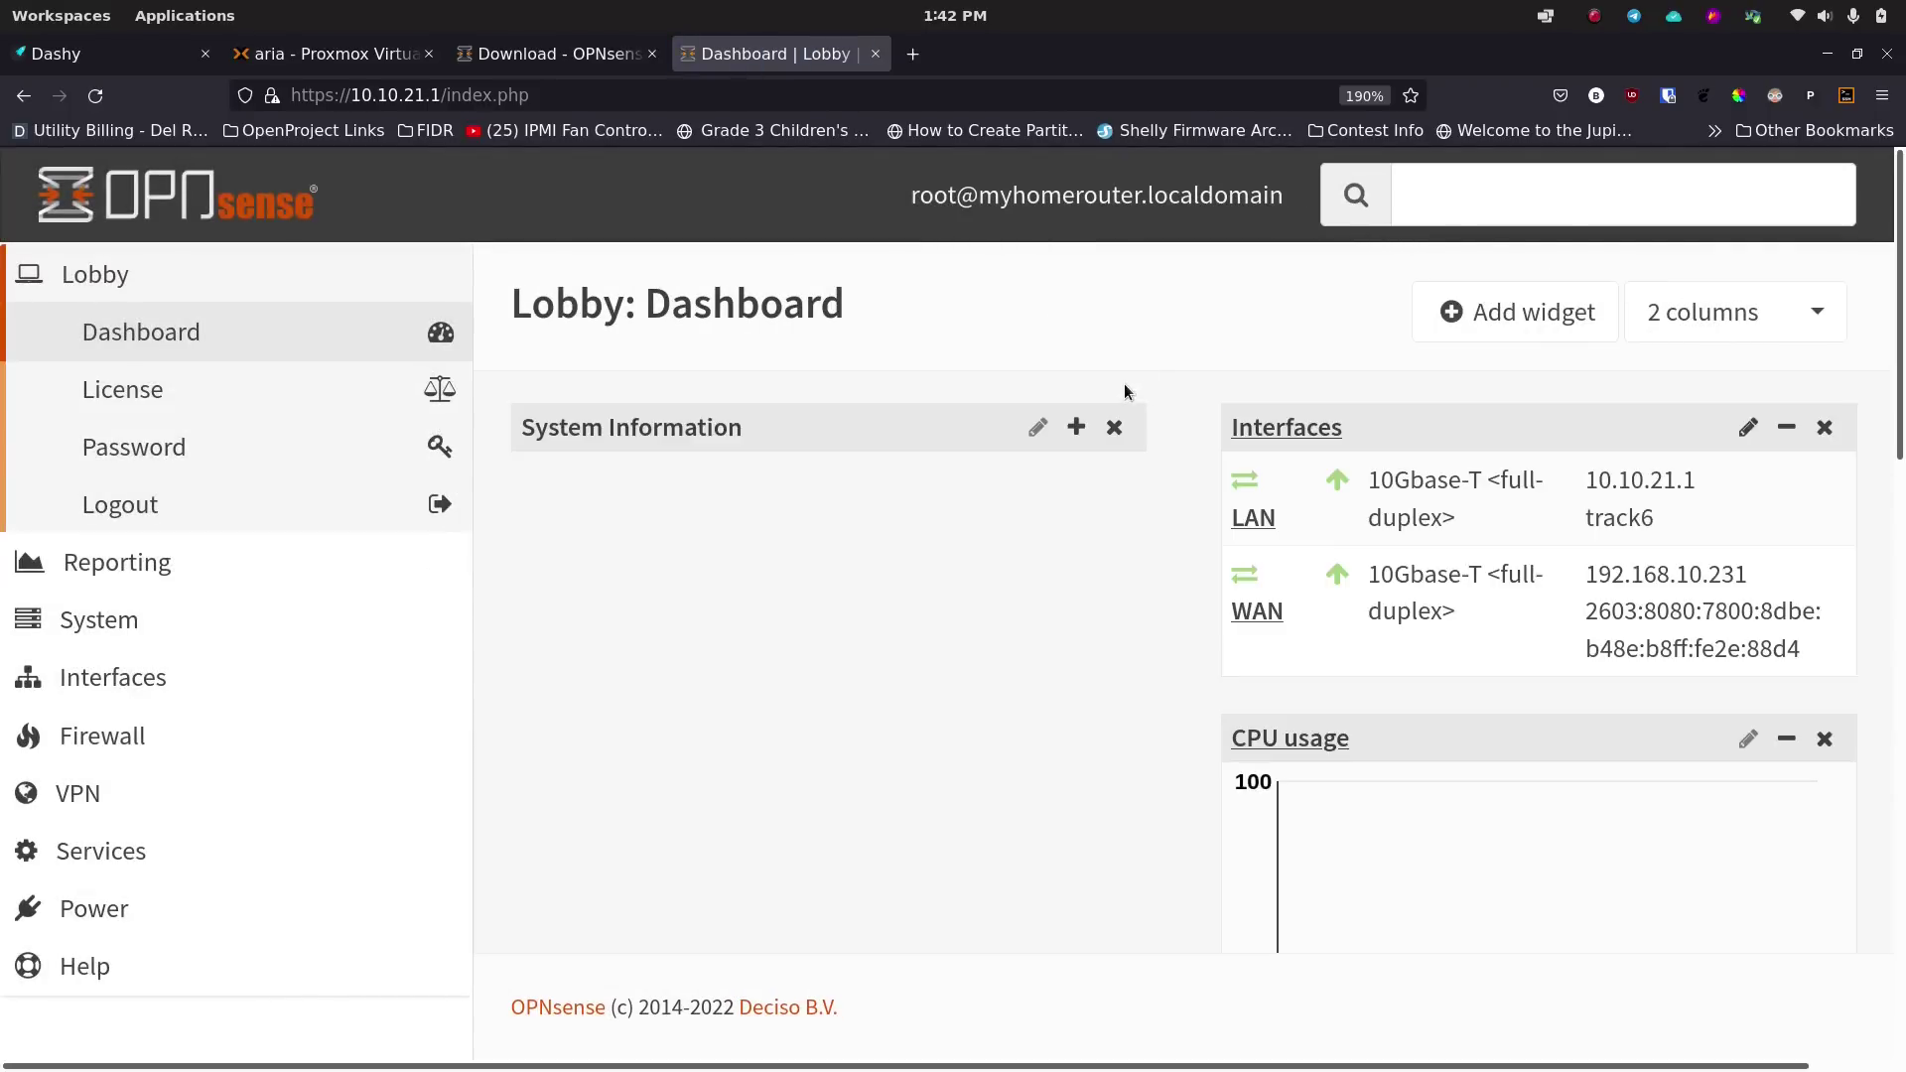
Move the Interface Statistics widget above CPU usage, directly beneath the Interfaces widget.
scroll(1182, 542, "down", 10)
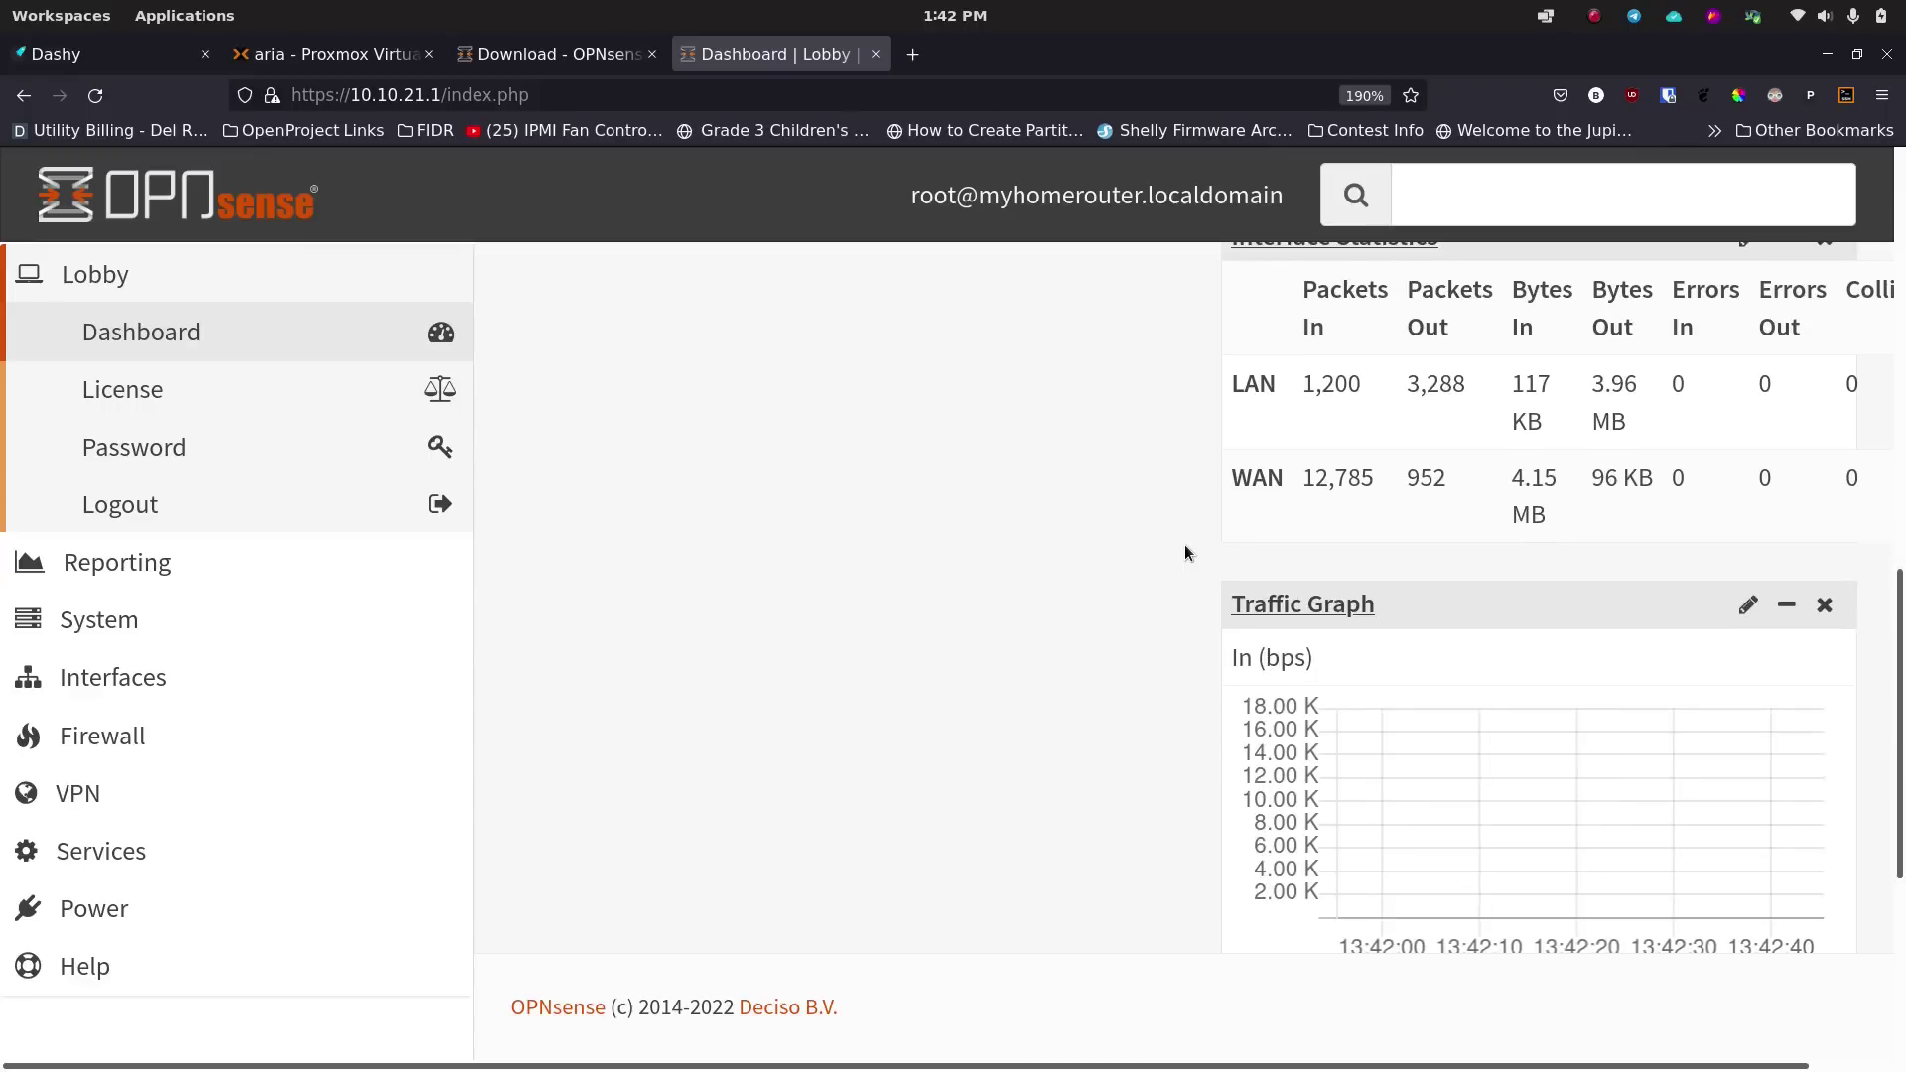
scroll(1183, 544, "up", 6)
scroll(1340, 622, "down", 2)
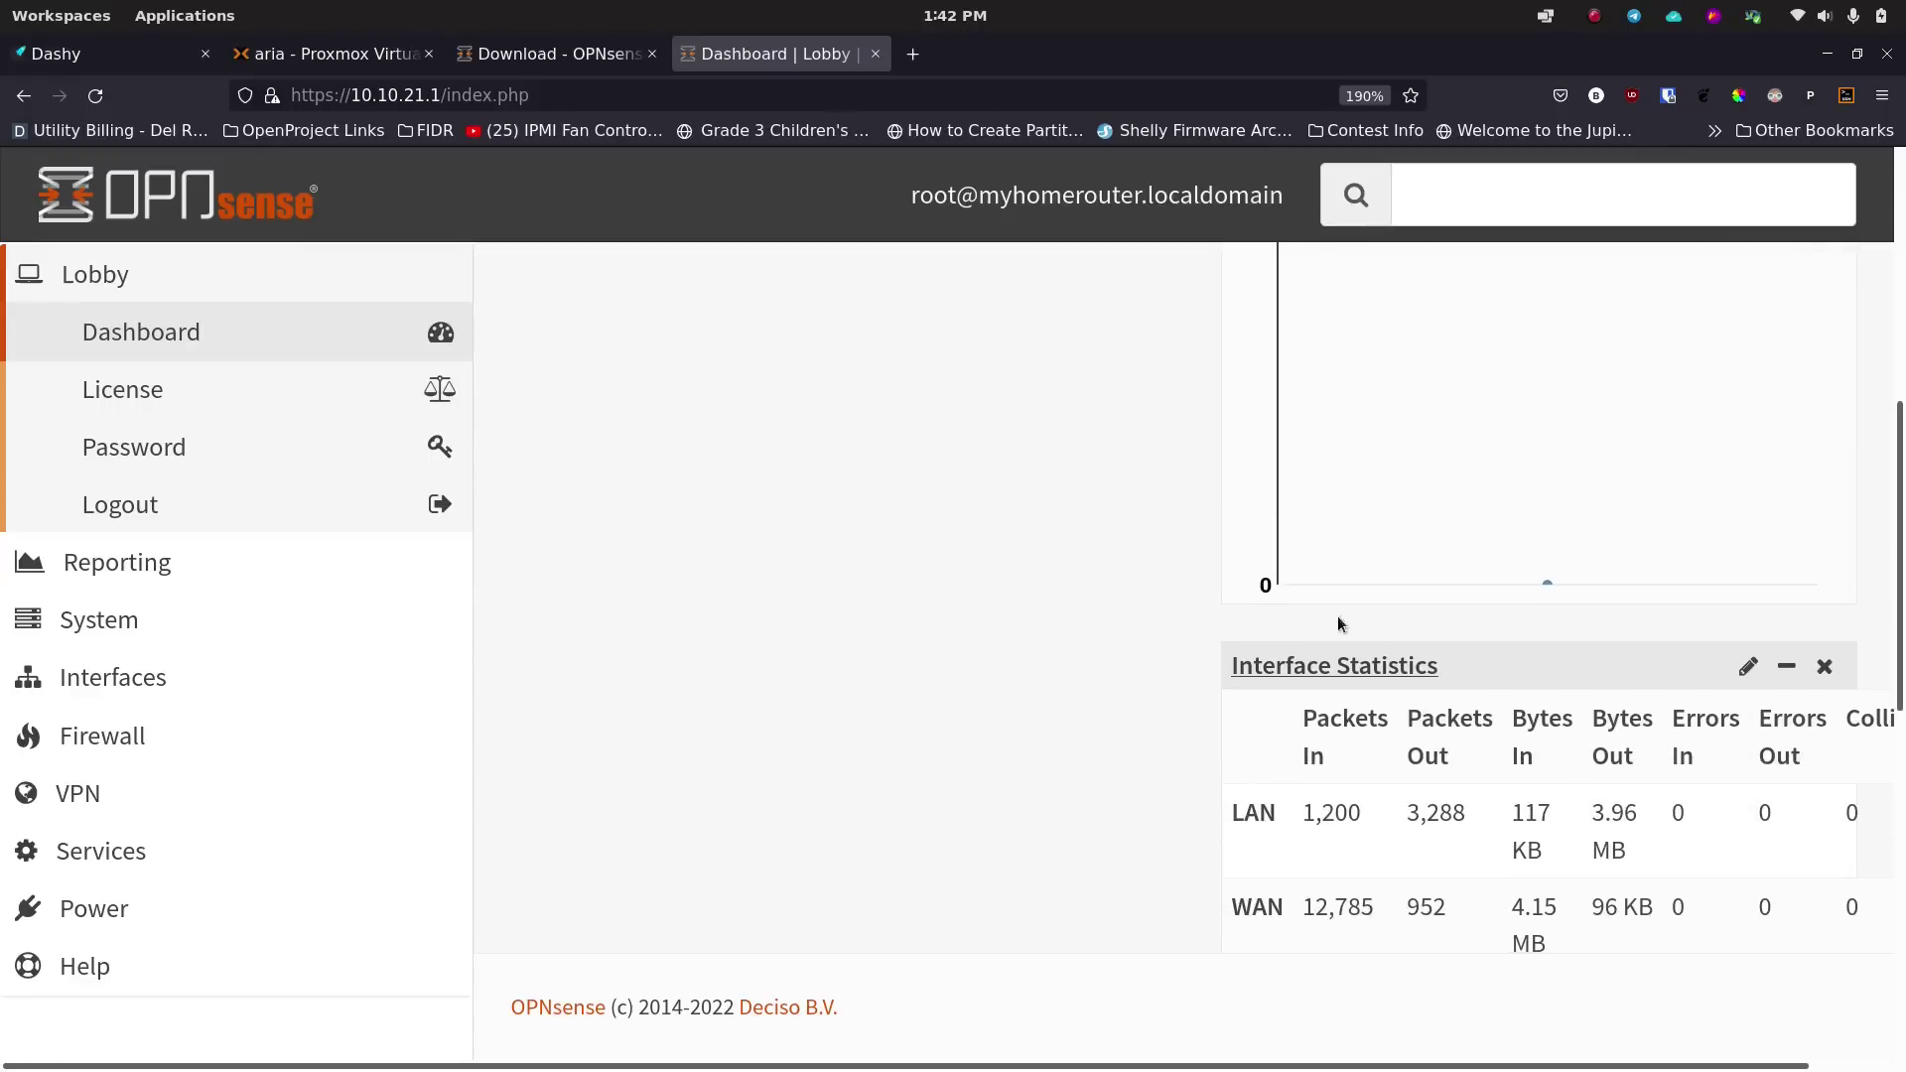
left_click_drag(1543, 683, 1517, 506)
scroll(1511, 510, "up", 10)
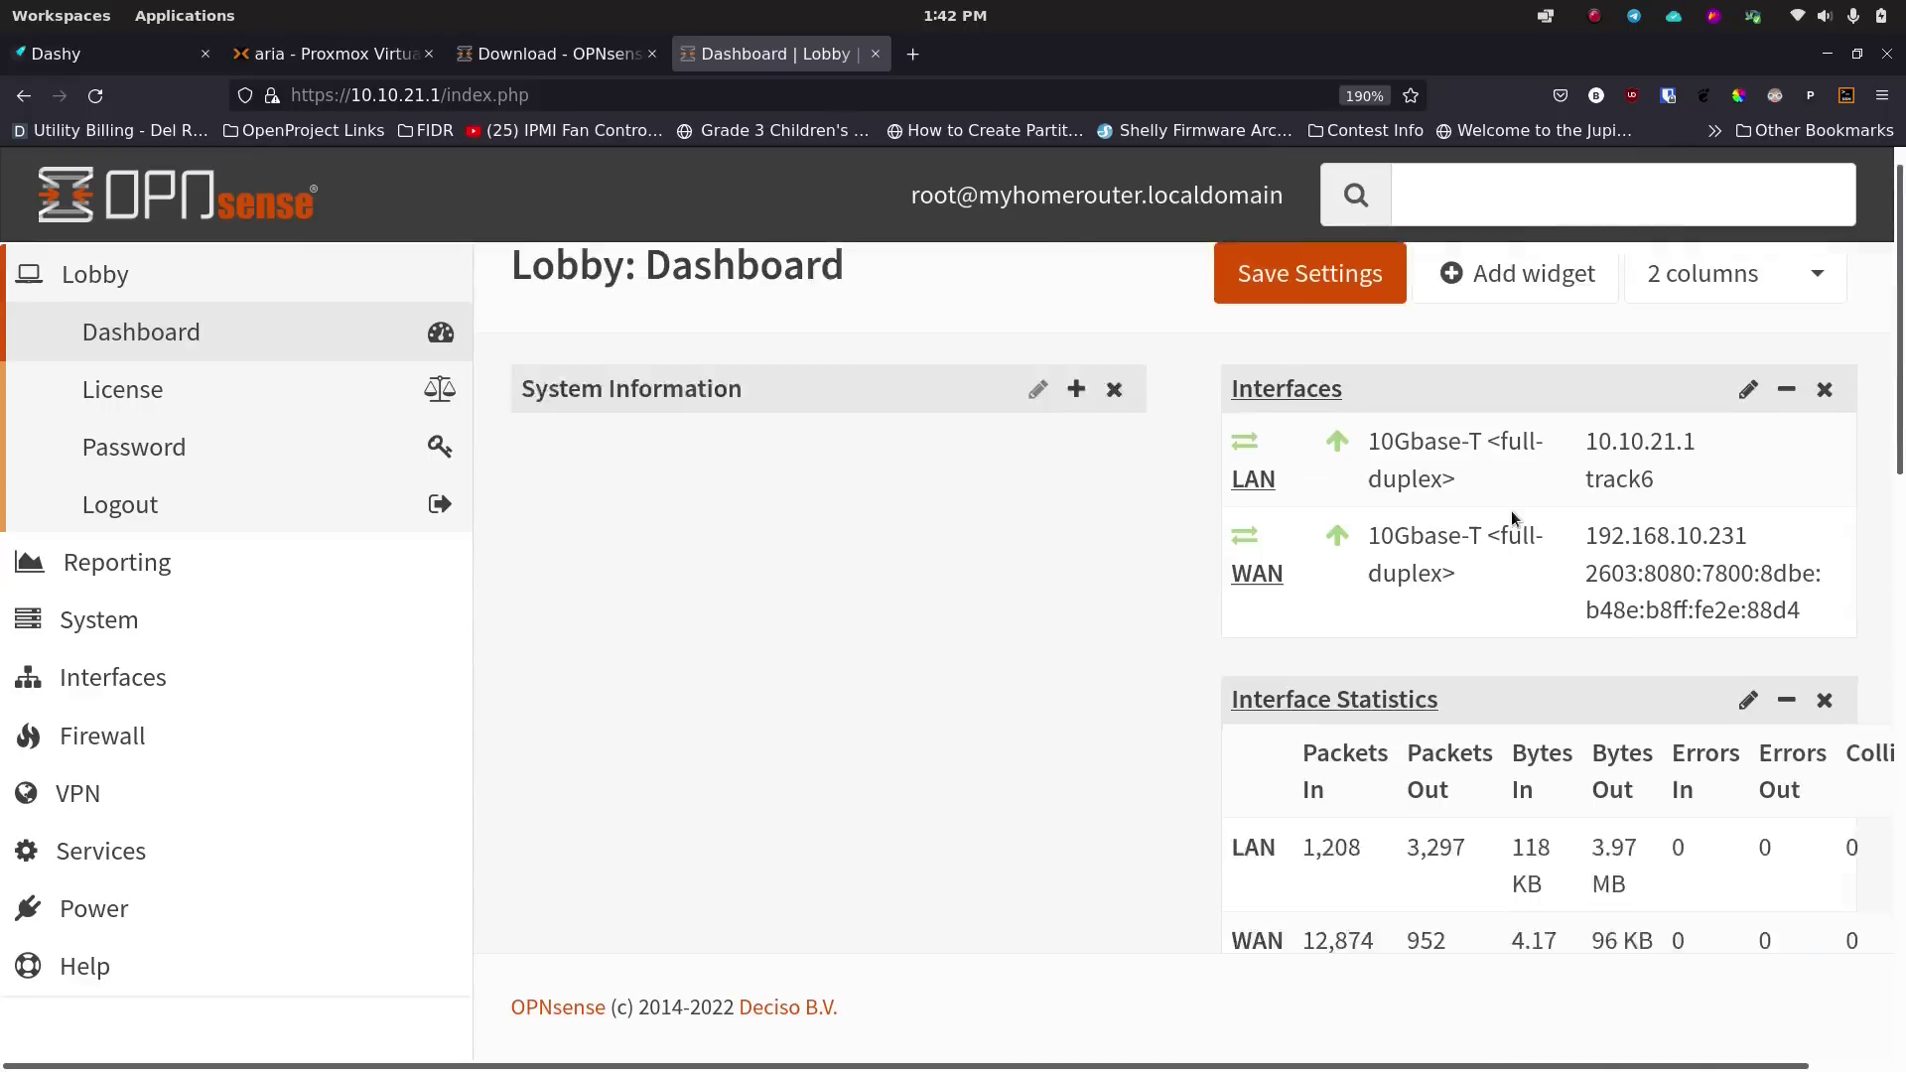
scroll(1504, 511, "down", 2)
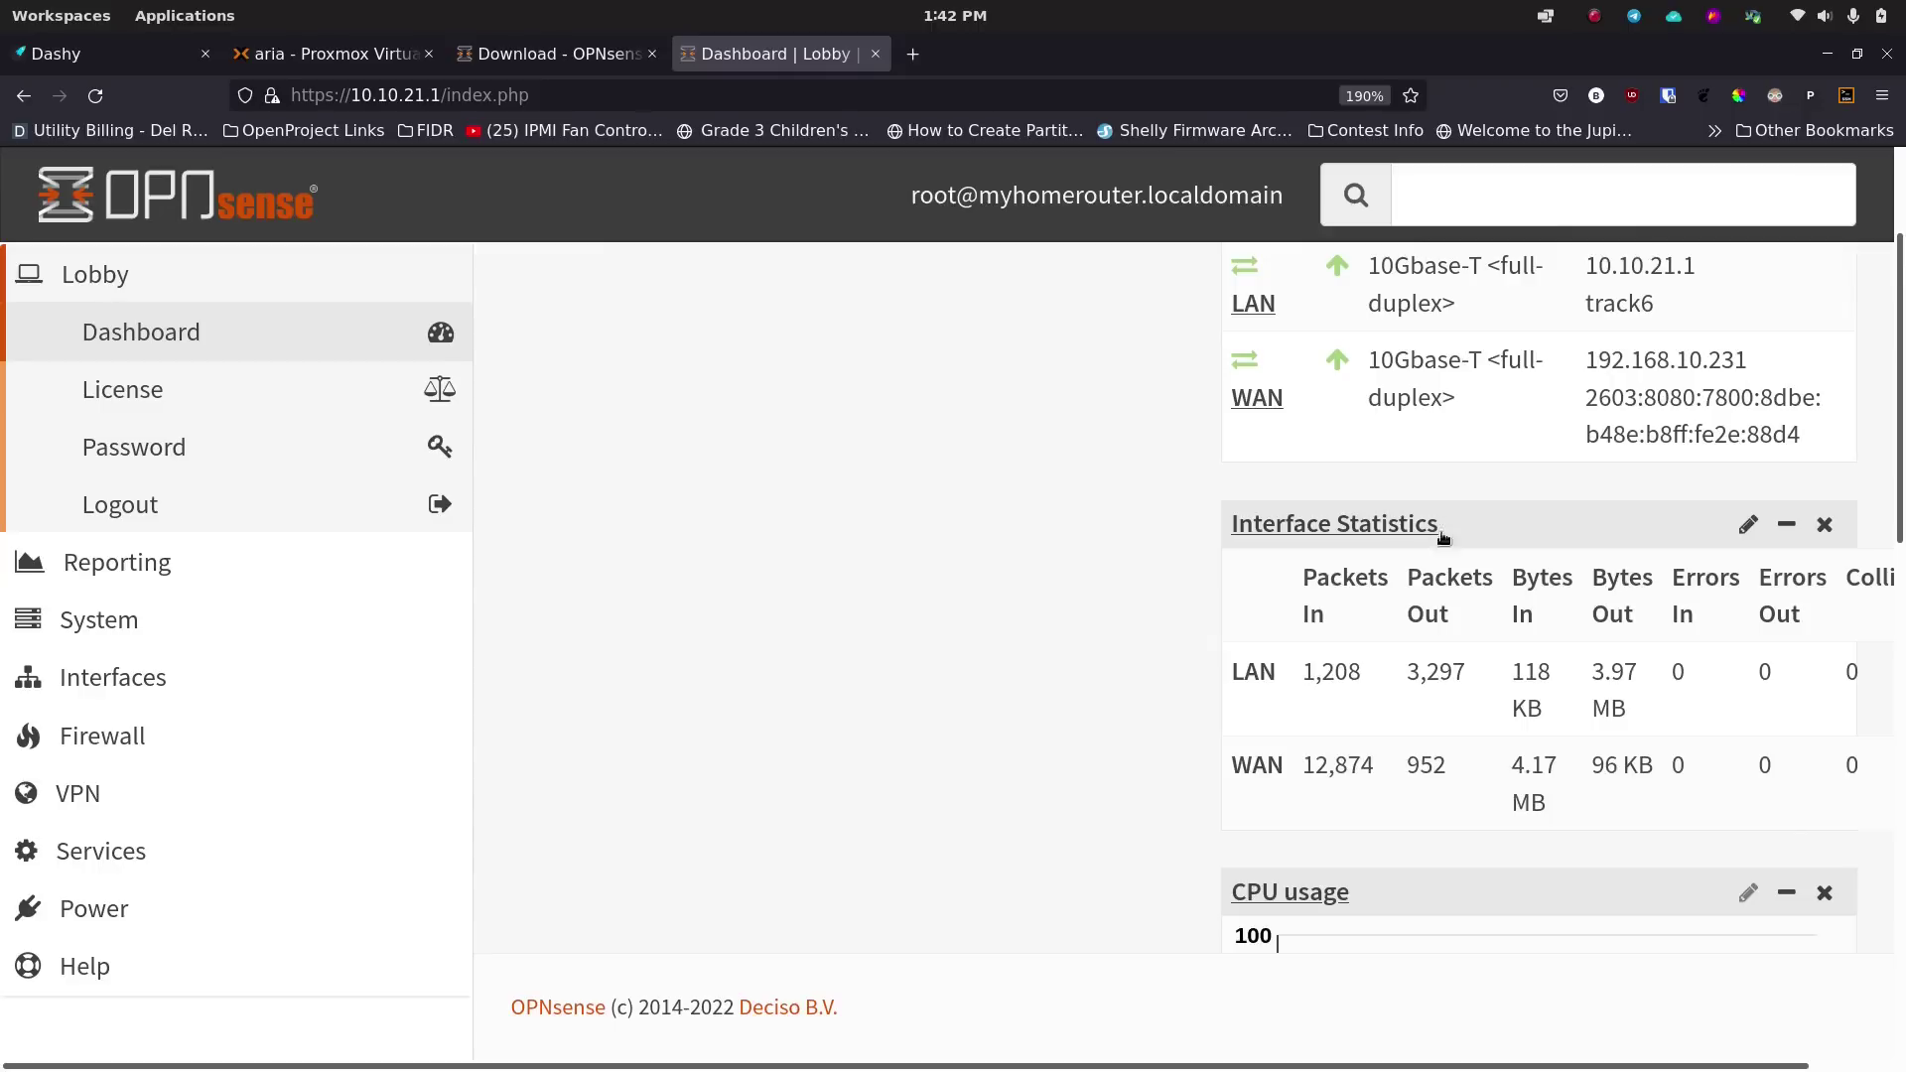
scroll(1455, 532, "down", 1)
scroll(1455, 532, "up", 3)
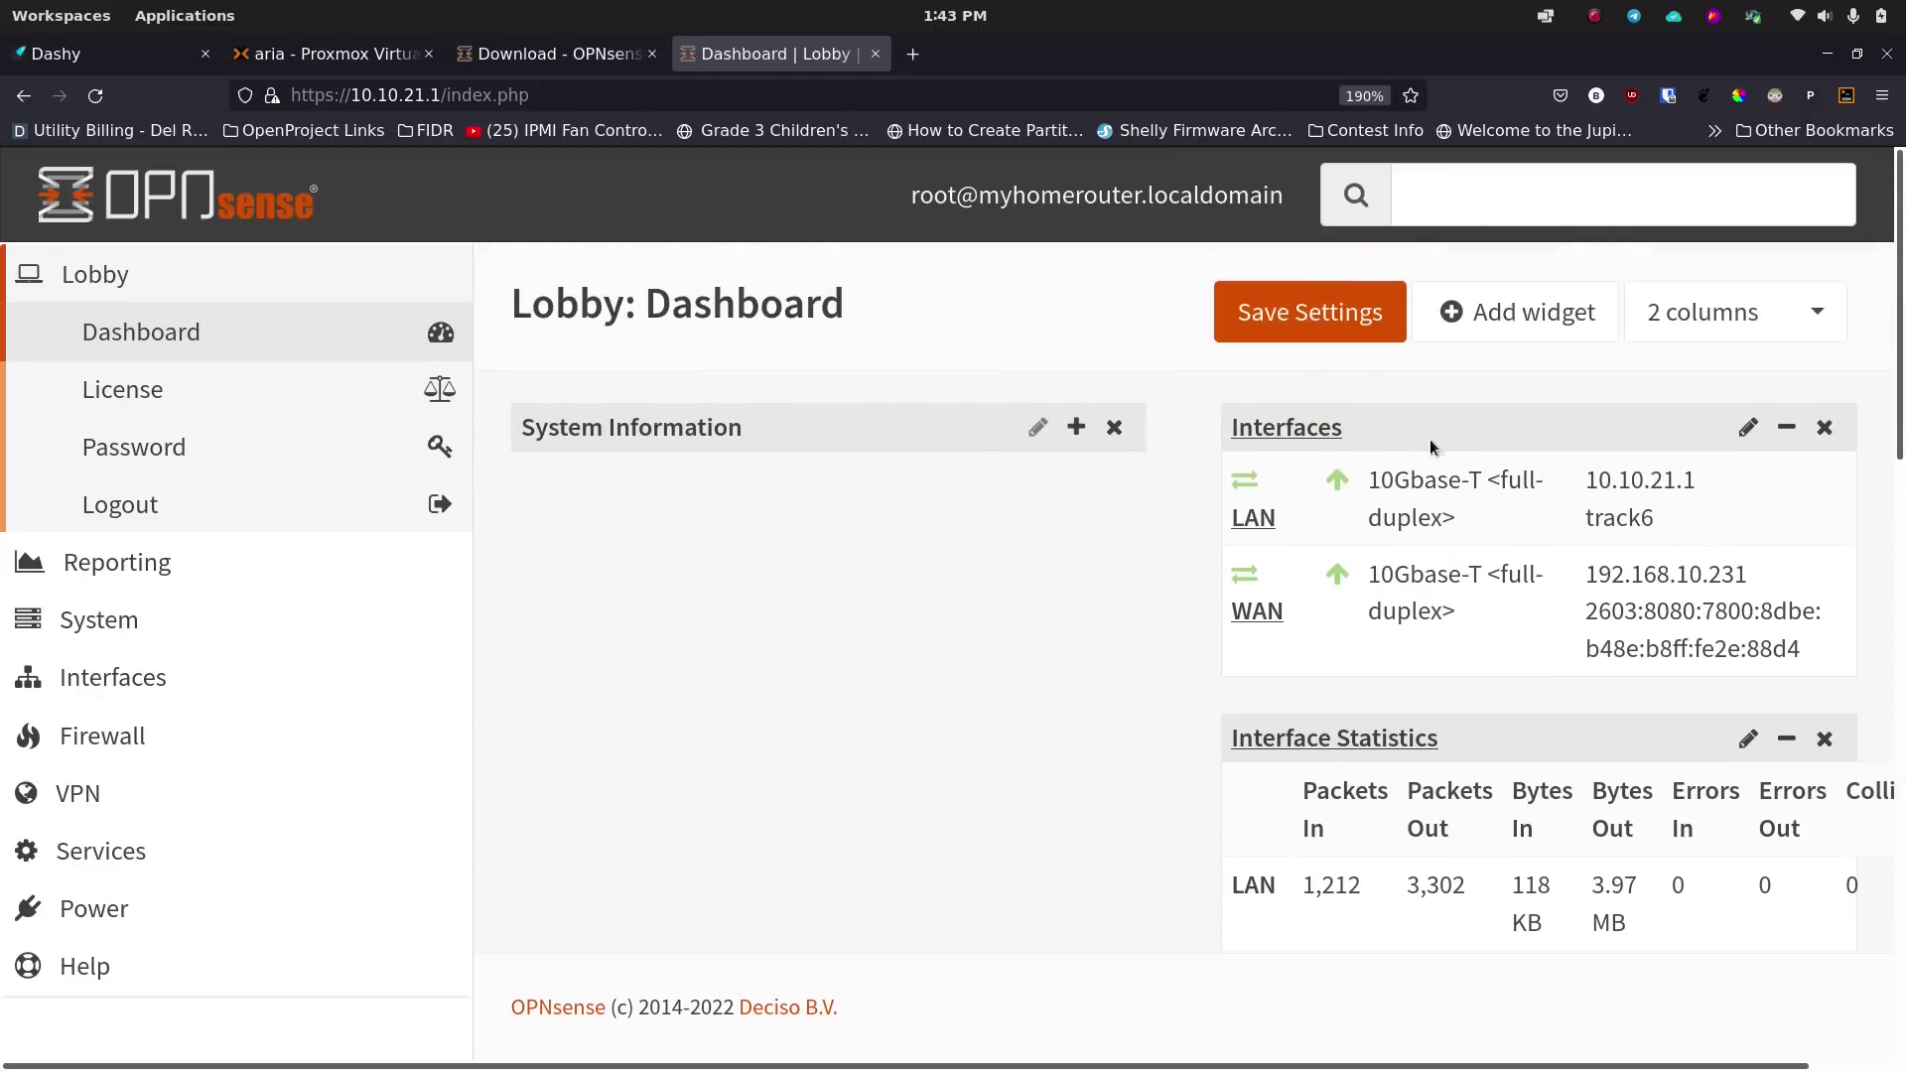
Try to move the Traffic Graph widget into the first column directly beneath System Information.
scroll(1171, 486, "down", 5)
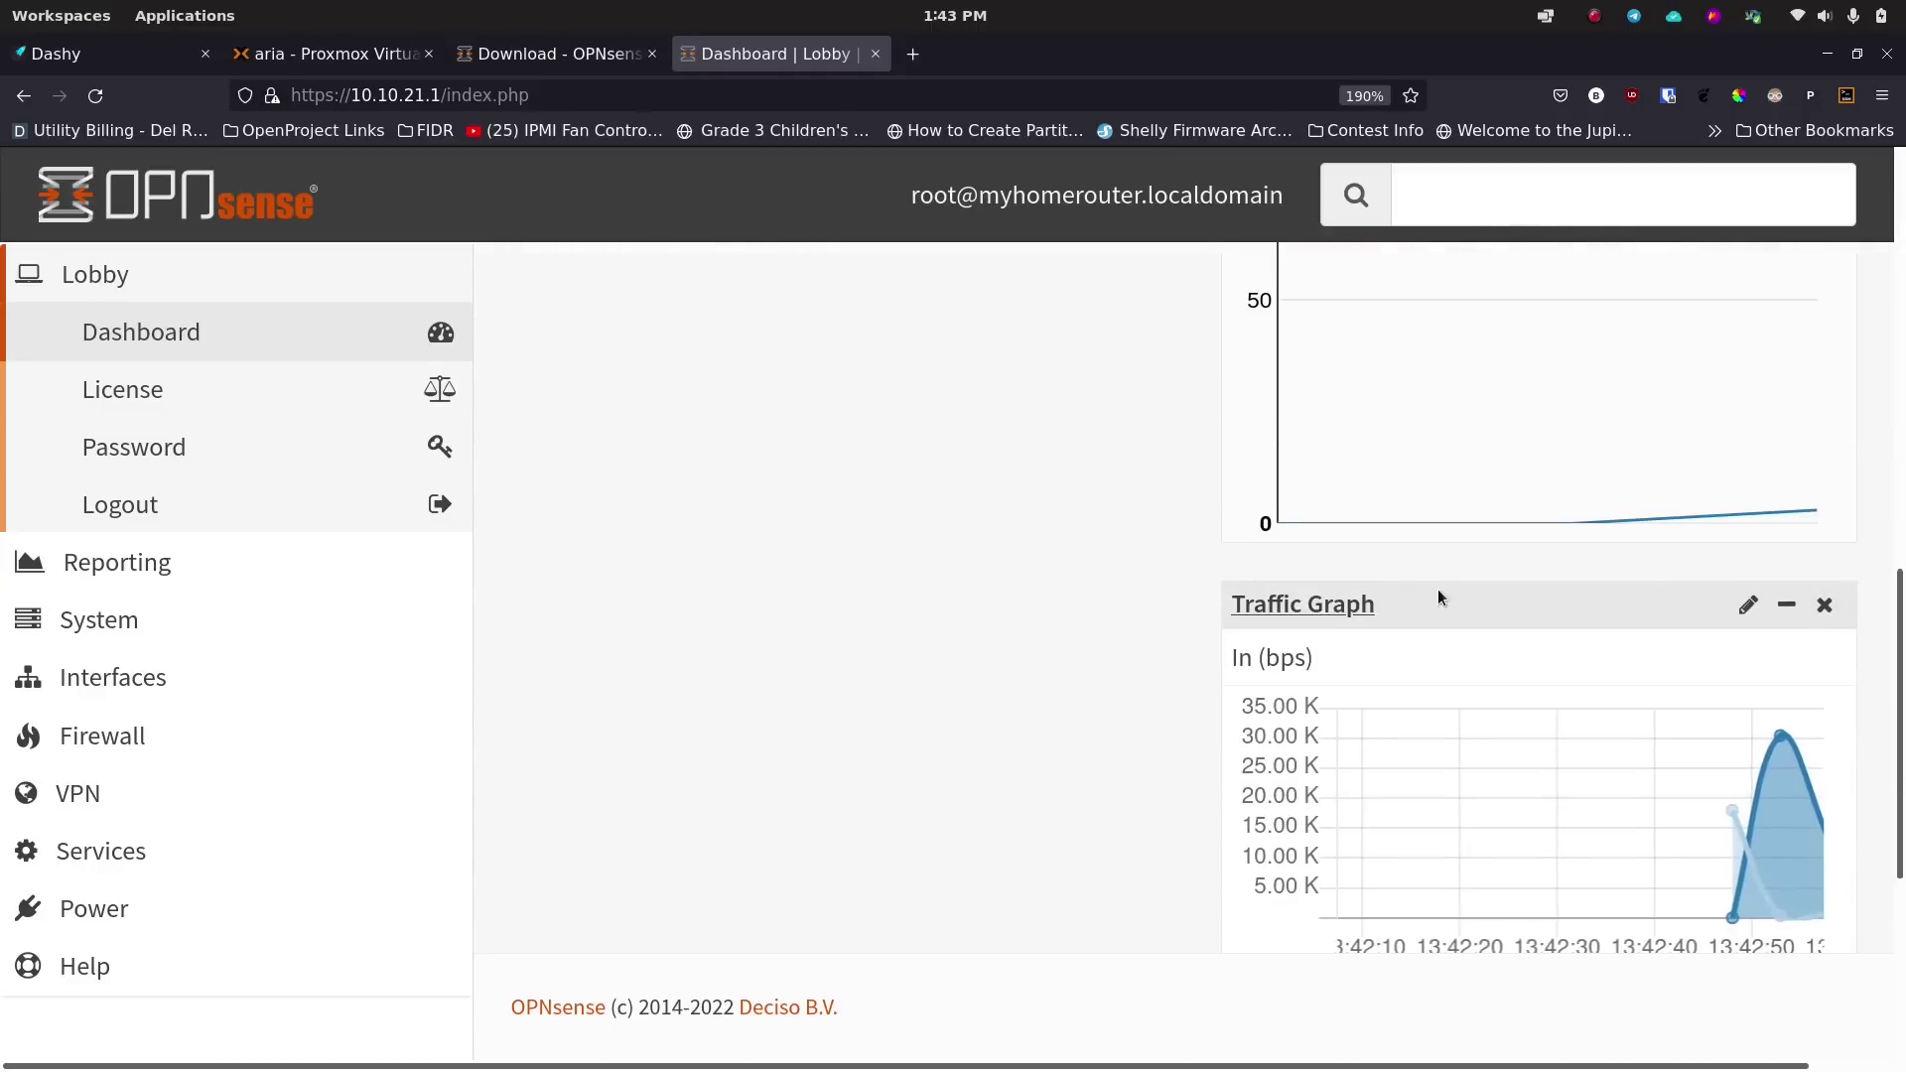
left_click_drag(1457, 614, 664, 399)
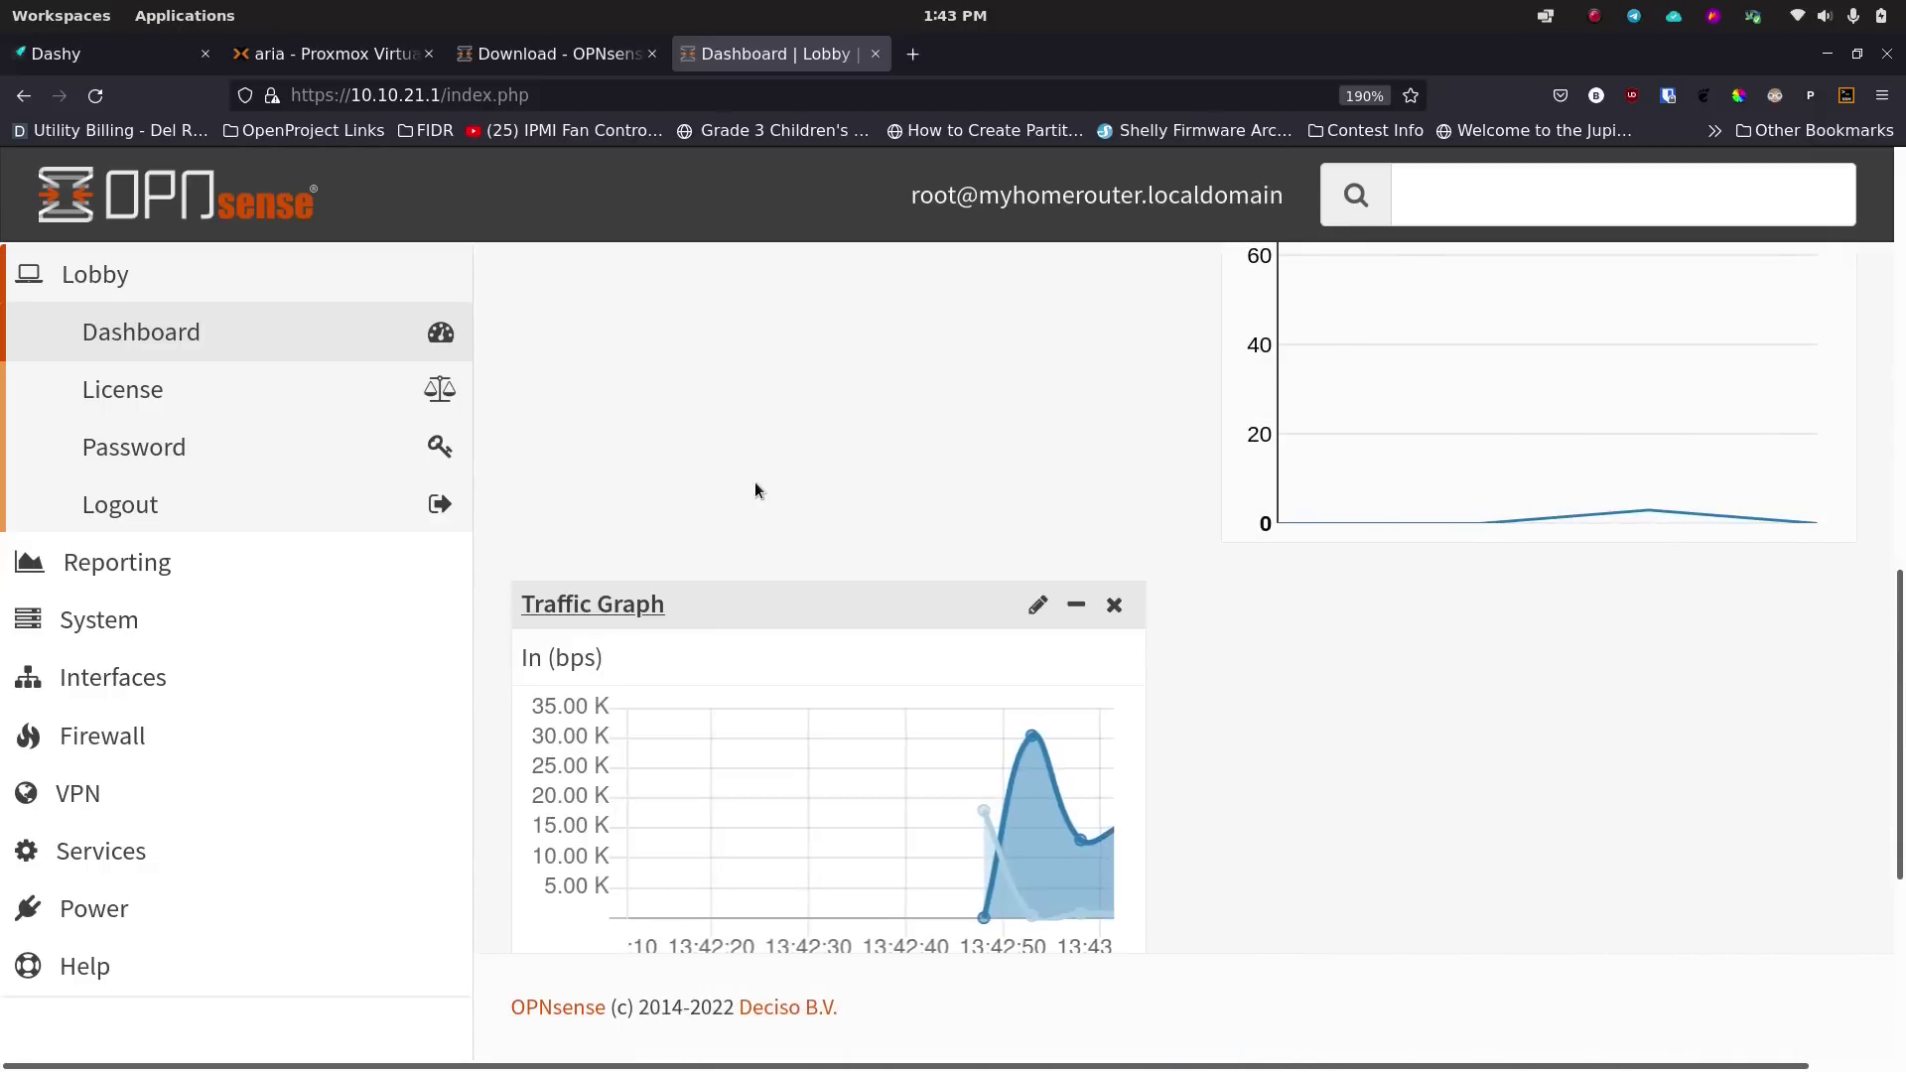
scroll(755, 481, "up", 2)
scroll(754, 489, "up", 5)
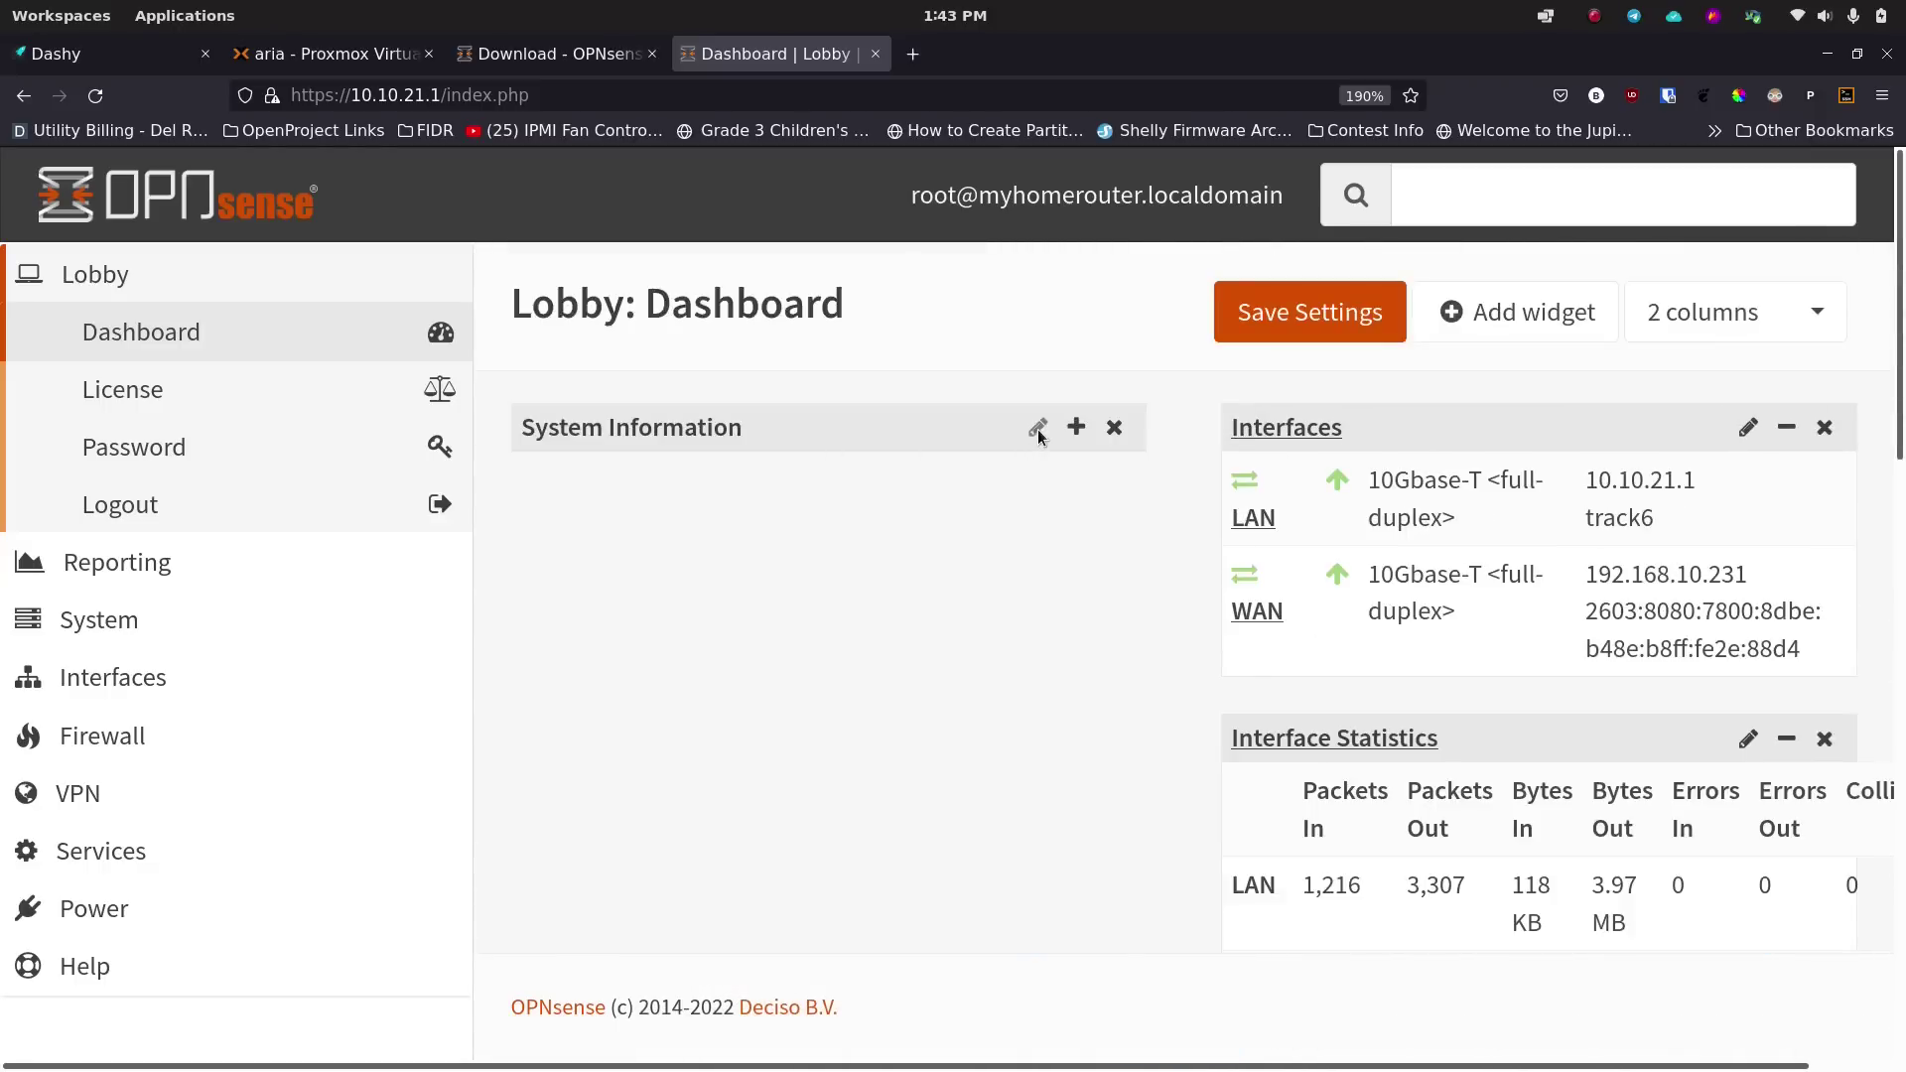
scroll(959, 545, "down", 5)
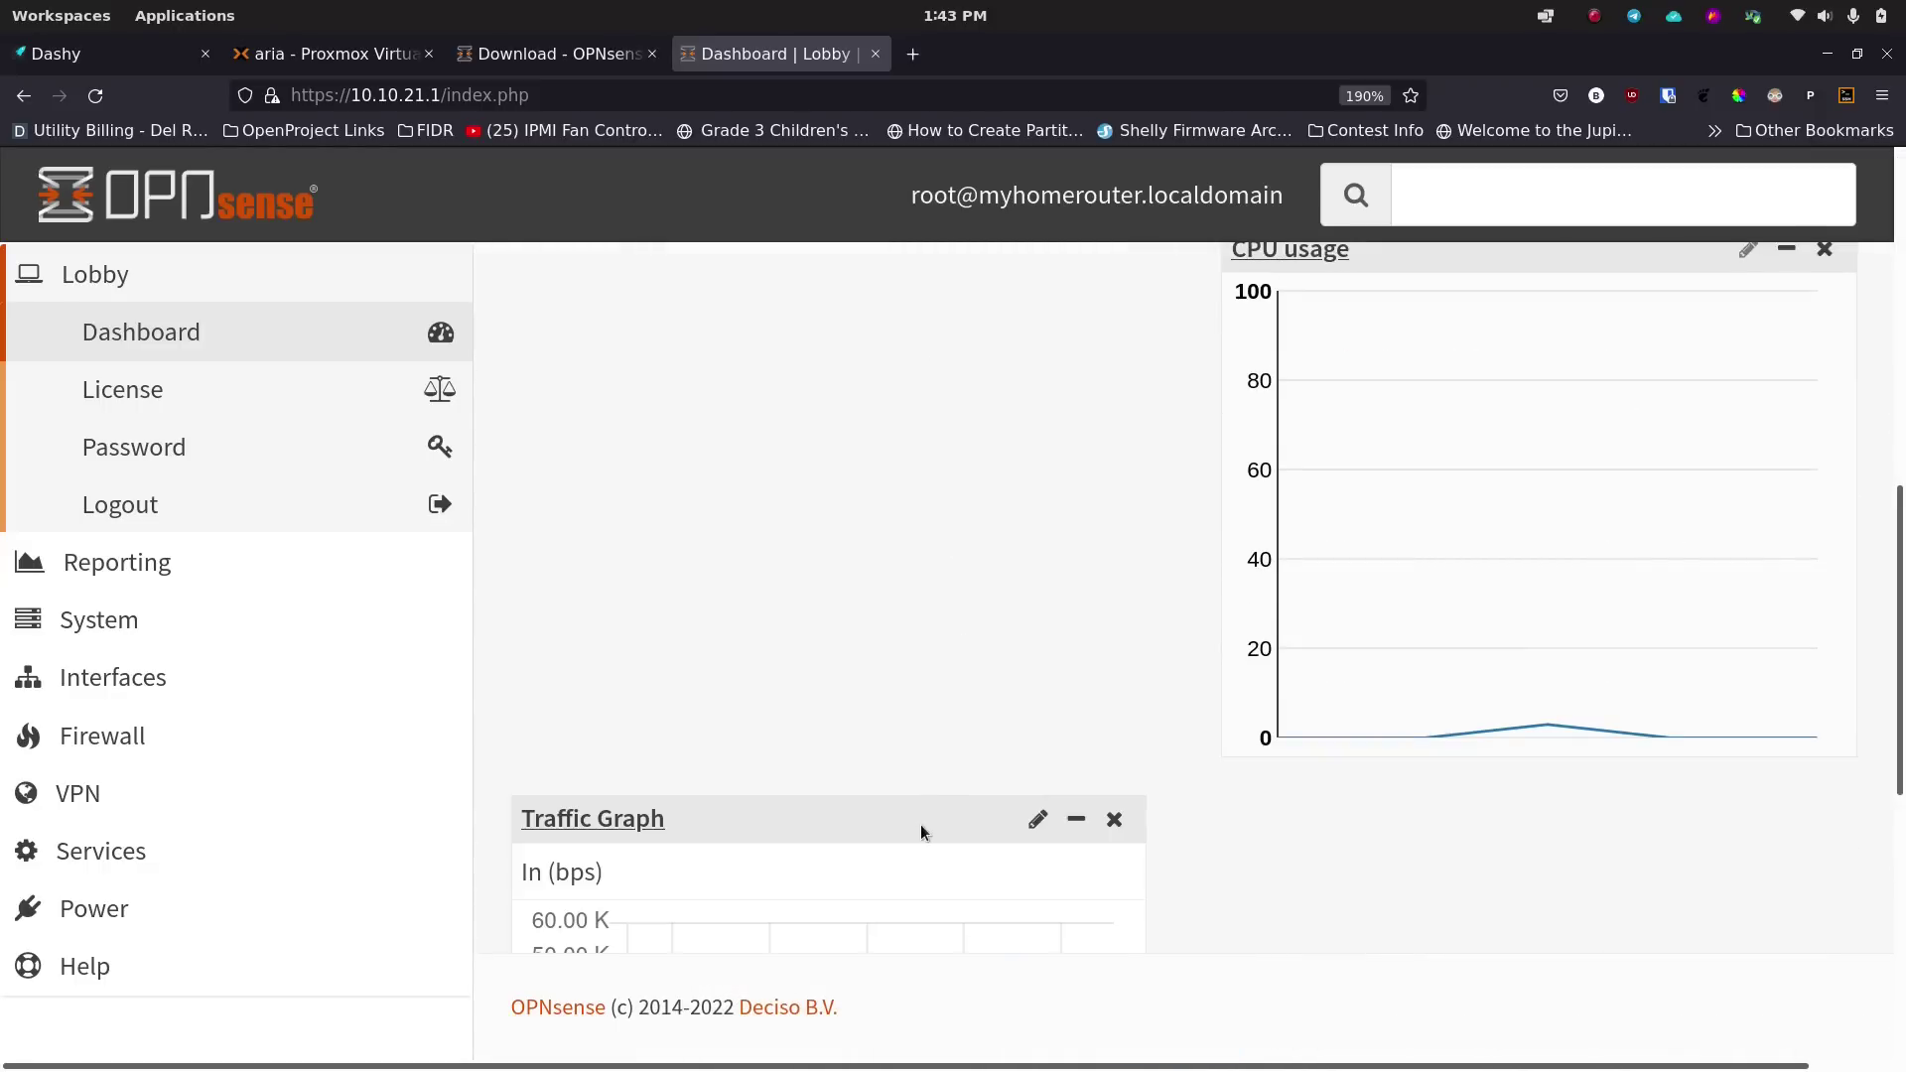
left_click_drag(921, 832, 814, 340)
scroll(814, 344, "up", 5)
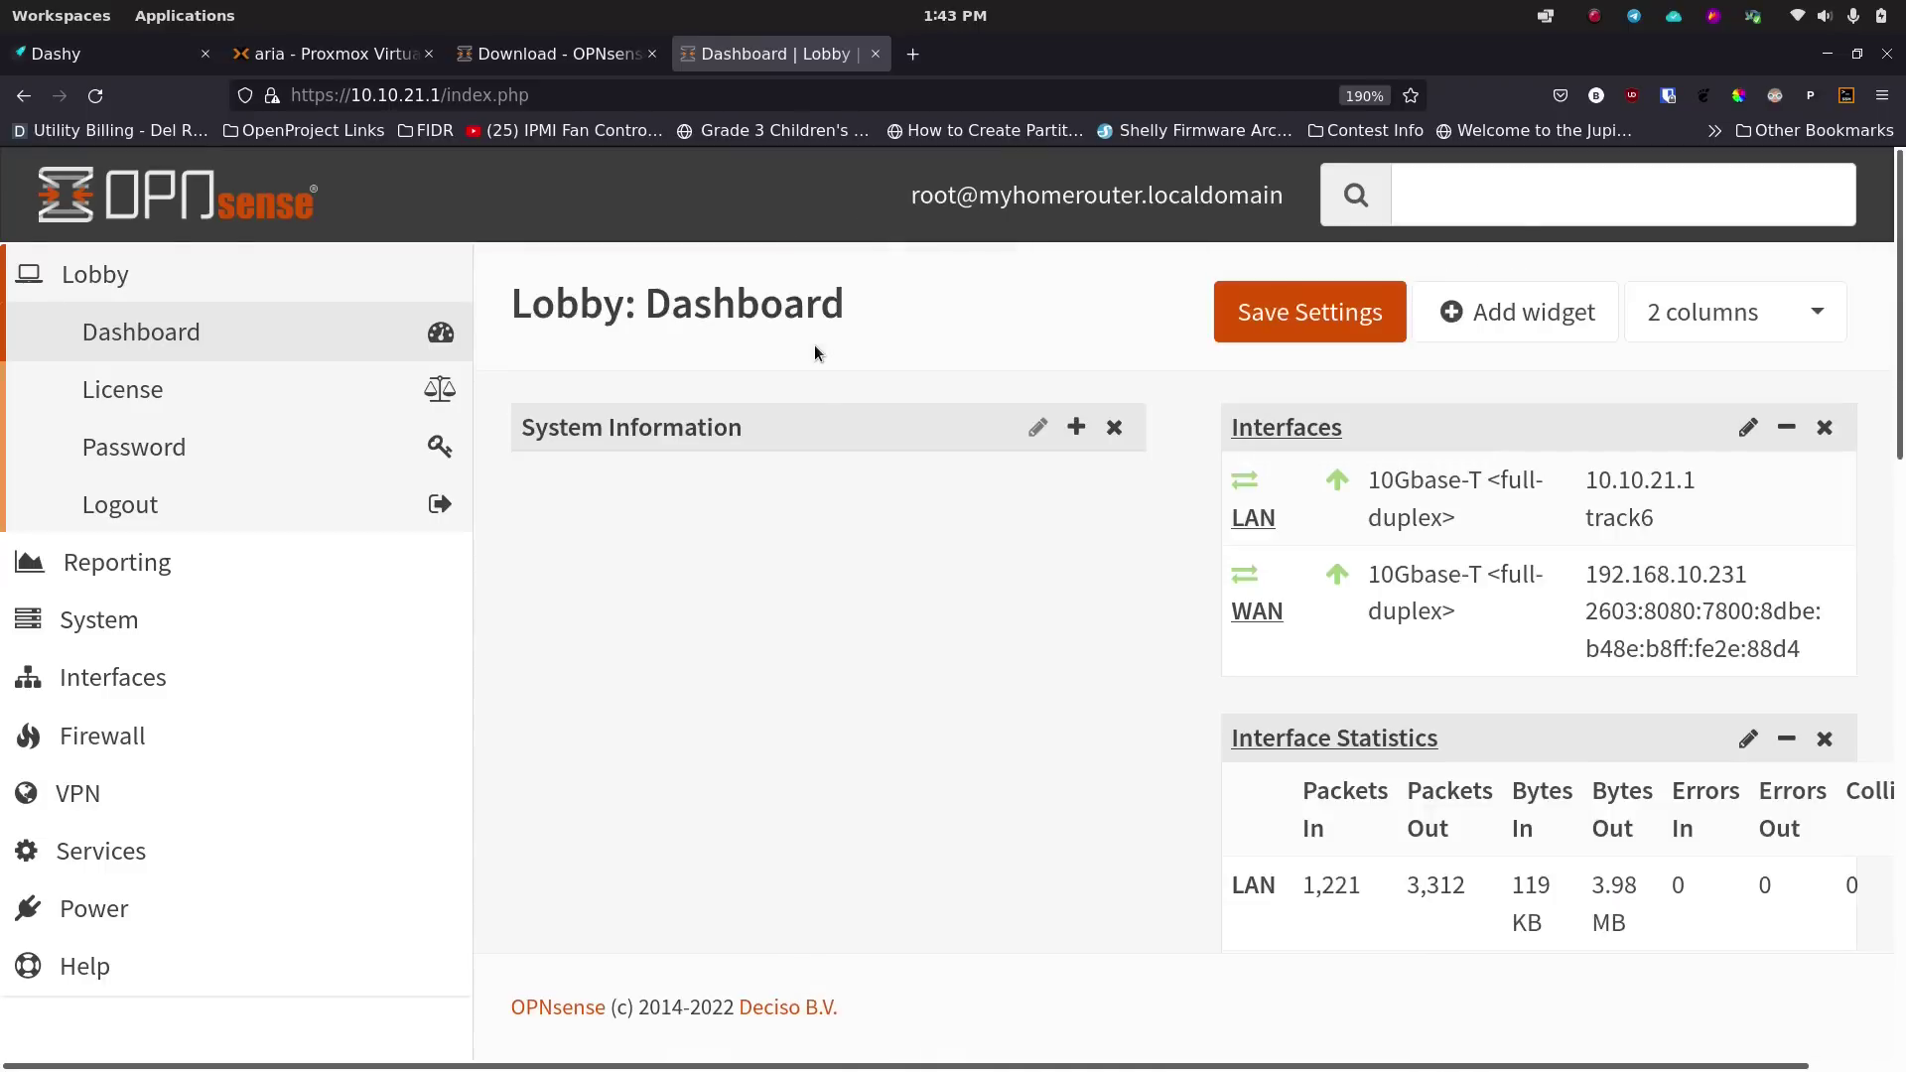
Expand the System Information widget and collapse it again, and check the widget arrangement.
scroll(955, 437, "down", 3)
scroll(955, 437, "up", 3)
left_click(1075, 430)
left_click(1077, 430)
scroll(971, 455, "down", 5)
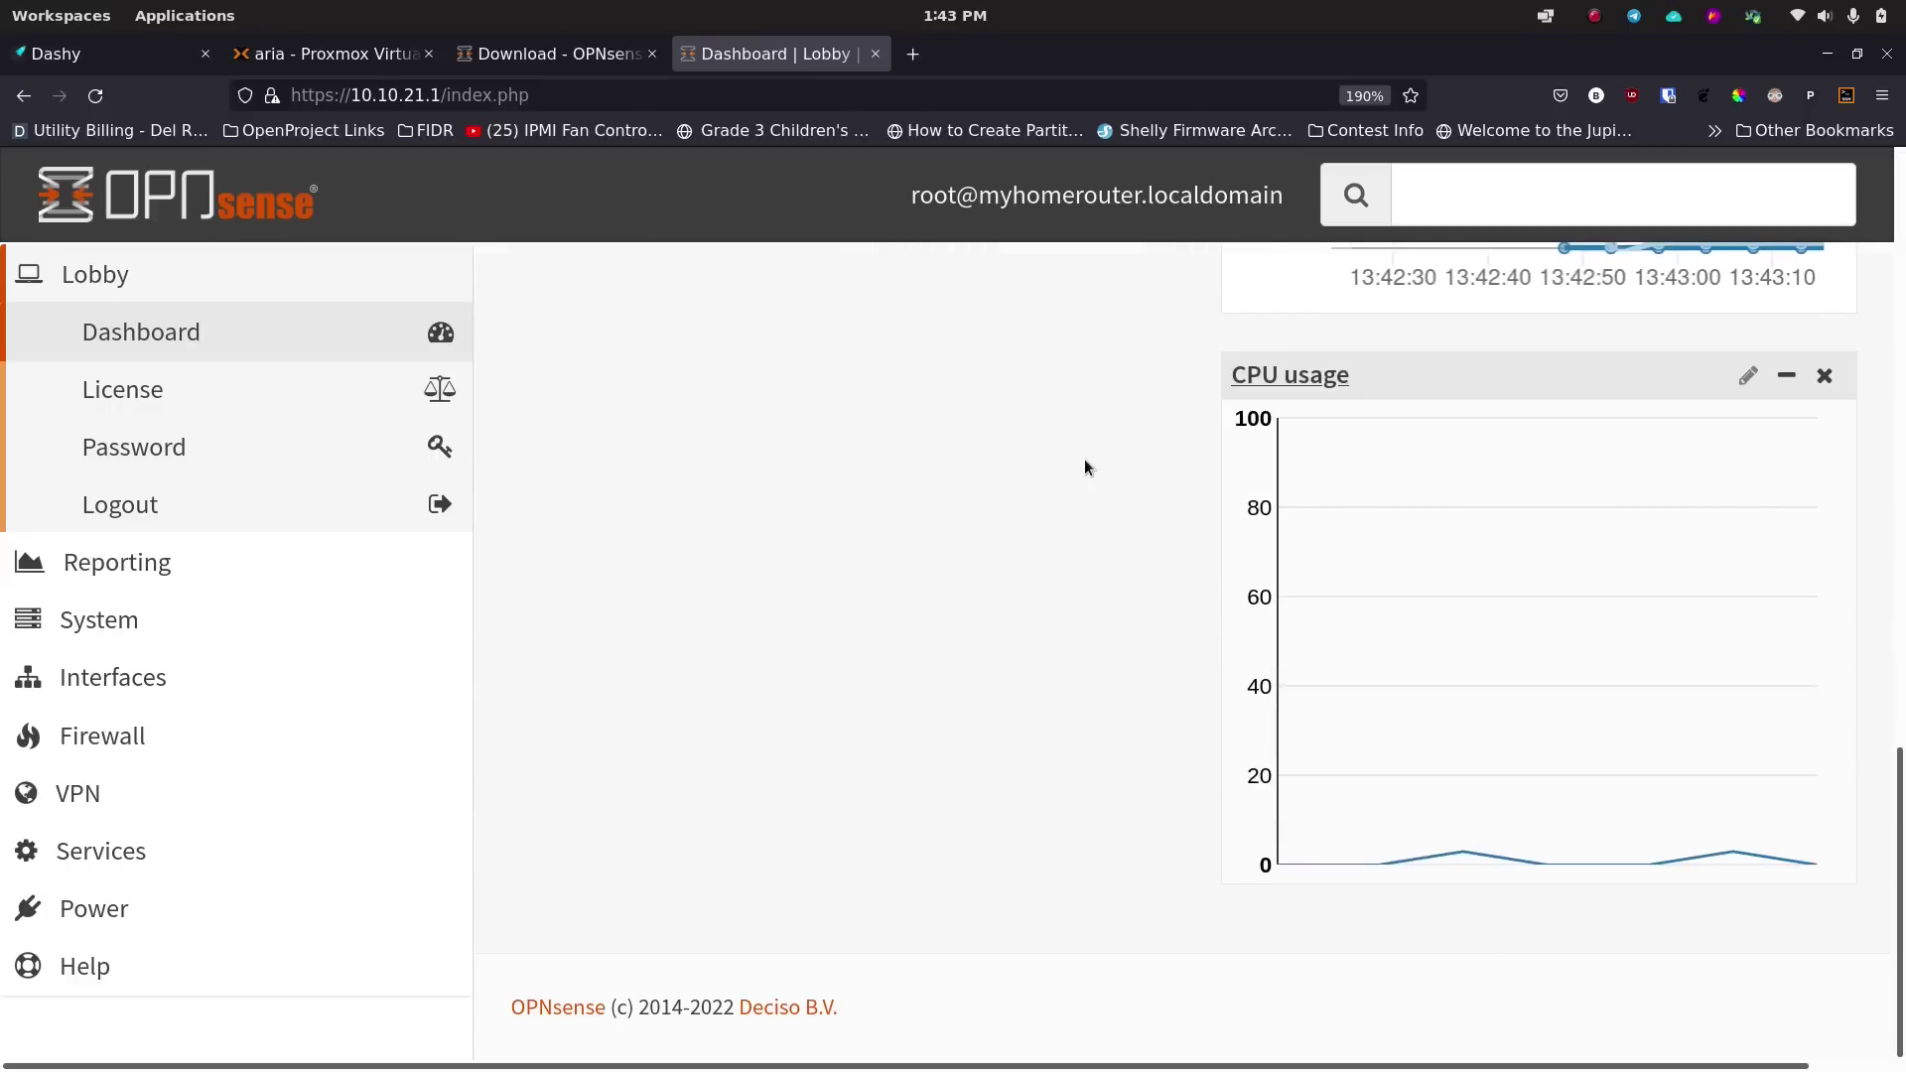
Move the Traffic Graph widget to the head of the first column, above System Information.
scroll(1294, 491, "up", 6)
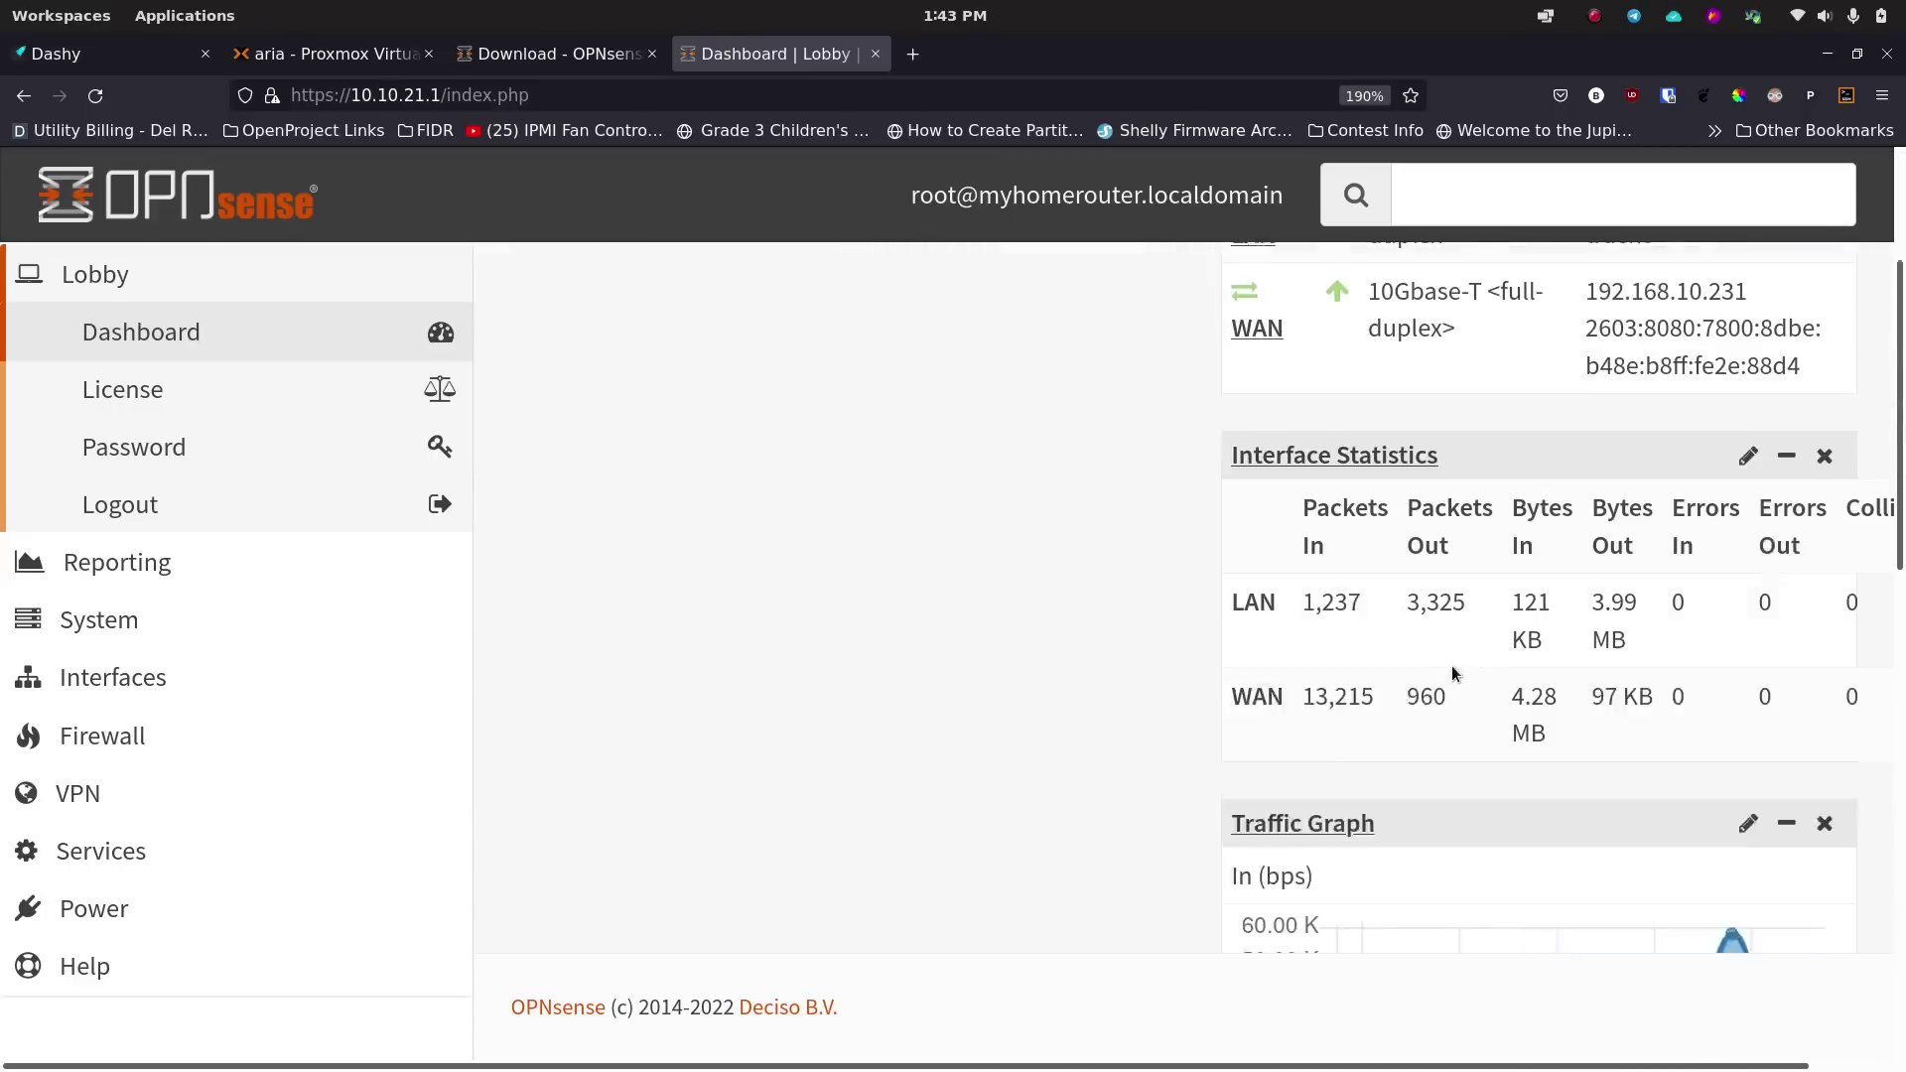
left_click_drag(1495, 865, 640, 342)
scroll(686, 342, "up", 3)
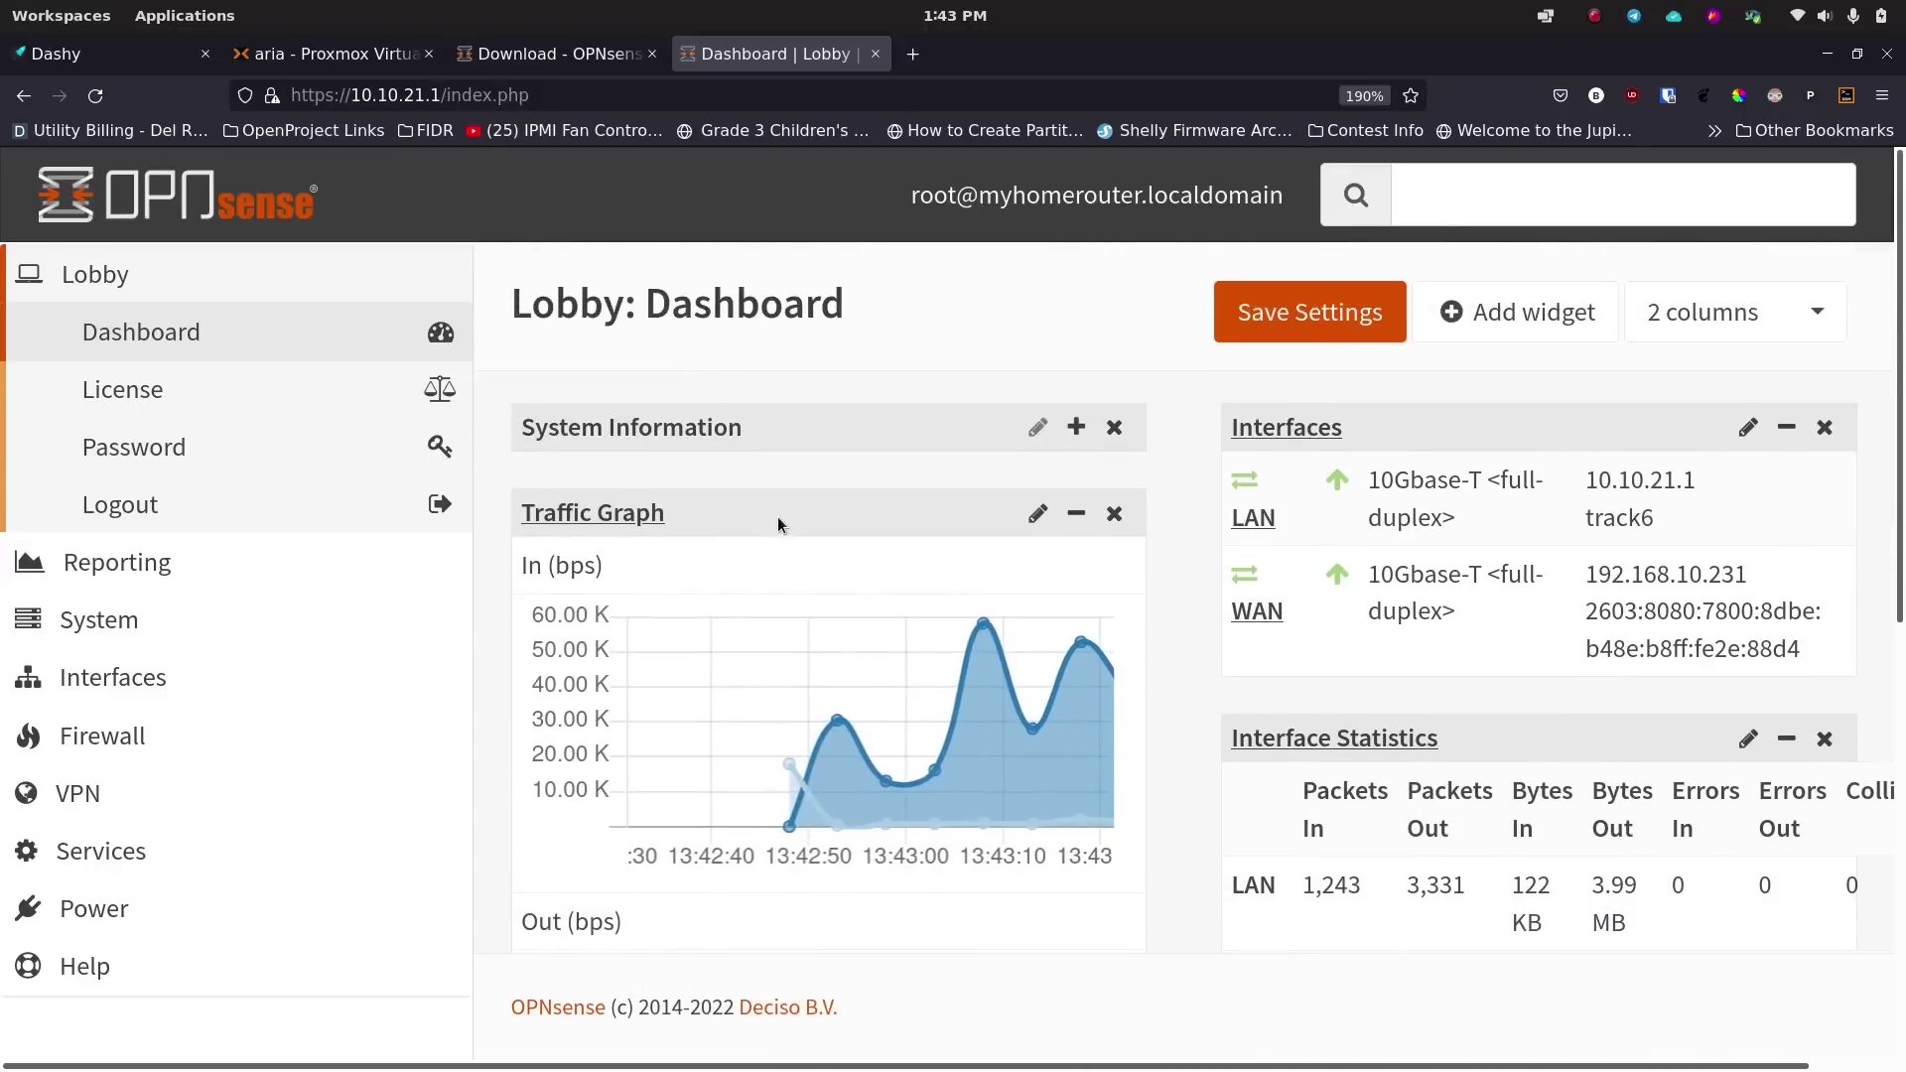
left_click_drag(782, 514, 779, 437)
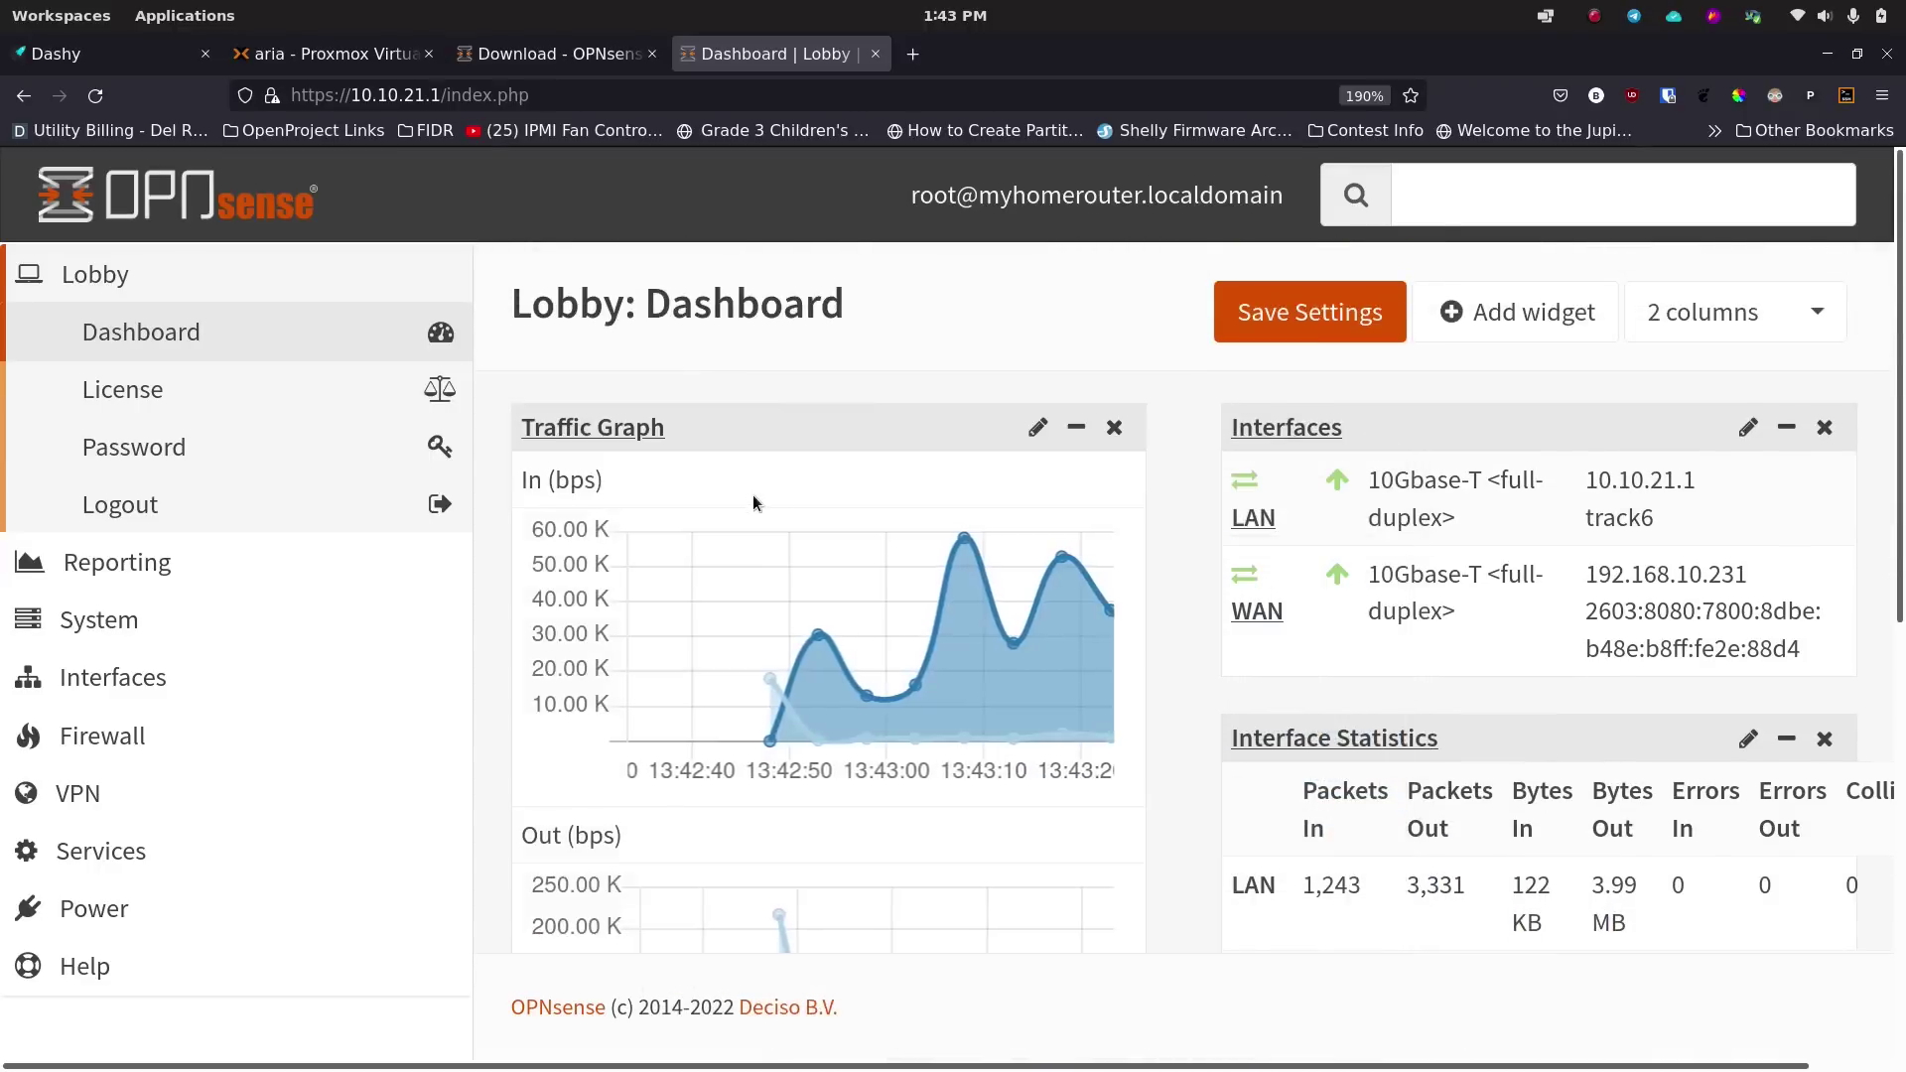
scroll(754, 496, "down", 6)
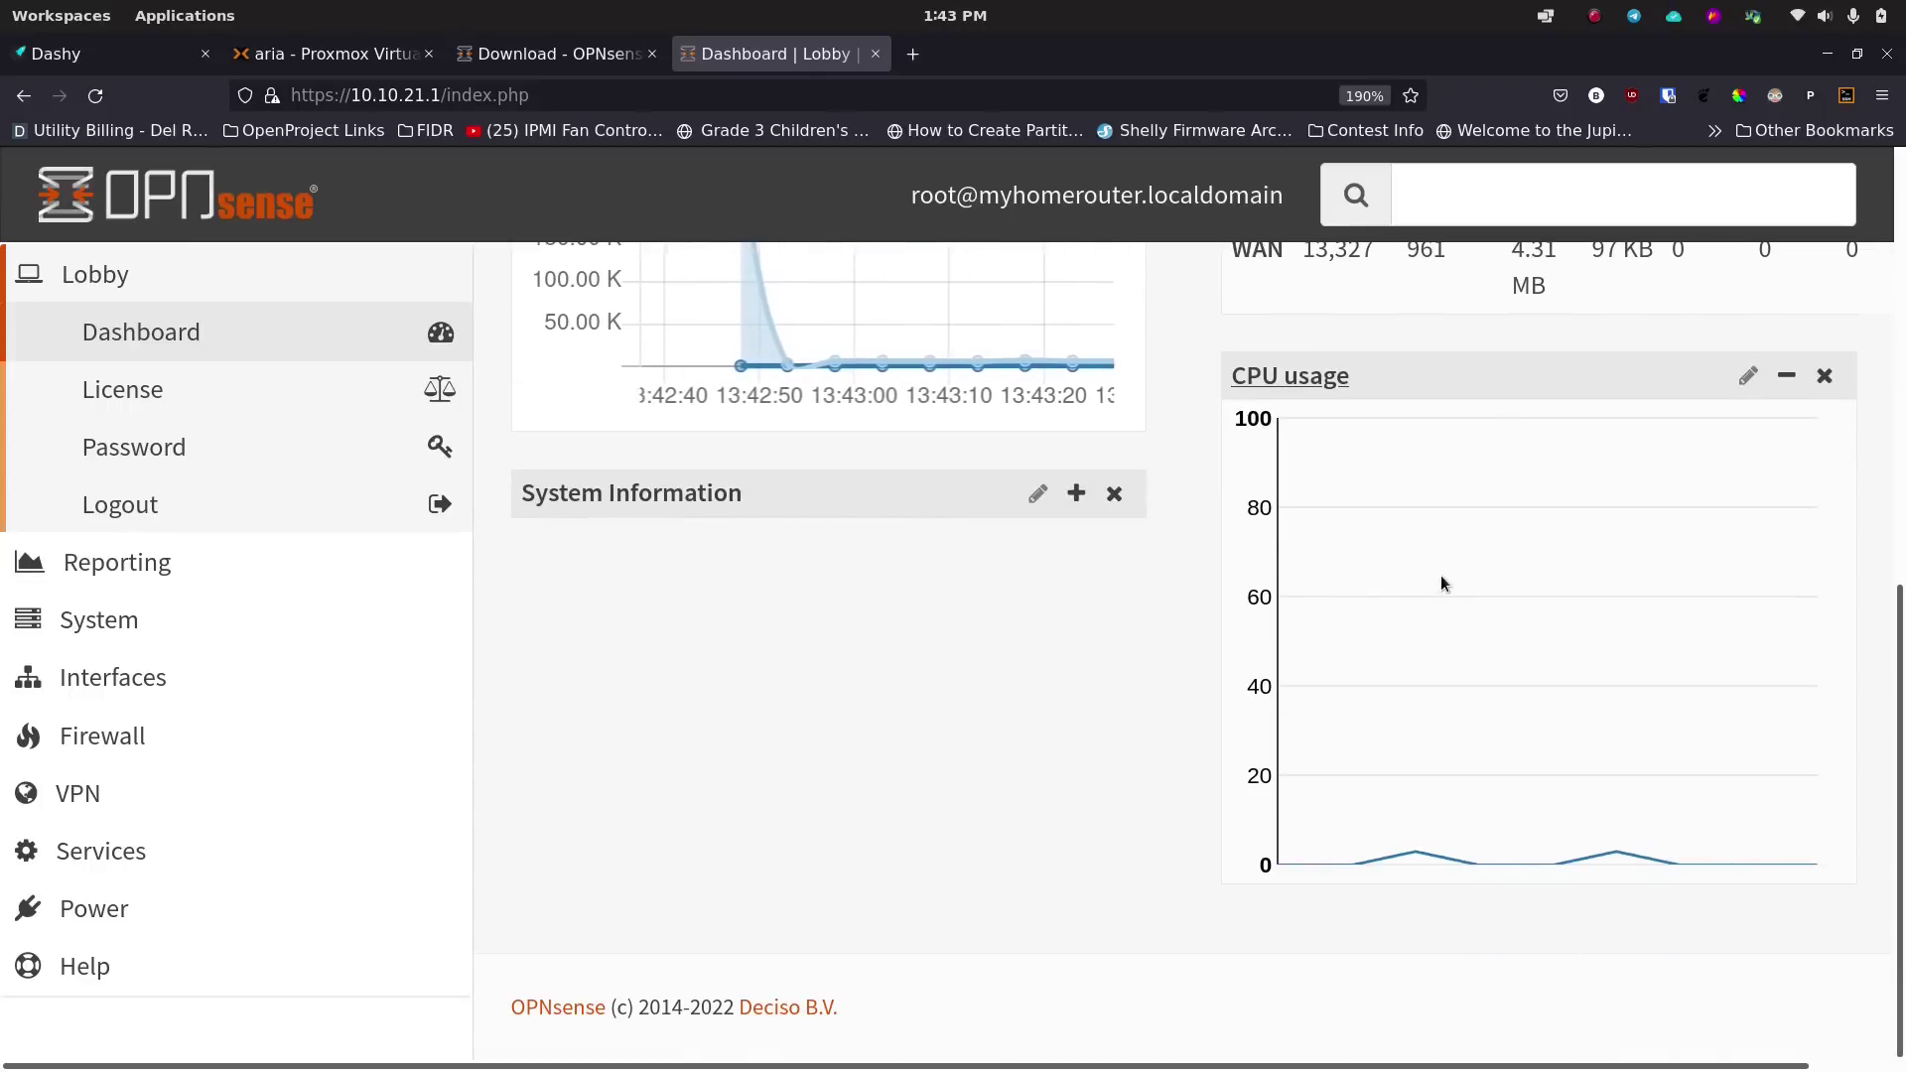
scroll(1450, 578, "up", 4)
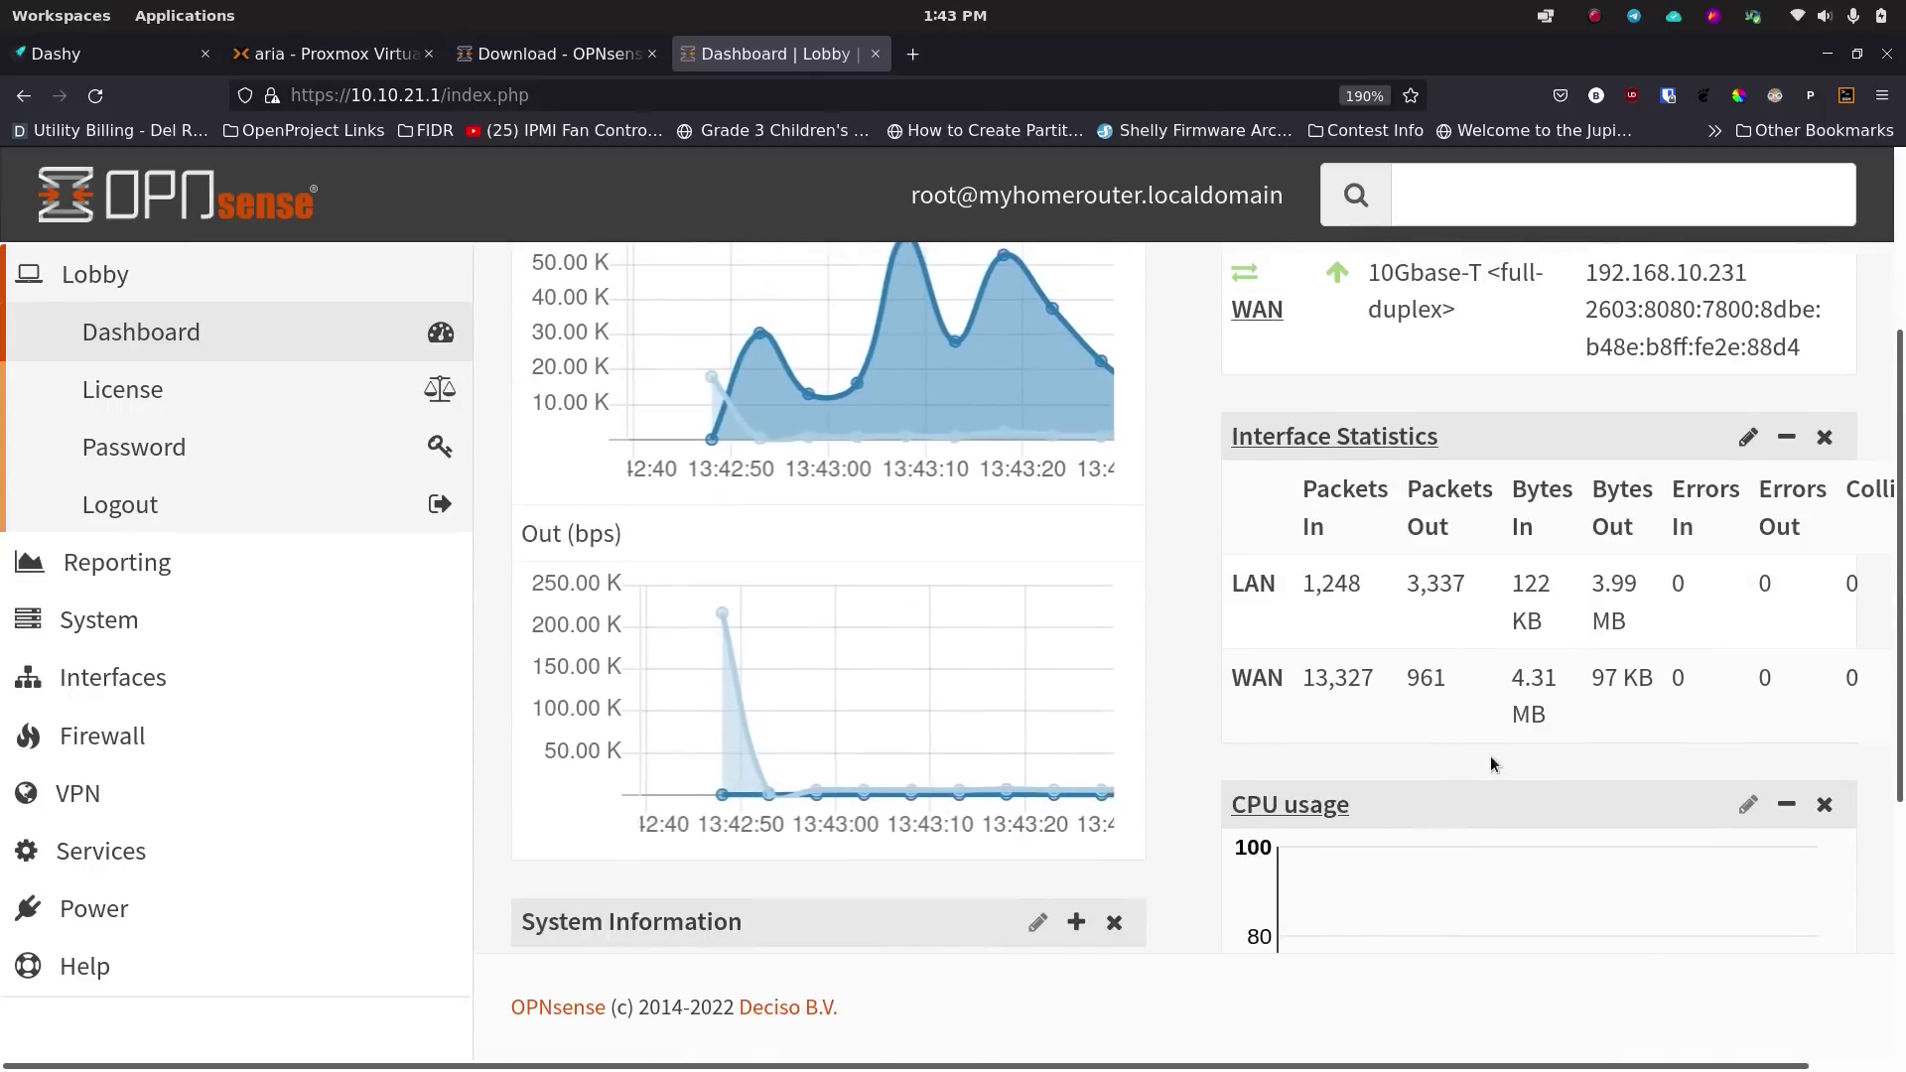
Expand the System Information widget, check the whole dashboard layout, and save the dashboard settings.
scroll(1466, 570, "up", 3)
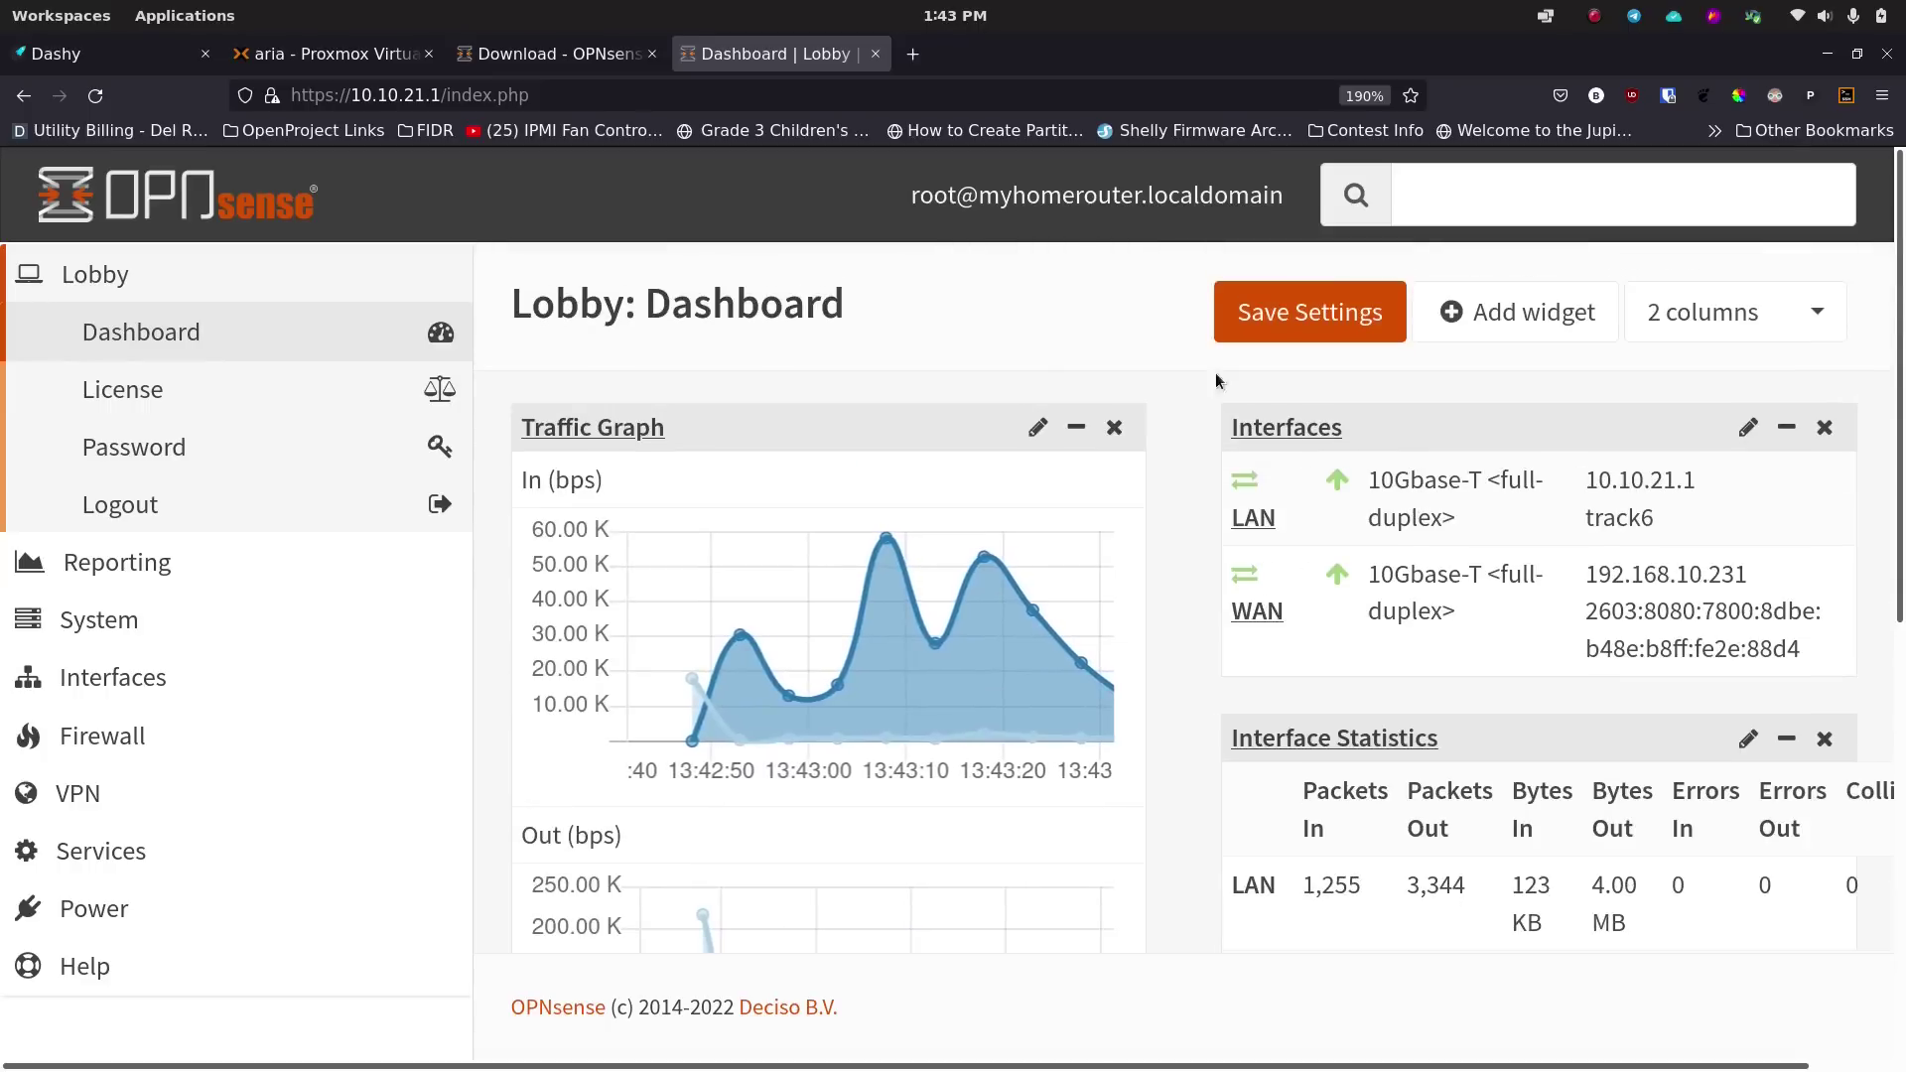
key("ctrl+minus")
key("ctrl+minus")
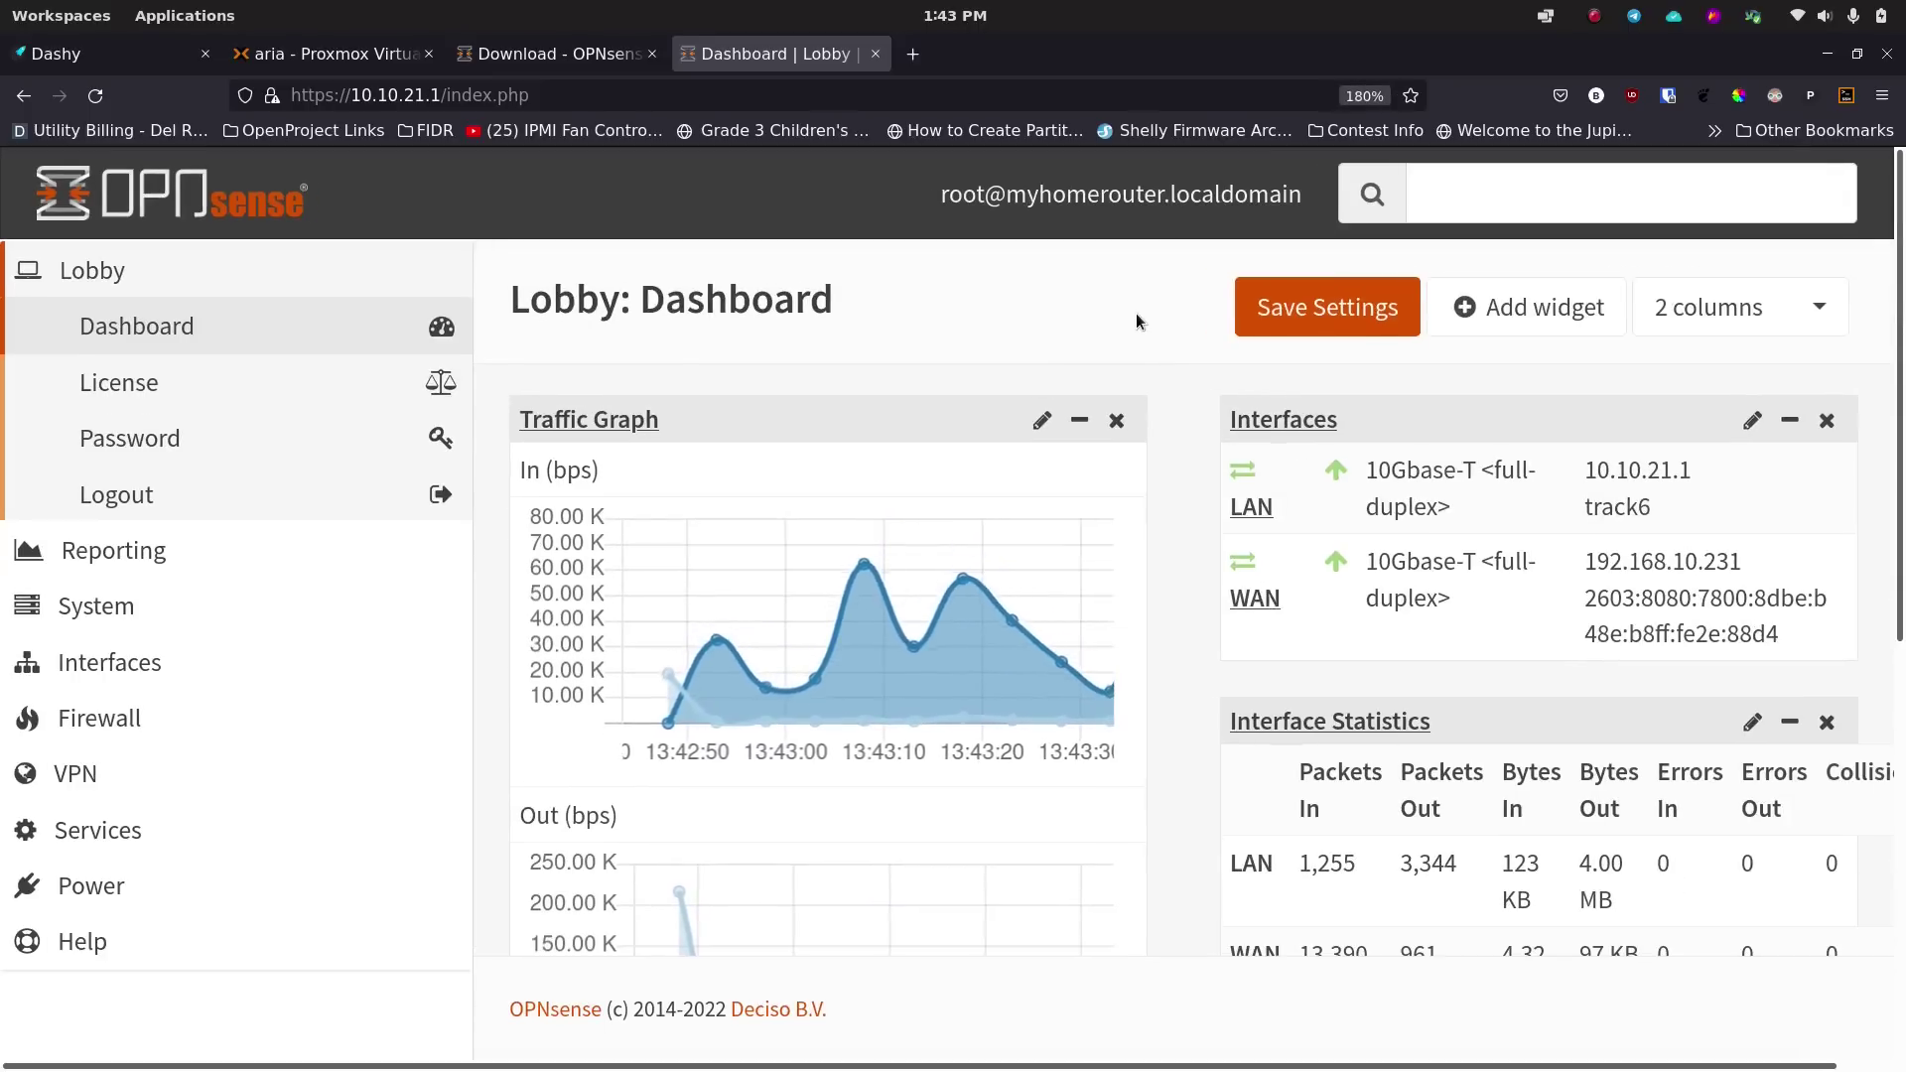
key("ctrl+minus")
key("ctrl+minus")
key("ctrl+minus")
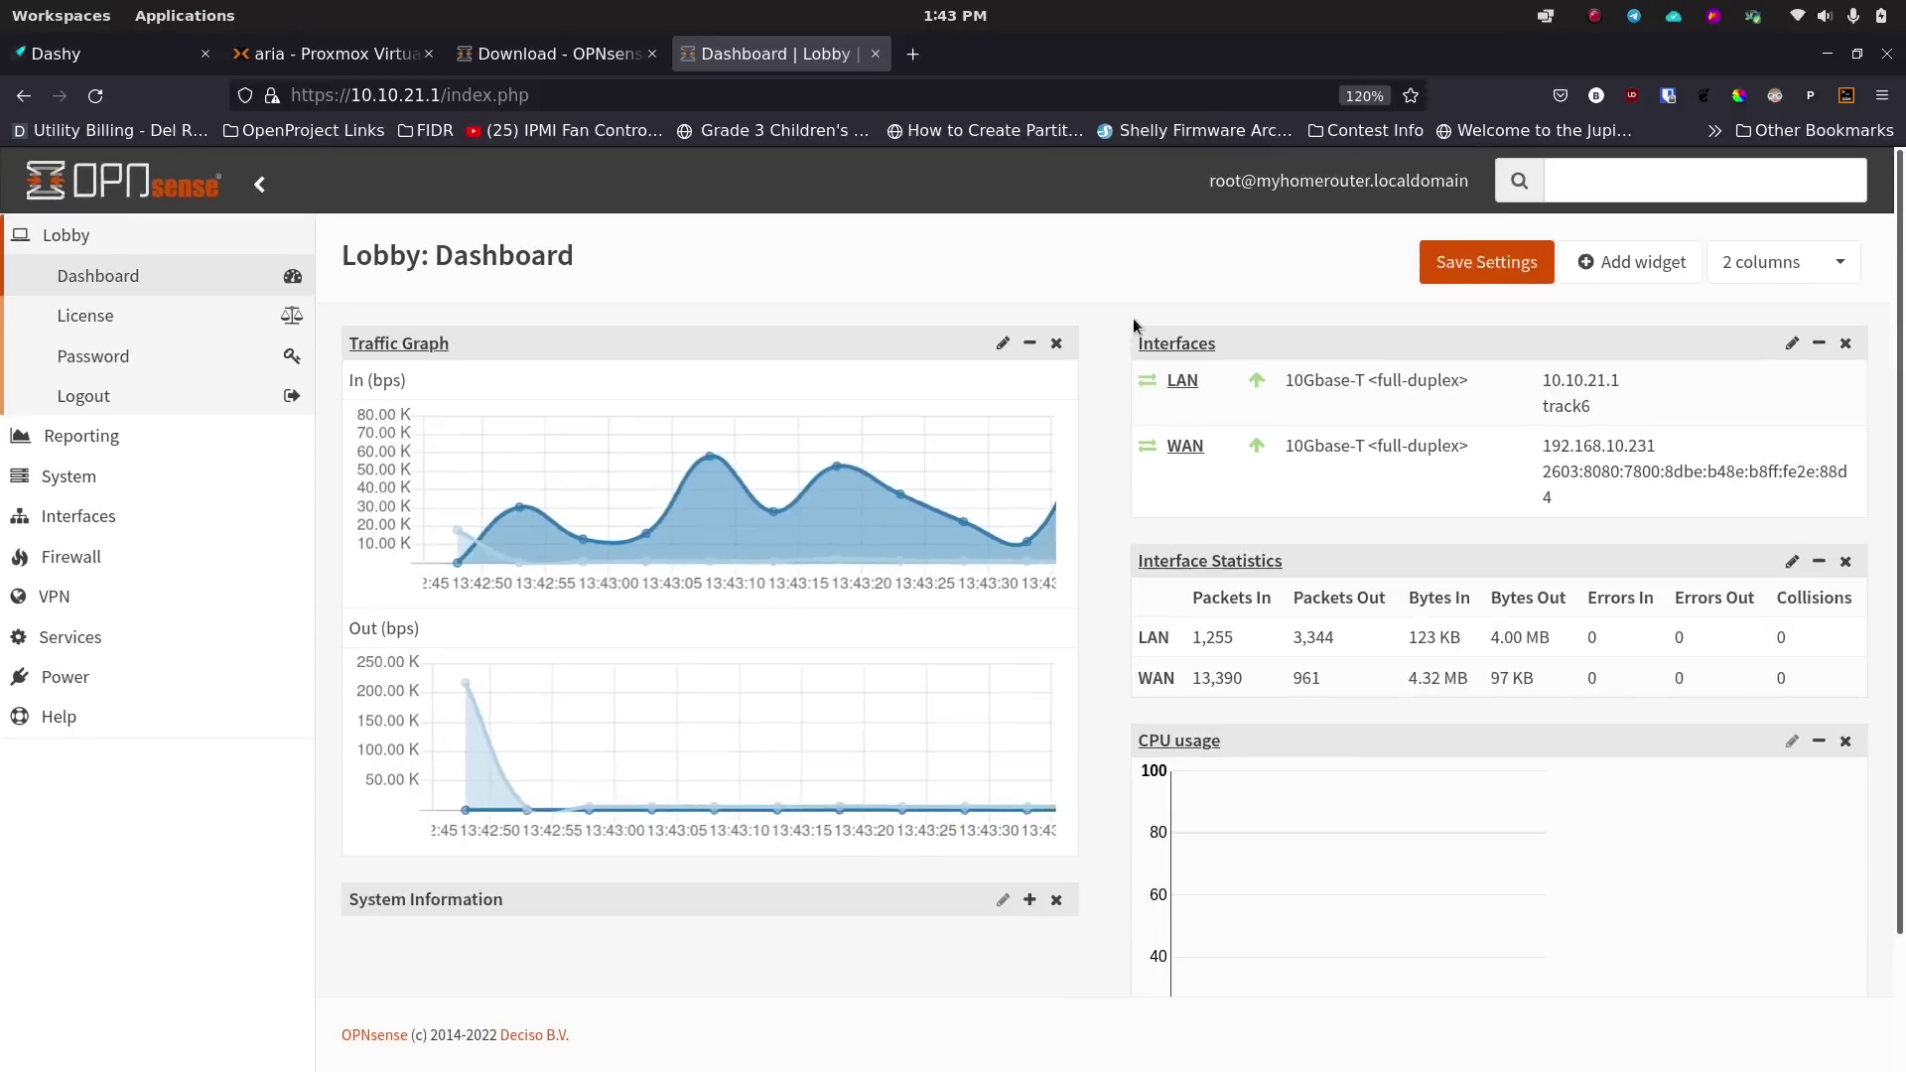
key("ctrl+minus")
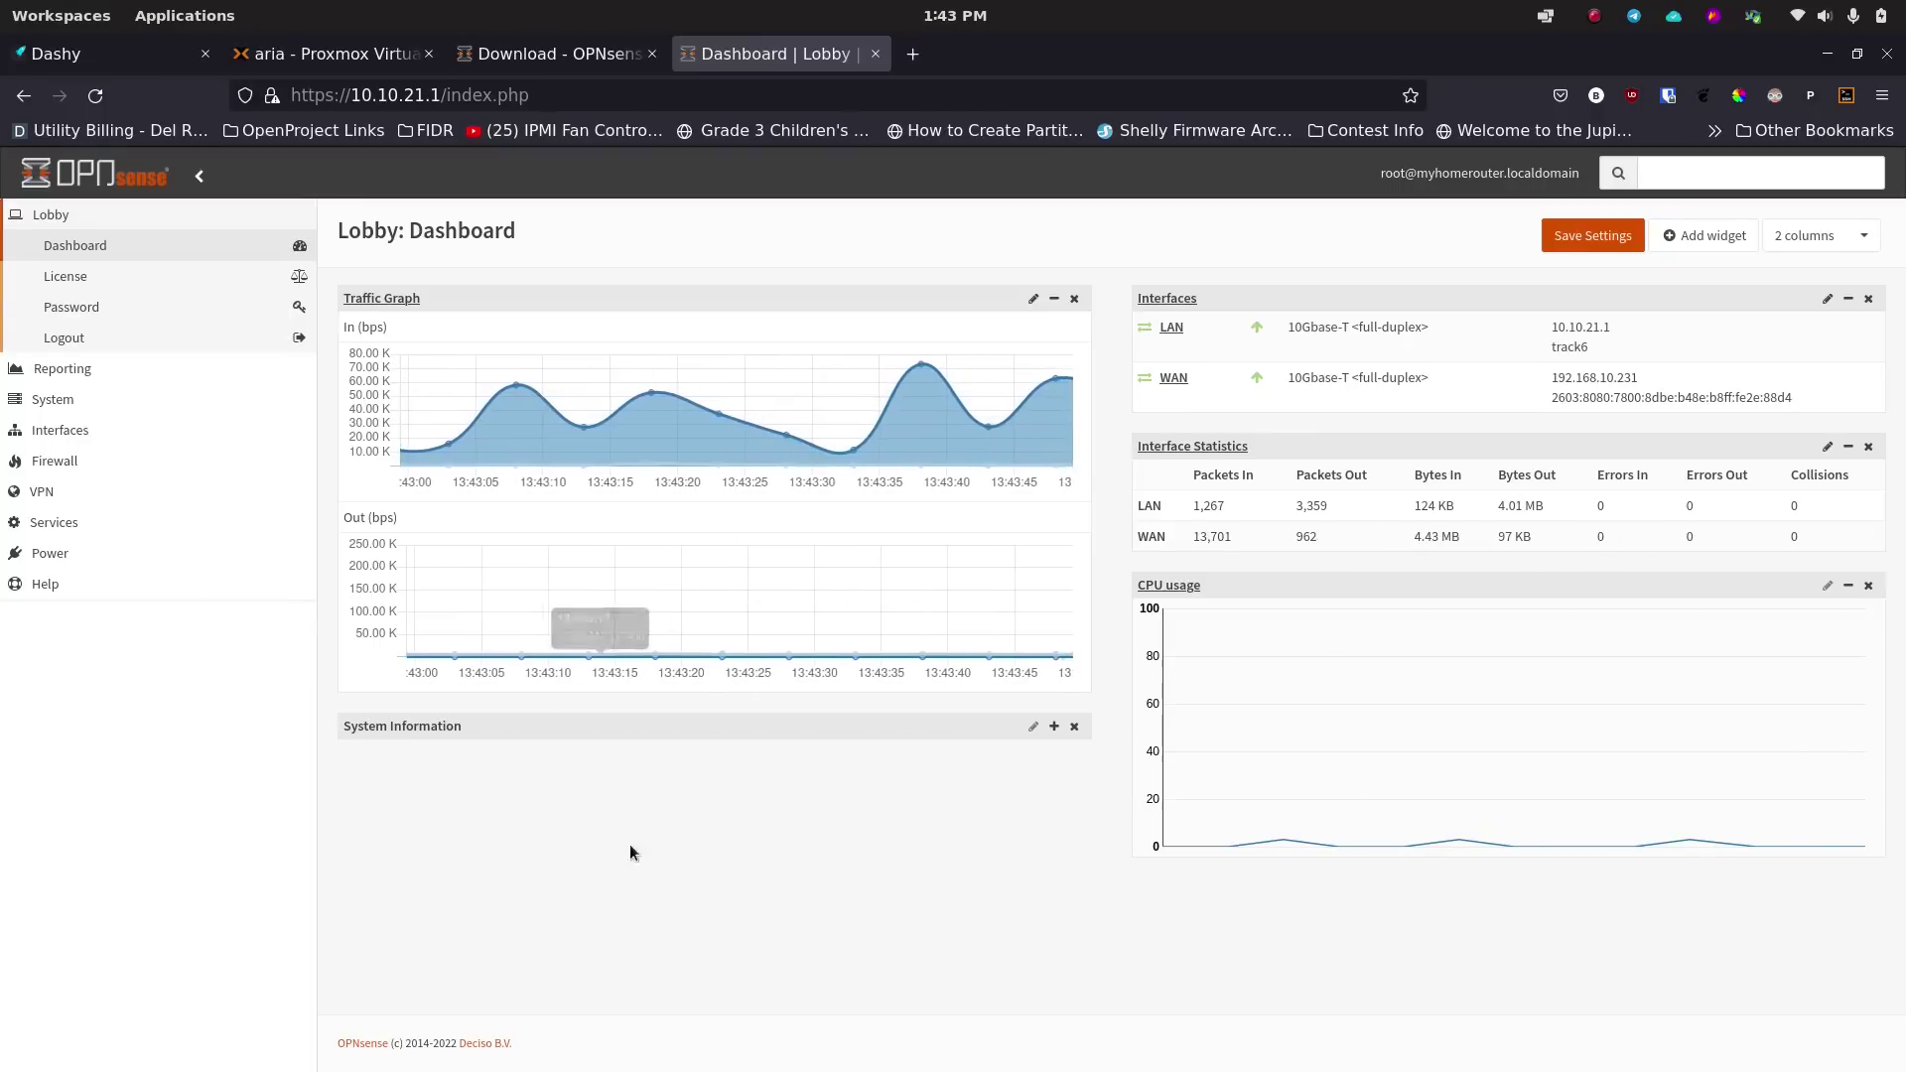
left_click(1055, 731)
scroll(863, 826, "down", 3)
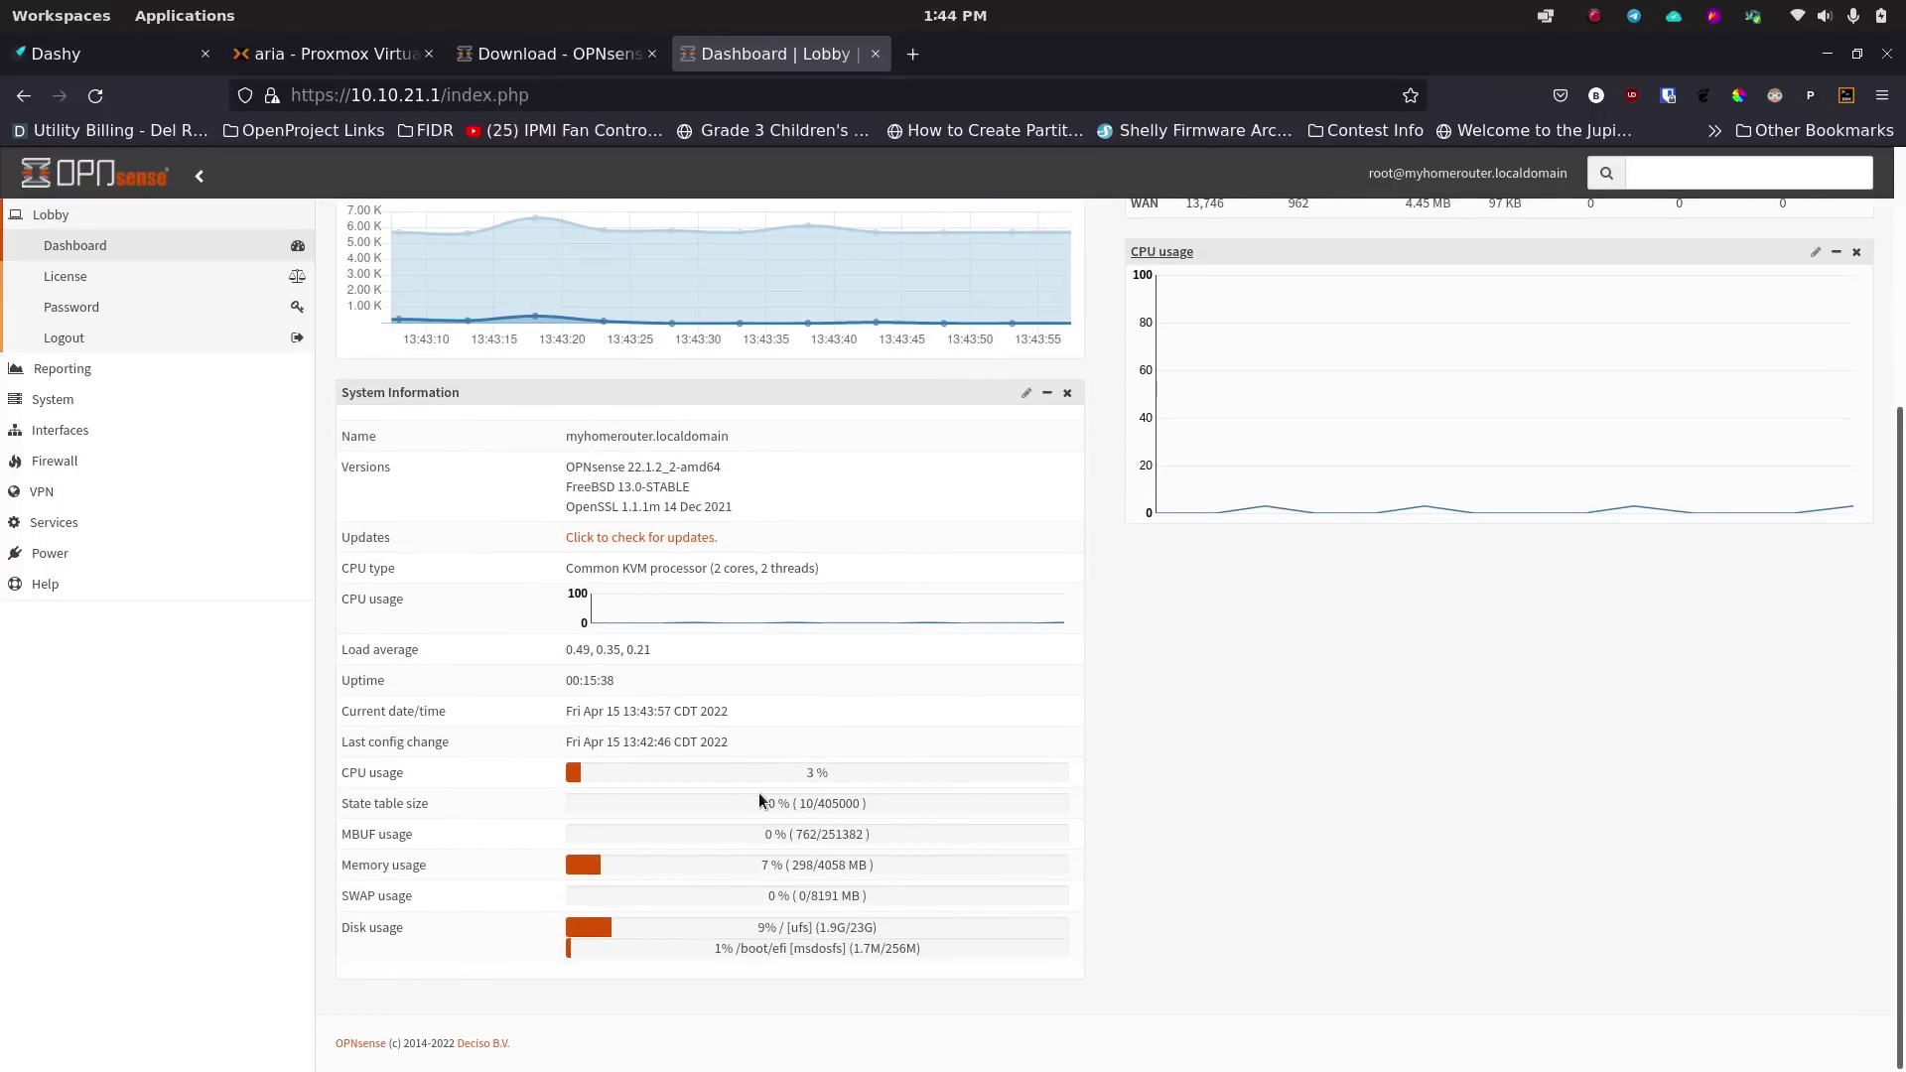
scroll(851, 758, "up", 3)
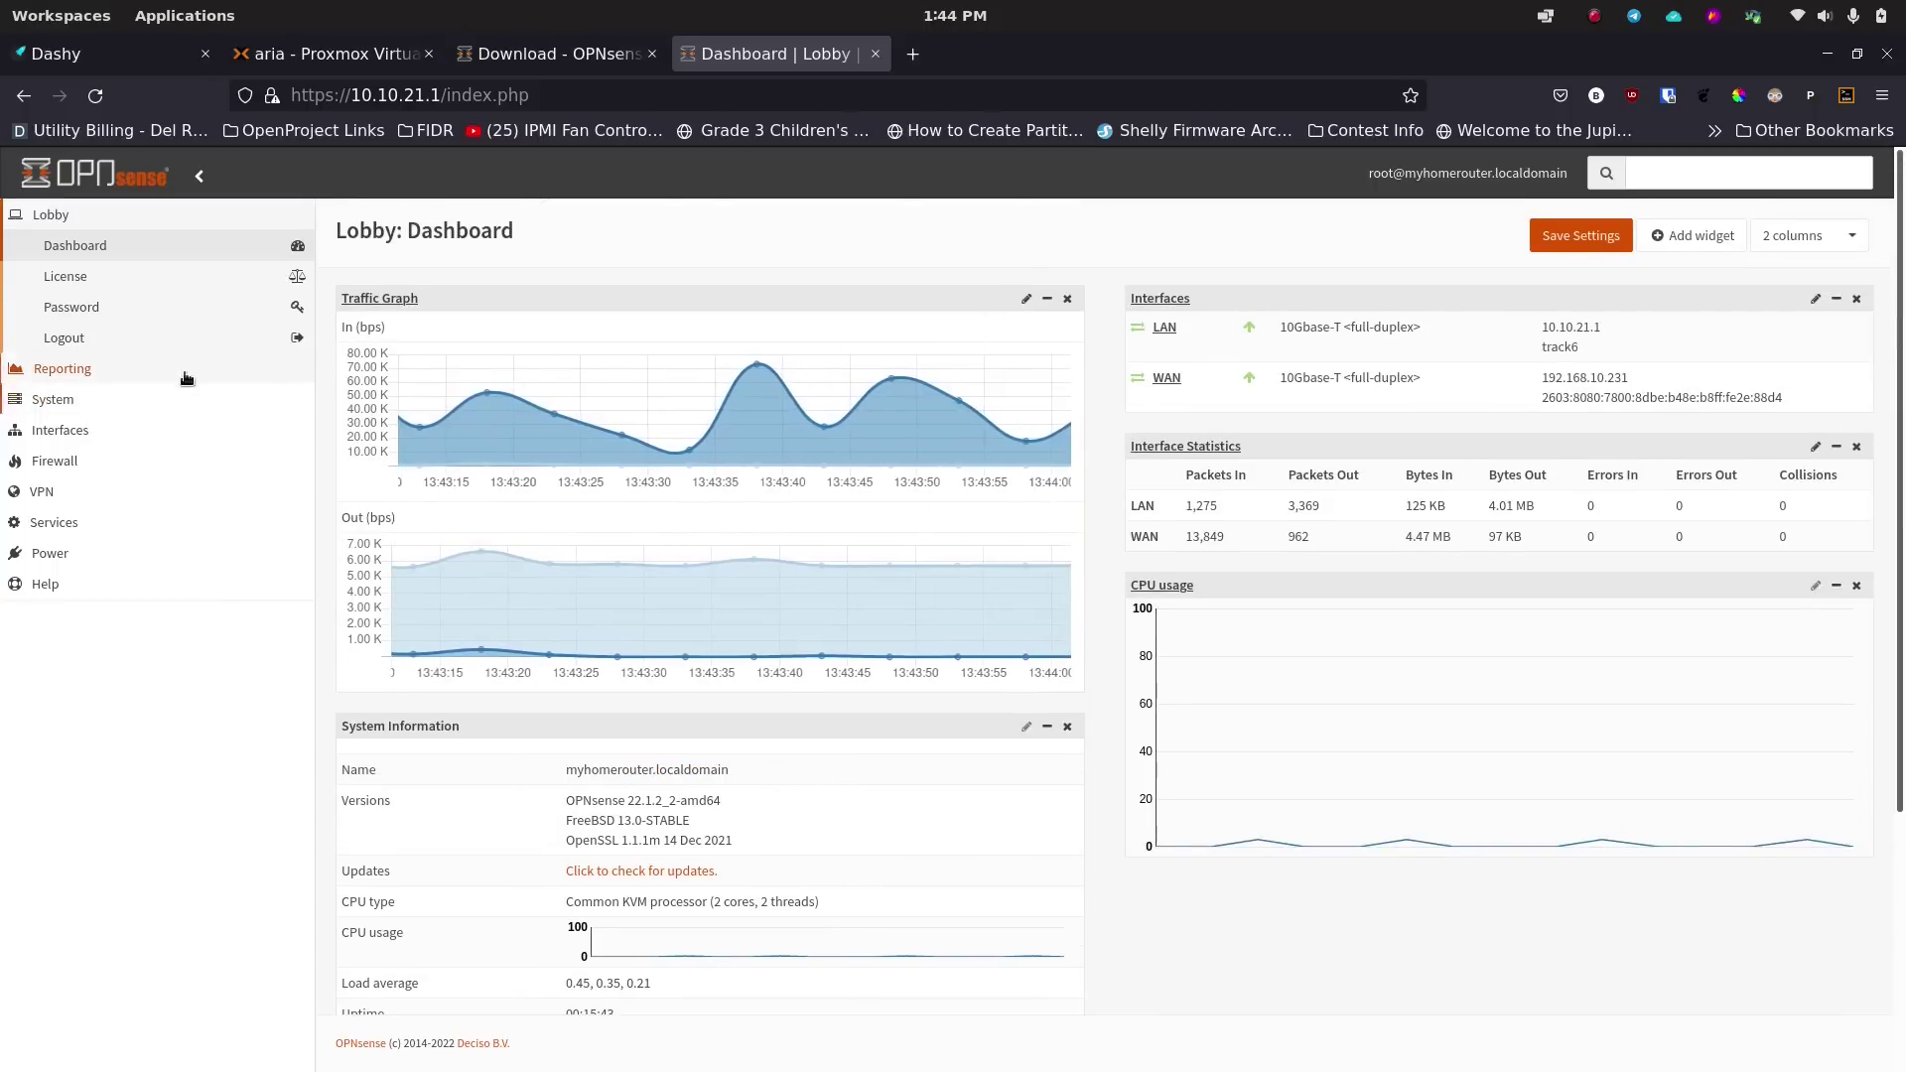
left_click(1581, 235)
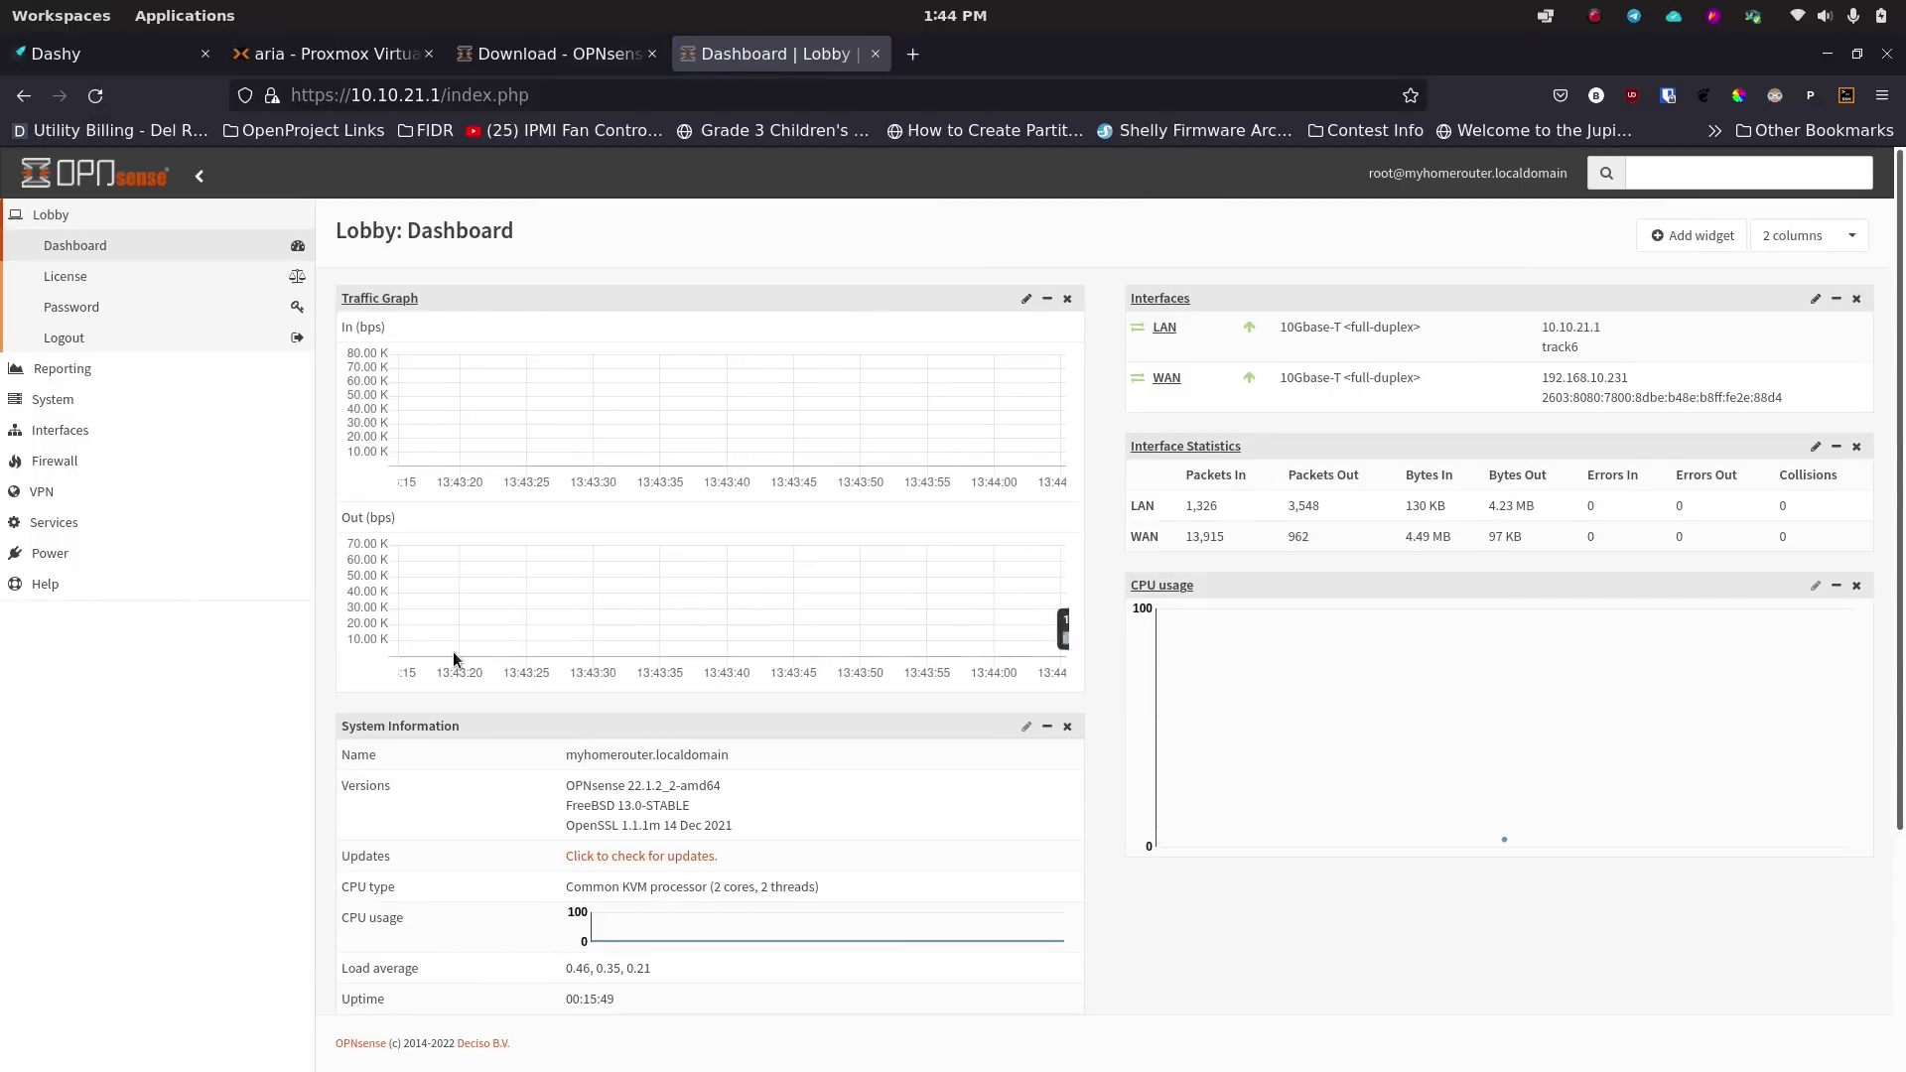
Open the Administration page of the system settings.
key("ctrl+plus")
key("ctrl+plus")
key("ctrl+plus")
key("ctrl+plus")
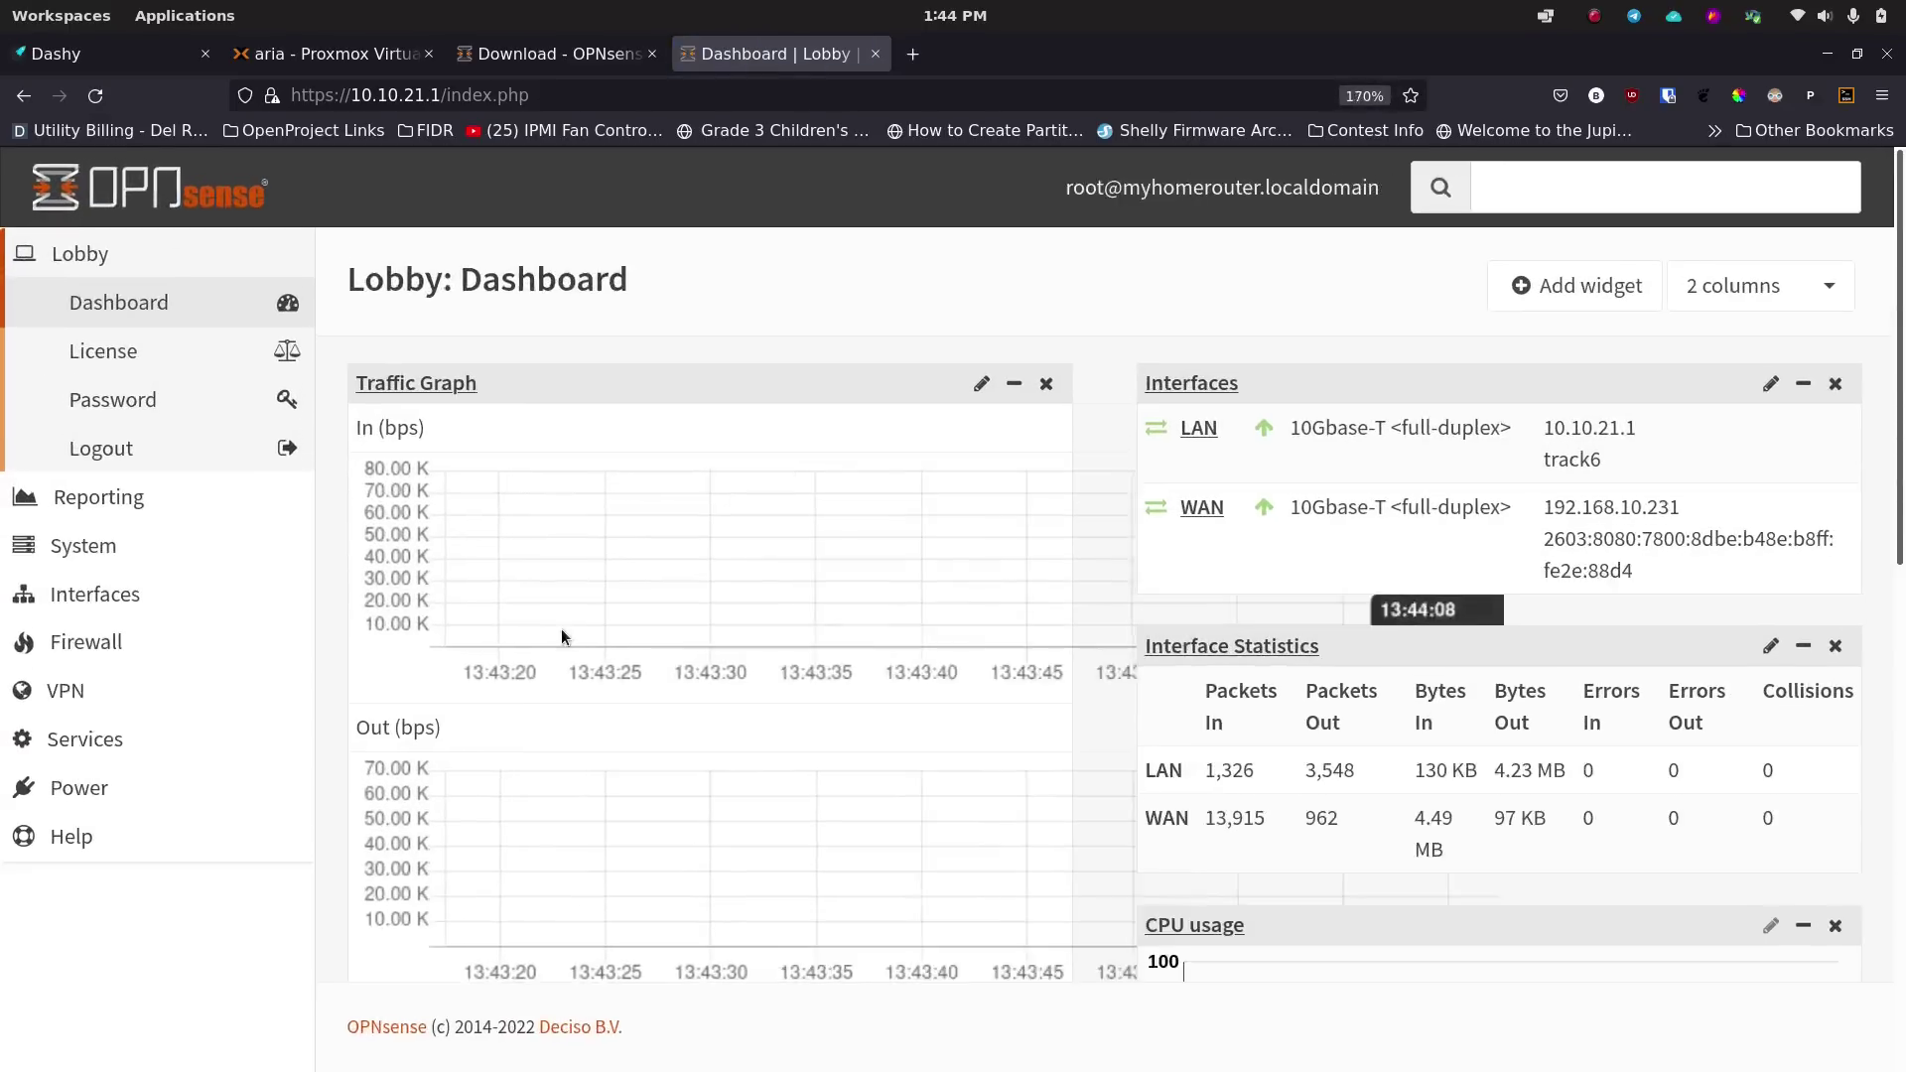
key("ctrl+plus")
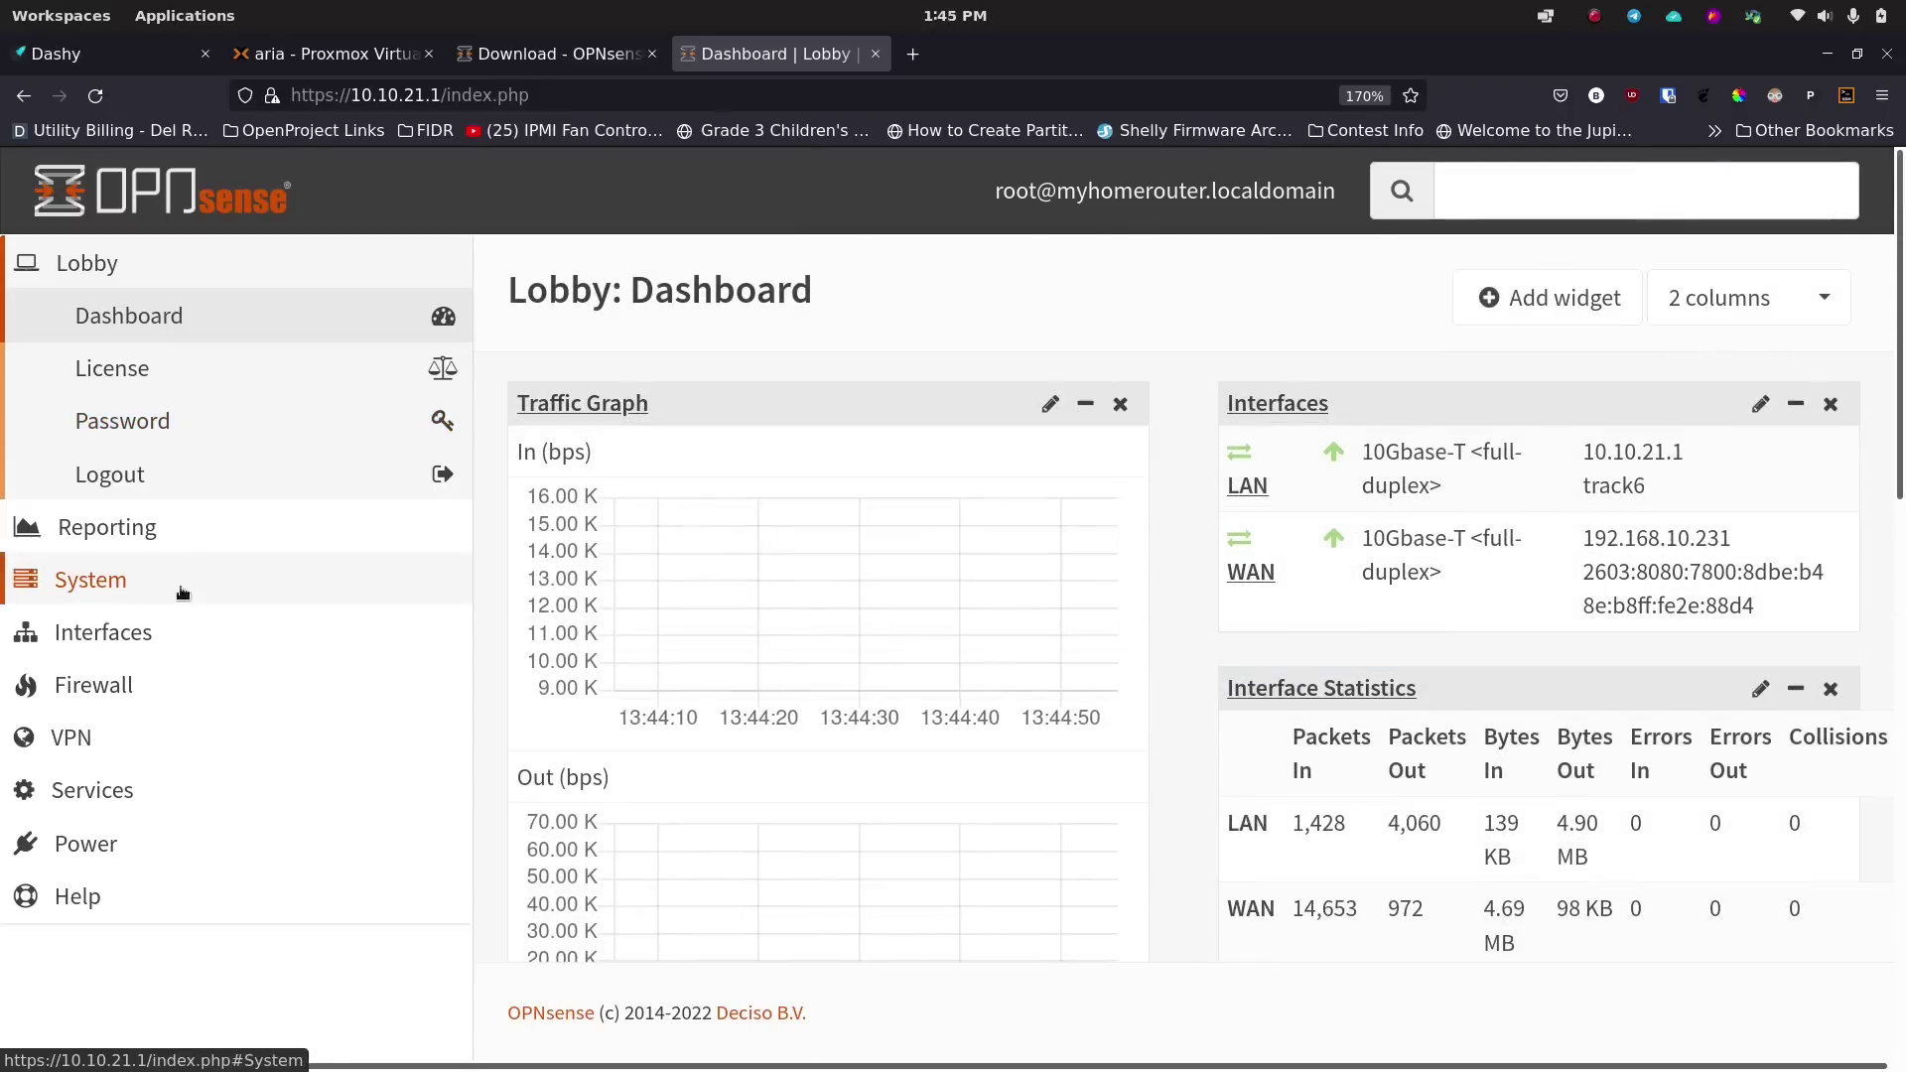
left_click(113, 589)
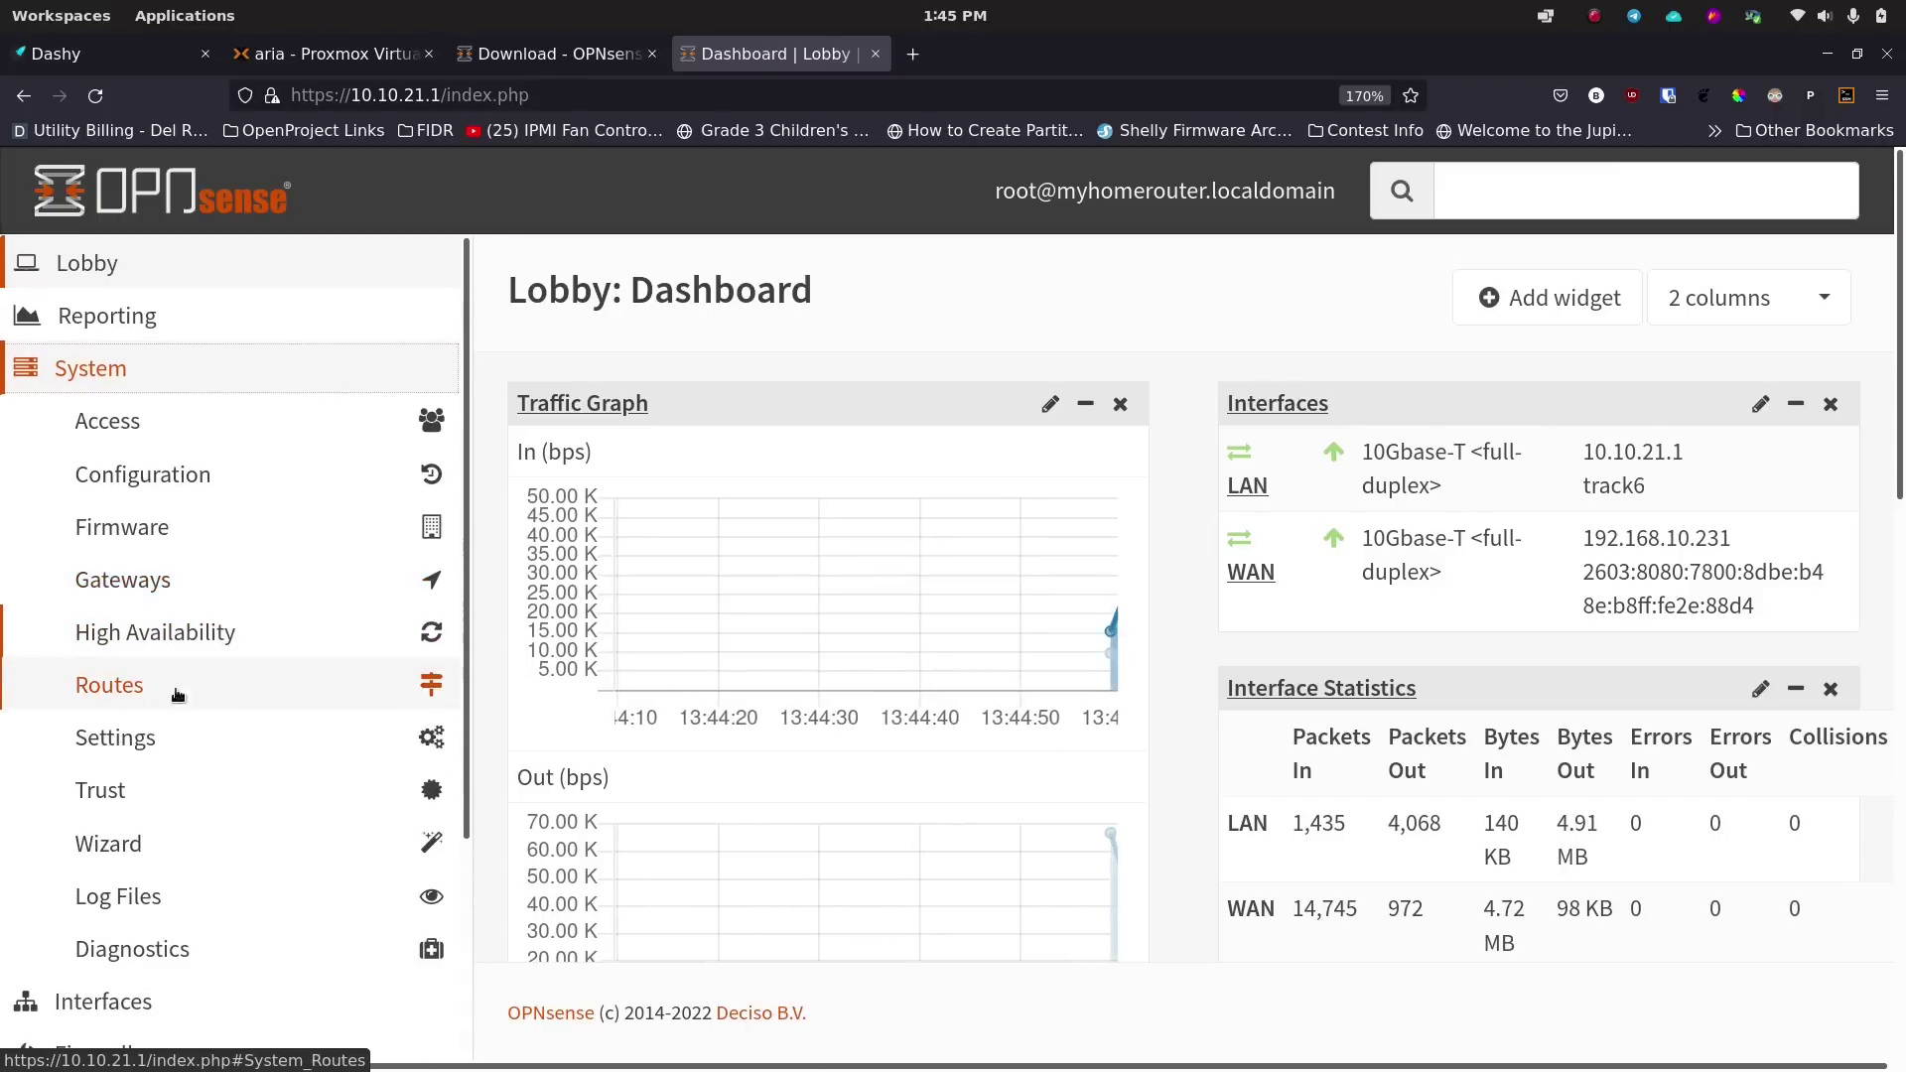
left_click(191, 749)
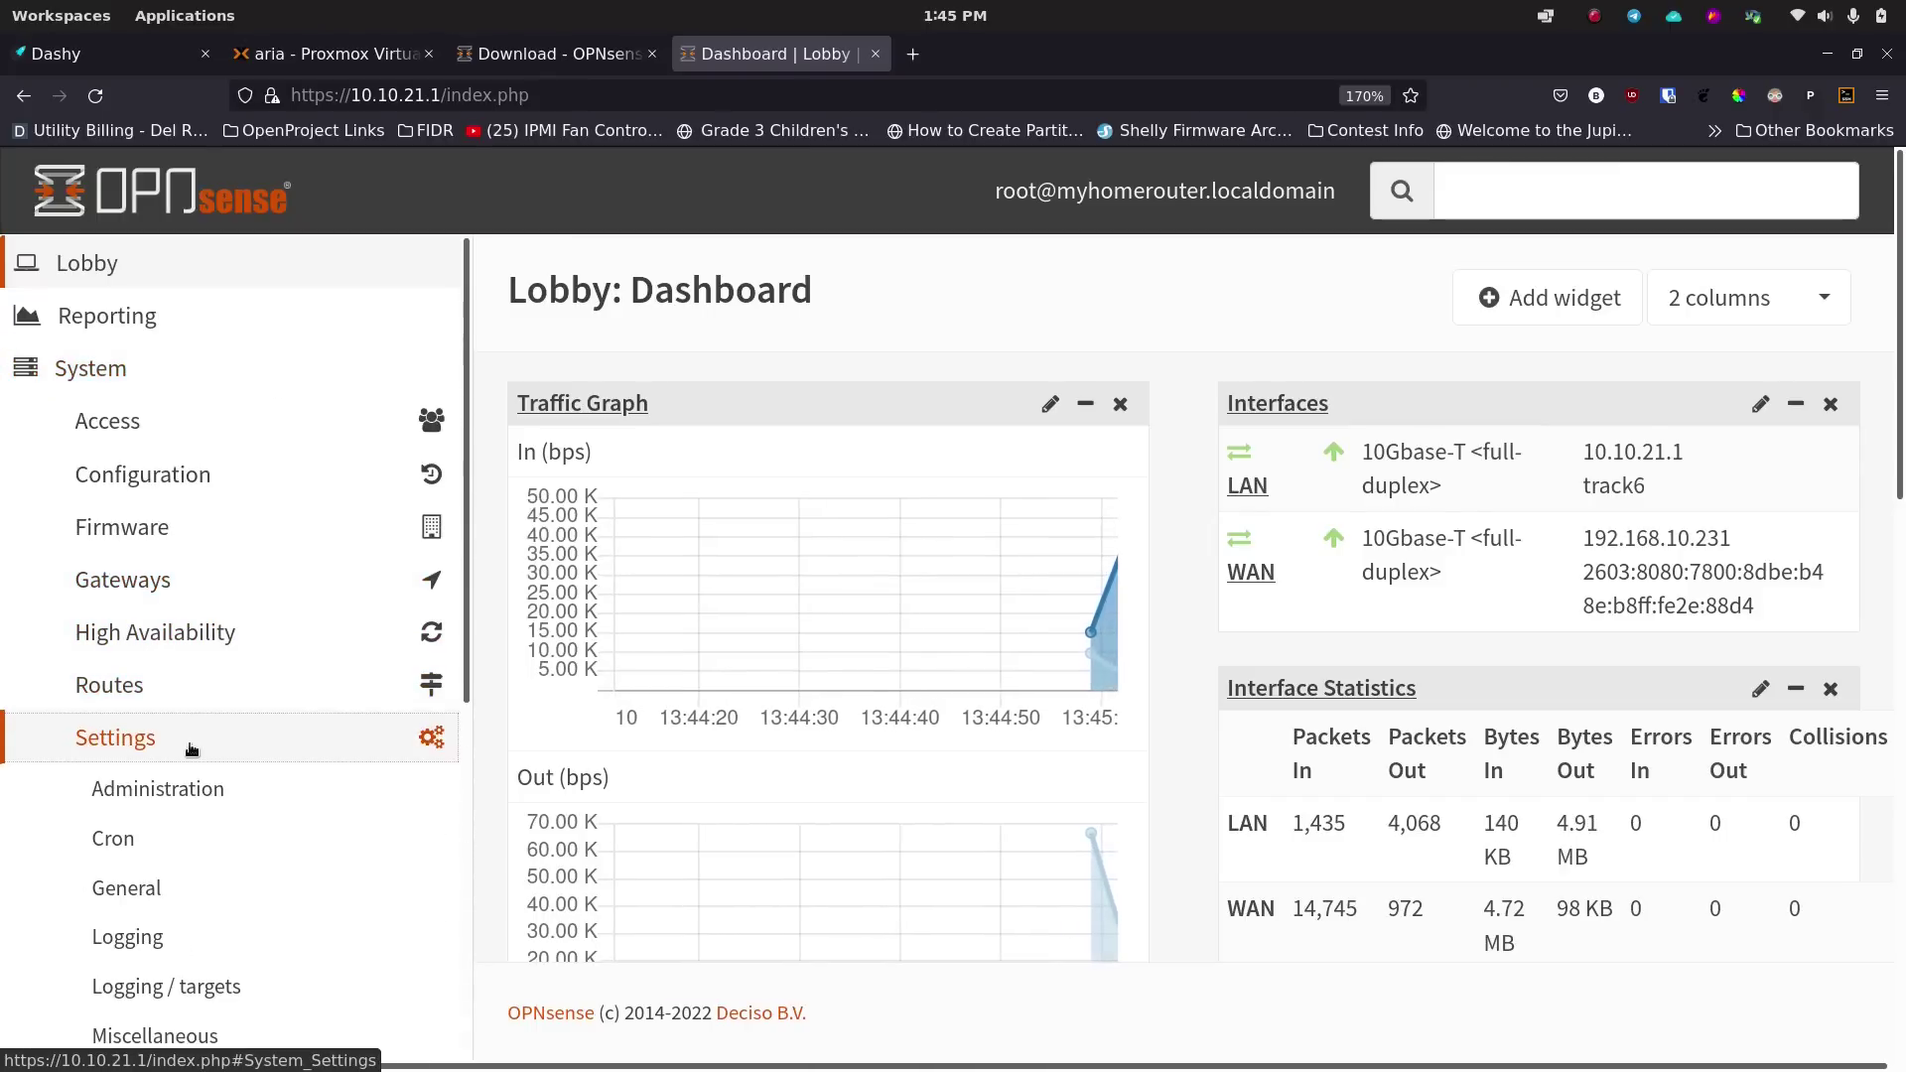
left_click(227, 792)
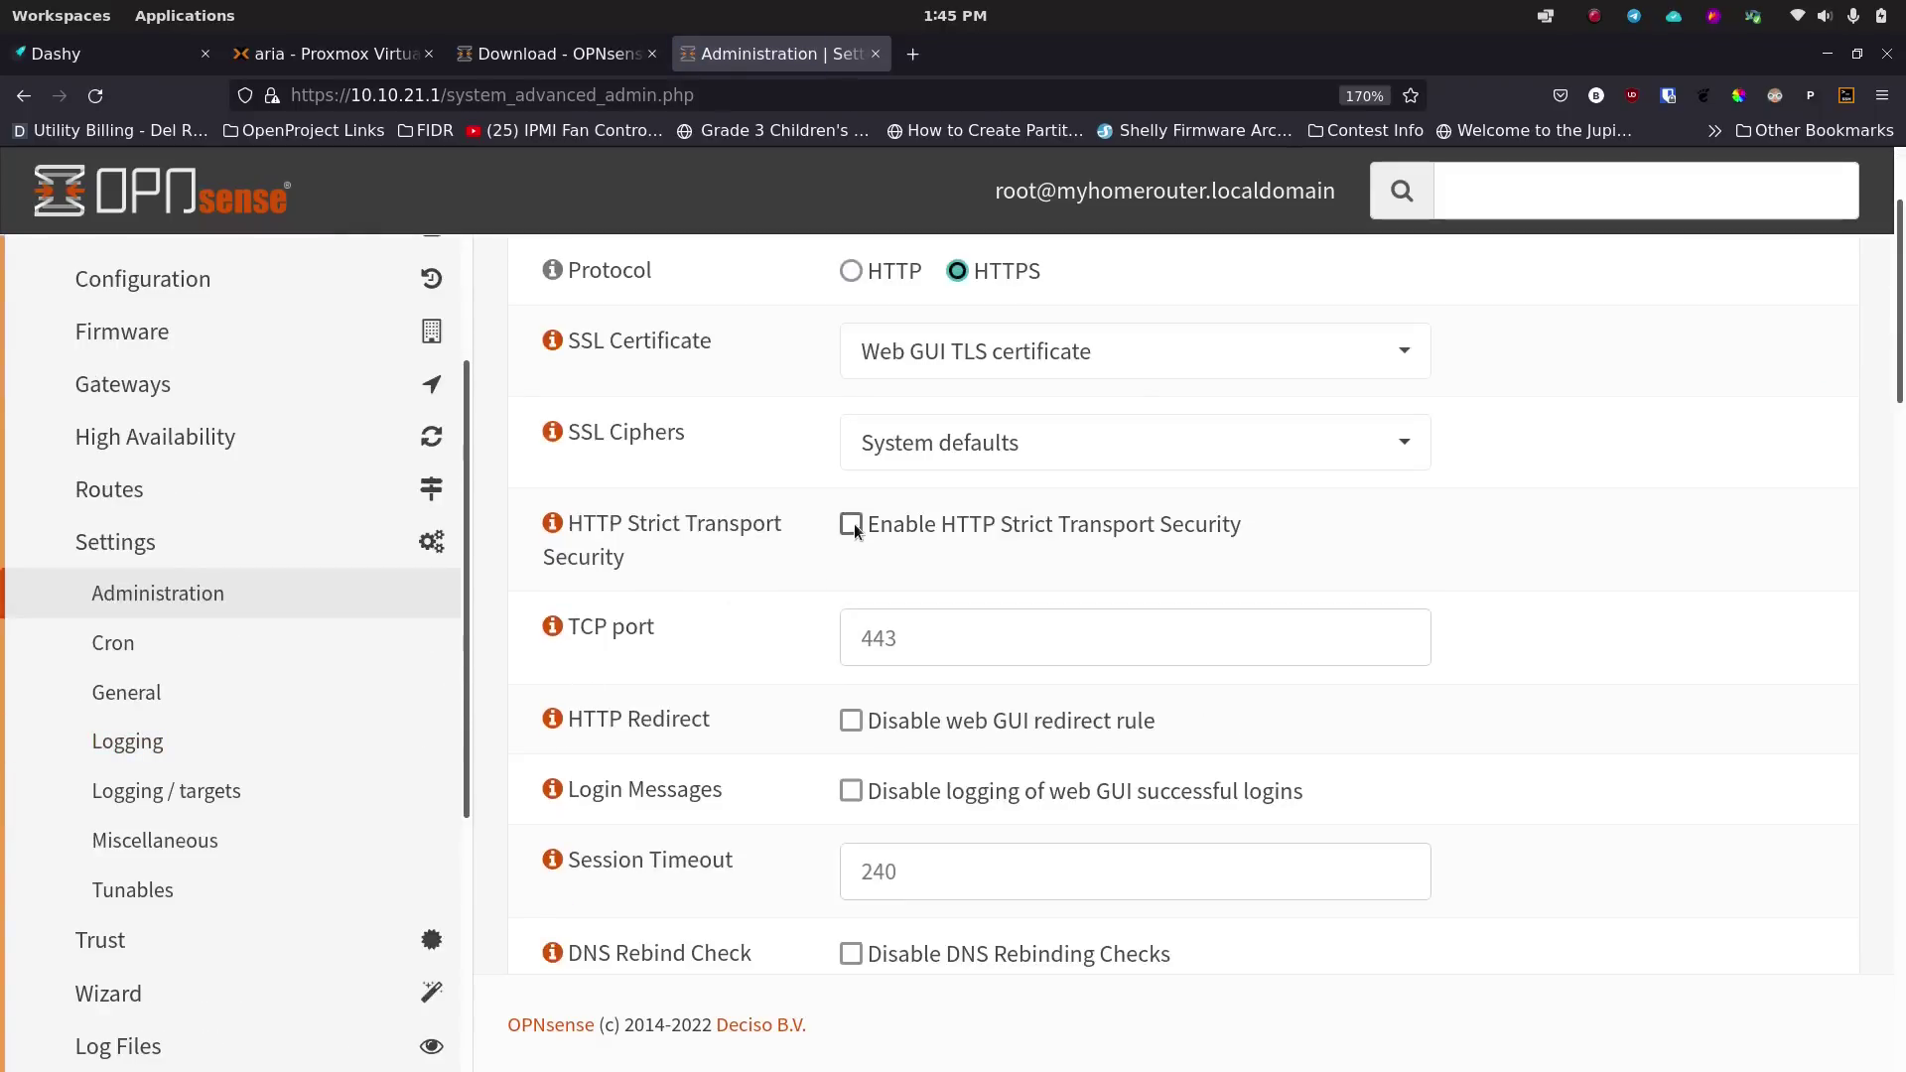
Look over the Web GUI options and enter 440 as the web GUI's TCP port.
scroll(766, 647, "up", 3)
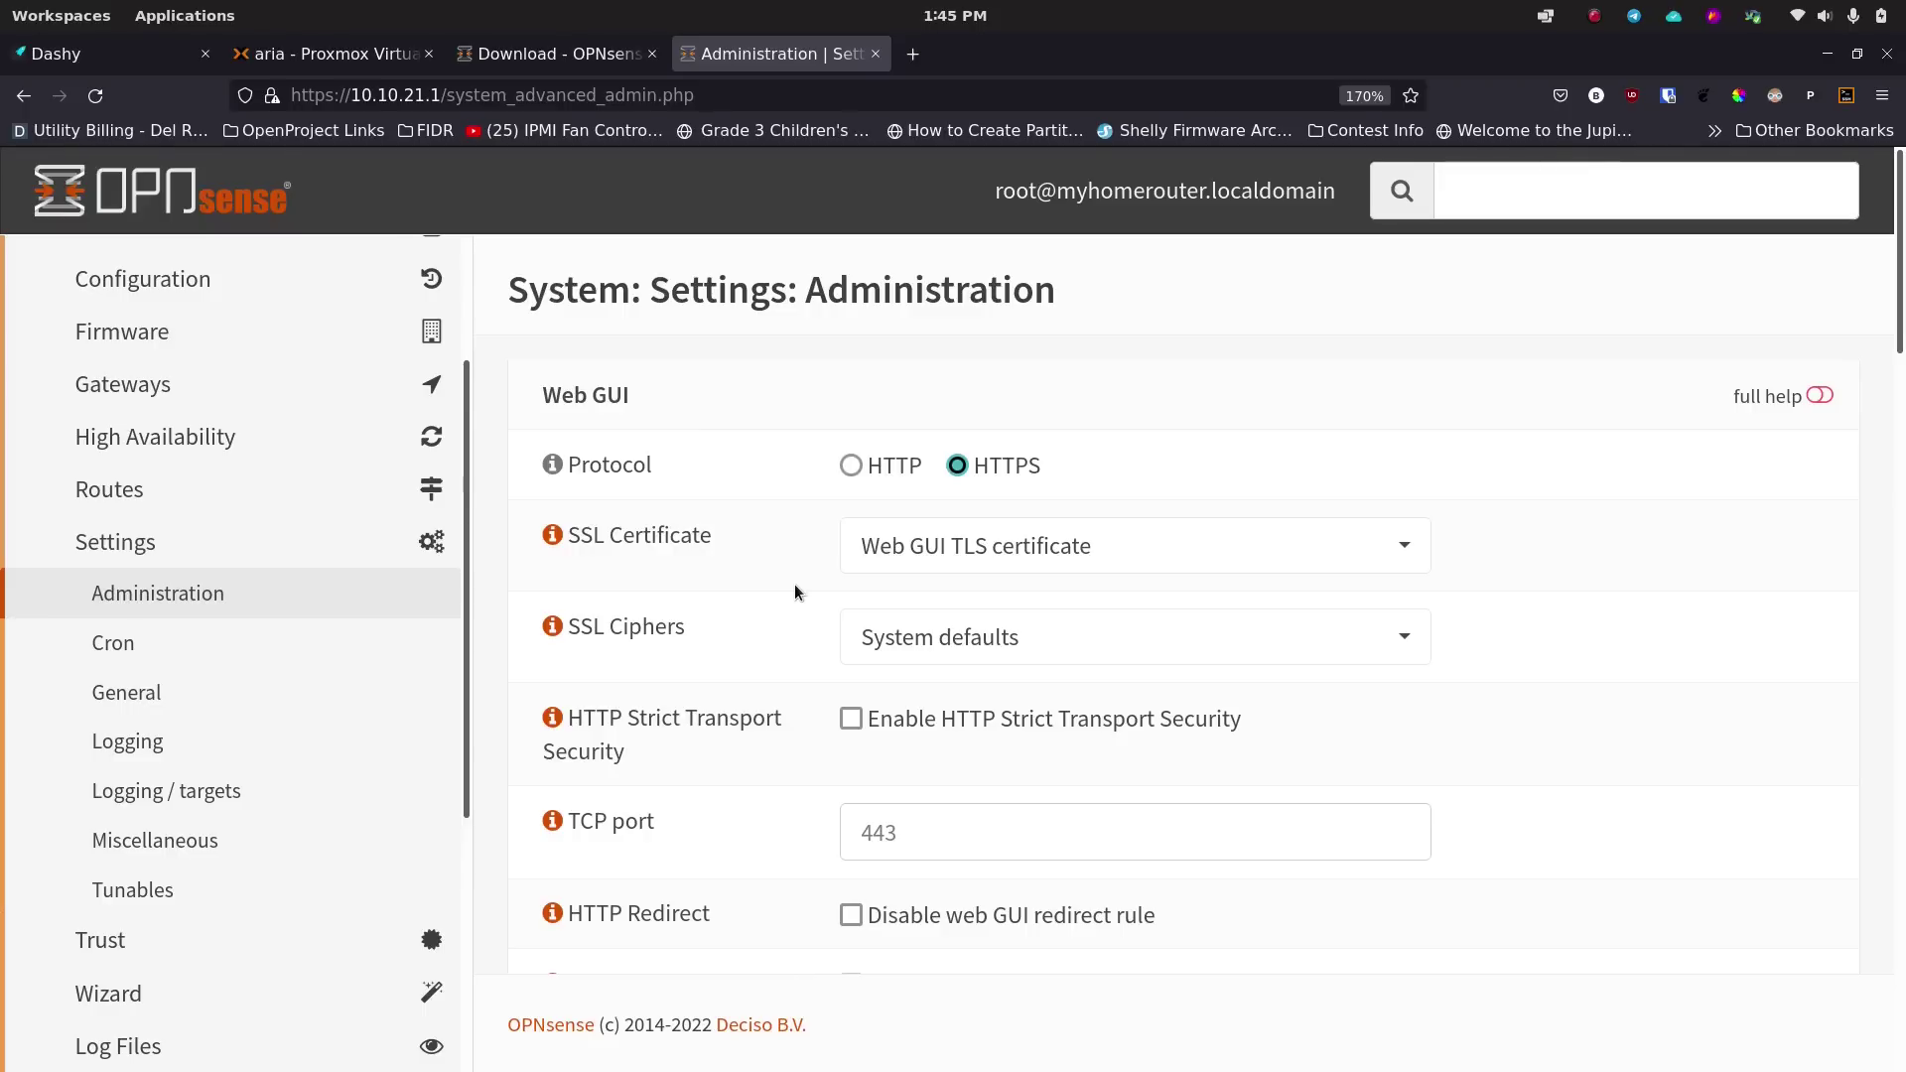
scroll(788, 583, "down", 2)
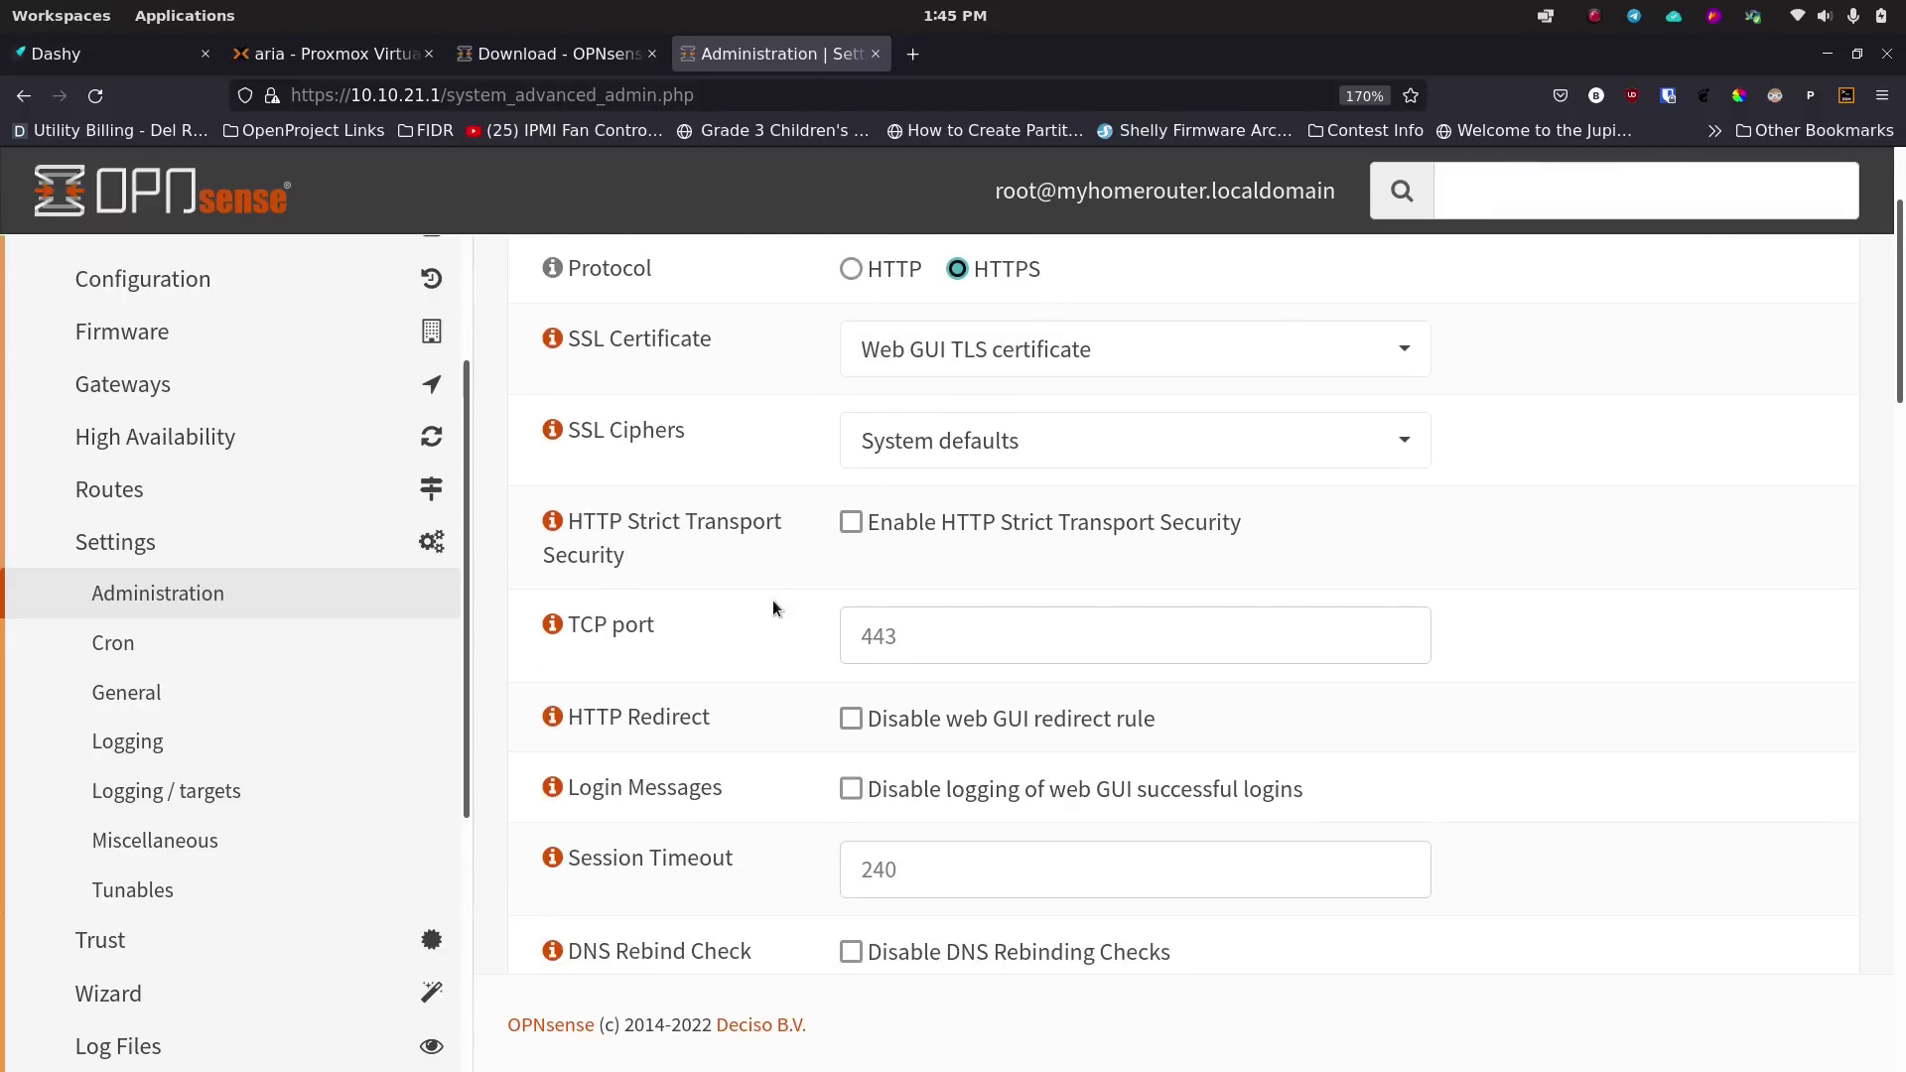
scroll(768, 600, "down", 2)
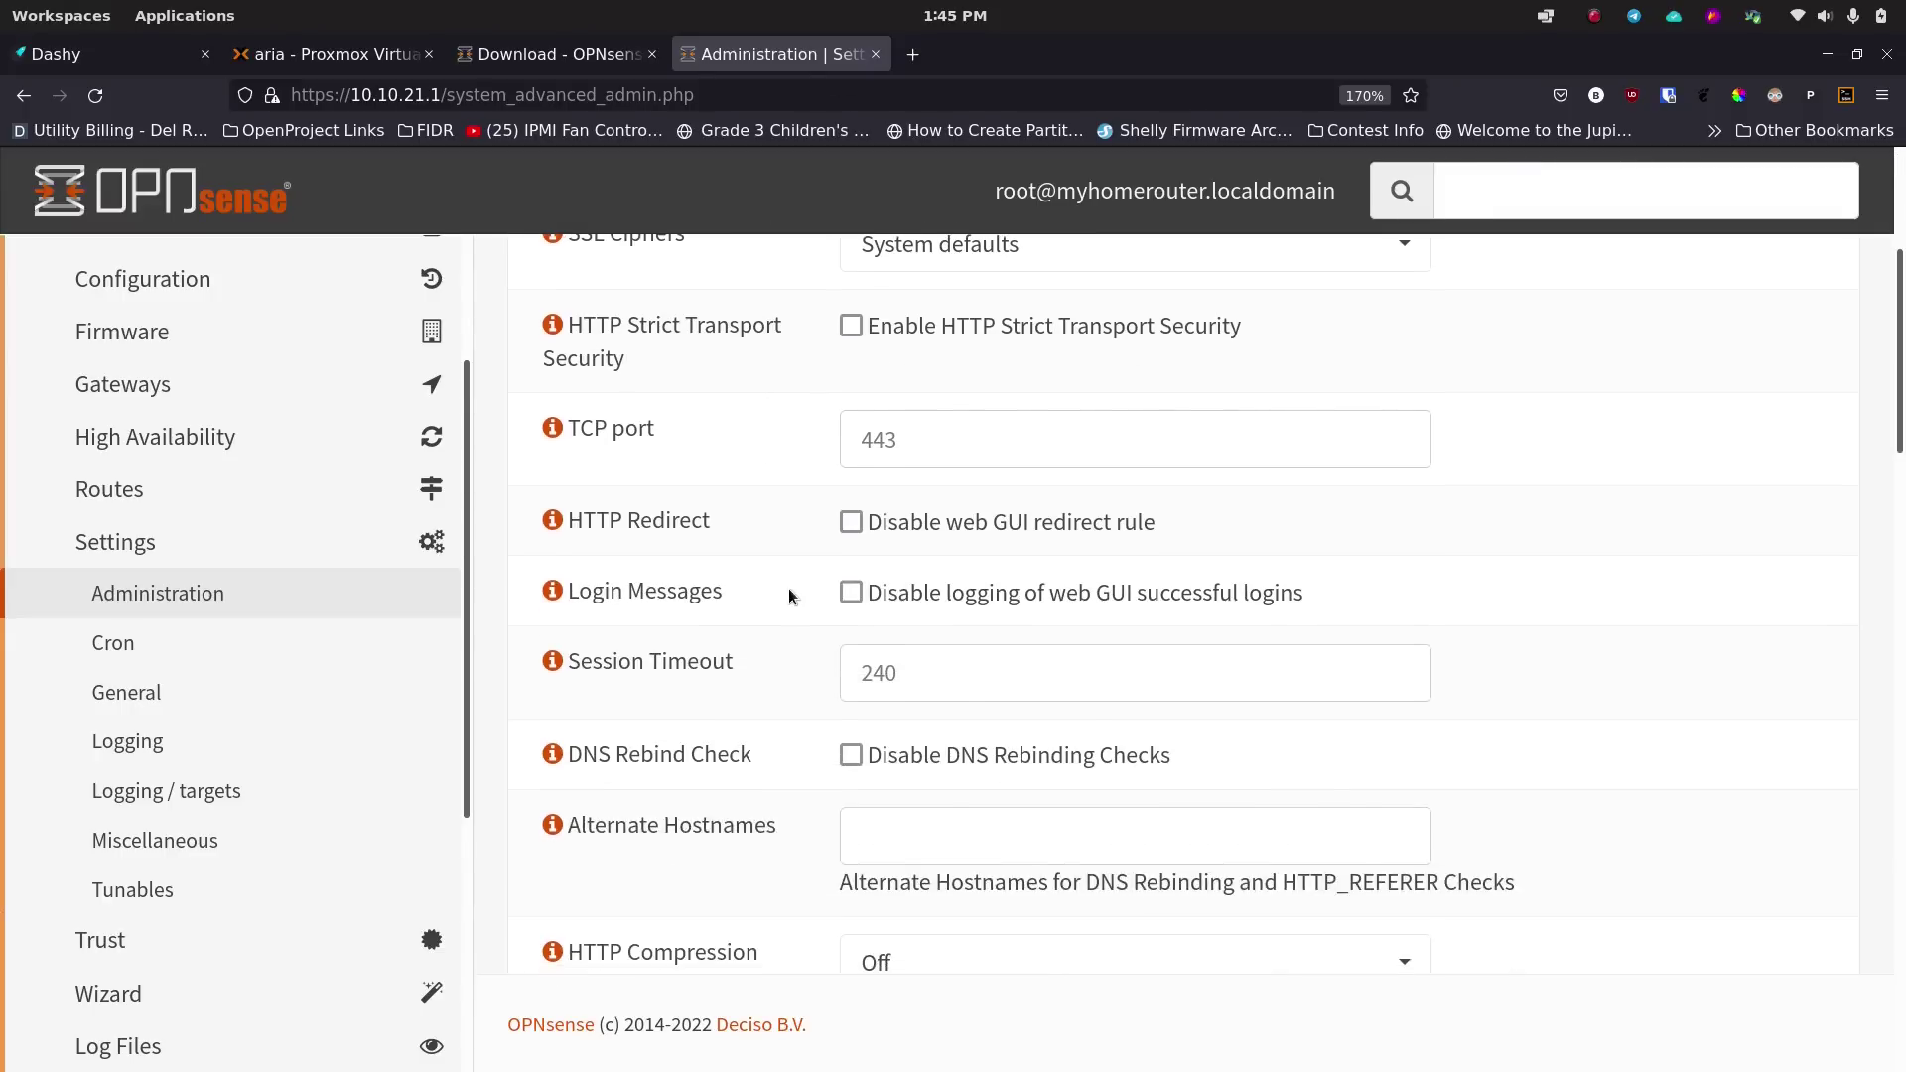
left_click(960, 438)
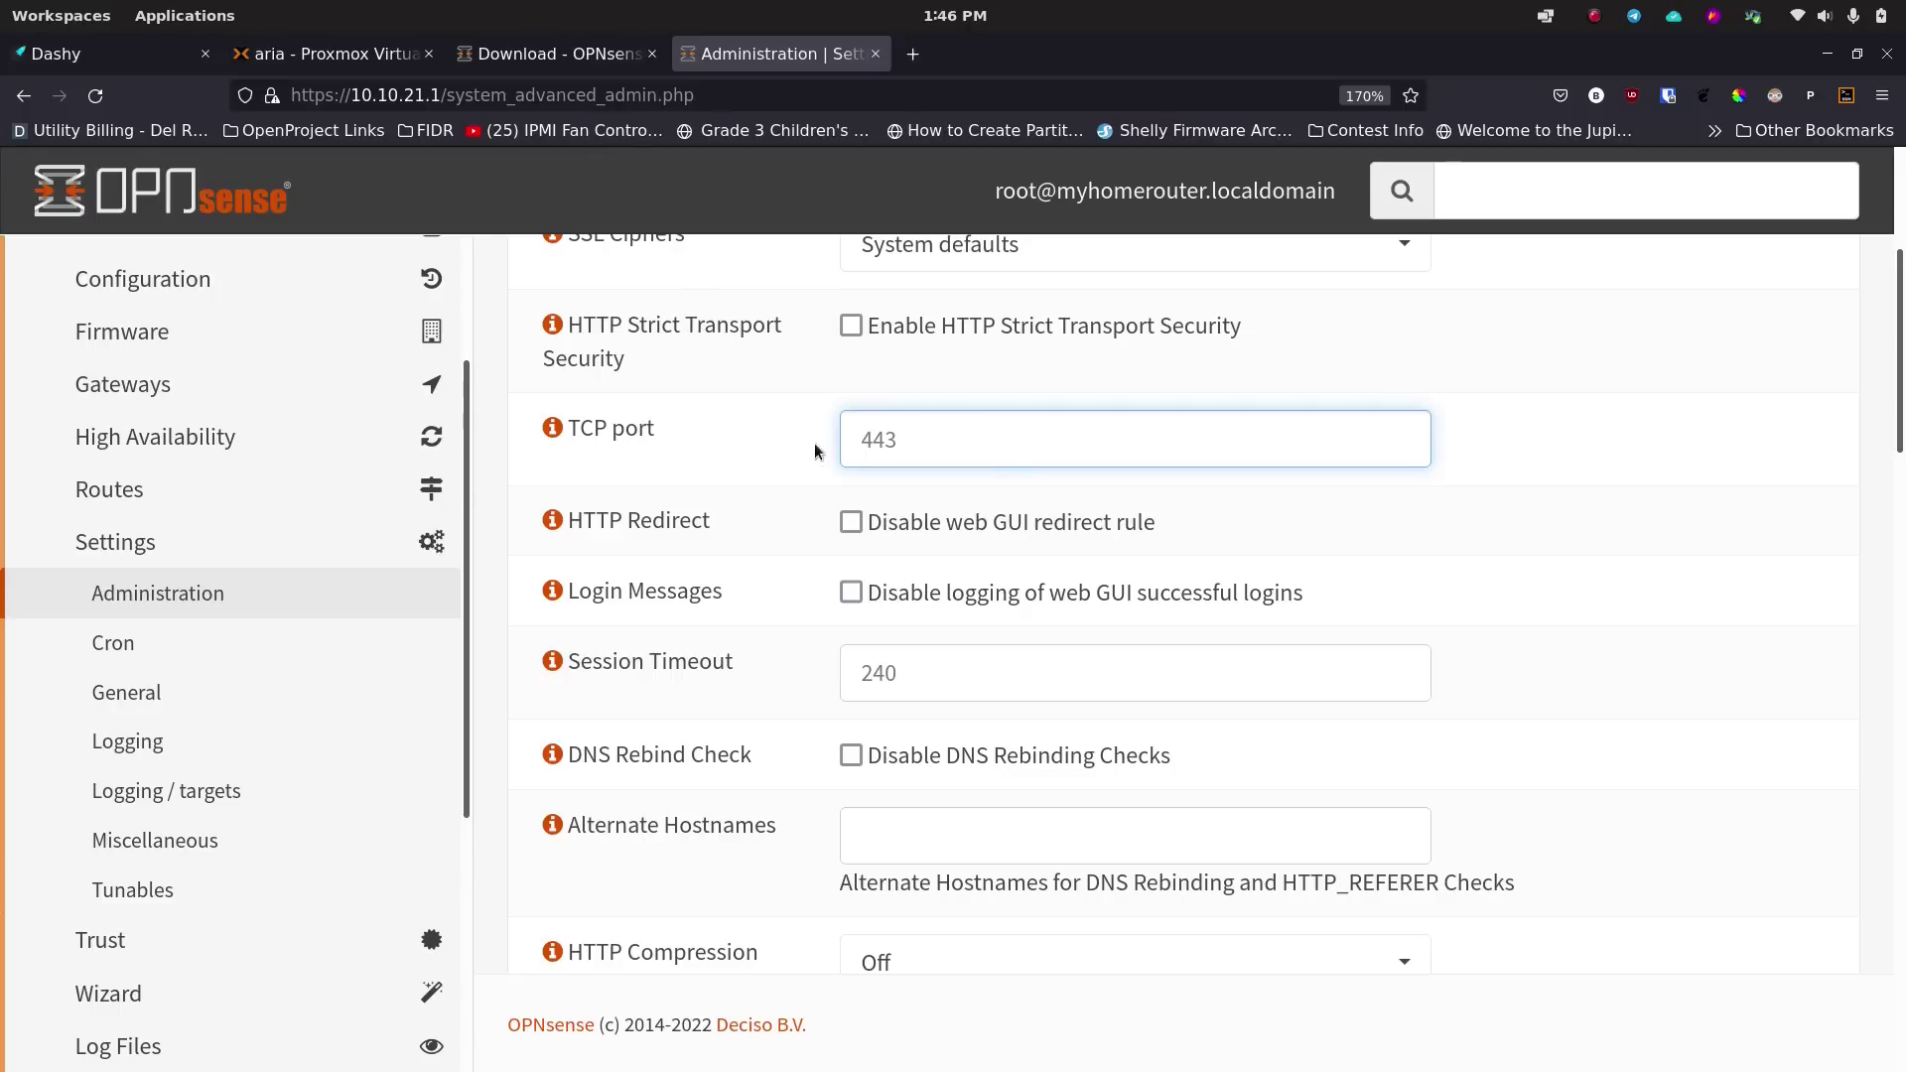
scroll(770, 490, "up", 3)
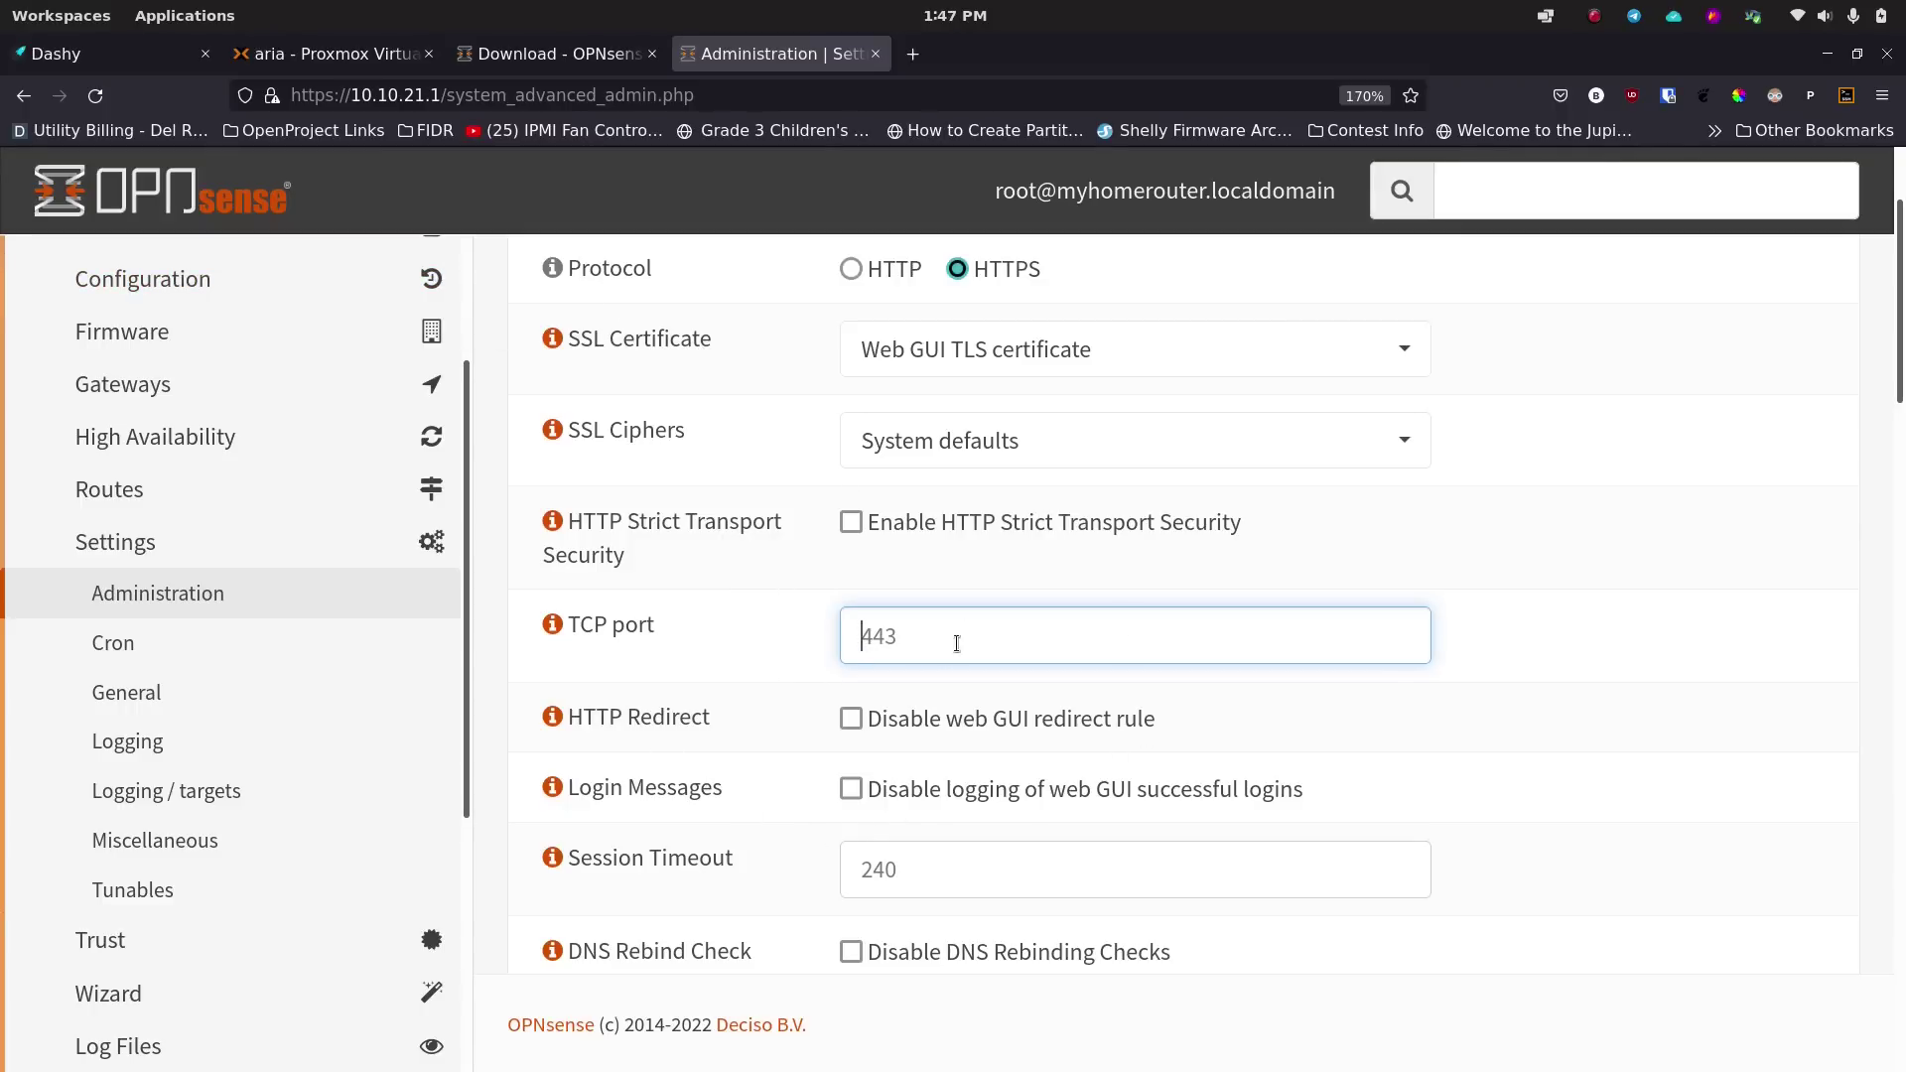
type("440")
Try routemehome.org as an alternate hostname and clear it, and switch Disable DNS Rebinding Checks on and back off.
scroll(785, 617, "down", 4)
scroll(786, 625, "down", 2)
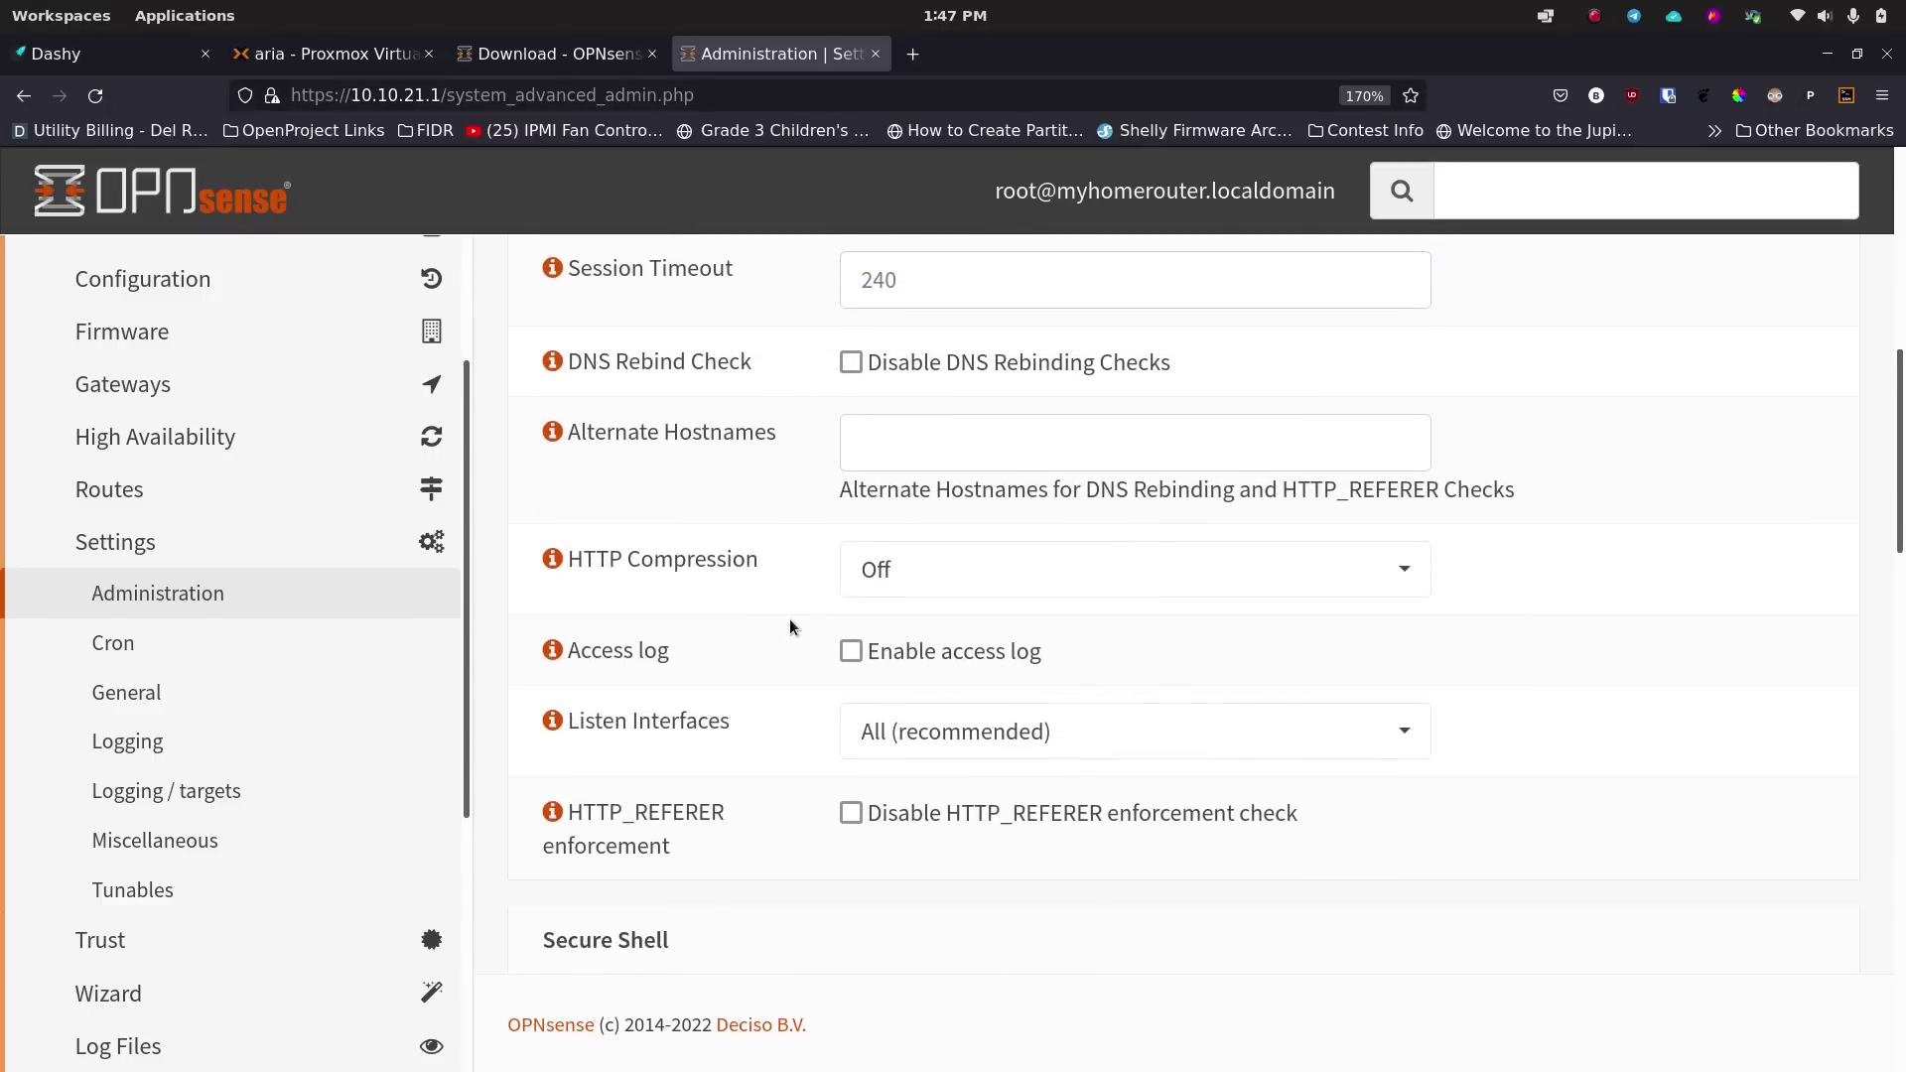
left_click(923, 453)
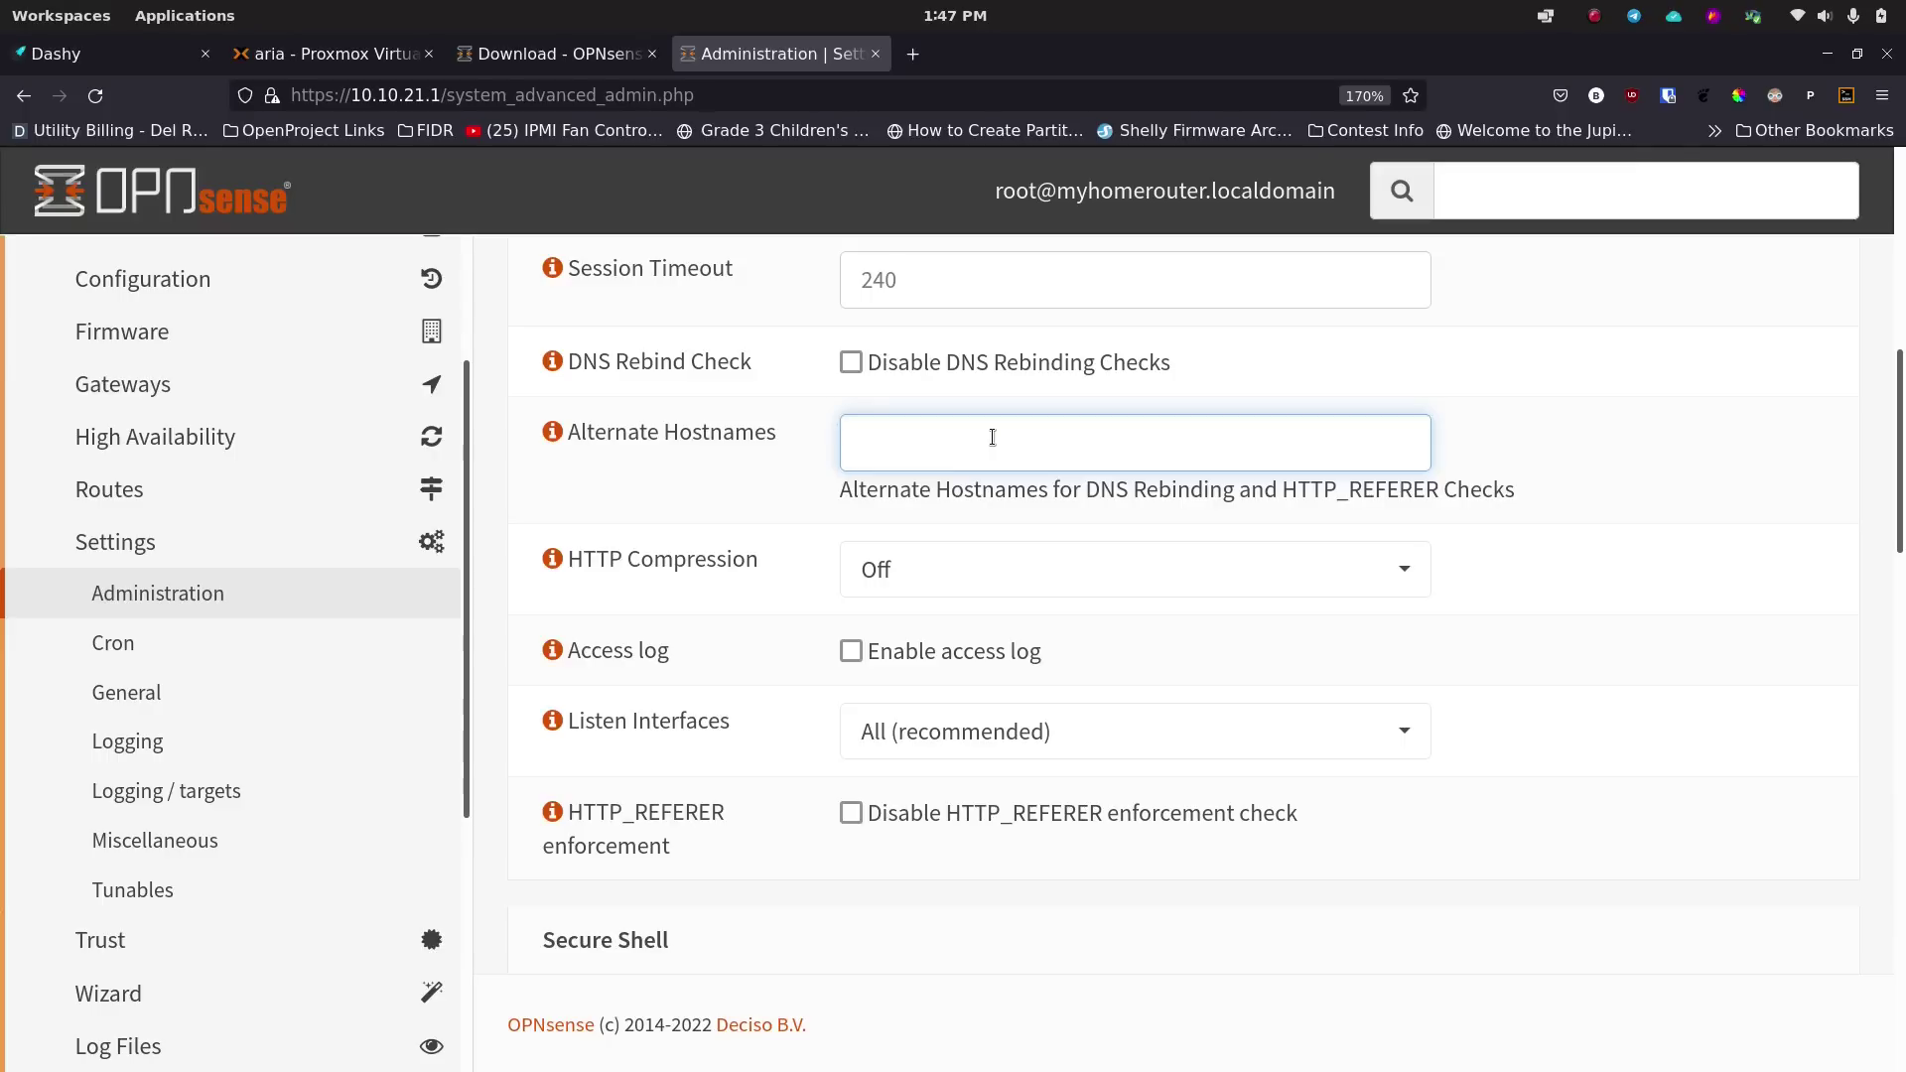
type("routemehome.org")
triple_click(1142, 451)
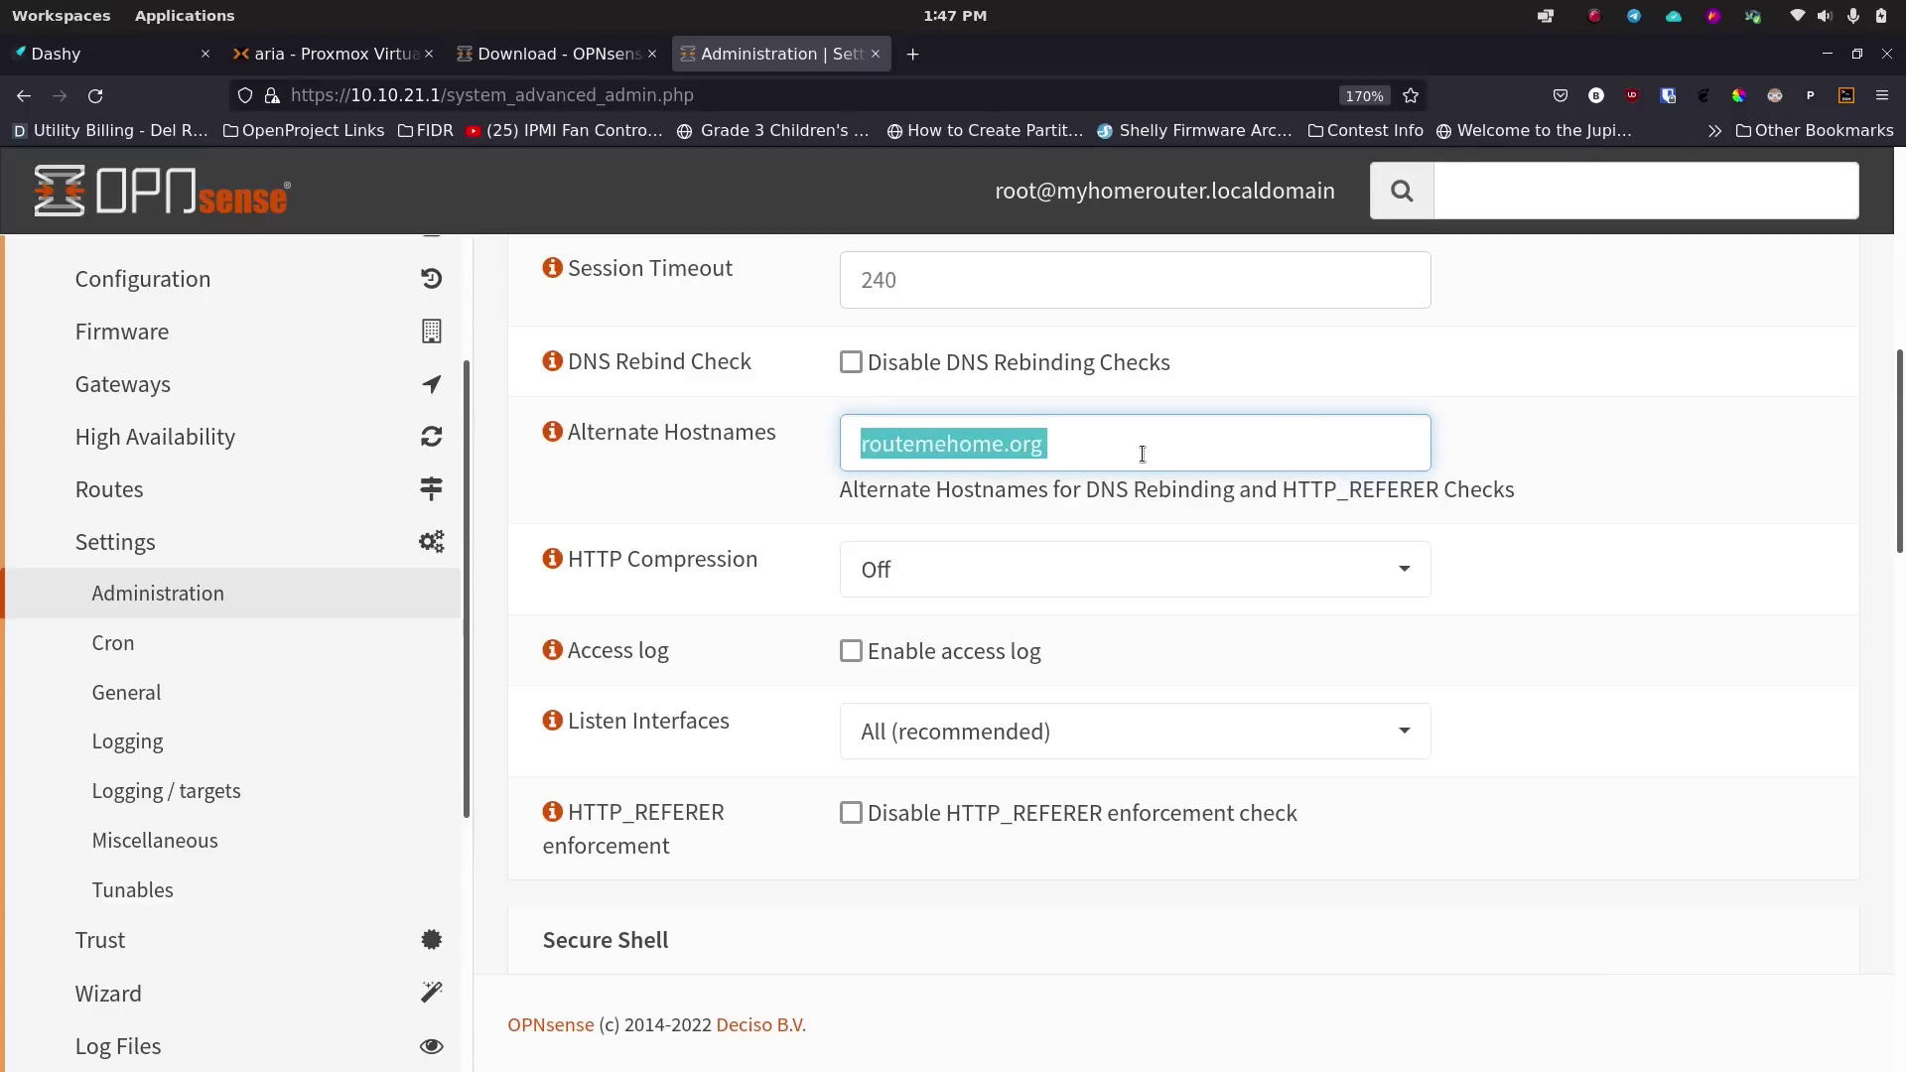
key("BackSpace")
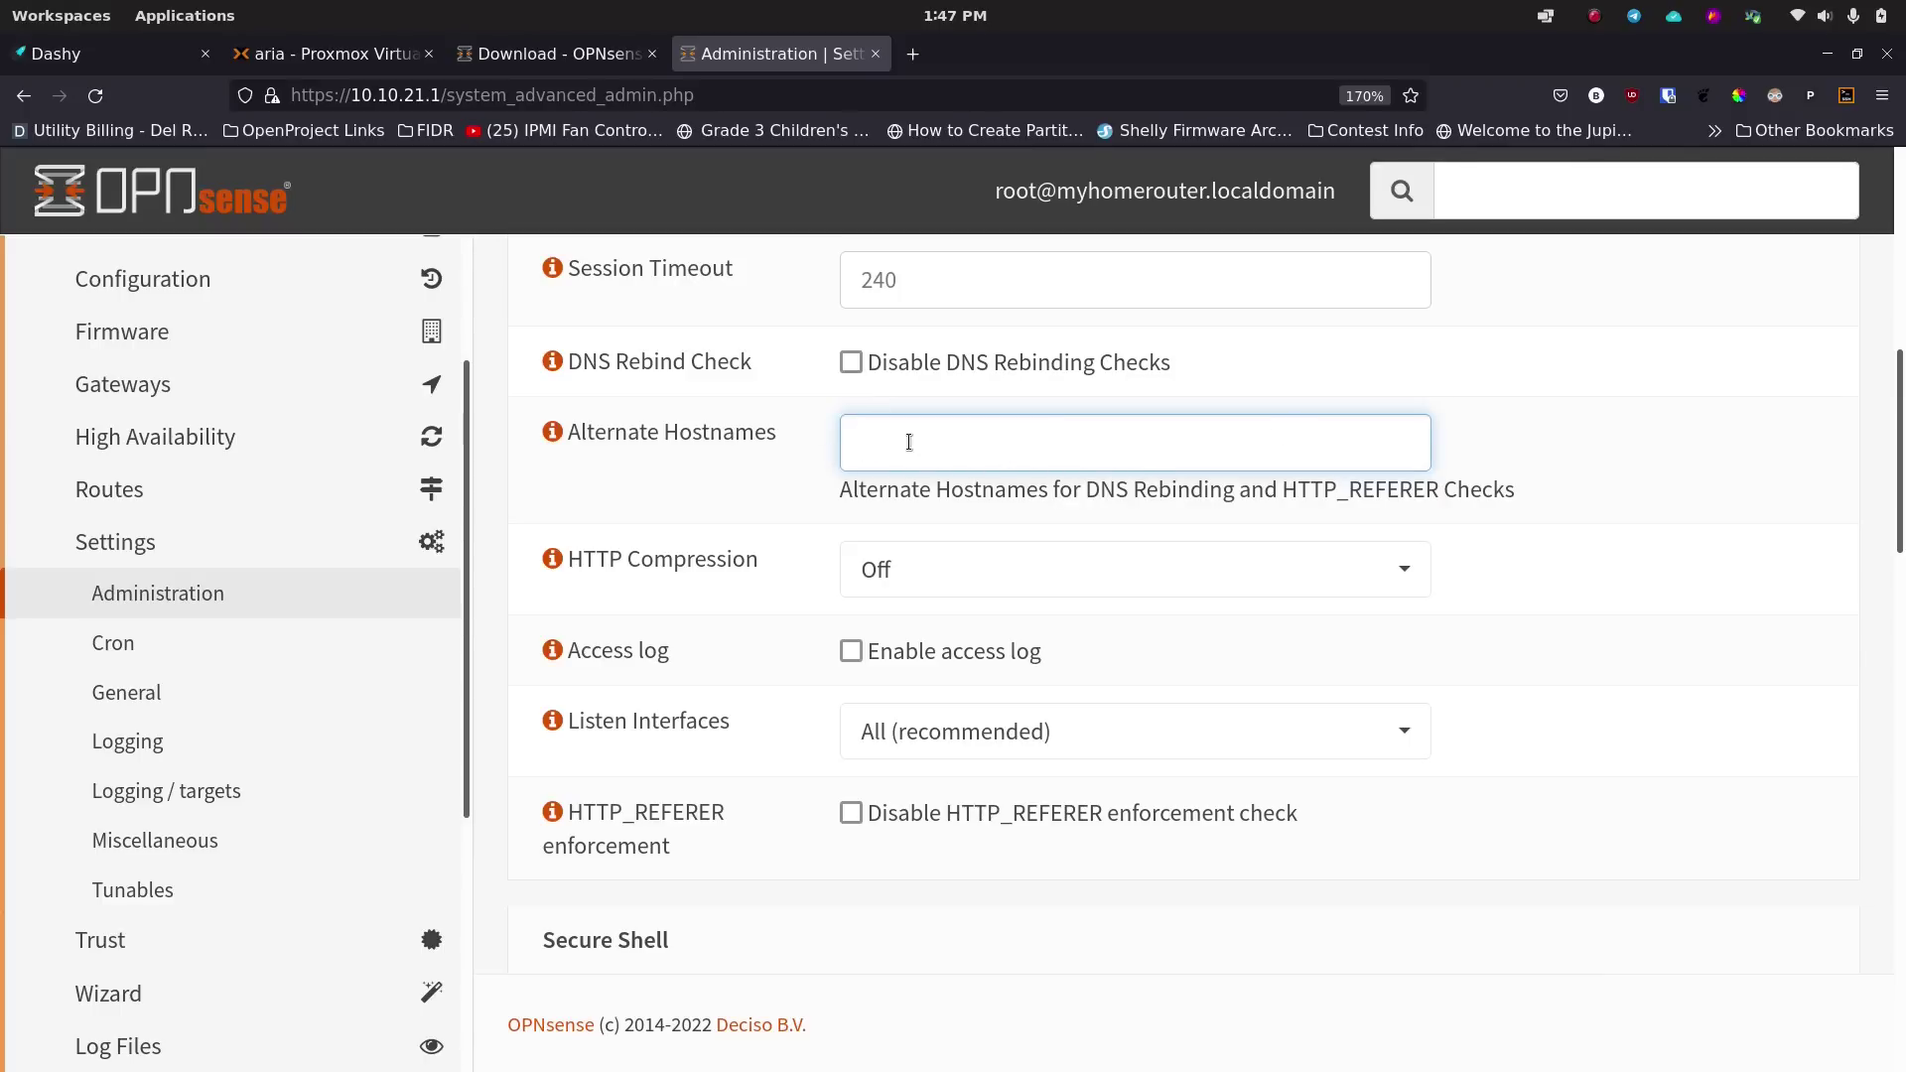
left_click(850, 364)
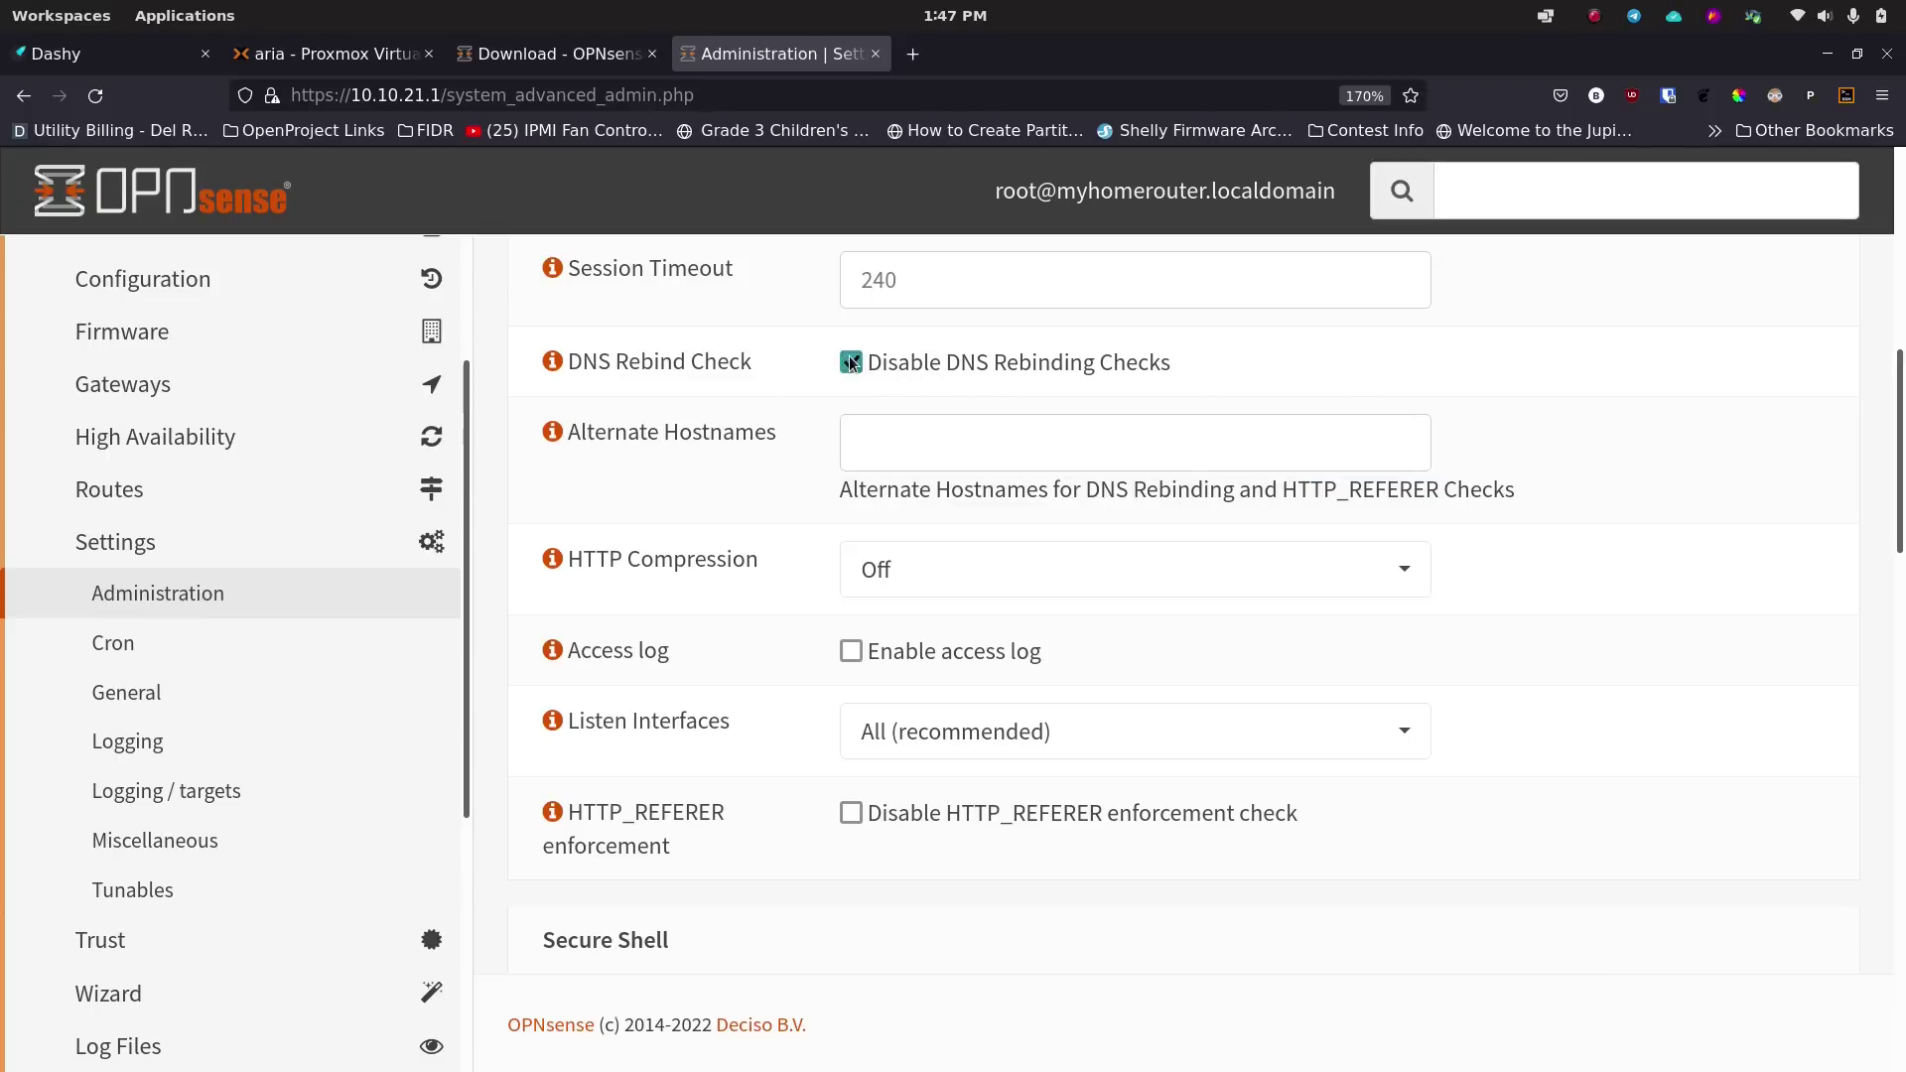
left_click(851, 366)
Enter routemehome.org as the alternate hostname and review the remaining Secure Shell, Console and Authentication settings.
left_click(892, 430)
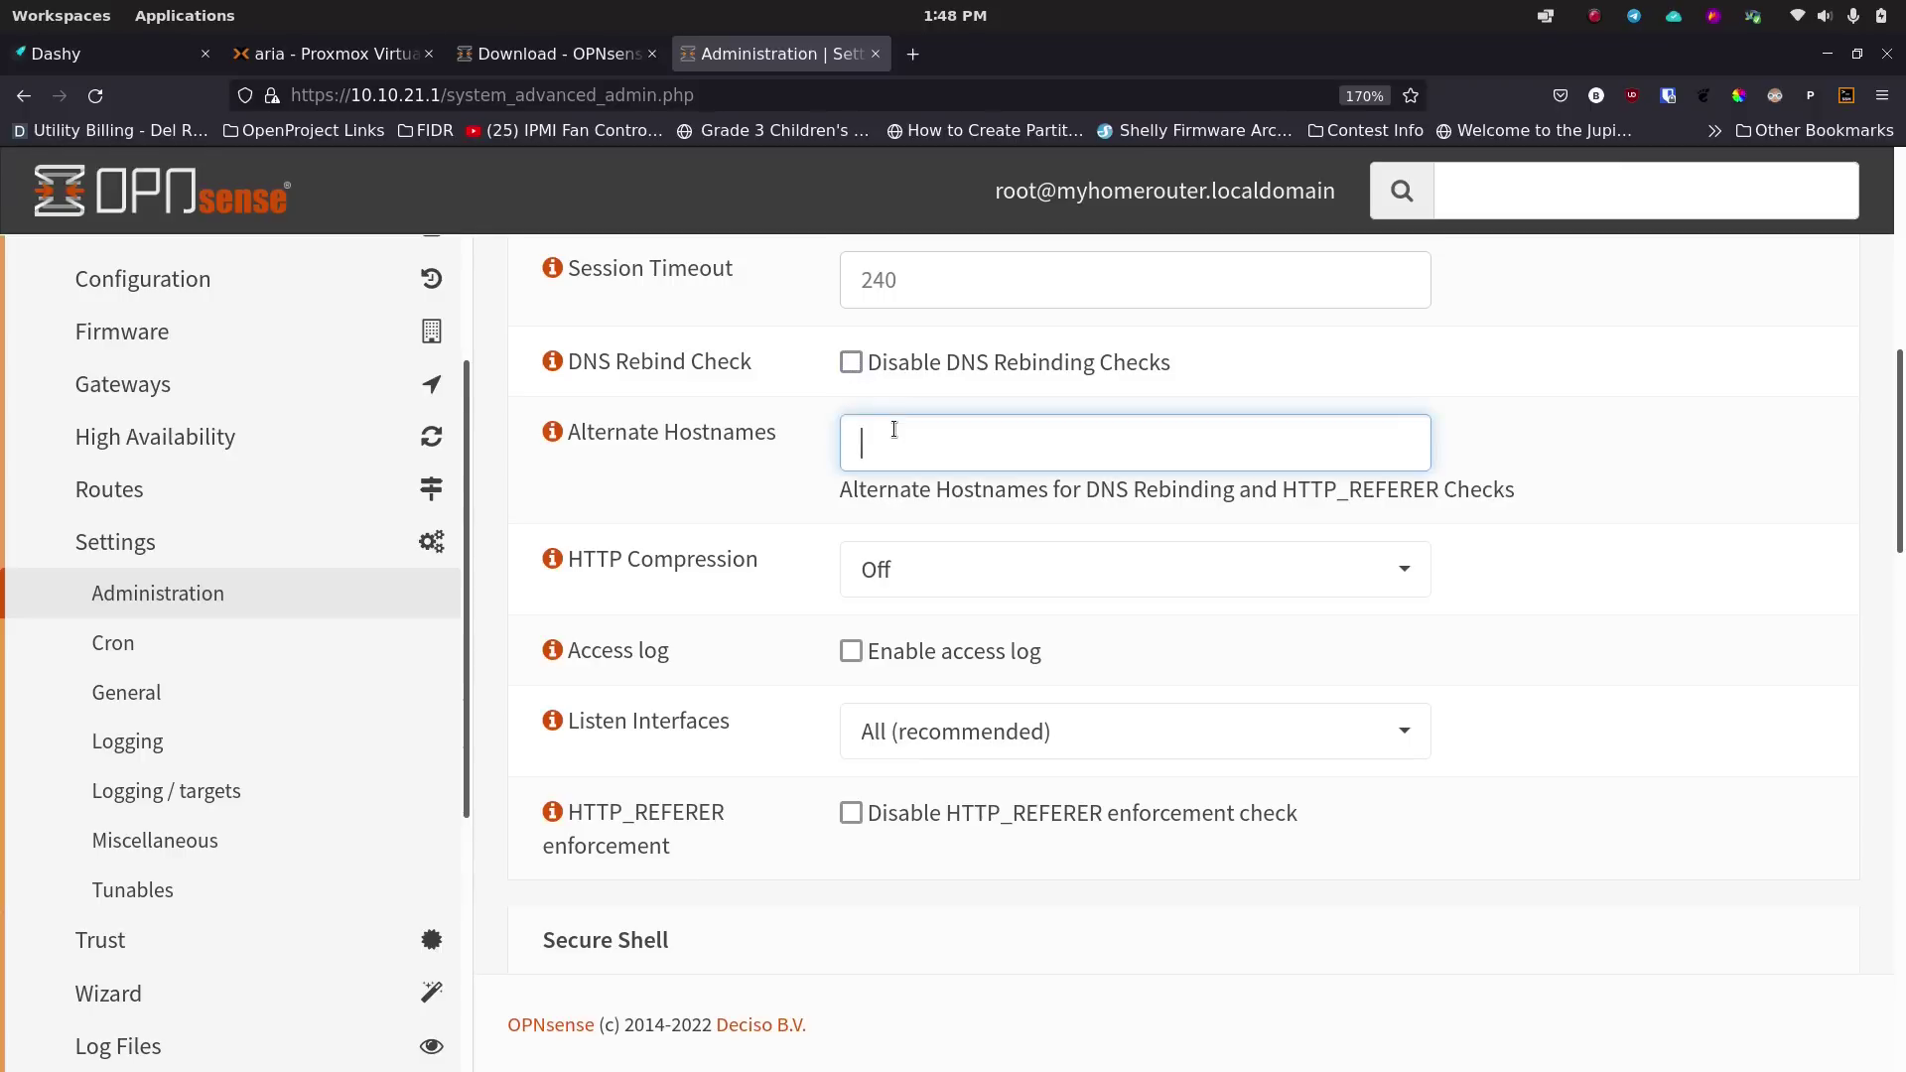
type("routemehome.org")
scroll(781, 669, "down", 2)
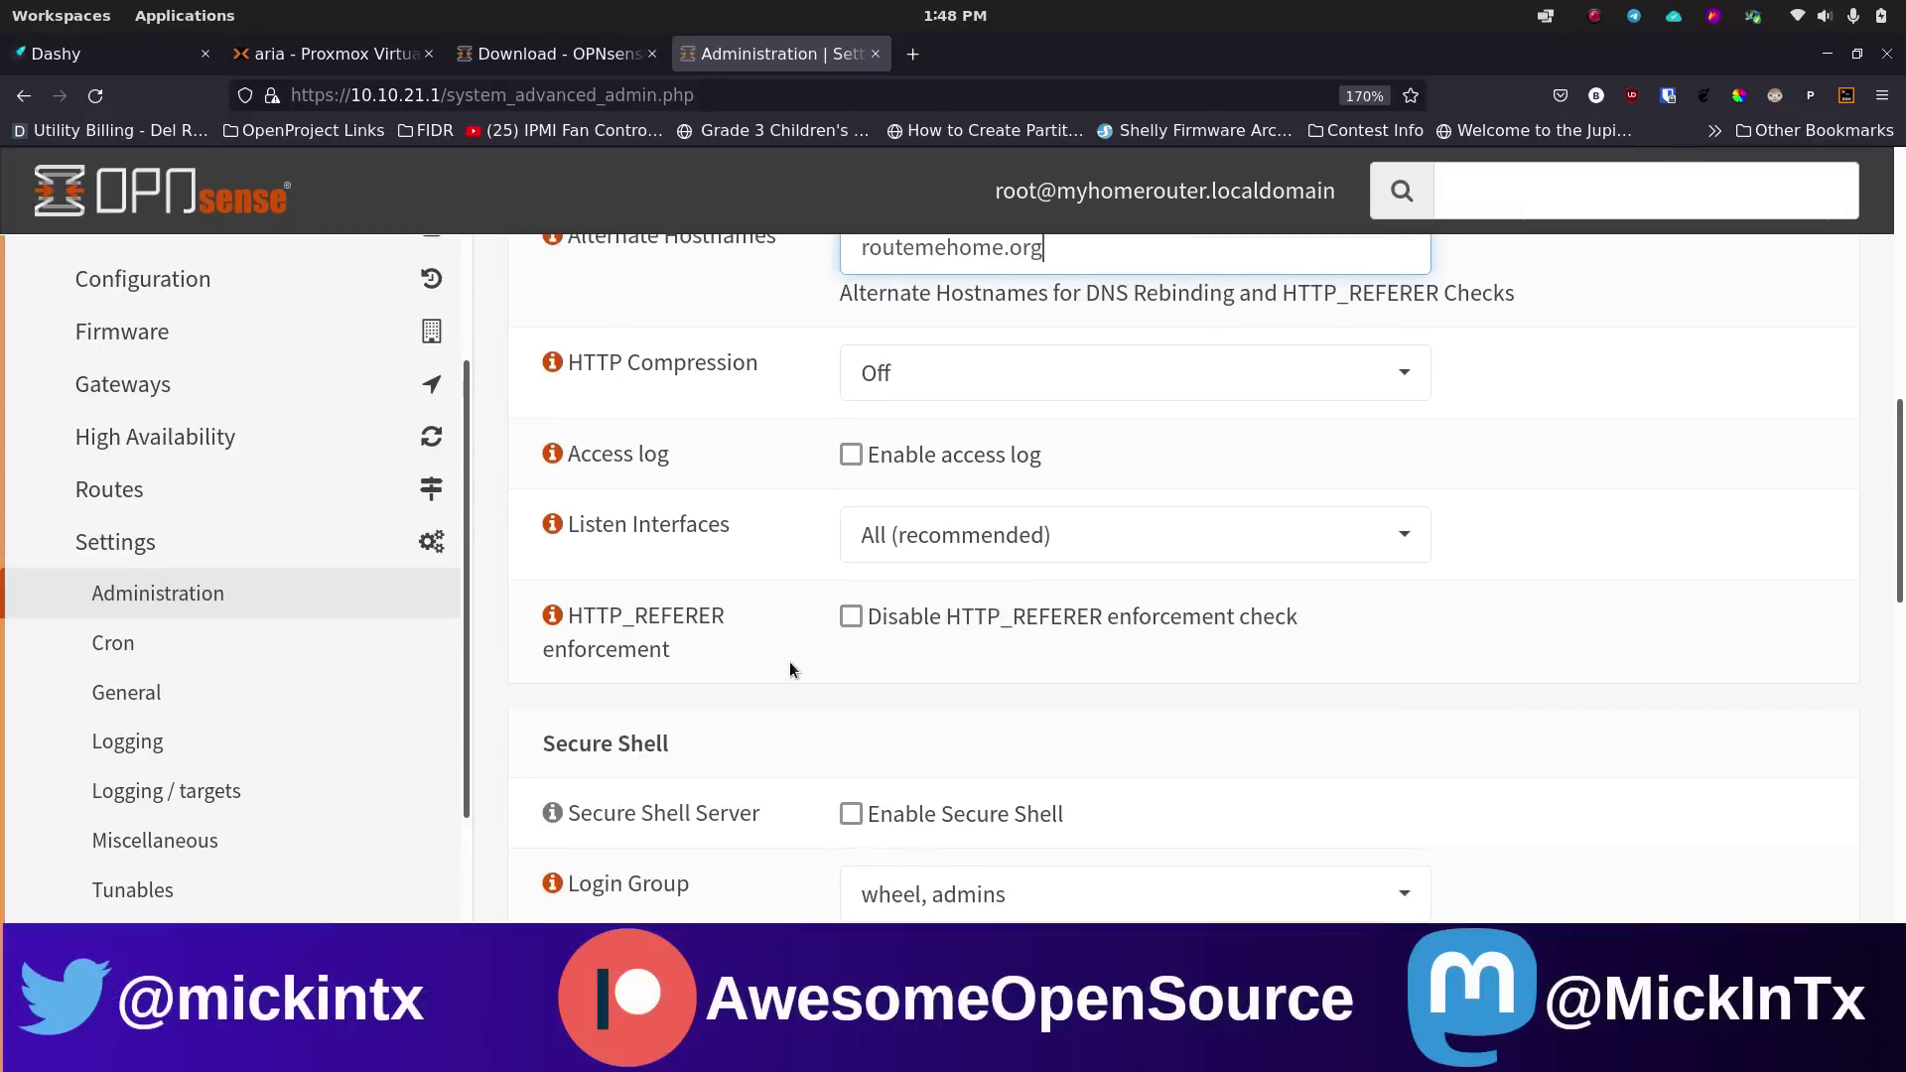
scroll(789, 662, "down", 6)
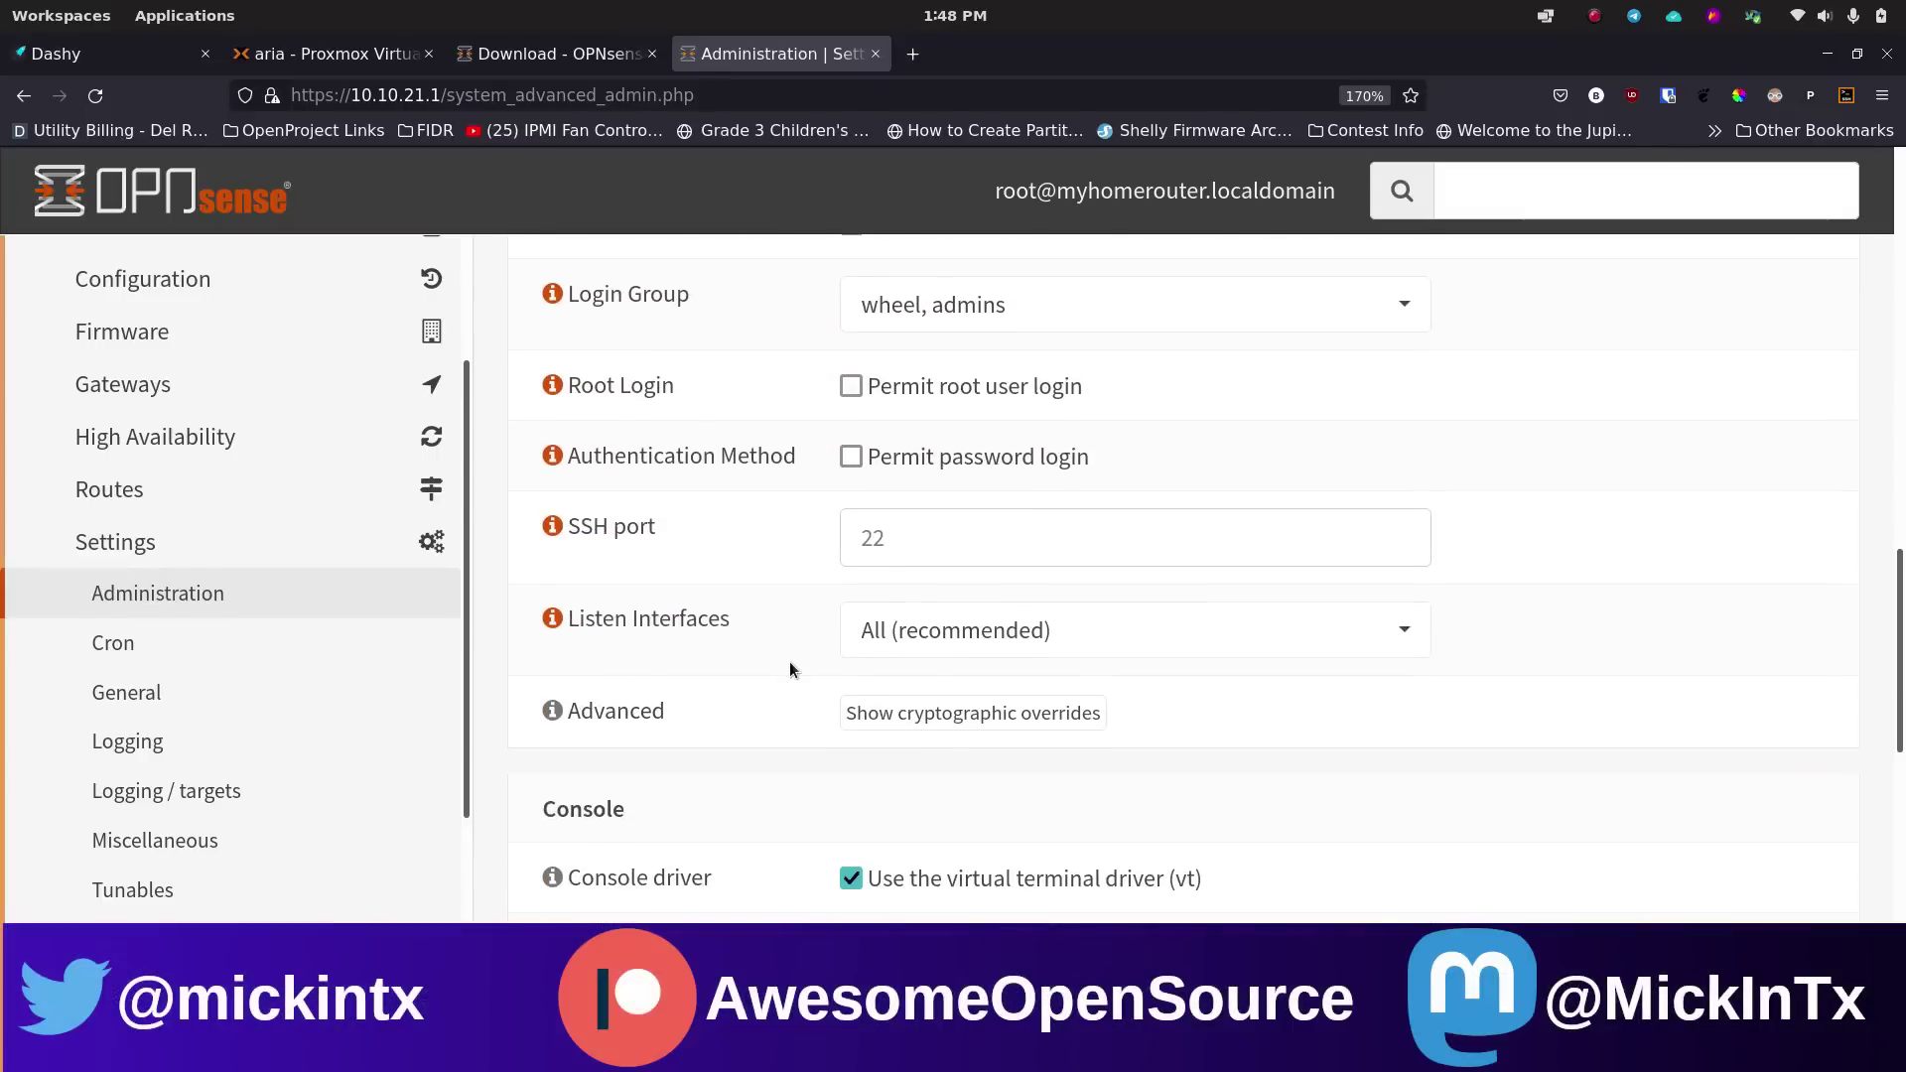
scroll(790, 669, "down", 4)
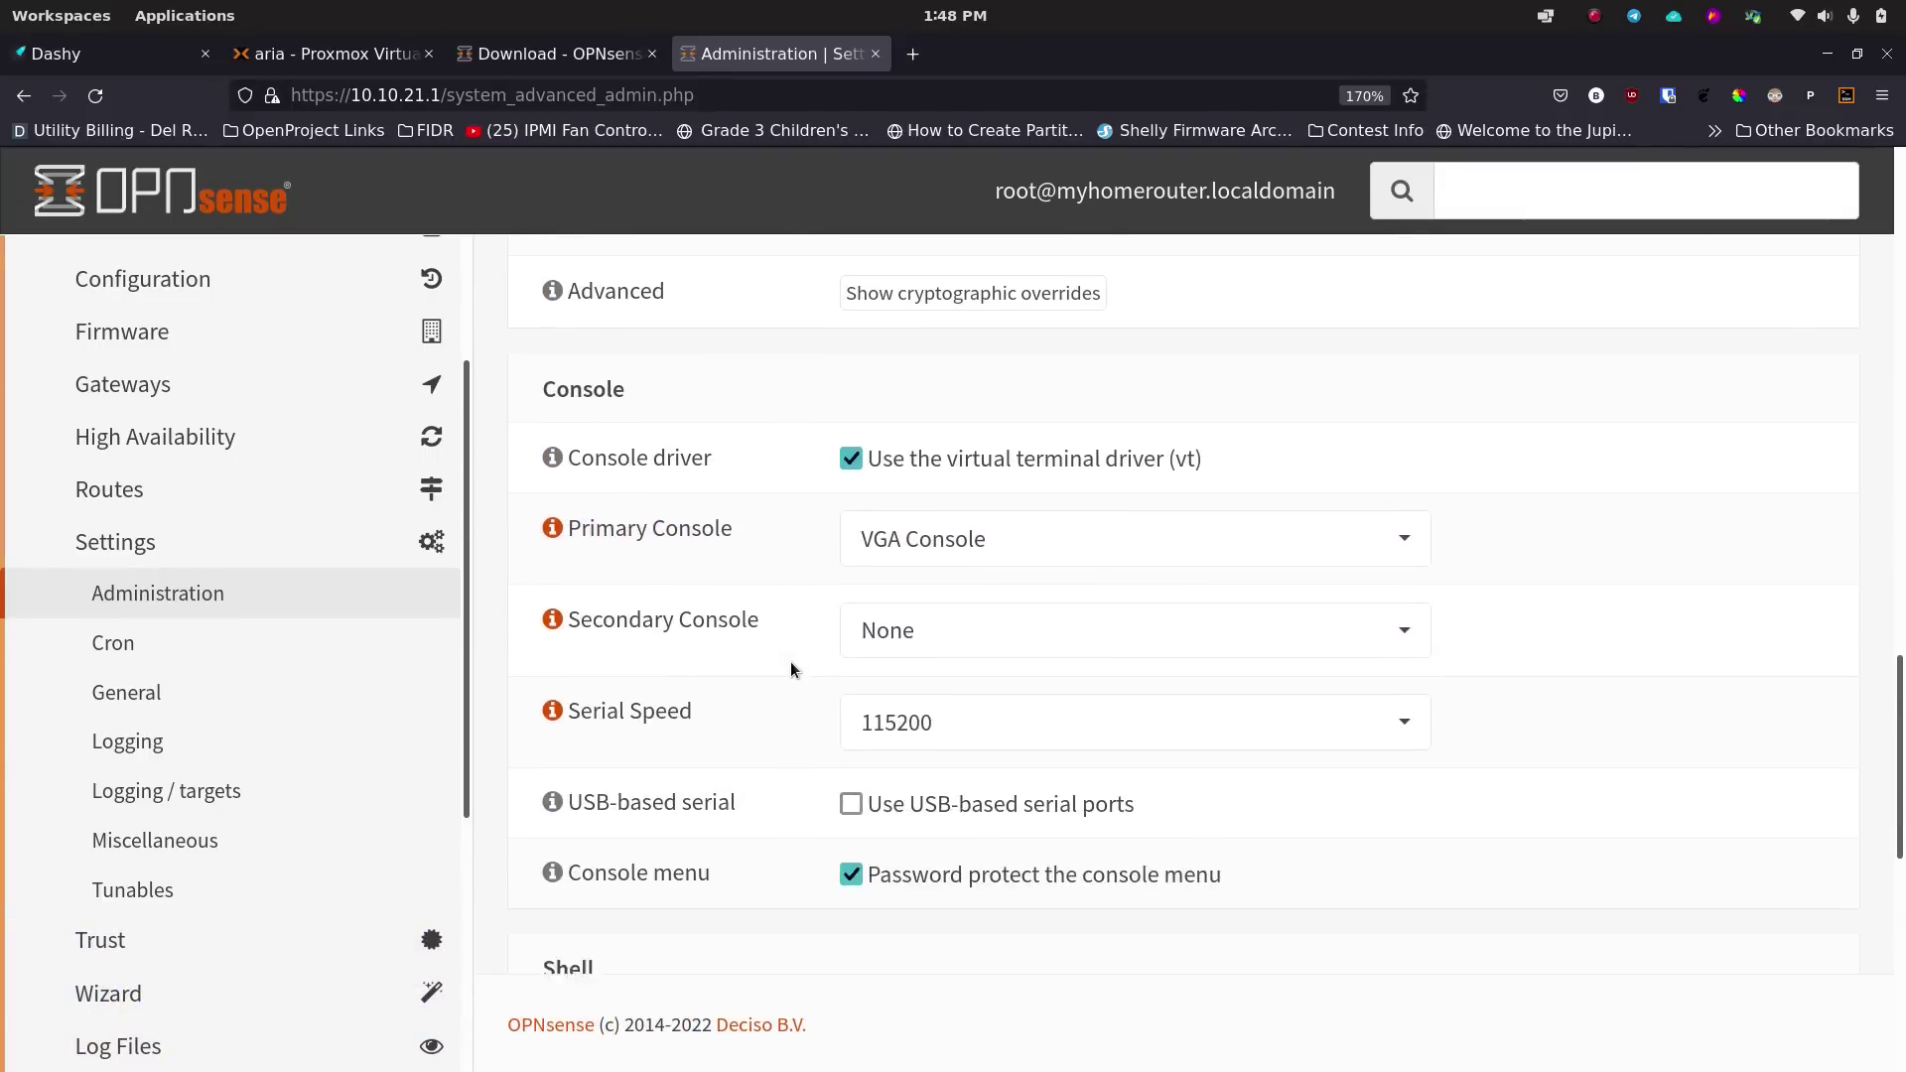
scroll(790, 661, "down", 2)
scroll(790, 666, "down", 7)
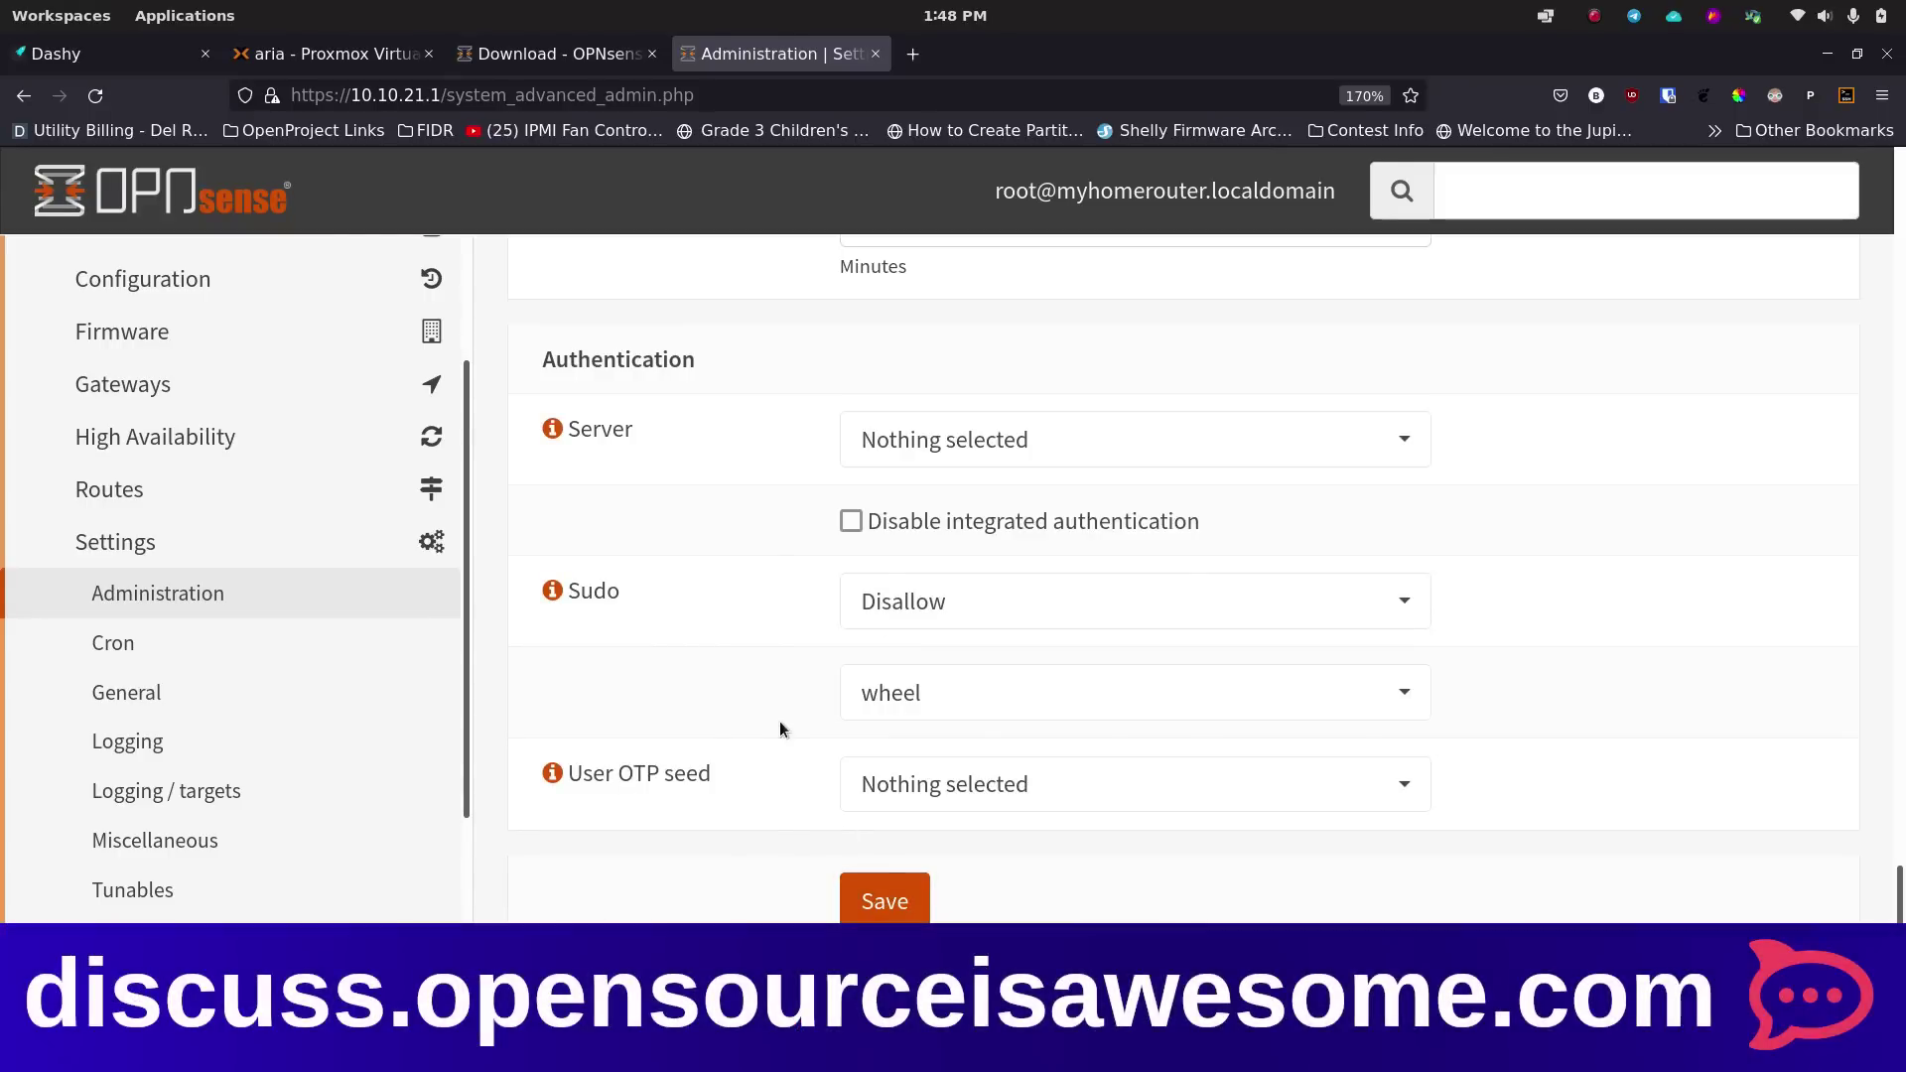
scroll(782, 713, "up", 15)
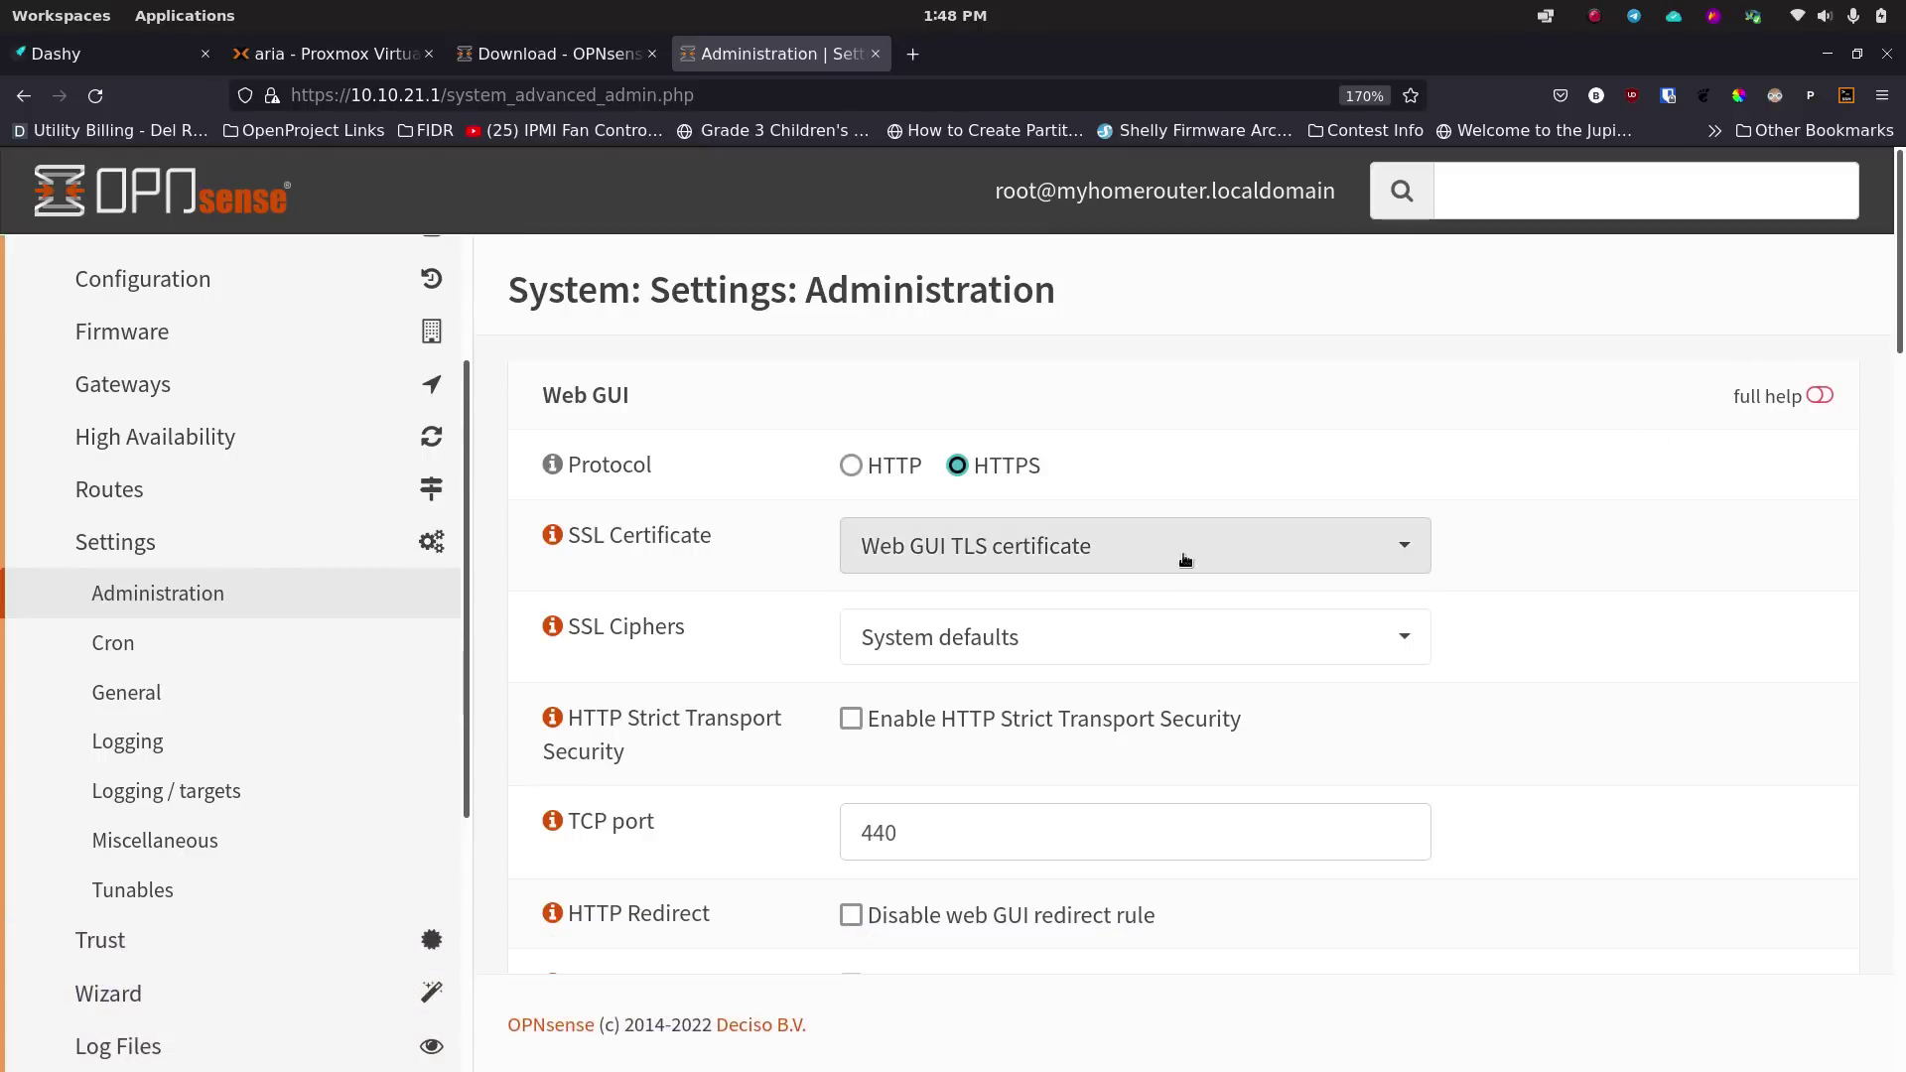
Open the LAN interface's configuration page and go to its Static IPv4 configuration section.
scroll(110, 595, "down", 4)
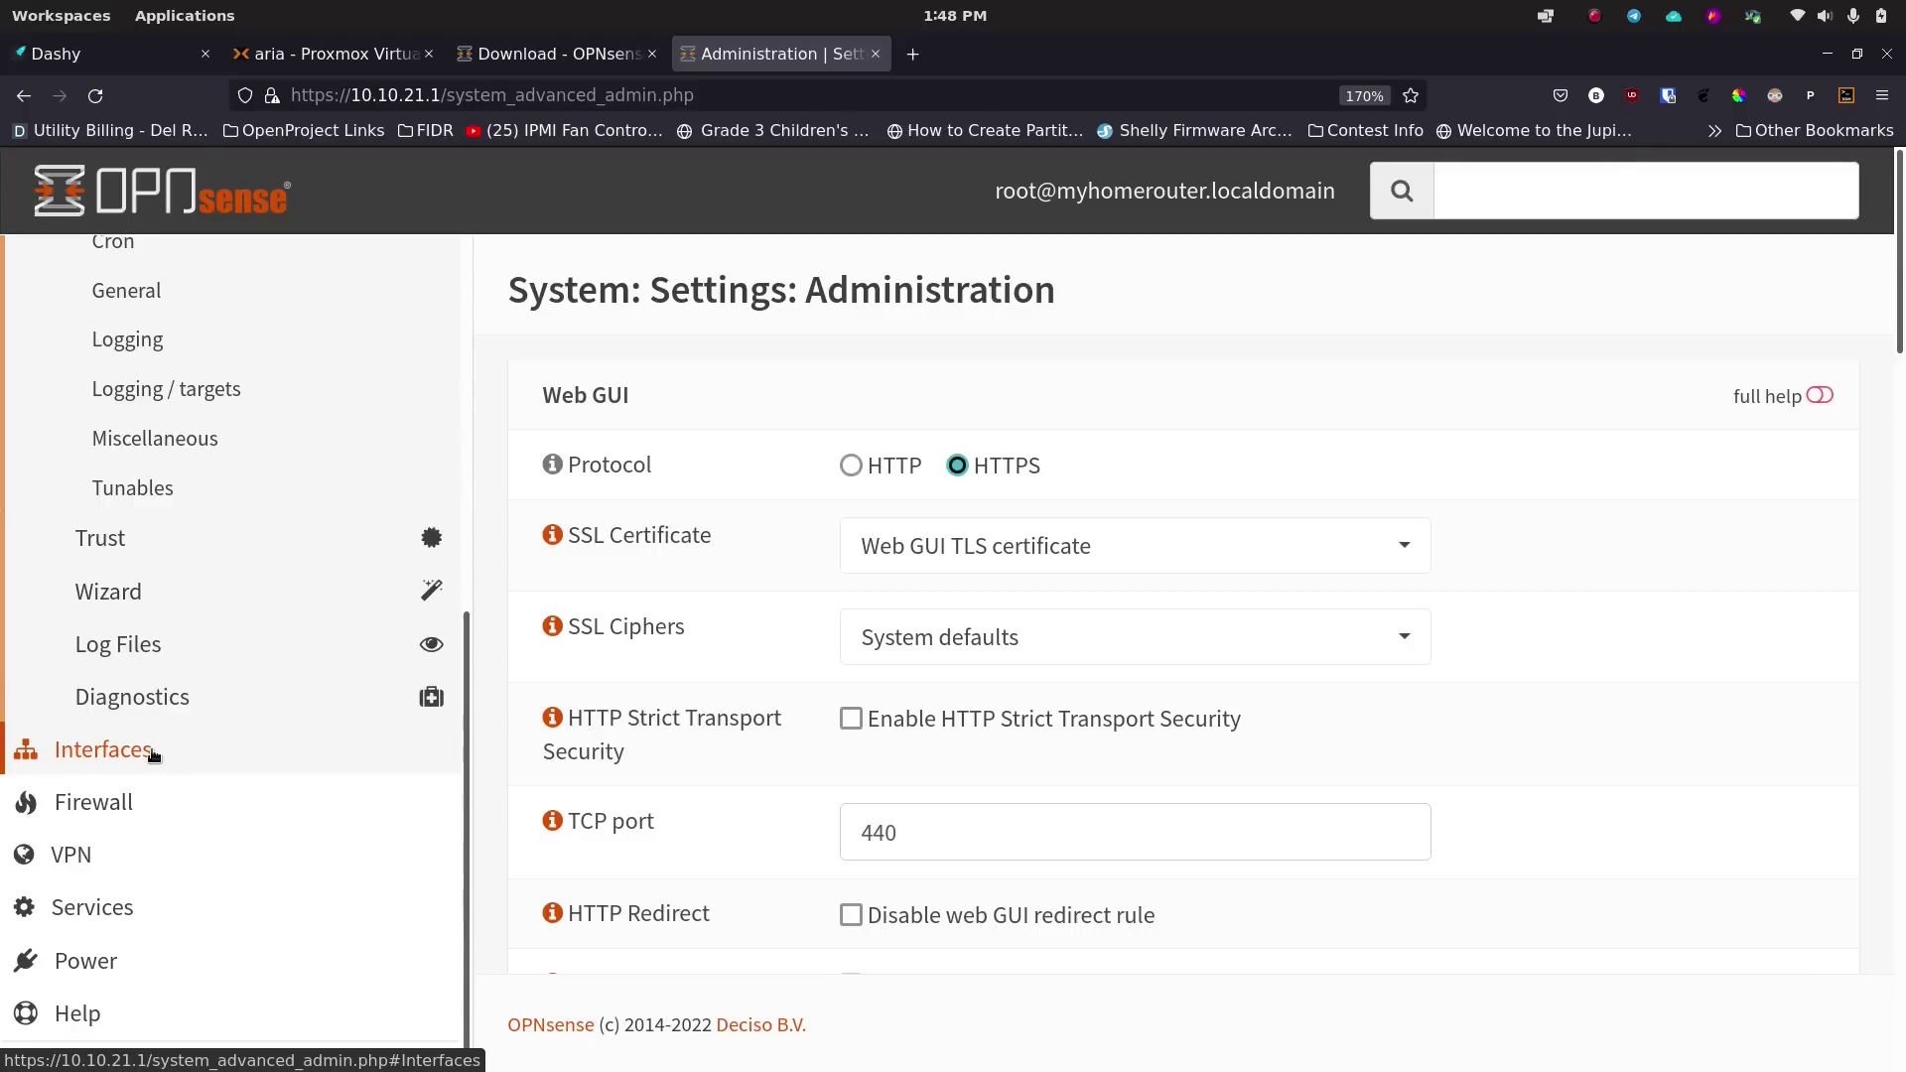
left_click(154, 754)
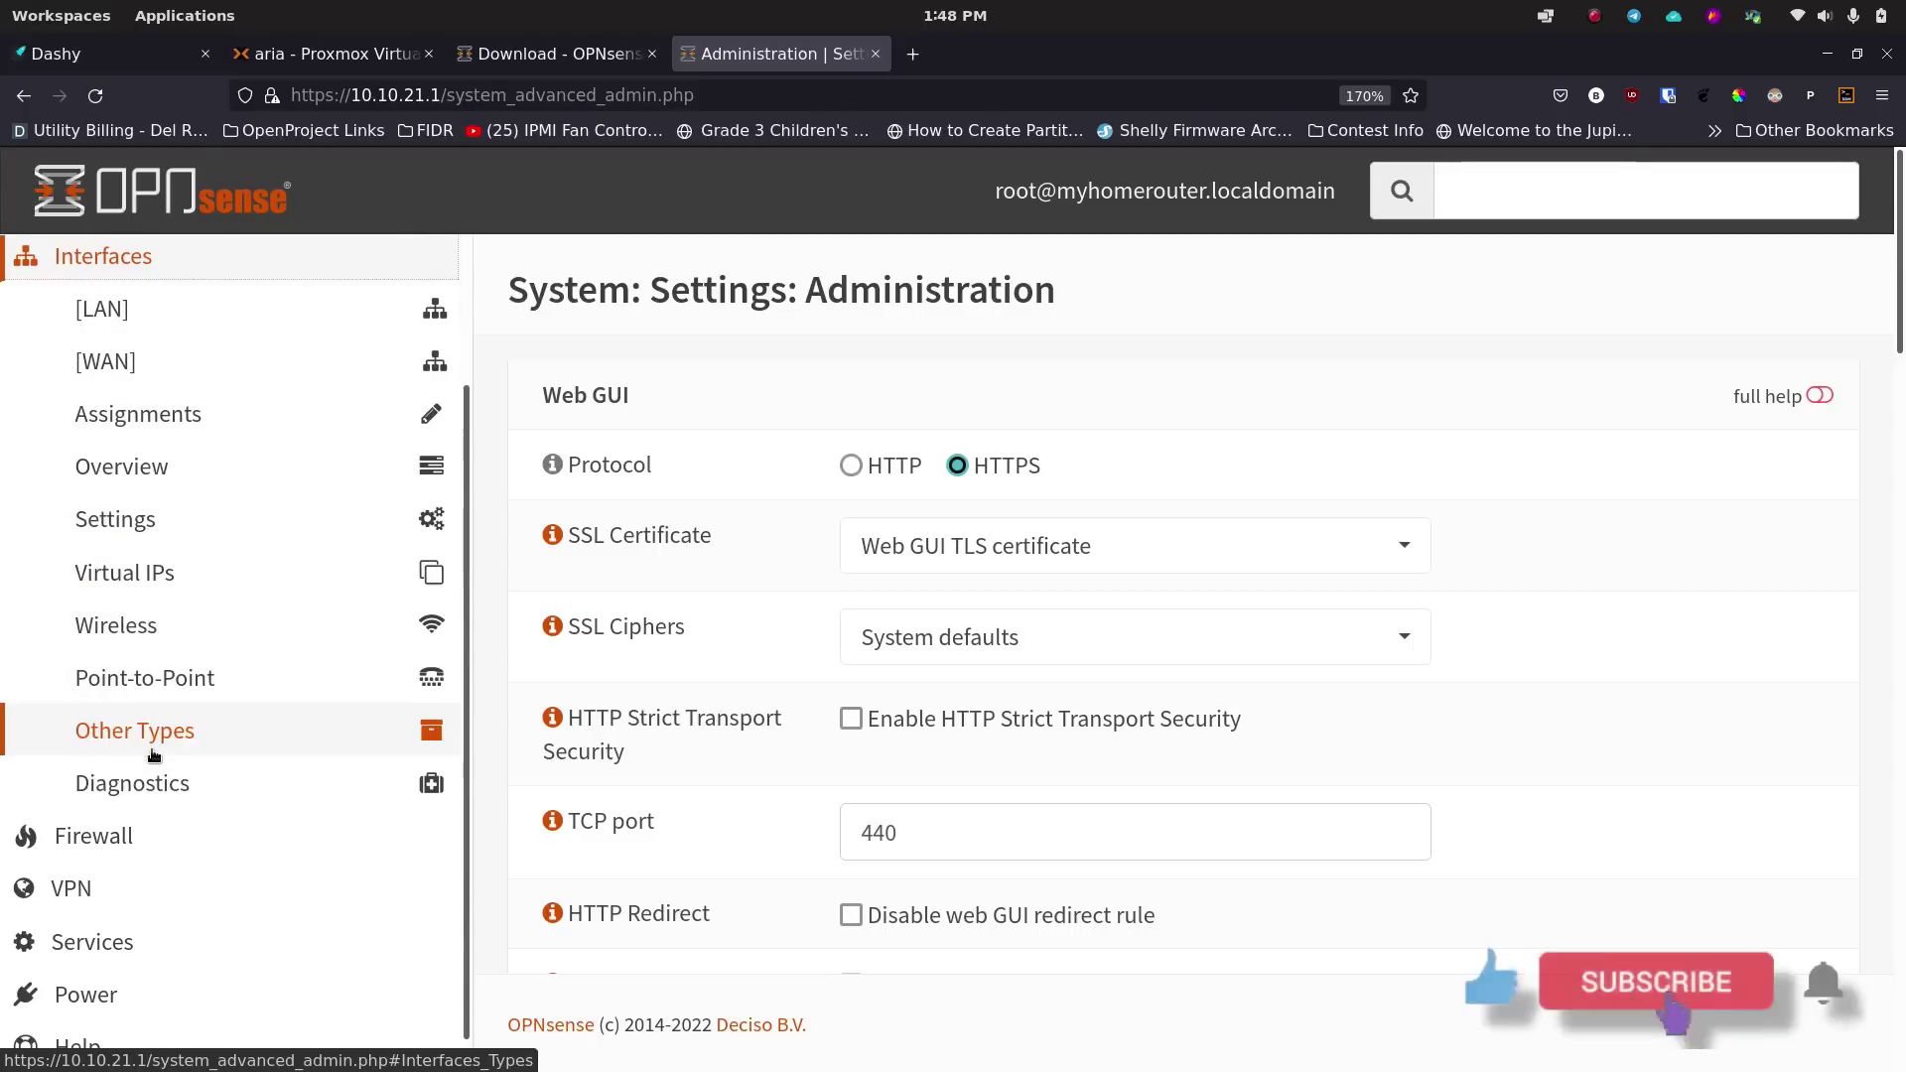
left_click(198, 310)
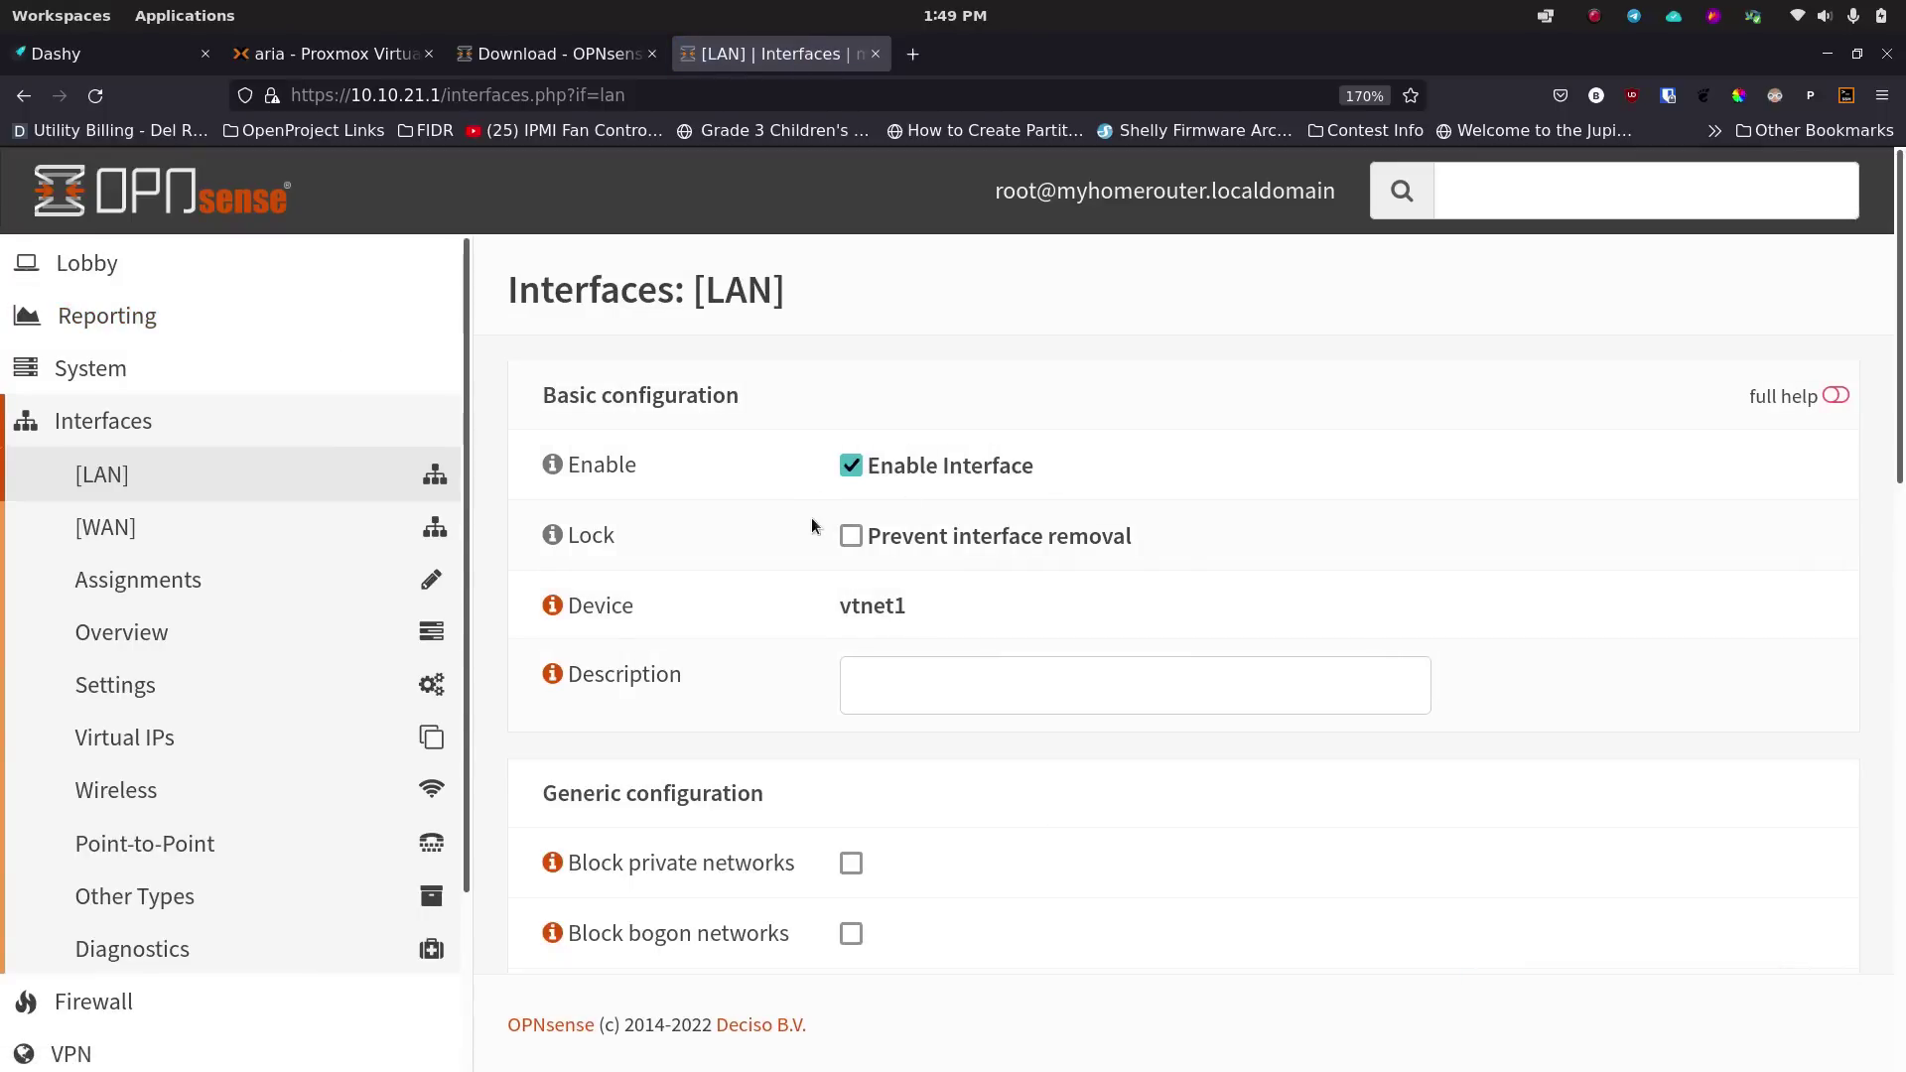
scroll(800, 526, "down", 15)
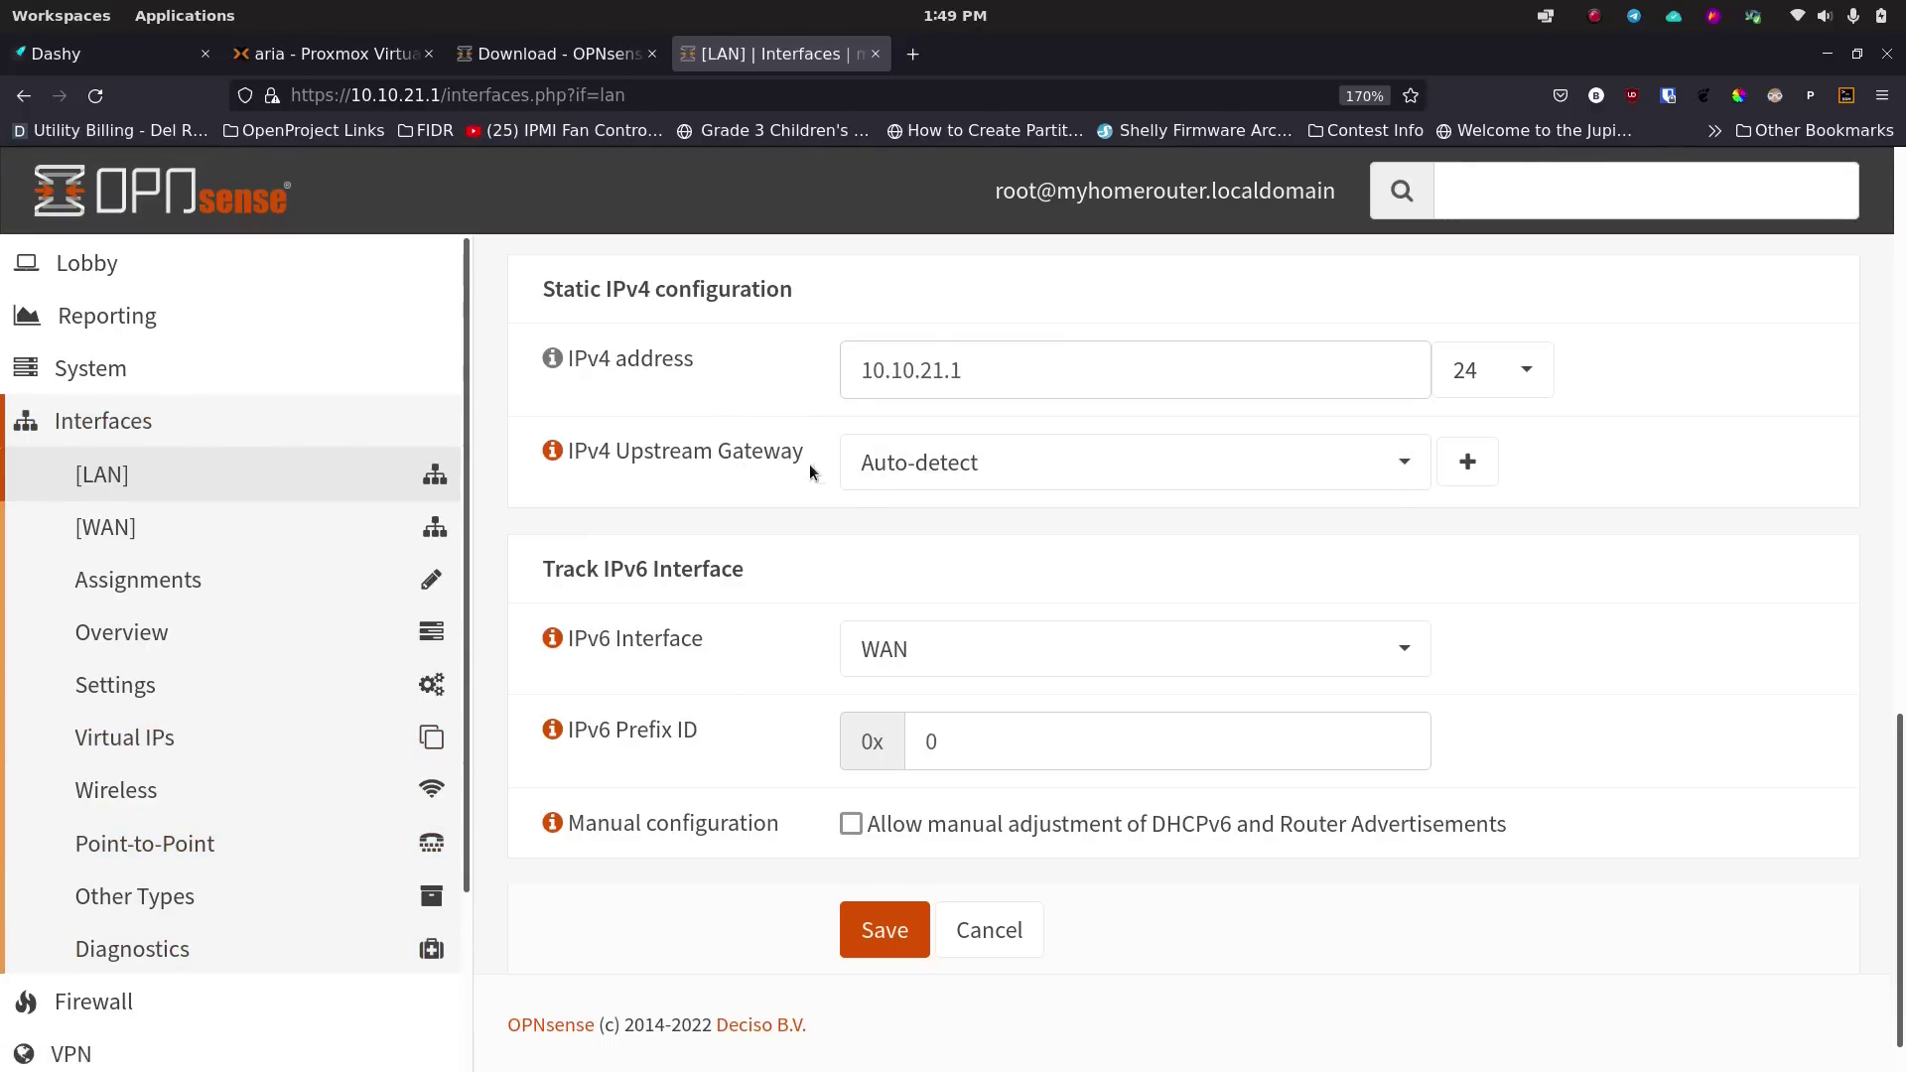
Try a different ending for the LAN interface's static IPv4 address and restore it to 10.10.21.1.
left_click(1007, 364)
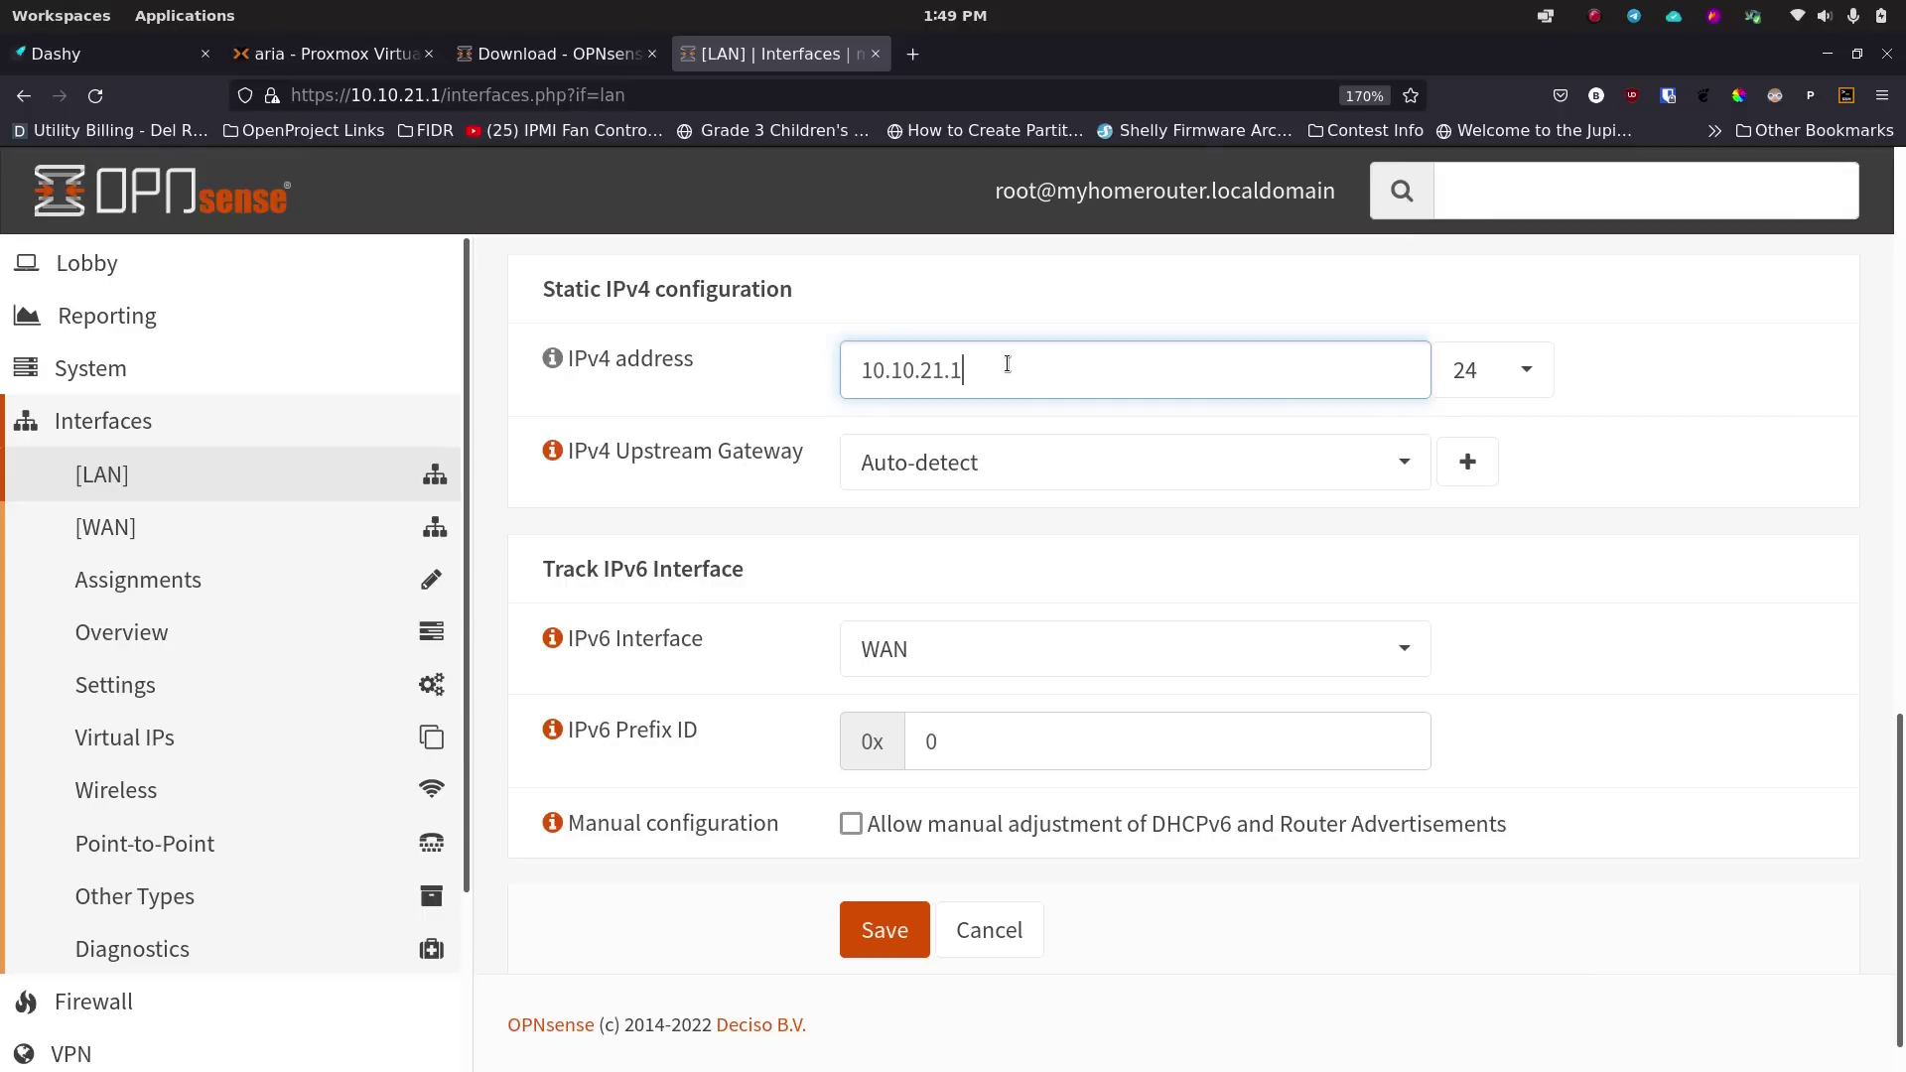
type("0")
type("5")
key("BackSpace")
scroll(754, 545, "down", 1)
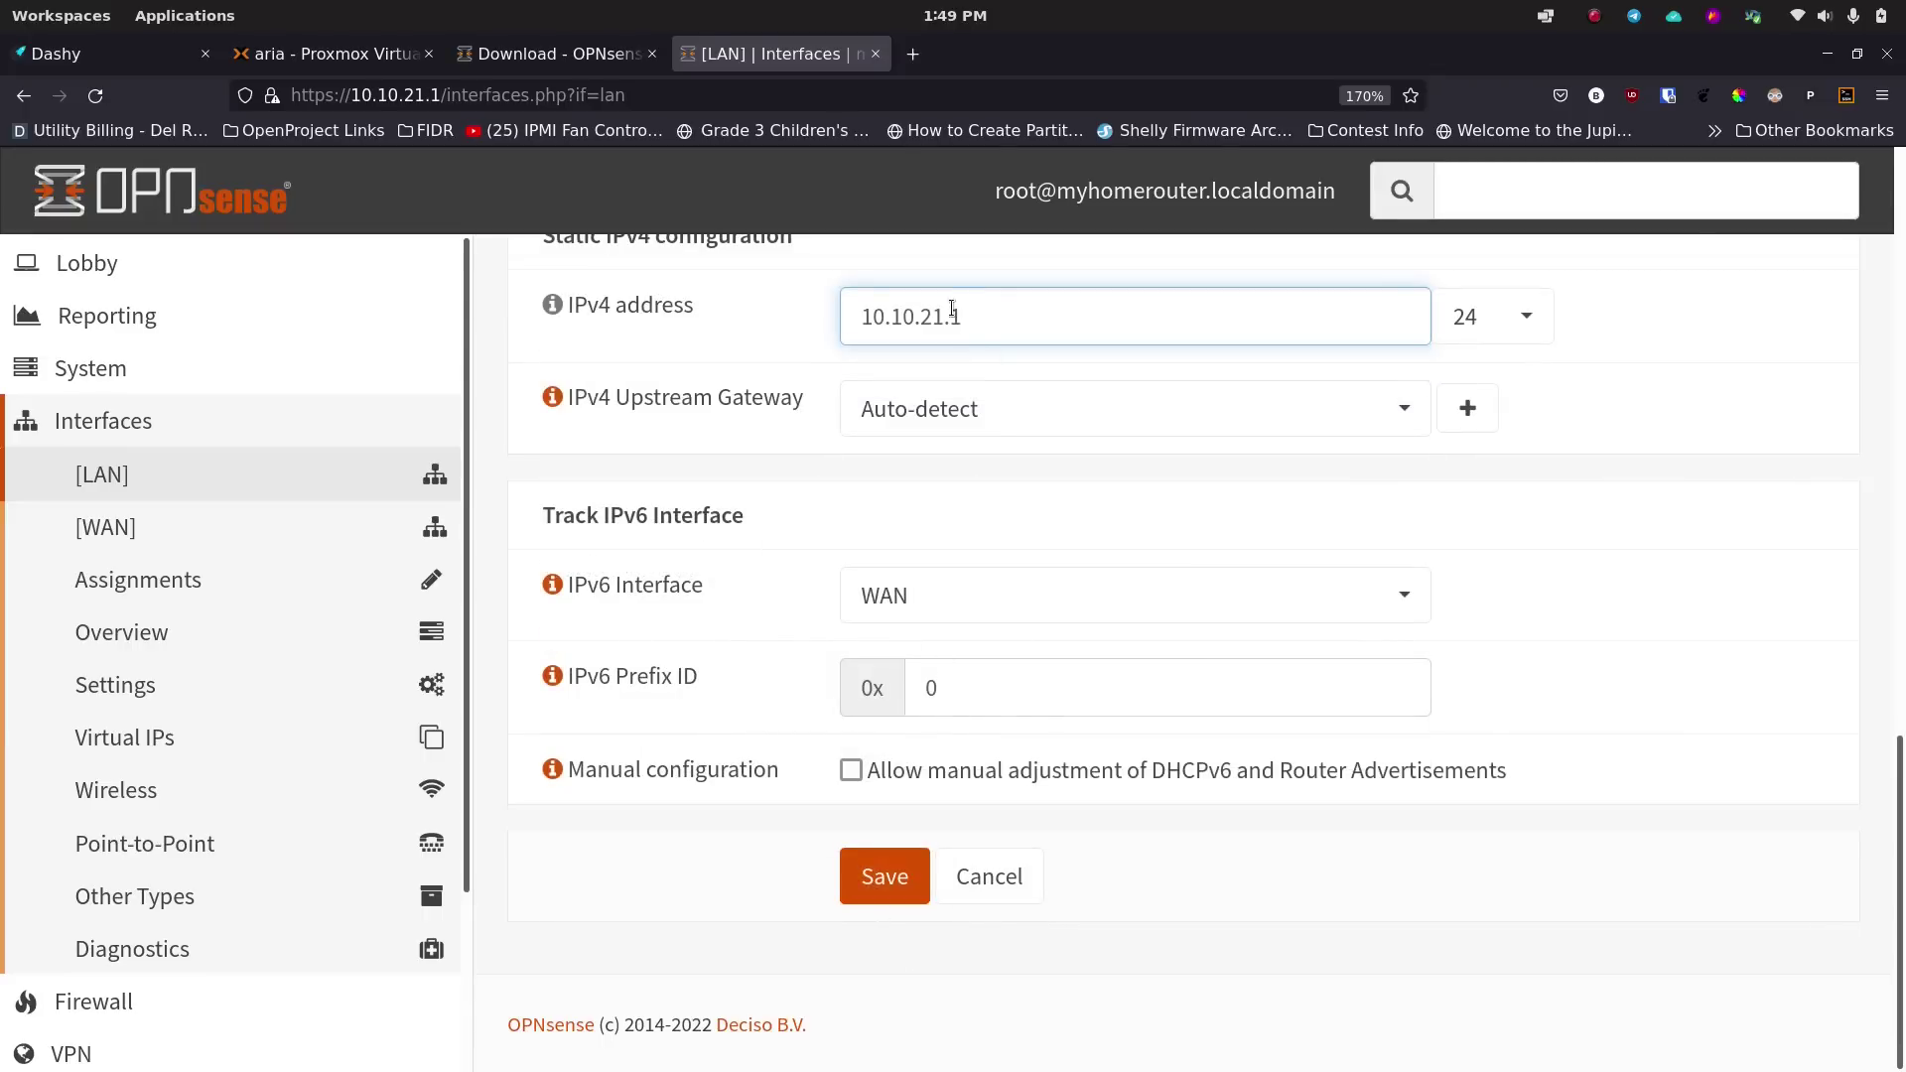
scroll(826, 557, "up", 2)
scroll(826, 557, "down", 2)
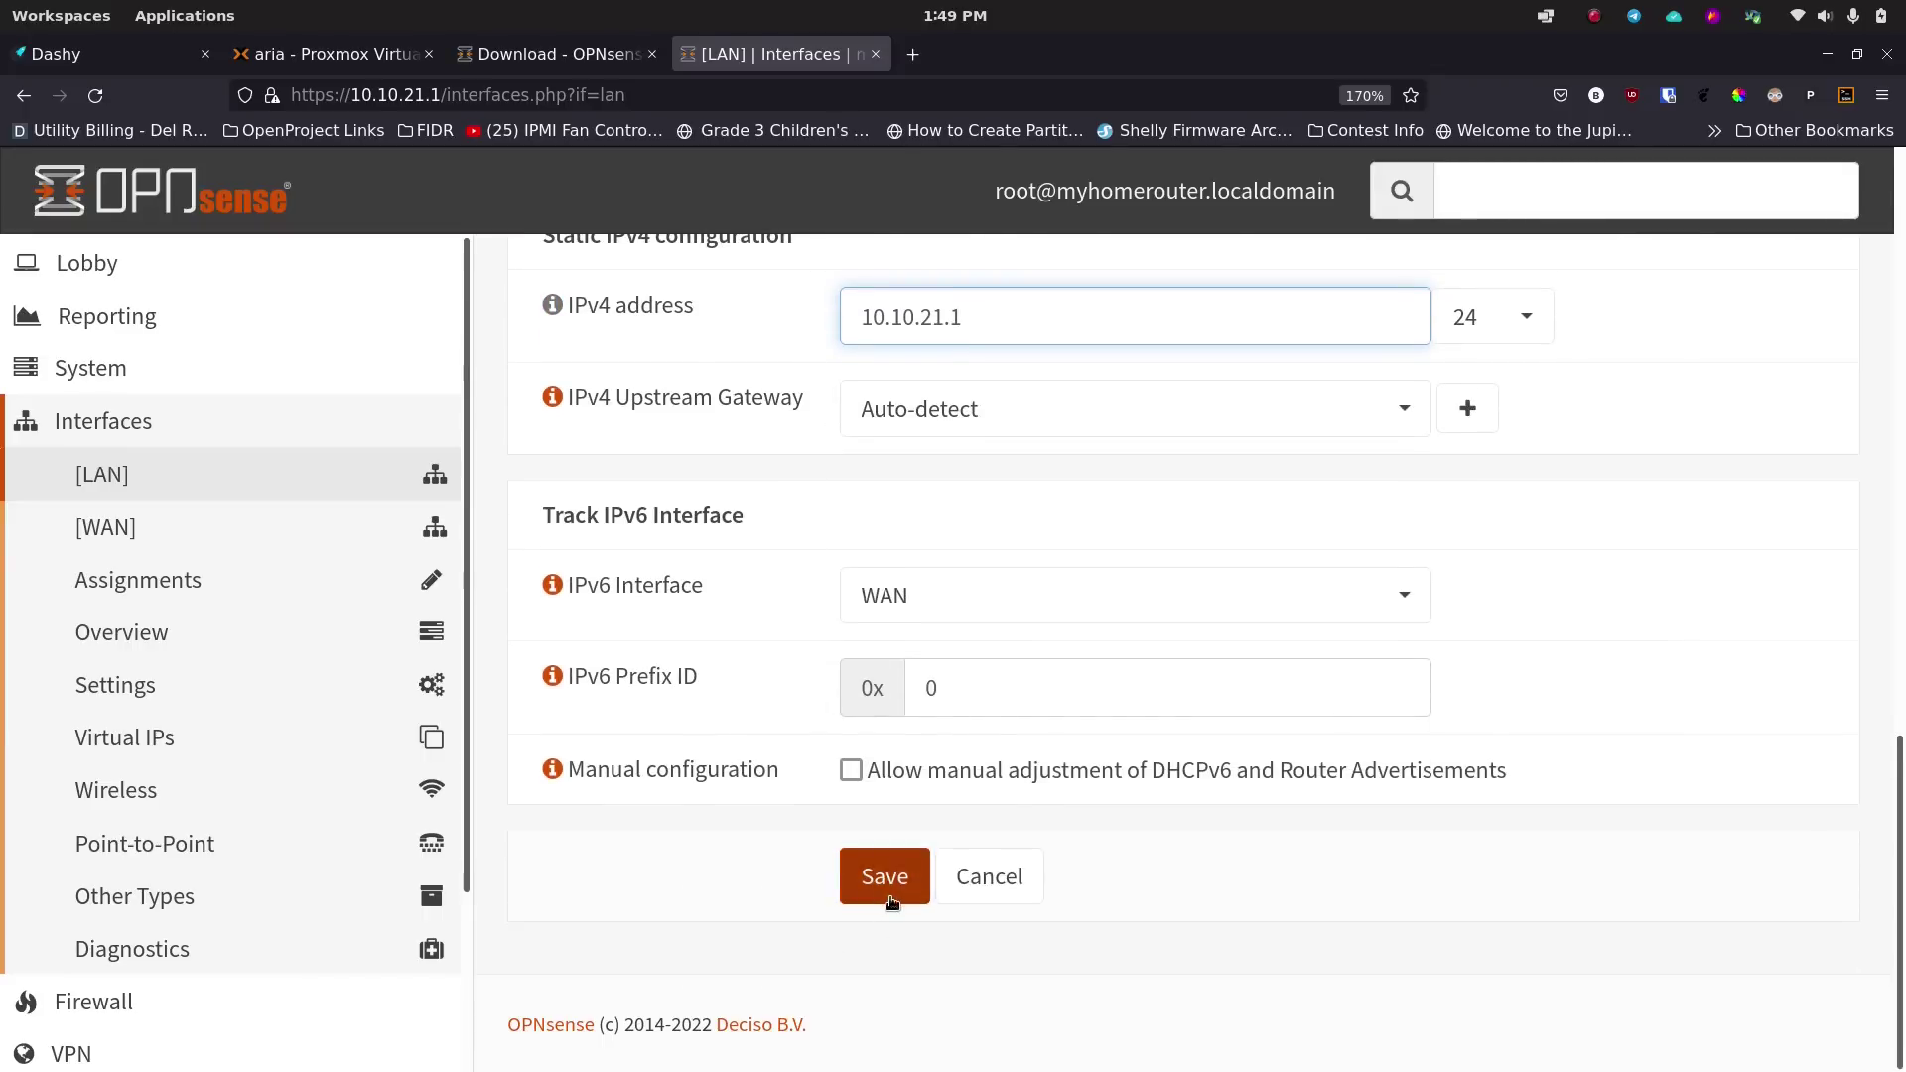
Leave the LAN interface page without saving and open the DHCPv4 service settings for the LAN interface.
left_click(985, 877)
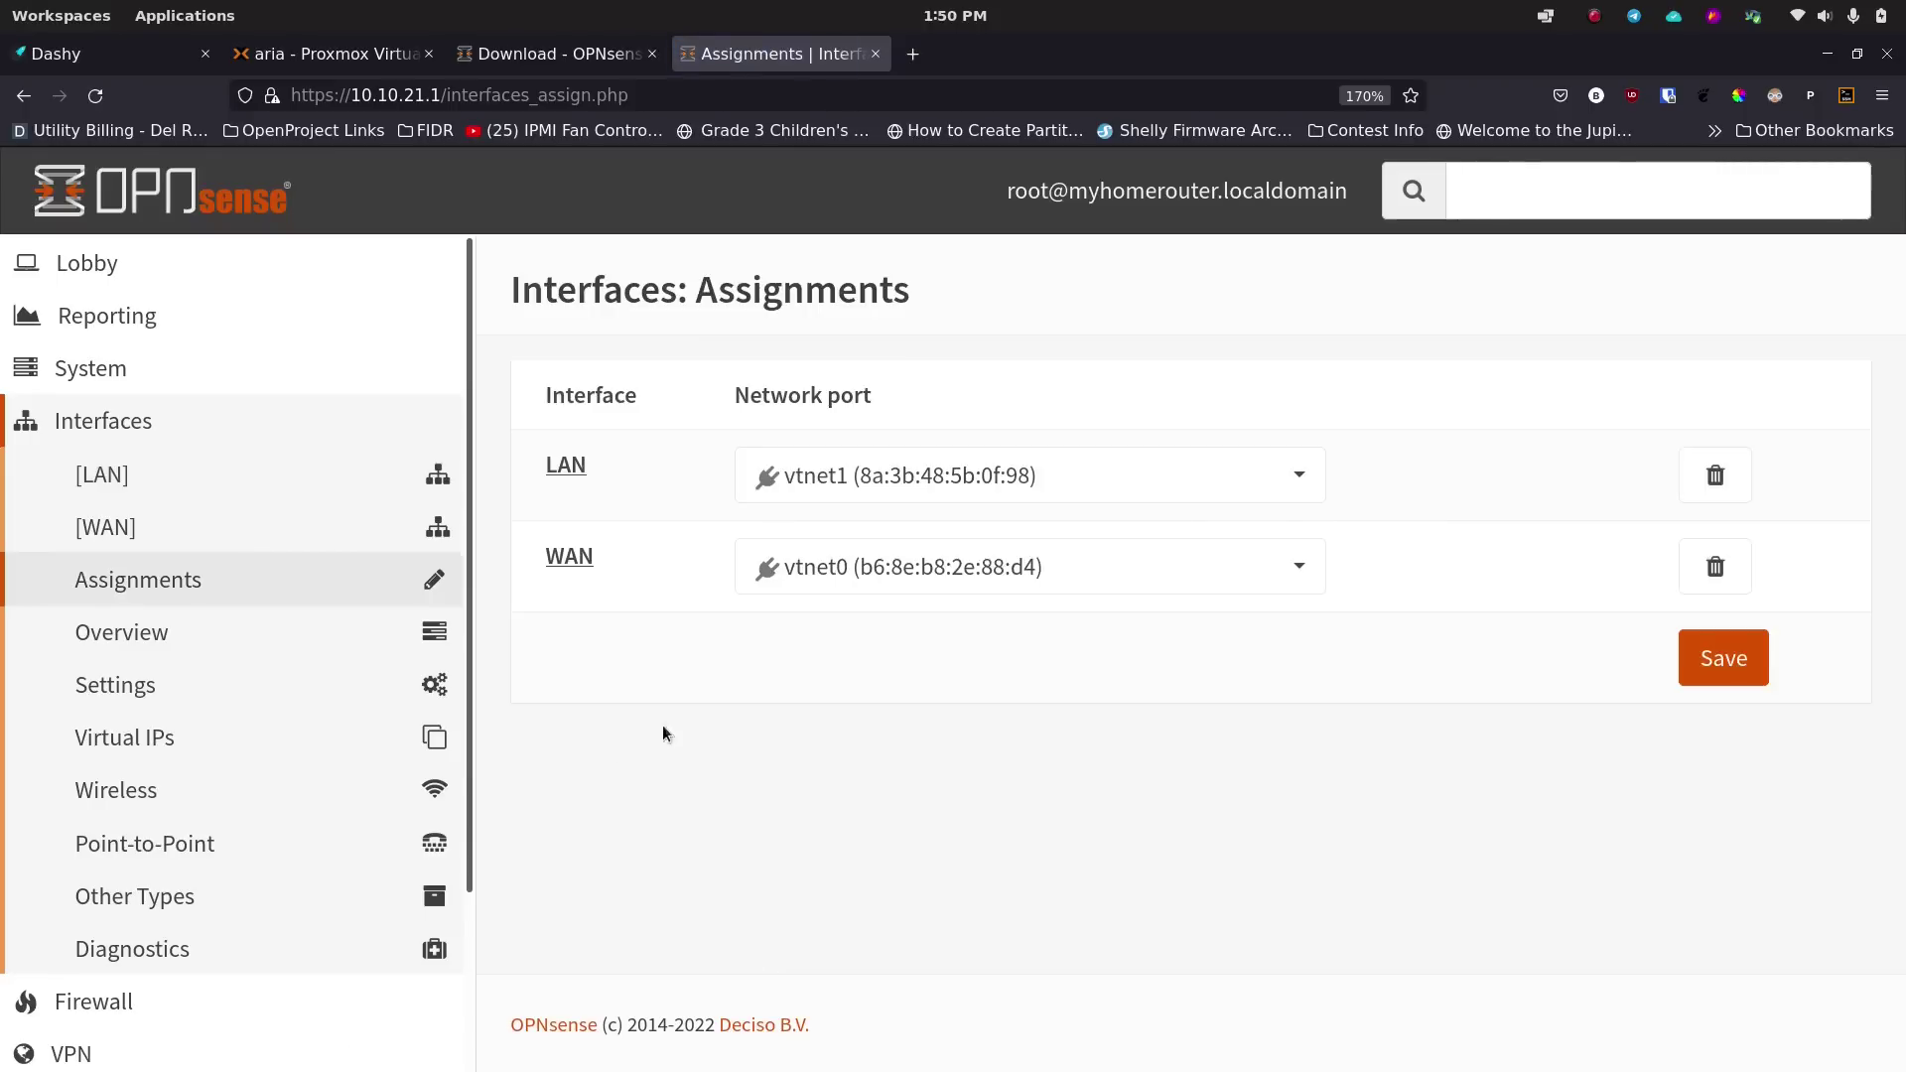
scroll(163, 674, "down", 3)
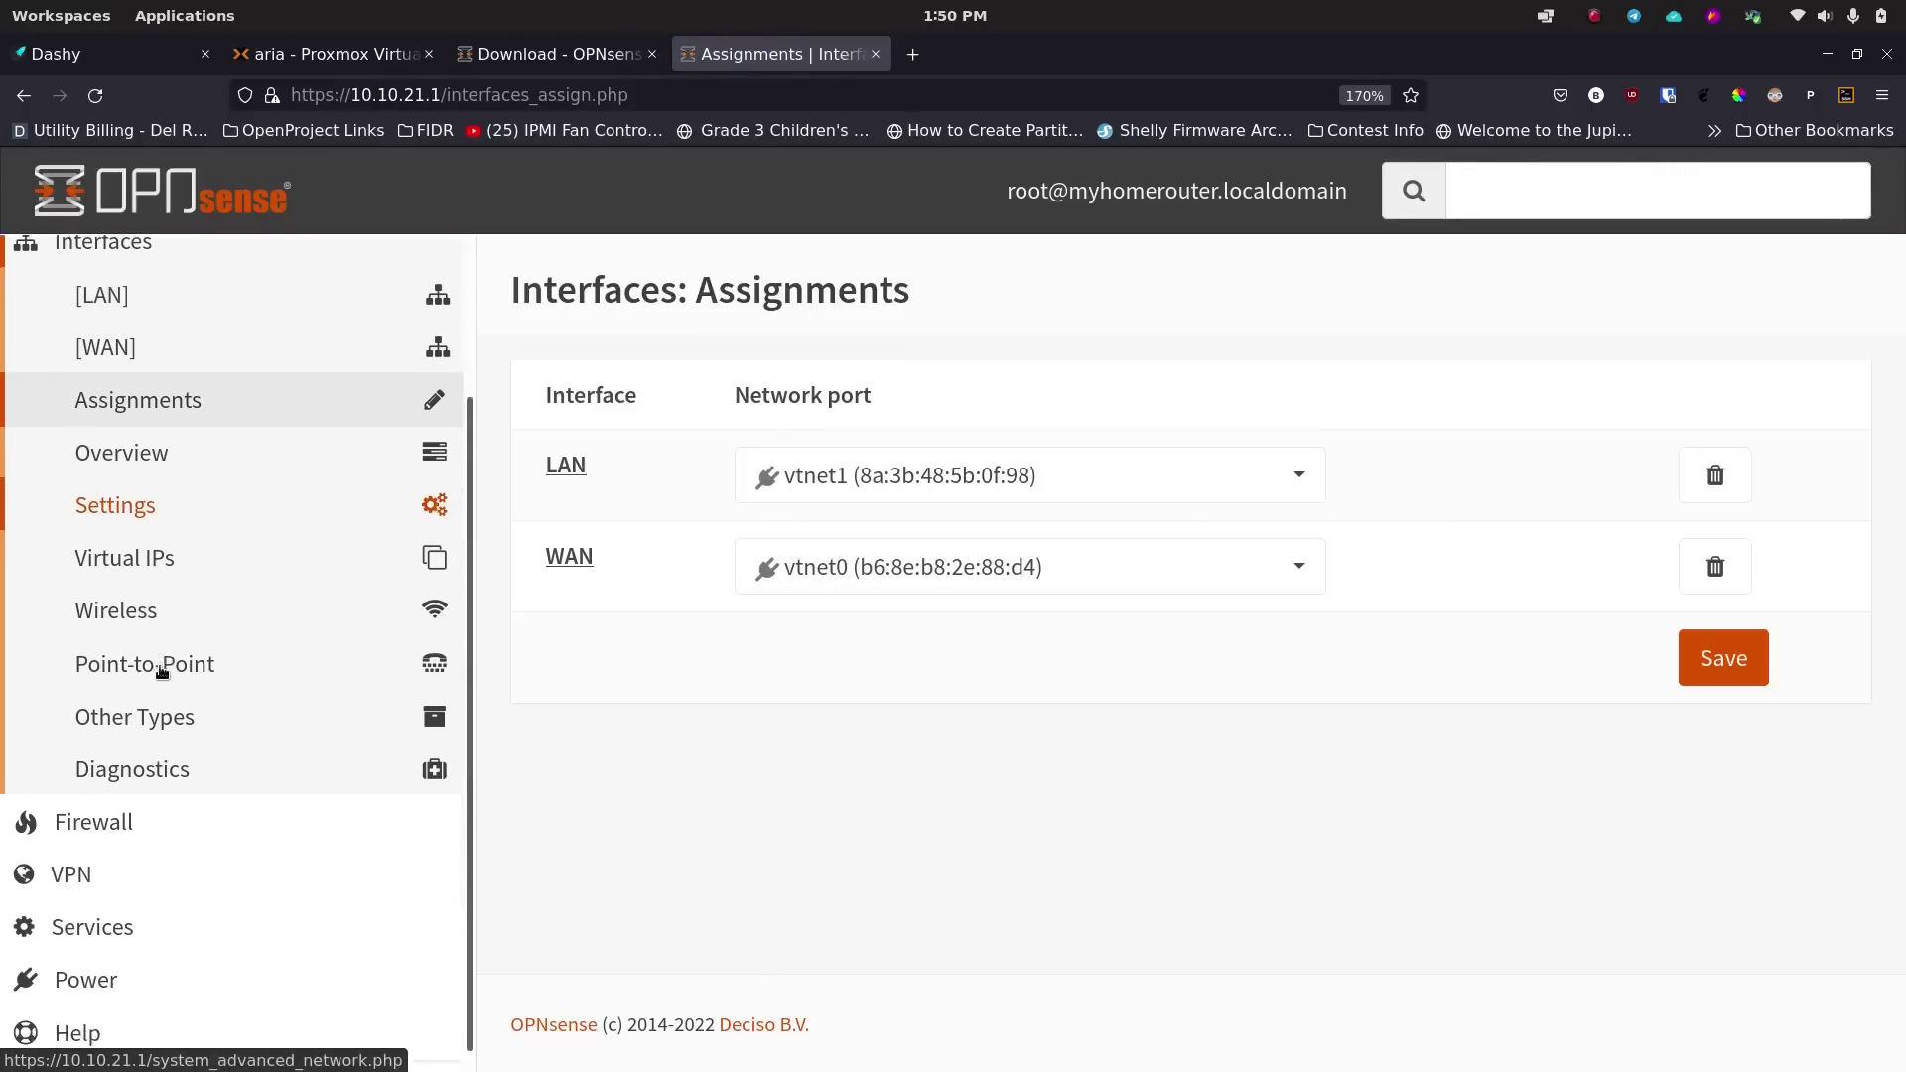
left_click(194, 801)
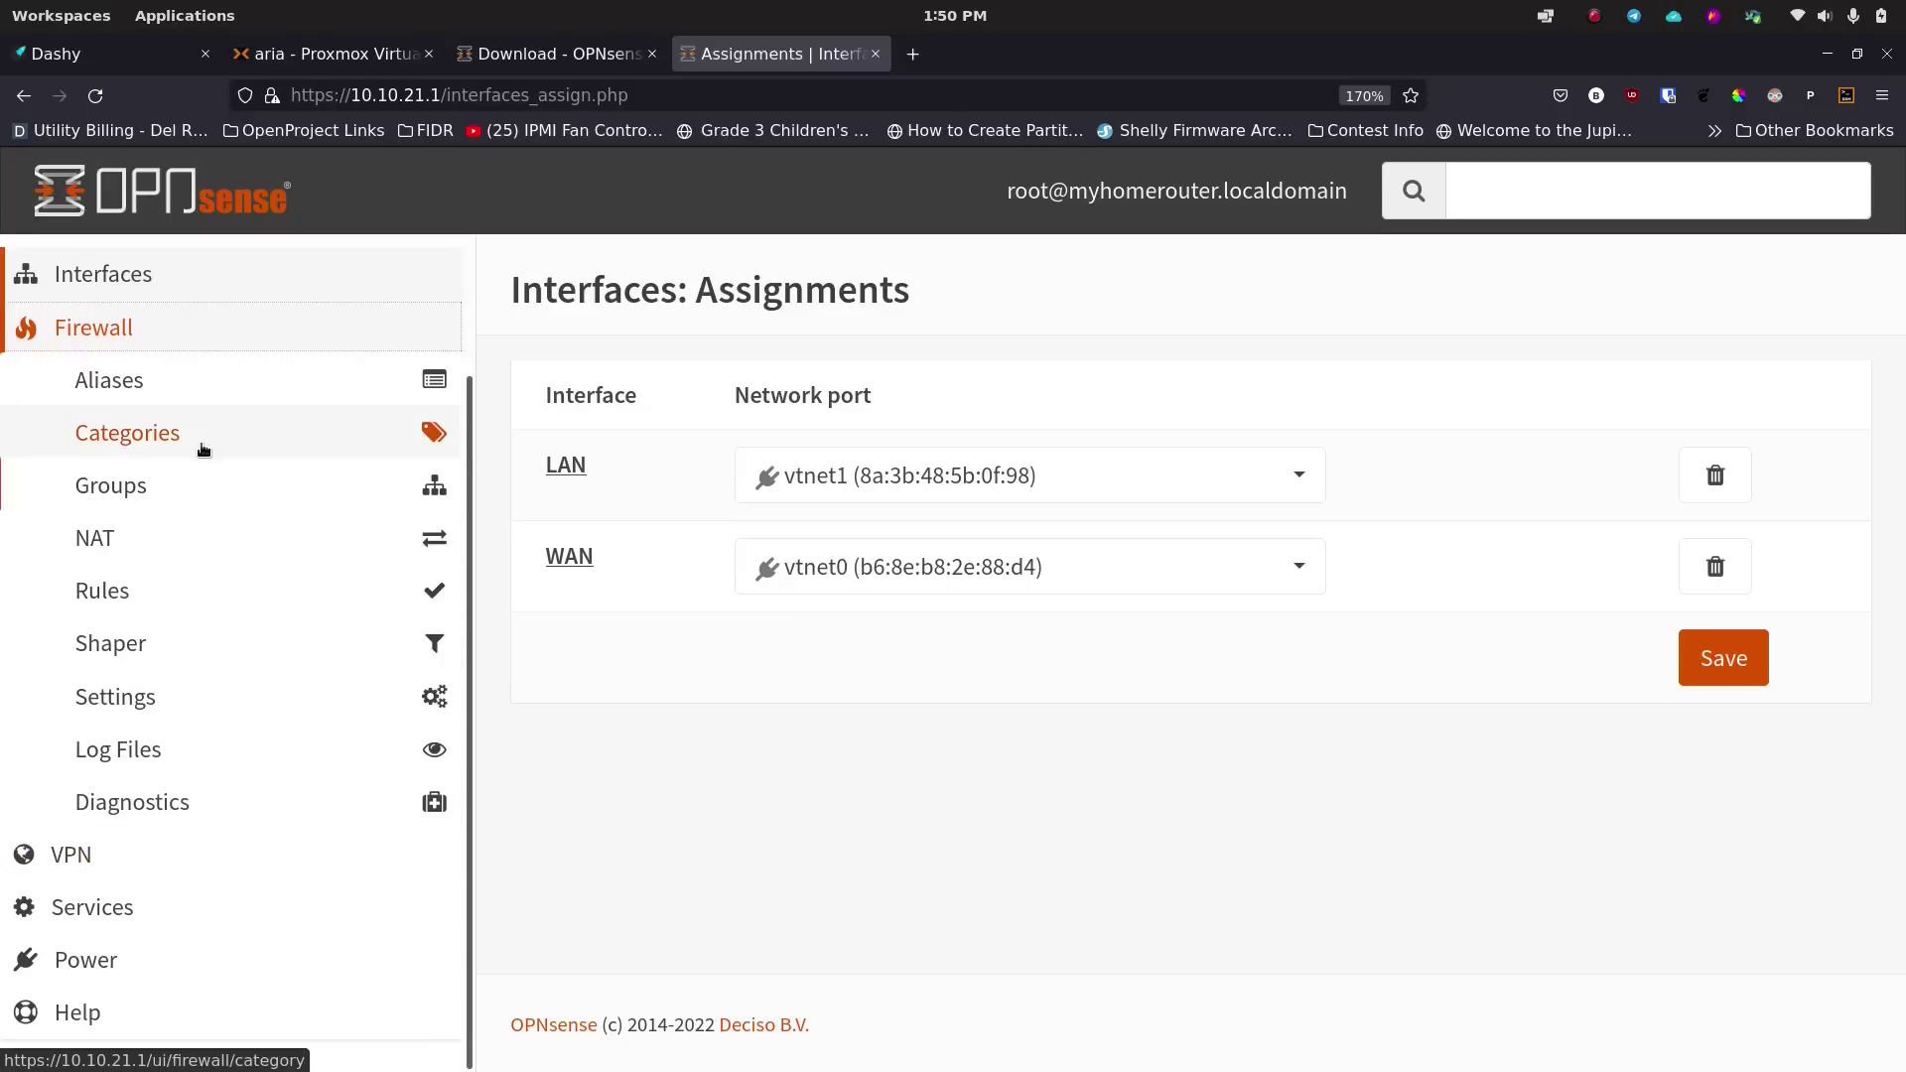
left_click(170, 903)
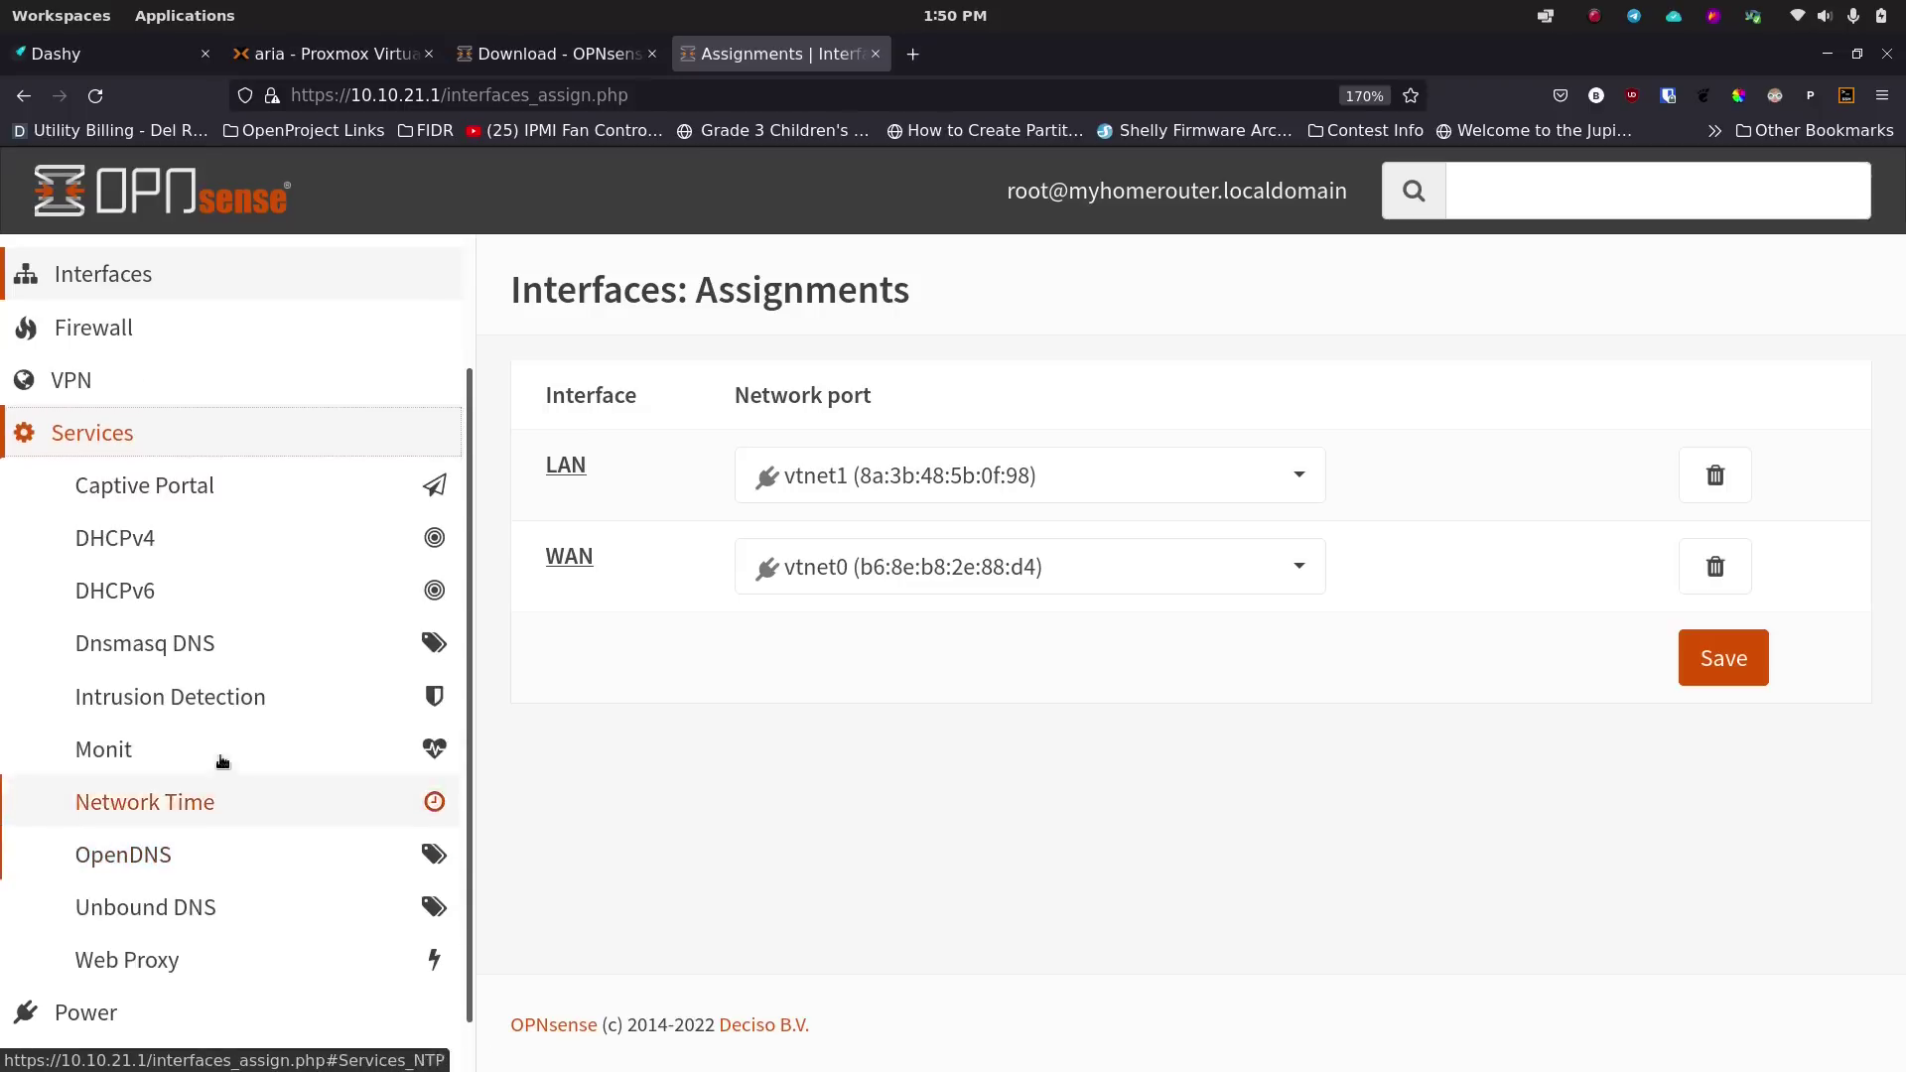
left_click(225, 542)
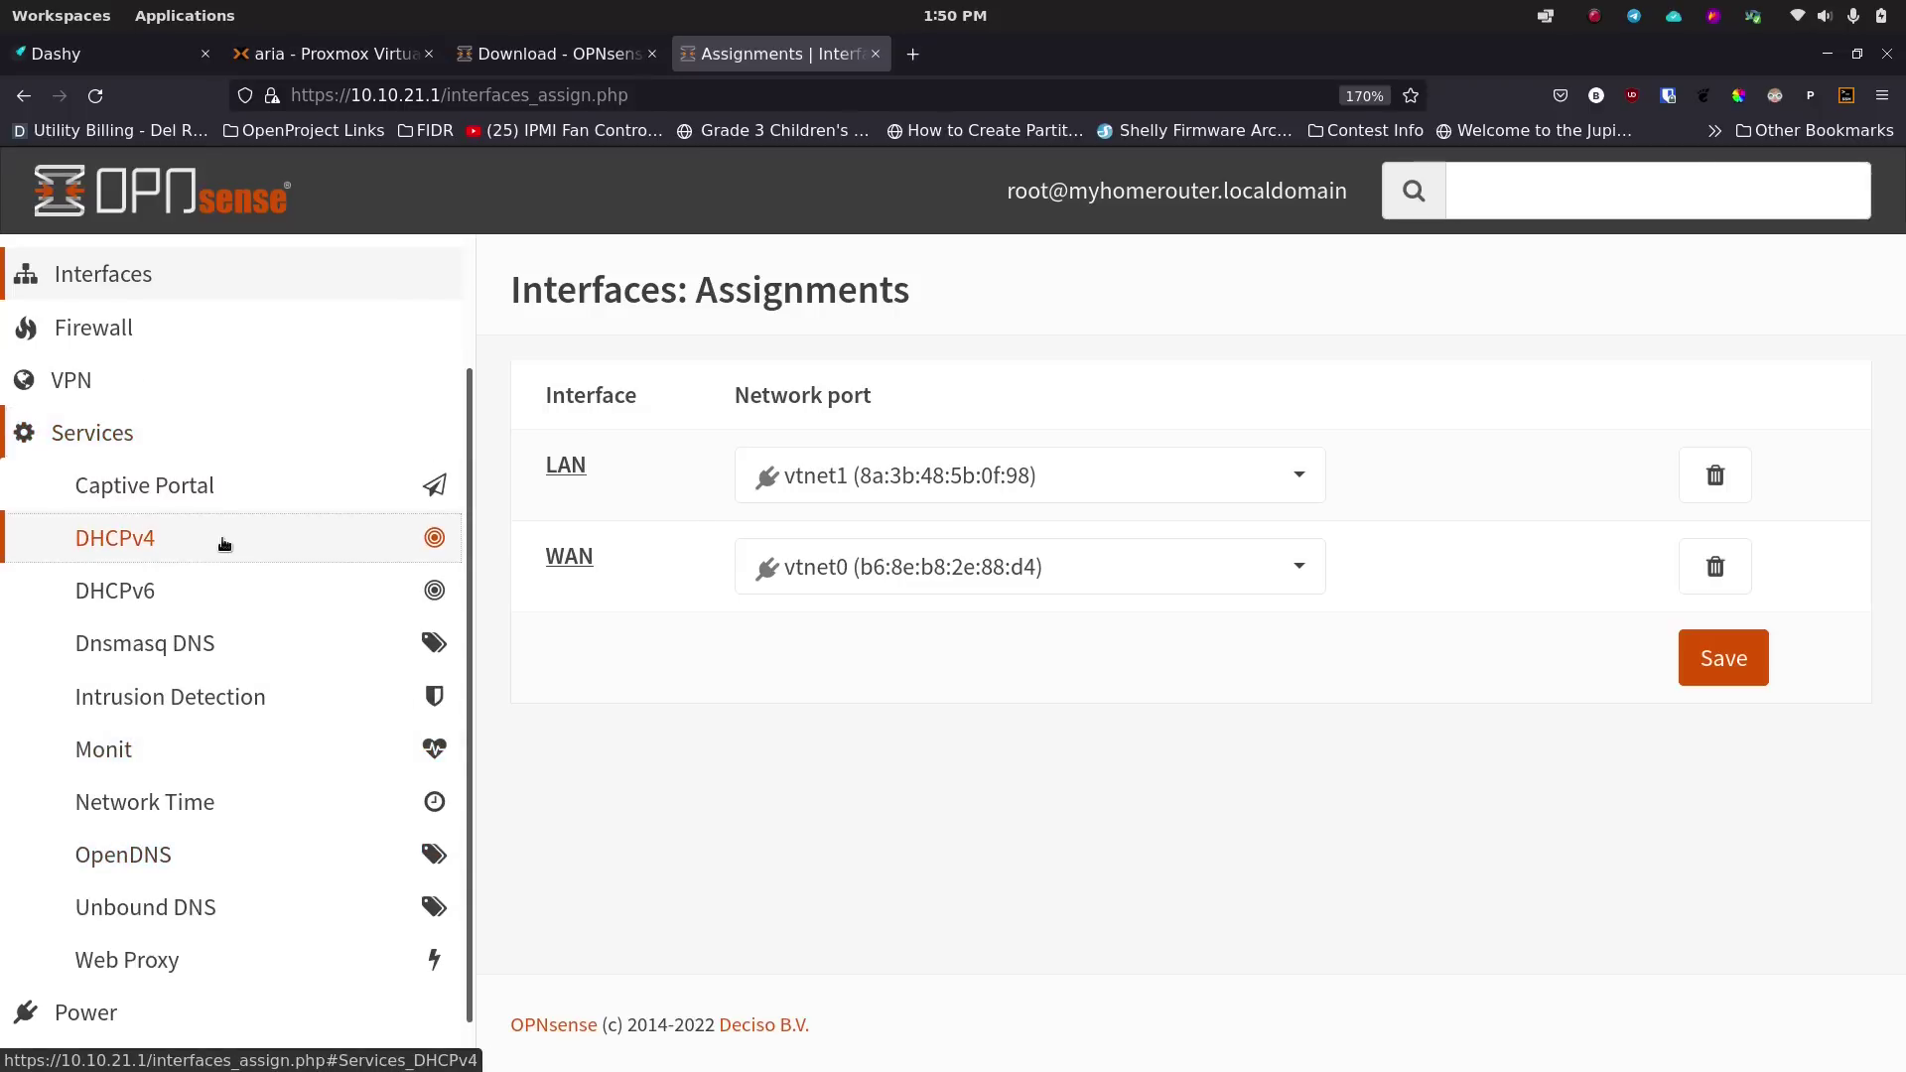
left_click(215, 598)
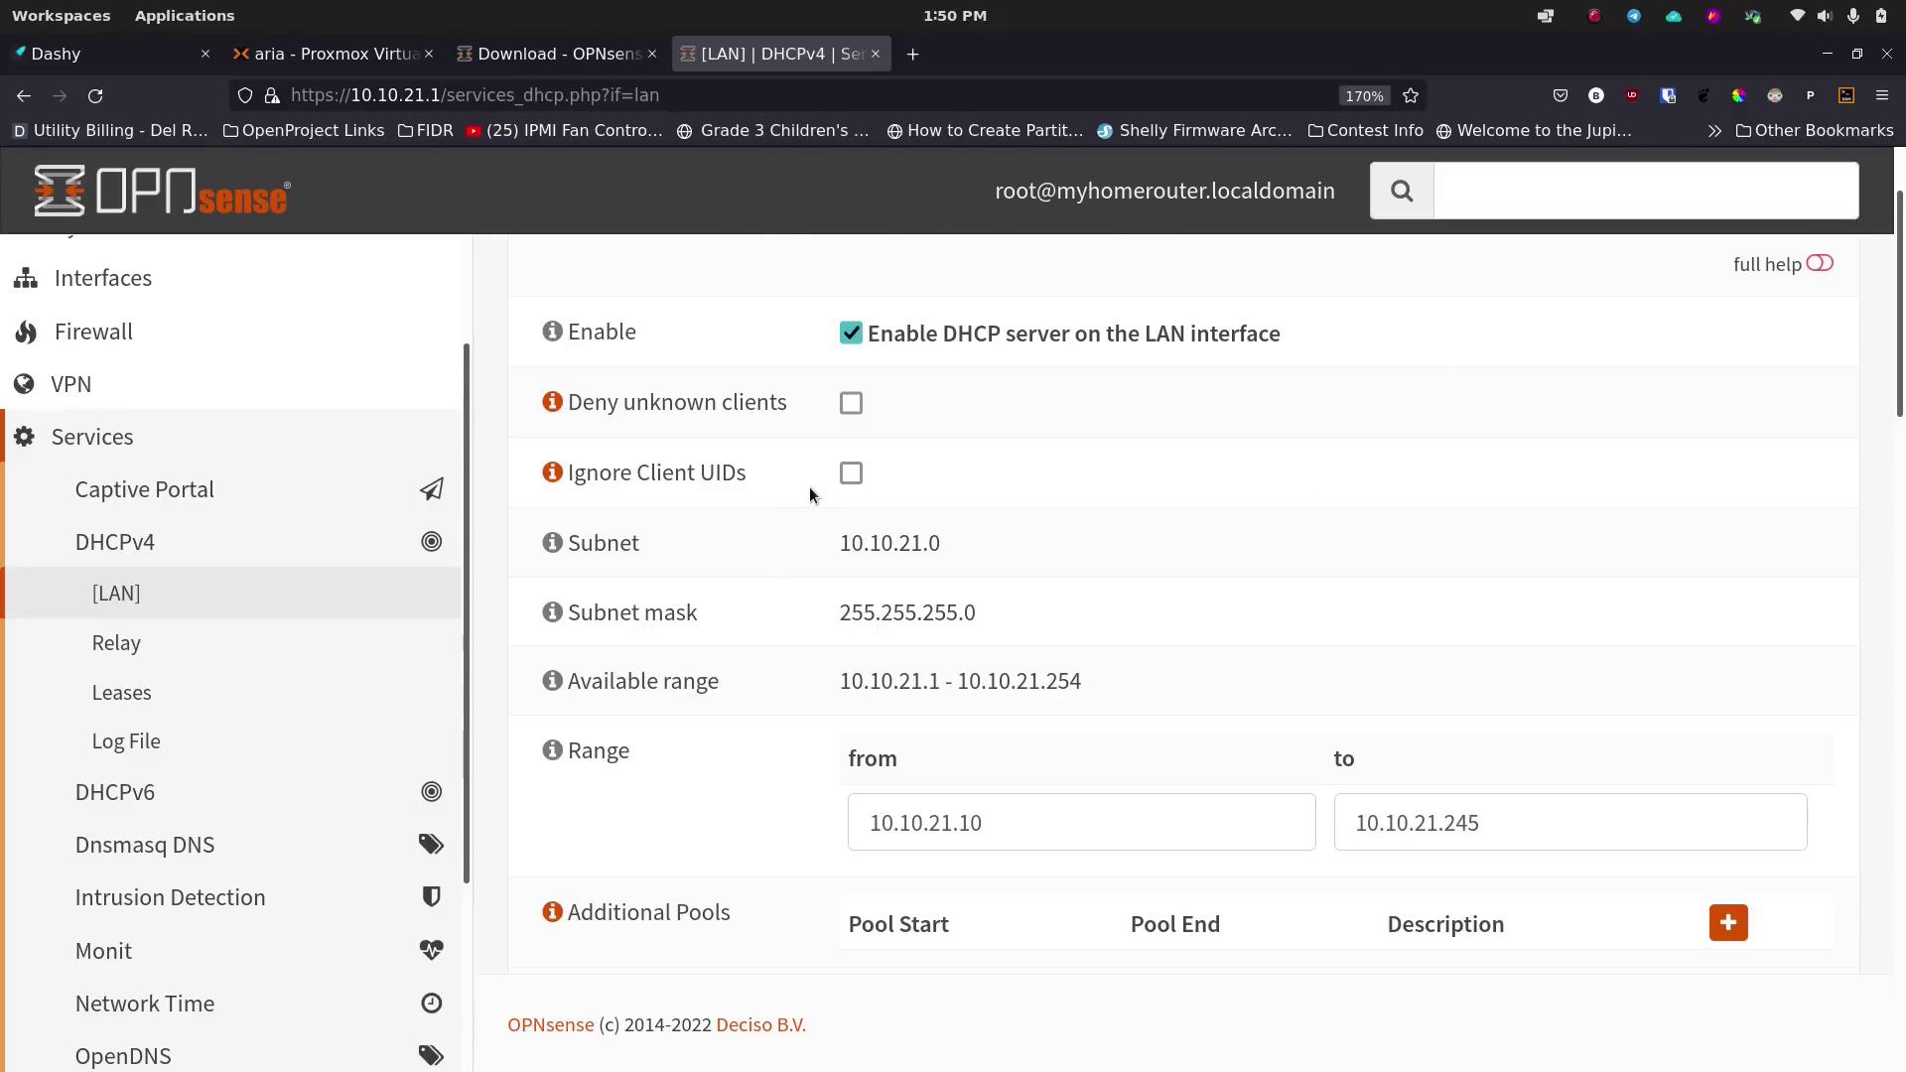
Review the subnet, subnet mask and available address range in the LAN DHCPv4 settings.
scroll(809, 493, "down", 2)
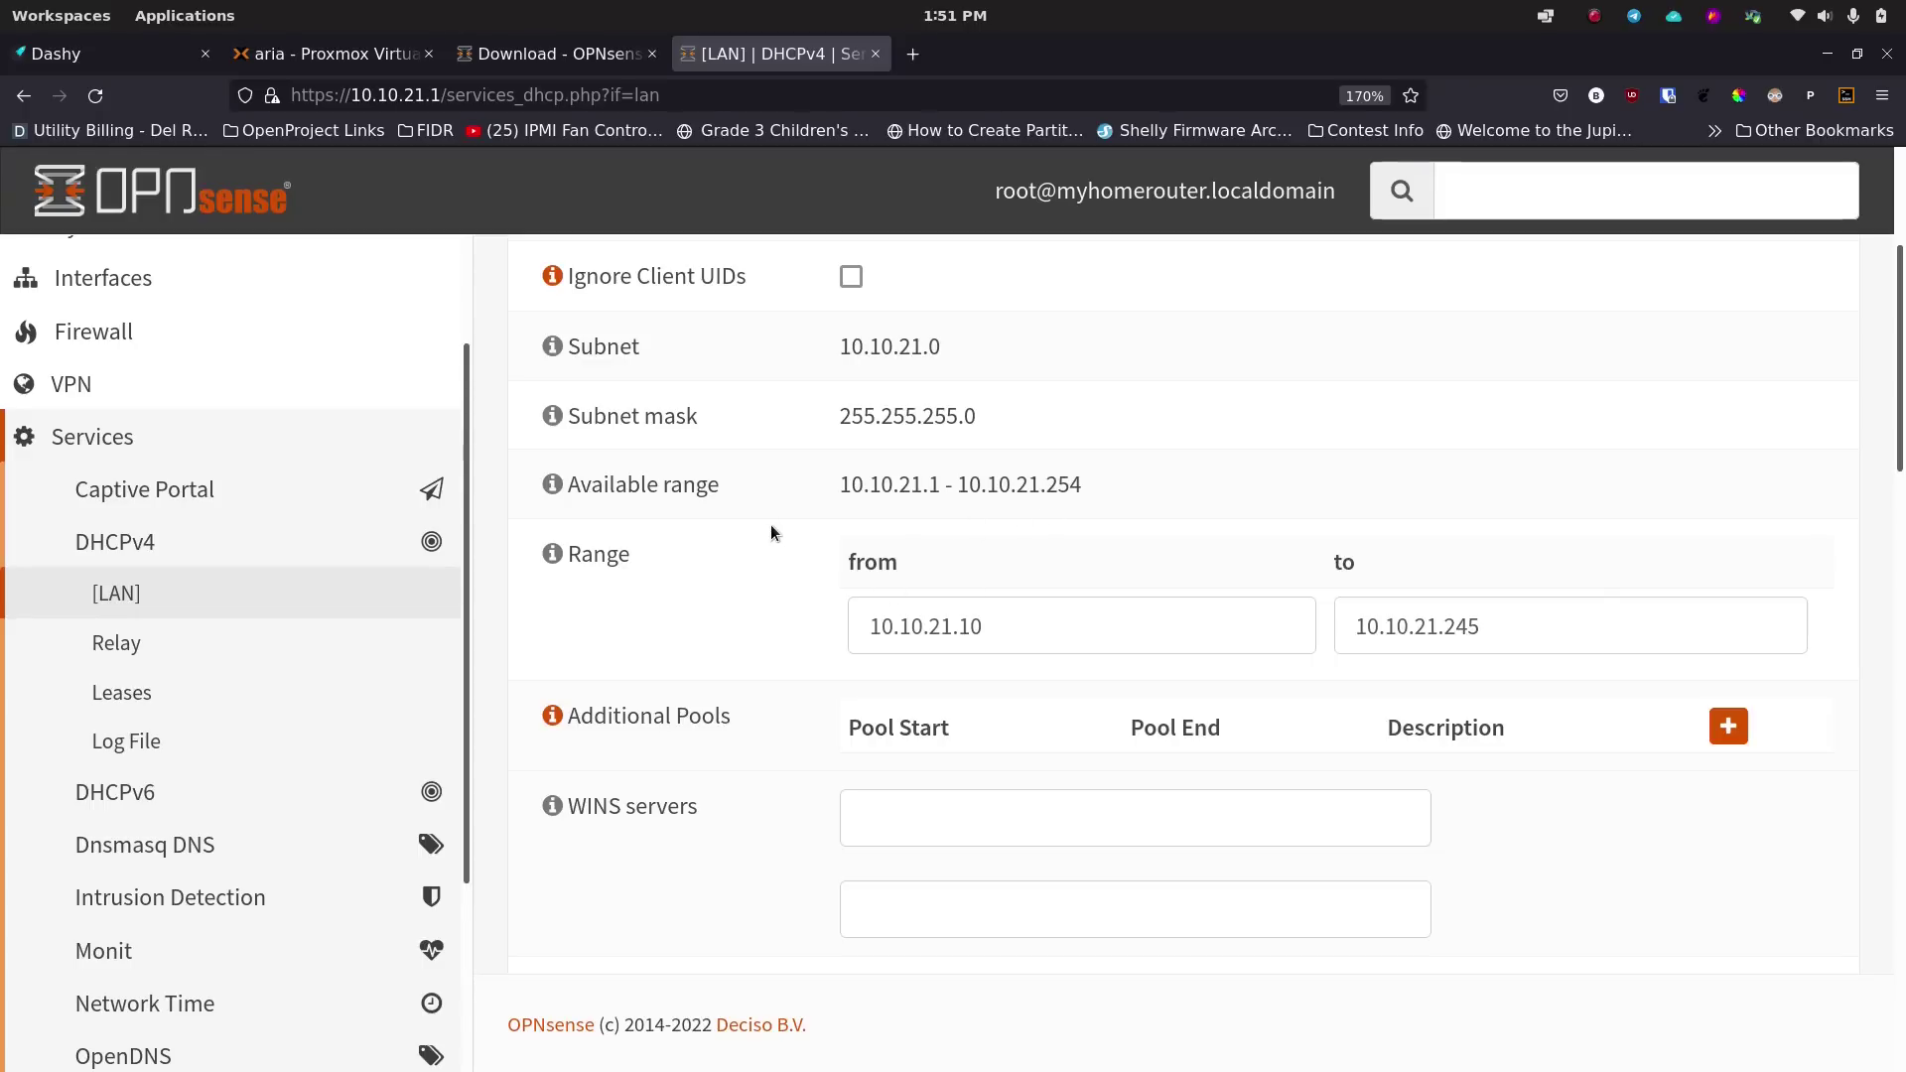
mouse_move(852, 415)
left_mouse_down()
mouse_move(965, 413)
mouse_move(840, 407)
left_mouse_up()
left_click(1004, 407)
left_click_drag(835, 486, 1125, 489)
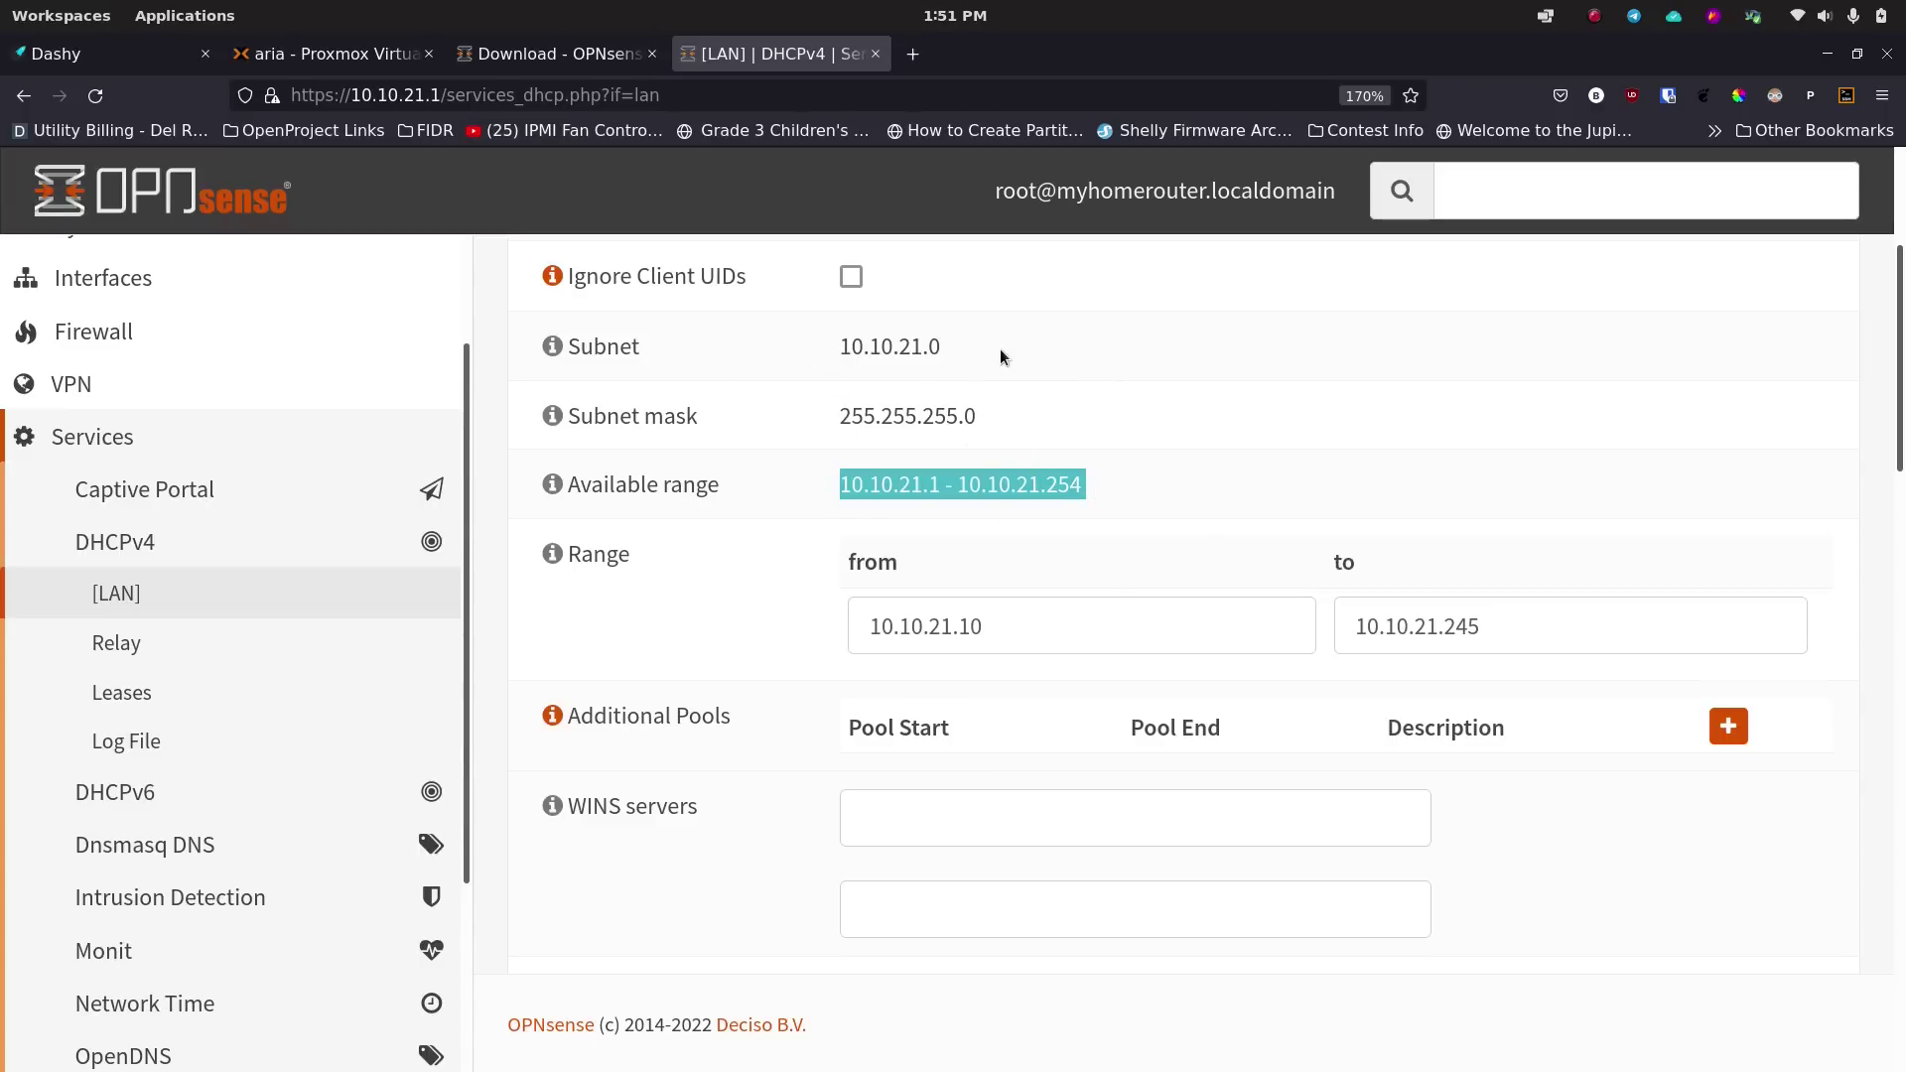
left_click(1105, 483)
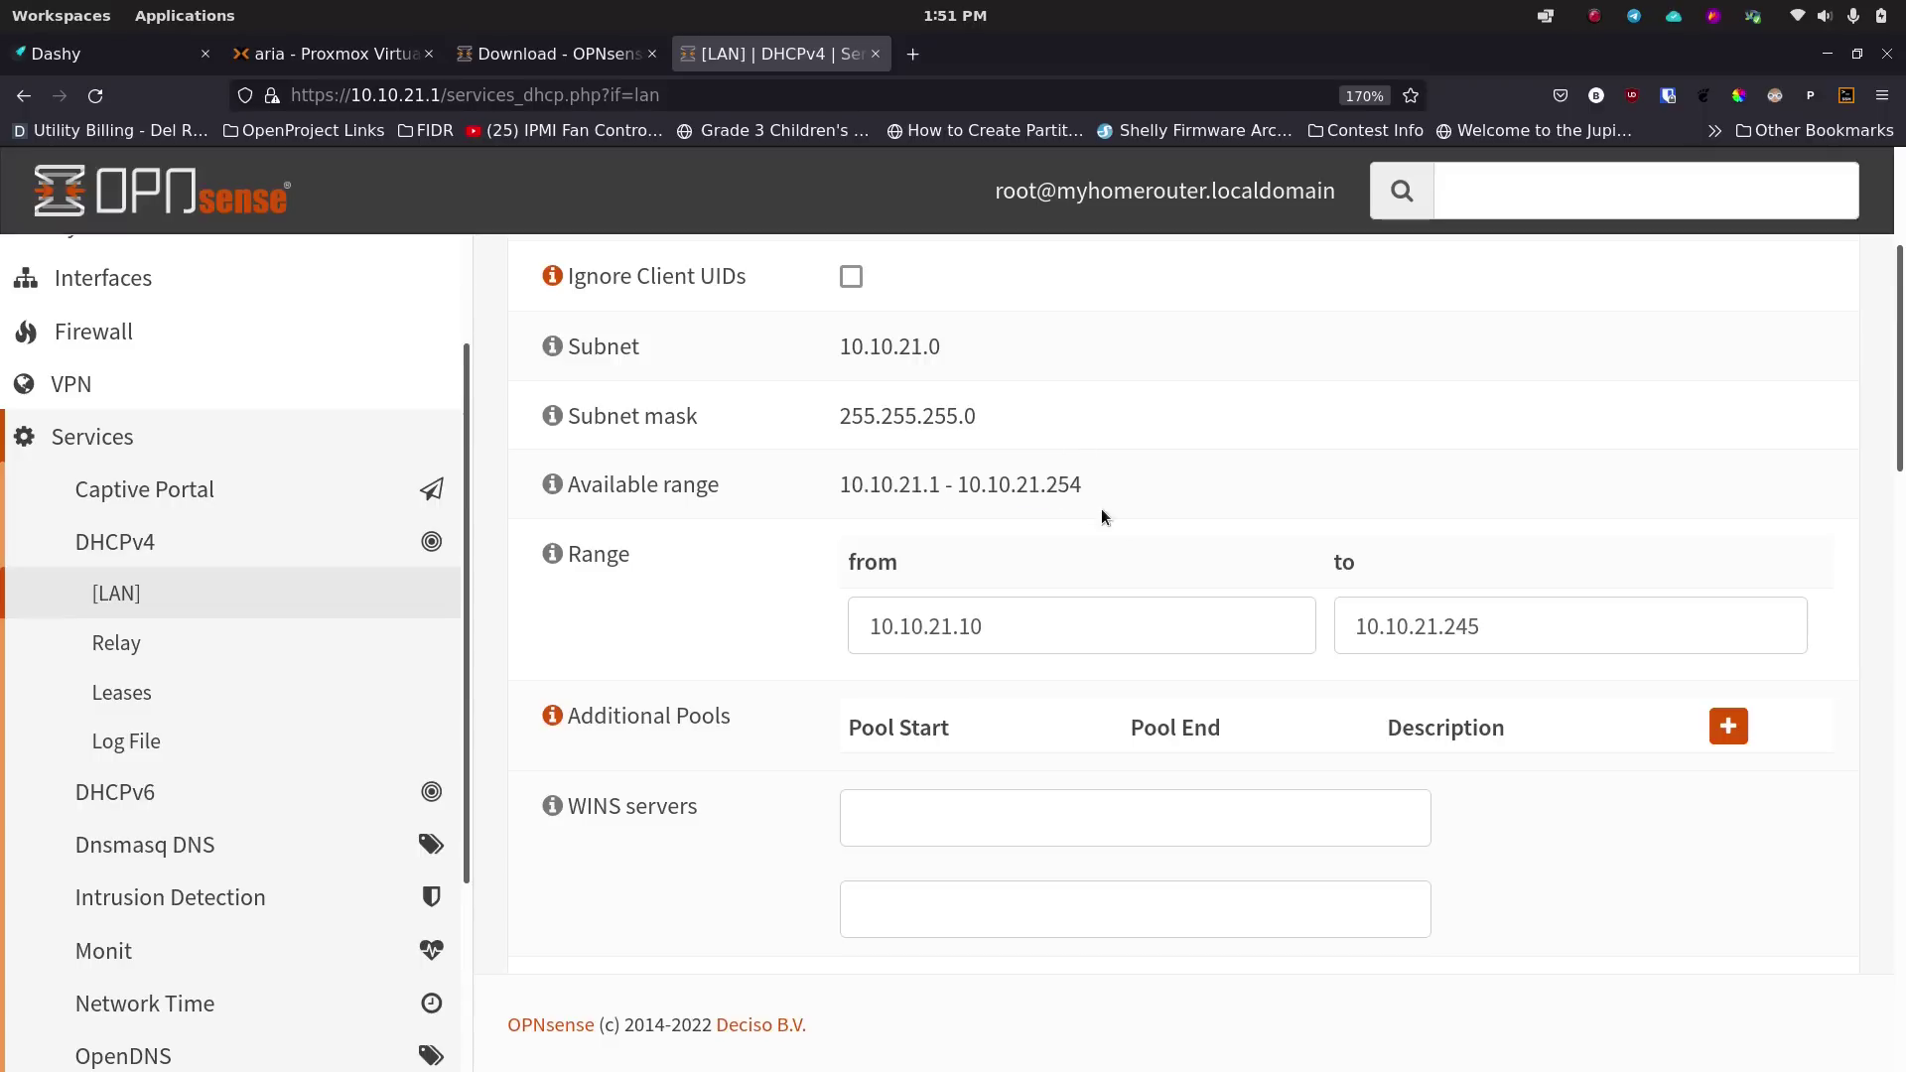
Change the end of the LAN DHCP address range to 10.10.21.154.
left_click(1029, 635)
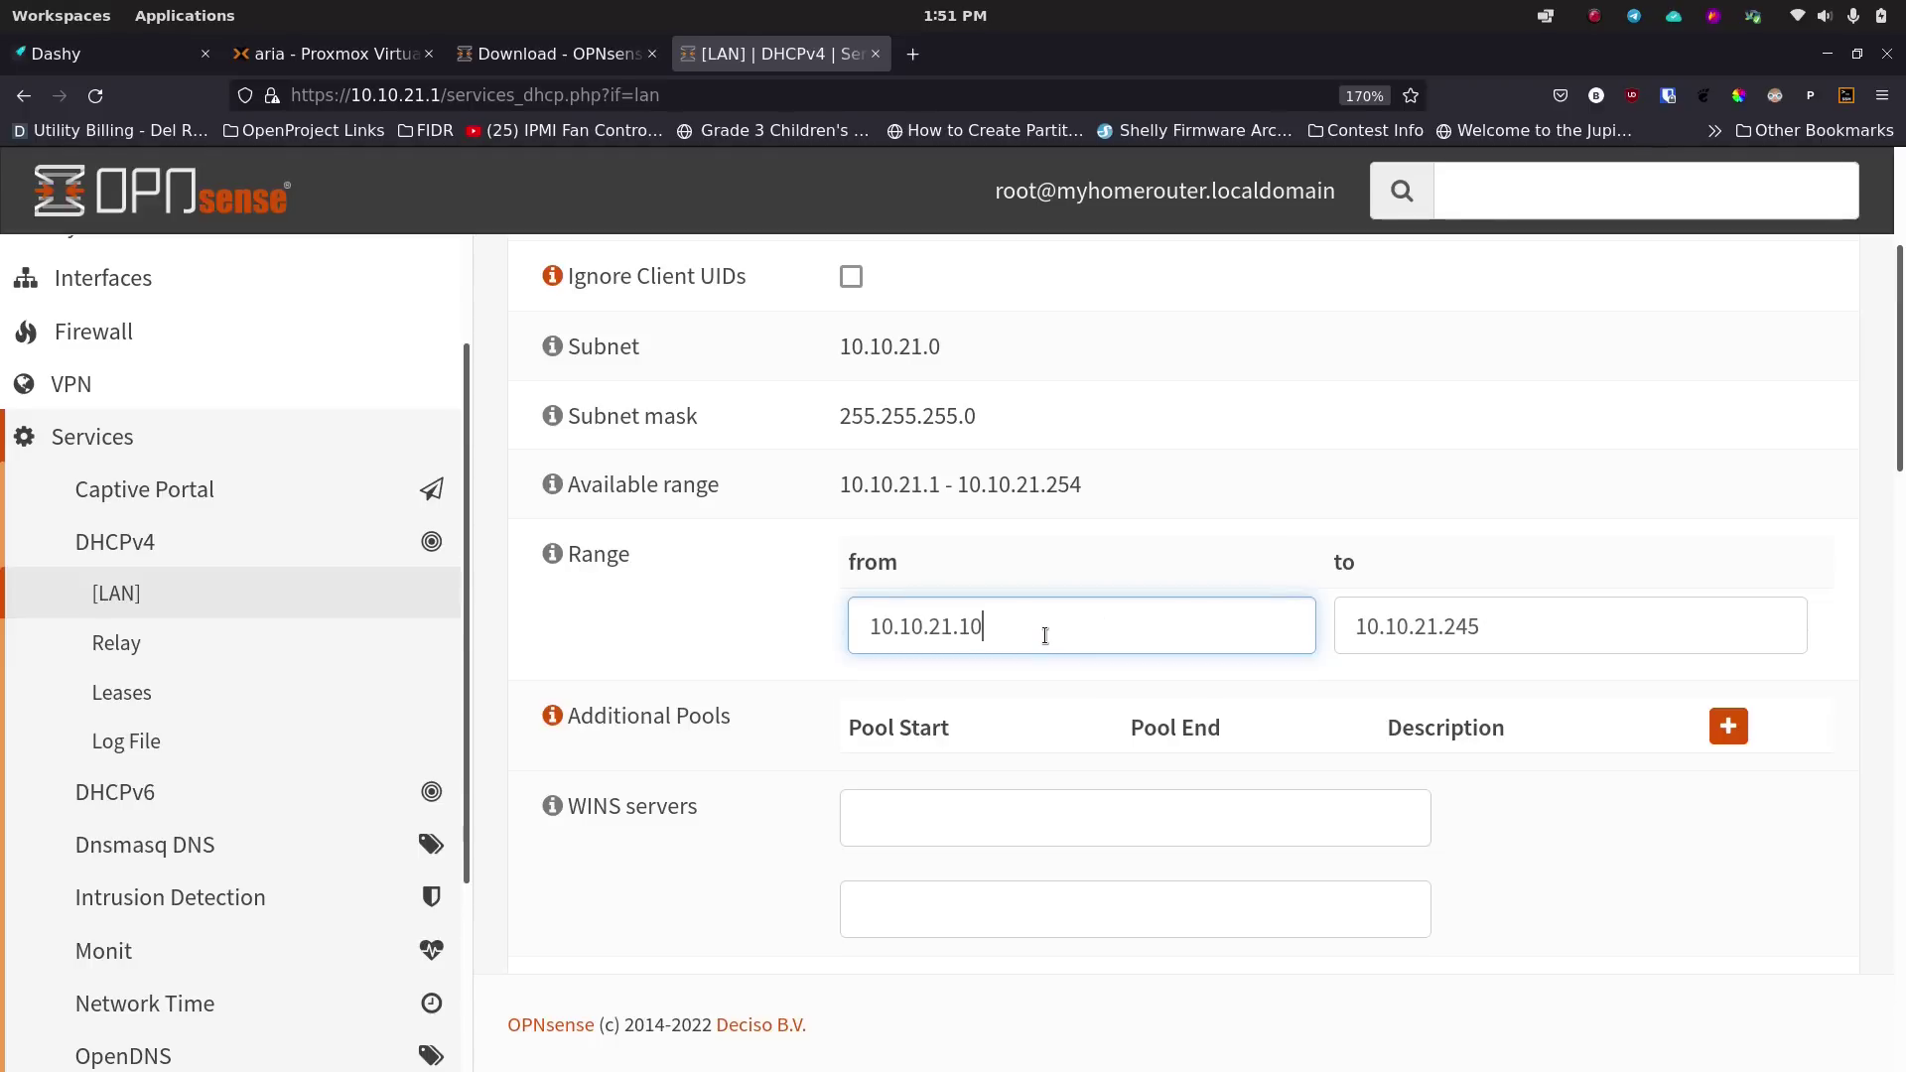
type("0")
key("BackSpace")
left_click(1527, 632)
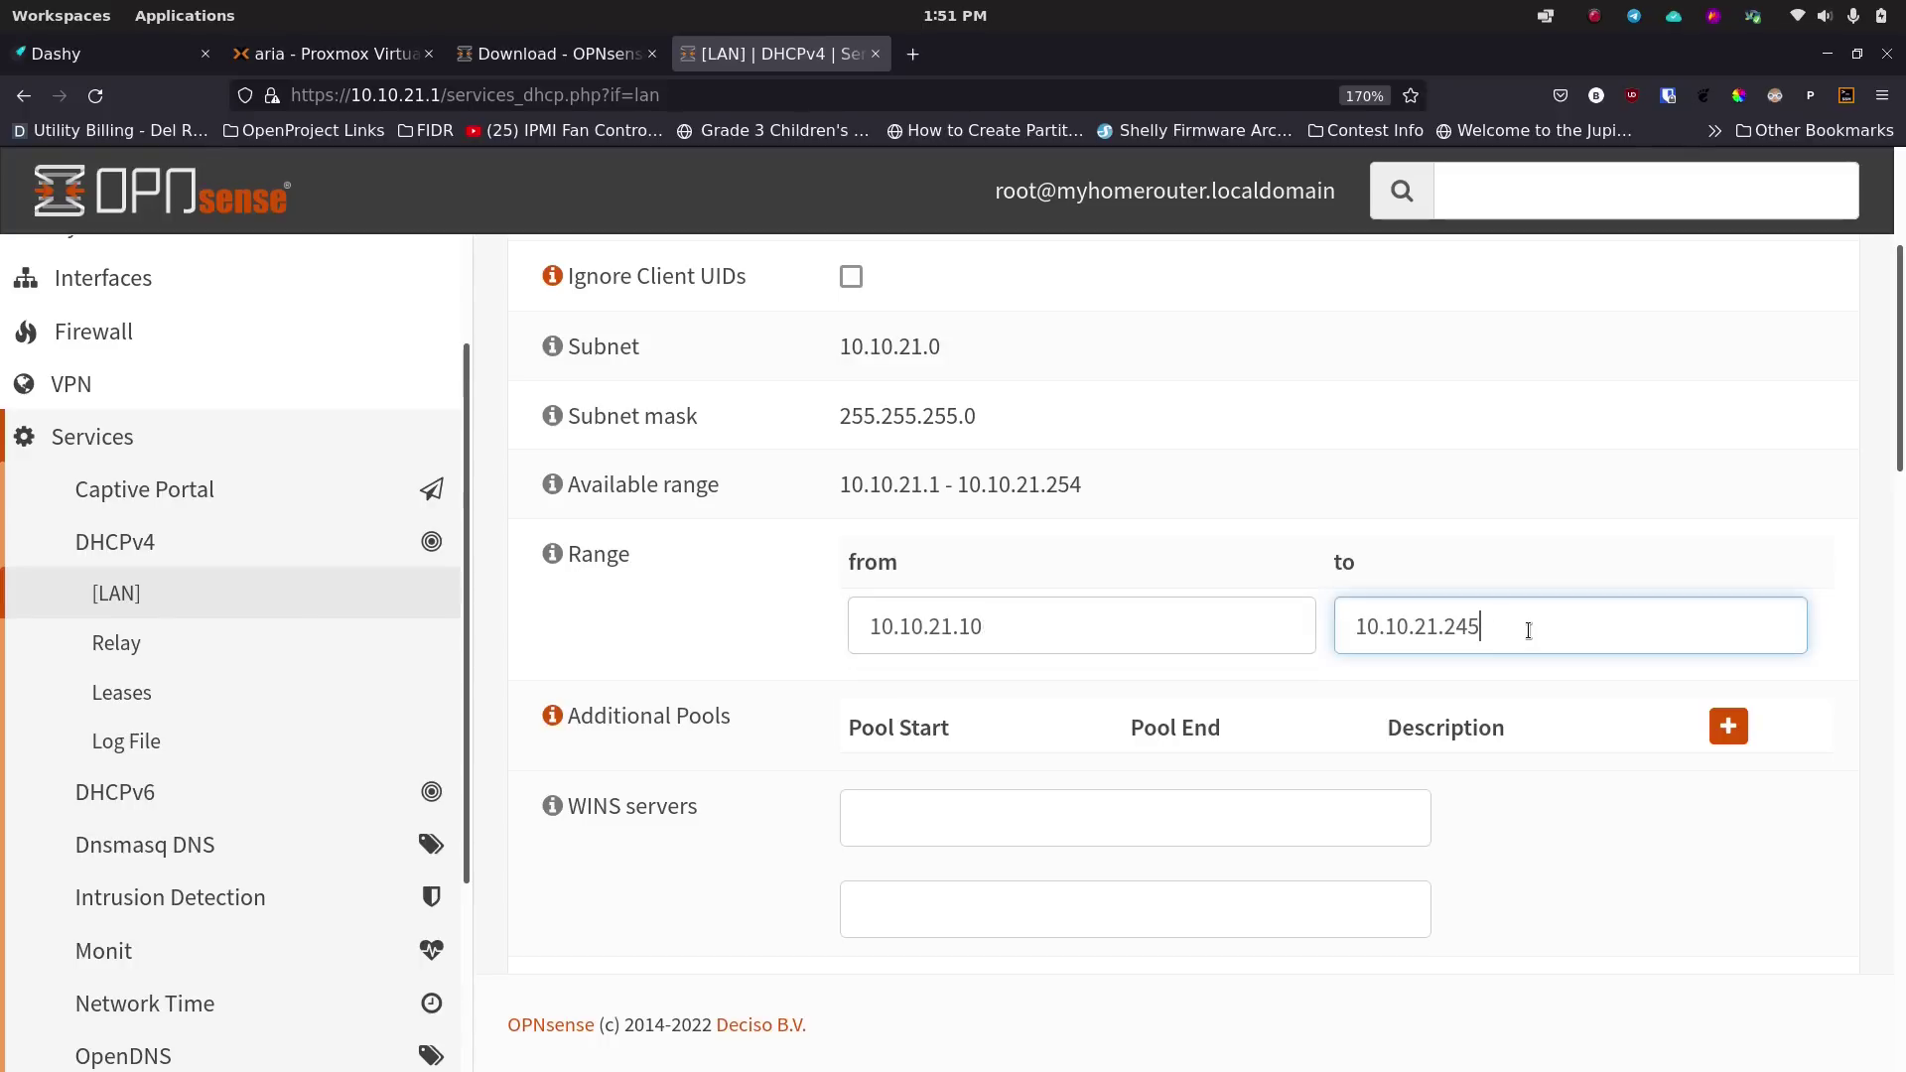
key("BackSpace")
key("BackSpace")
key("BackSpace")
type("154")
Review the remaining LAN DHCPv4 options, from WINS and DNS servers through lease times and advanced options to the DHCP static mappings.
scroll(1141, 621, "down", 2)
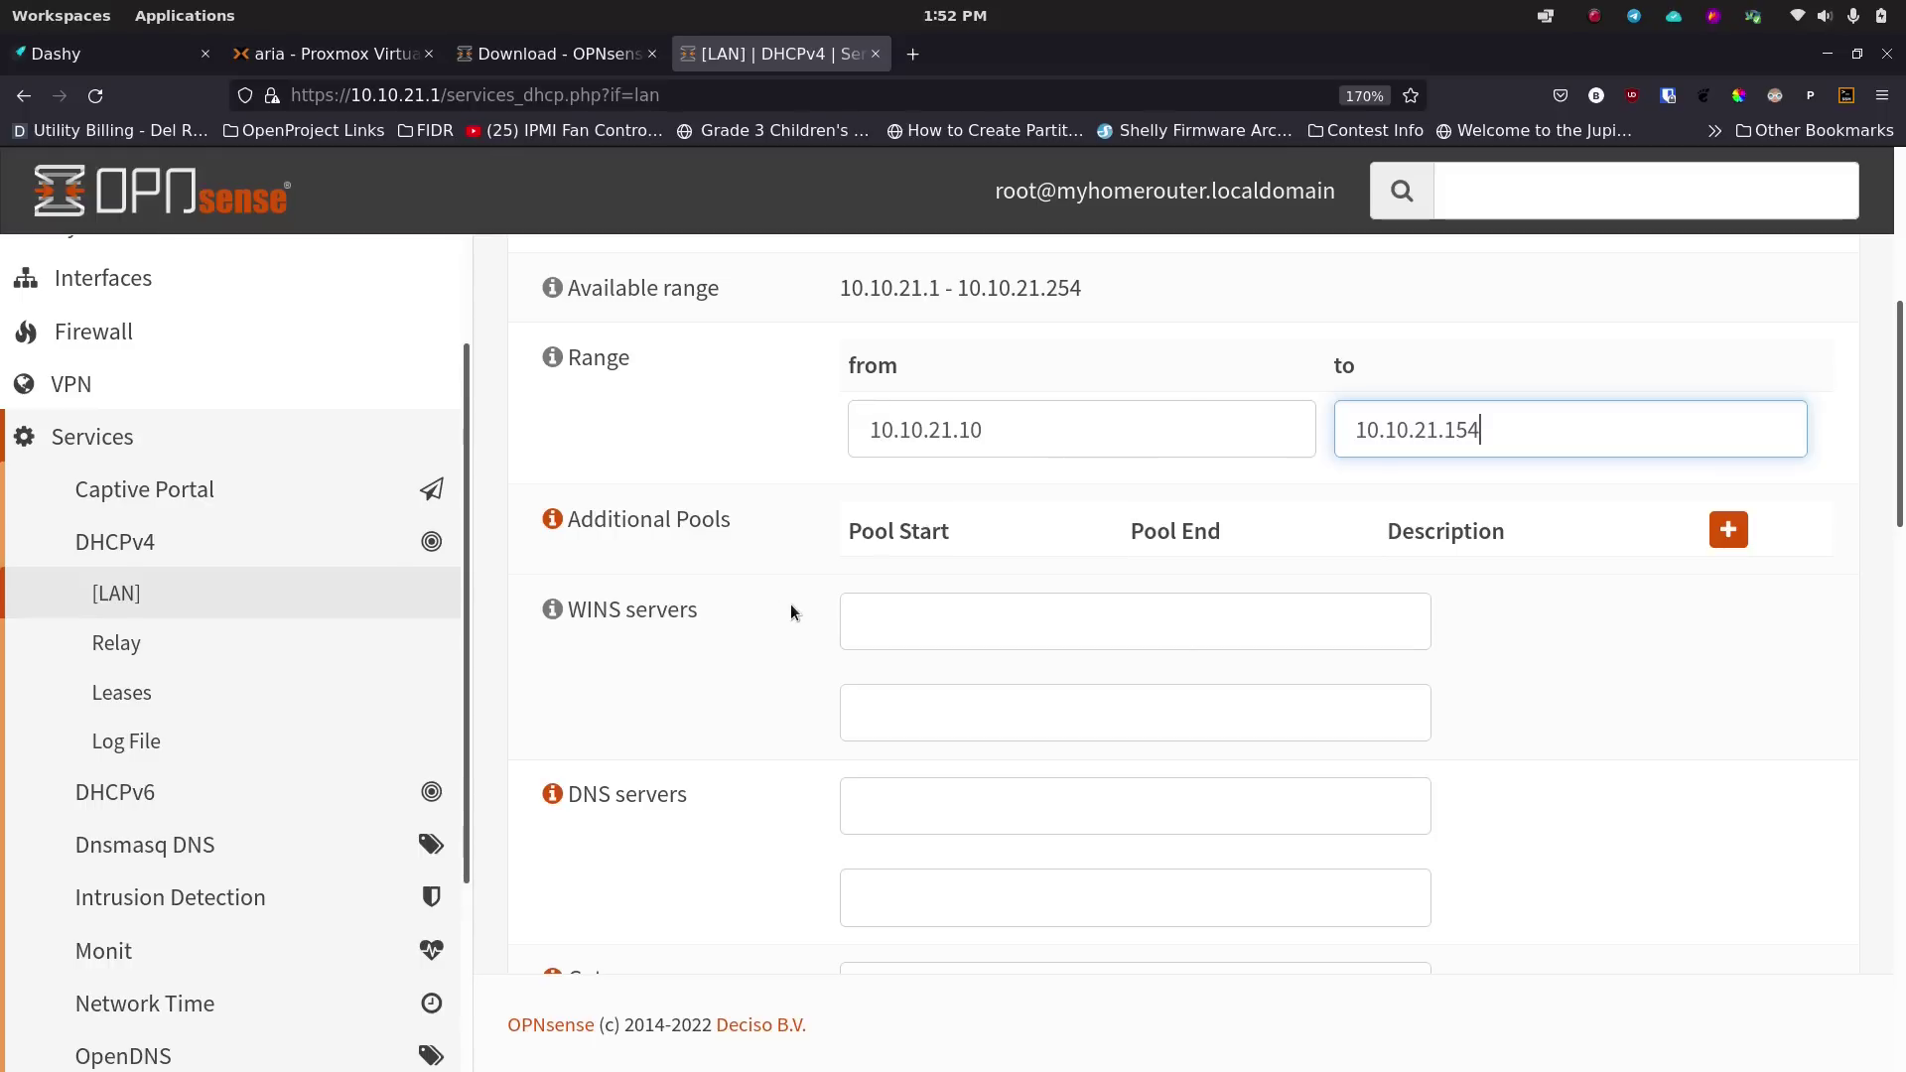
scroll(792, 606, "down", 4)
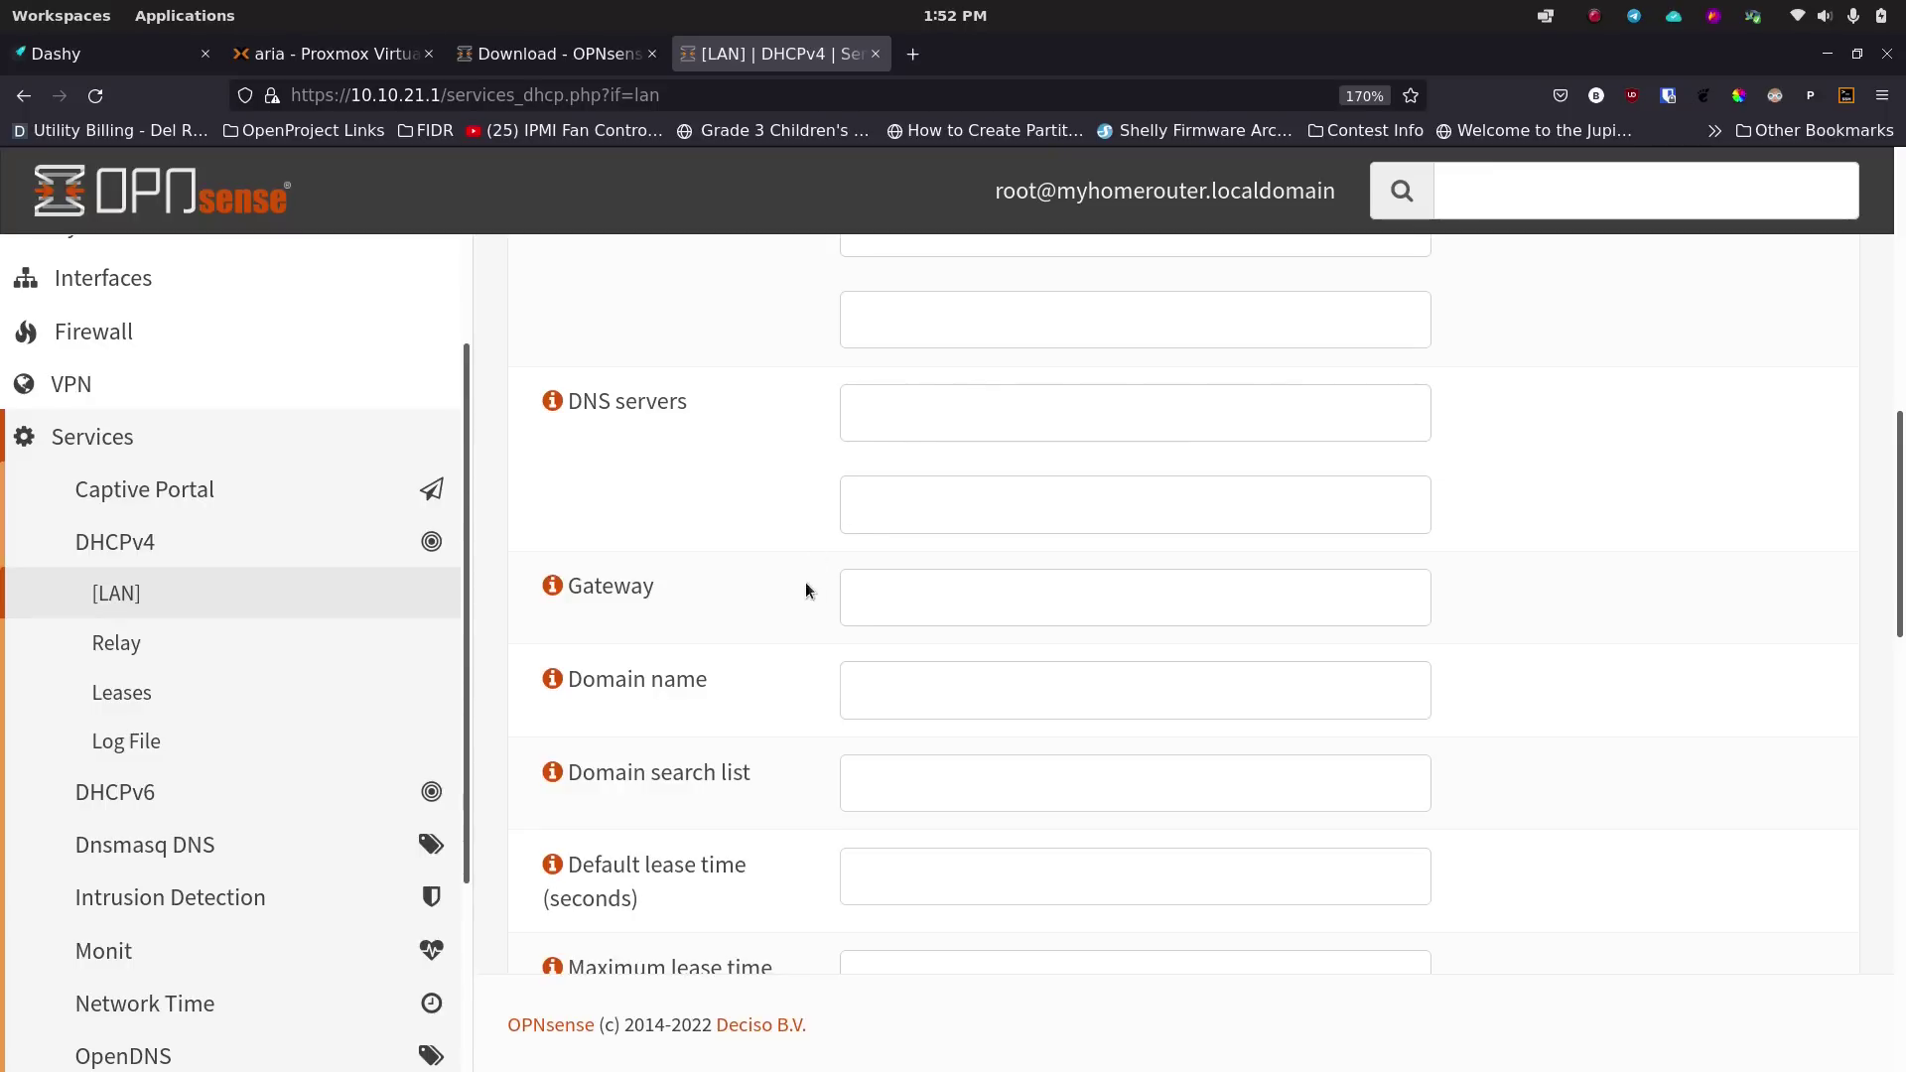
scroll(781, 627, "down", 2)
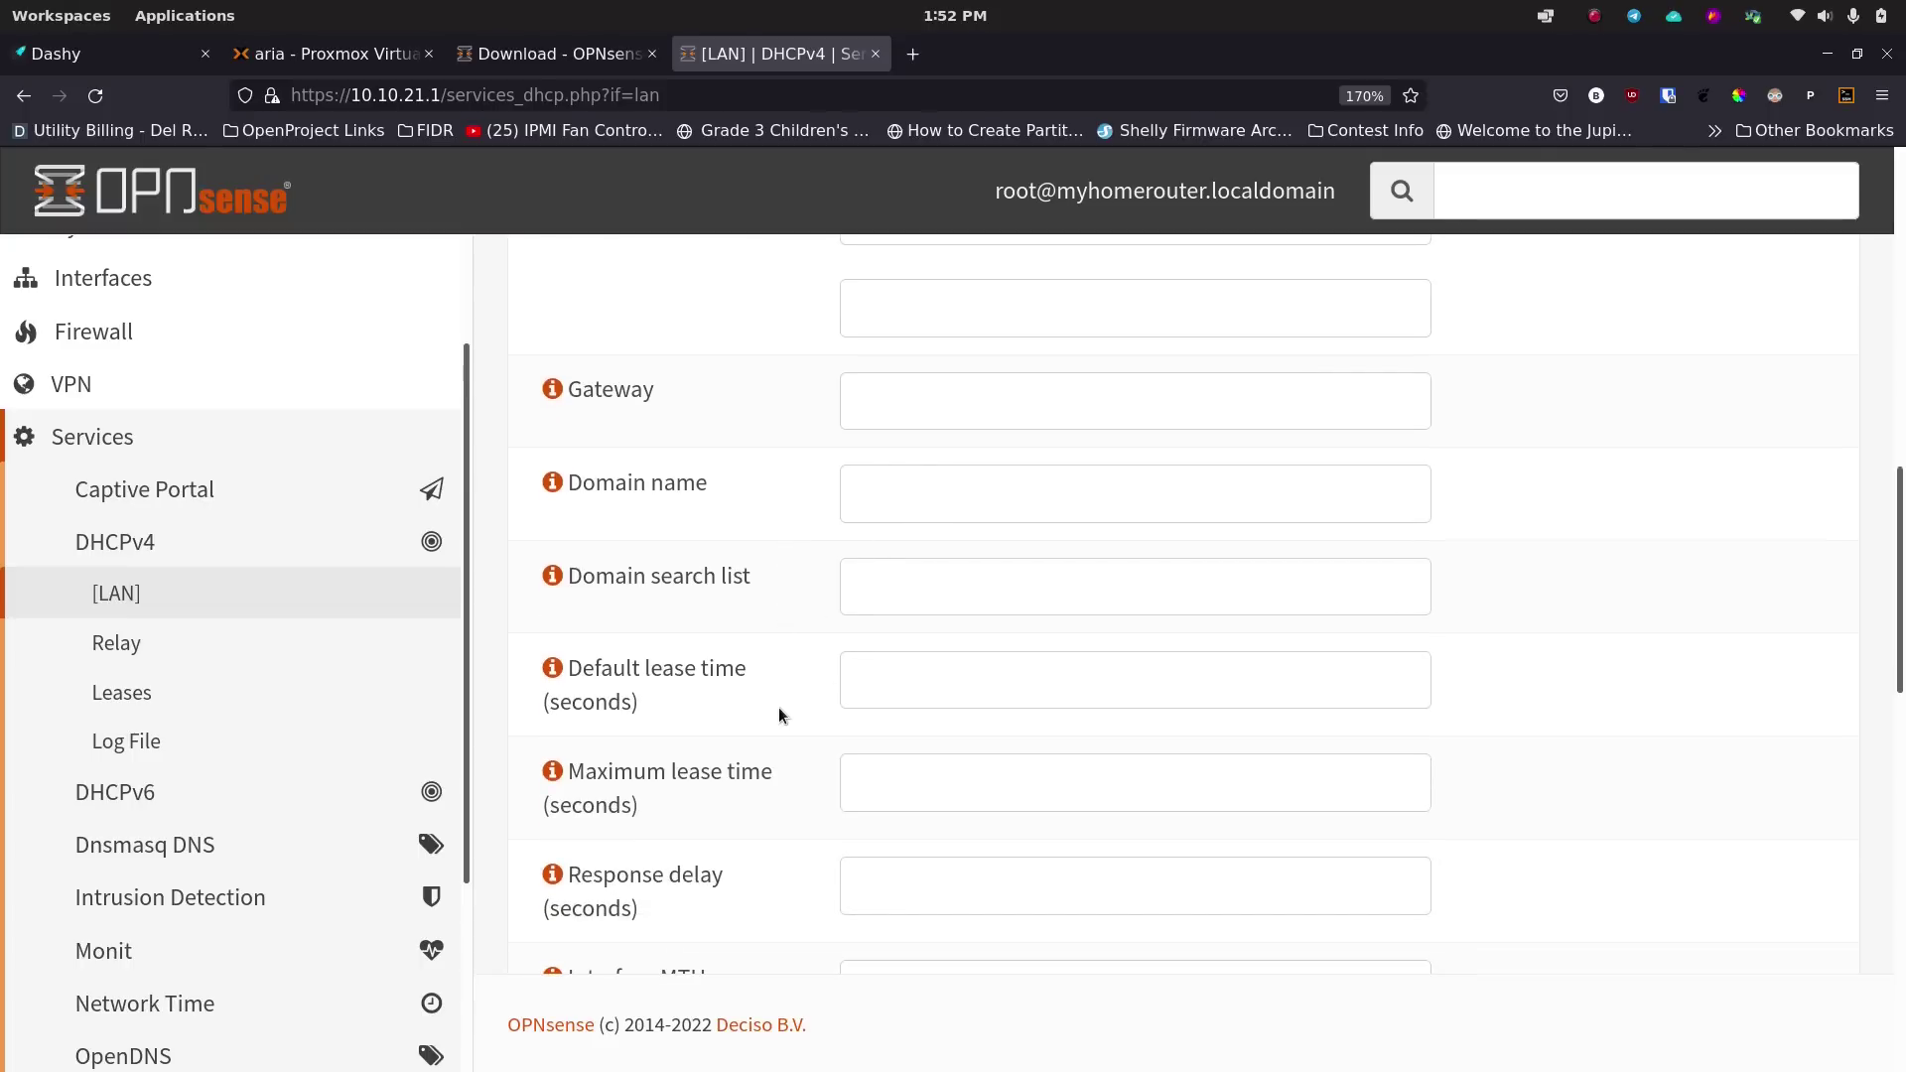
scroll(778, 706, "down", 10)
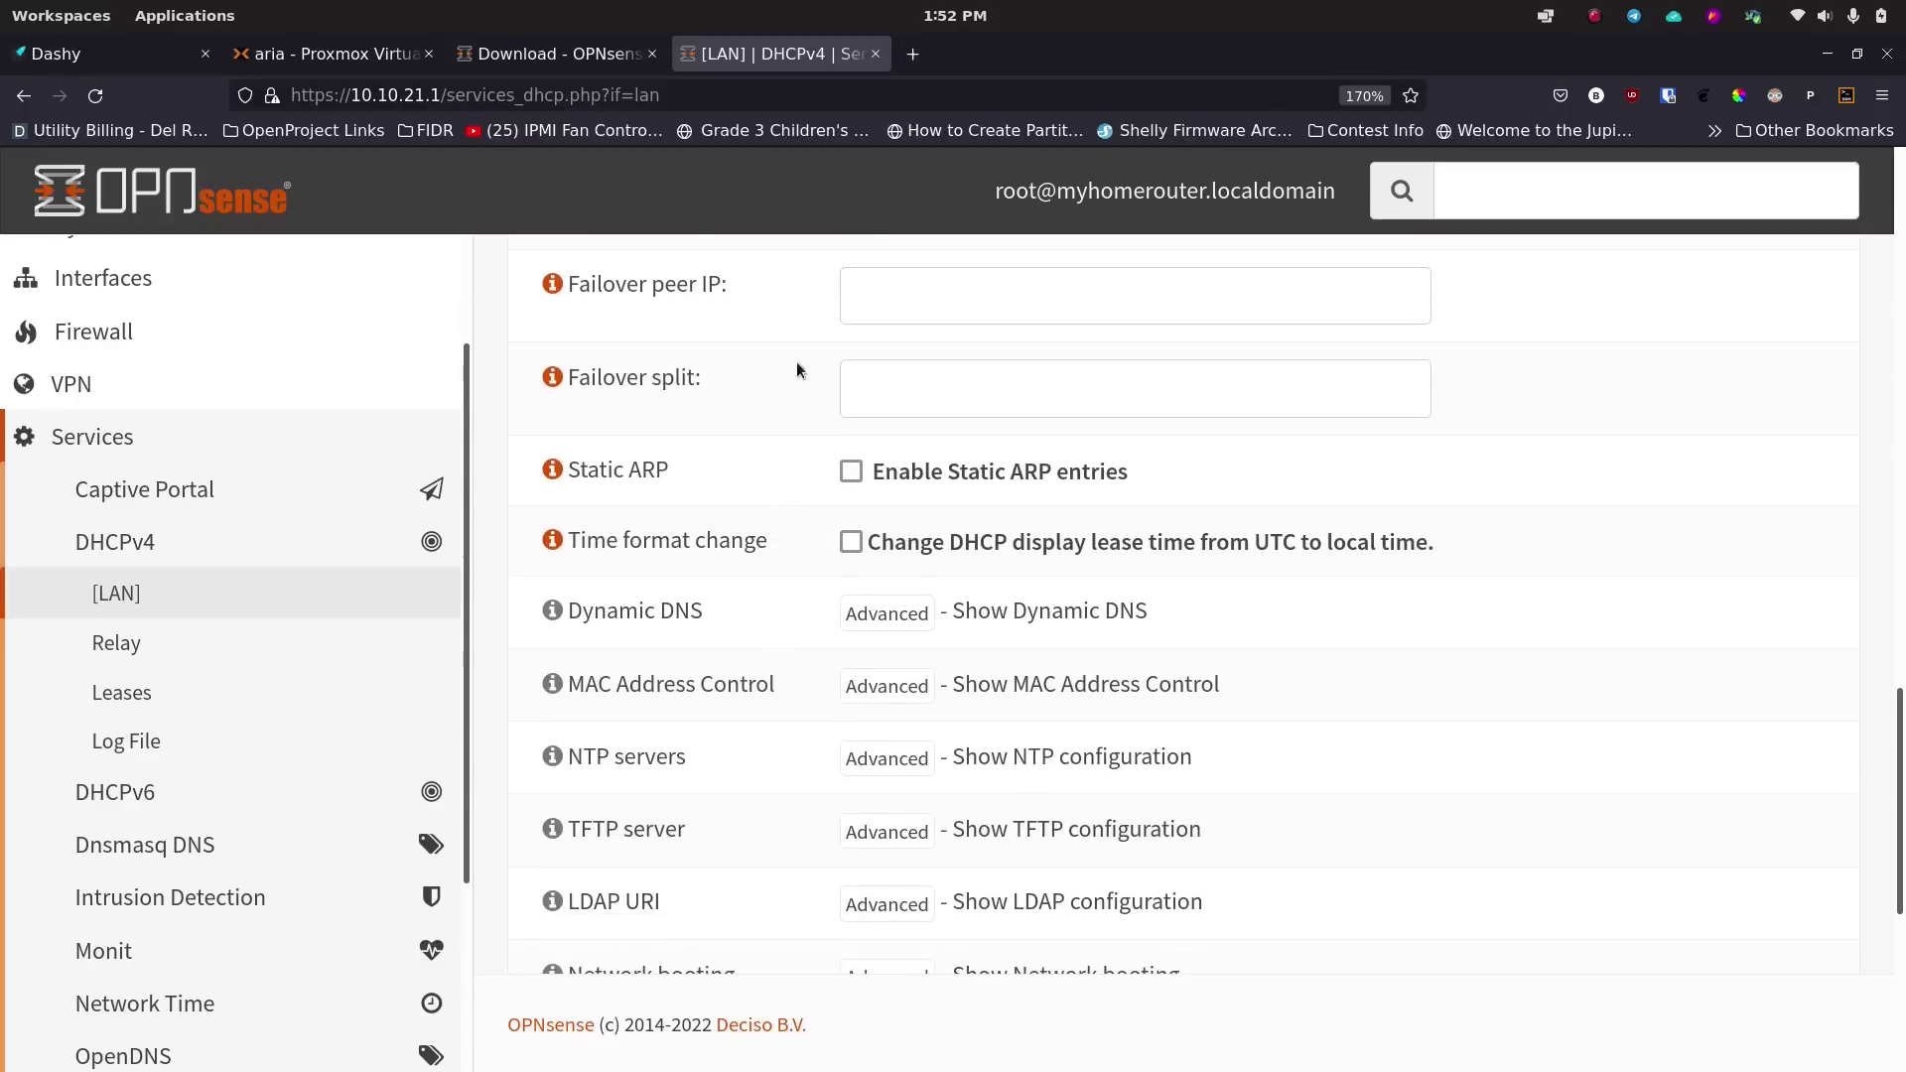
scroll(788, 681, "down", 6)
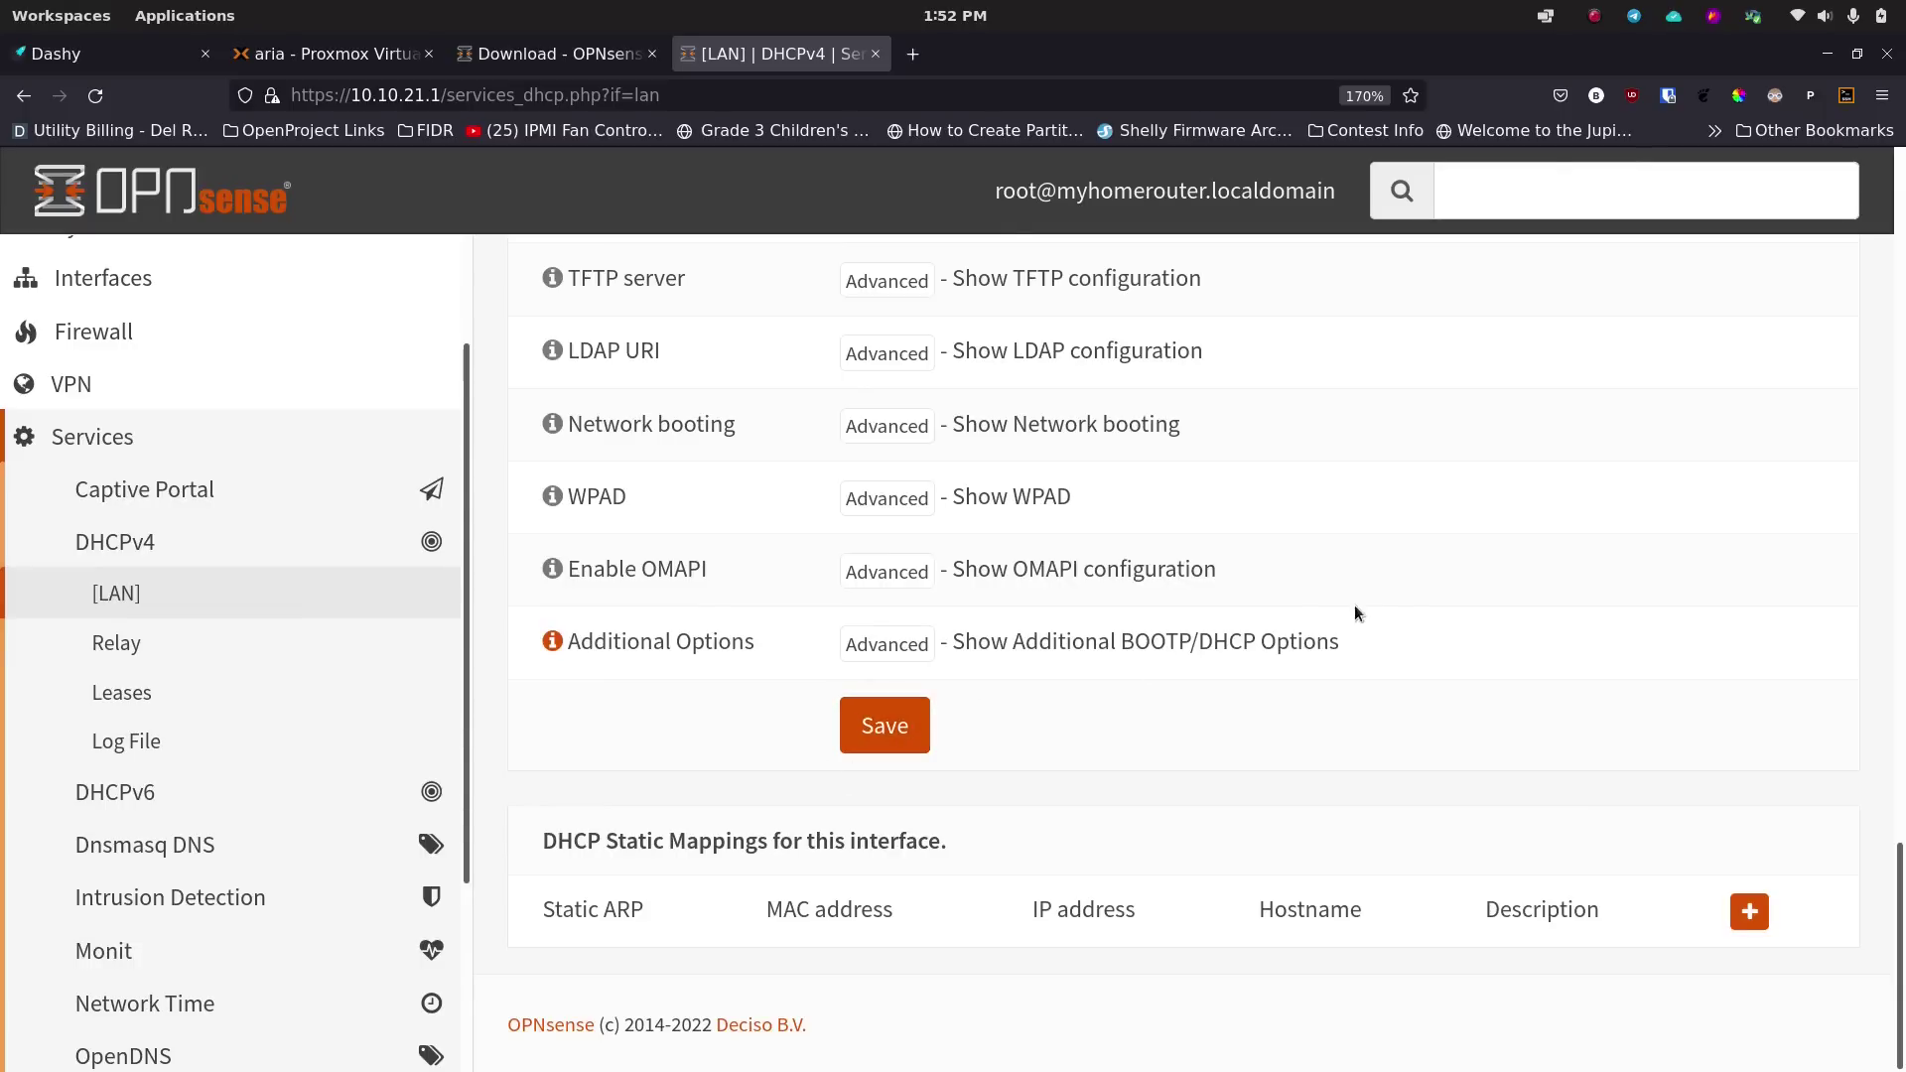
scroll(1404, 590, "up", 20)
scroll(1405, 589, "up", 7)
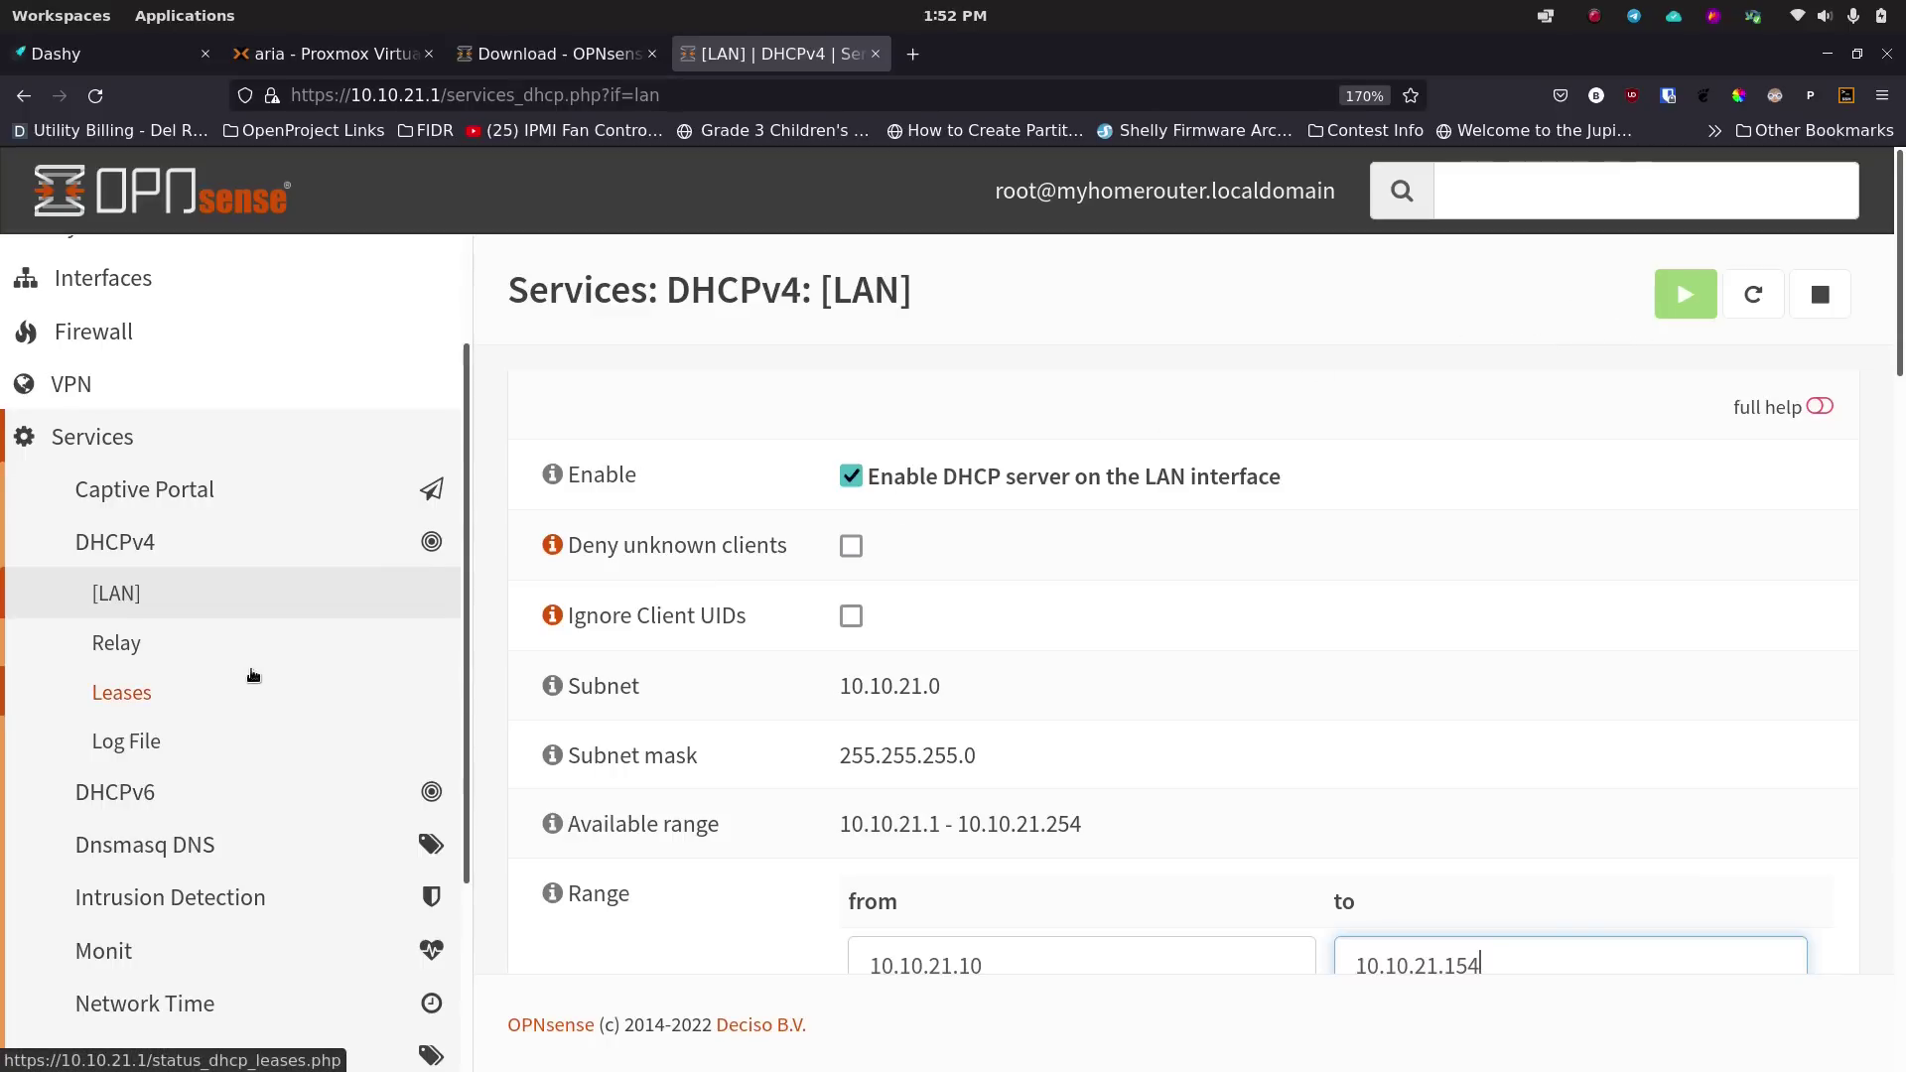
Open the firewall aliases page and review the existing aliases.
scroll(253, 675, "down", 3)
scroll(251, 681, "up", 2)
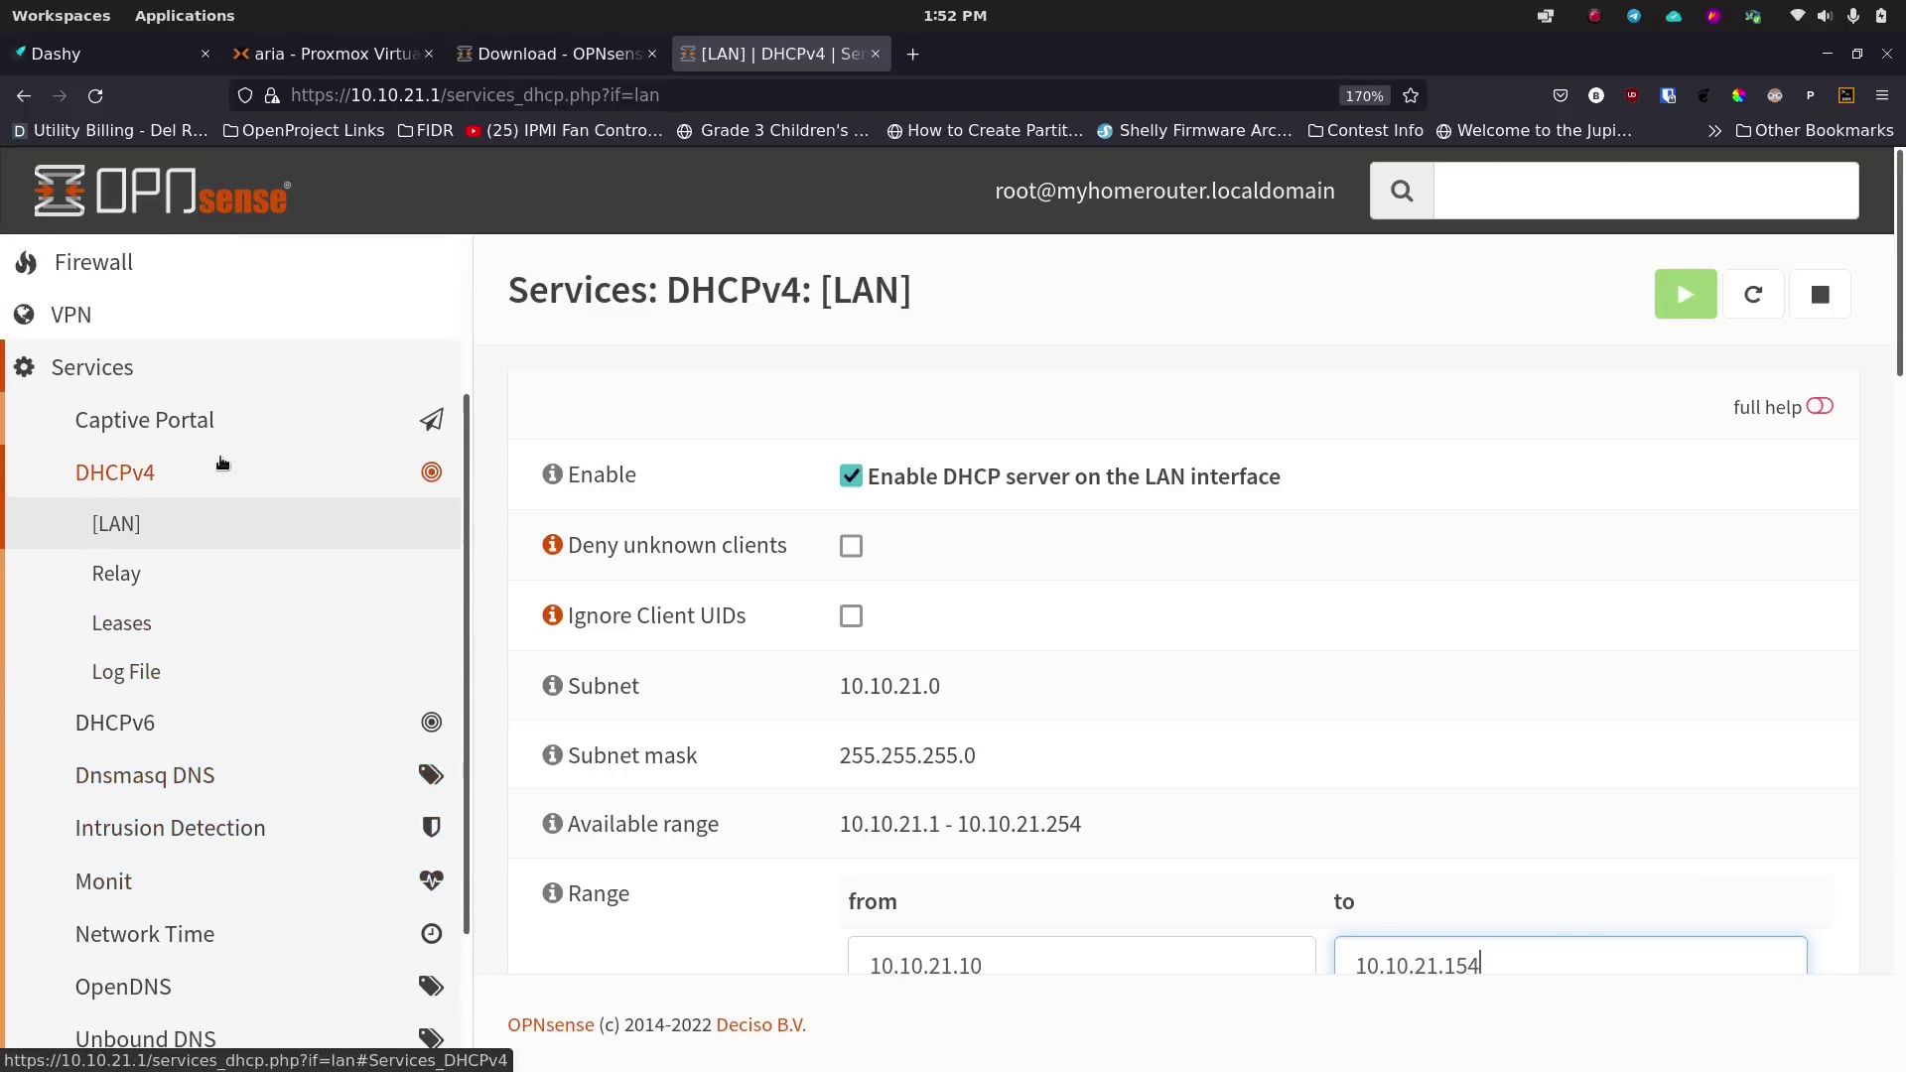
scroll(272, 681, "down", 2)
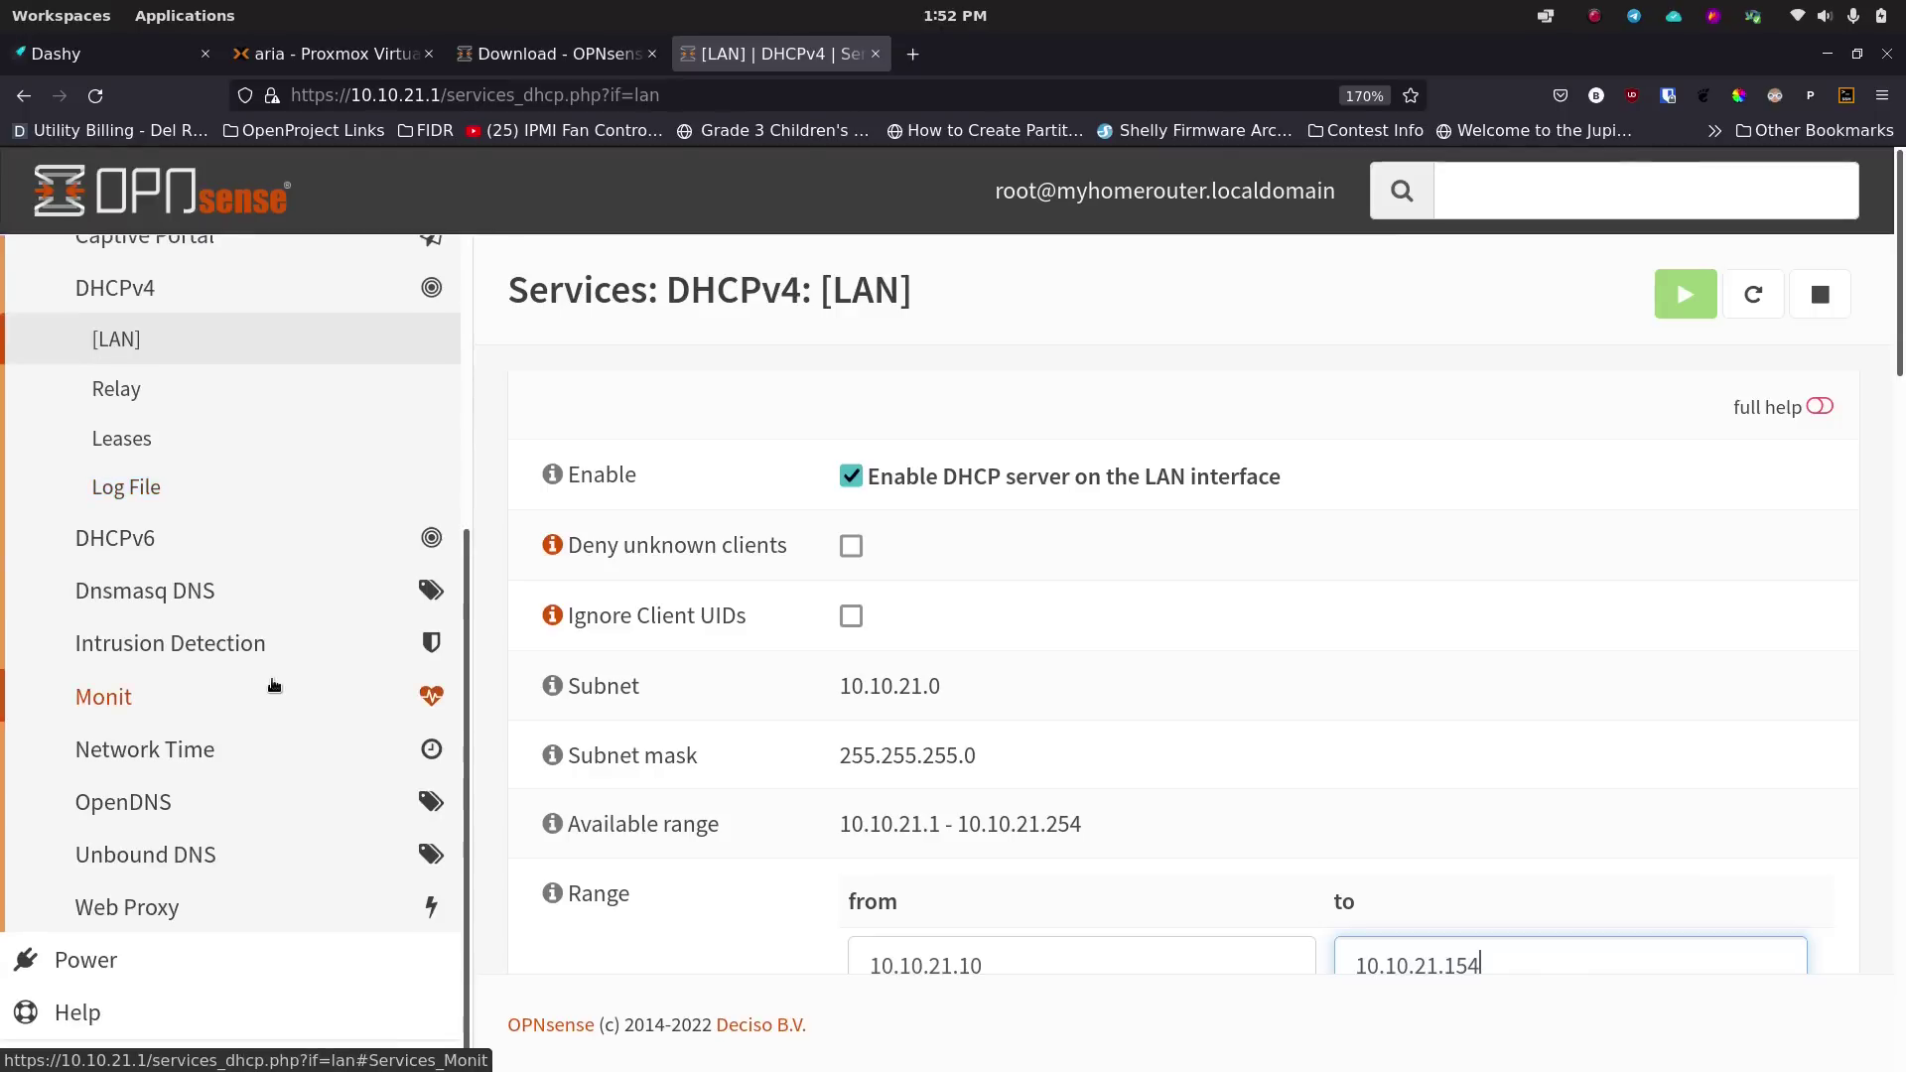
scroll(274, 684, "up", 4)
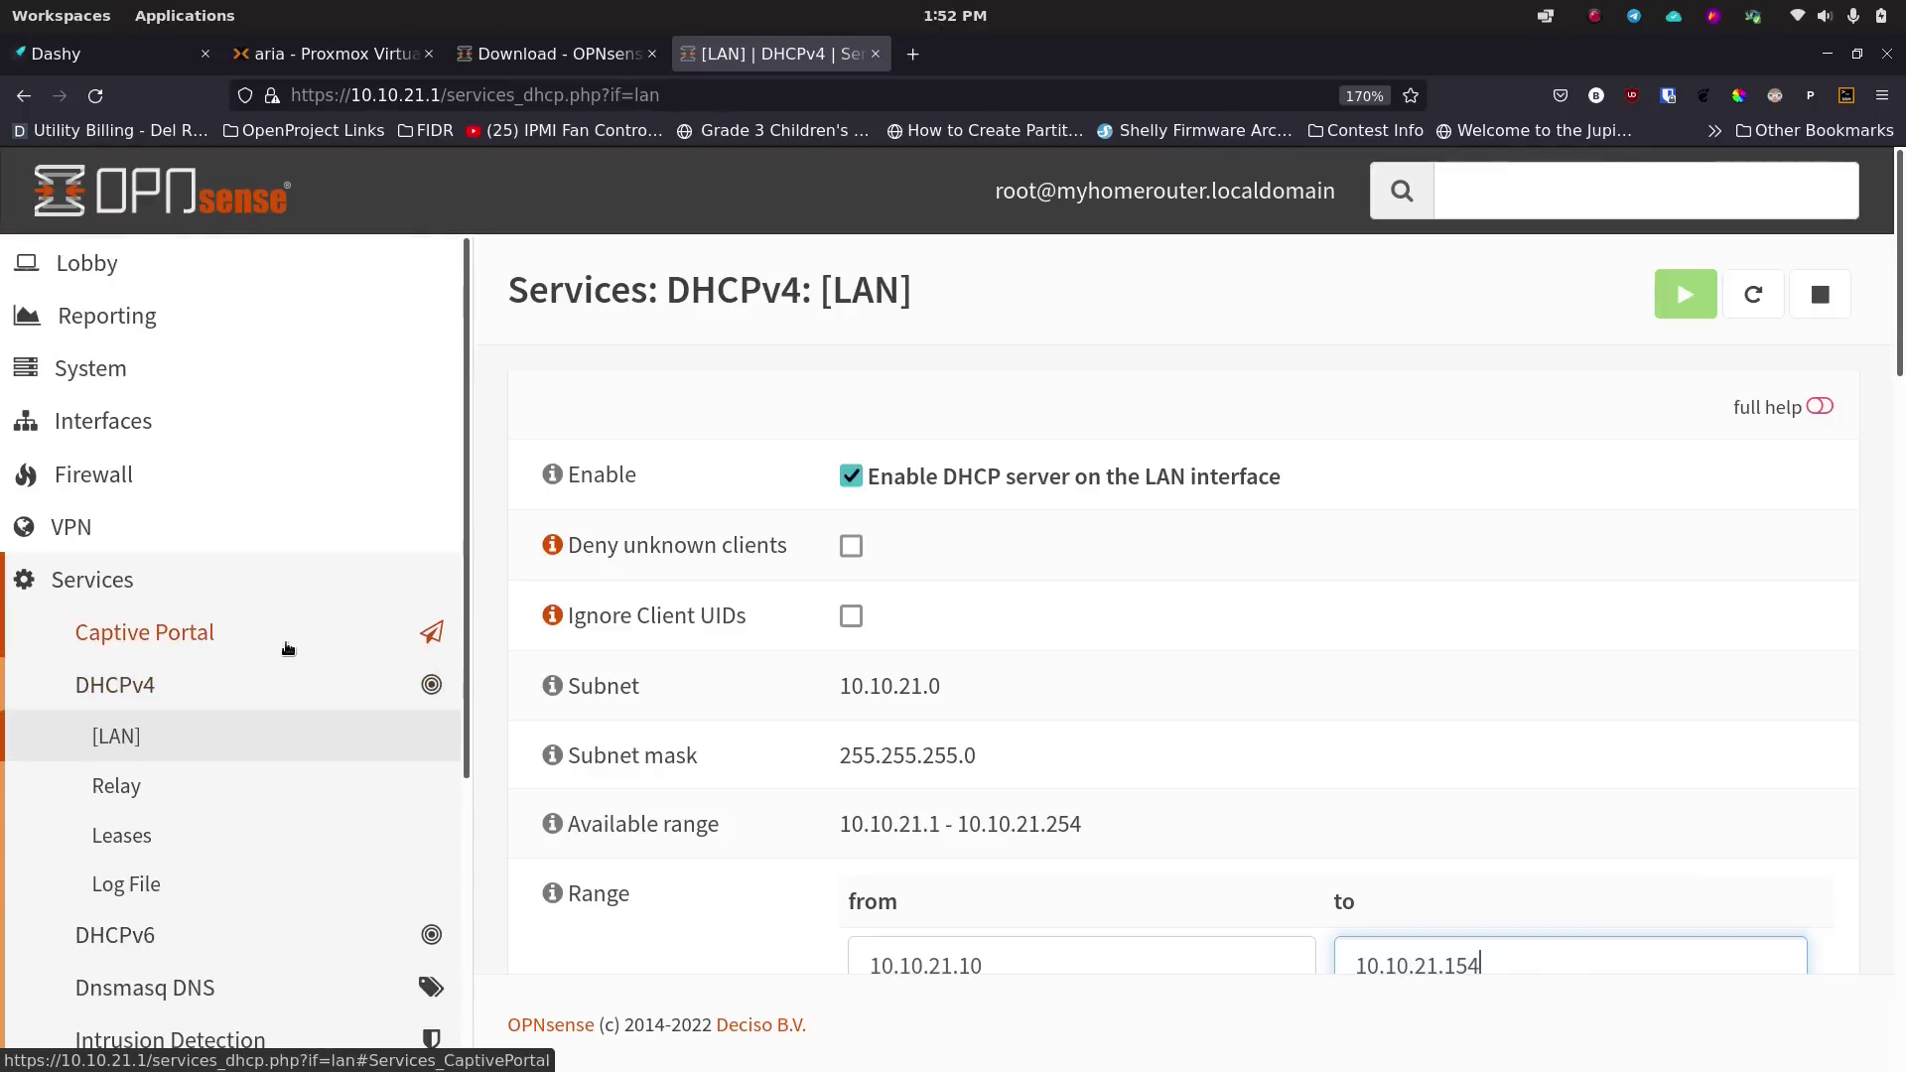
left_click(245, 490)
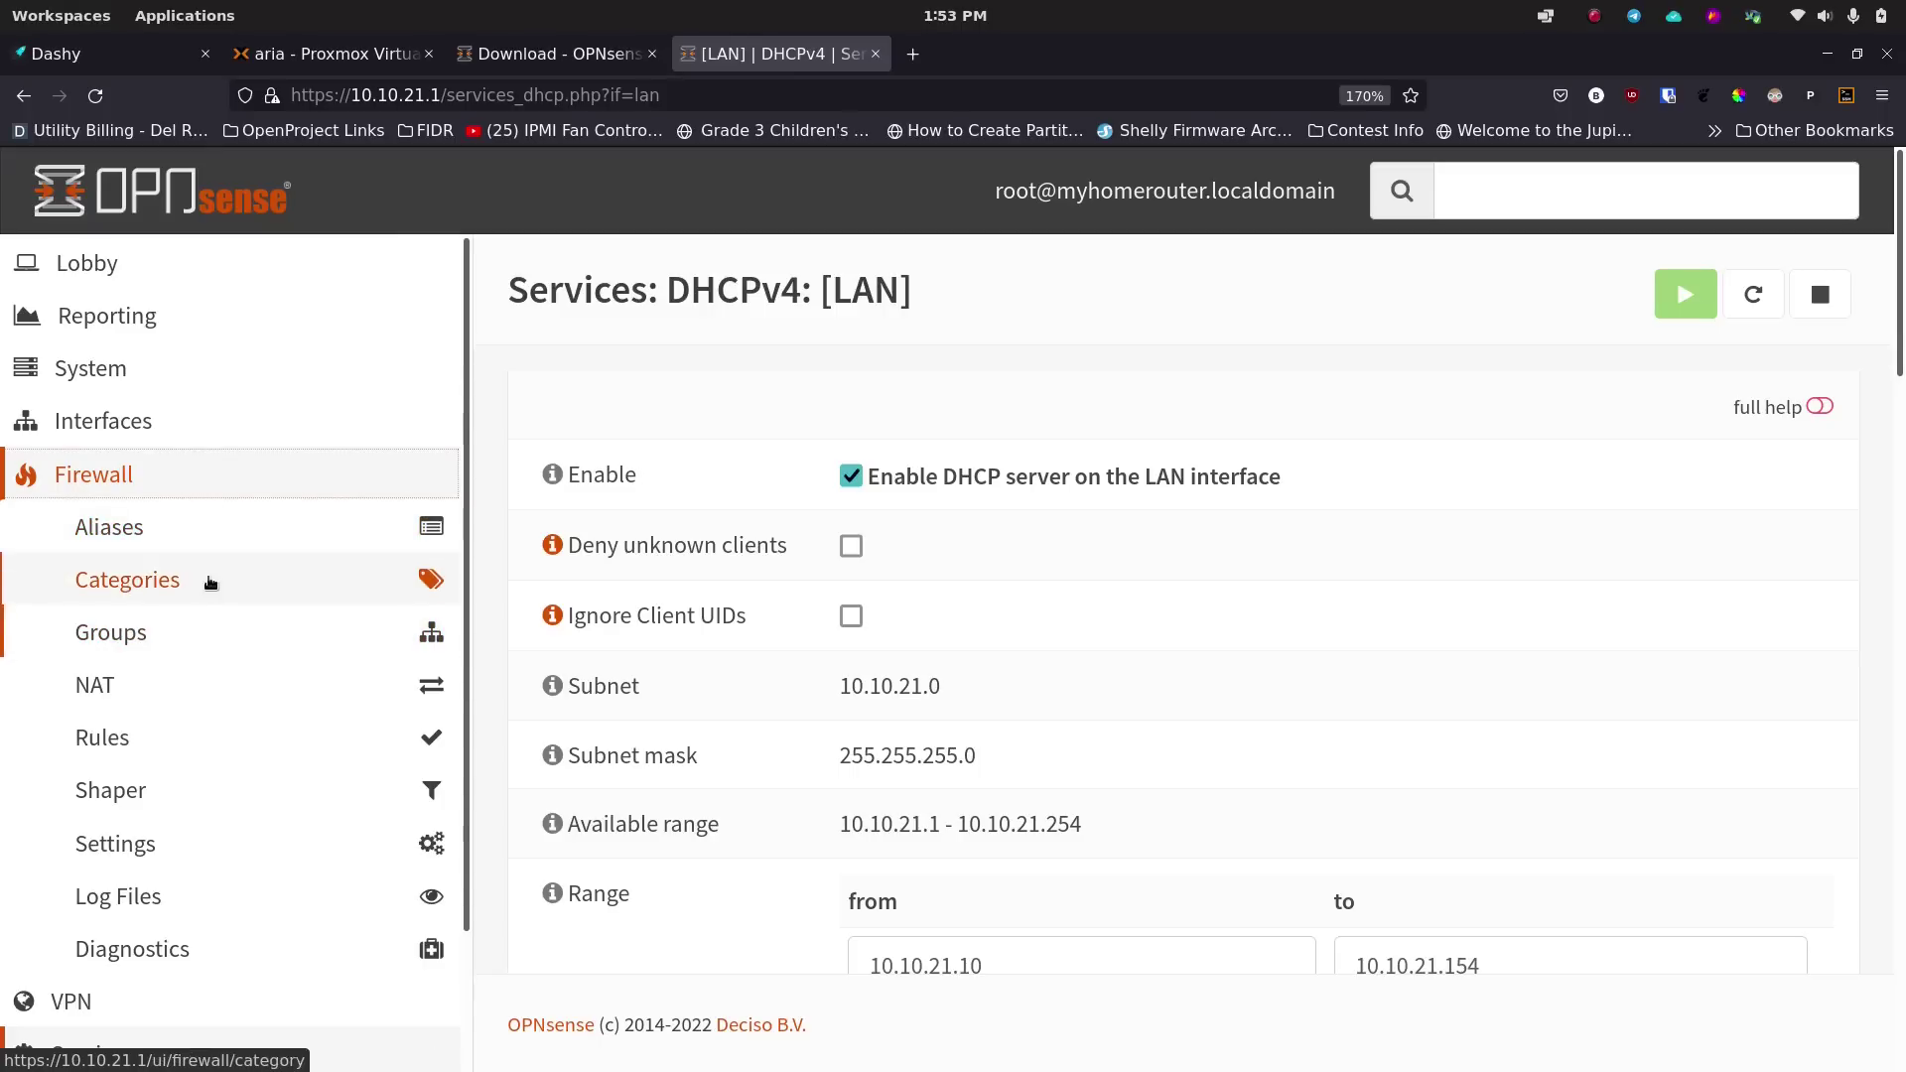
left_click(193, 536)
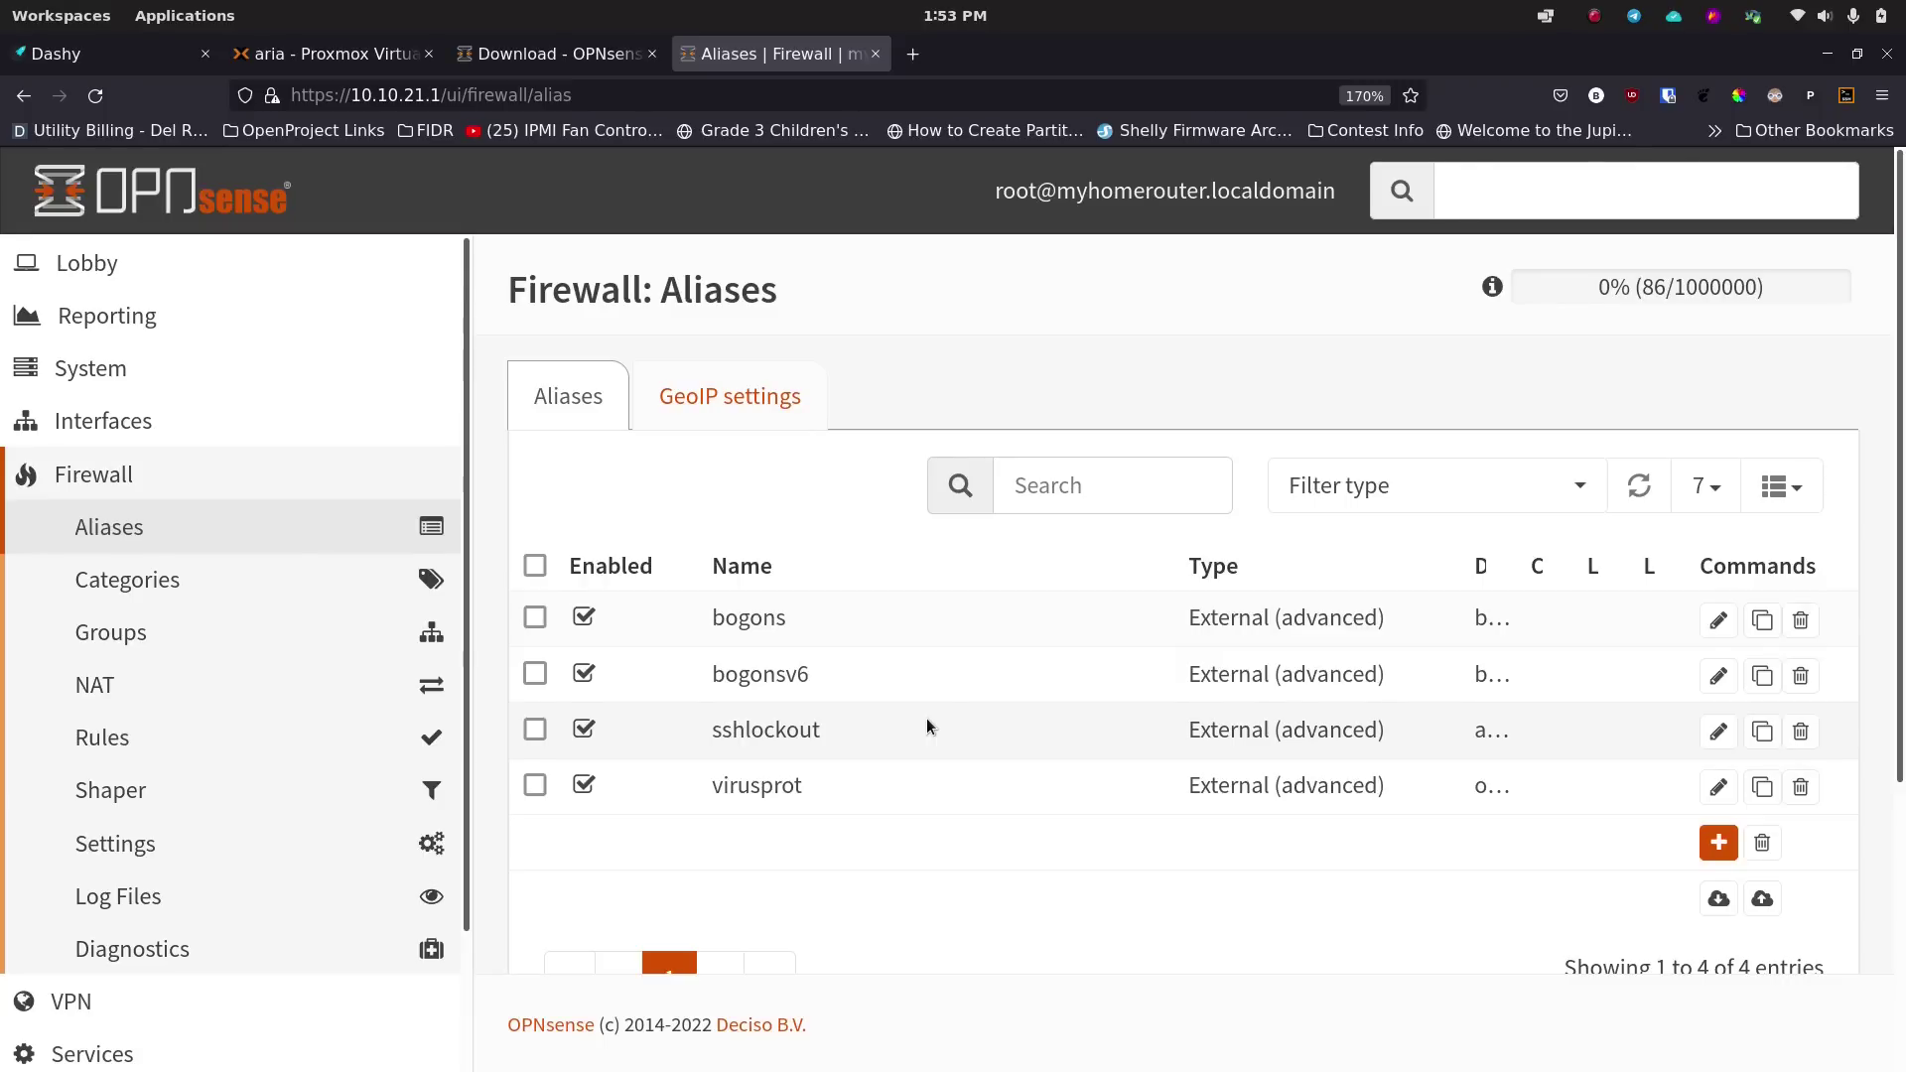
scroll(806, 494, "down", 3)
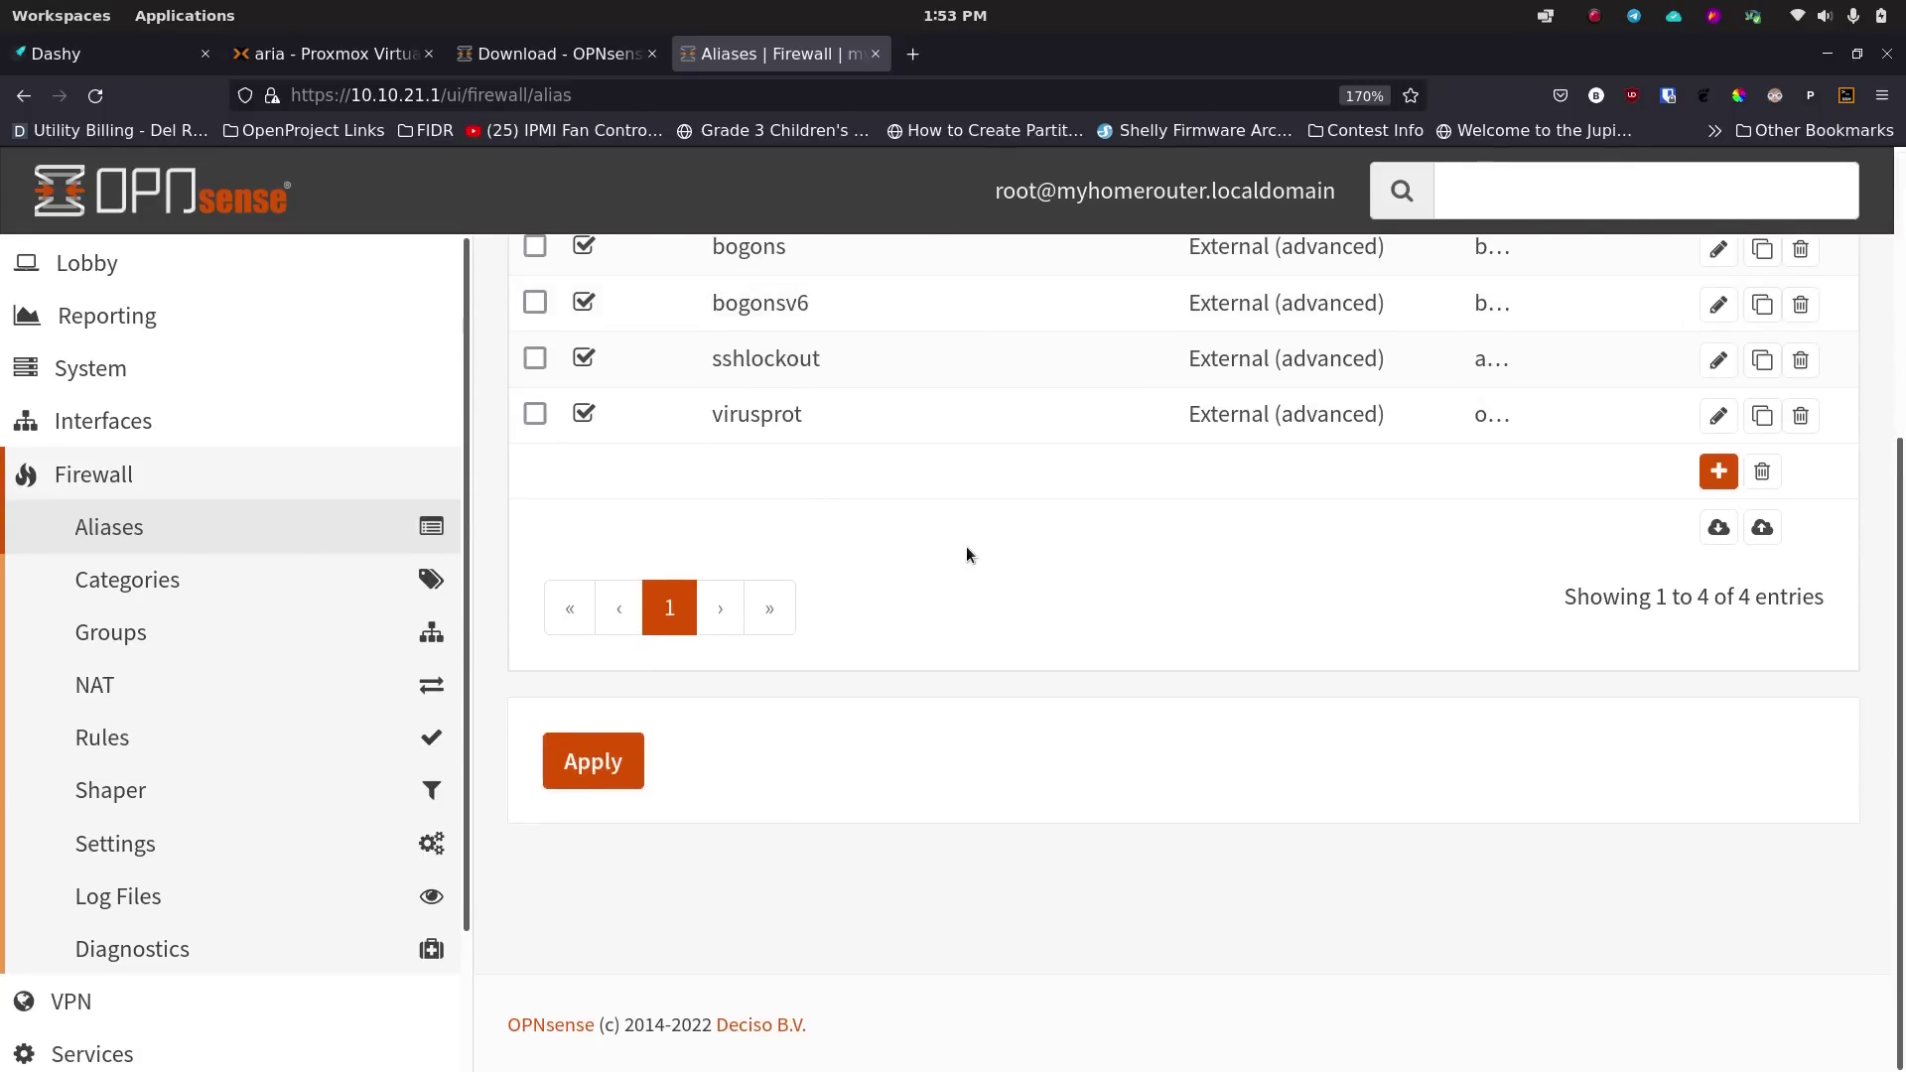
scroll(1007, 564, "up", 3)
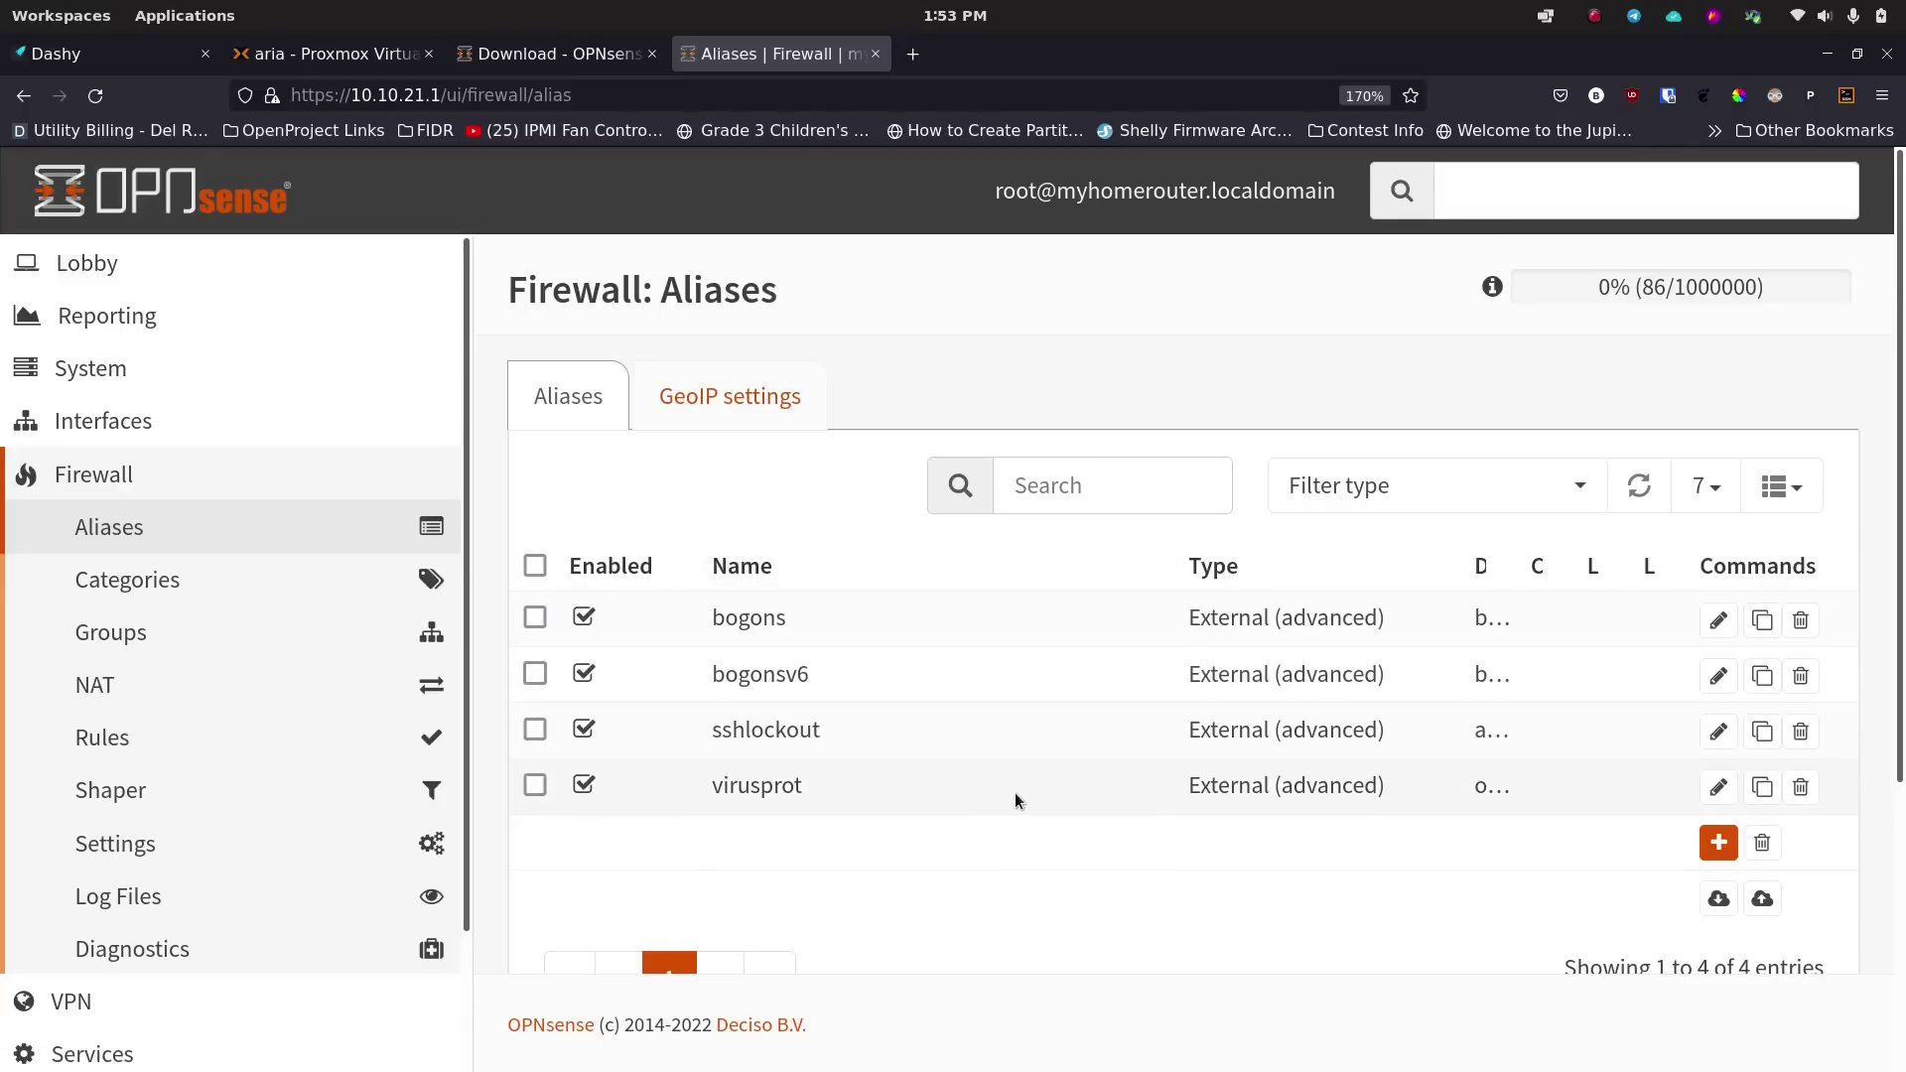
scroll(1017, 790, "down", 2)
scroll(1017, 790, "up", 2)
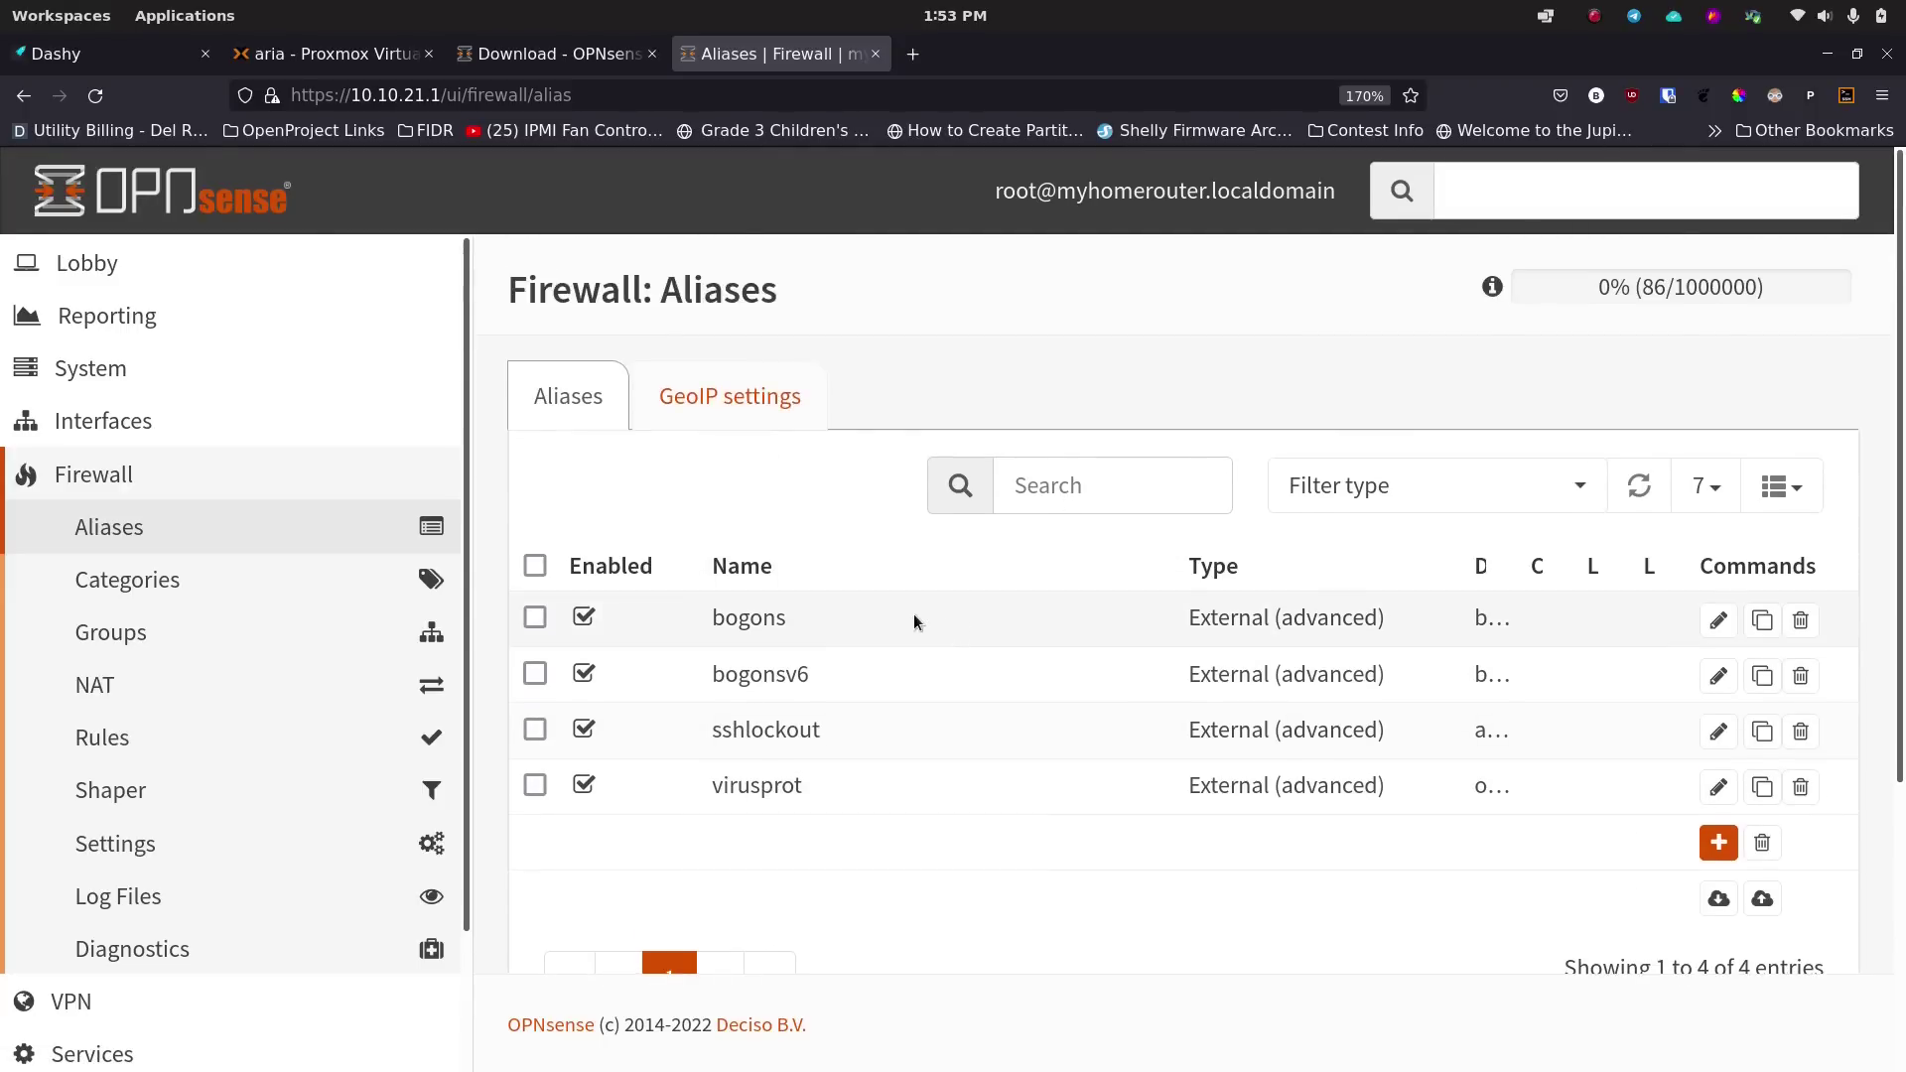
scroll(914, 622, "down", 2)
scroll(926, 615, "up", 2)
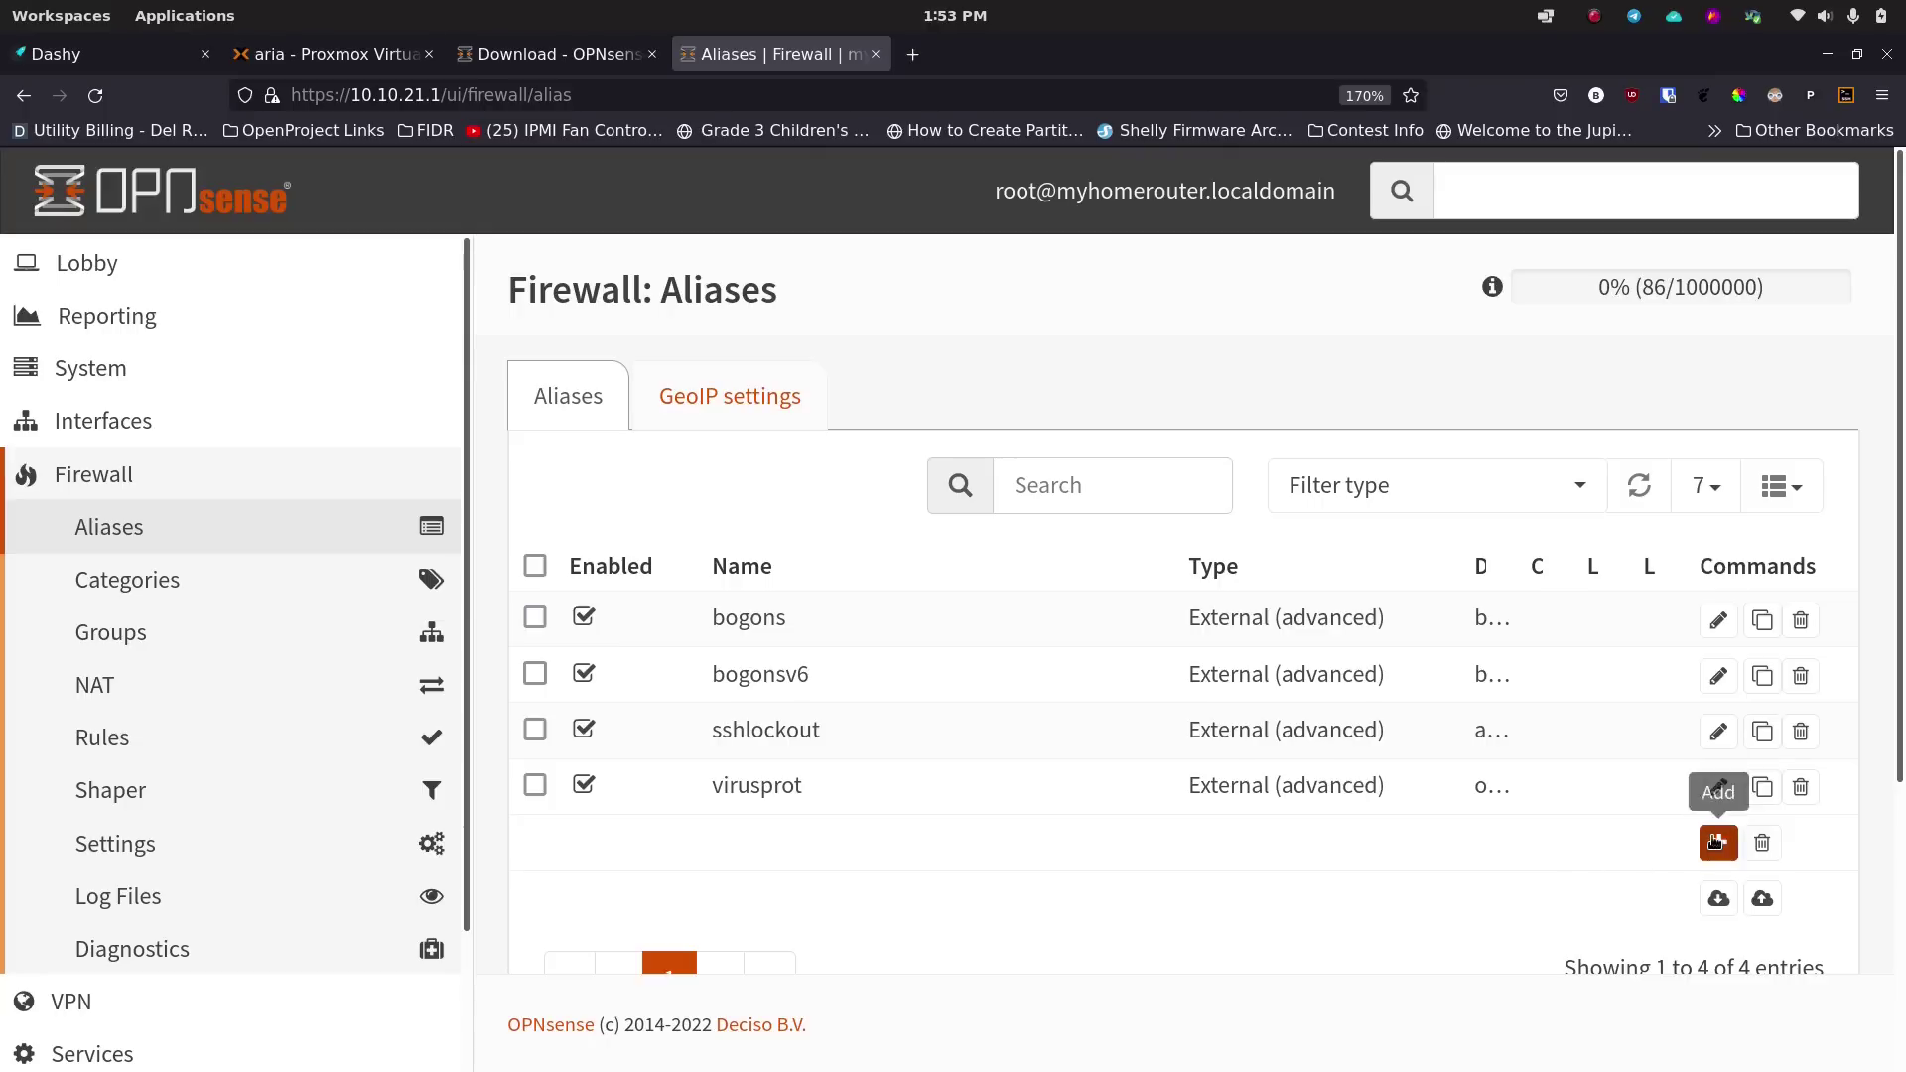
Add a firewall alias named web-srv of type Port(s) containing ports 80 and 443.
left_click(1718, 843)
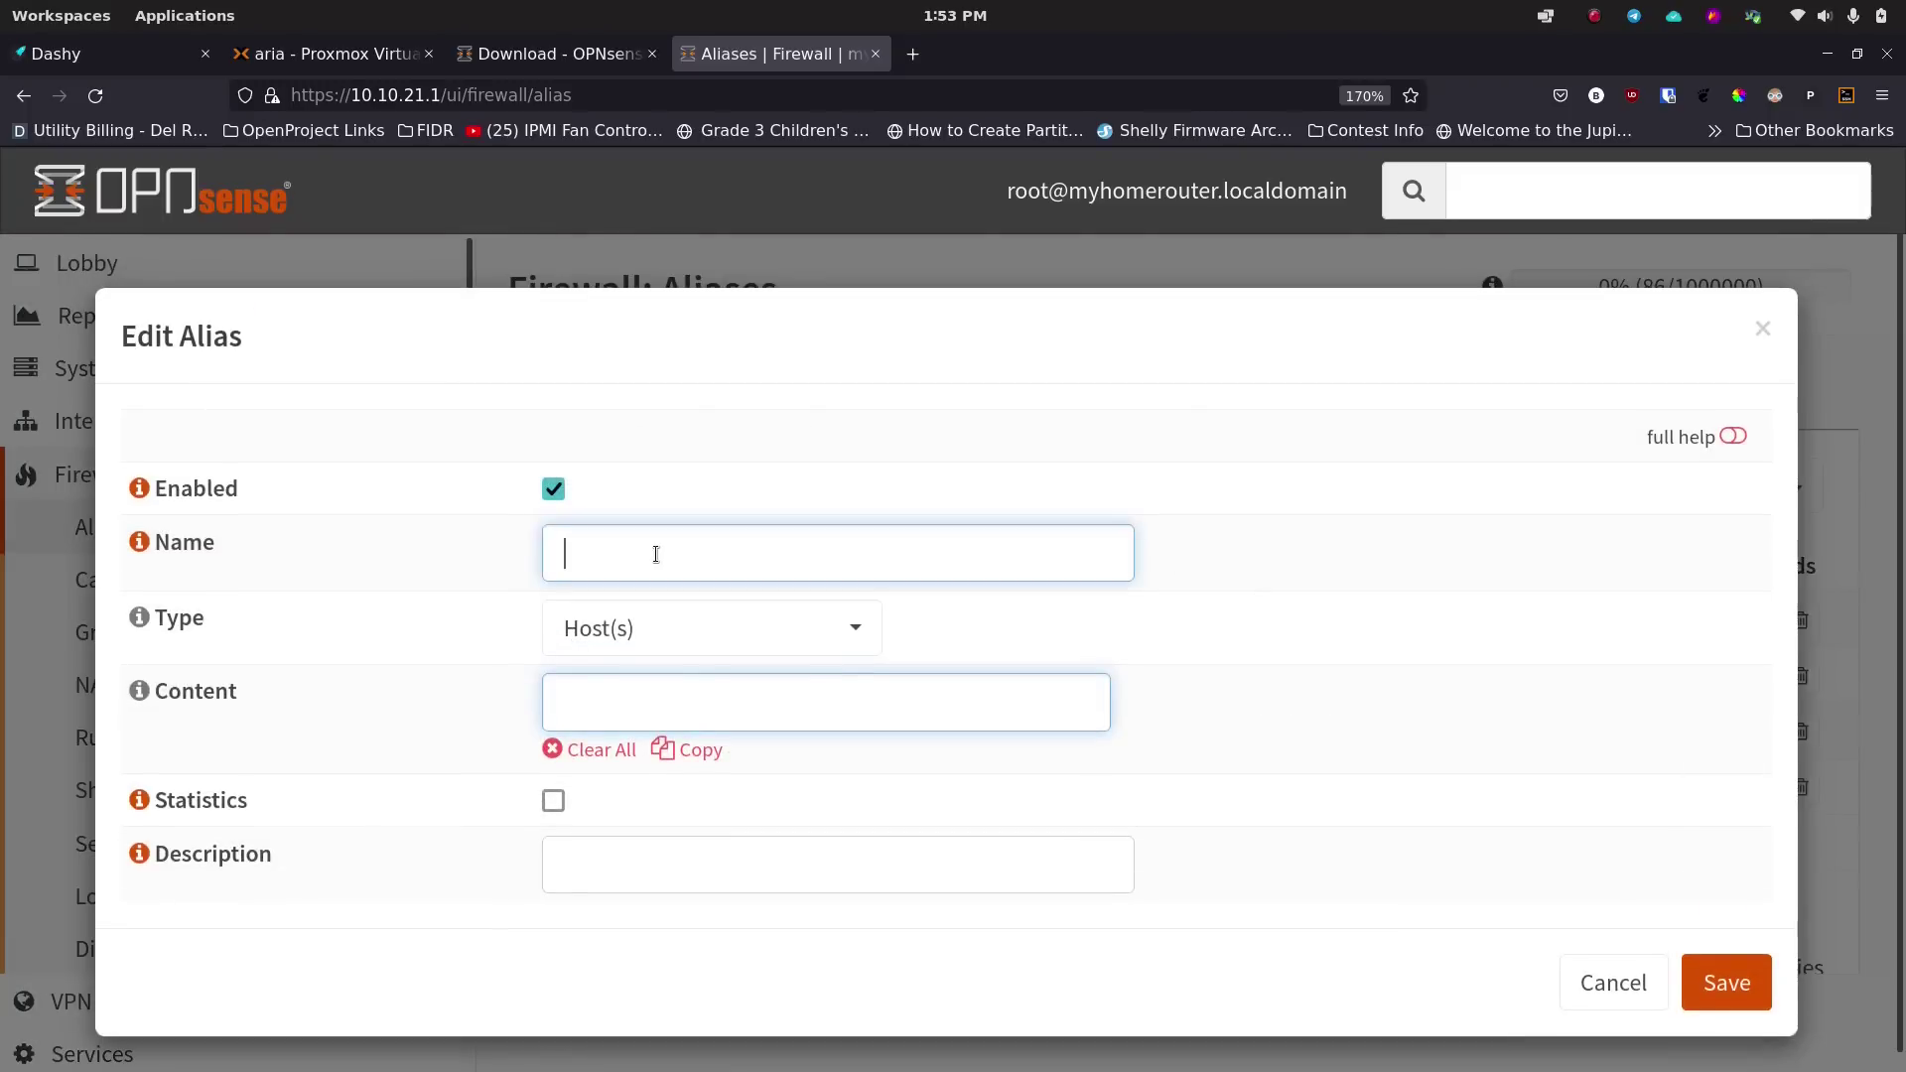
type("web-srv")
left_click(713, 648)
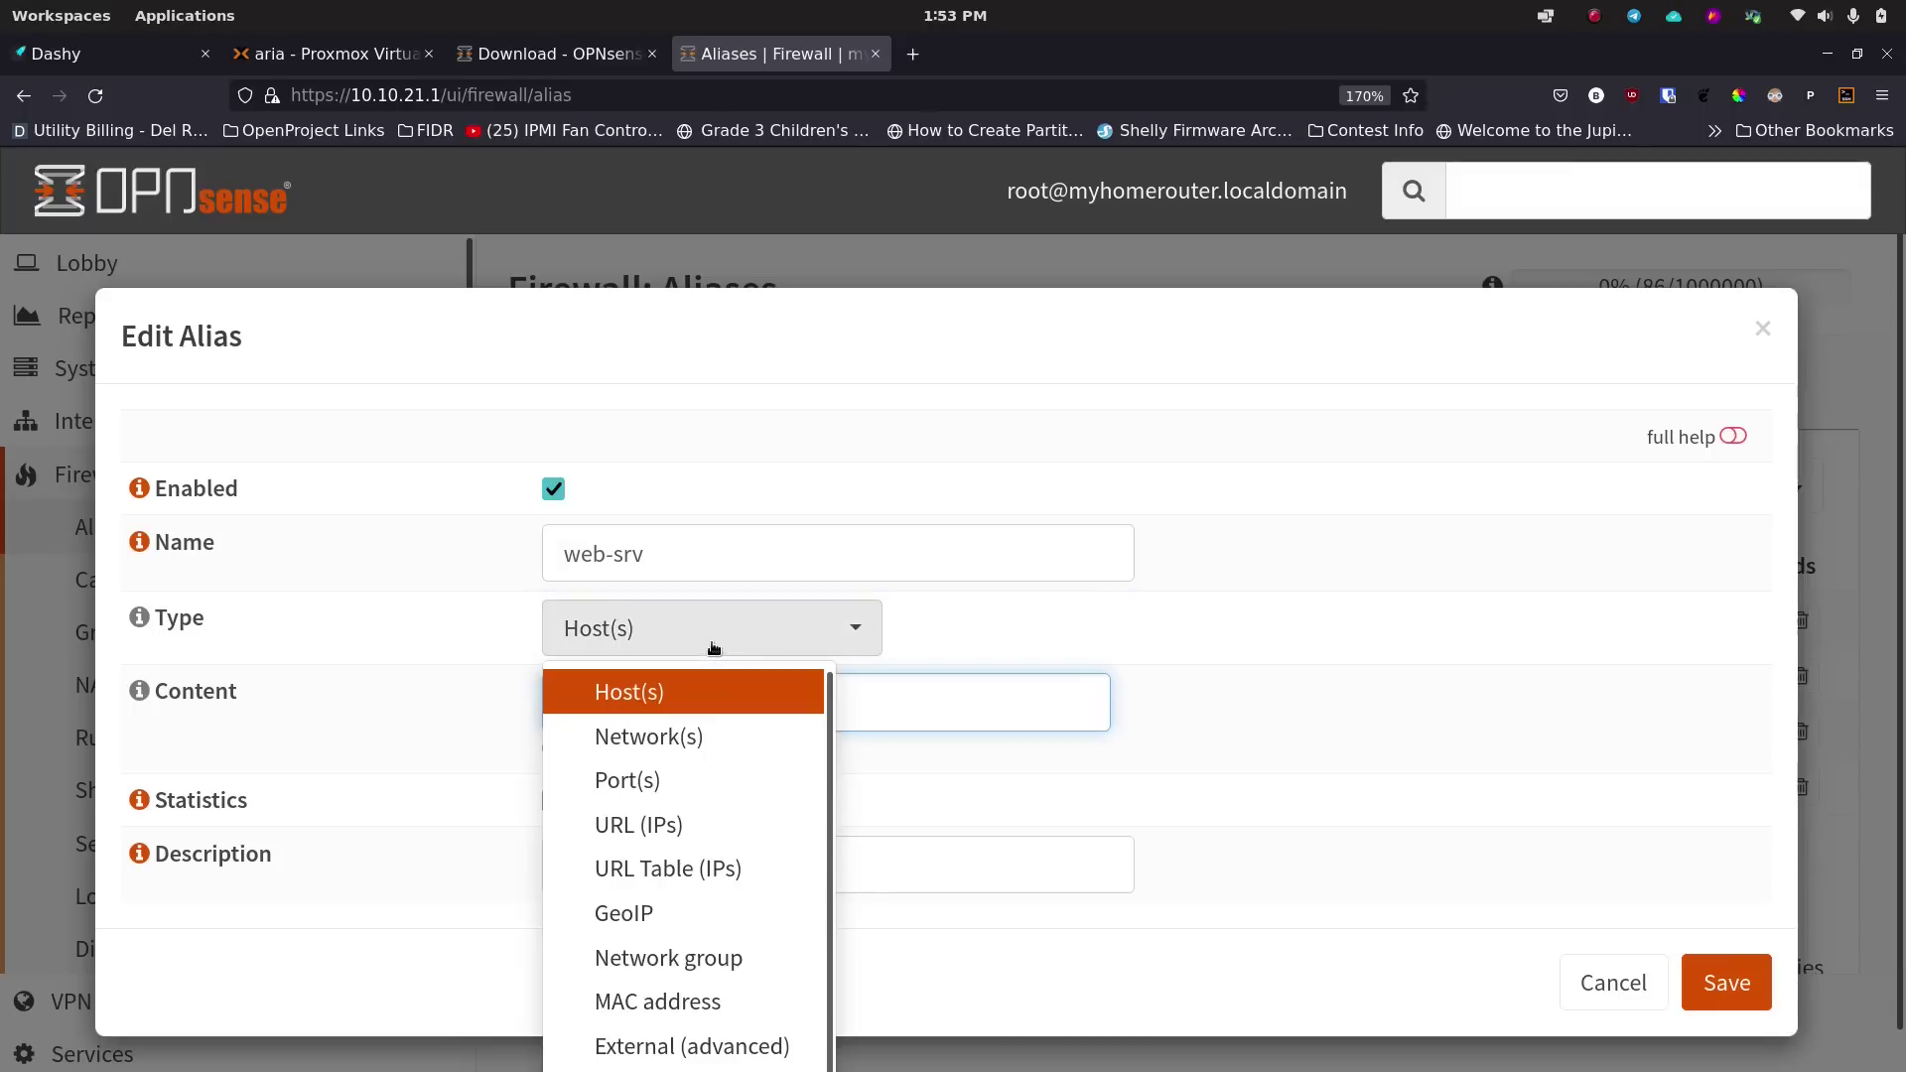
left_click(710, 782)
left_click(726, 711)
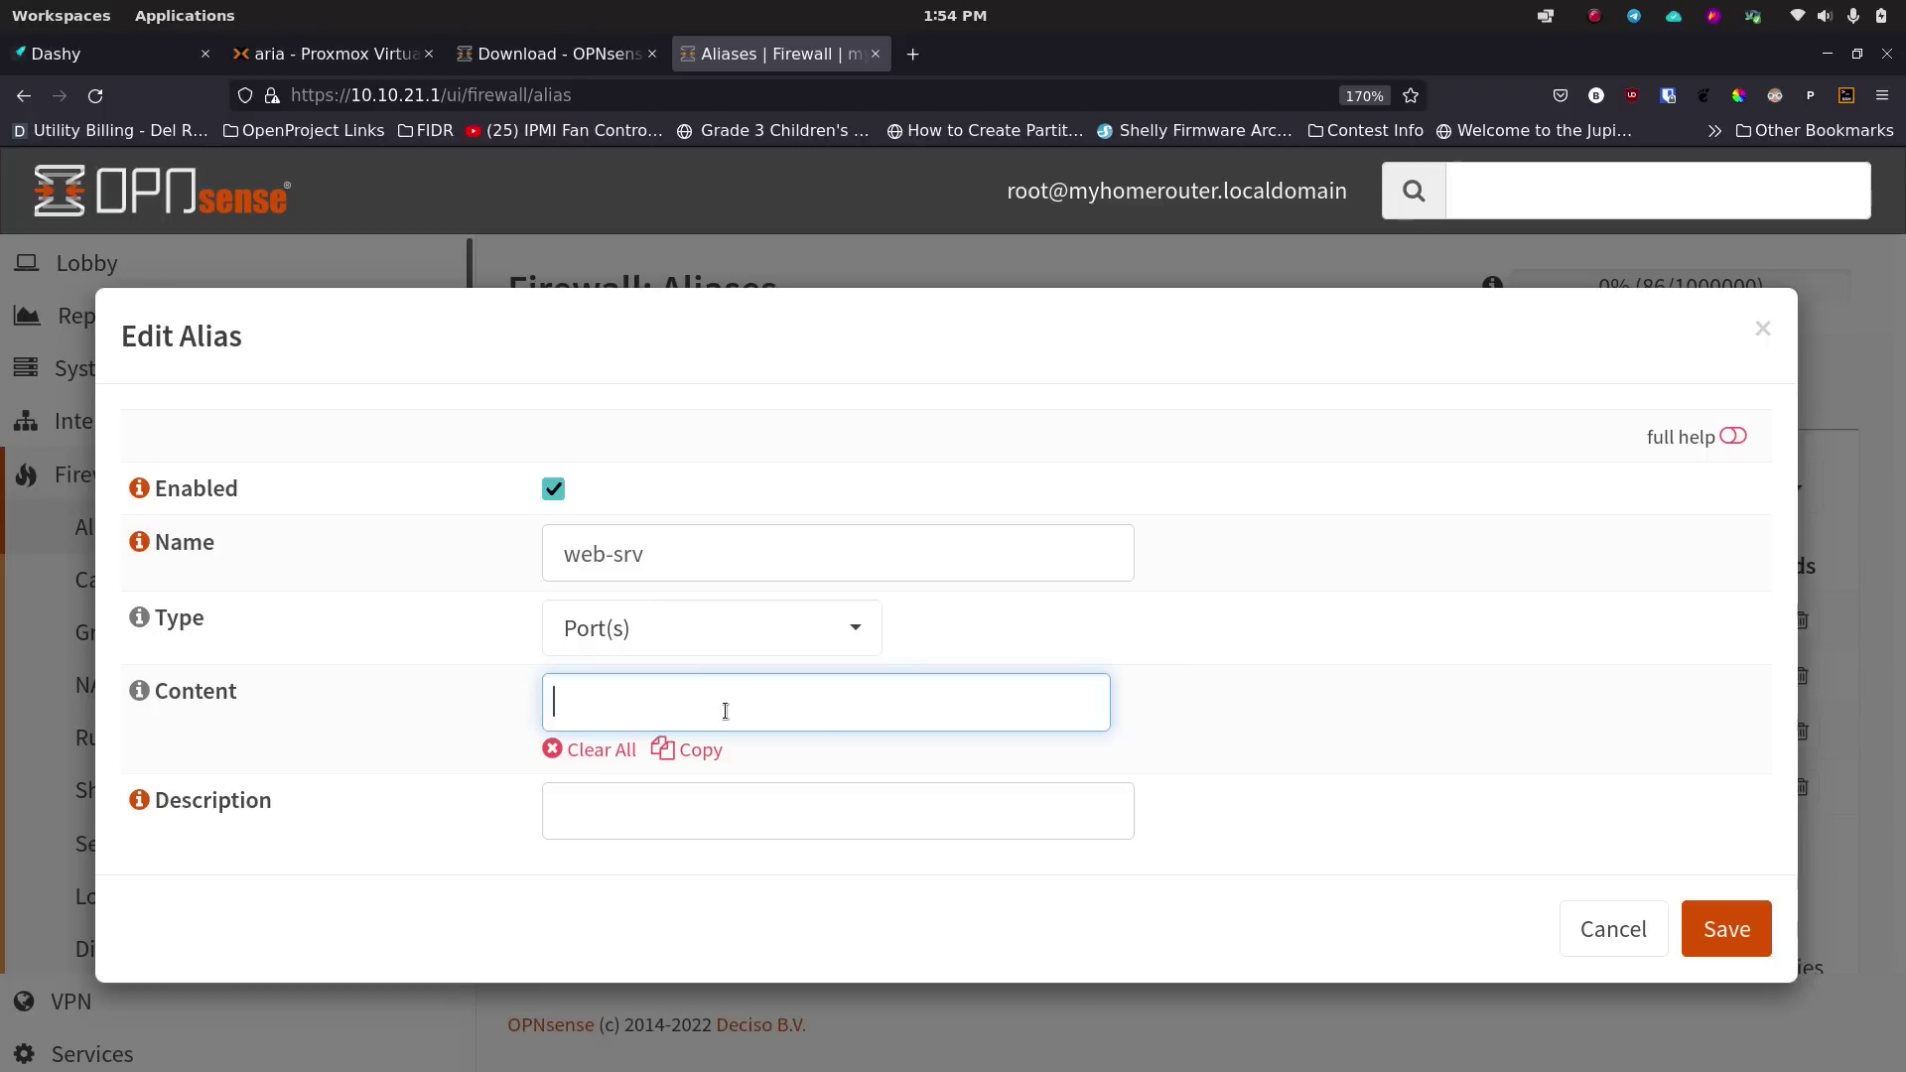
type("80")
key("Return")
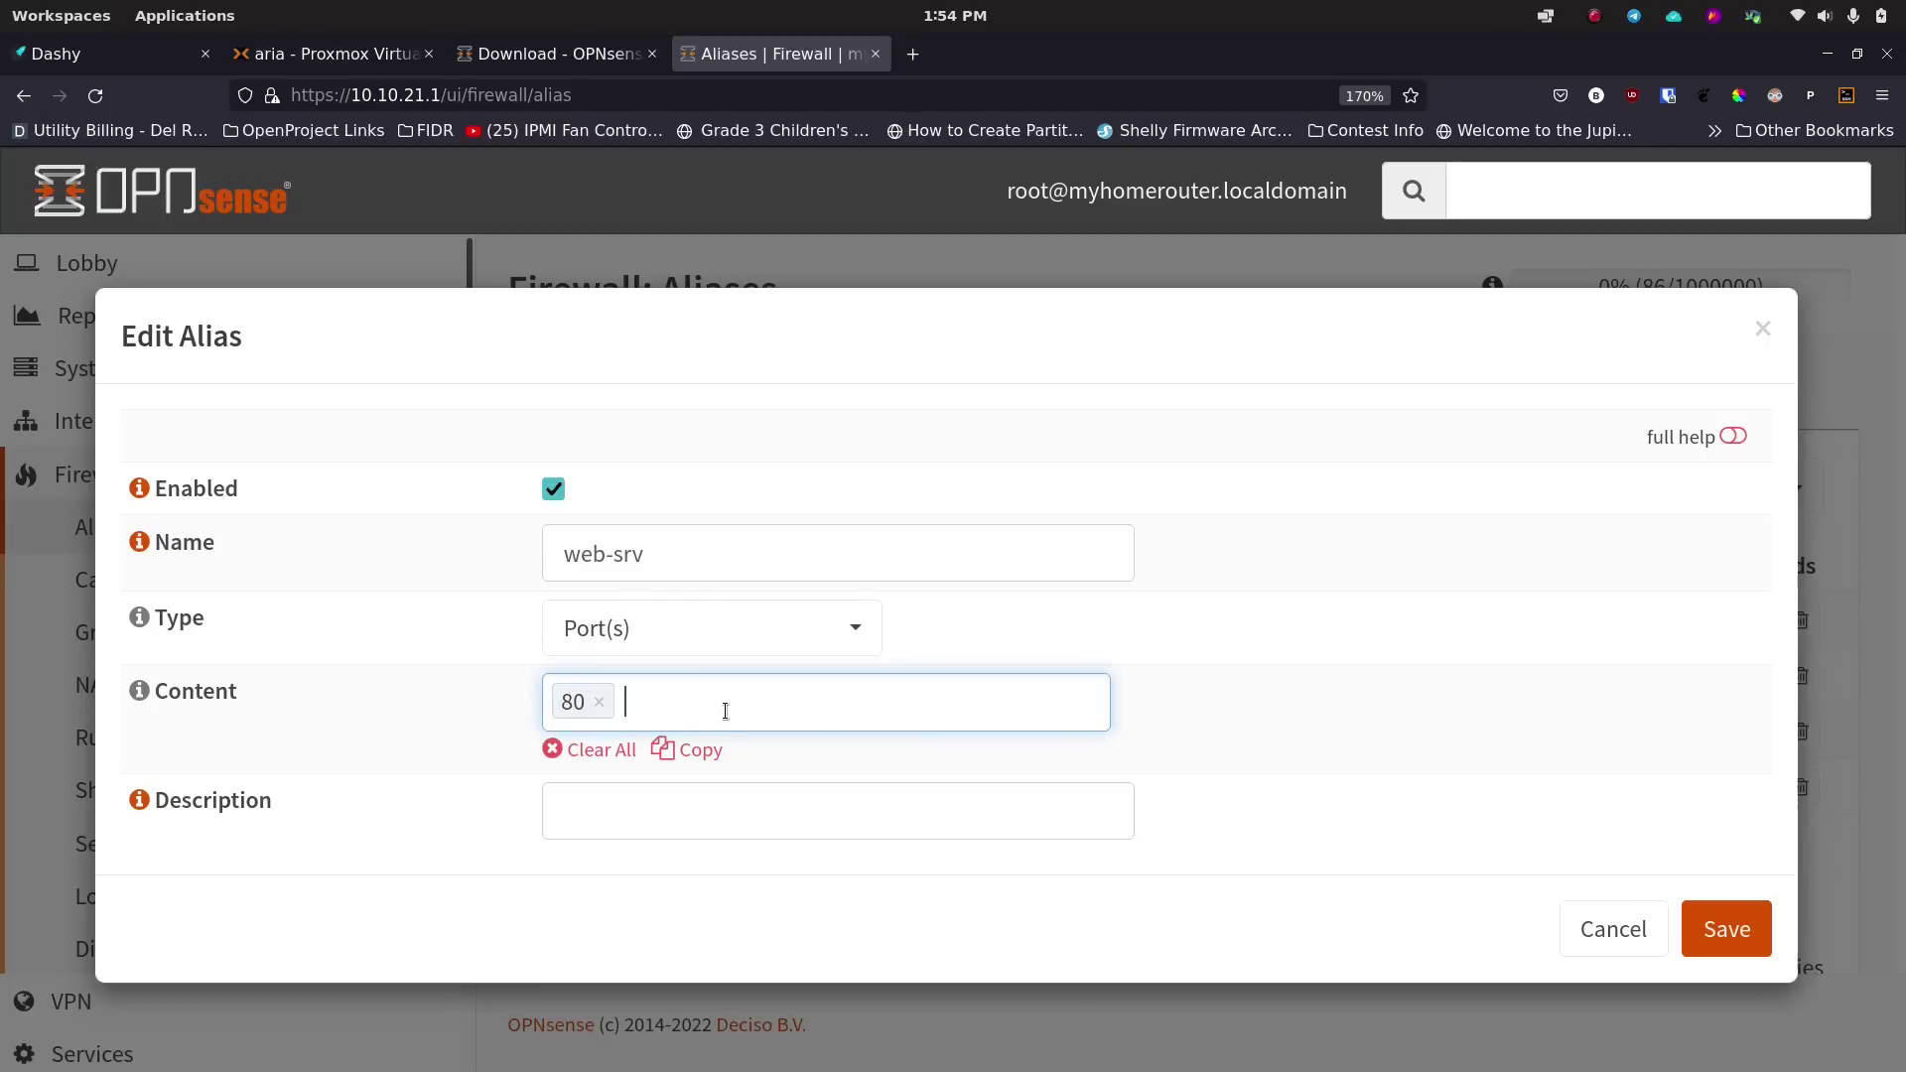
type("443")
key("Return")
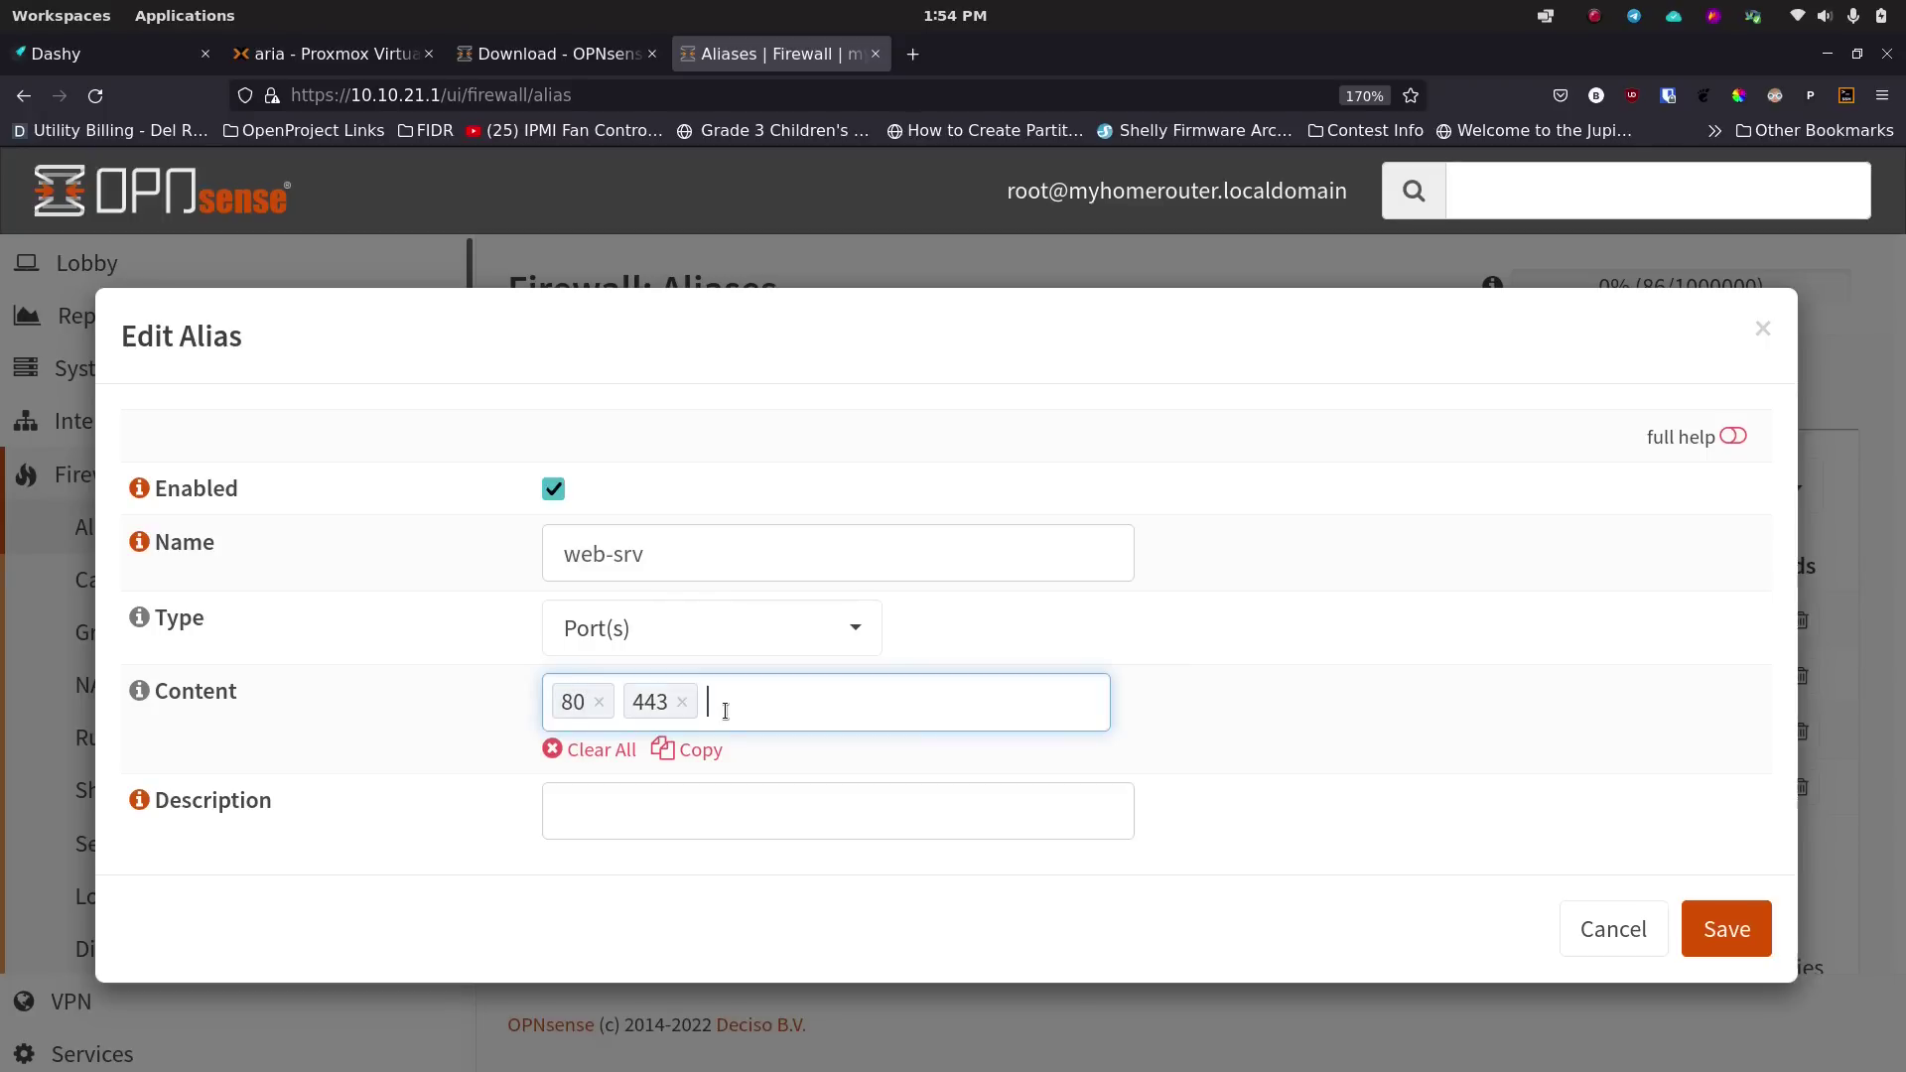
Enter http(s) as the new alias's description and try to save it.
left_click(596, 798)
type("web-s")
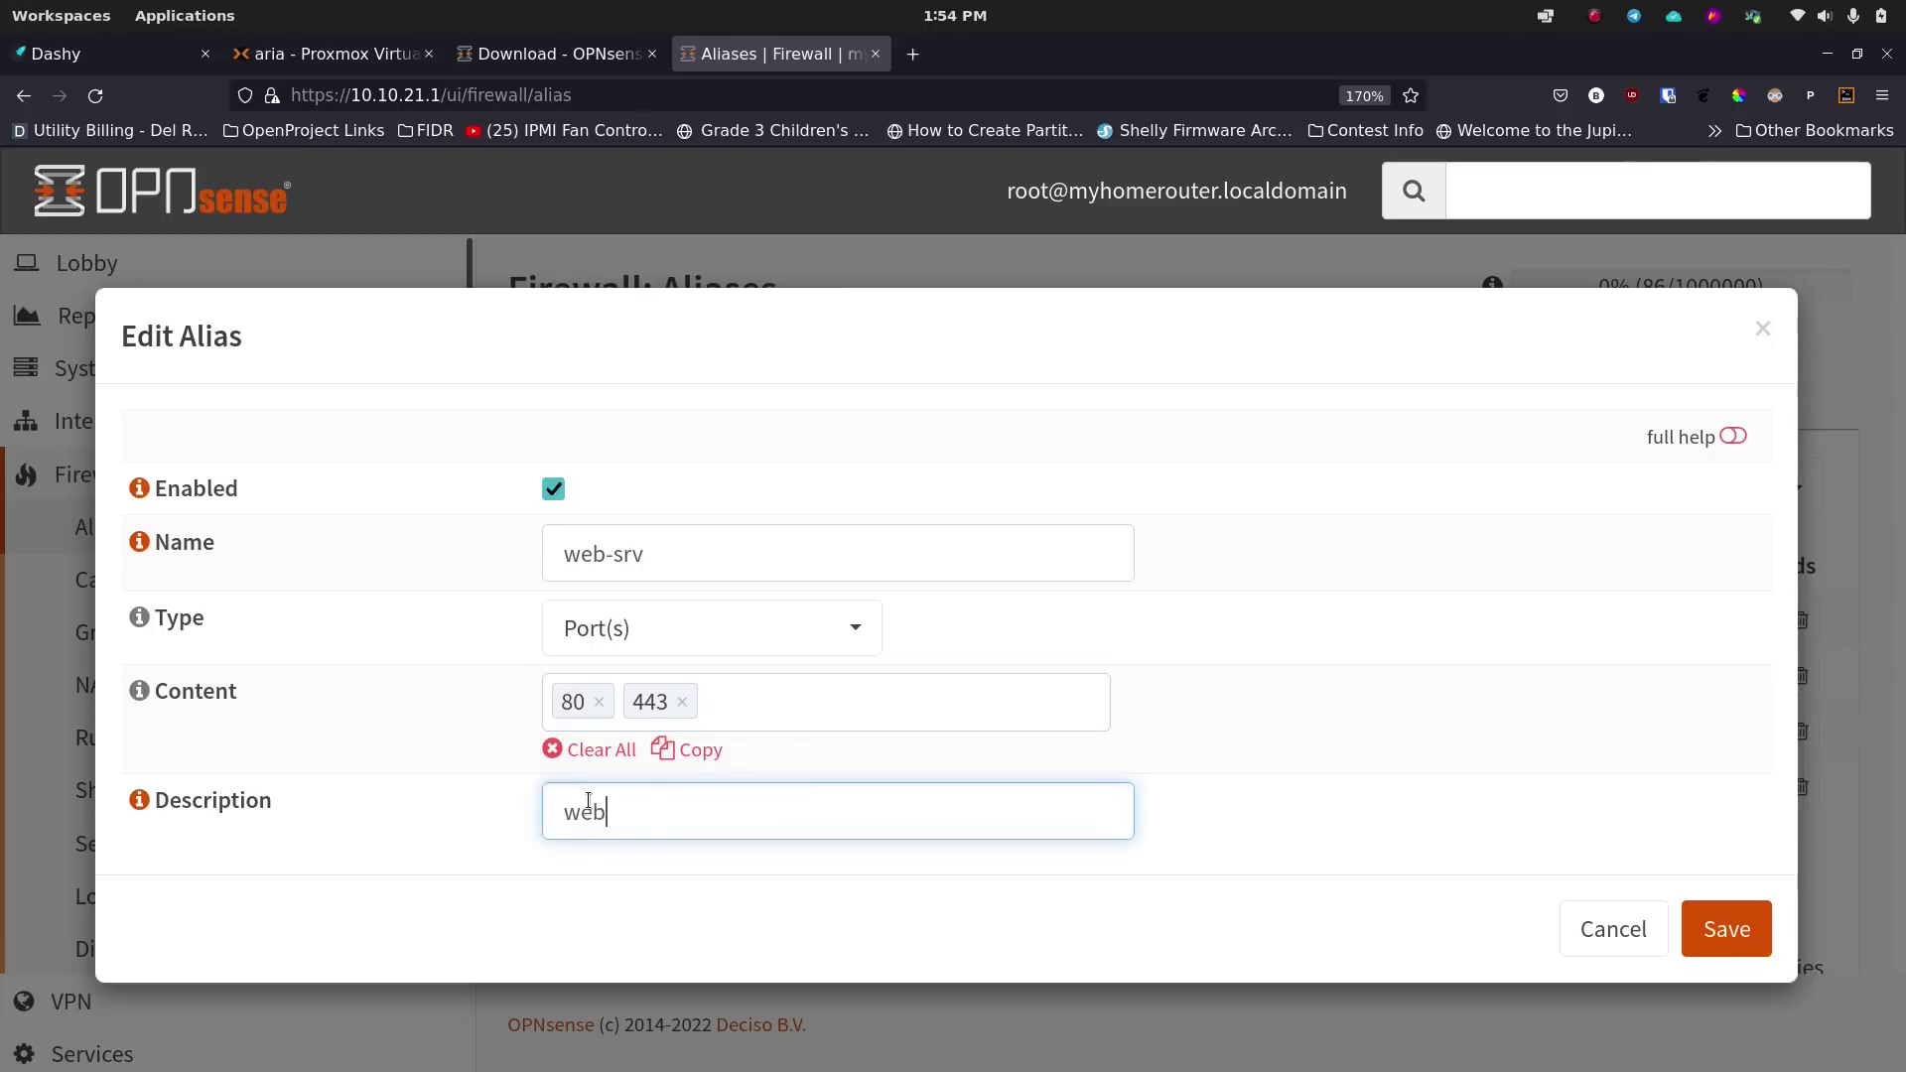
key("BackSpace")
key("BackSpace")
type("server")
key("BackSpace")
key("BackSpace")
key("BackSpace")
key("BackSpace")
key("BackSpace")
key("BackSpace")
key("BackSpace")
key("BackSpace")
key("BackSpace")
key("BackSpace")
type("http(s)")
left_click(1727, 931)
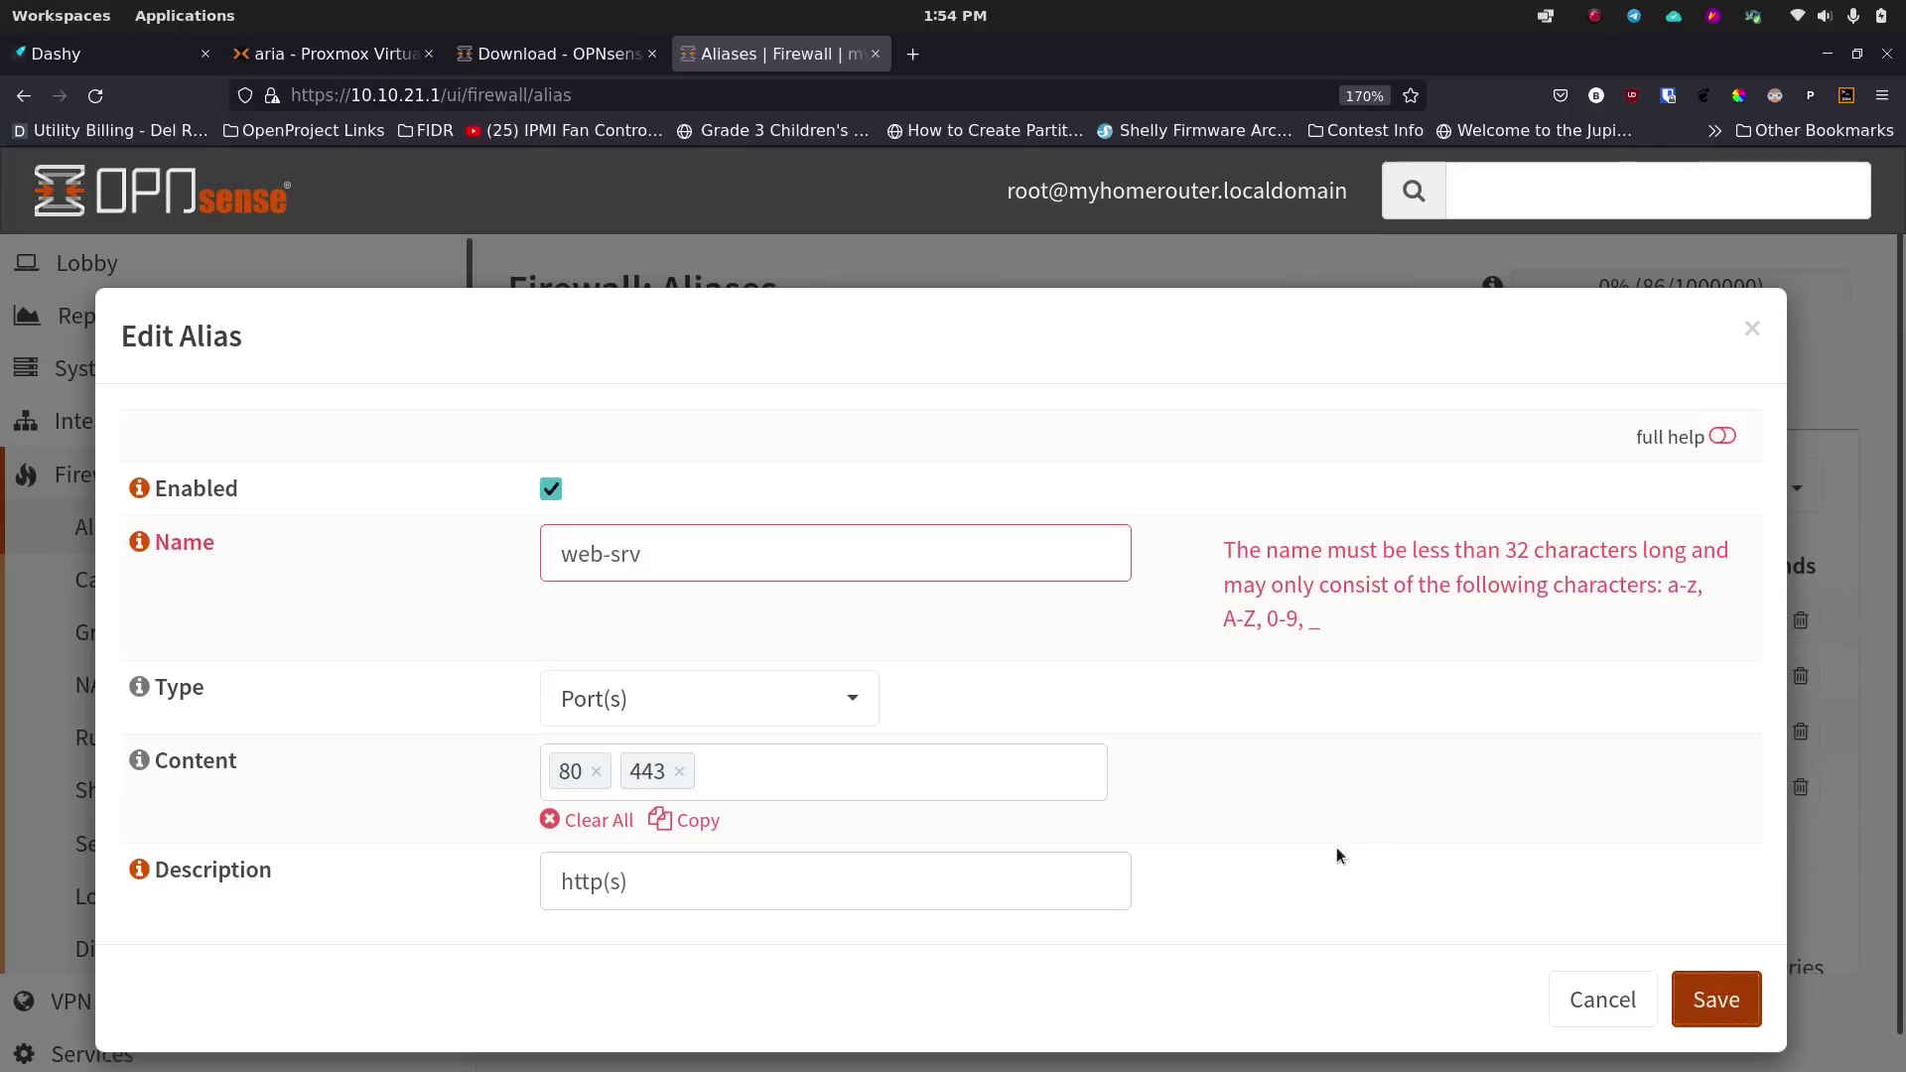
Correct the alias name to web_srv and save the alias.
left_click(621, 556)
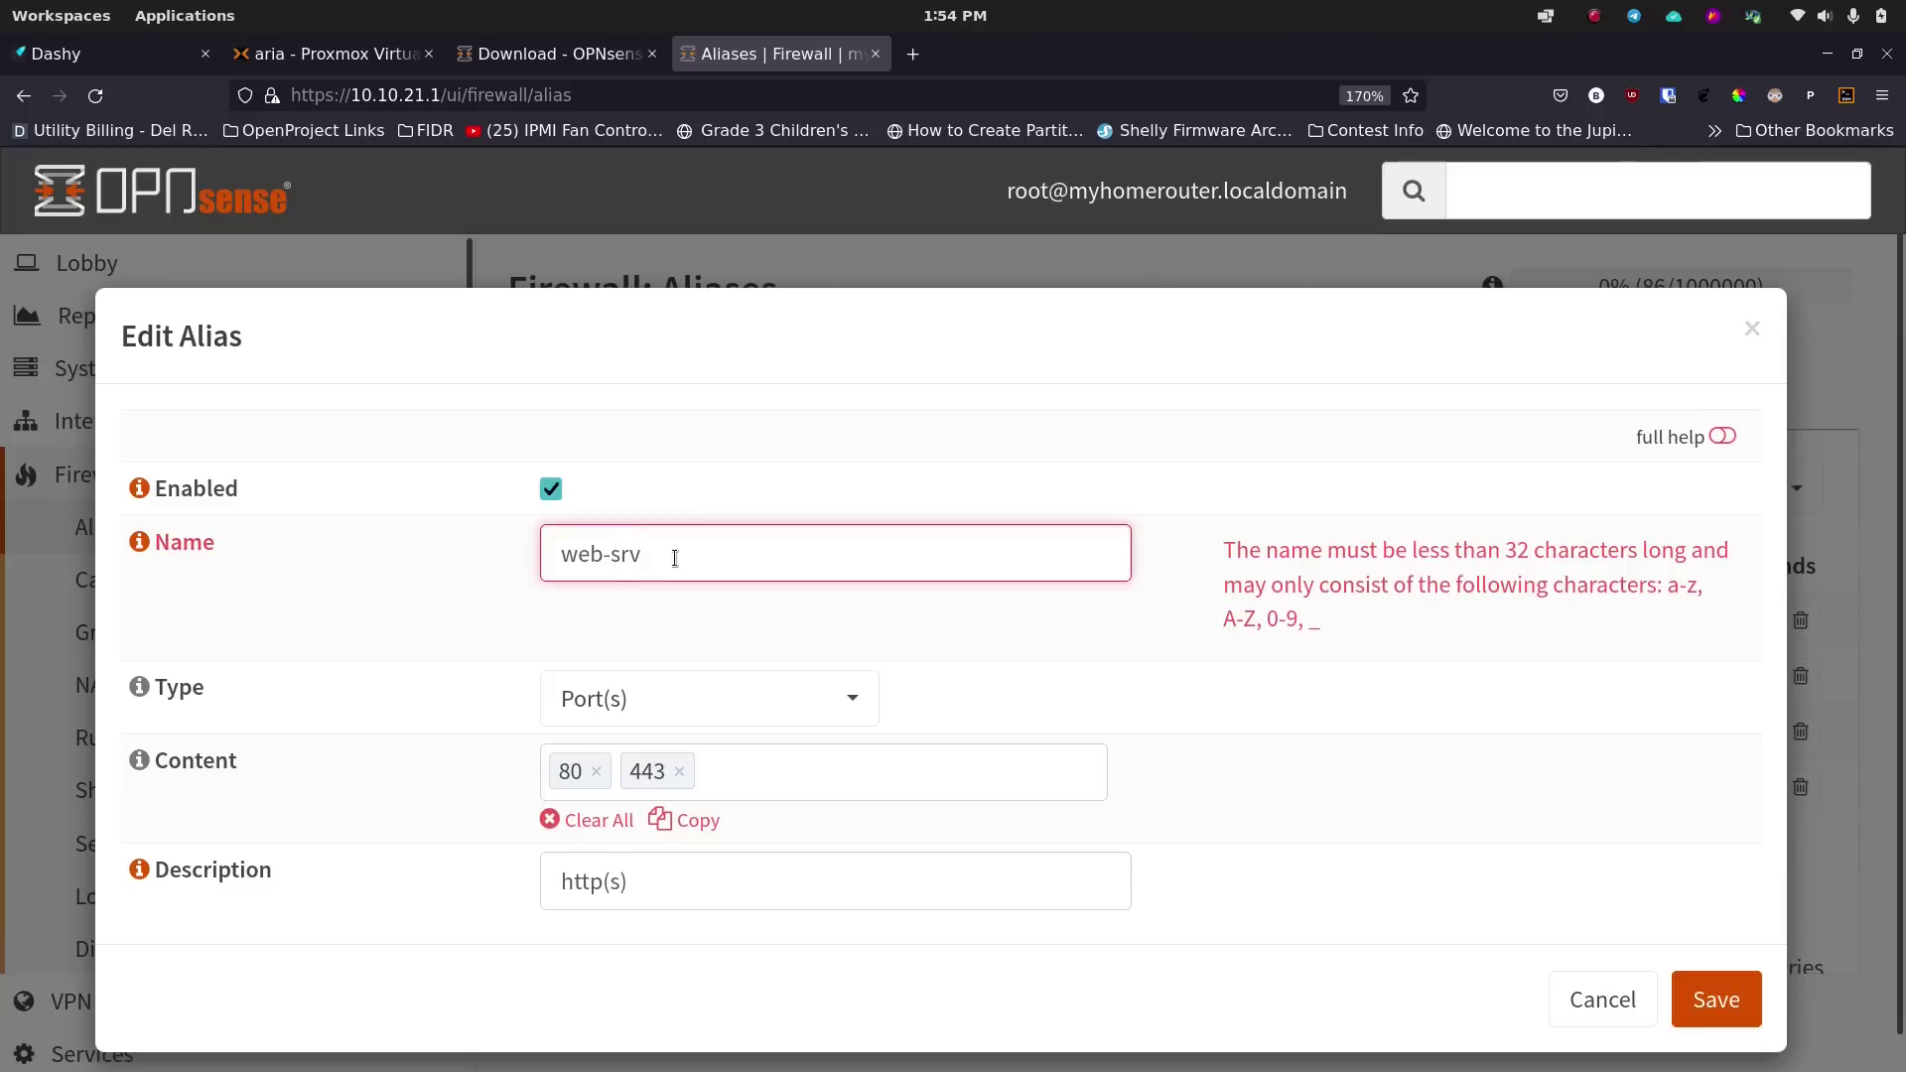
key("BackSpace")
type("_")
left_click(1715, 1000)
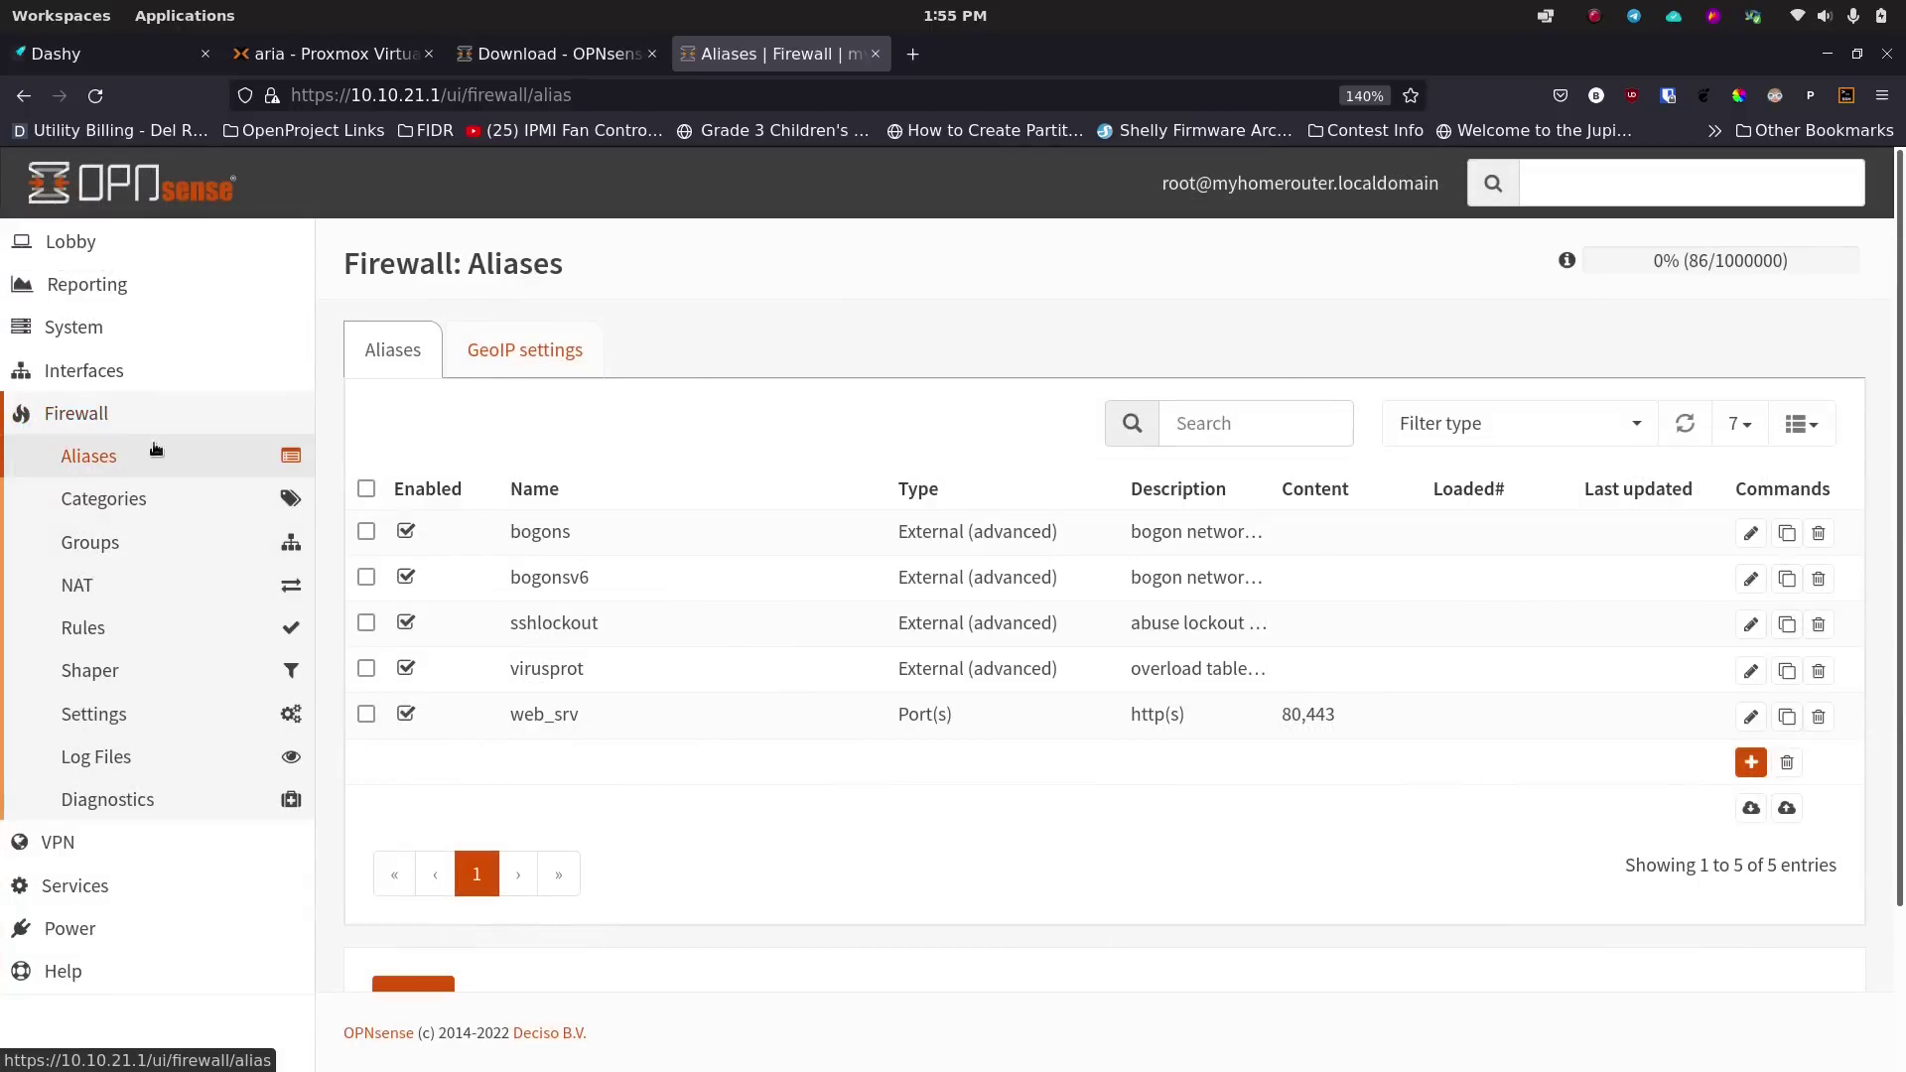
Open the NAT port forwarding page and start a new port forward rule.
left_click(85, 585)
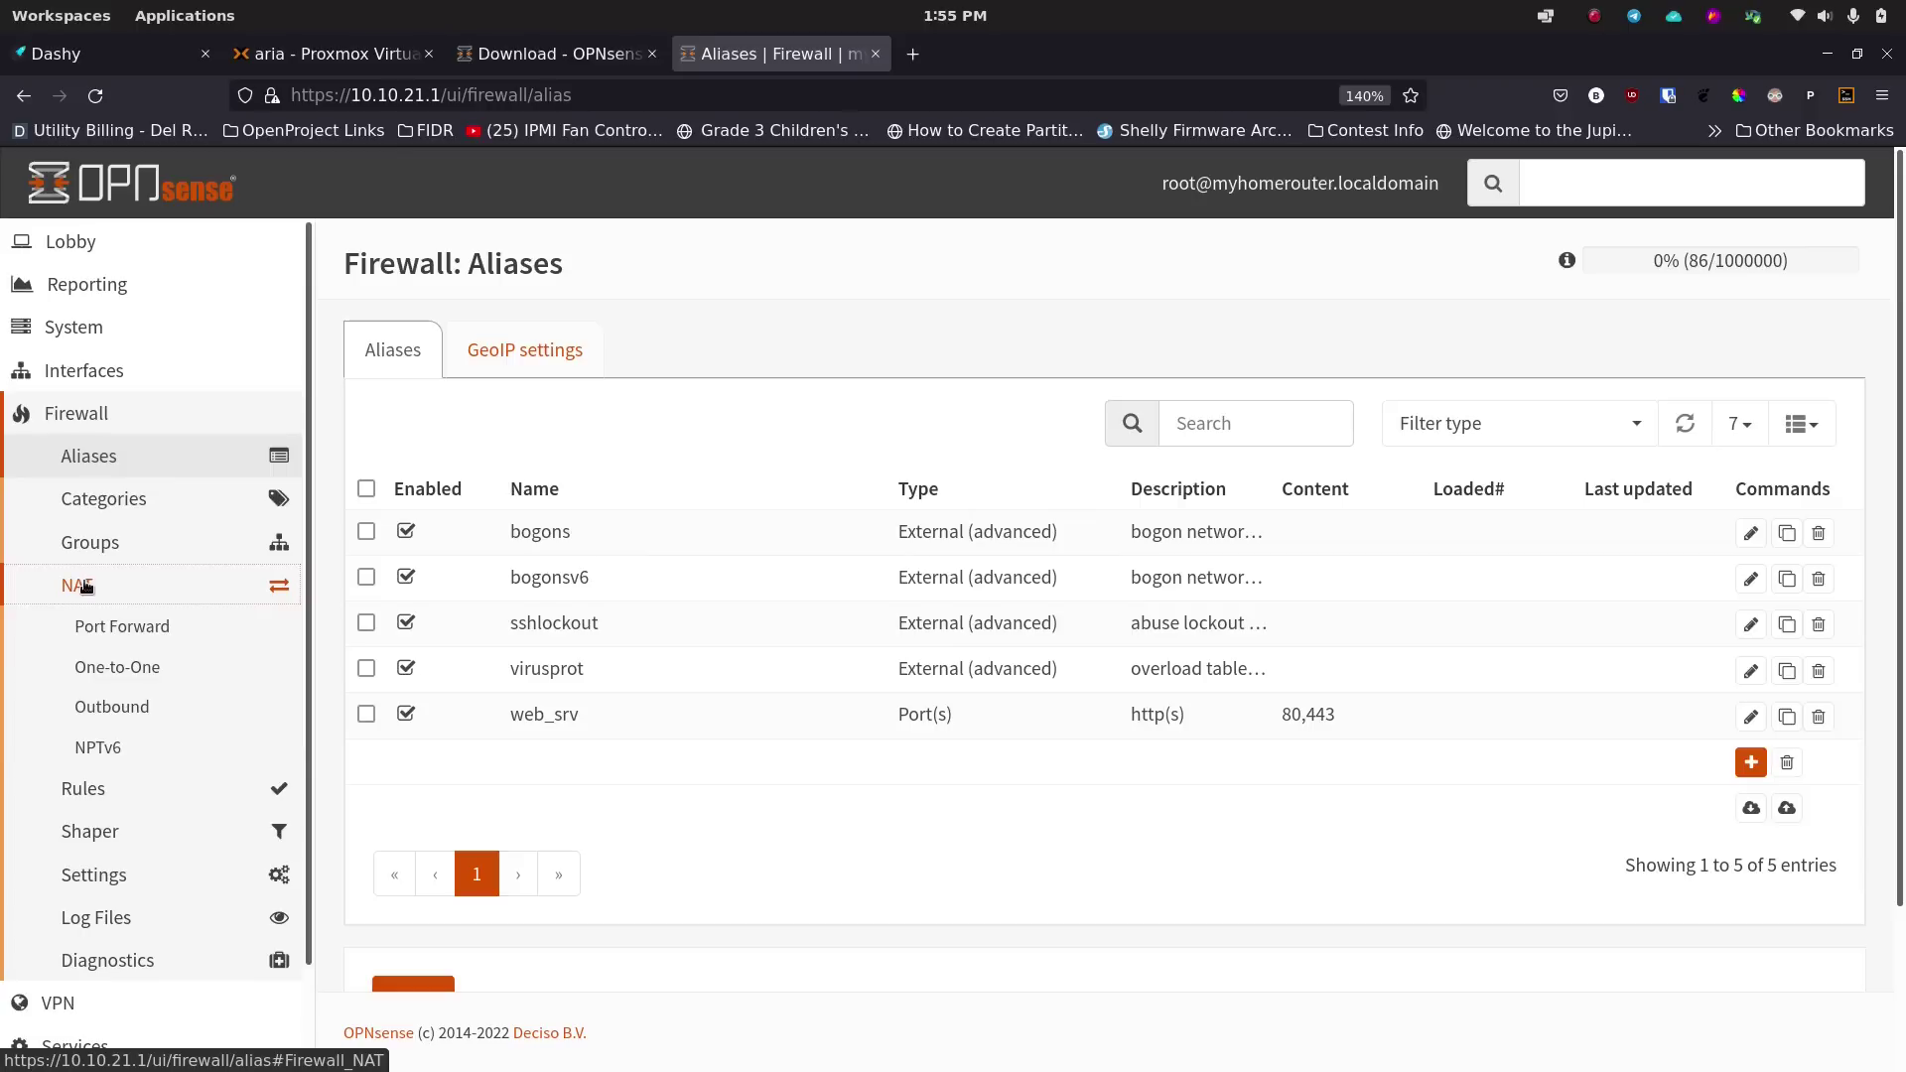
left_click(139, 635)
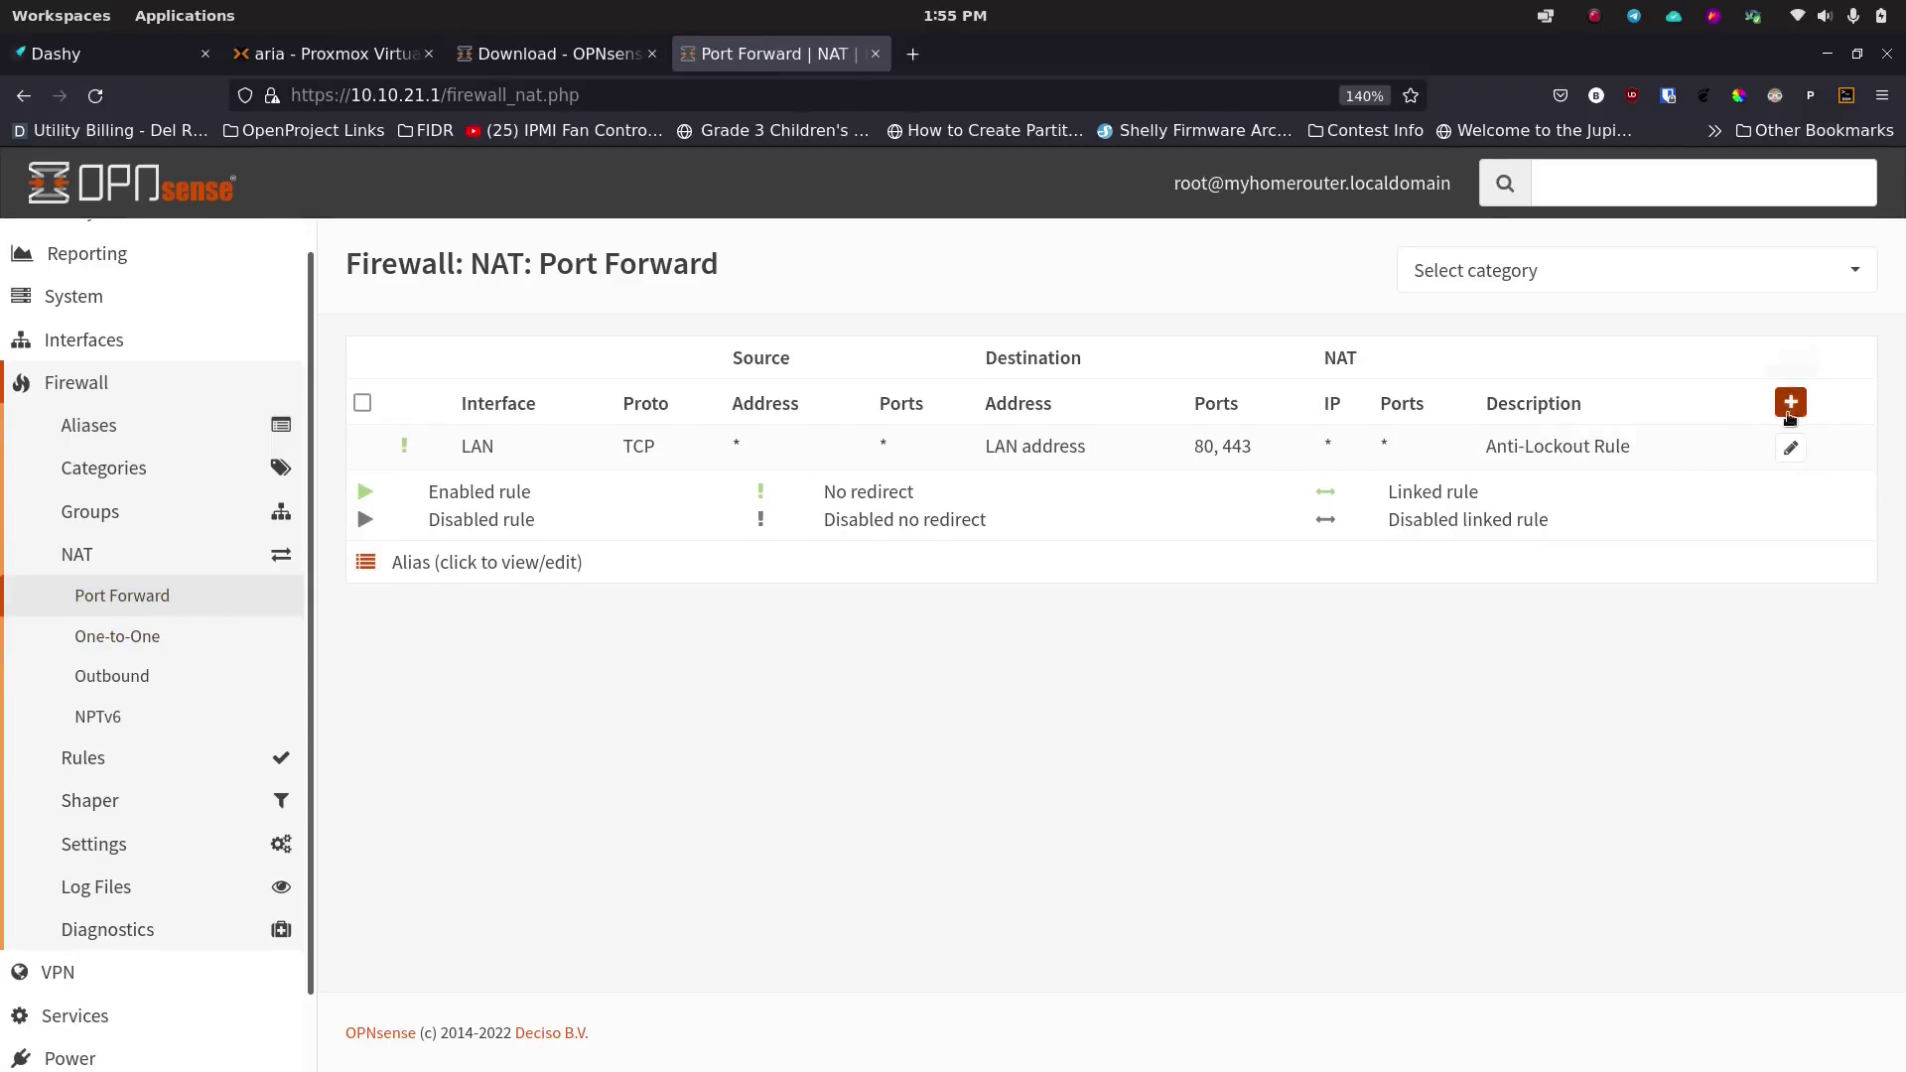
left_click(1790, 416)
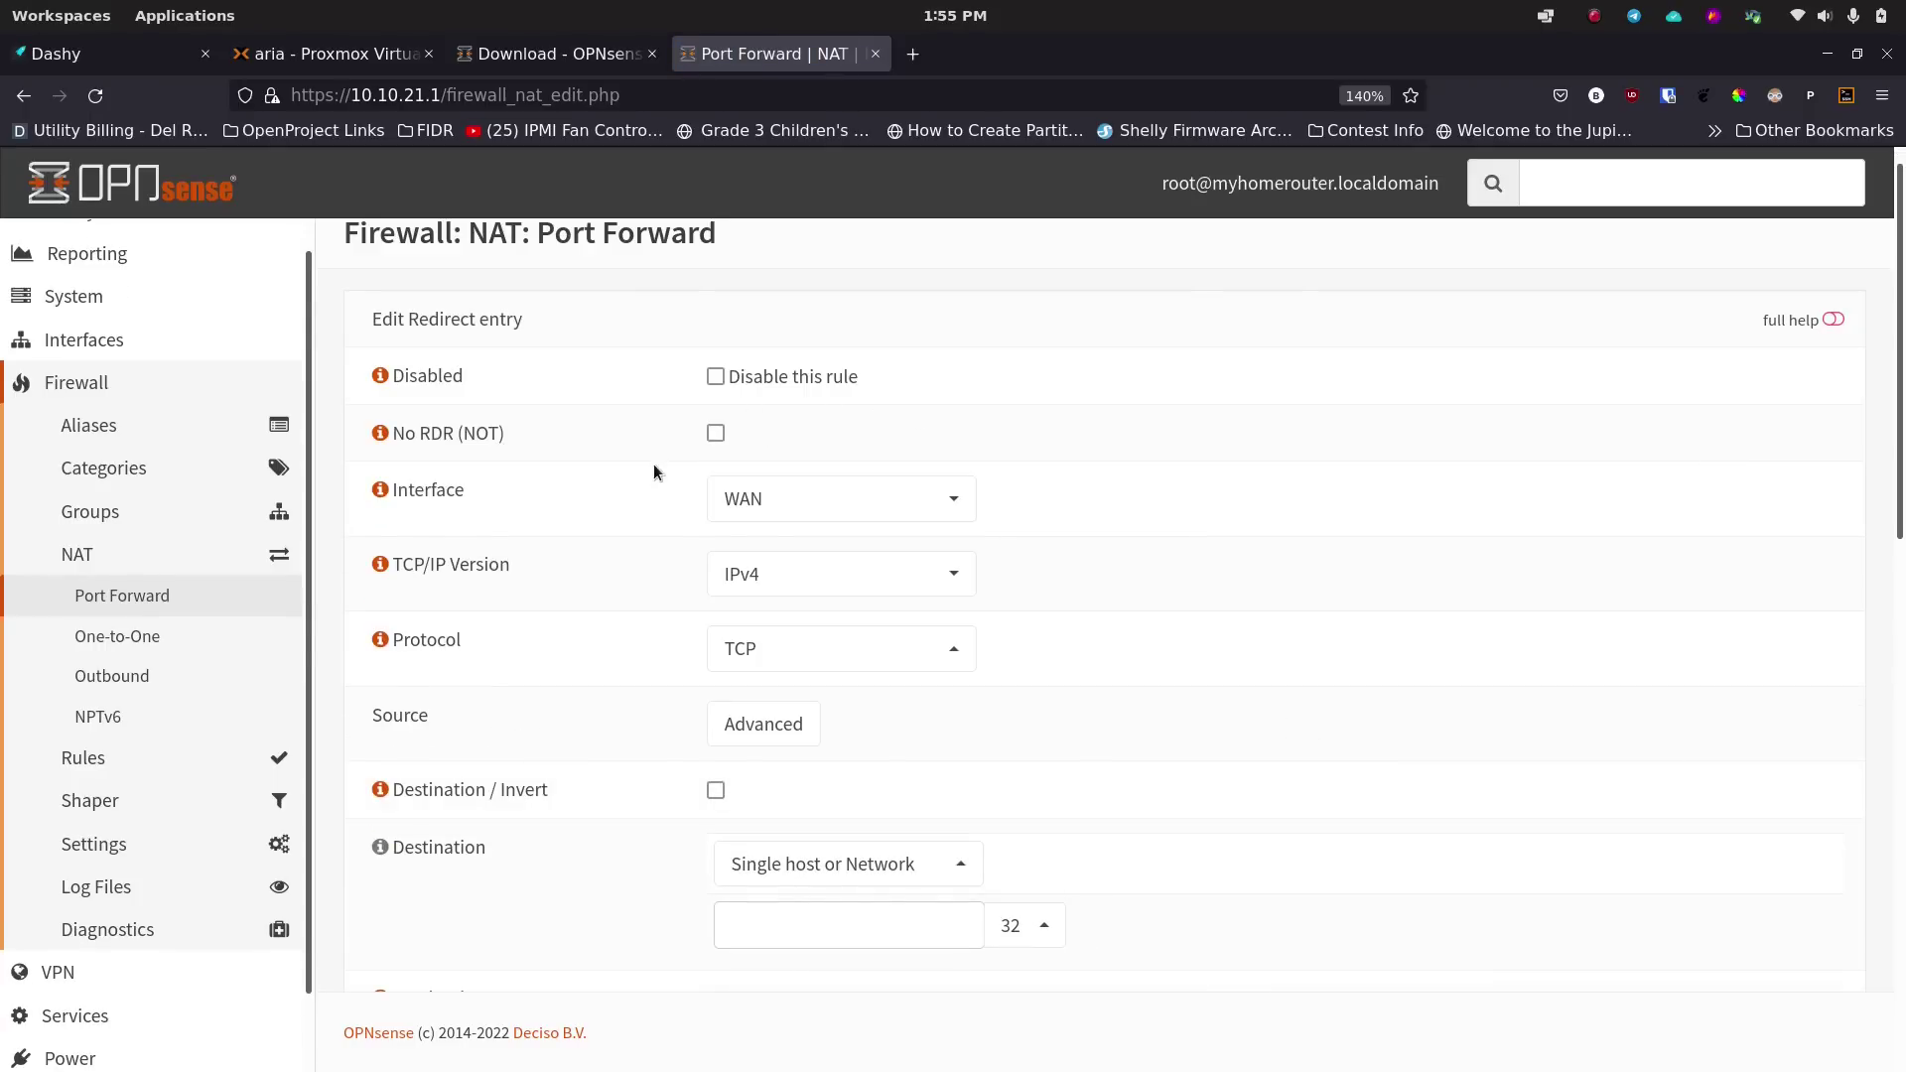
key("ctrl+plus")
key("ctrl+plus")
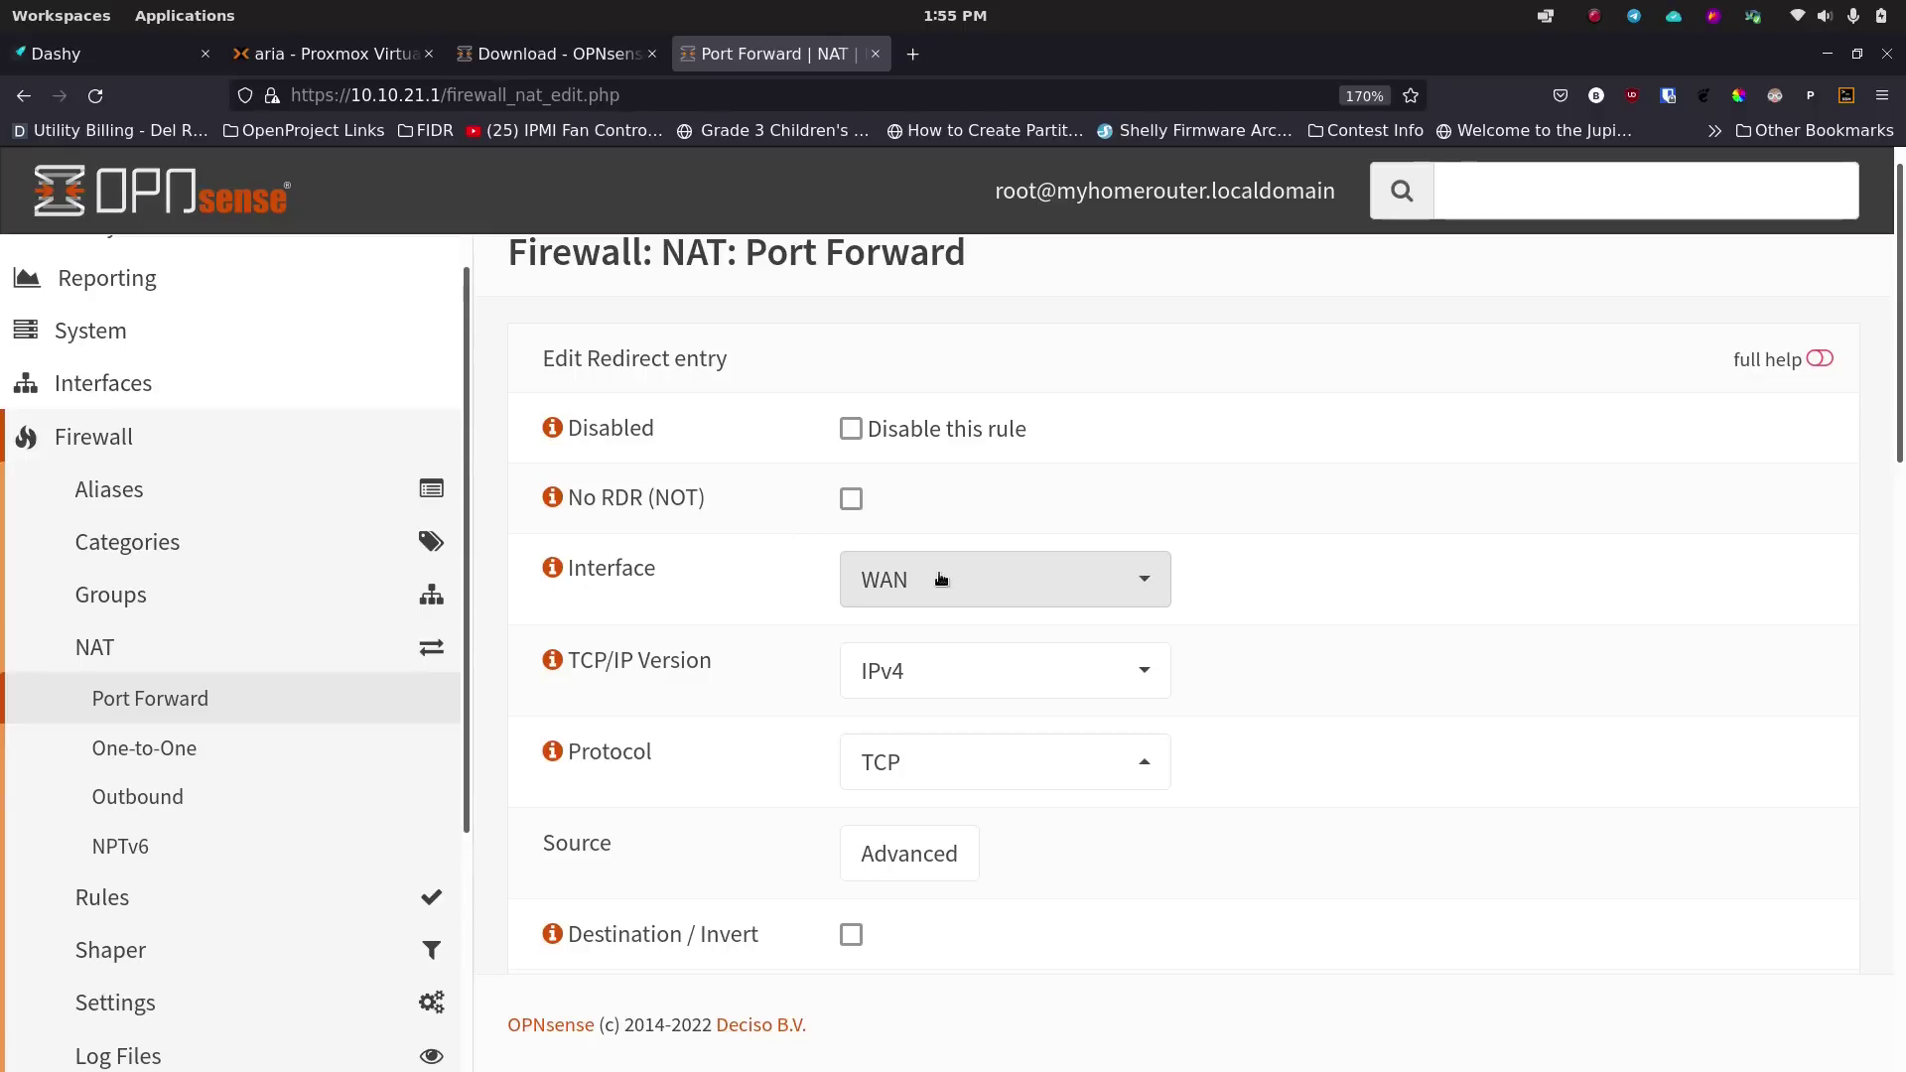
Check the protocol choices while keeping TCP, and show the rule's advanced source settings.
scroll(766, 590, "down", 1)
scroll(766, 582, "down", 2)
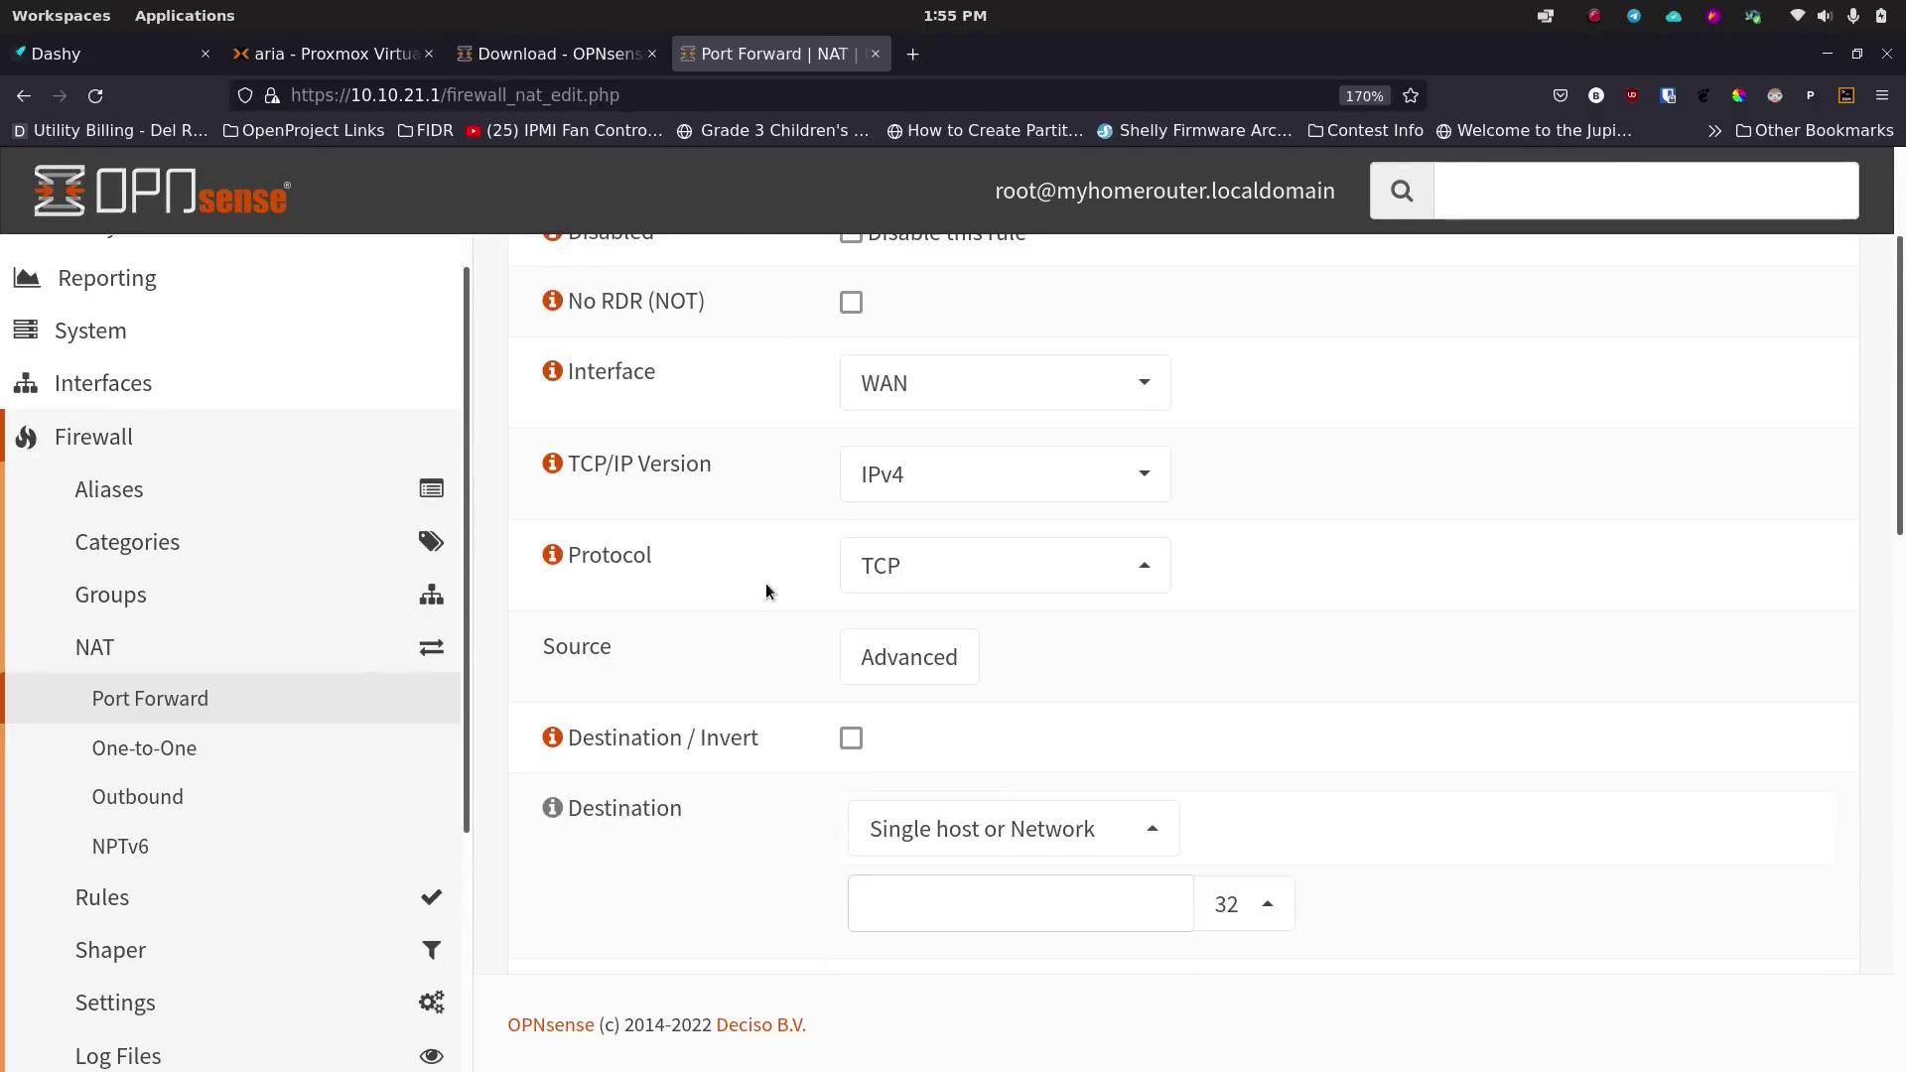
left_click(970, 572)
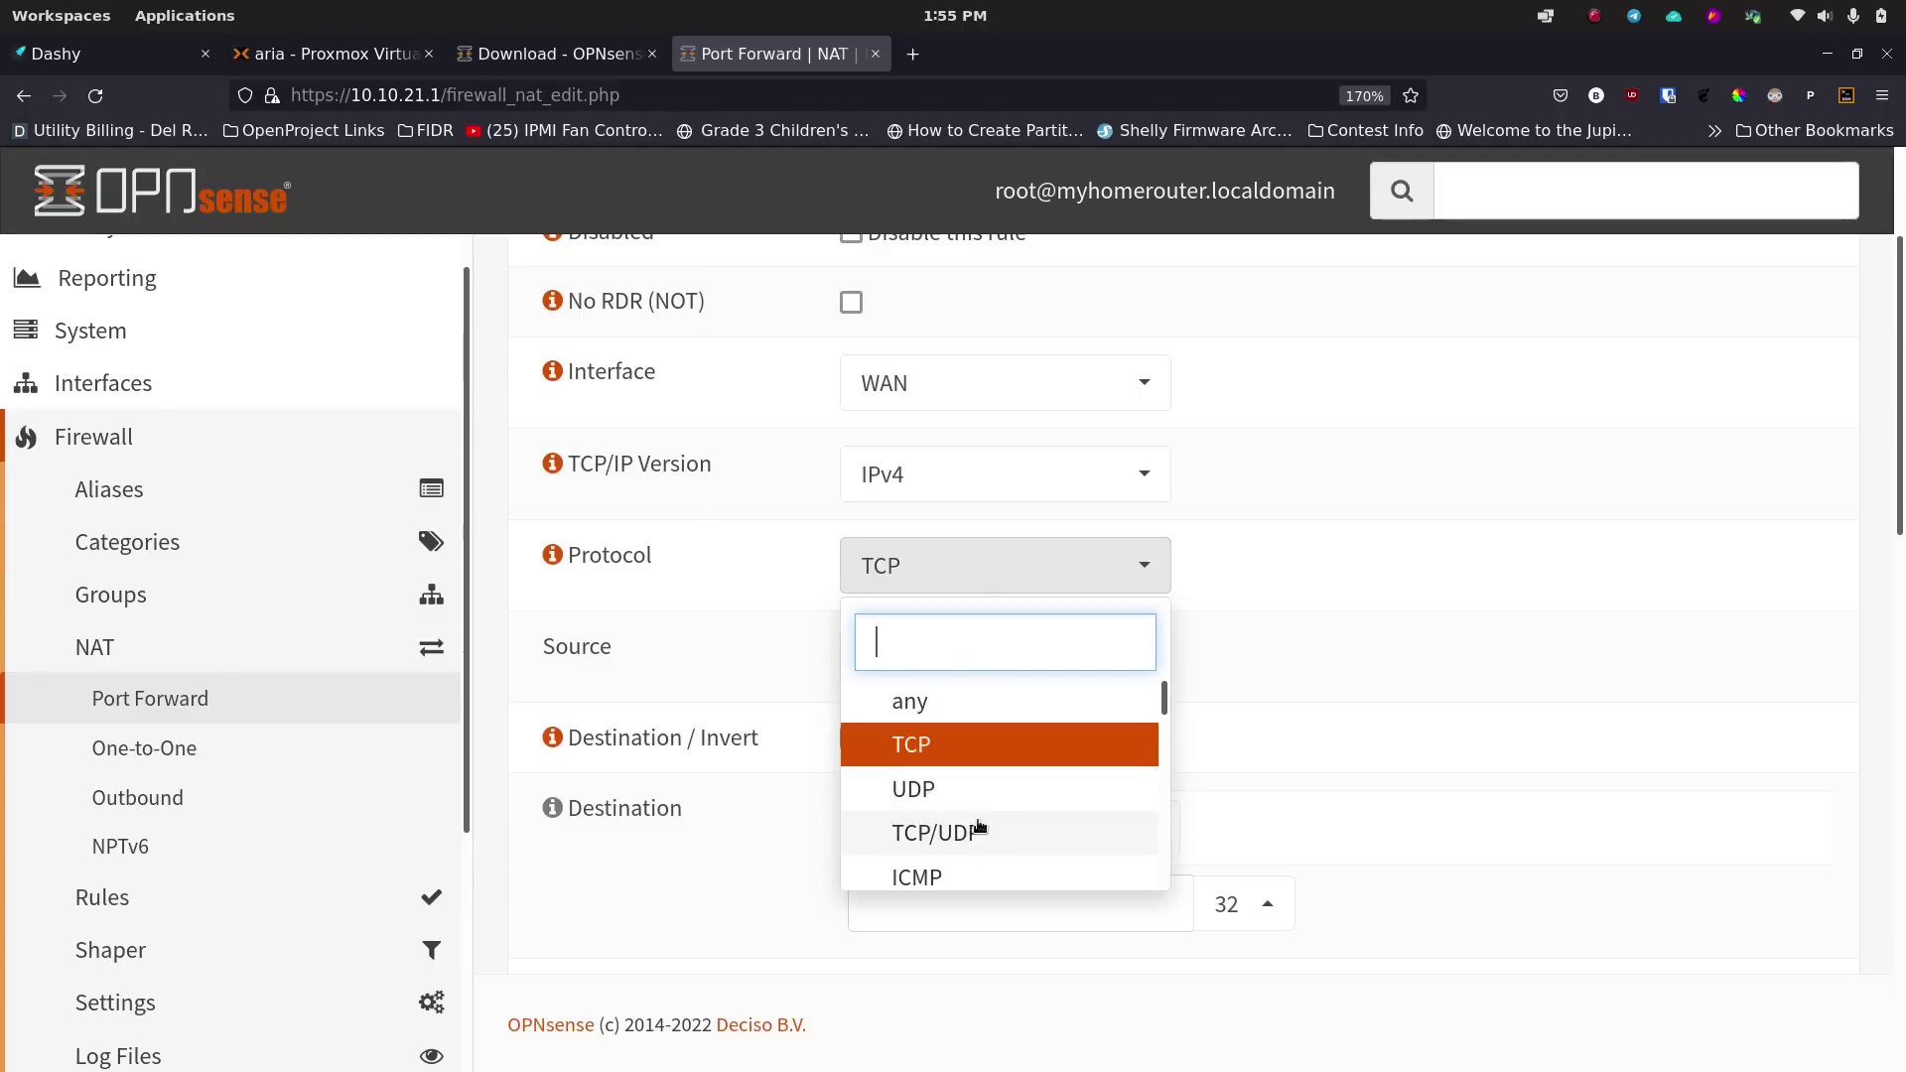
left_click(718, 564)
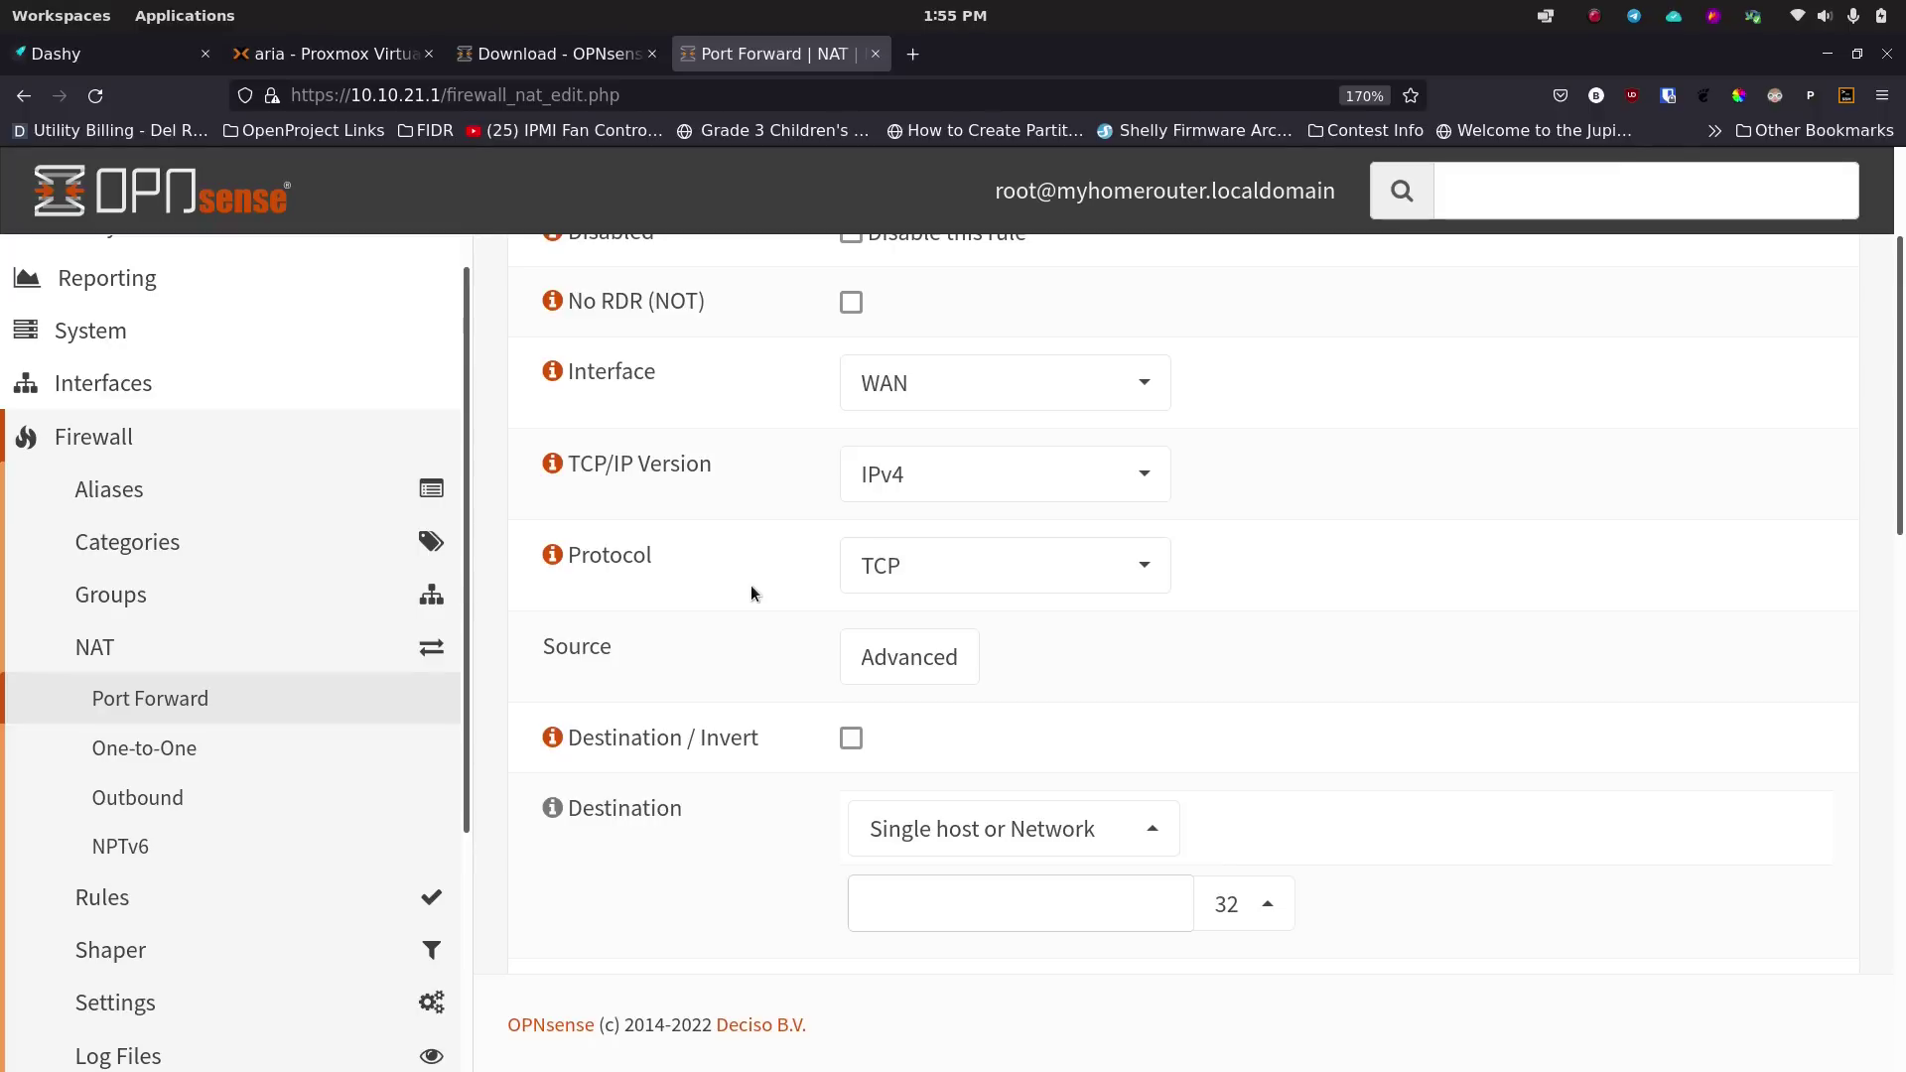
scroll(751, 588, "down", 2)
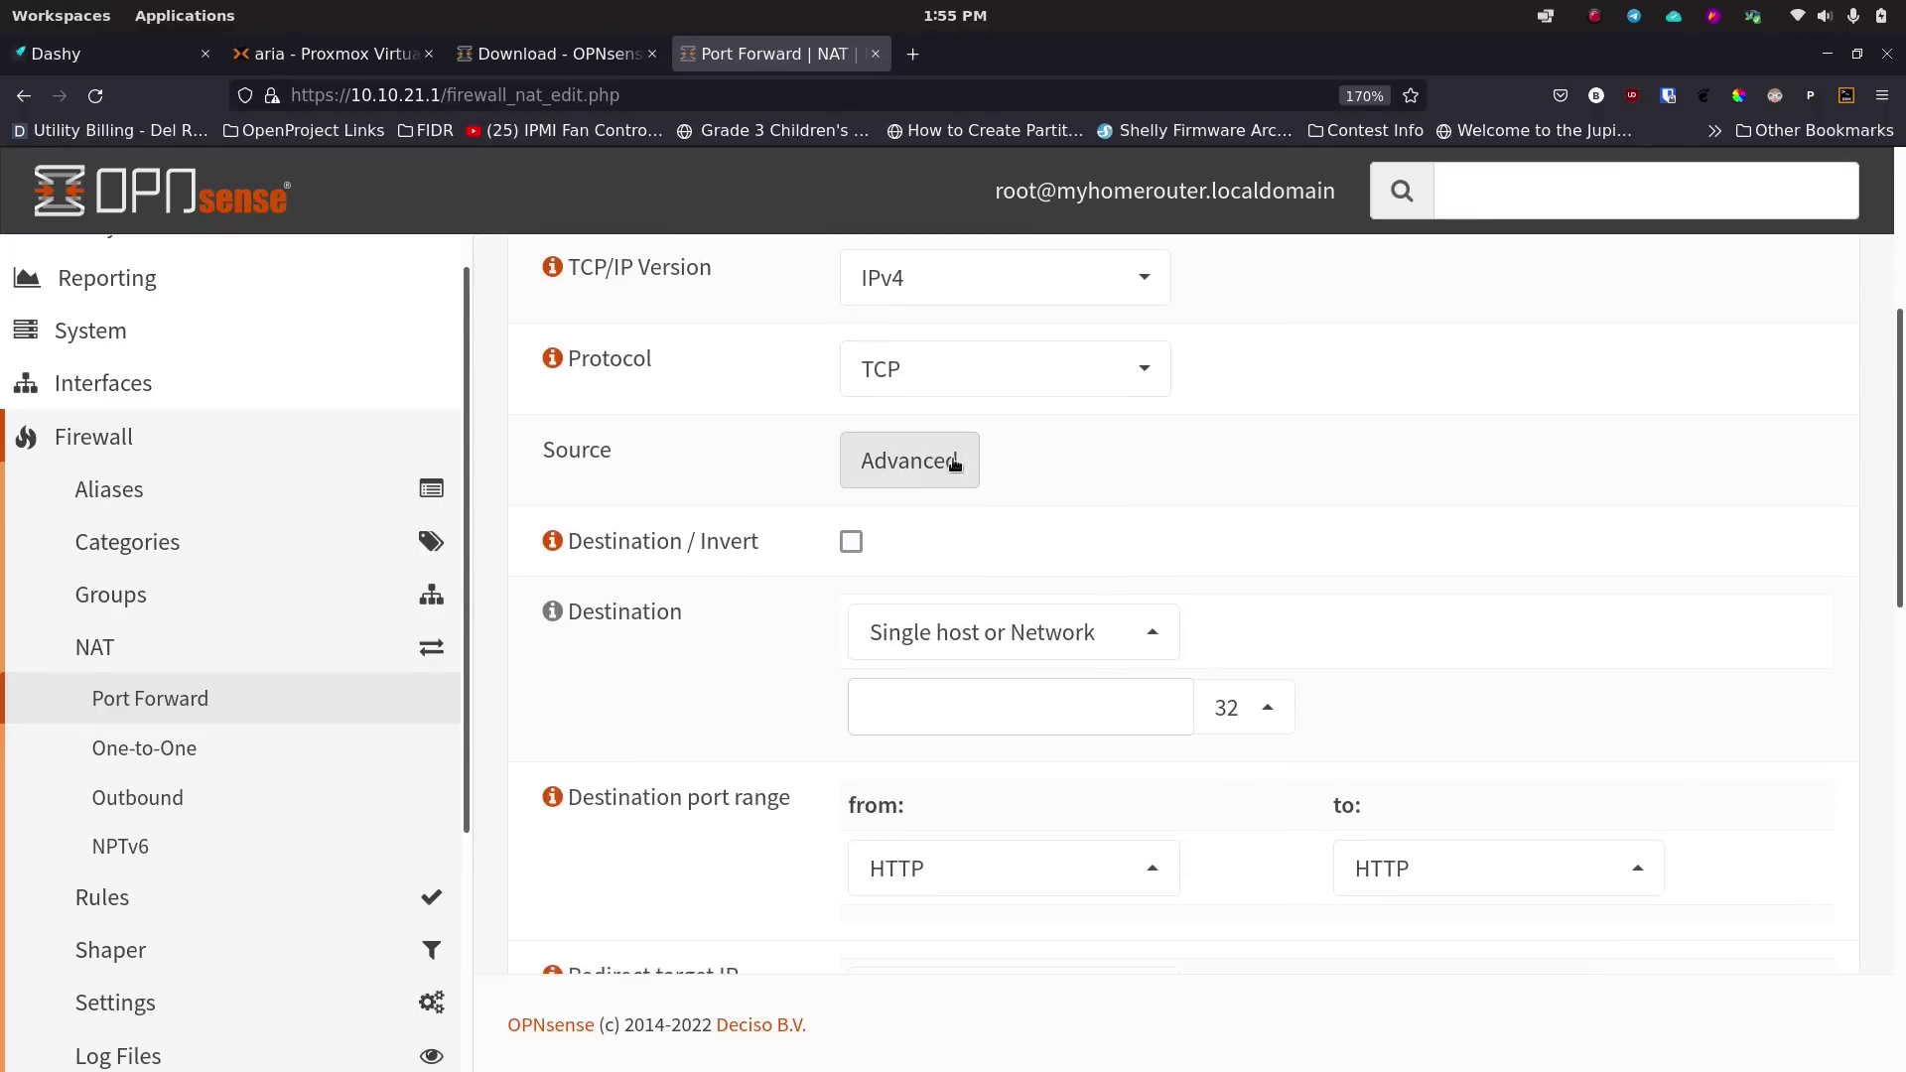
left_click(940, 470)
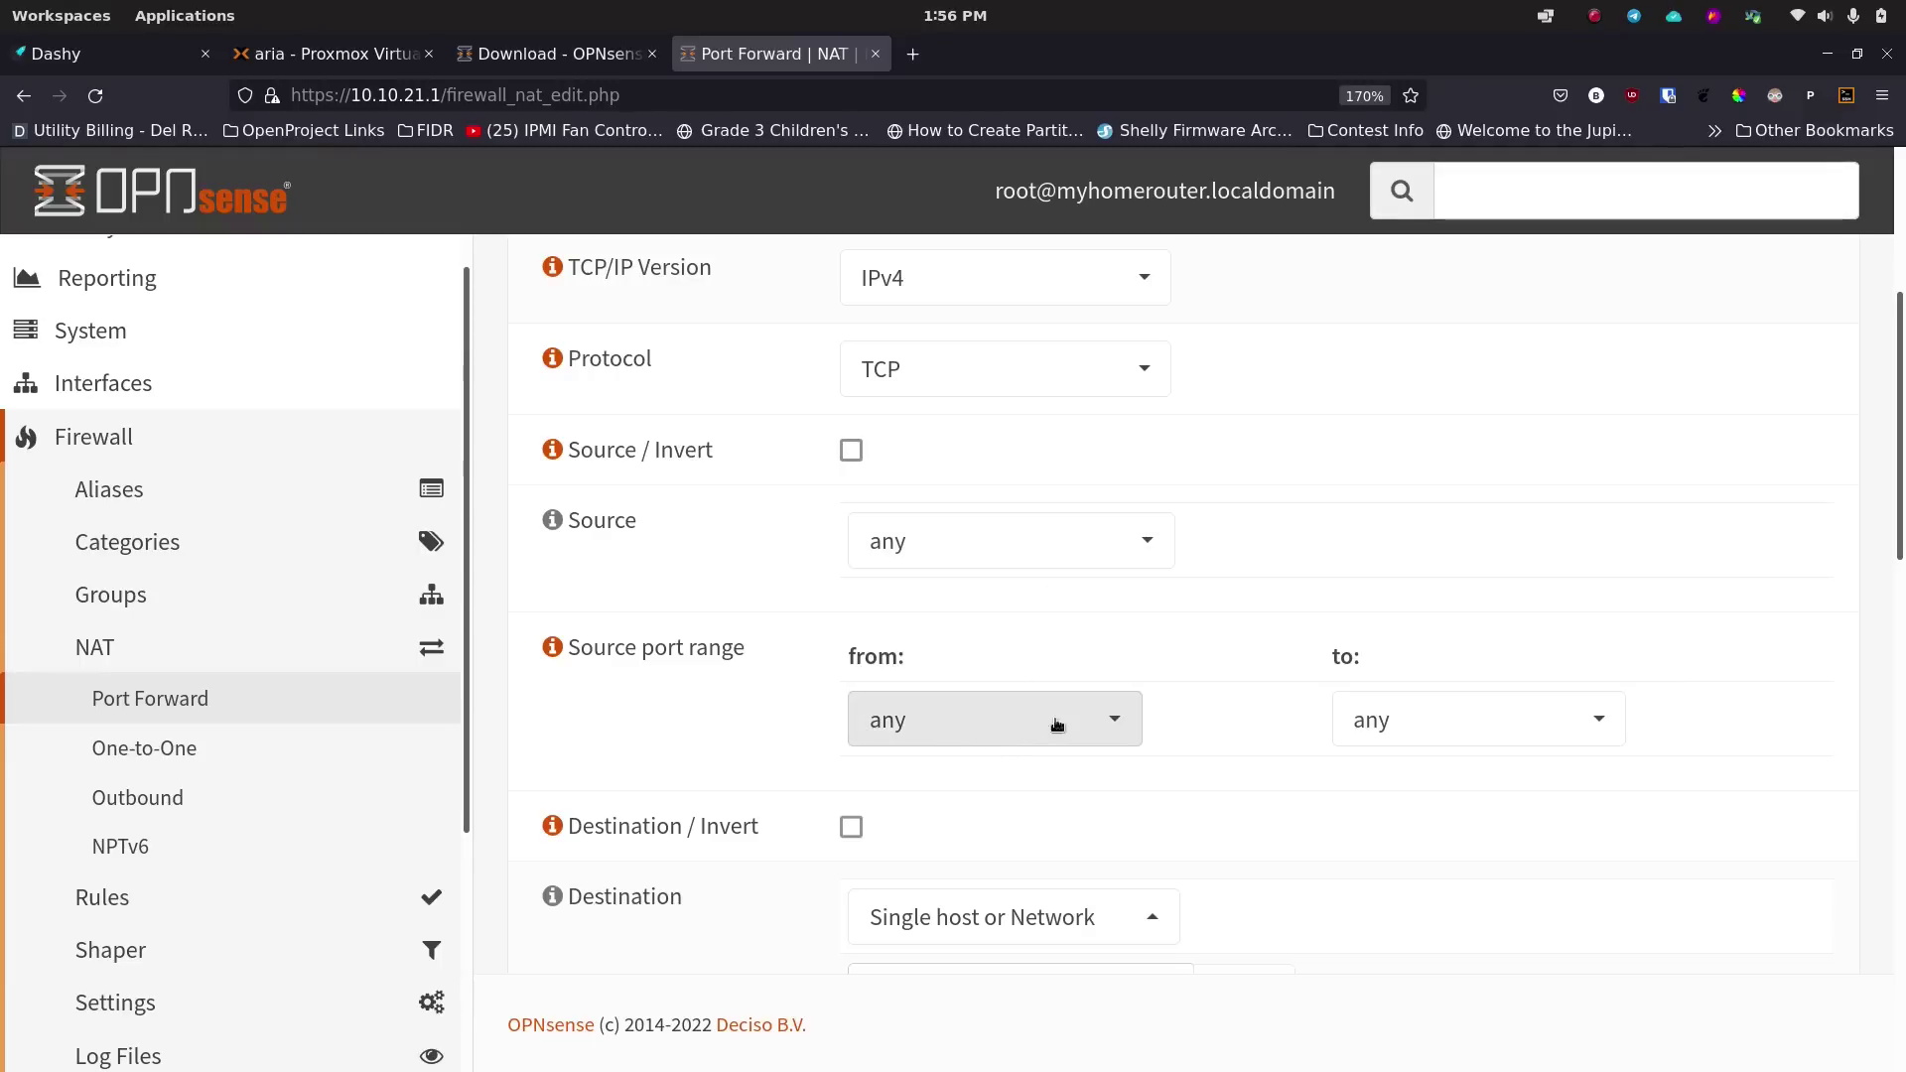
Try a Single host or Network source with mask 32, and set the source back to any.
left_click(971, 546)
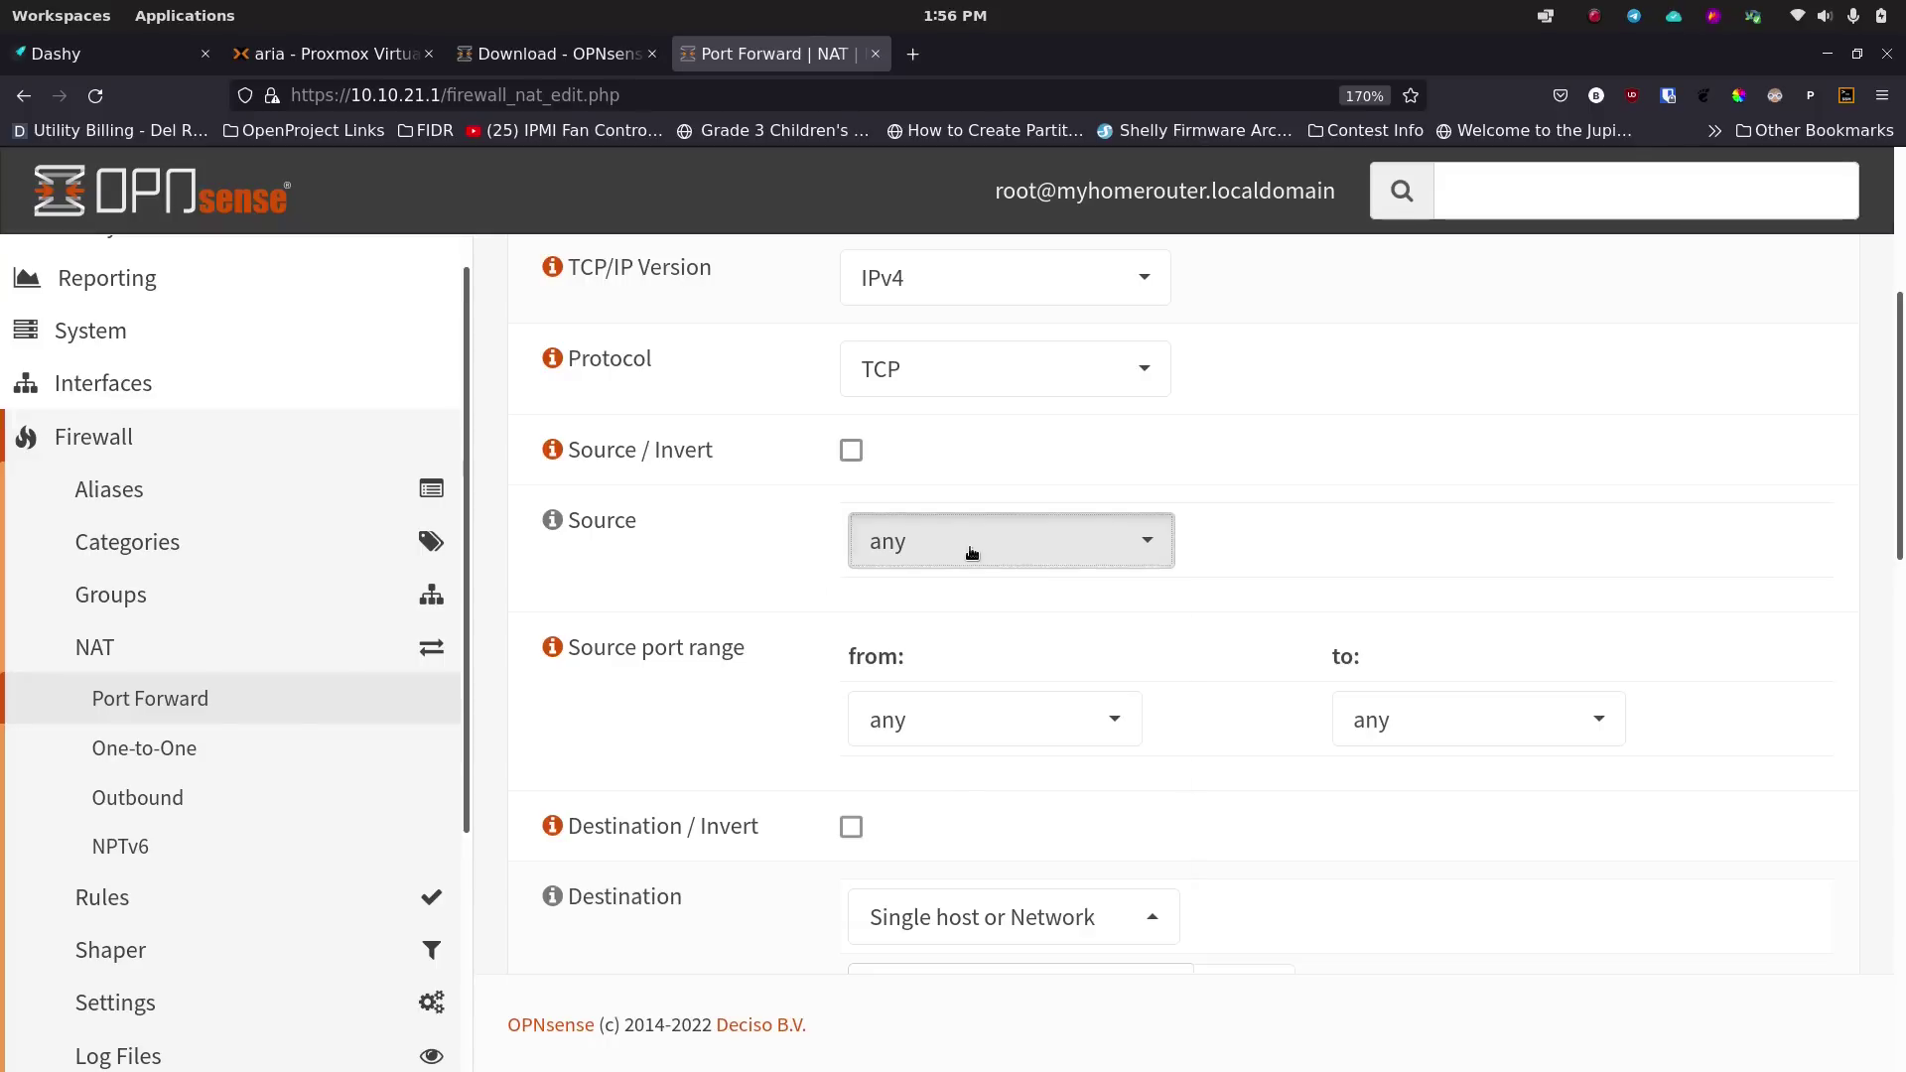
scroll(1037, 800, "down", 5)
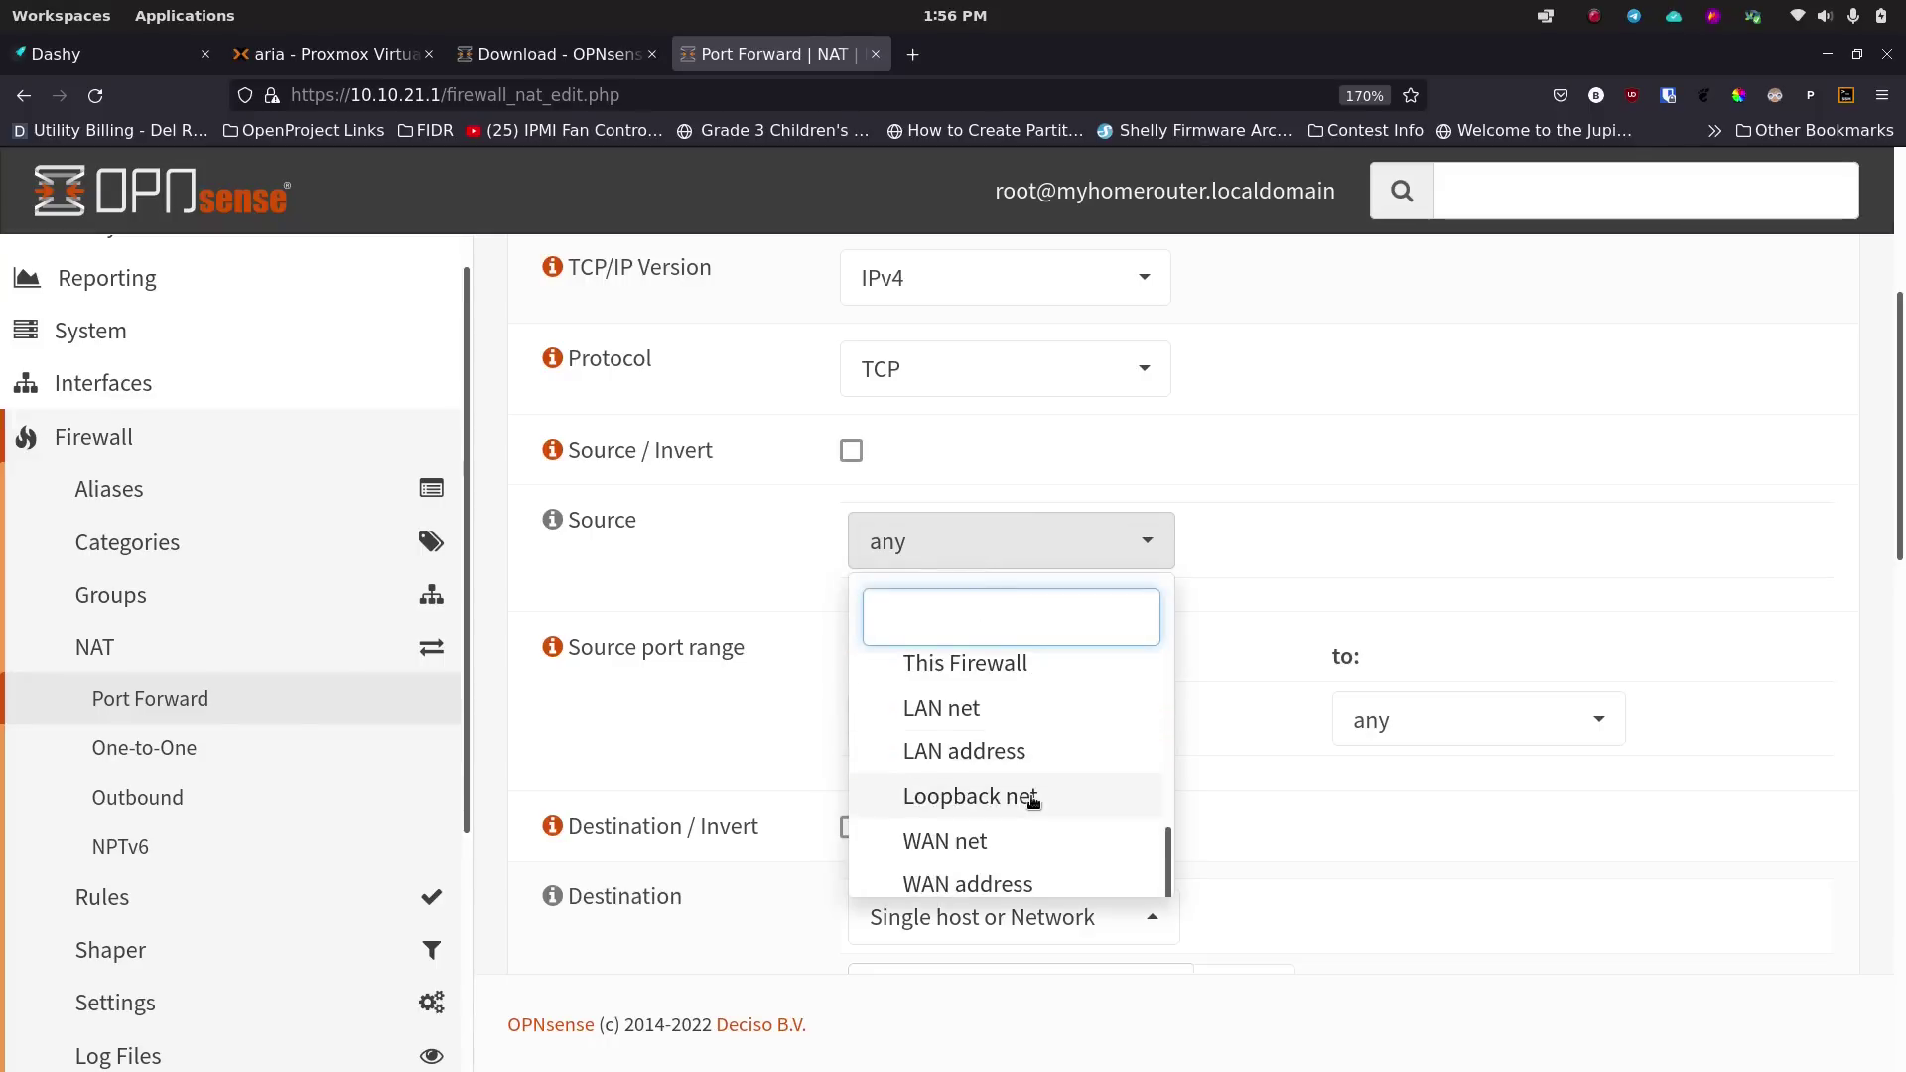
scroll(898, 662, "up", 1)
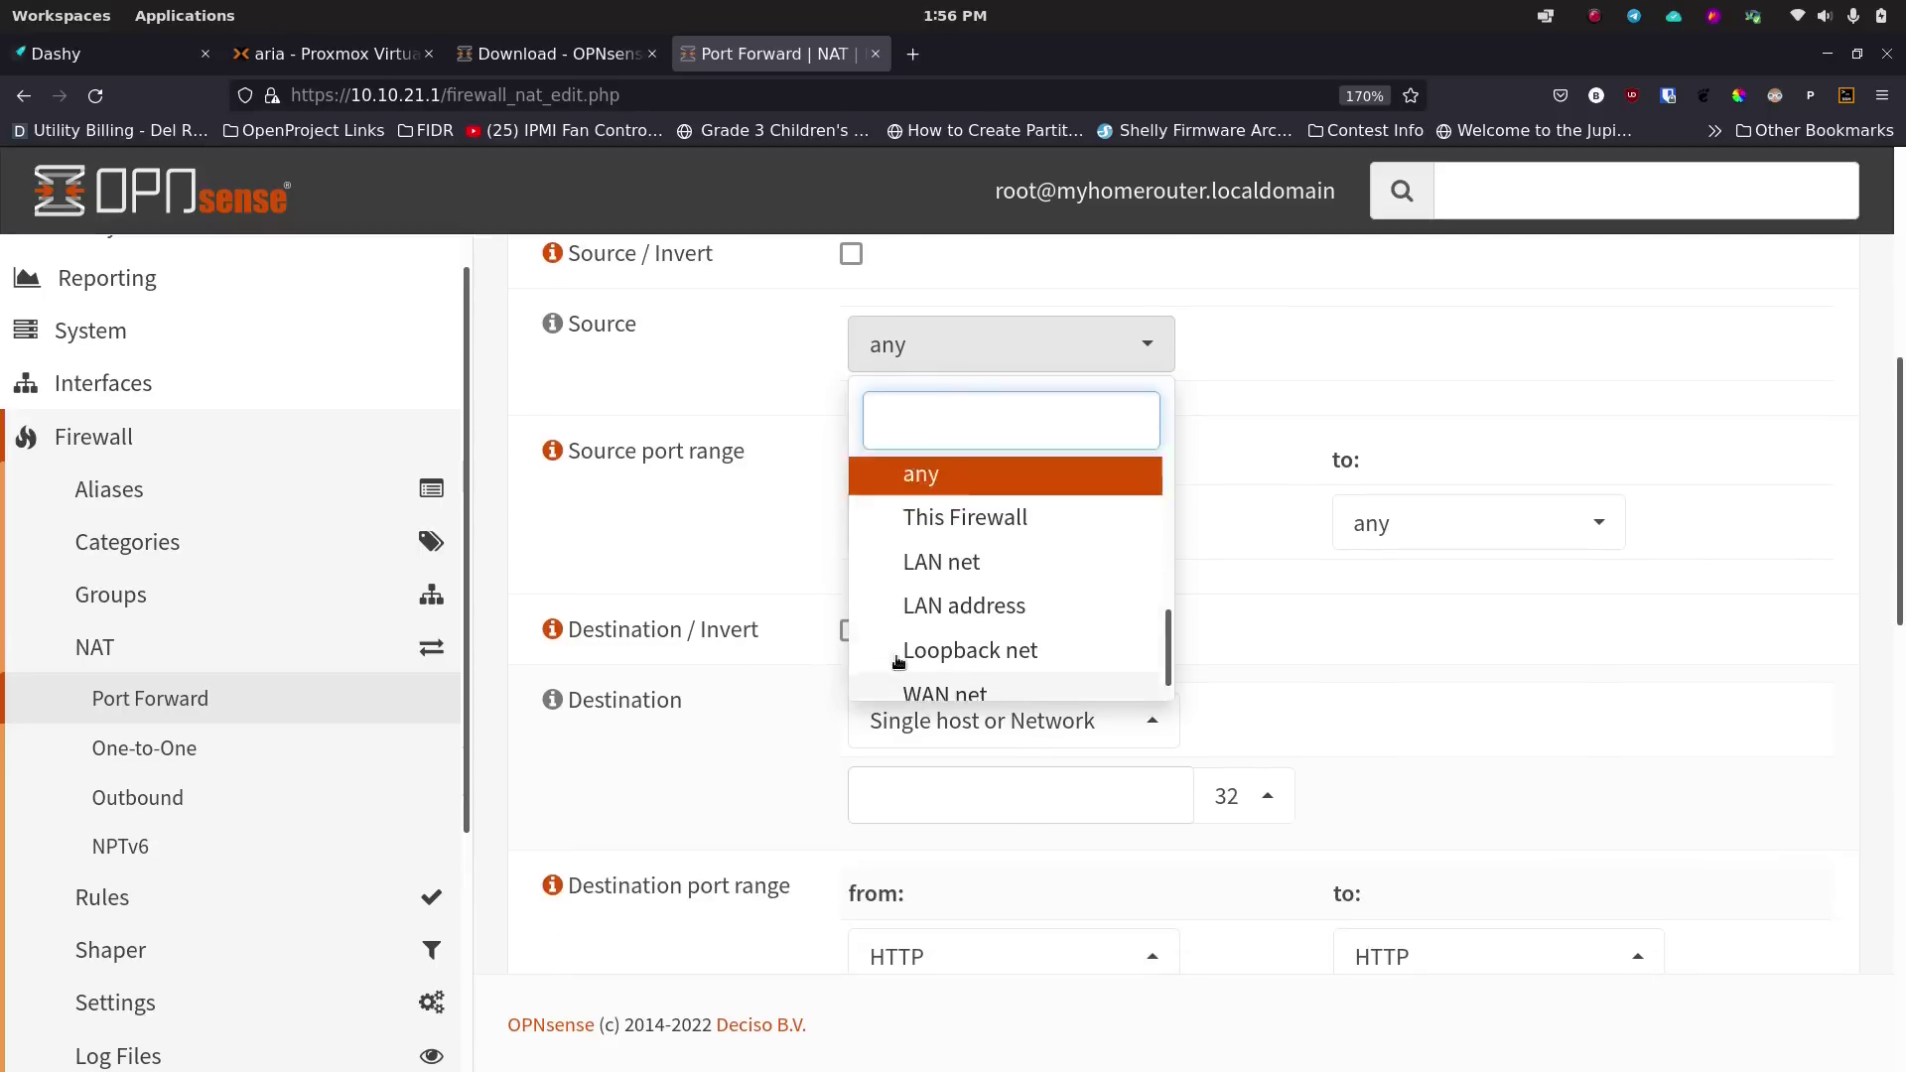
scroll(895, 665, "down", 7)
scroll(894, 668, "up", 2)
left_click(969, 492)
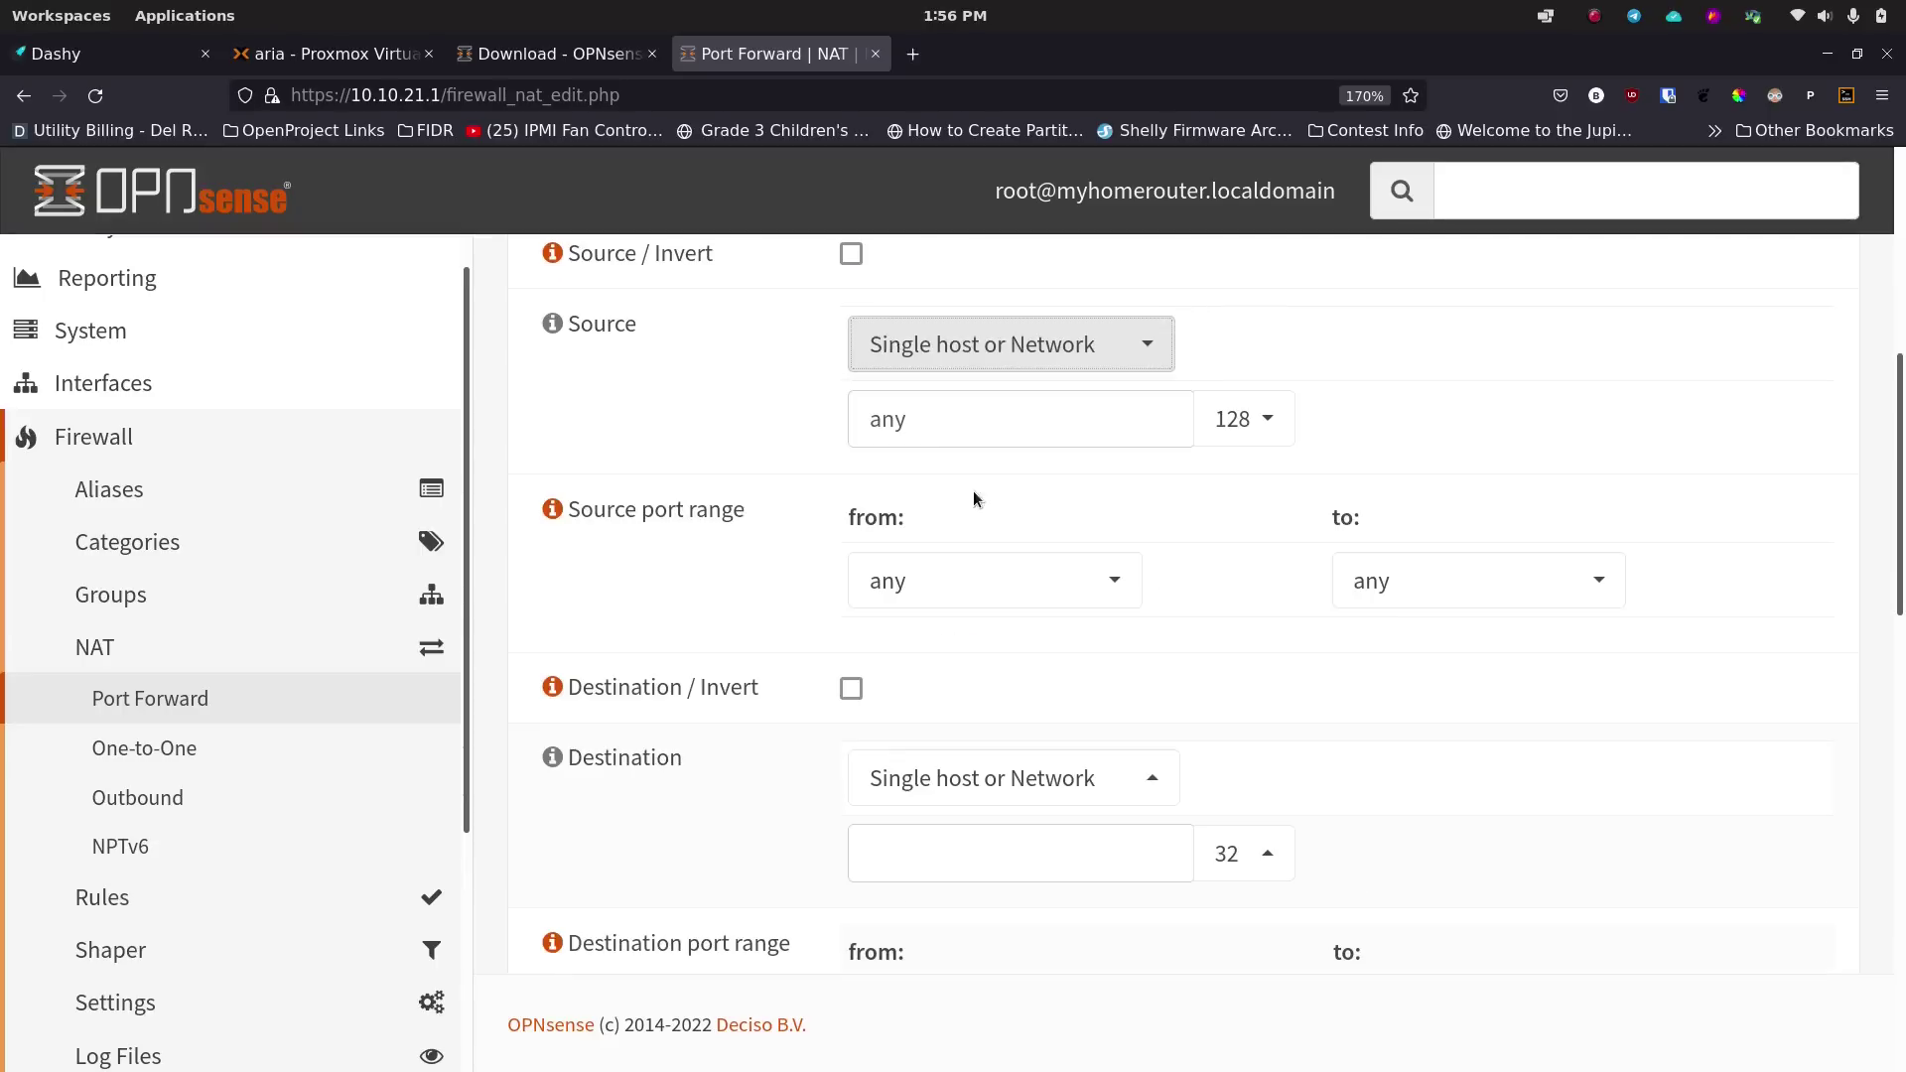
left_click(985, 425)
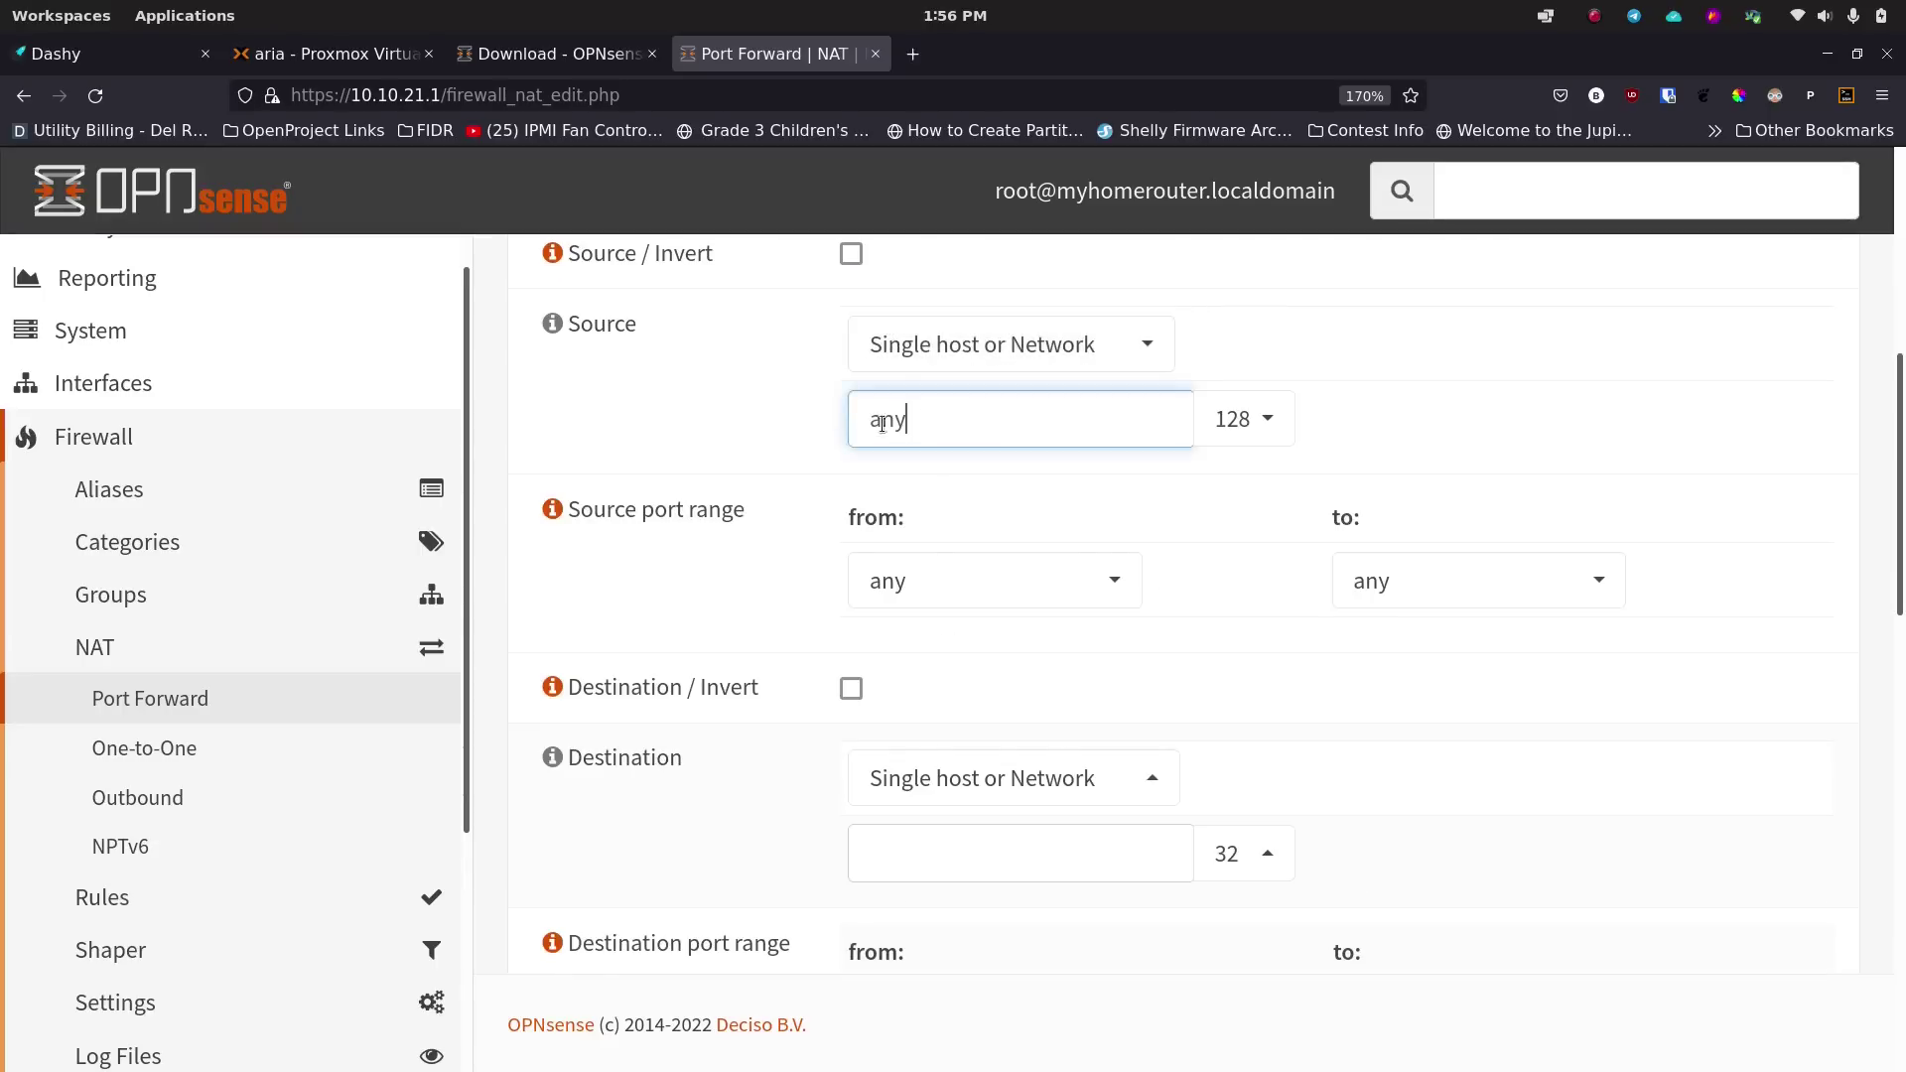
left_click(1268, 416)
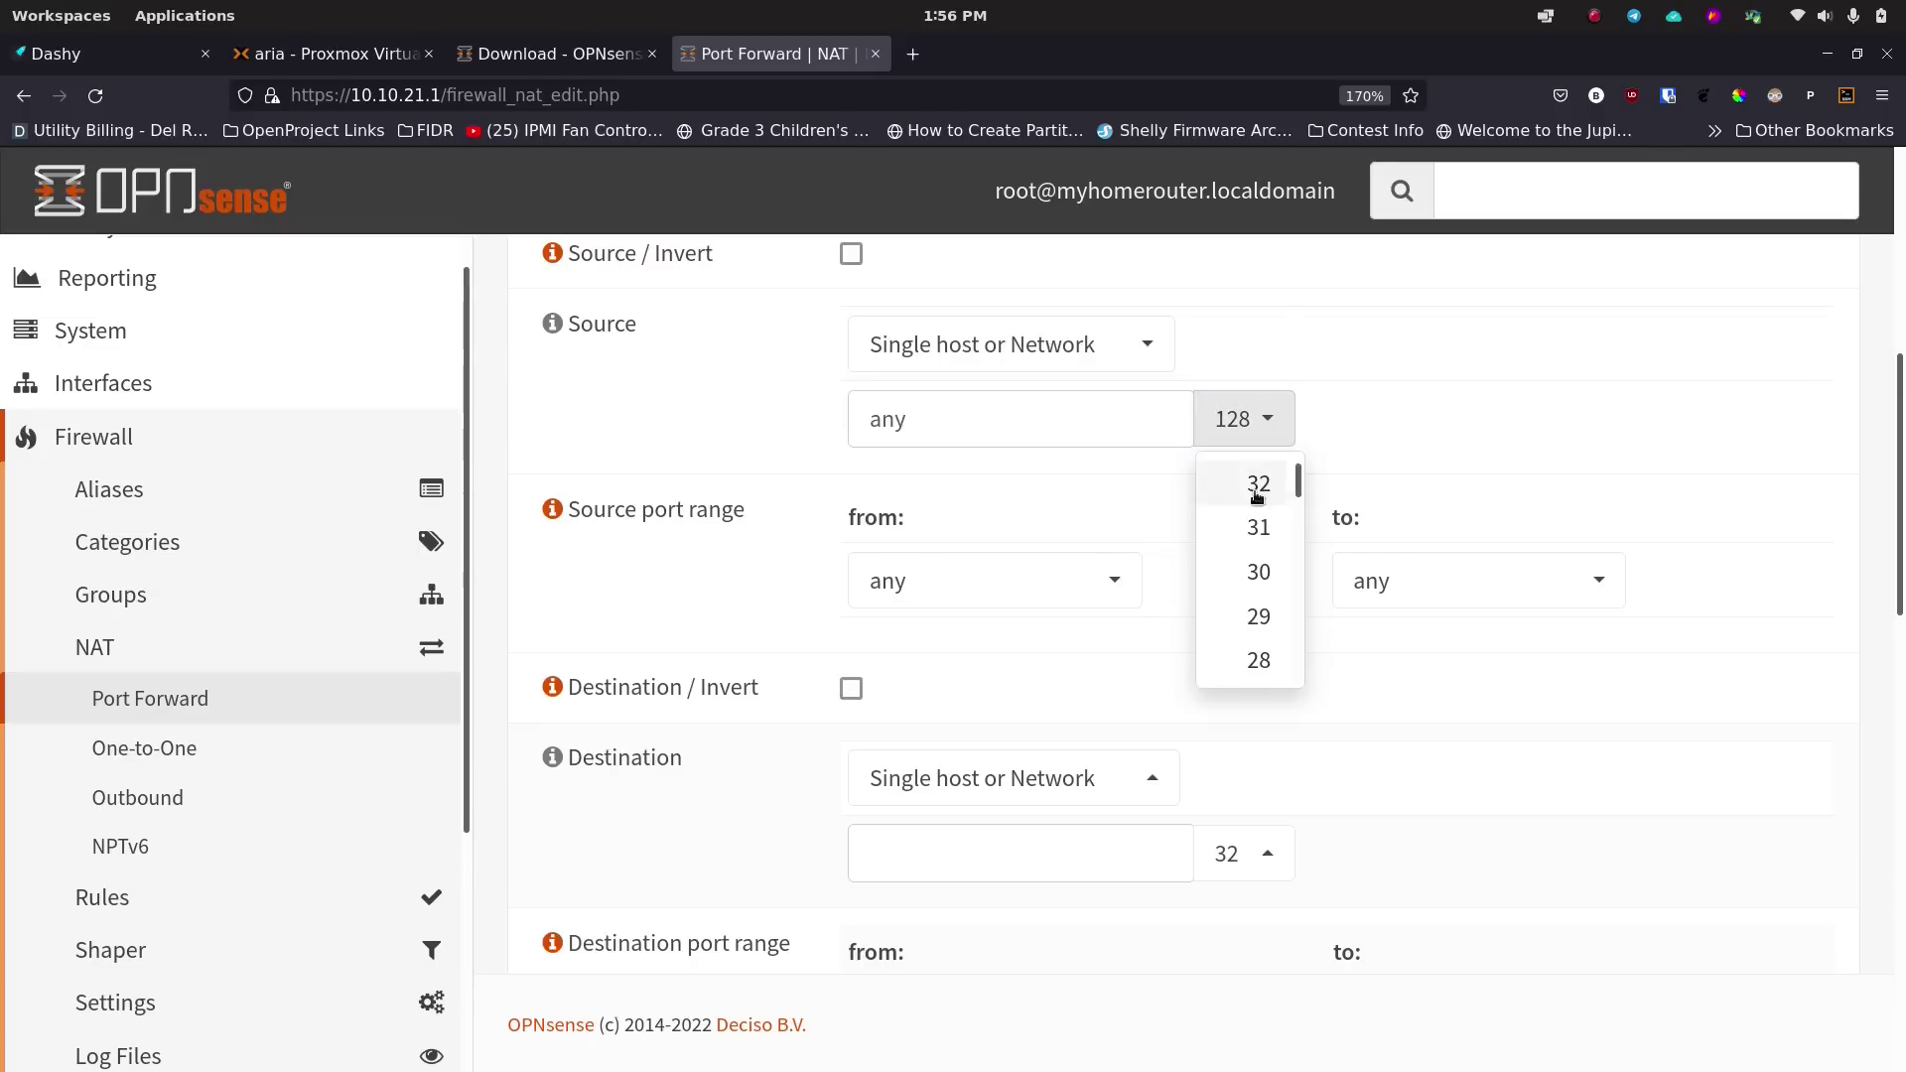
left_click(1247, 496)
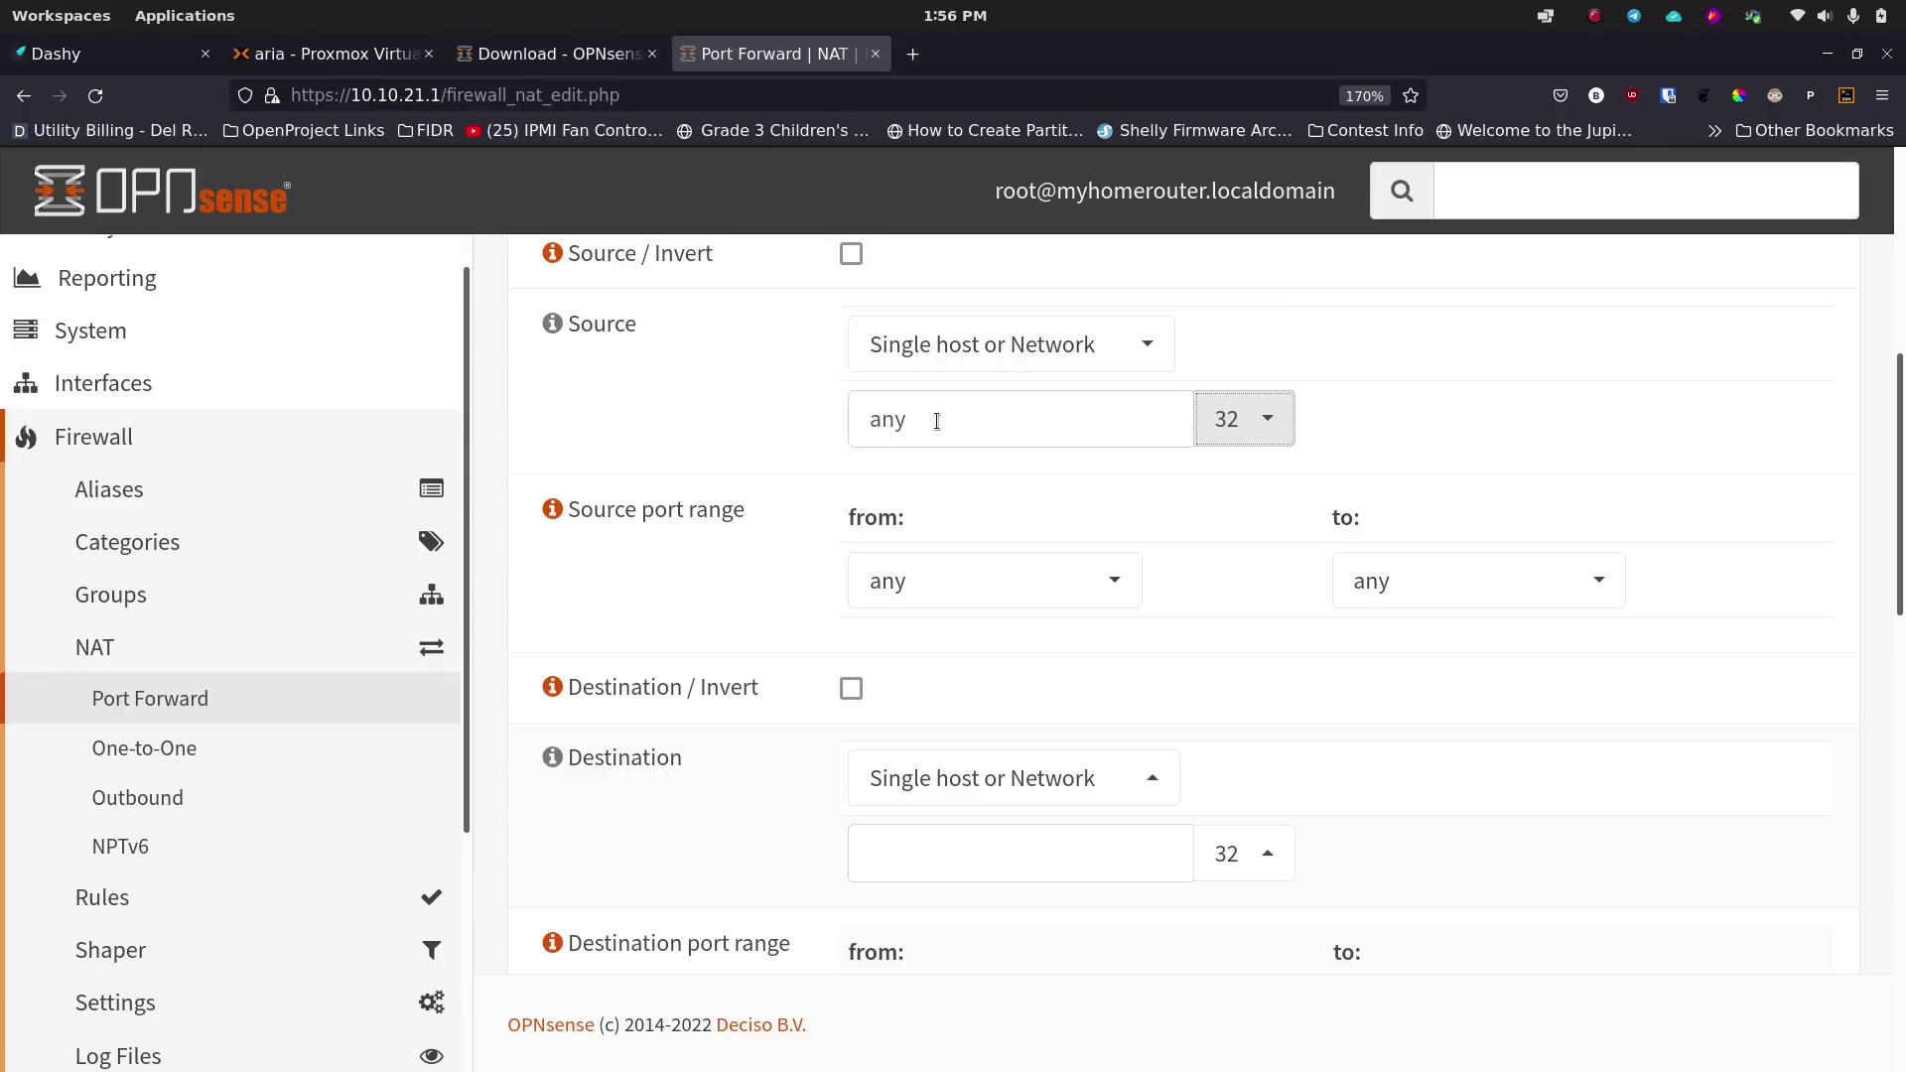
left_click(1023, 362)
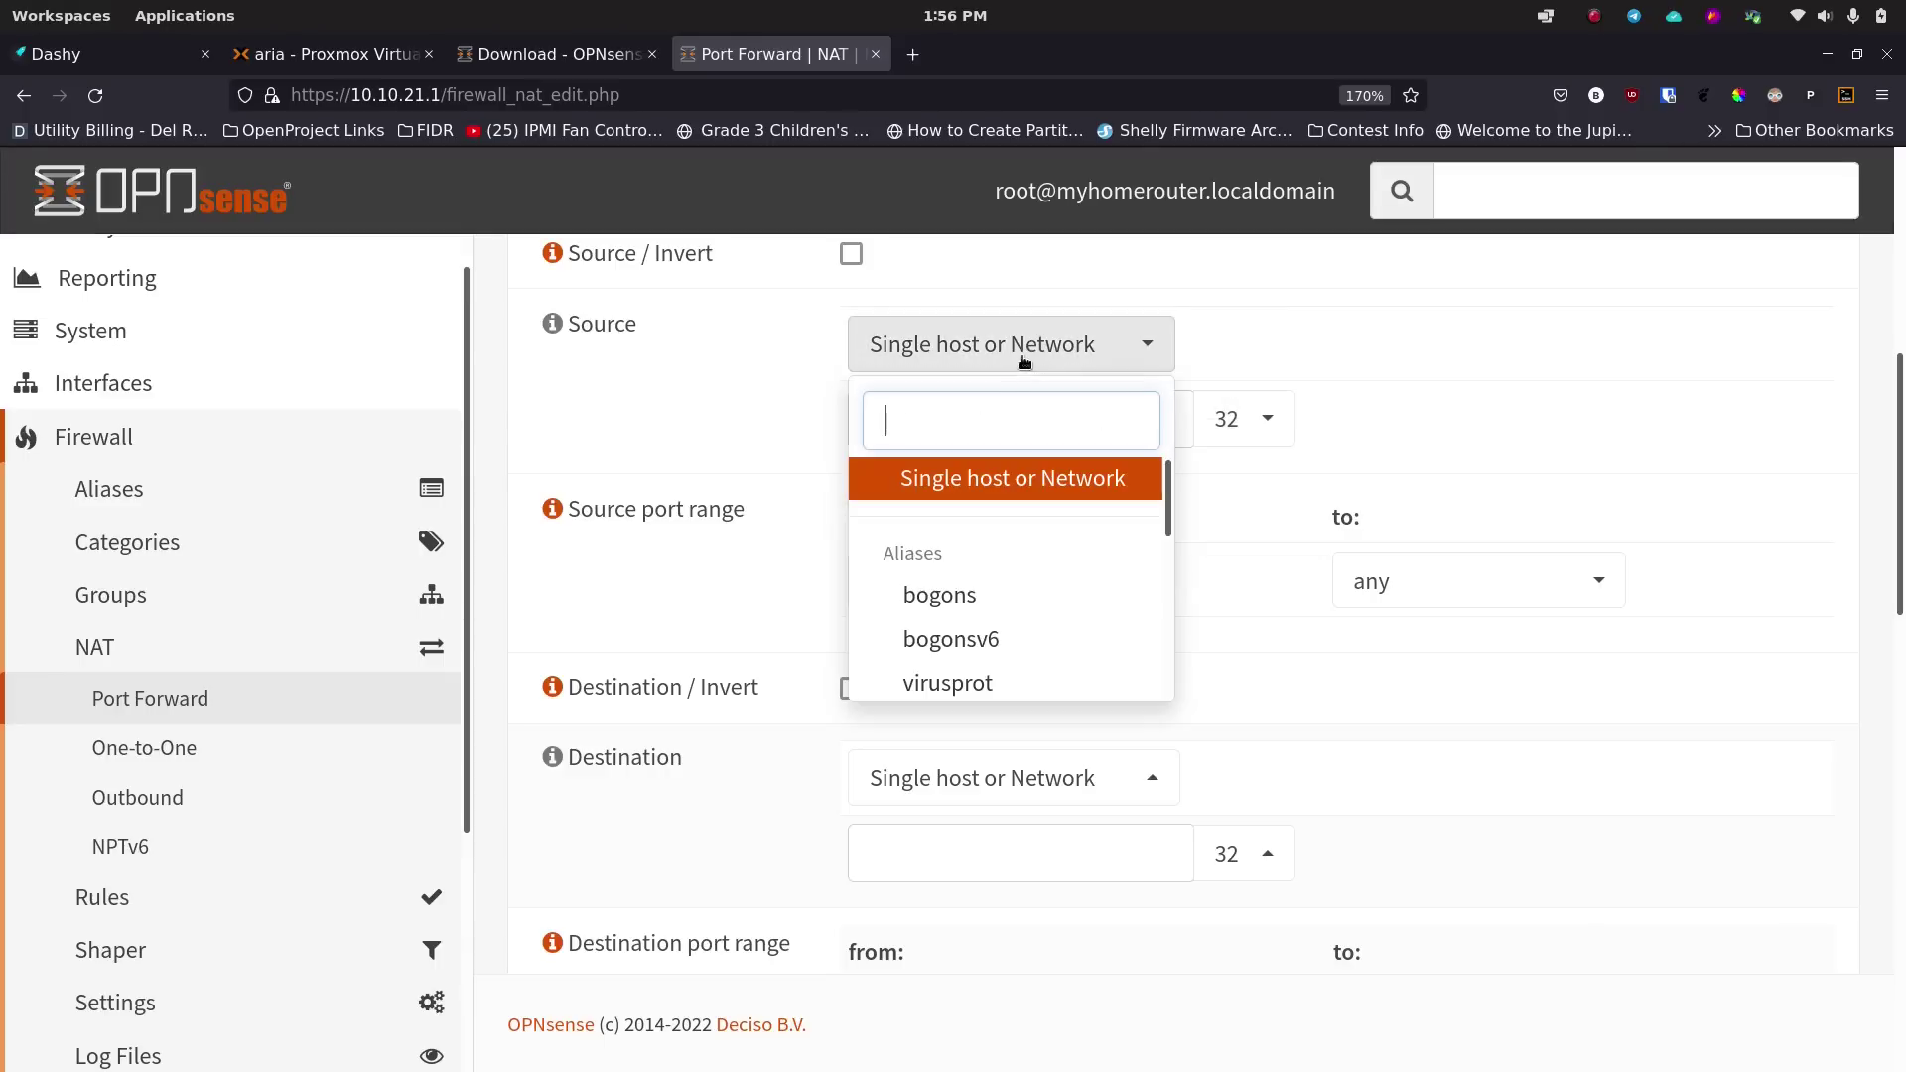
scroll(1015, 588, "down", 2)
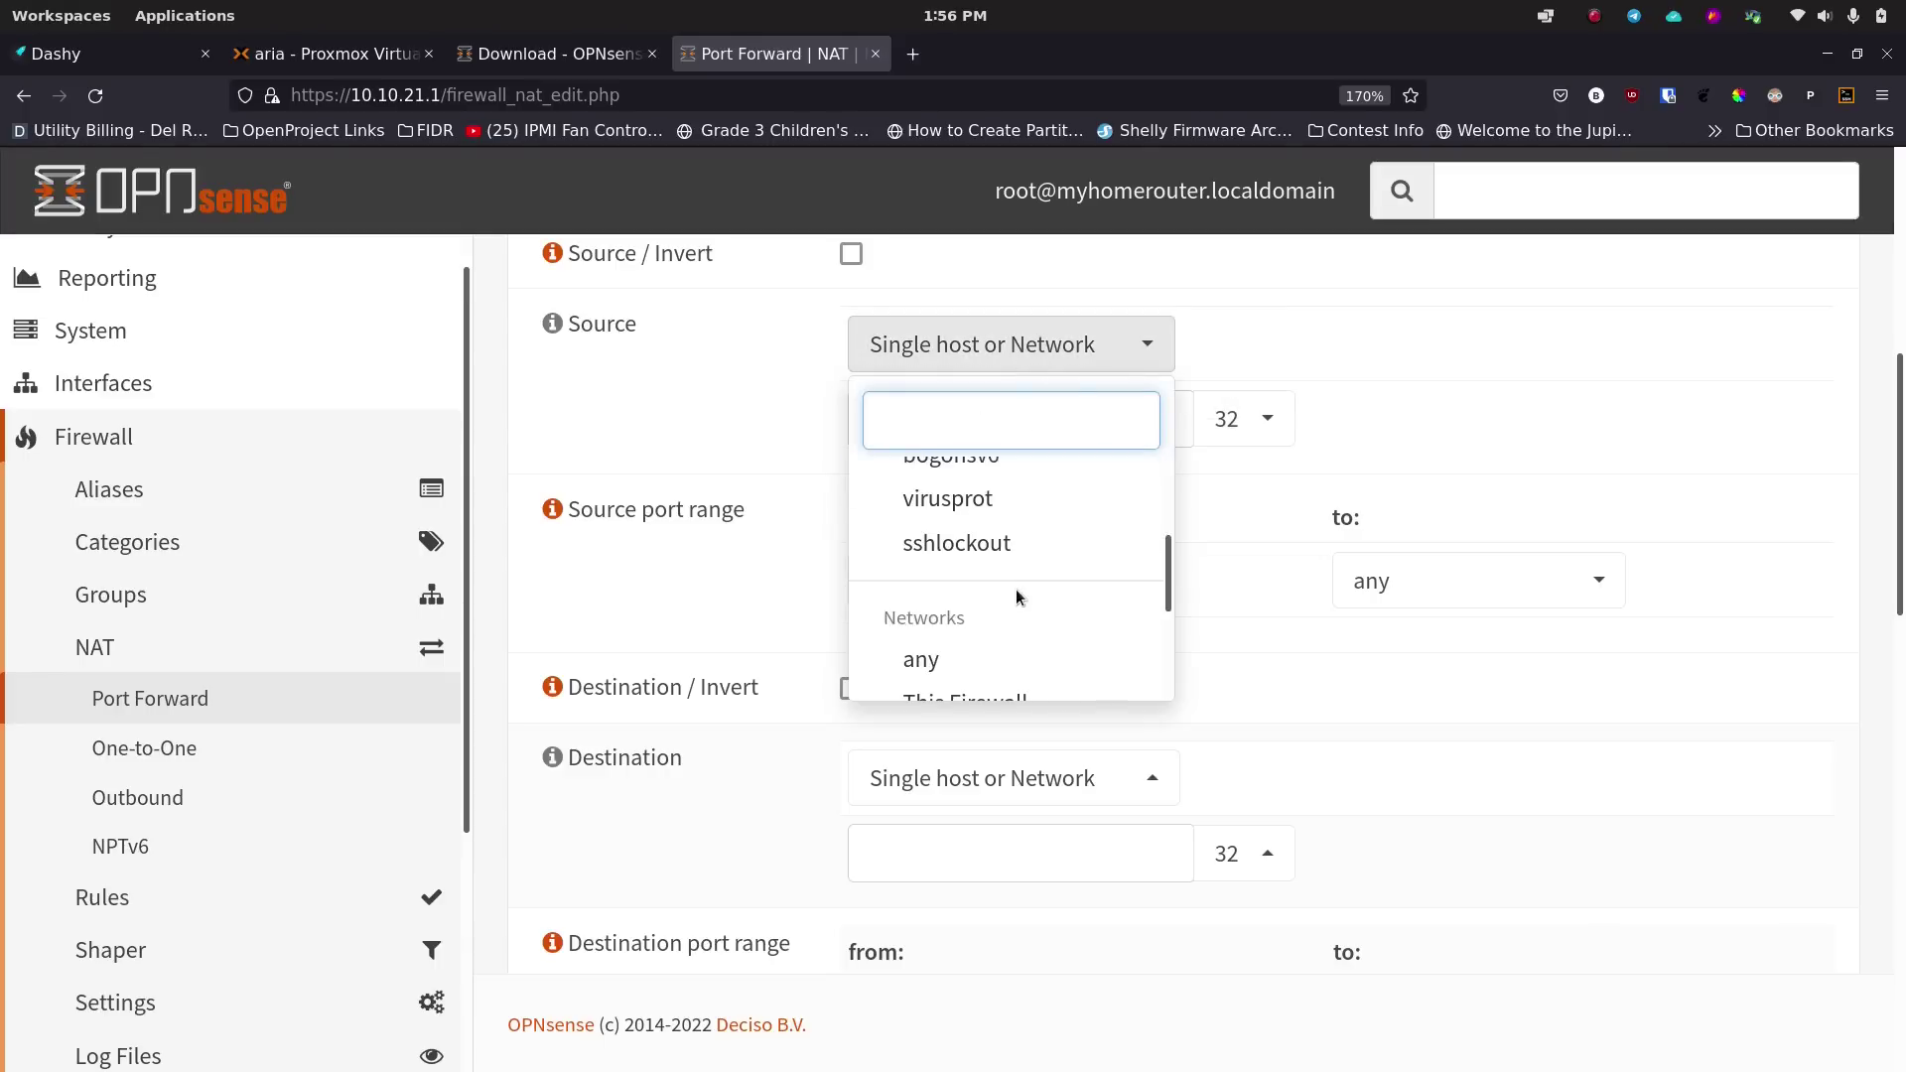
left_click(979, 650)
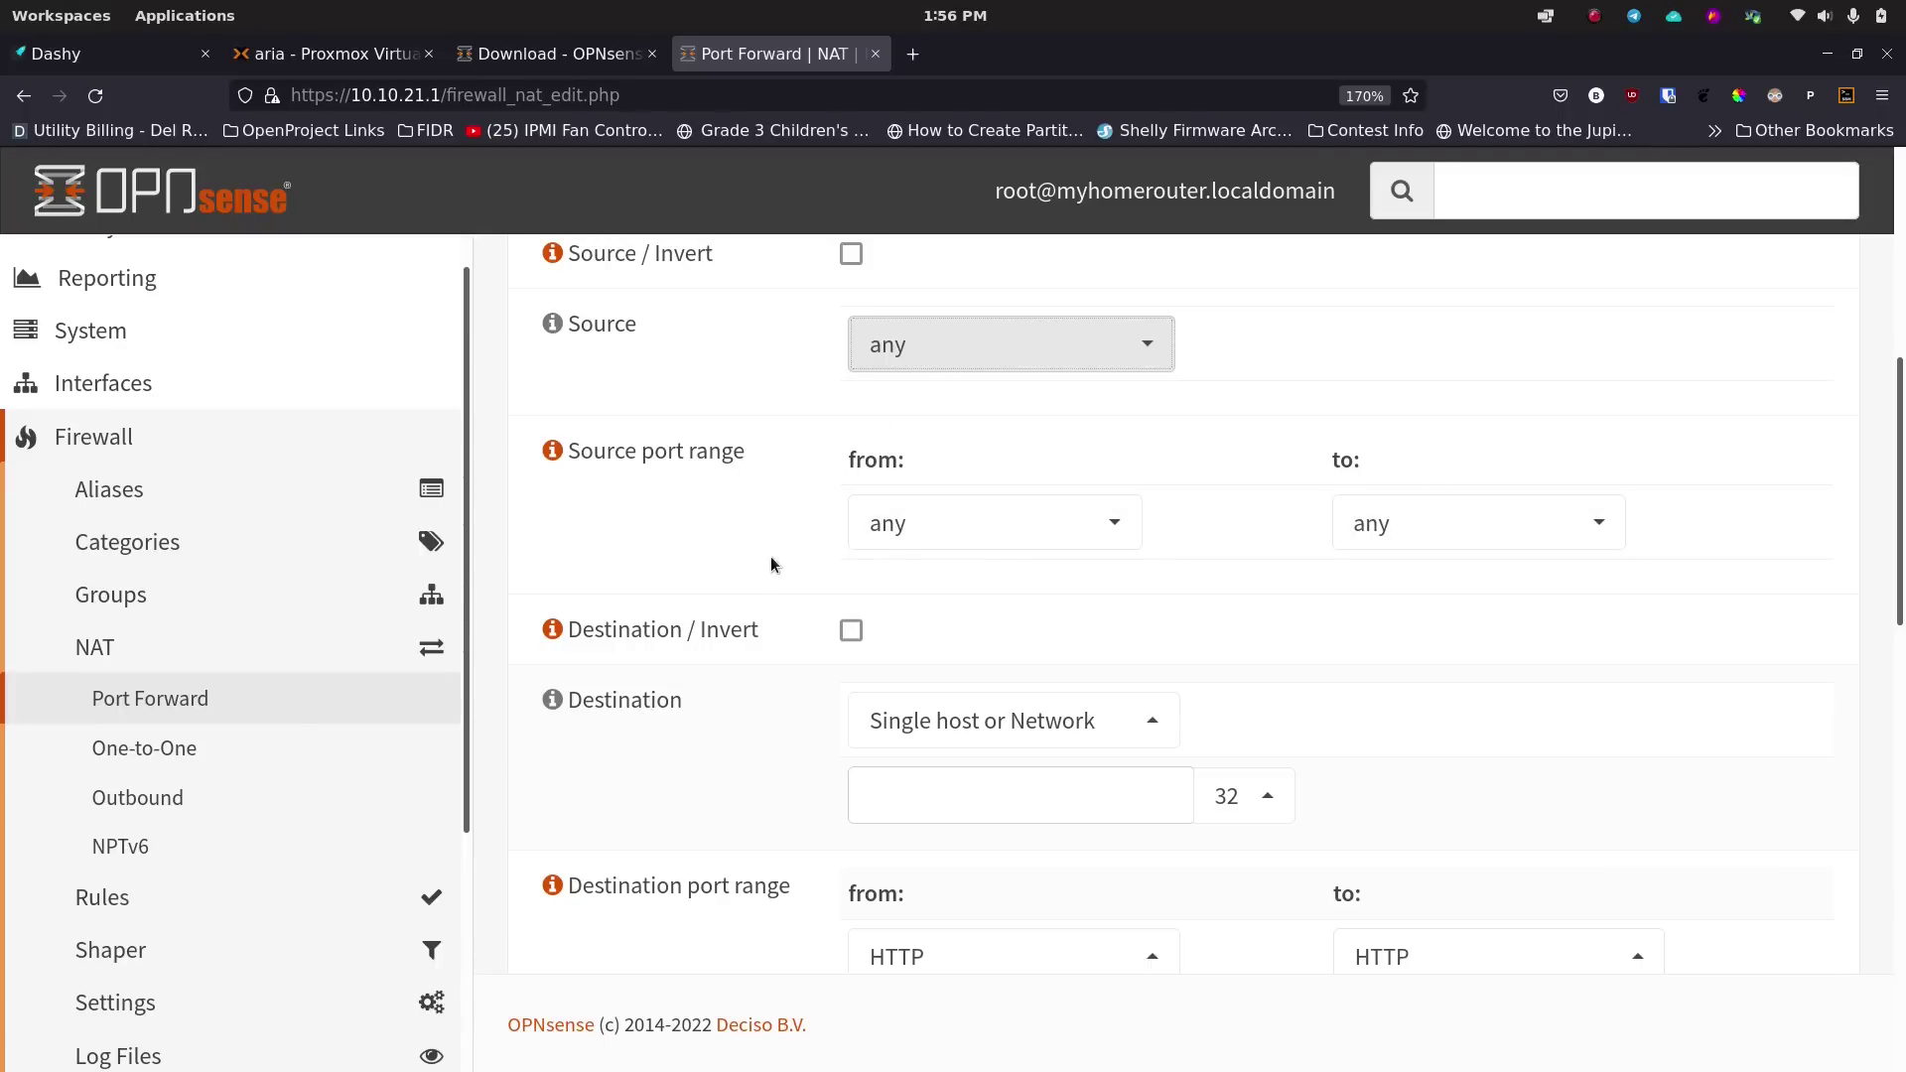
Set the port forward rule's destination to WAN net.
scroll(781, 554, "down", 2)
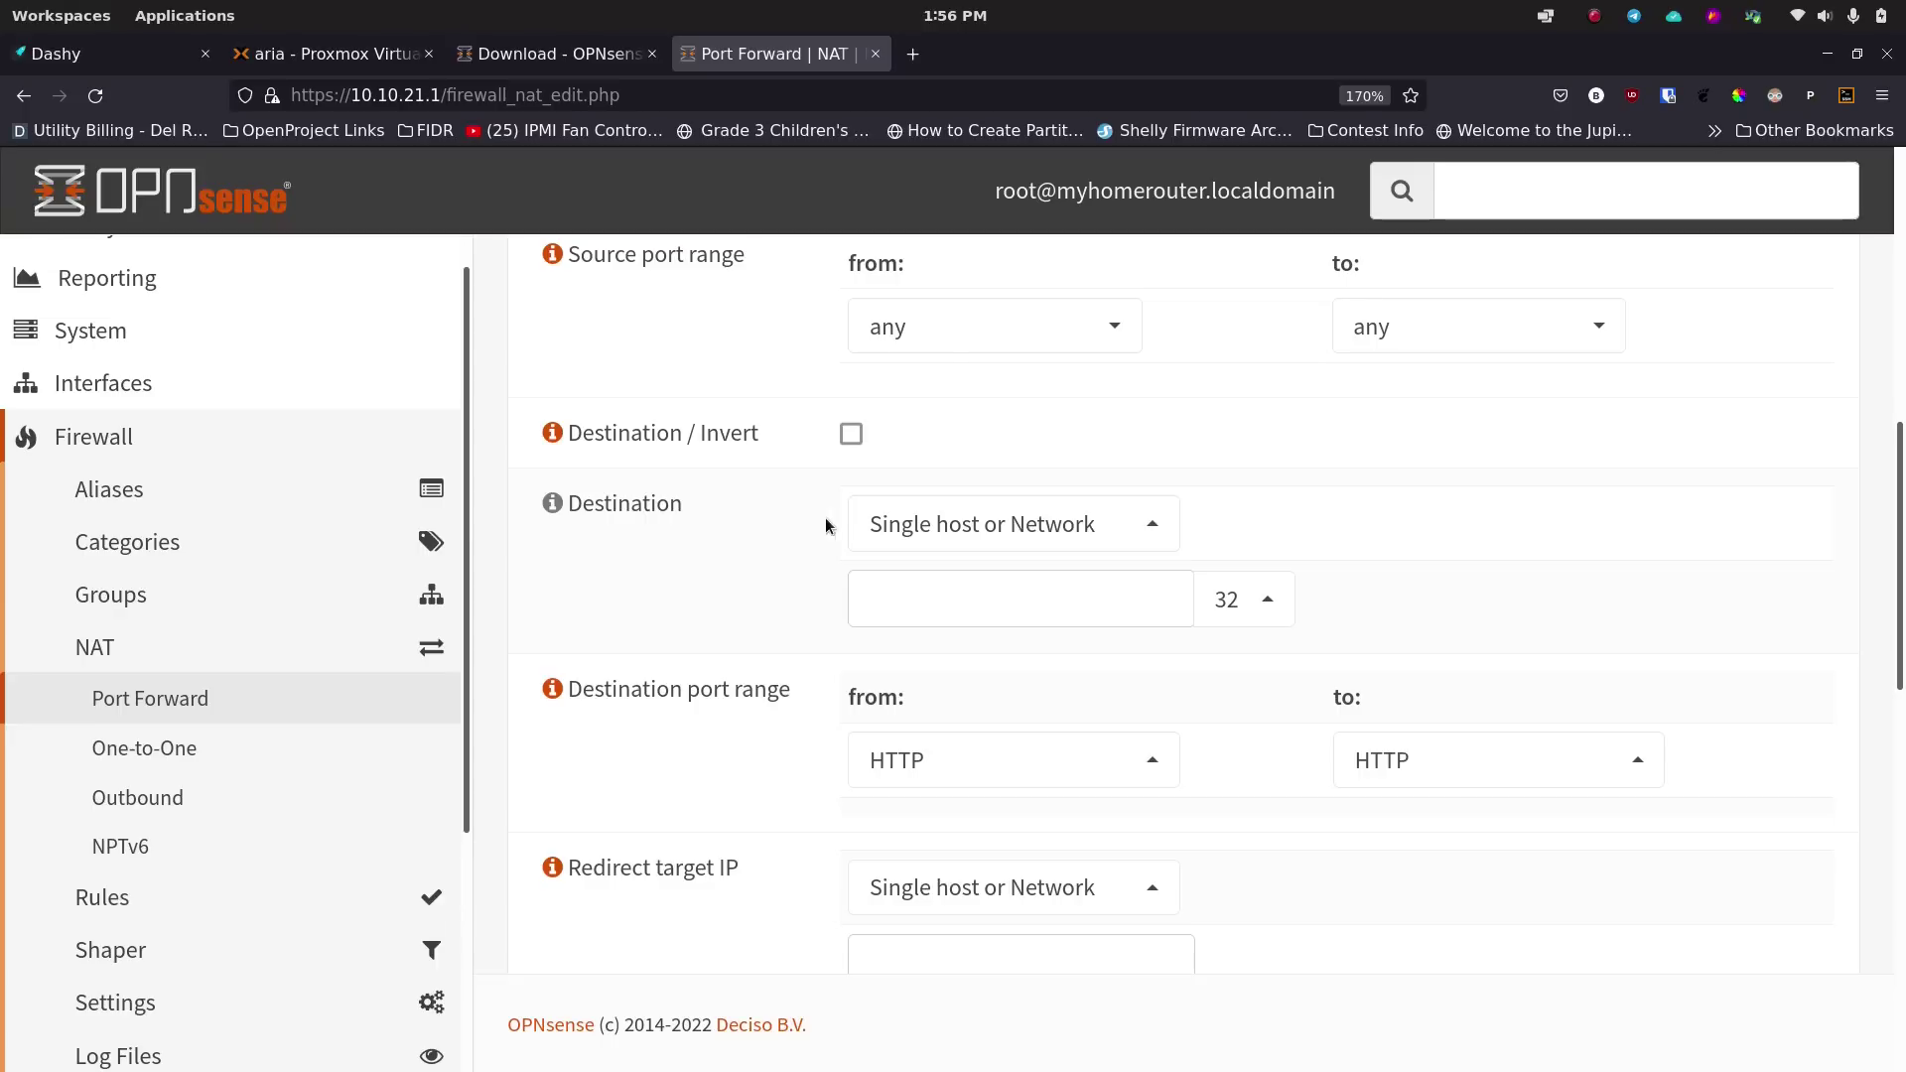
scroll(792, 566, "up", 1)
scroll(789, 563, "up", 1)
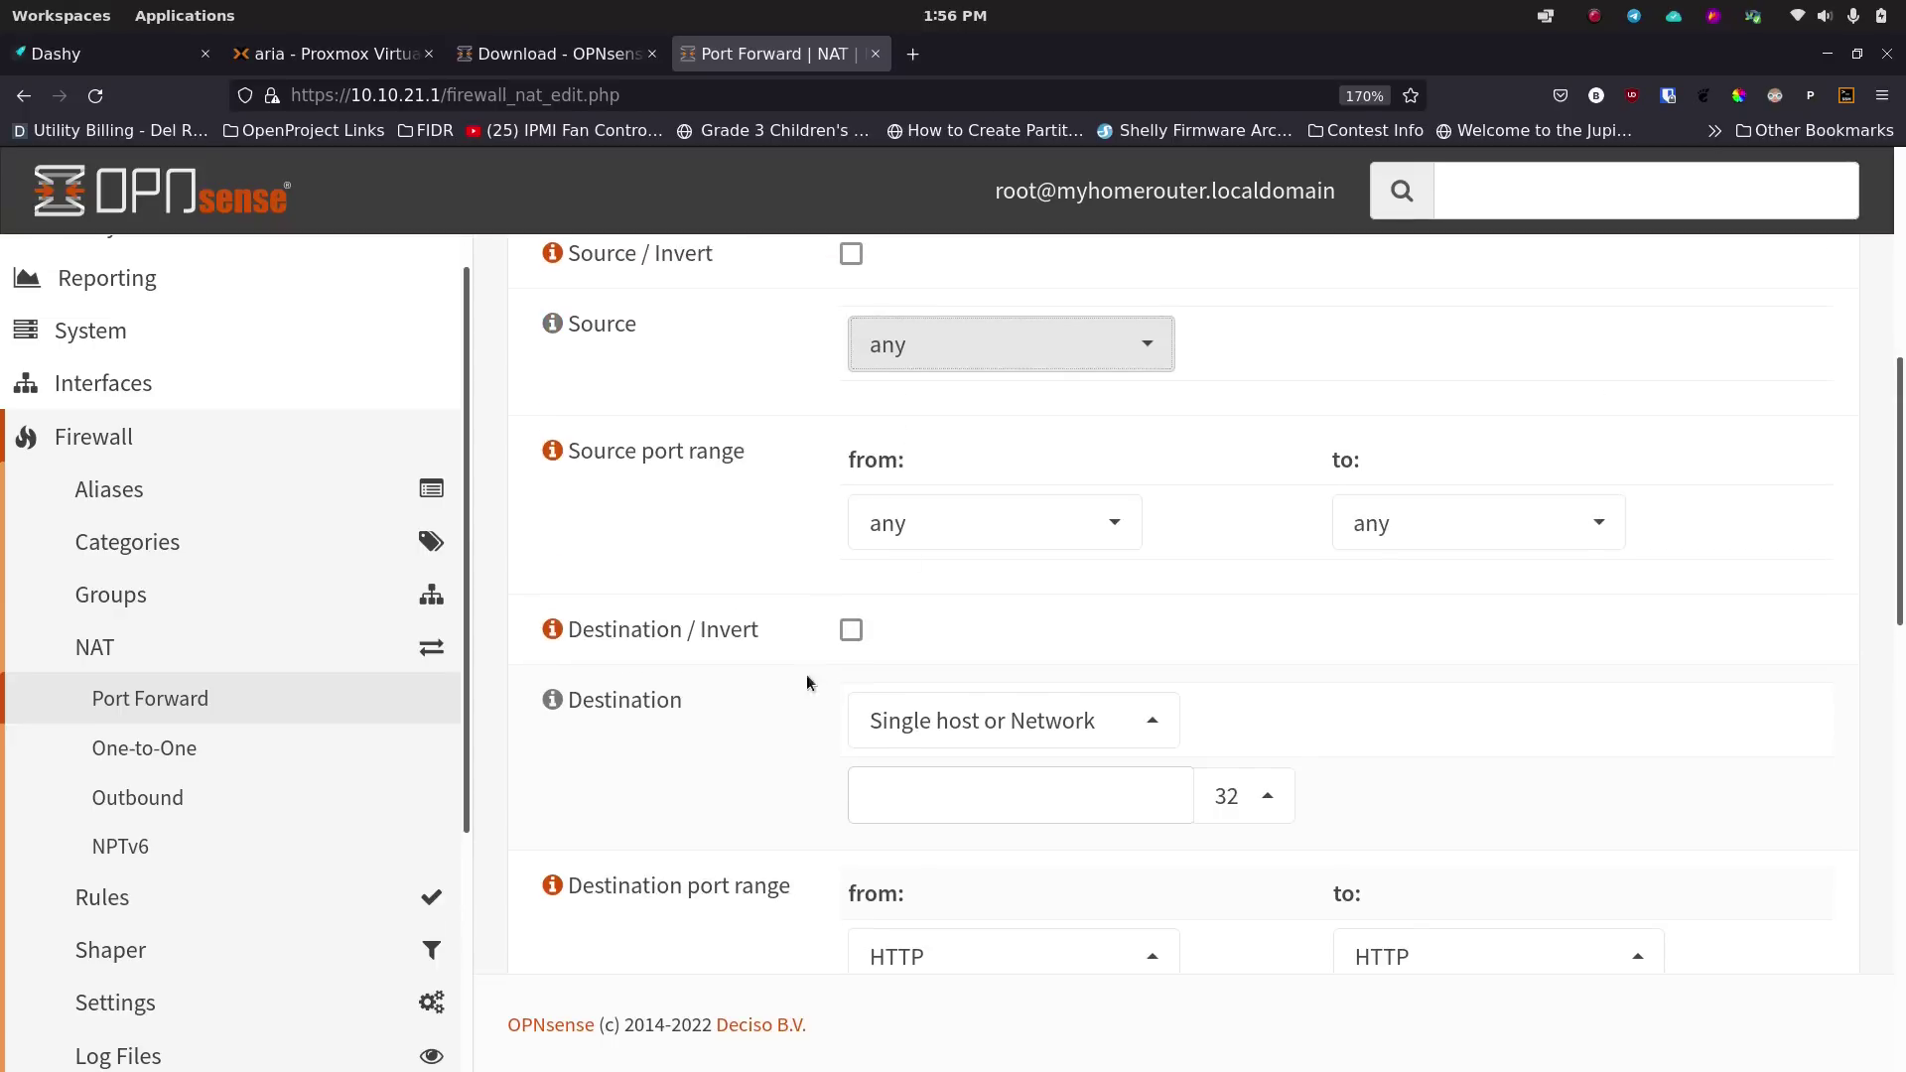
scroll(764, 743, "down", 2)
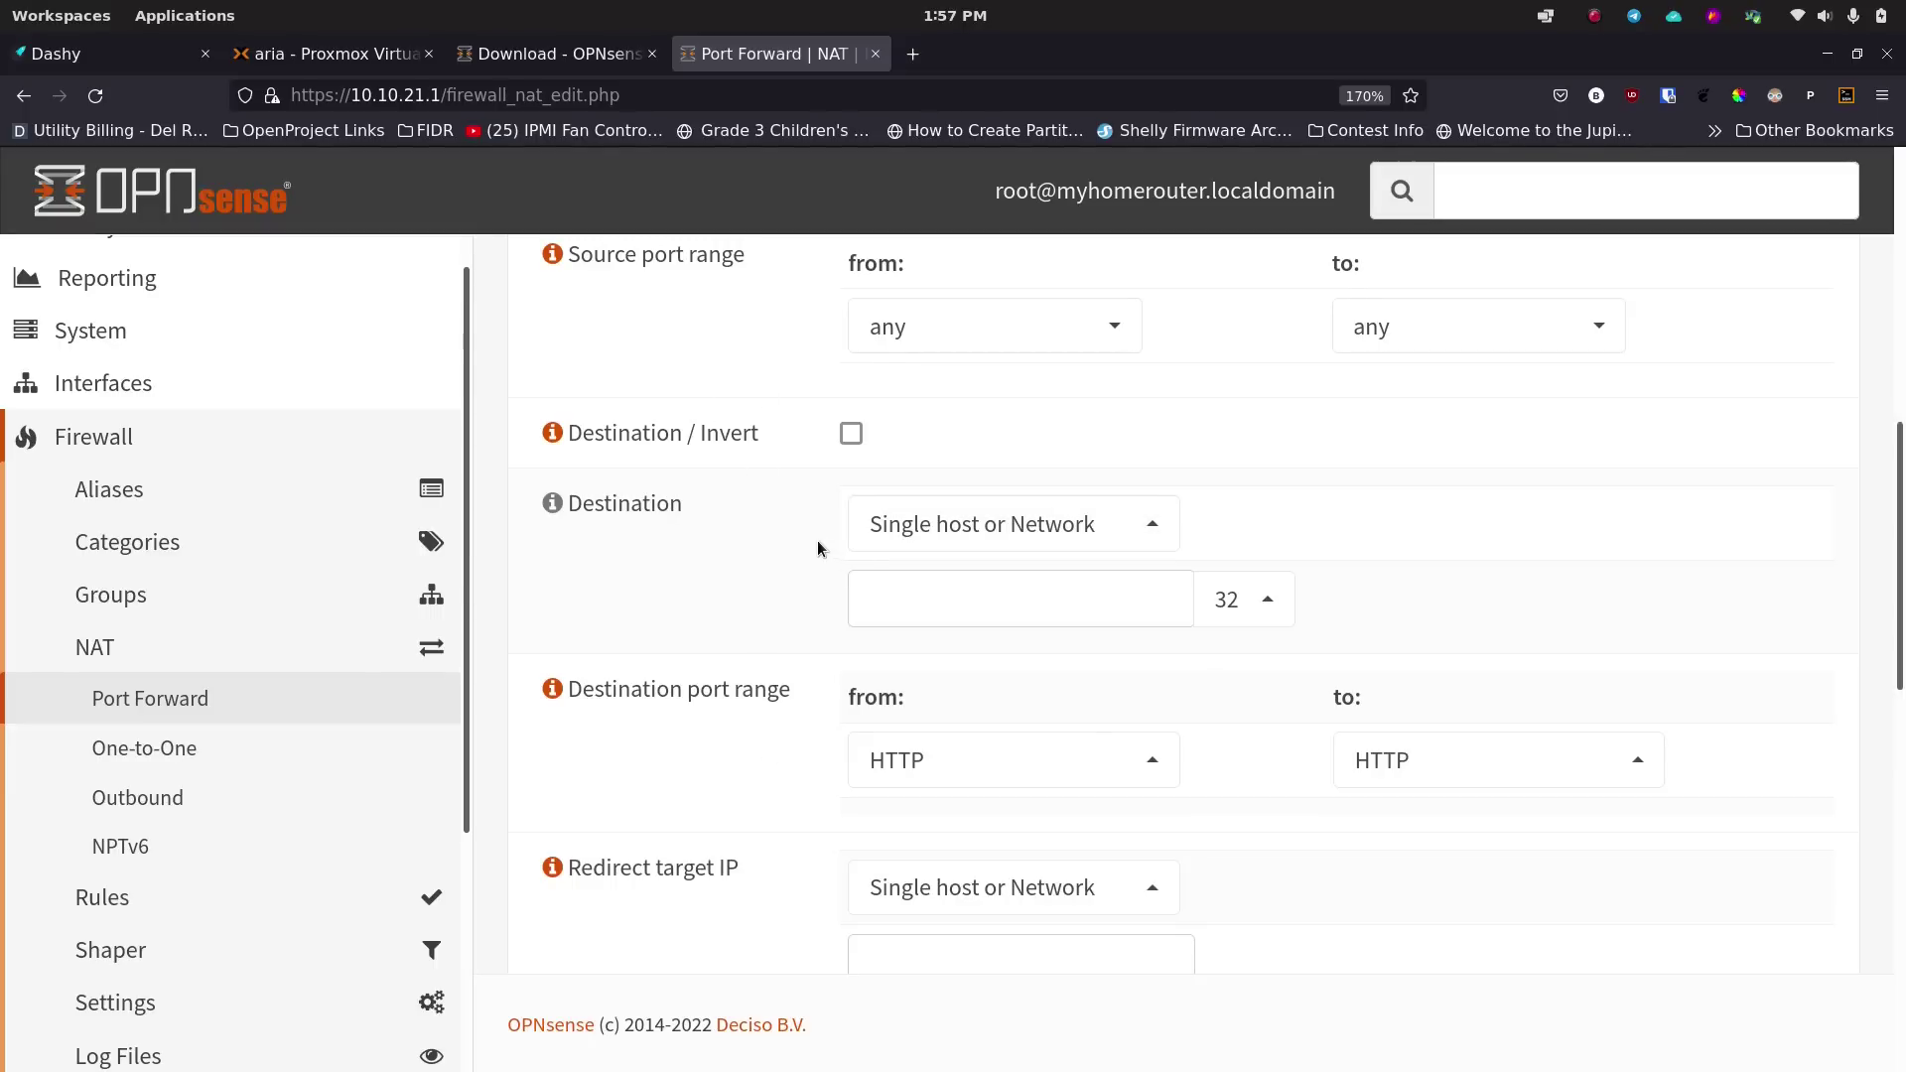
left_click(888, 532)
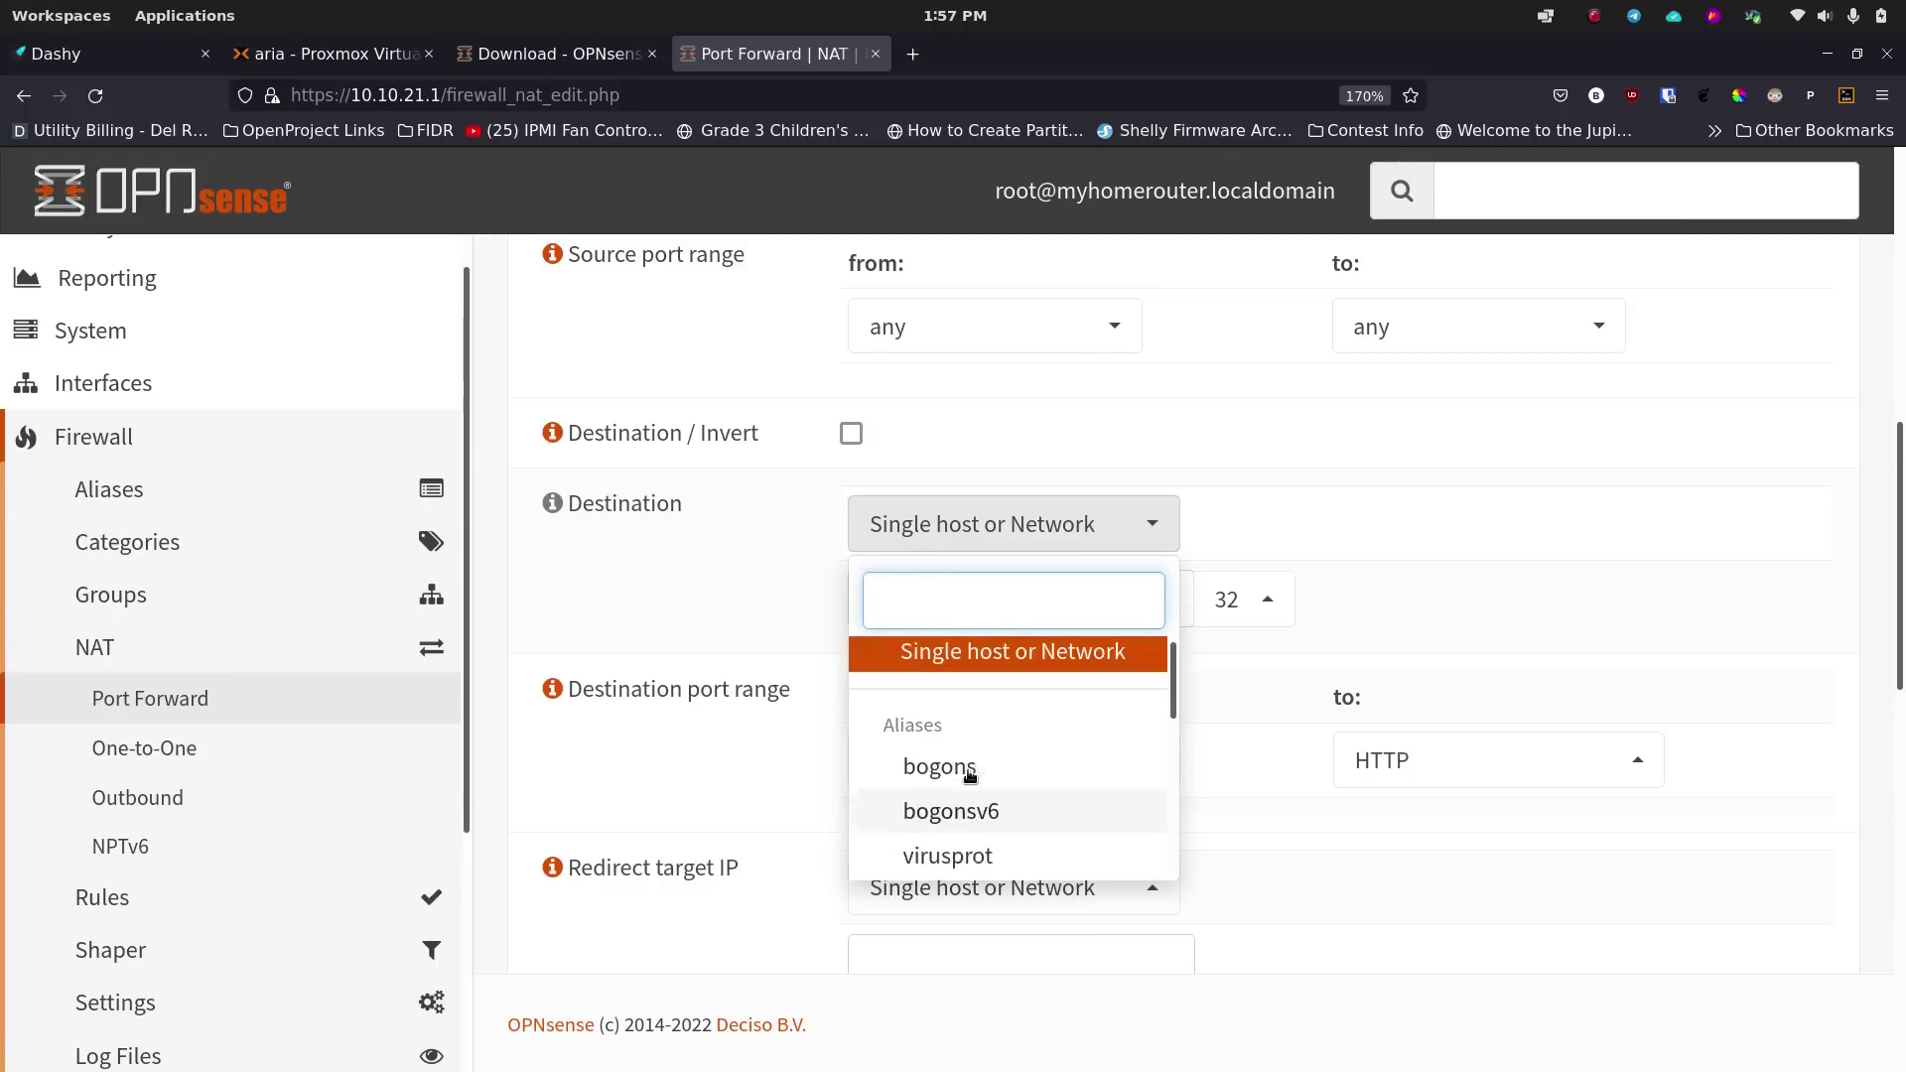
scroll(971, 775, "up", 4)
scroll(723, 687, "down", 4)
scroll(759, 677, "down", 2)
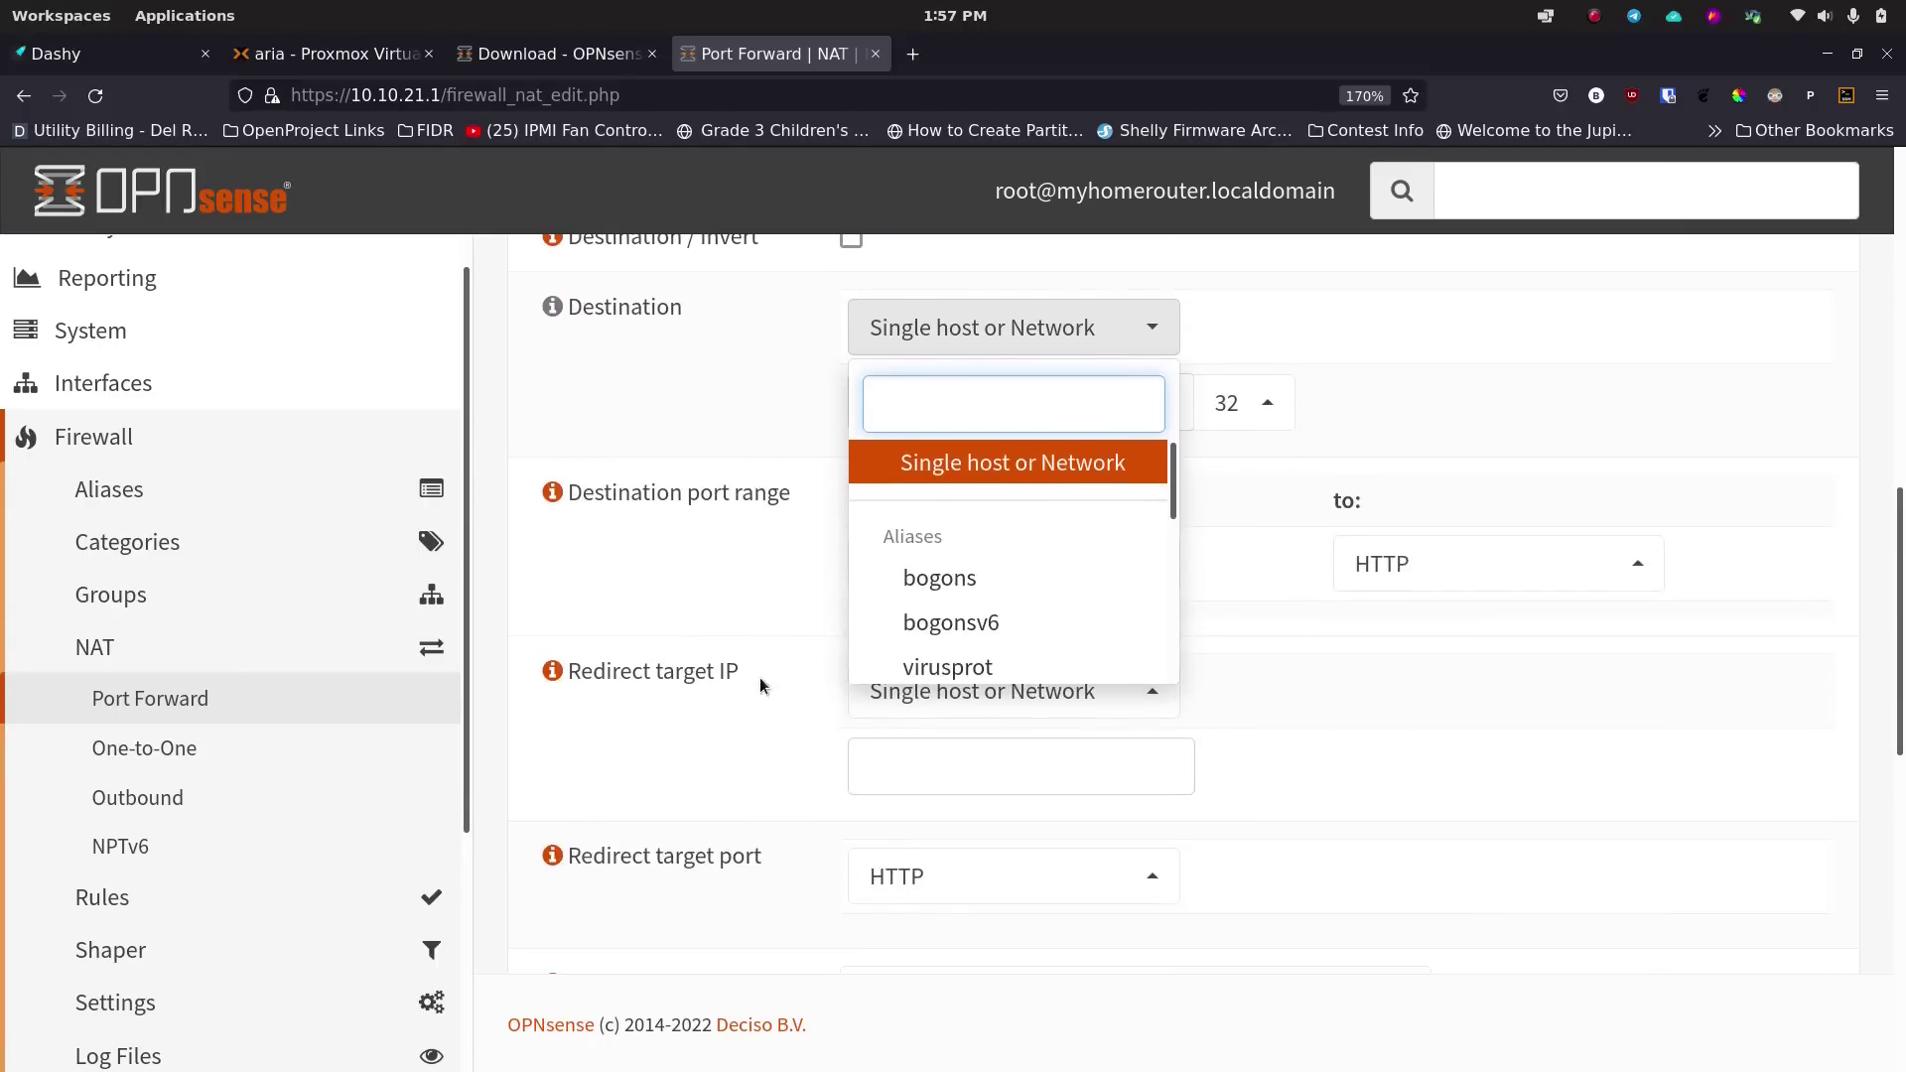
scroll(996, 581, "down", 4)
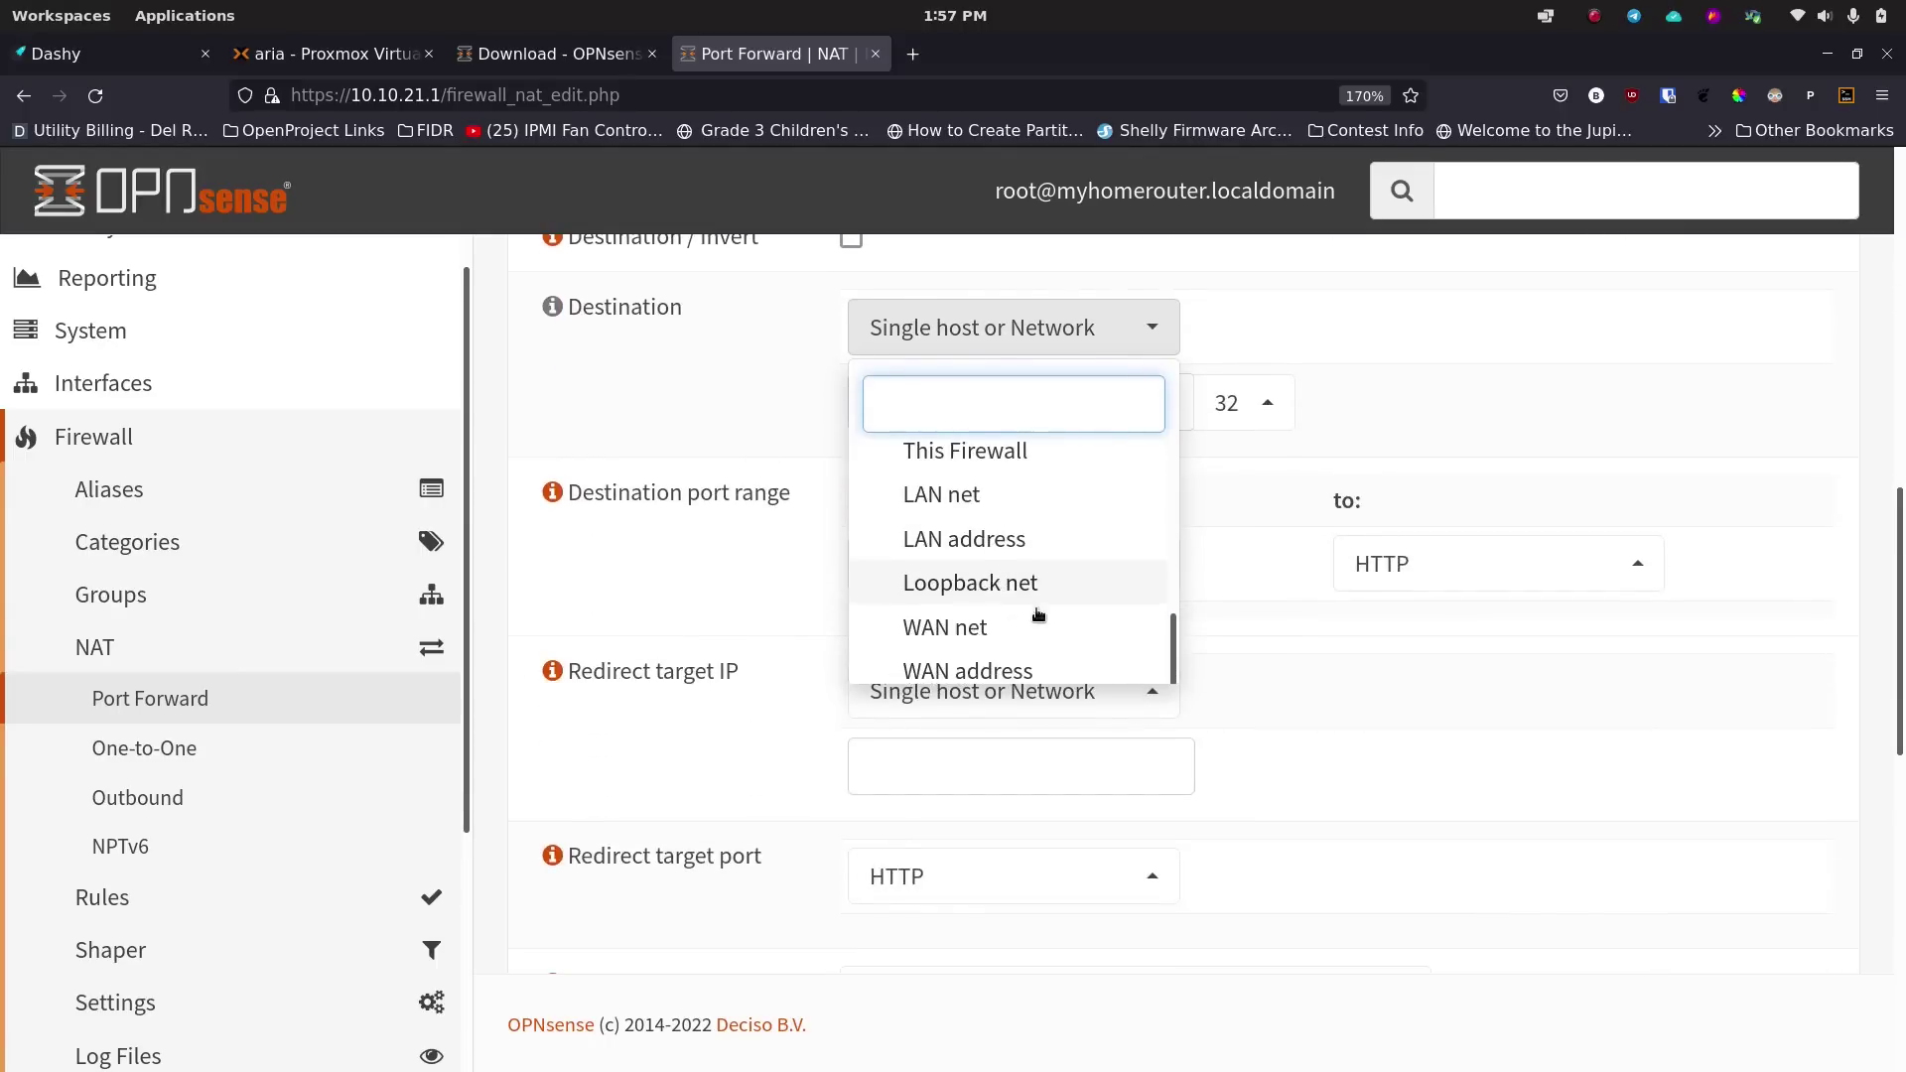
scroll(1042, 624, "down", 2)
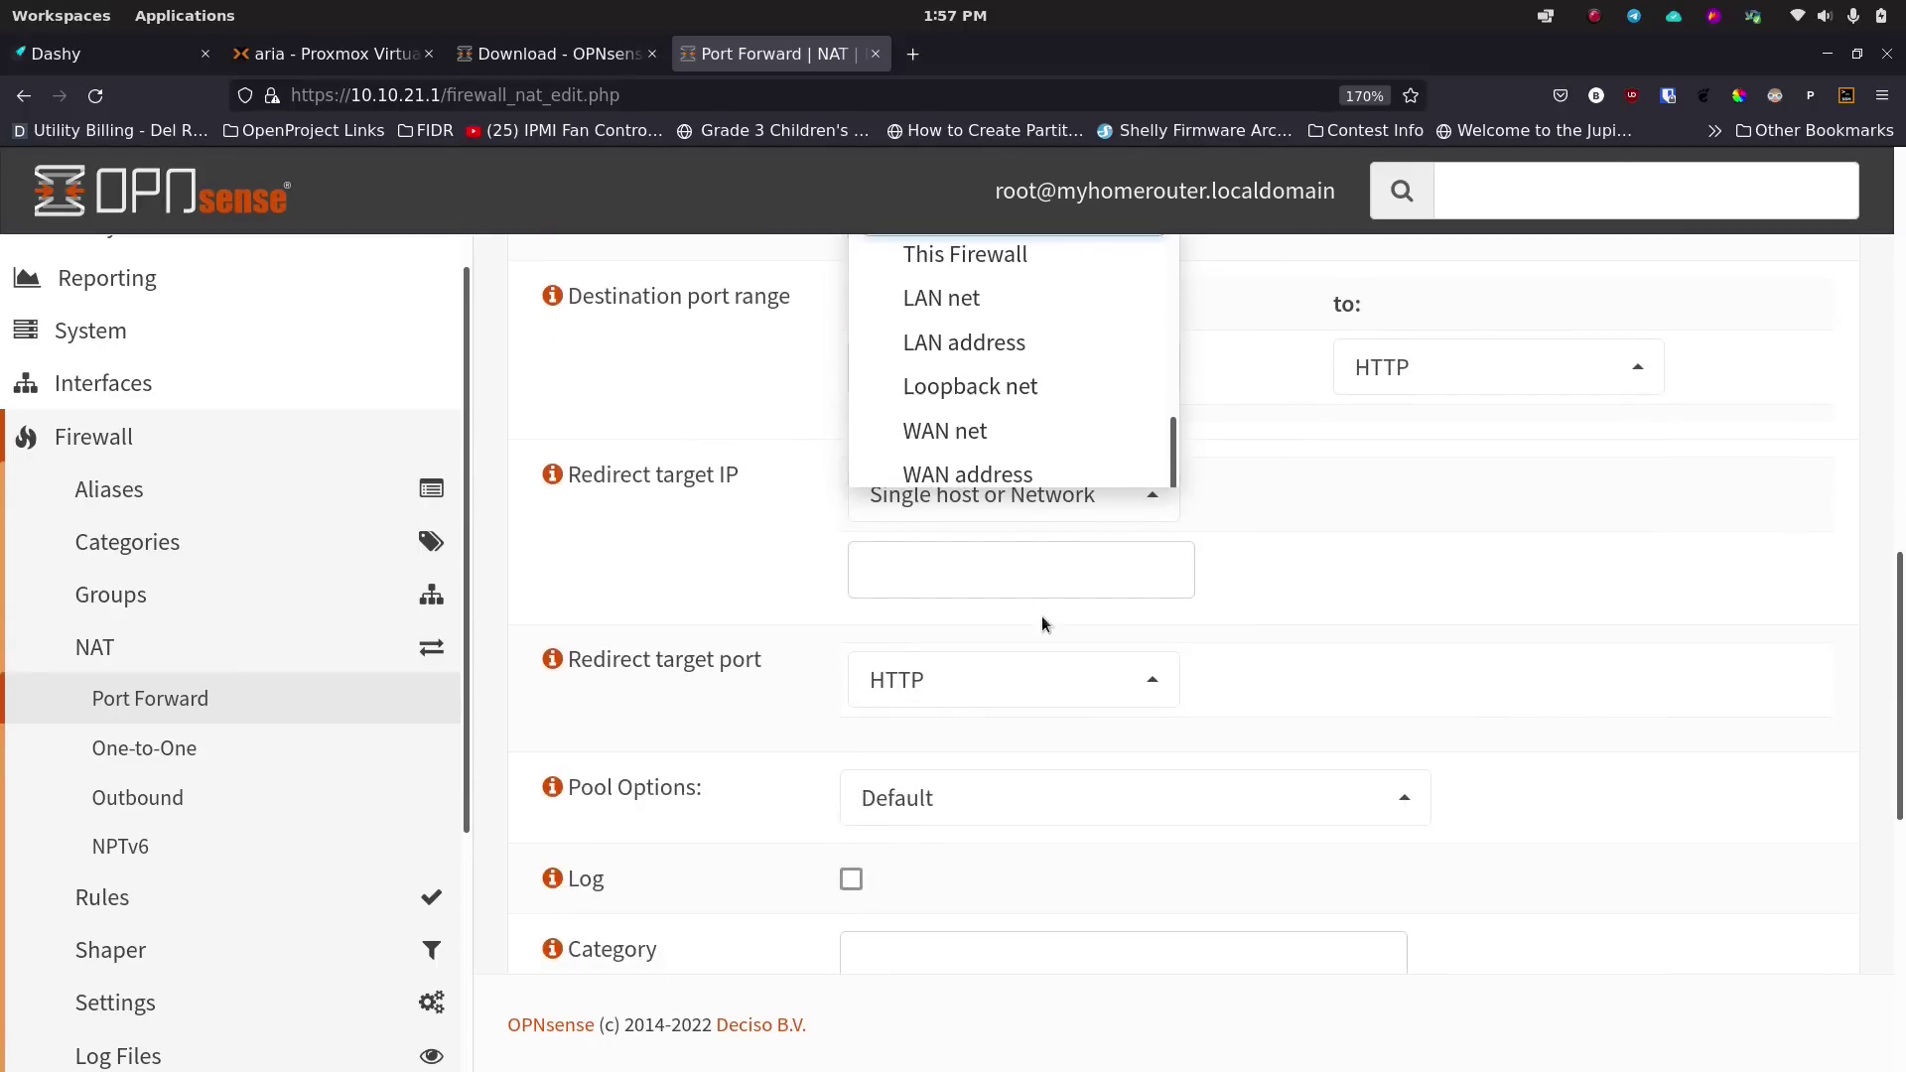
left_click(938, 437)
scroll(788, 518, "up", 4)
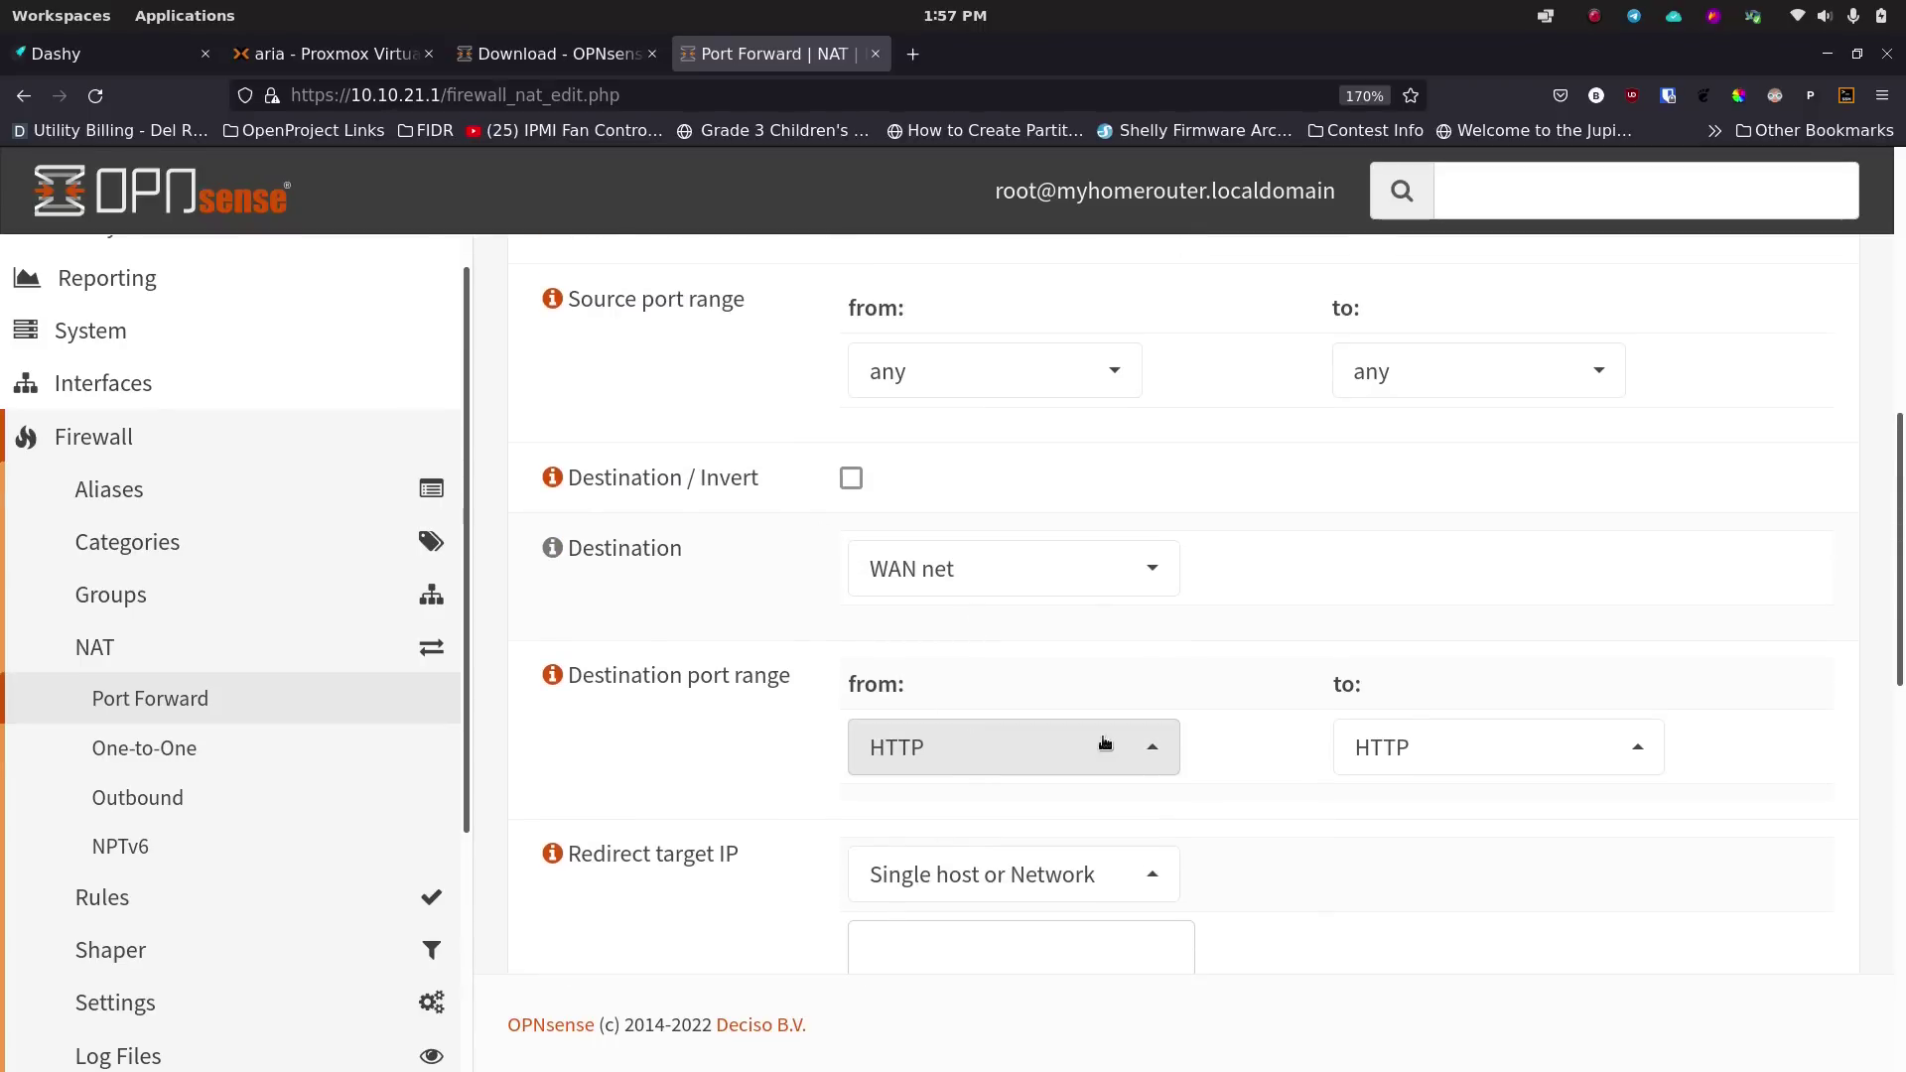
Set the rule's destination port range to the web_srv alias.
left_click(1162, 743)
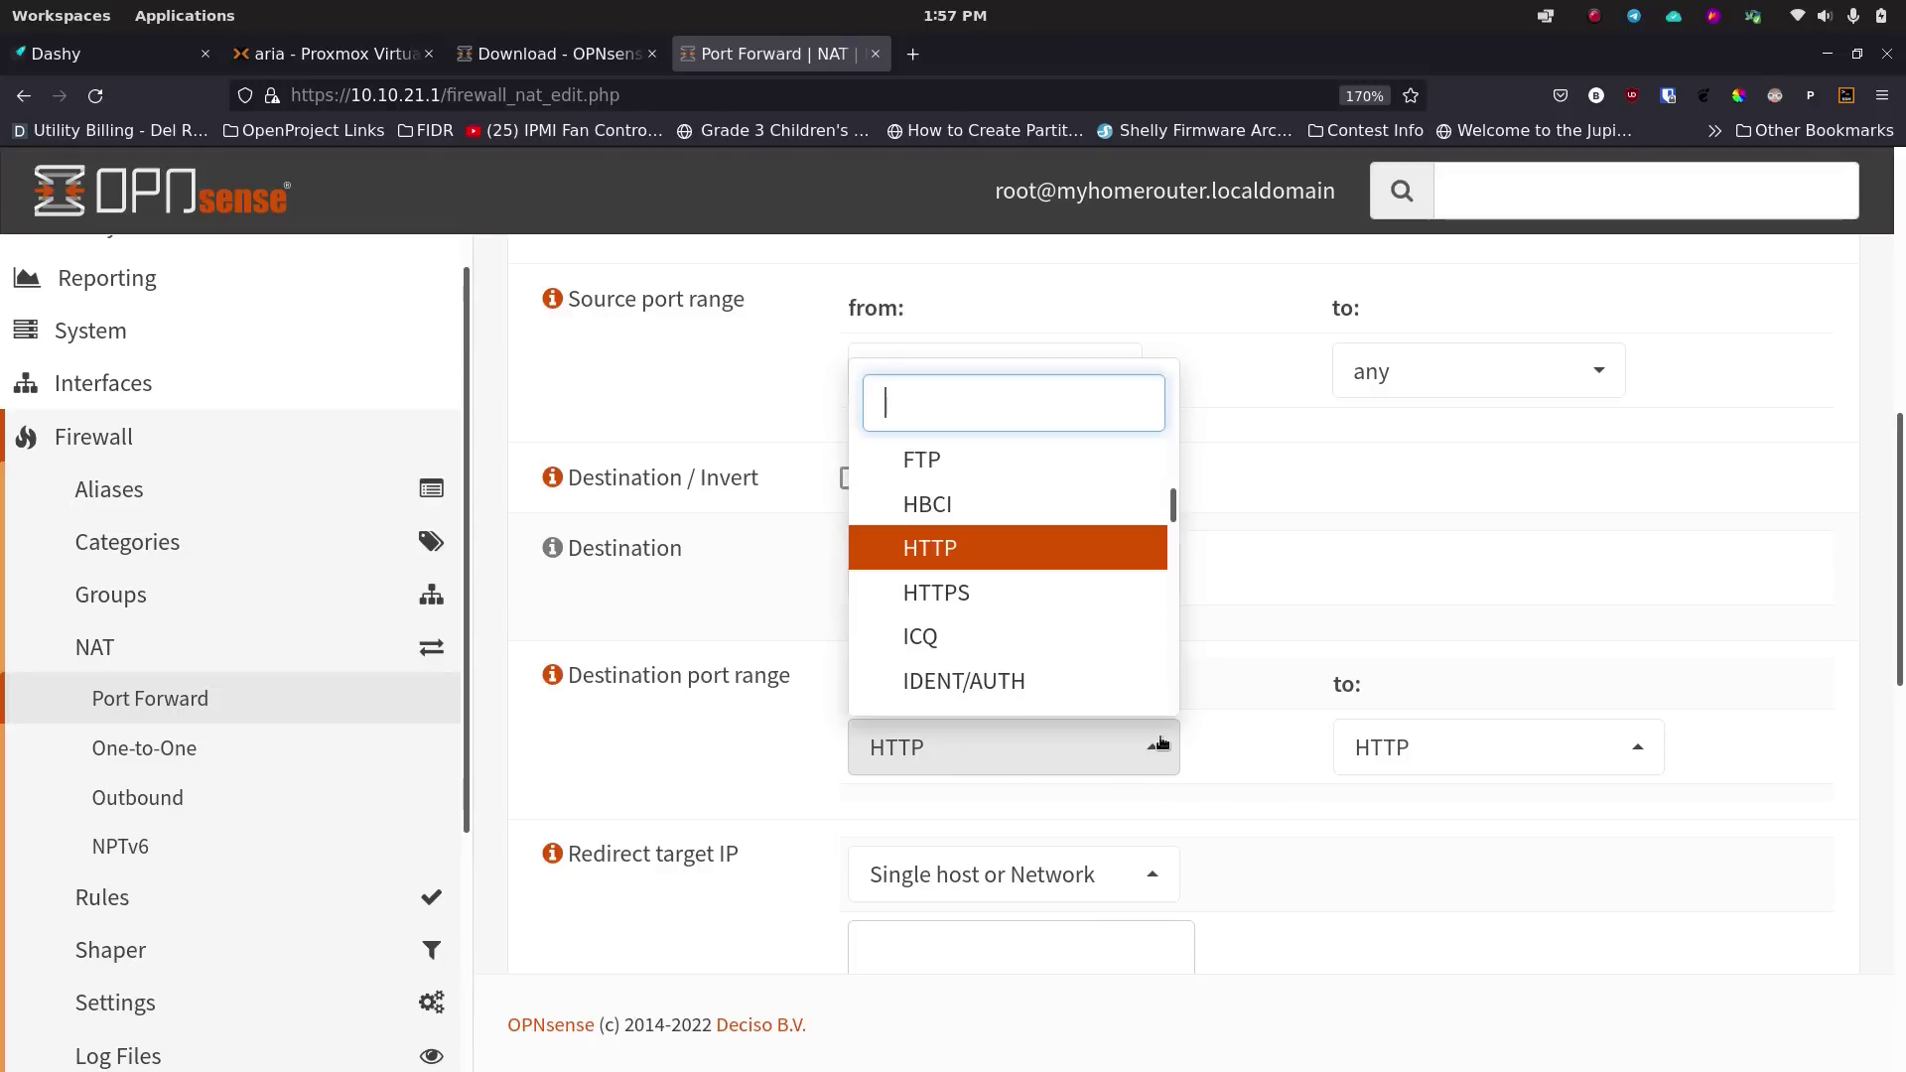
scroll(1032, 630, "up", 3)
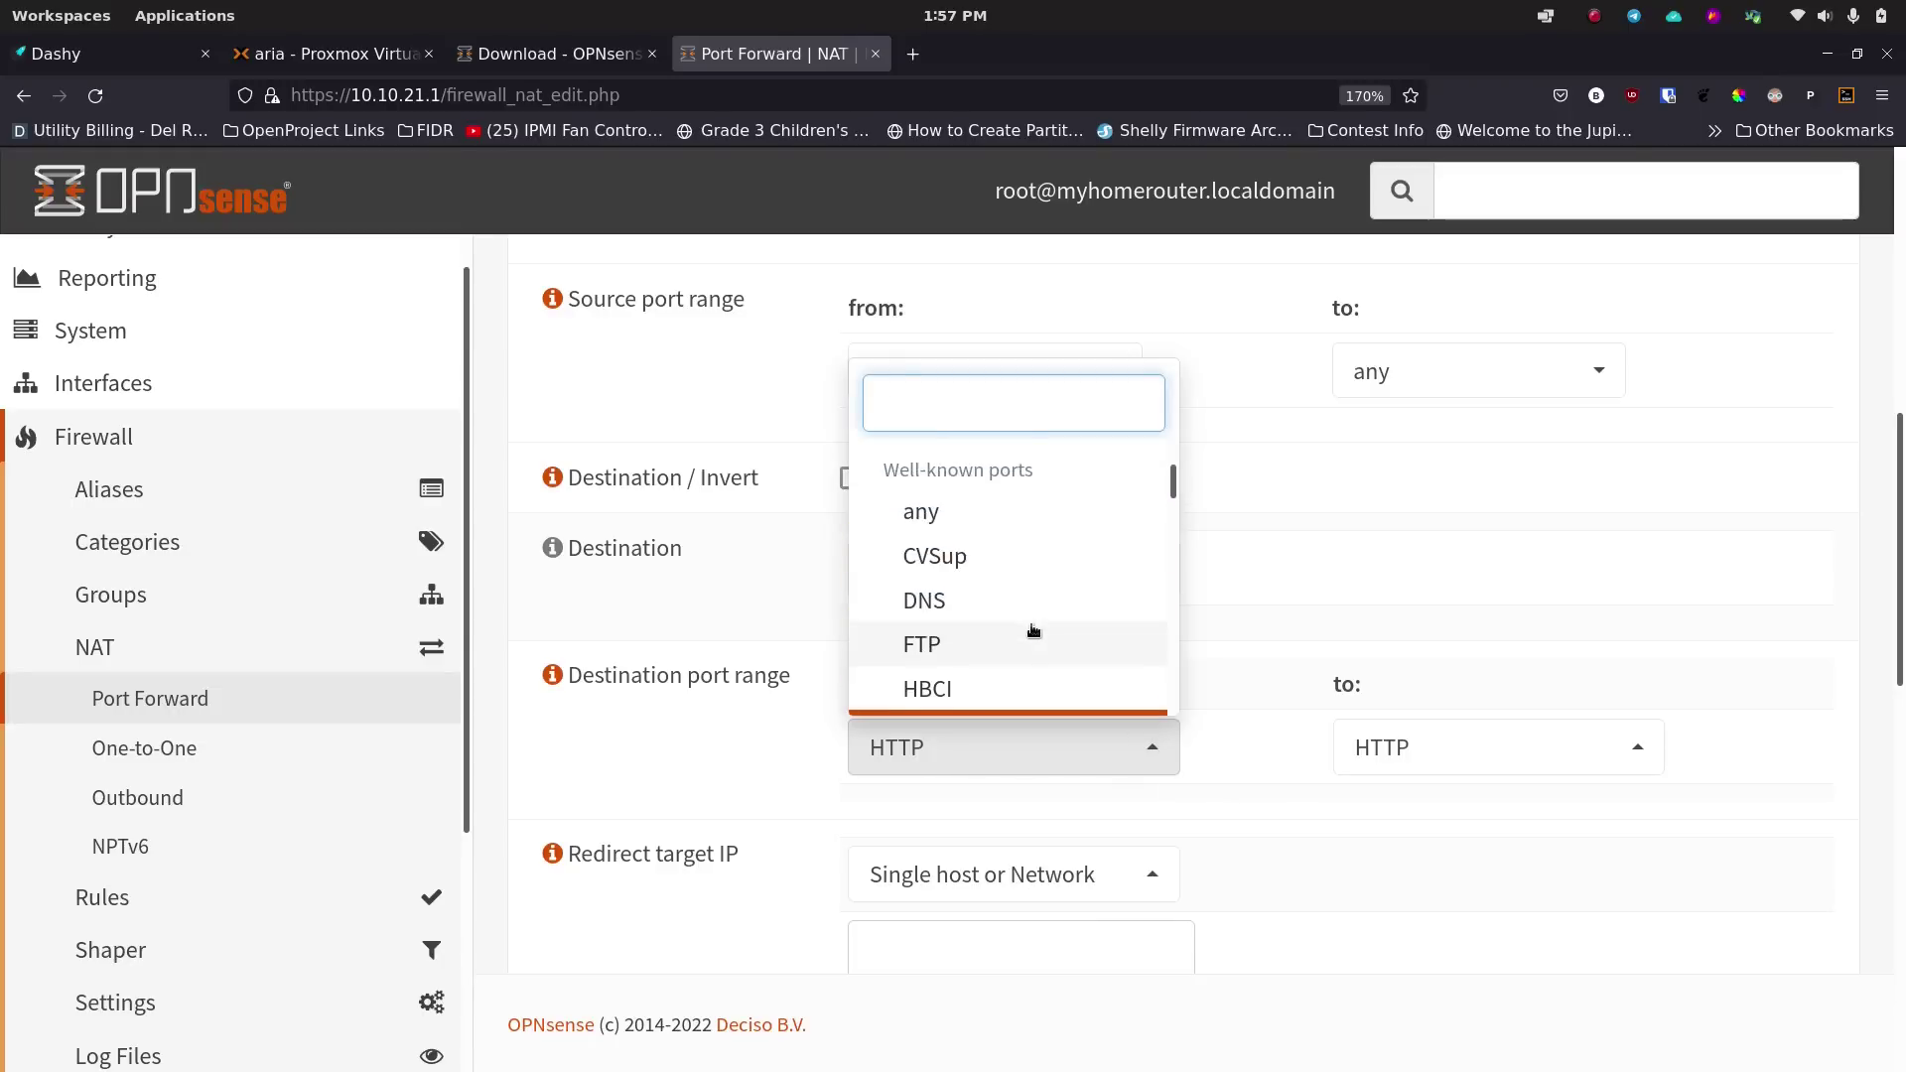
scroll(1032, 631, "up", 3)
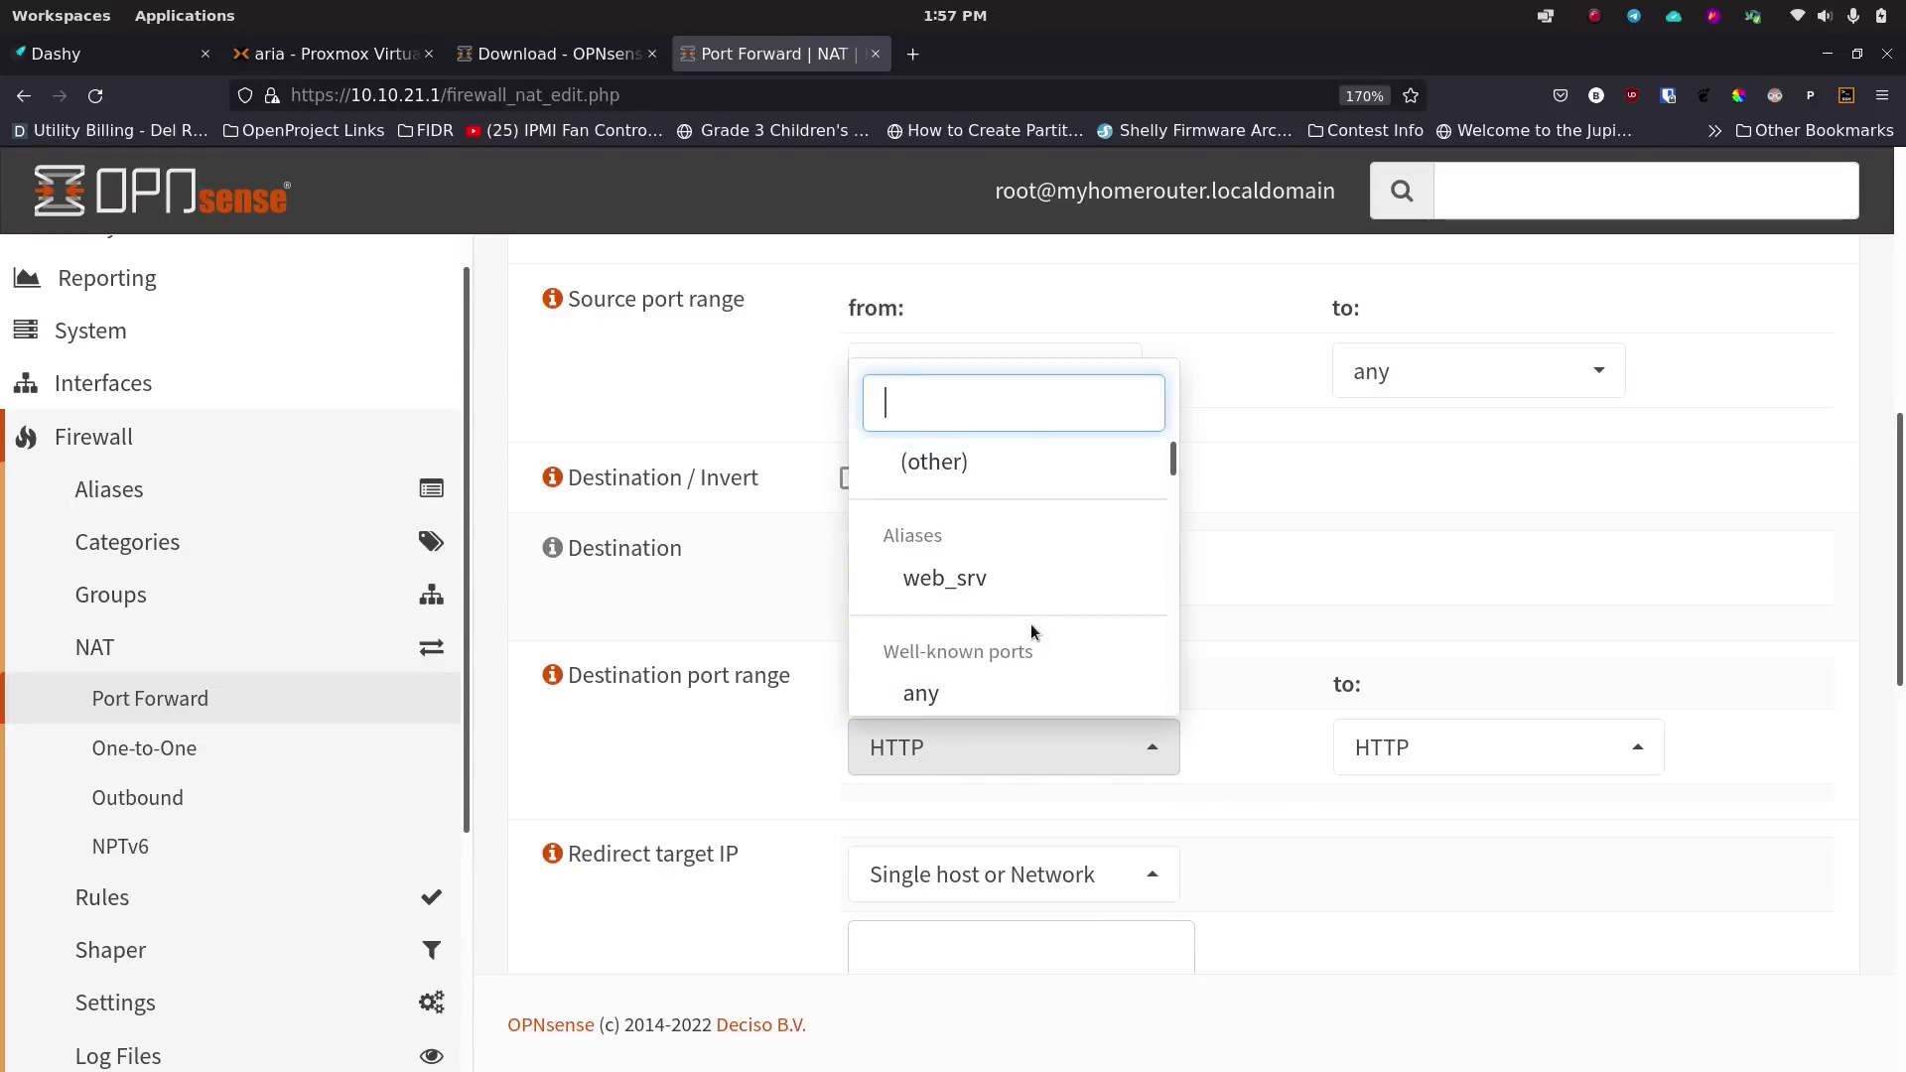
left_click(971, 586)
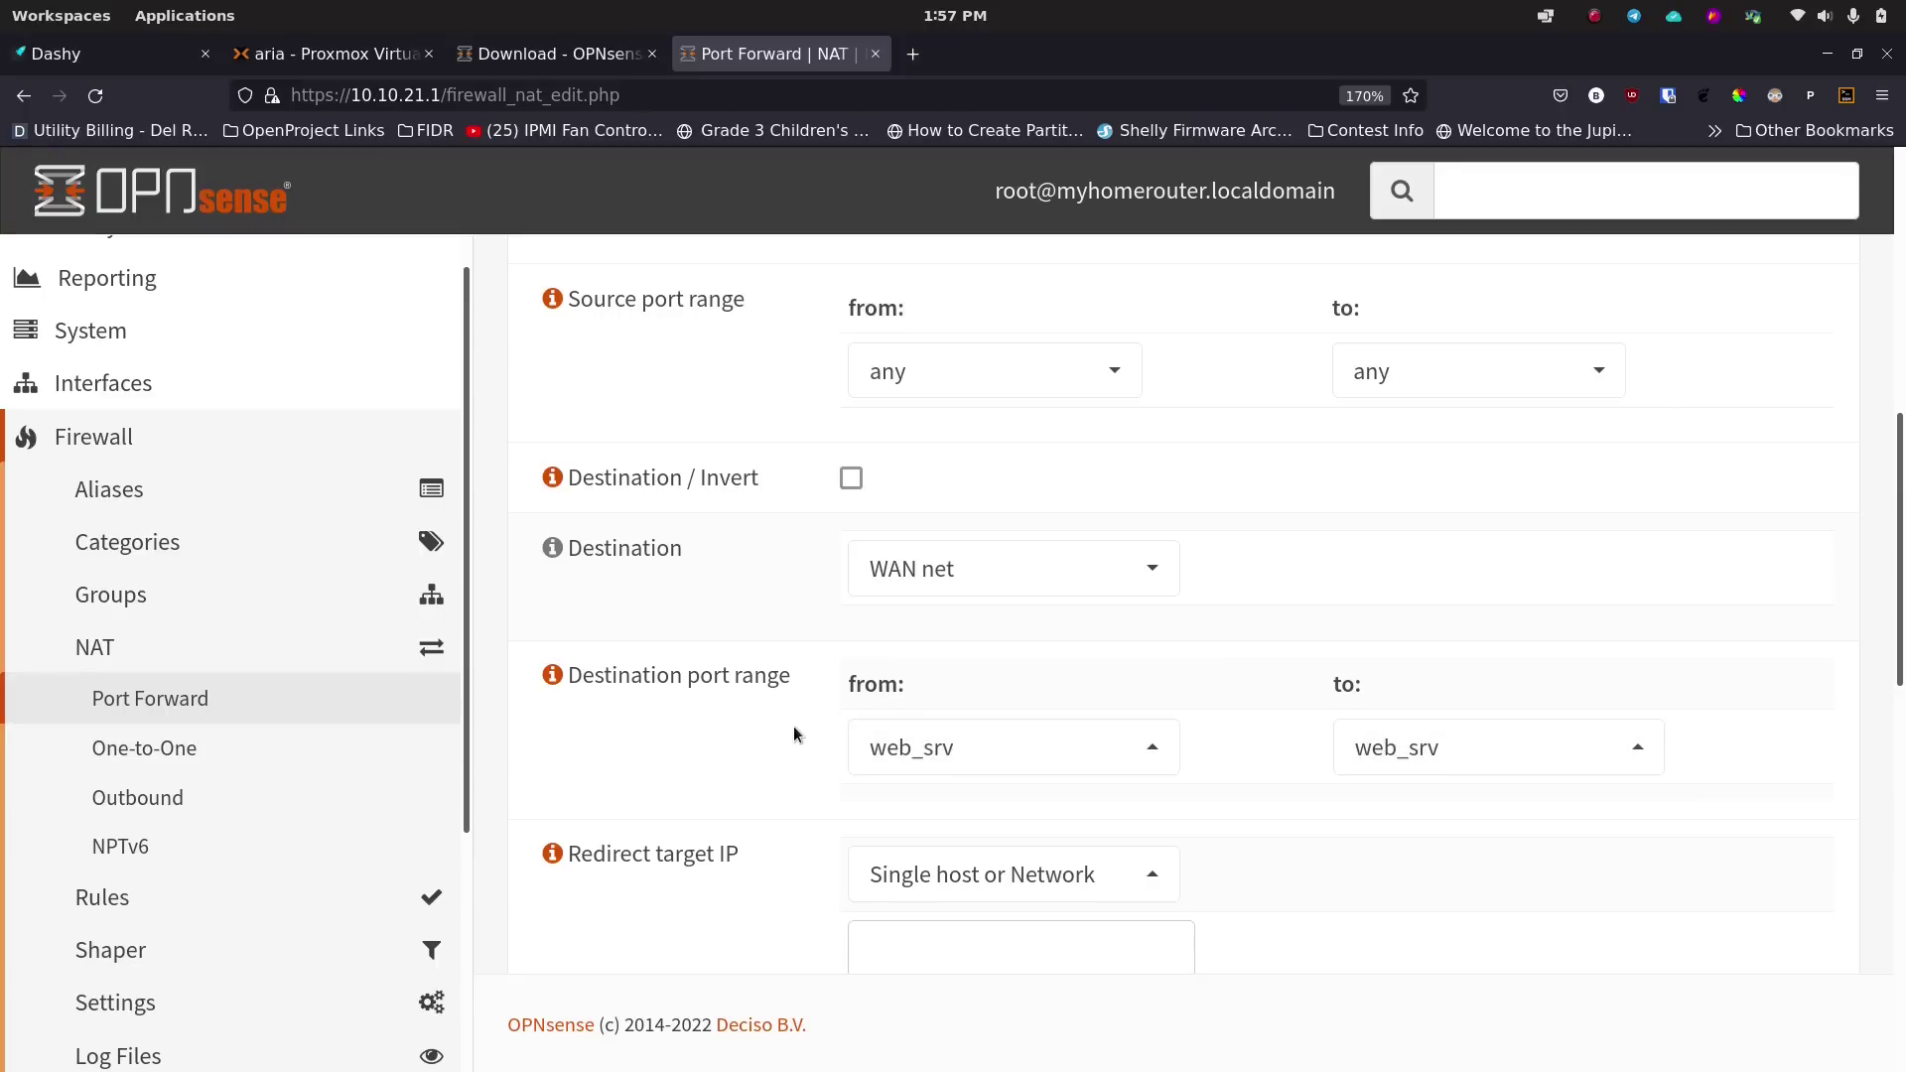
Set the rule's redirect target IP to the single host 10.10.21.128.
scroll(794, 725, "down", 2)
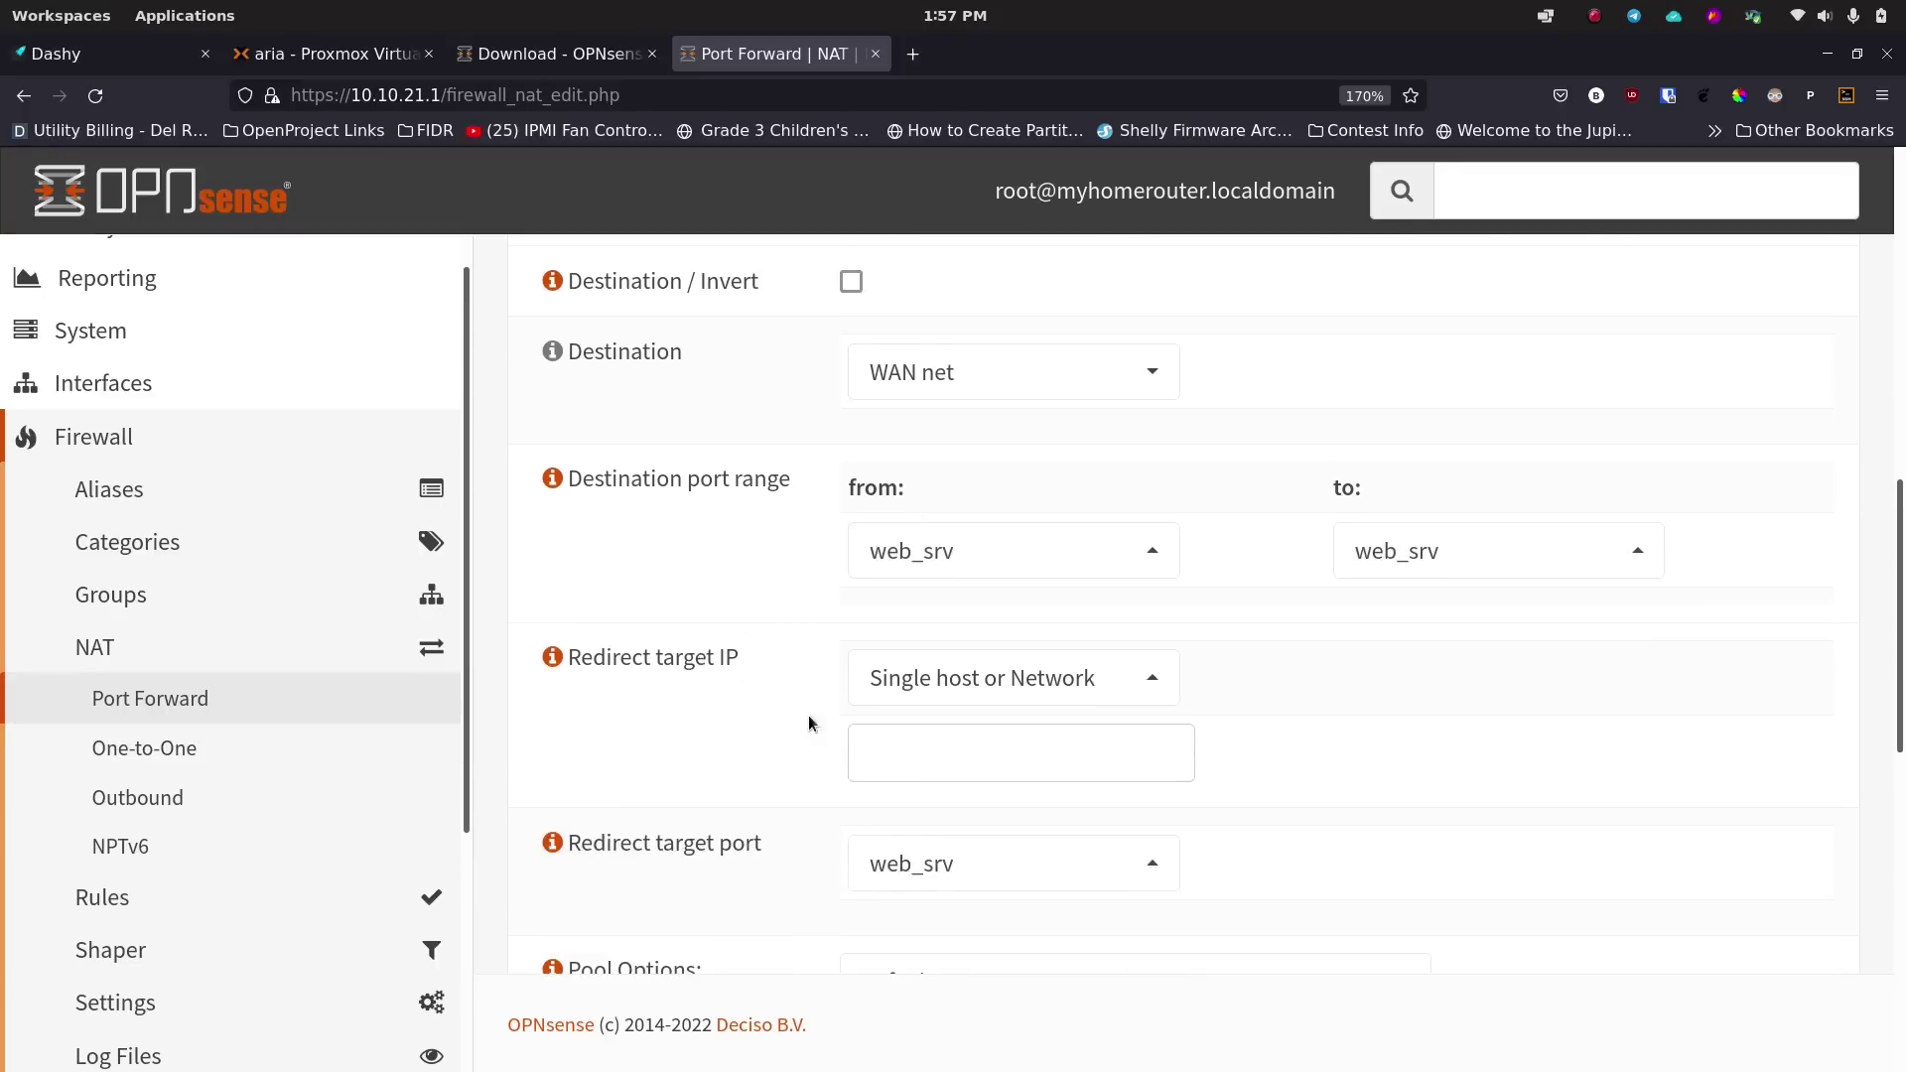
left_click(904, 744)
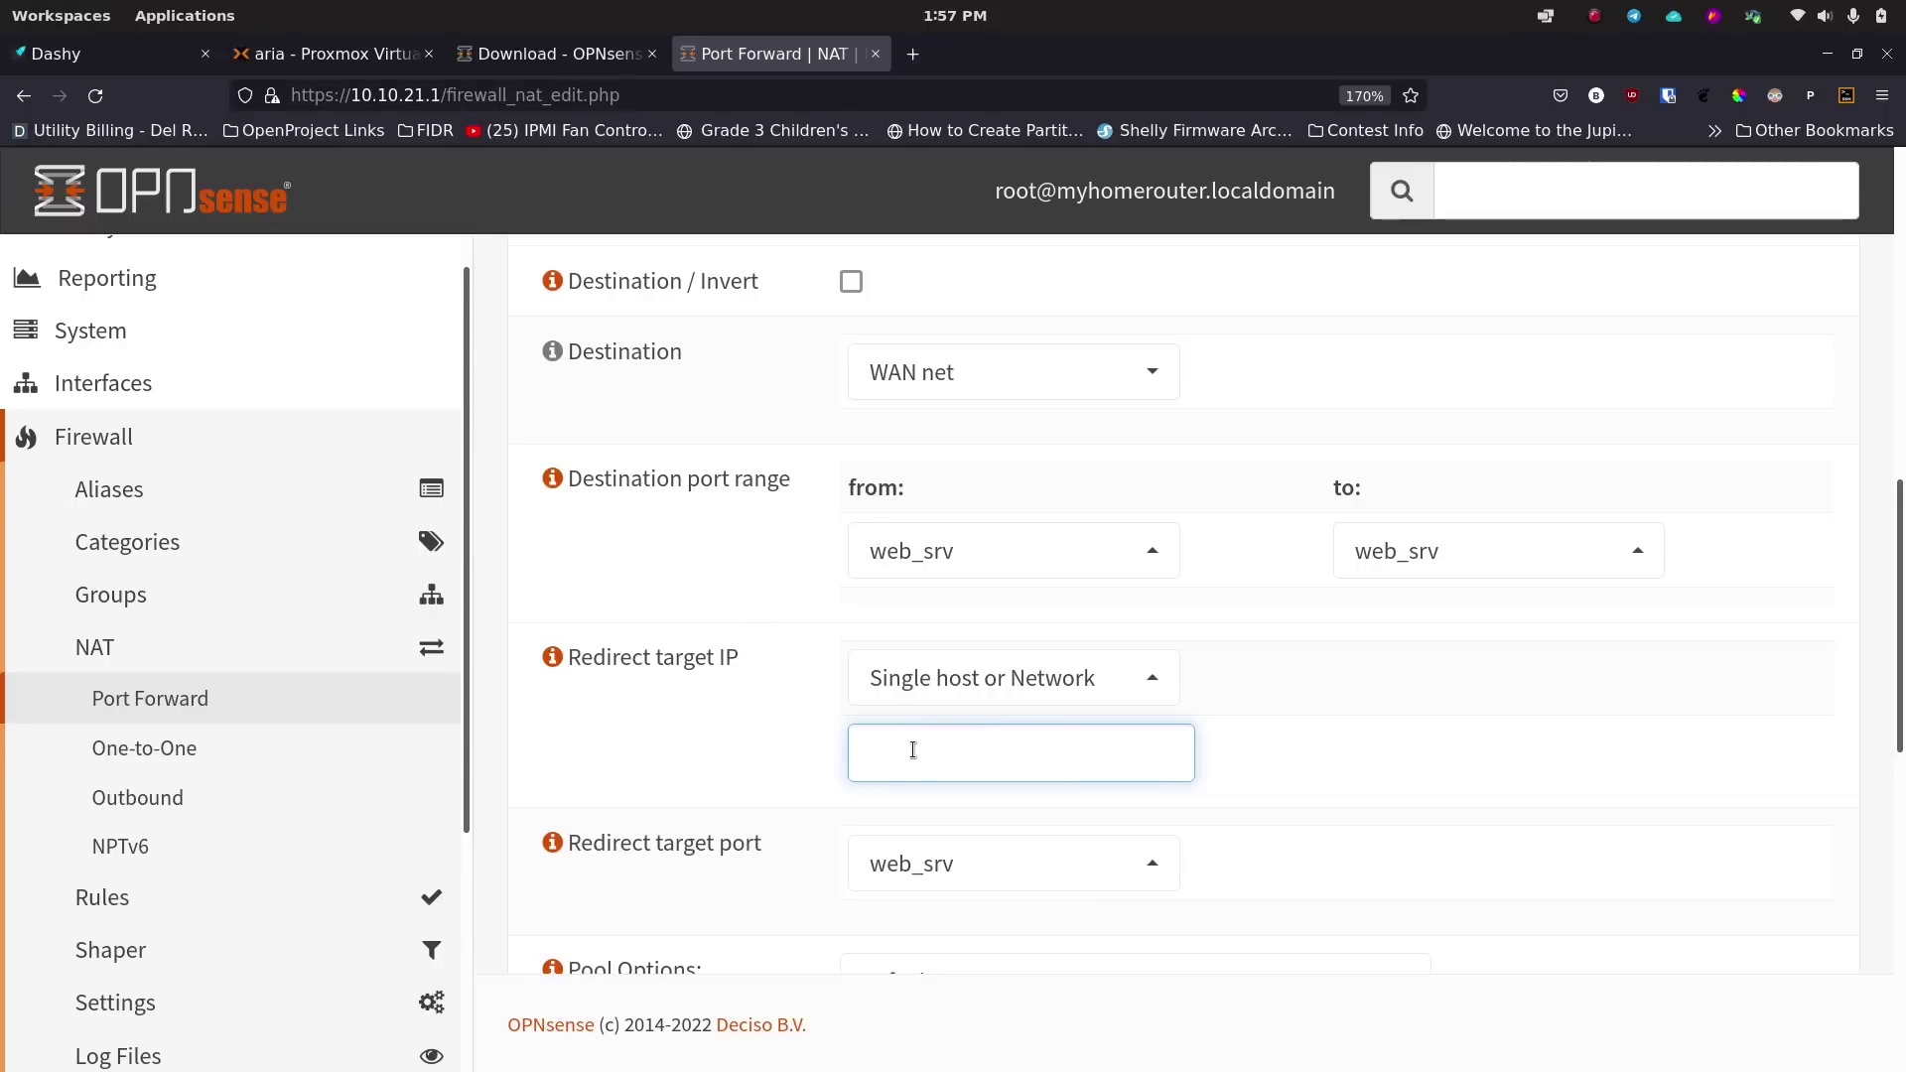
type("12")
type(".10.21.")
type("128")
left_click(771, 724)
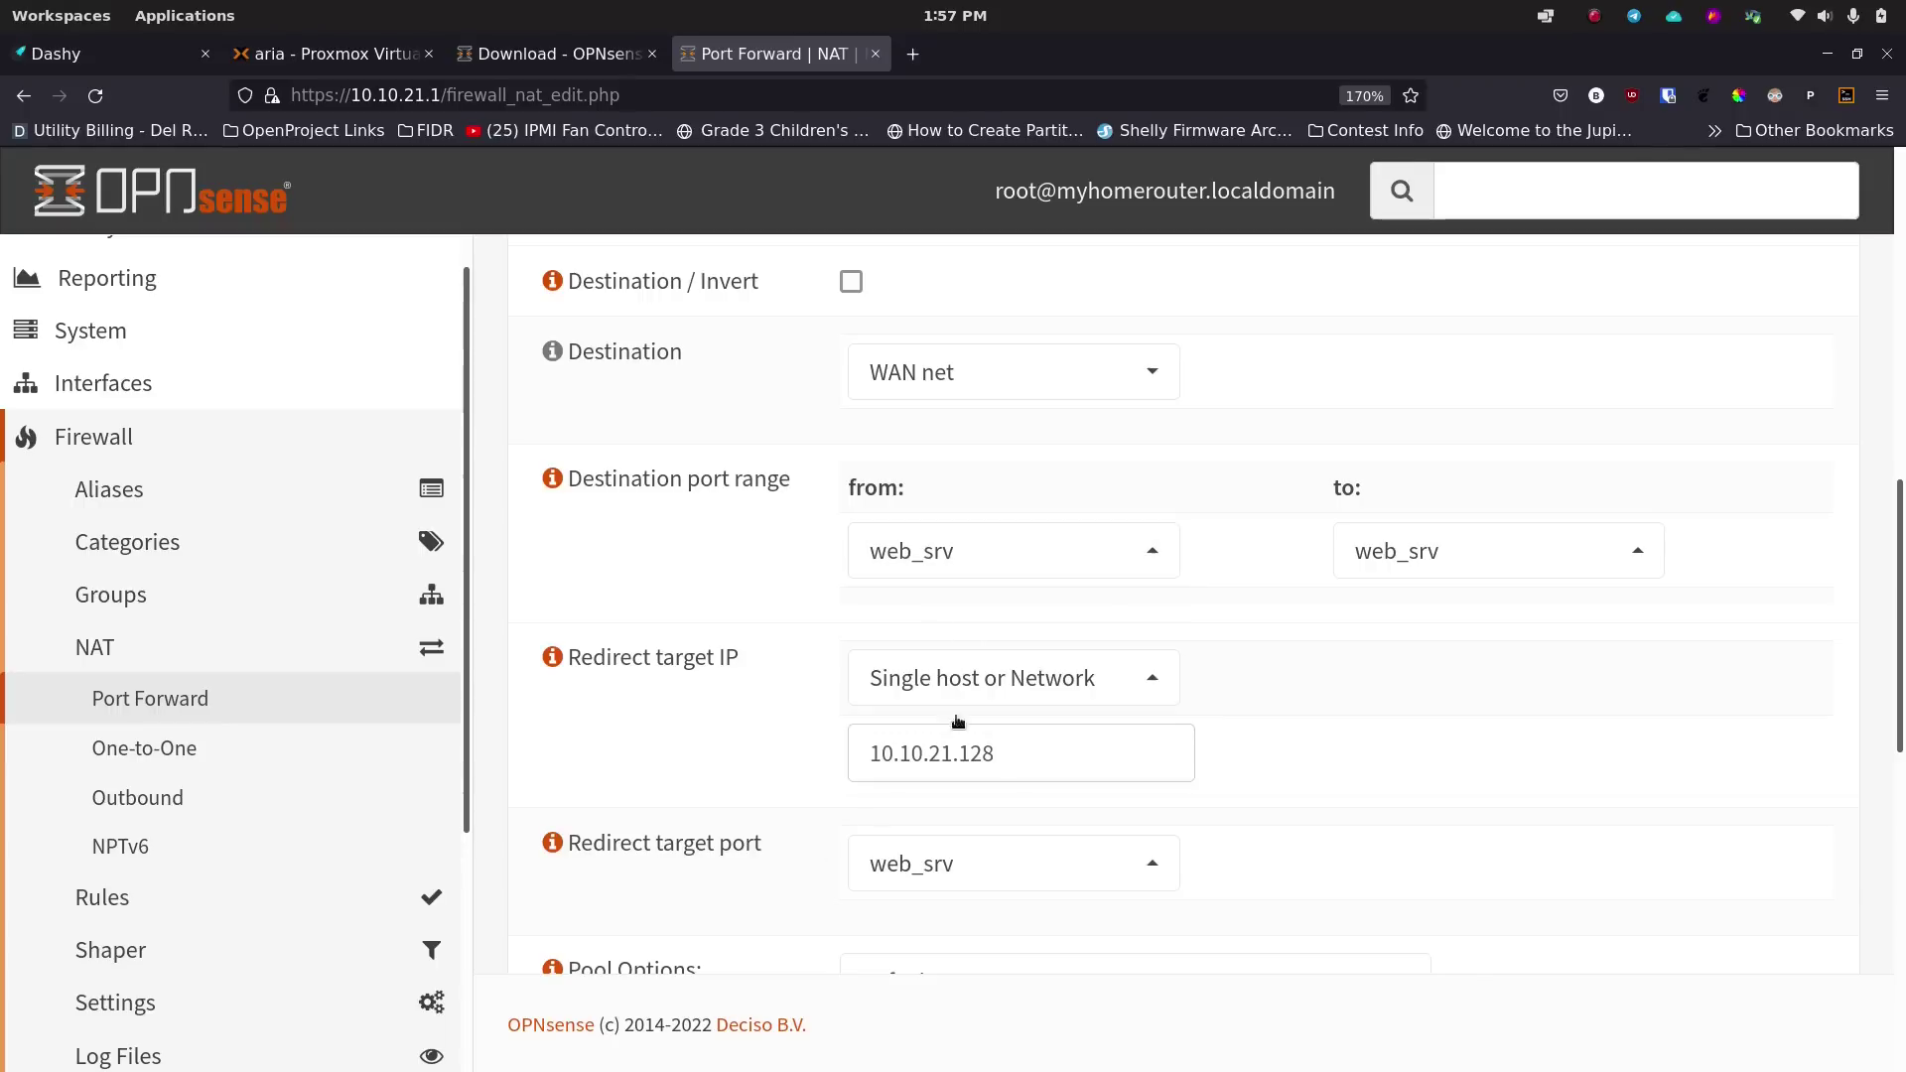
scroll(774, 794, "down", 2)
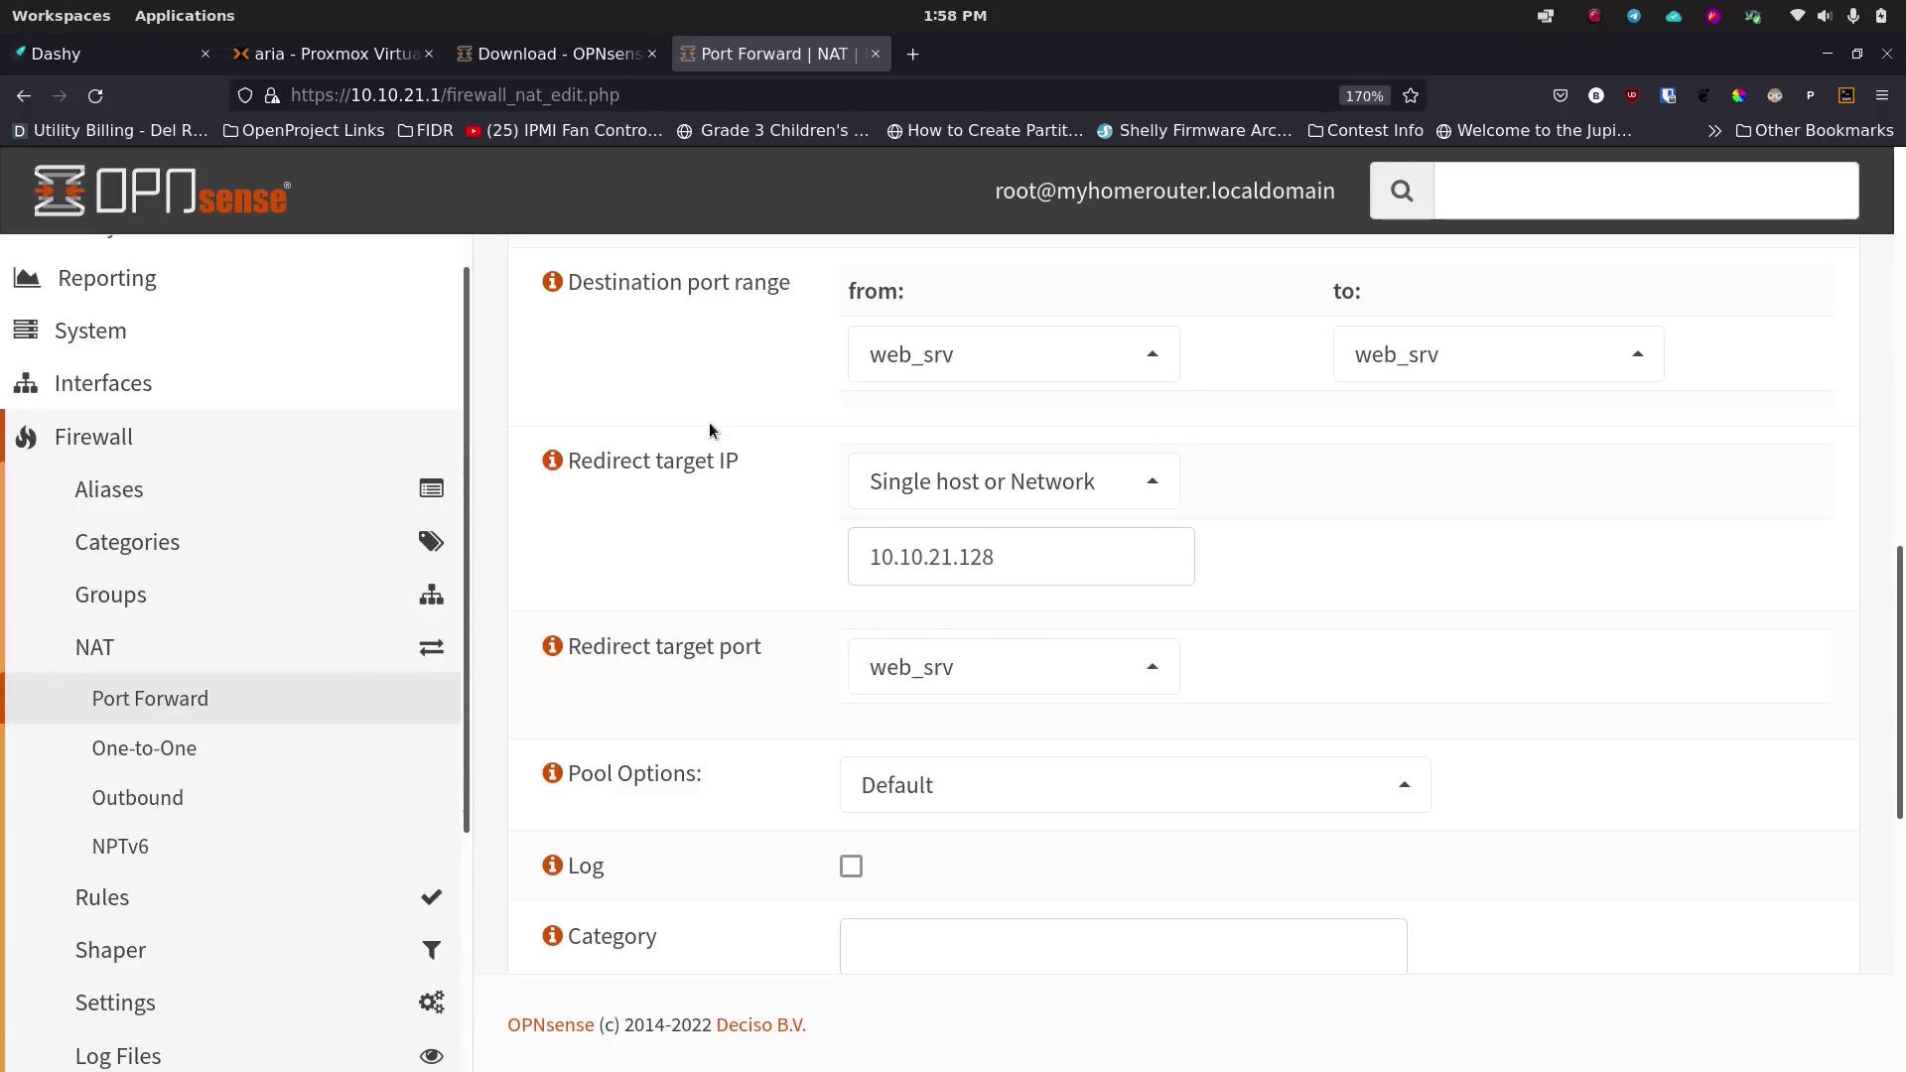
Describe the port forward rule as "http(s) port forwarding".
scroll(752, 586, "down", 4)
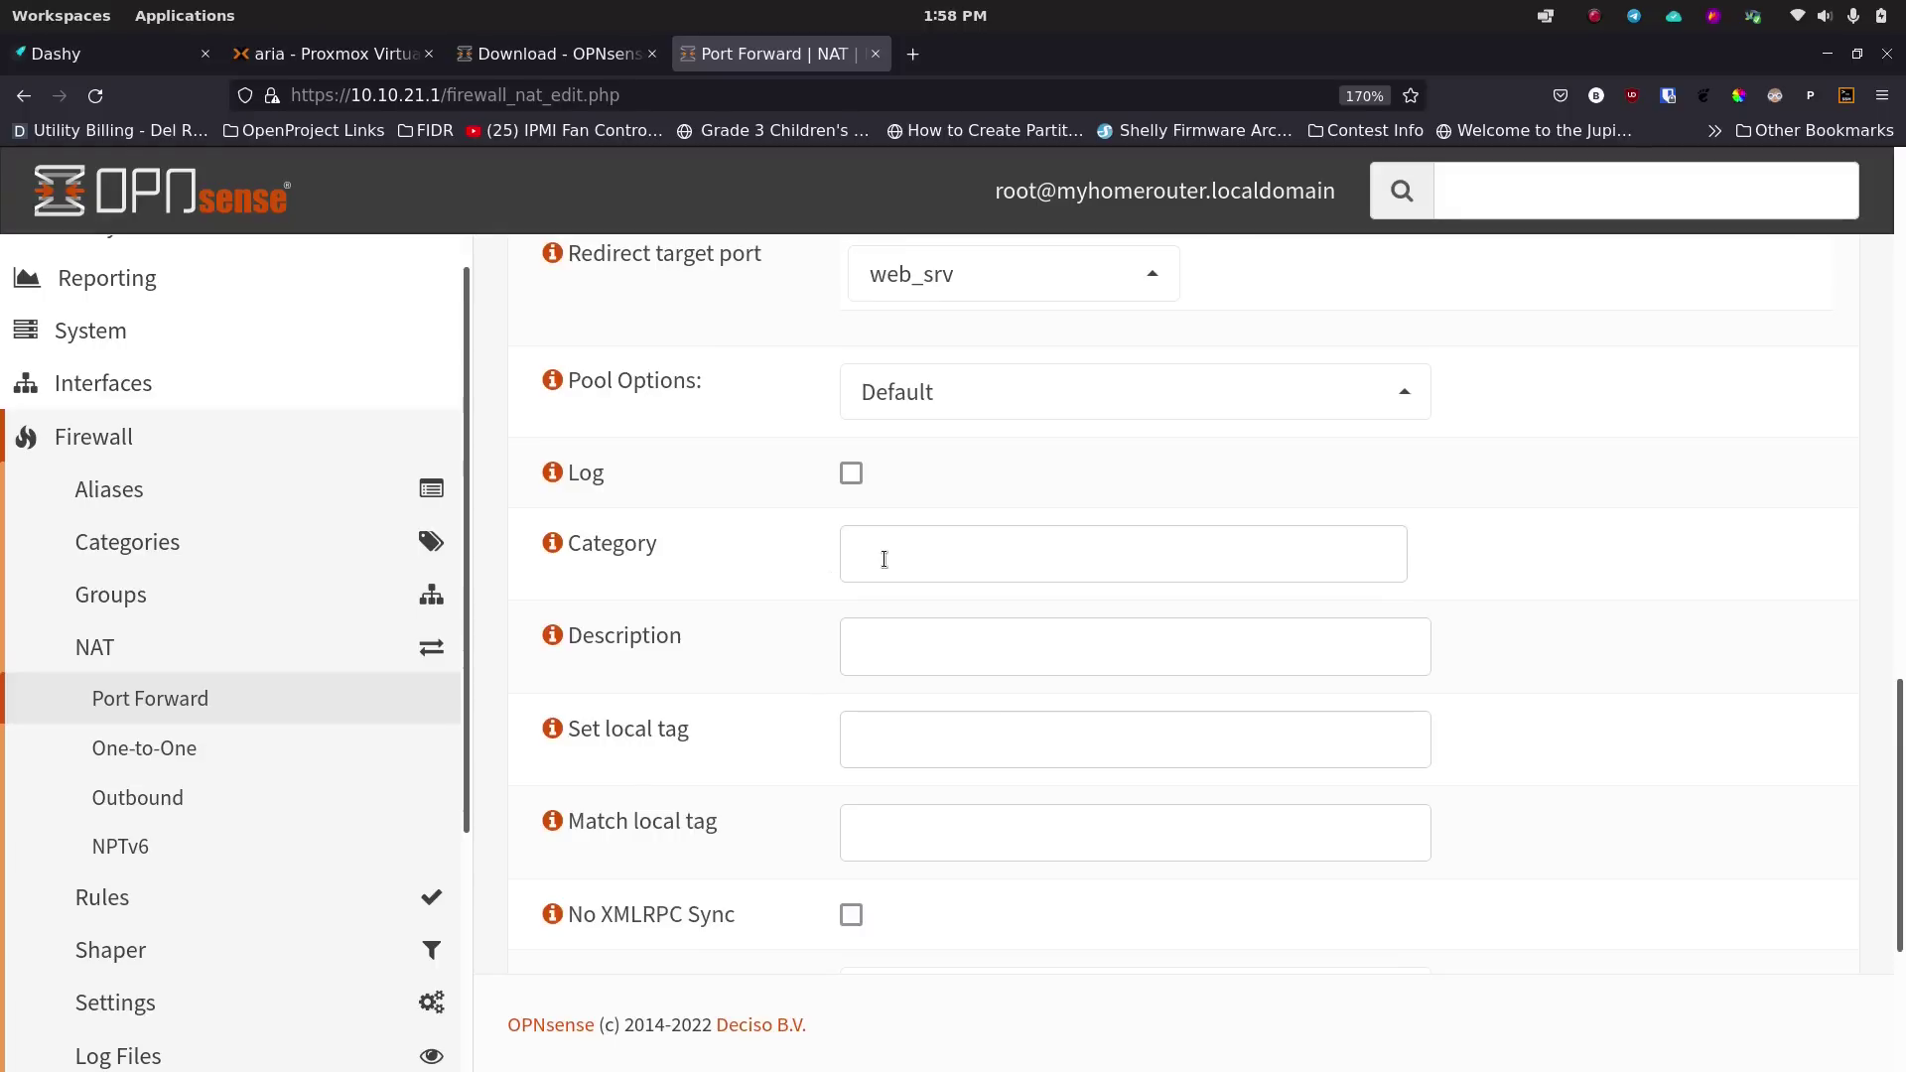
left_click(893, 633)
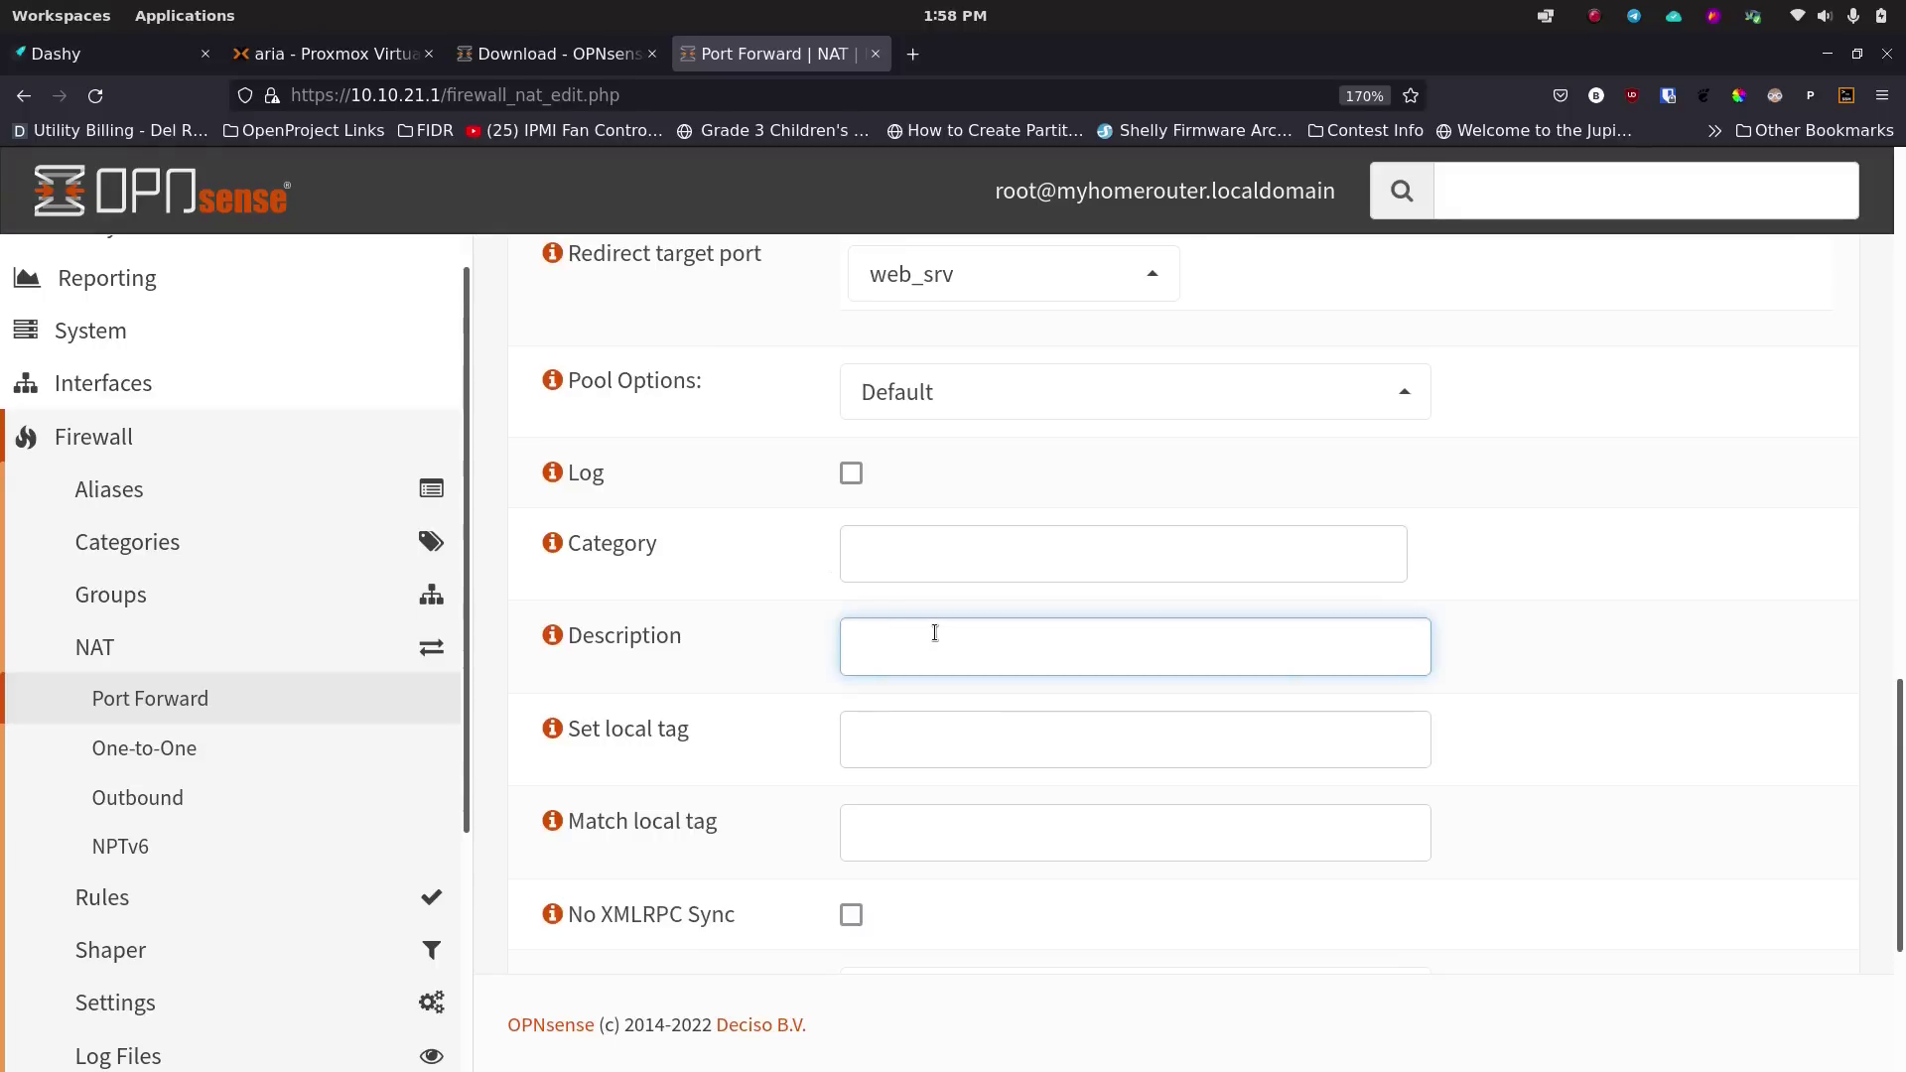
type("http(s) port forwarding")
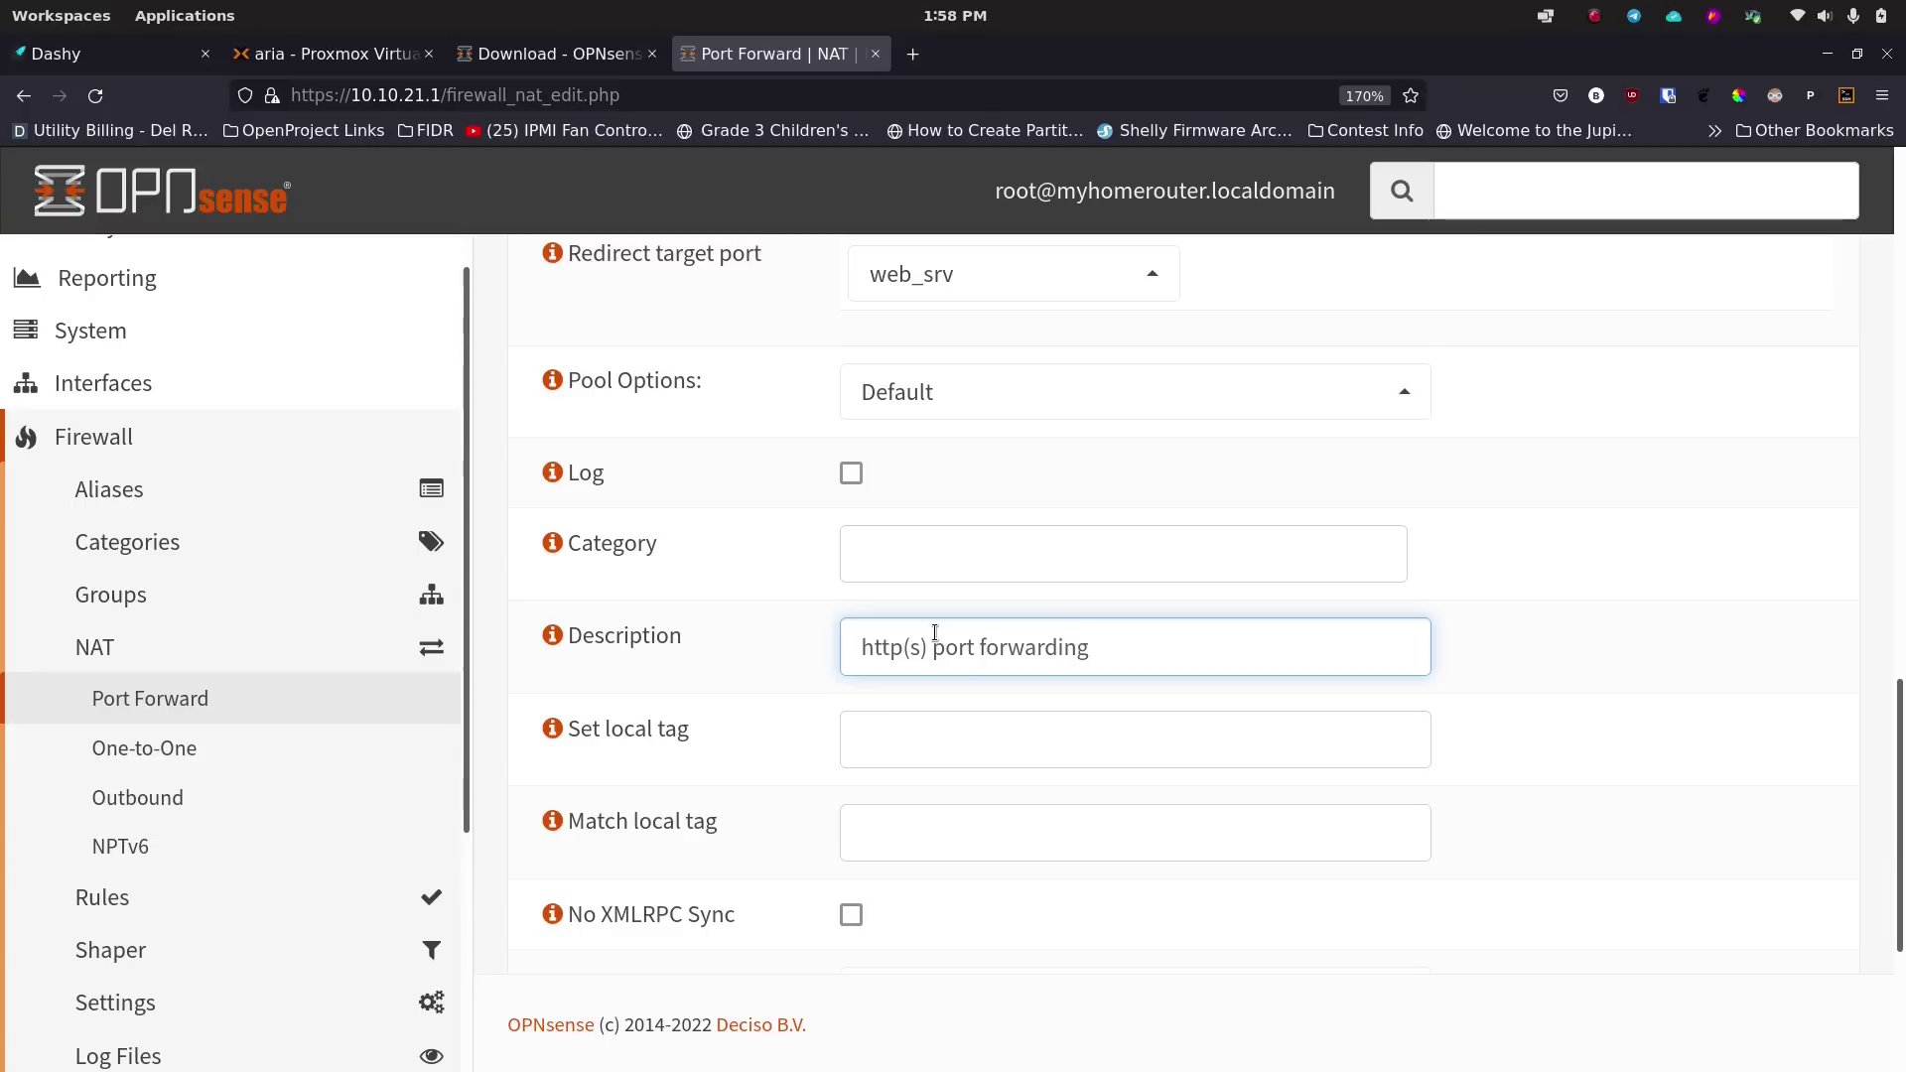
left_click(802, 679)
Set NAT reflection to Enable for the port forward rule and save the rule.
scroll(802, 679, "down", 2)
scroll(806, 677, "down", 2)
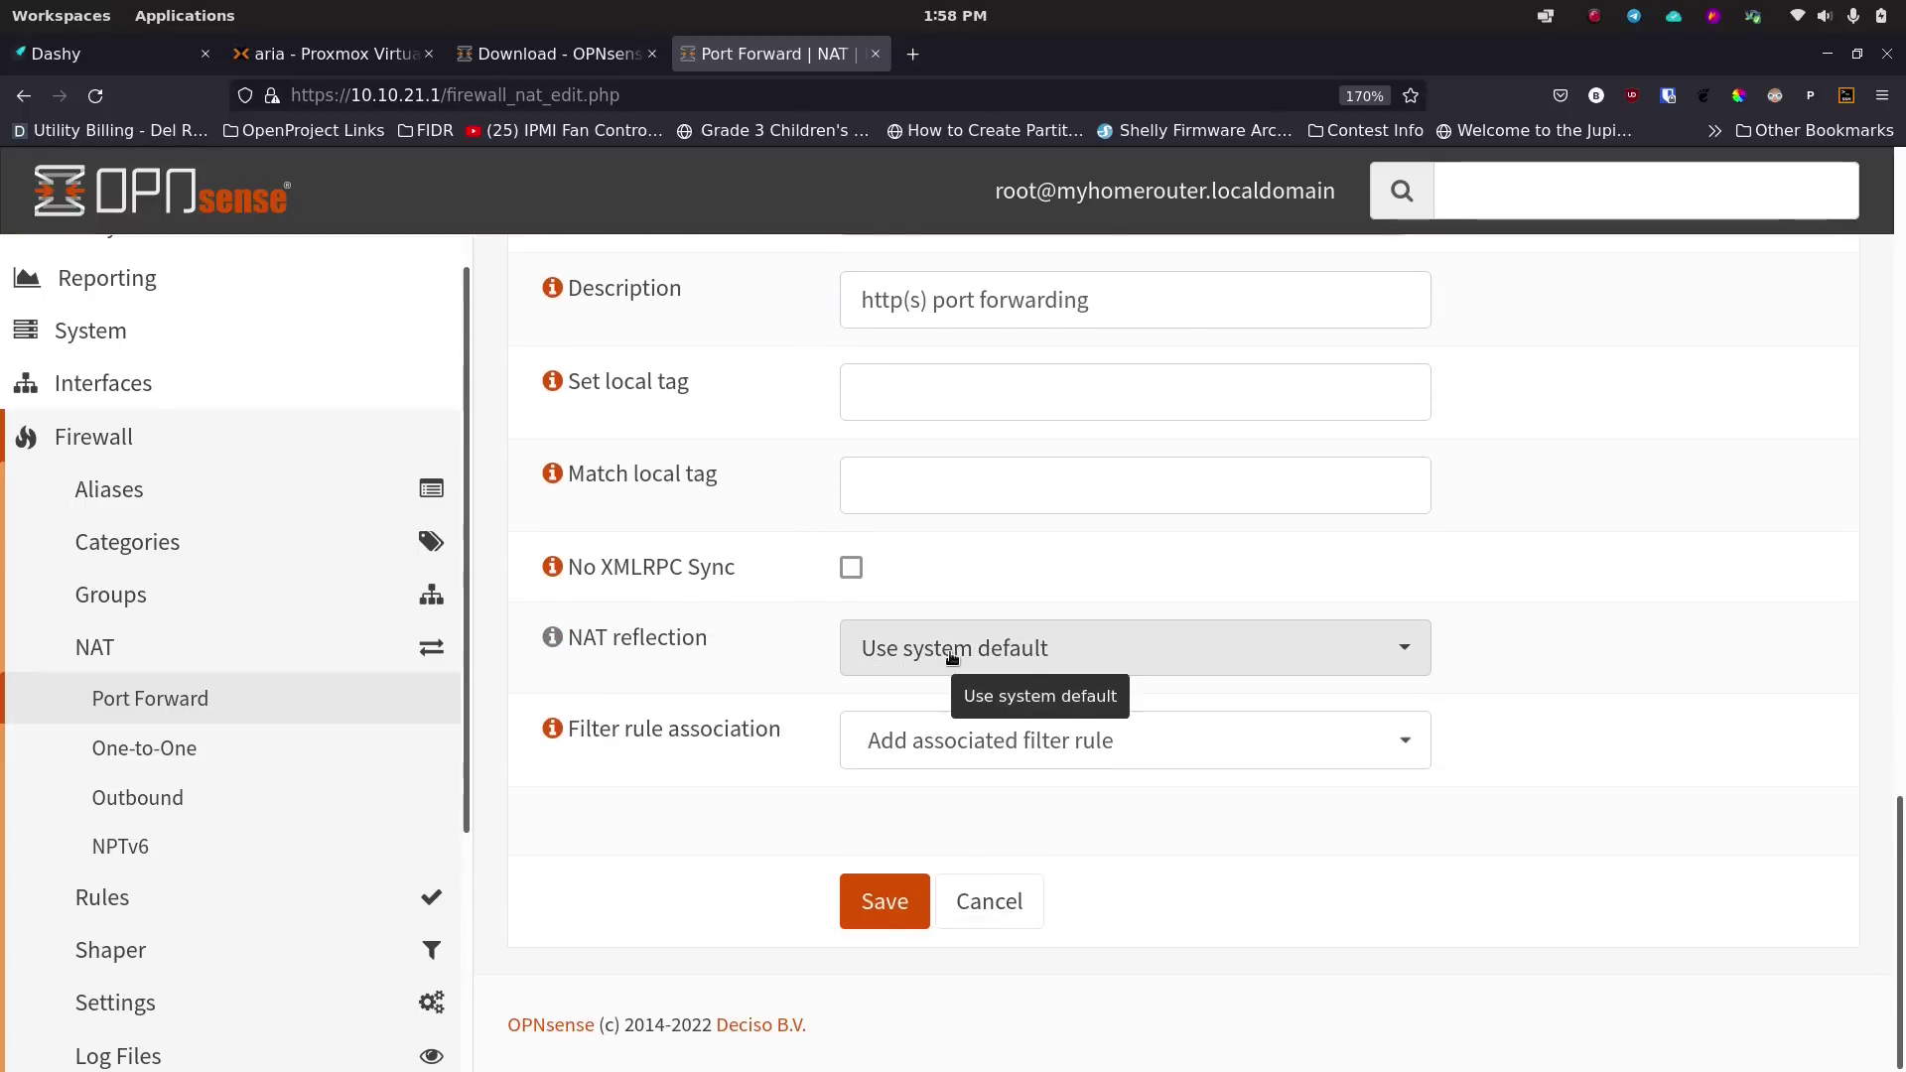
left_click(888, 662)
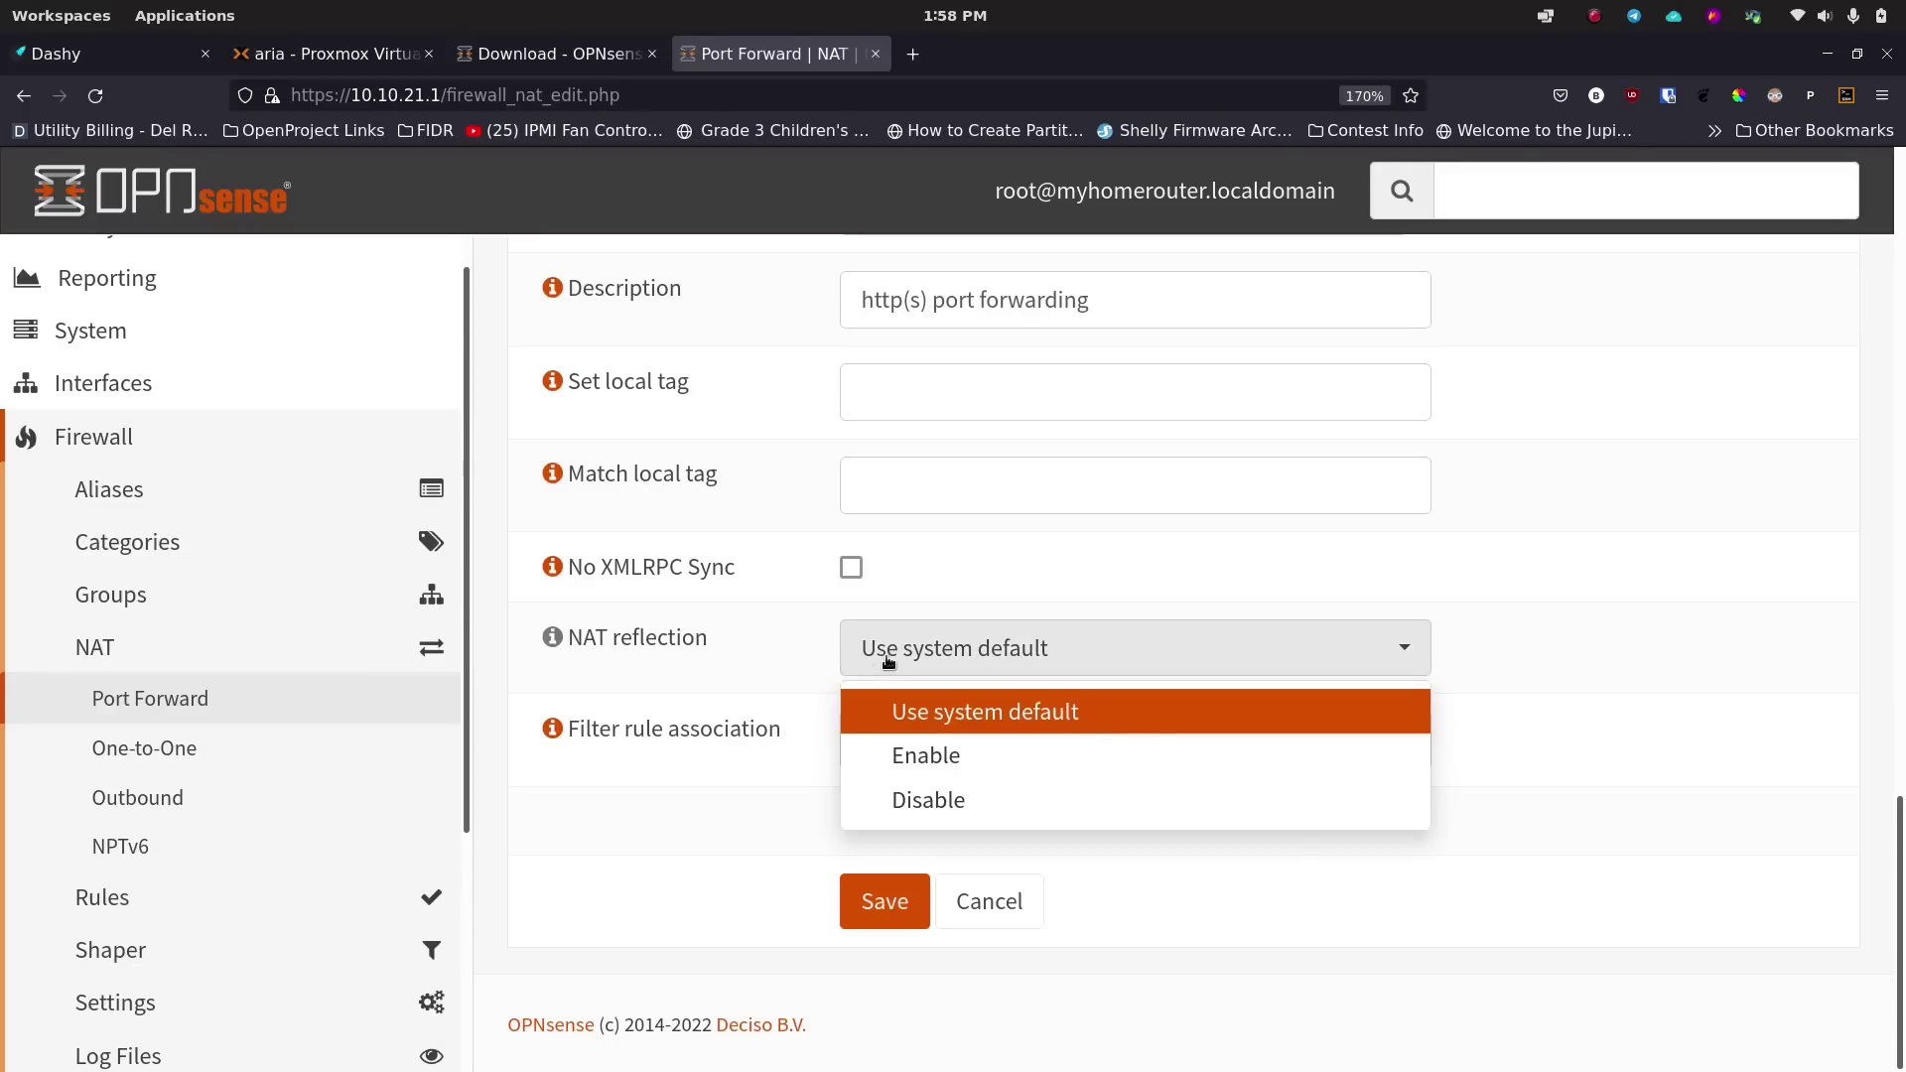
left_click(938, 761)
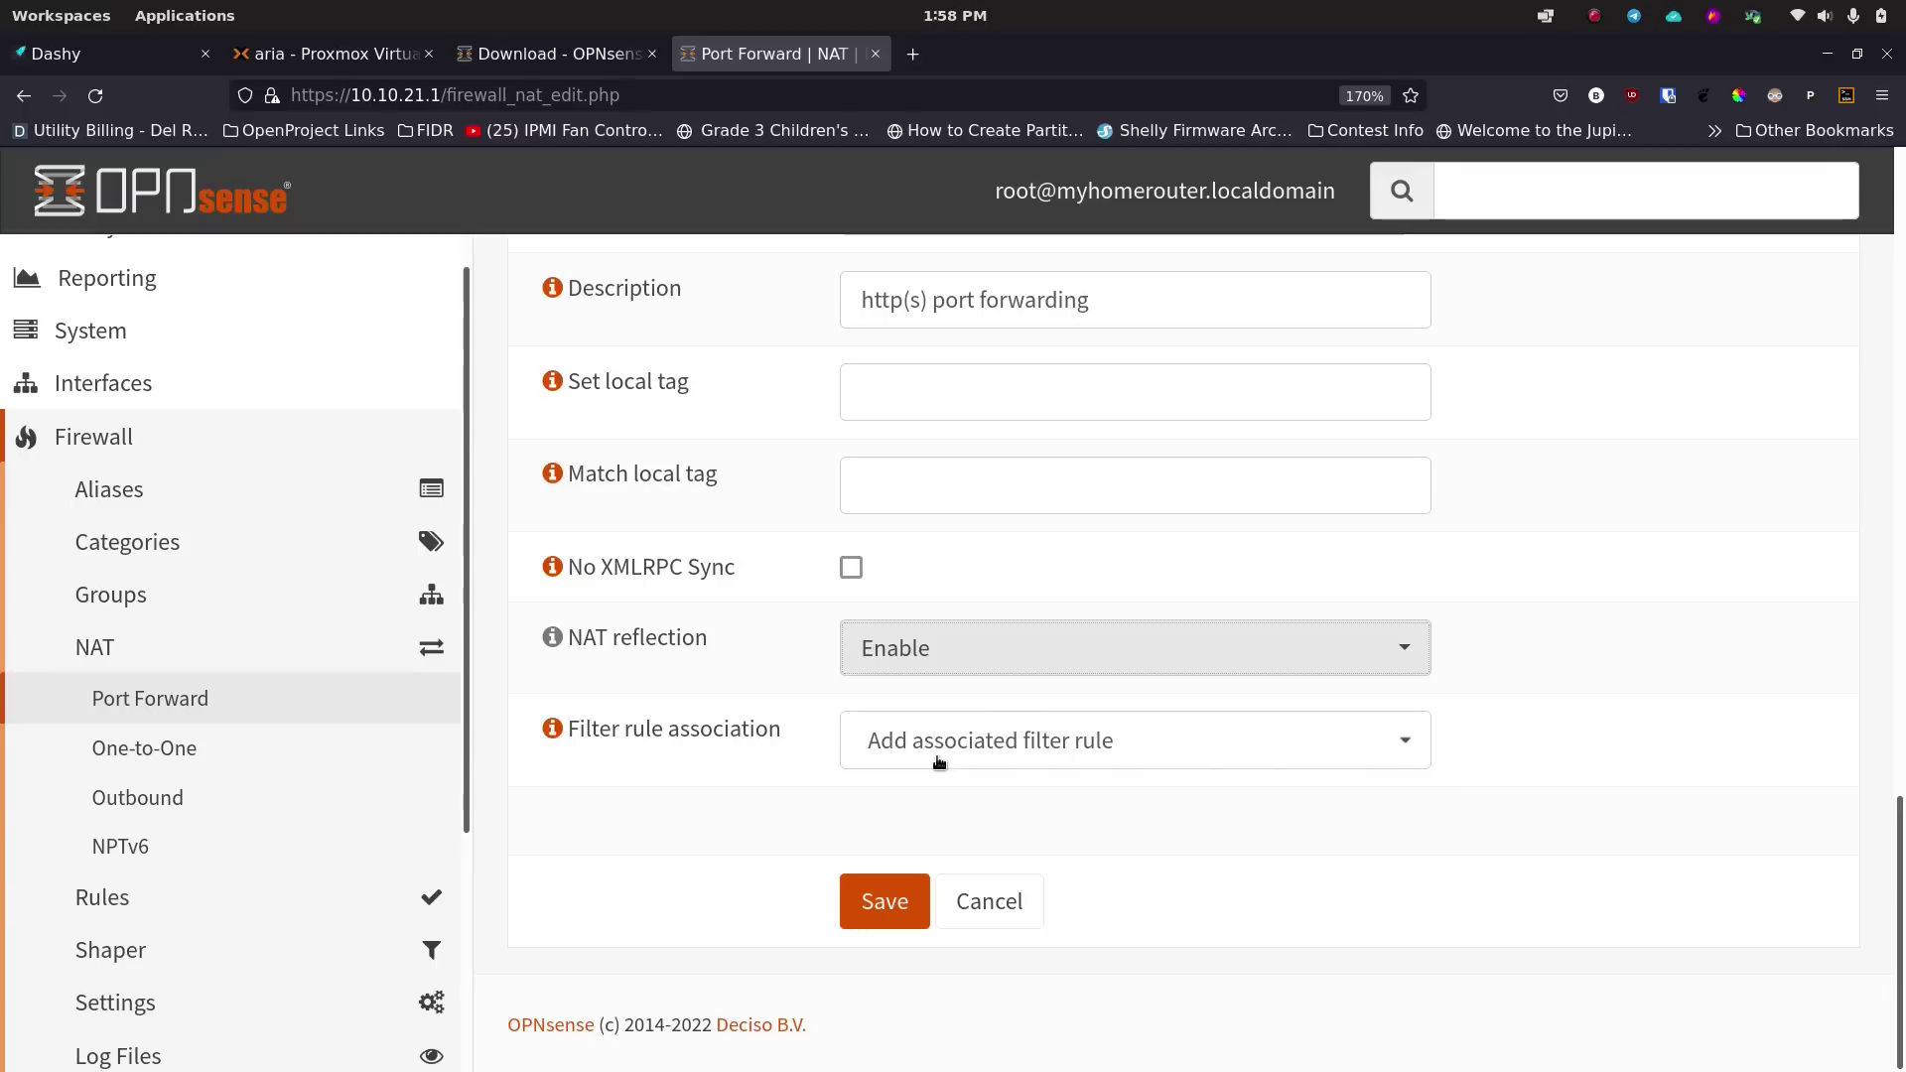
left_click(873, 898)
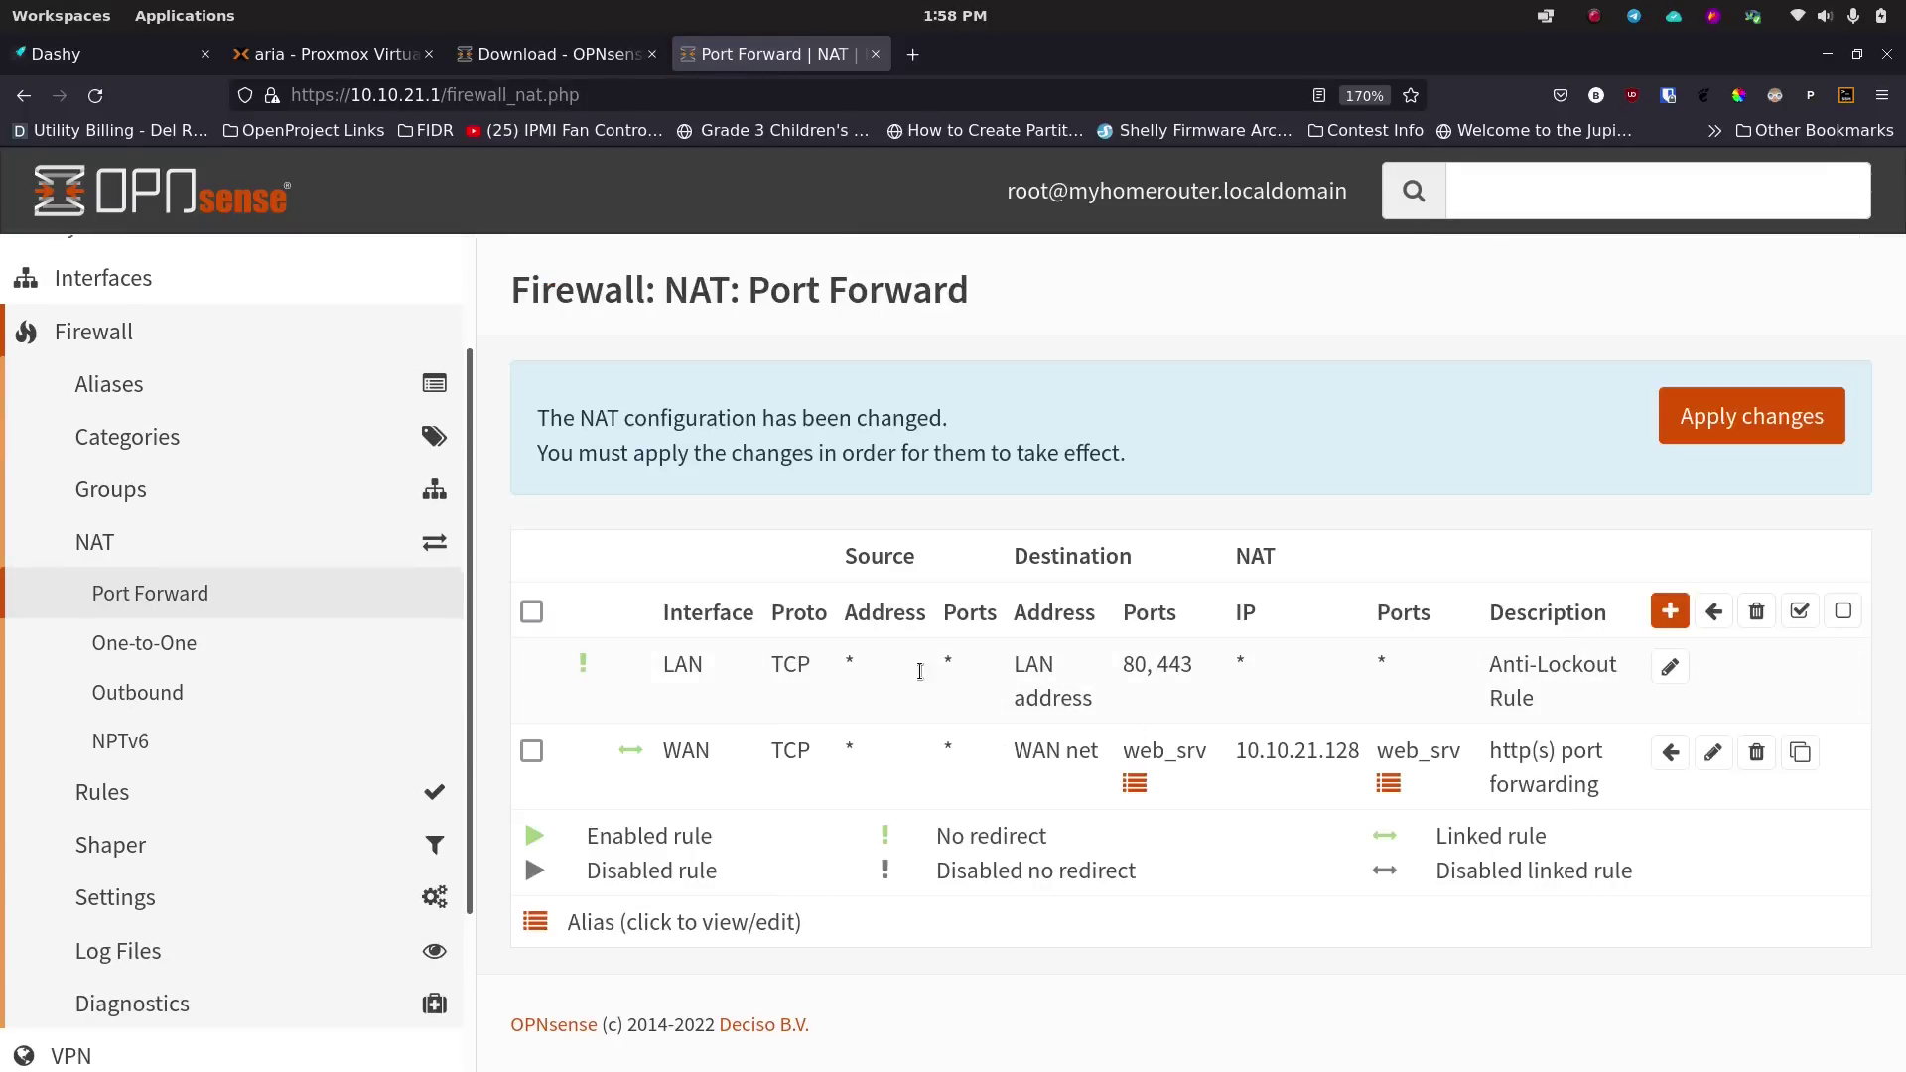
Apply the pending NAT port forward configuration changes.
mouse_move(1145, 757)
mouse_move(1405, 750)
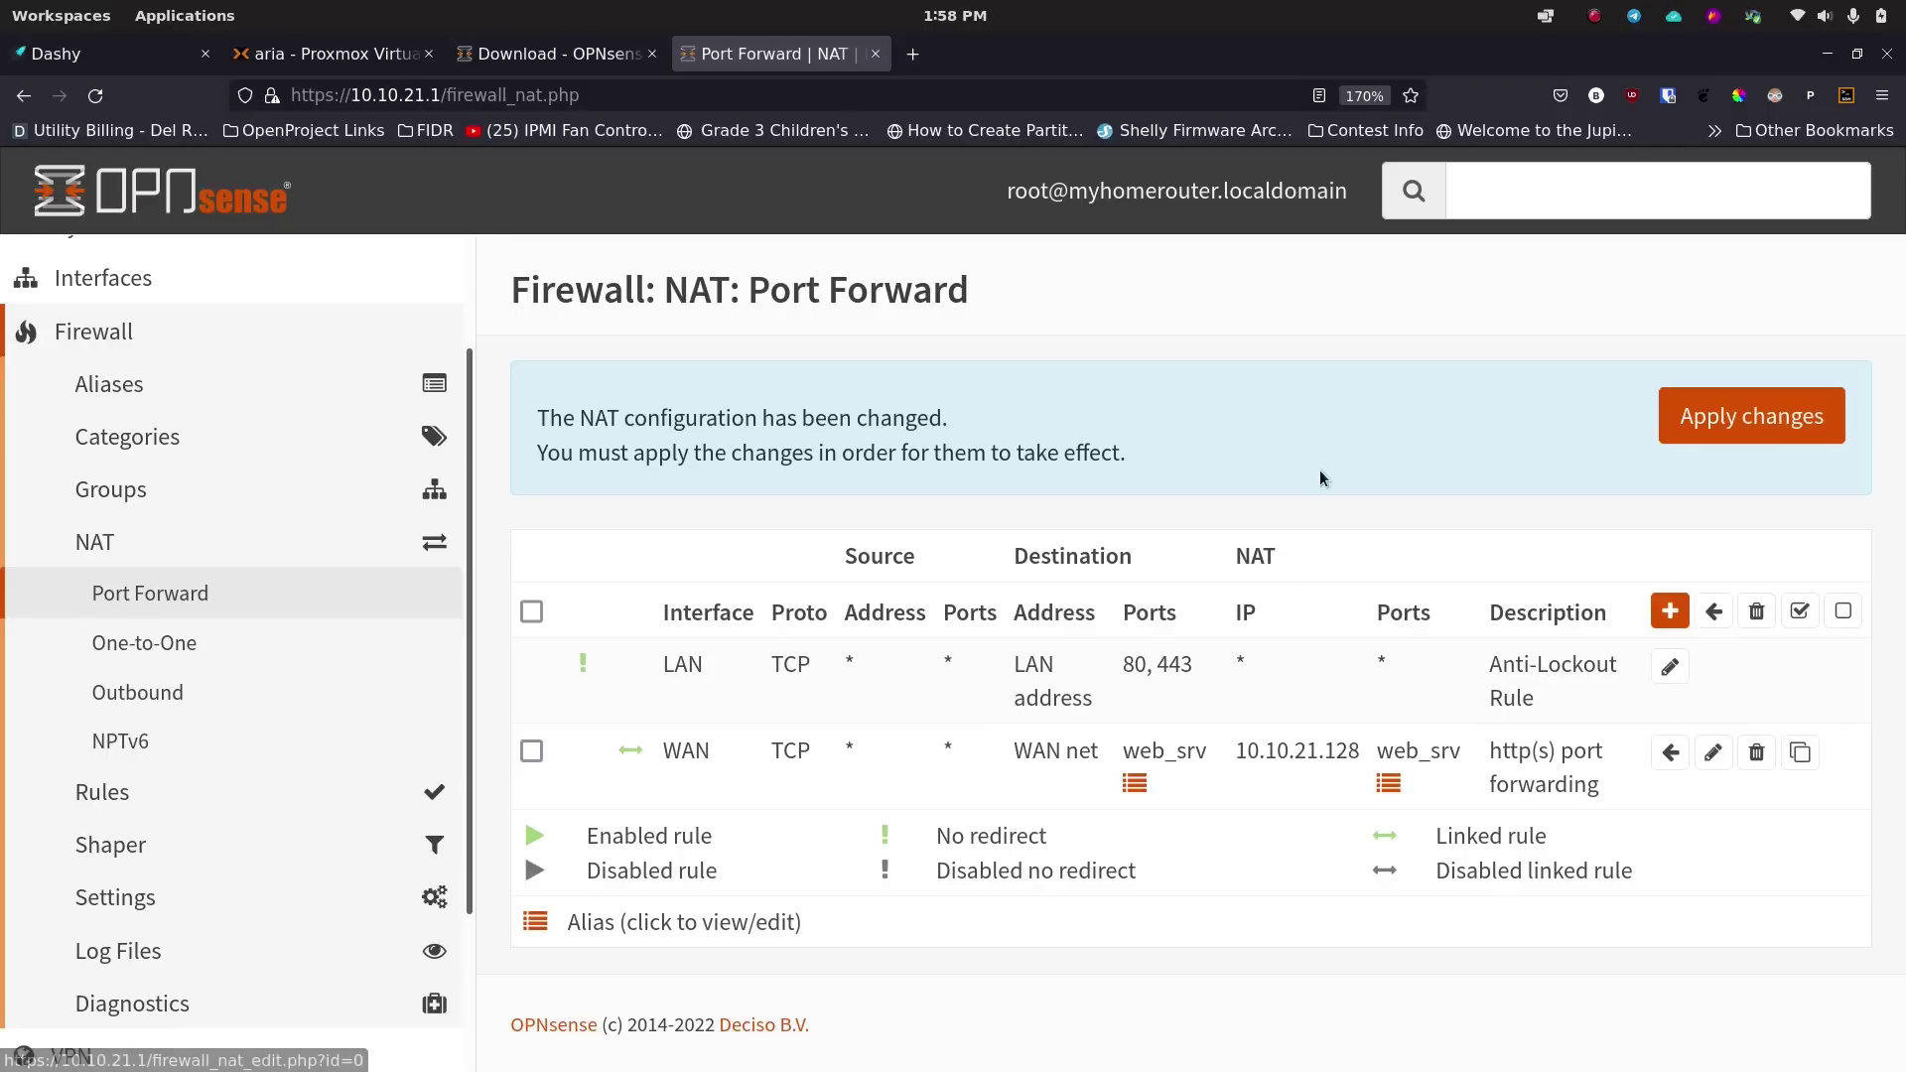
left_click(1702, 431)
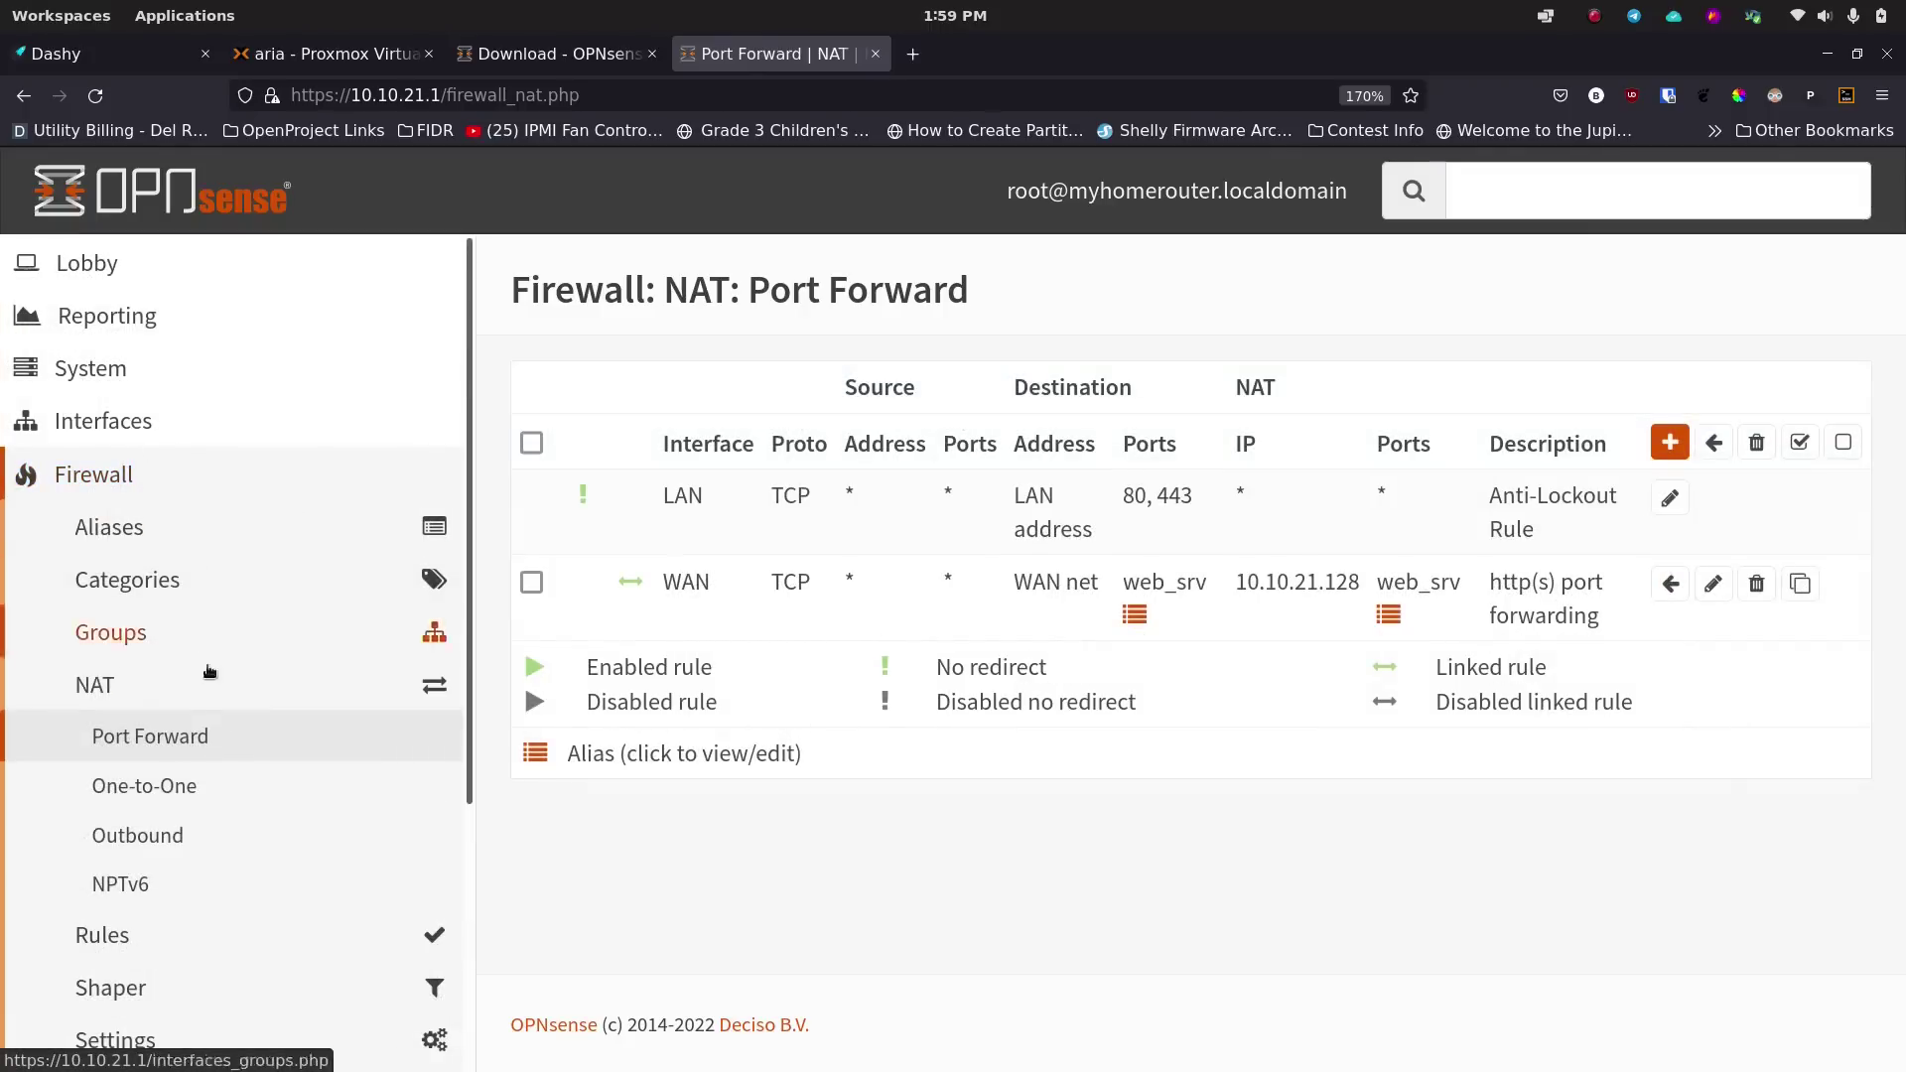
In the advanced firewall settings, enable Reflection for port forwards, Reflection for 1:1 and Automatic outbound NAT for Reflection.
scroll(238, 724, "down", 4)
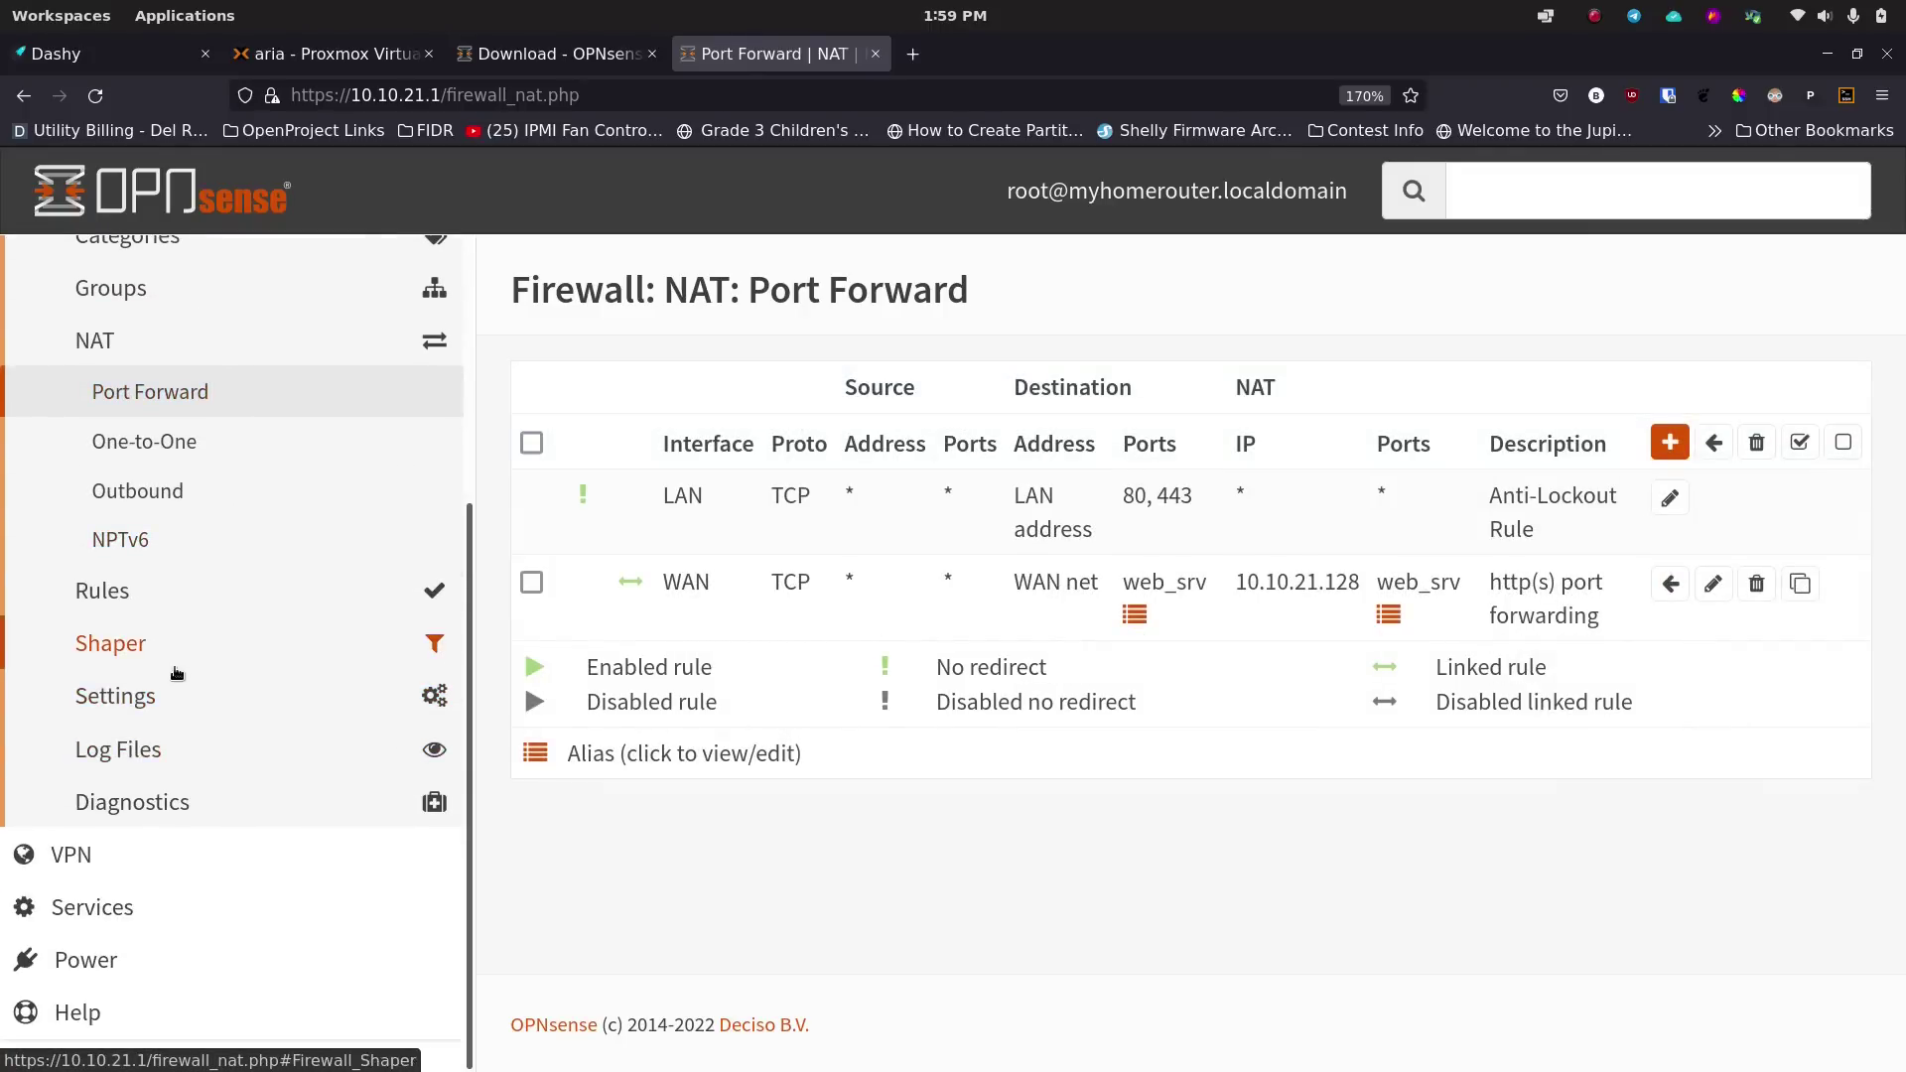
left_click(171, 687)
left_click(165, 601)
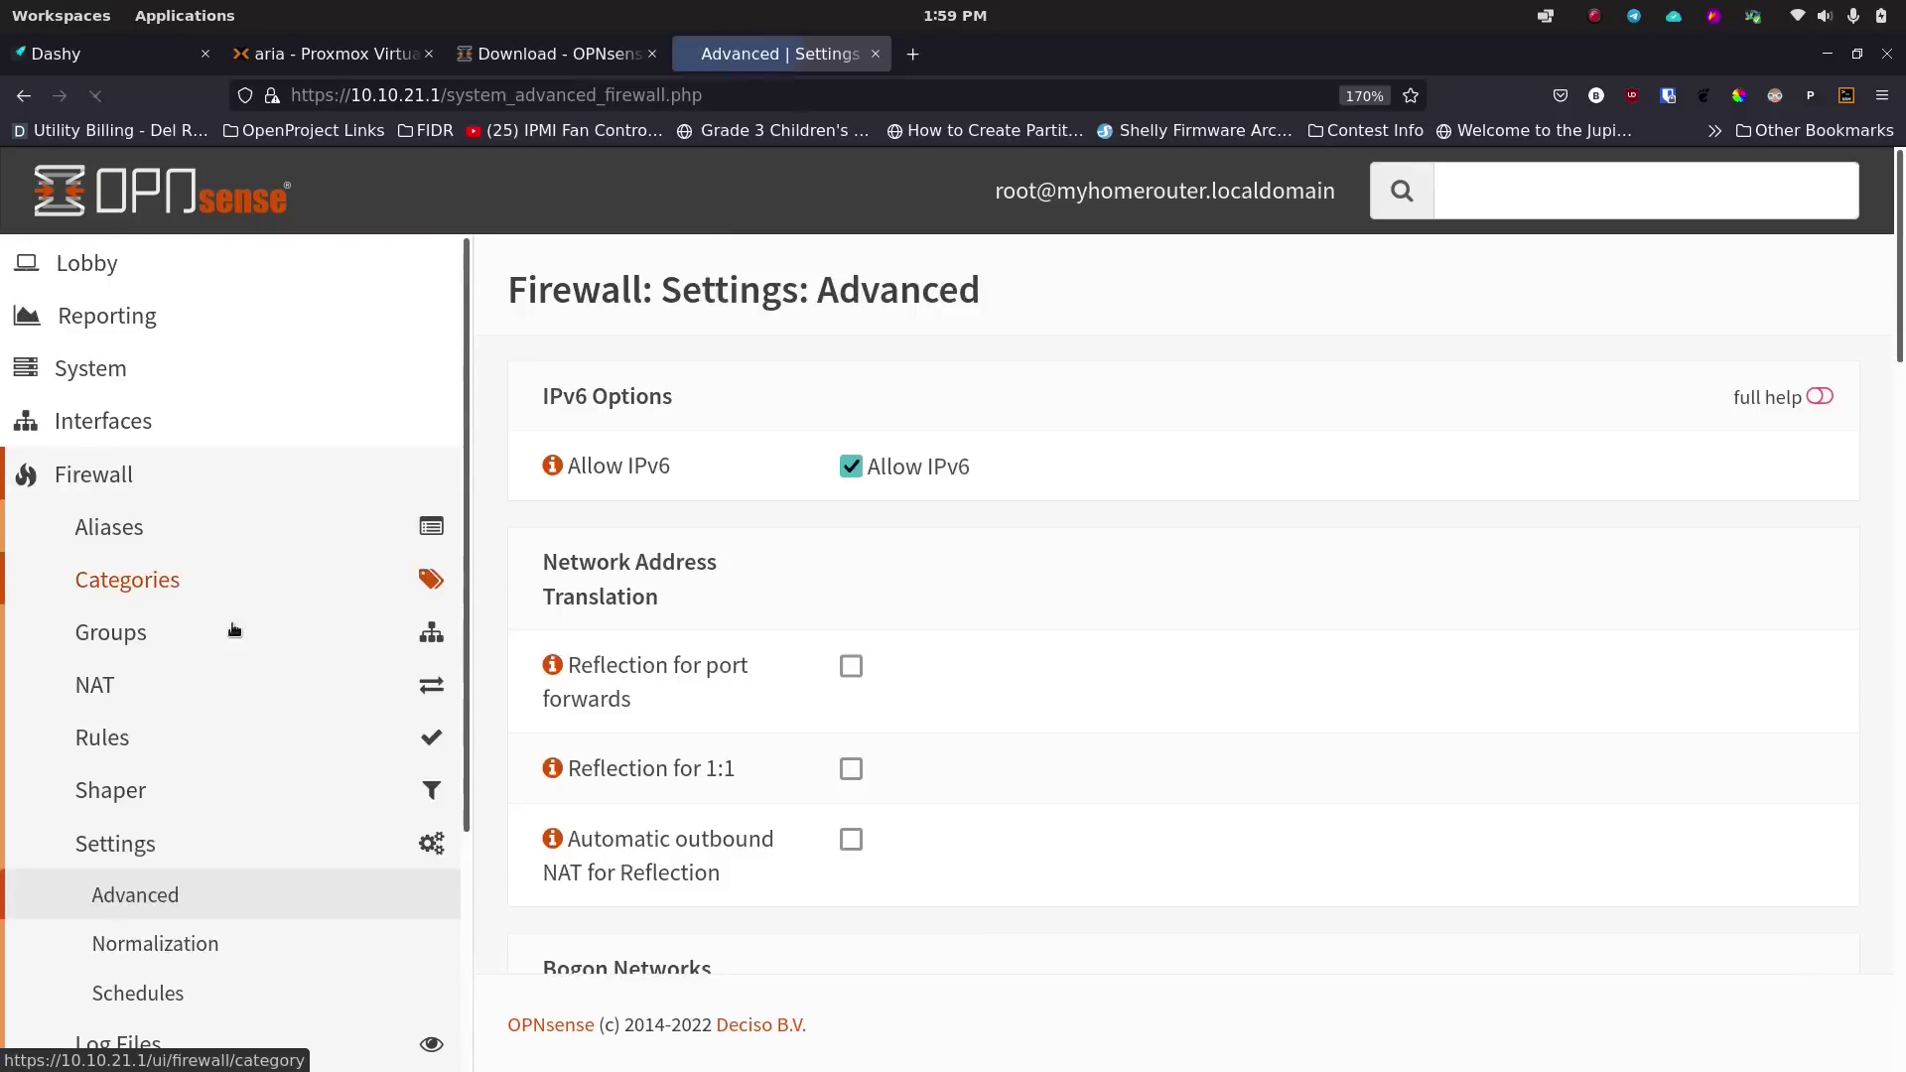
scroll(659, 532, "down", 3)
scroll(793, 663, "up", 2)
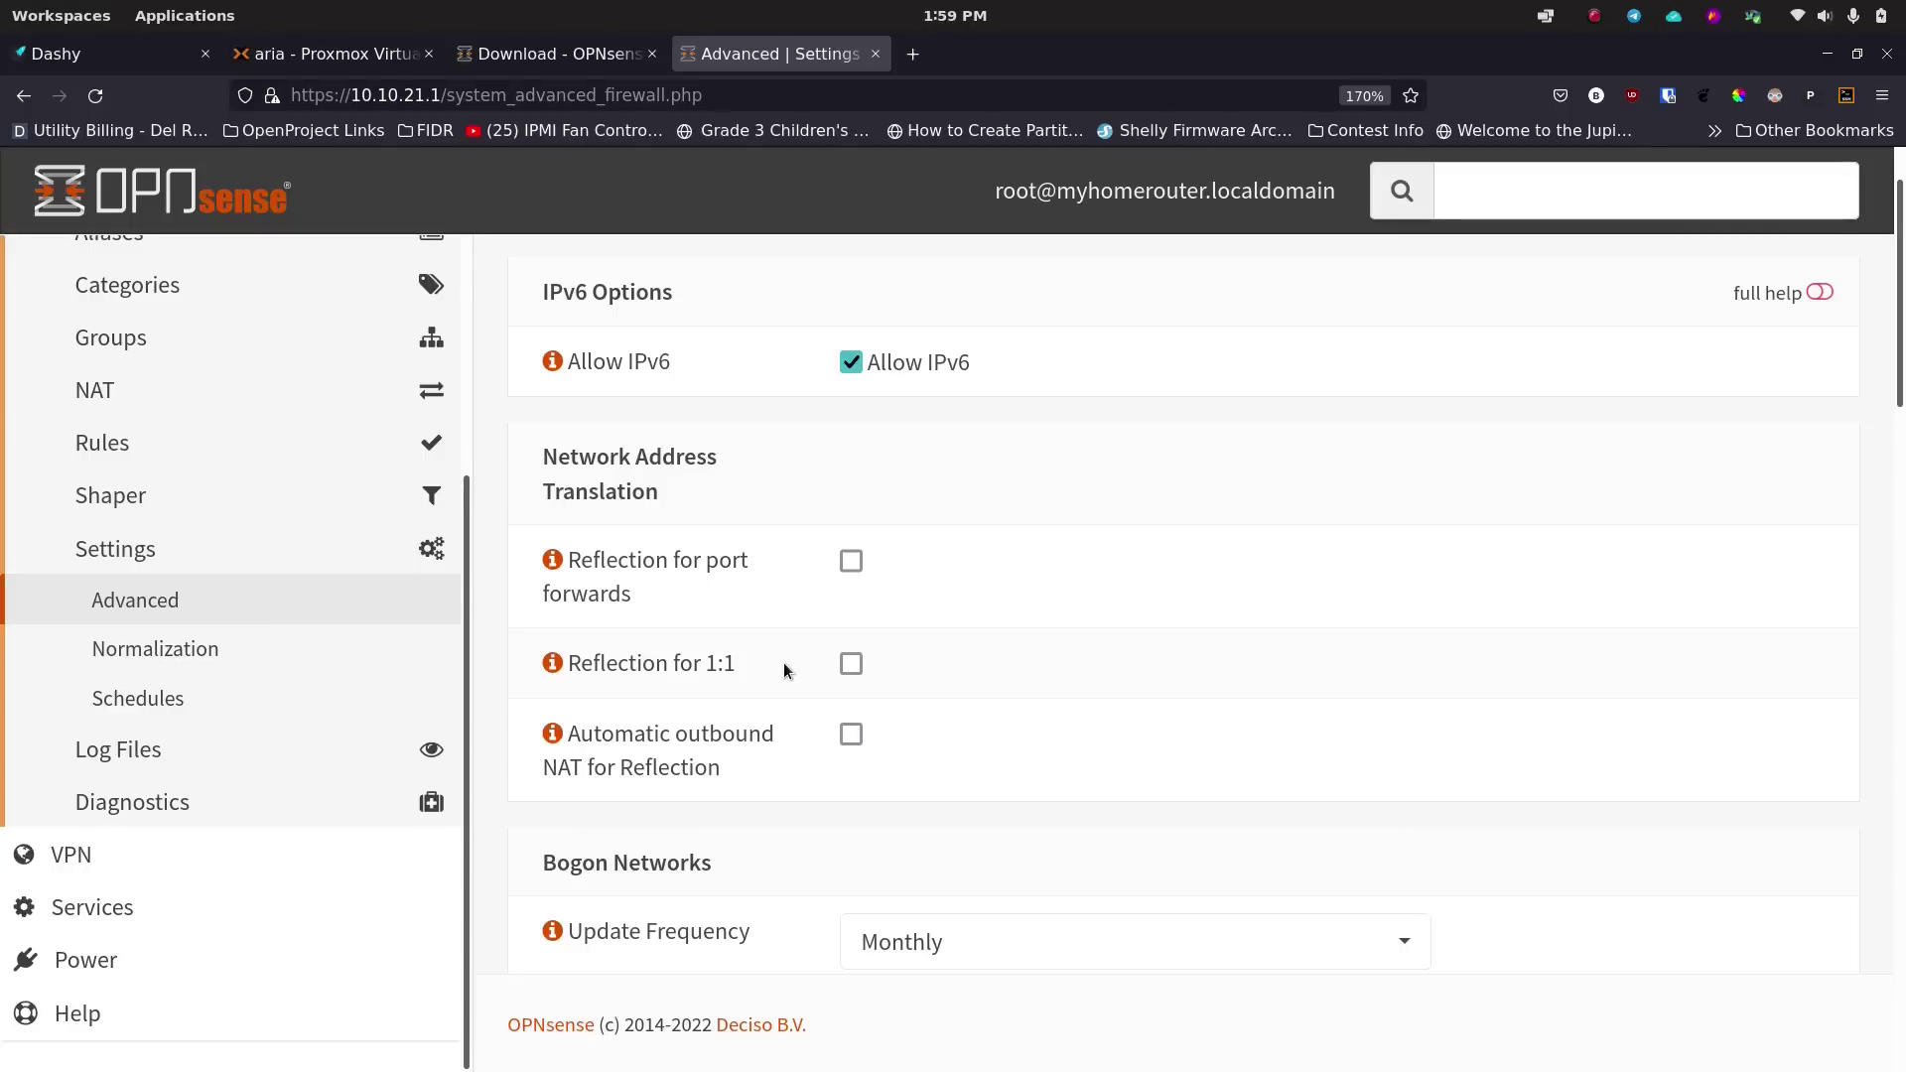
left_click(854, 562)
left_click(854, 665)
left_click(851, 733)
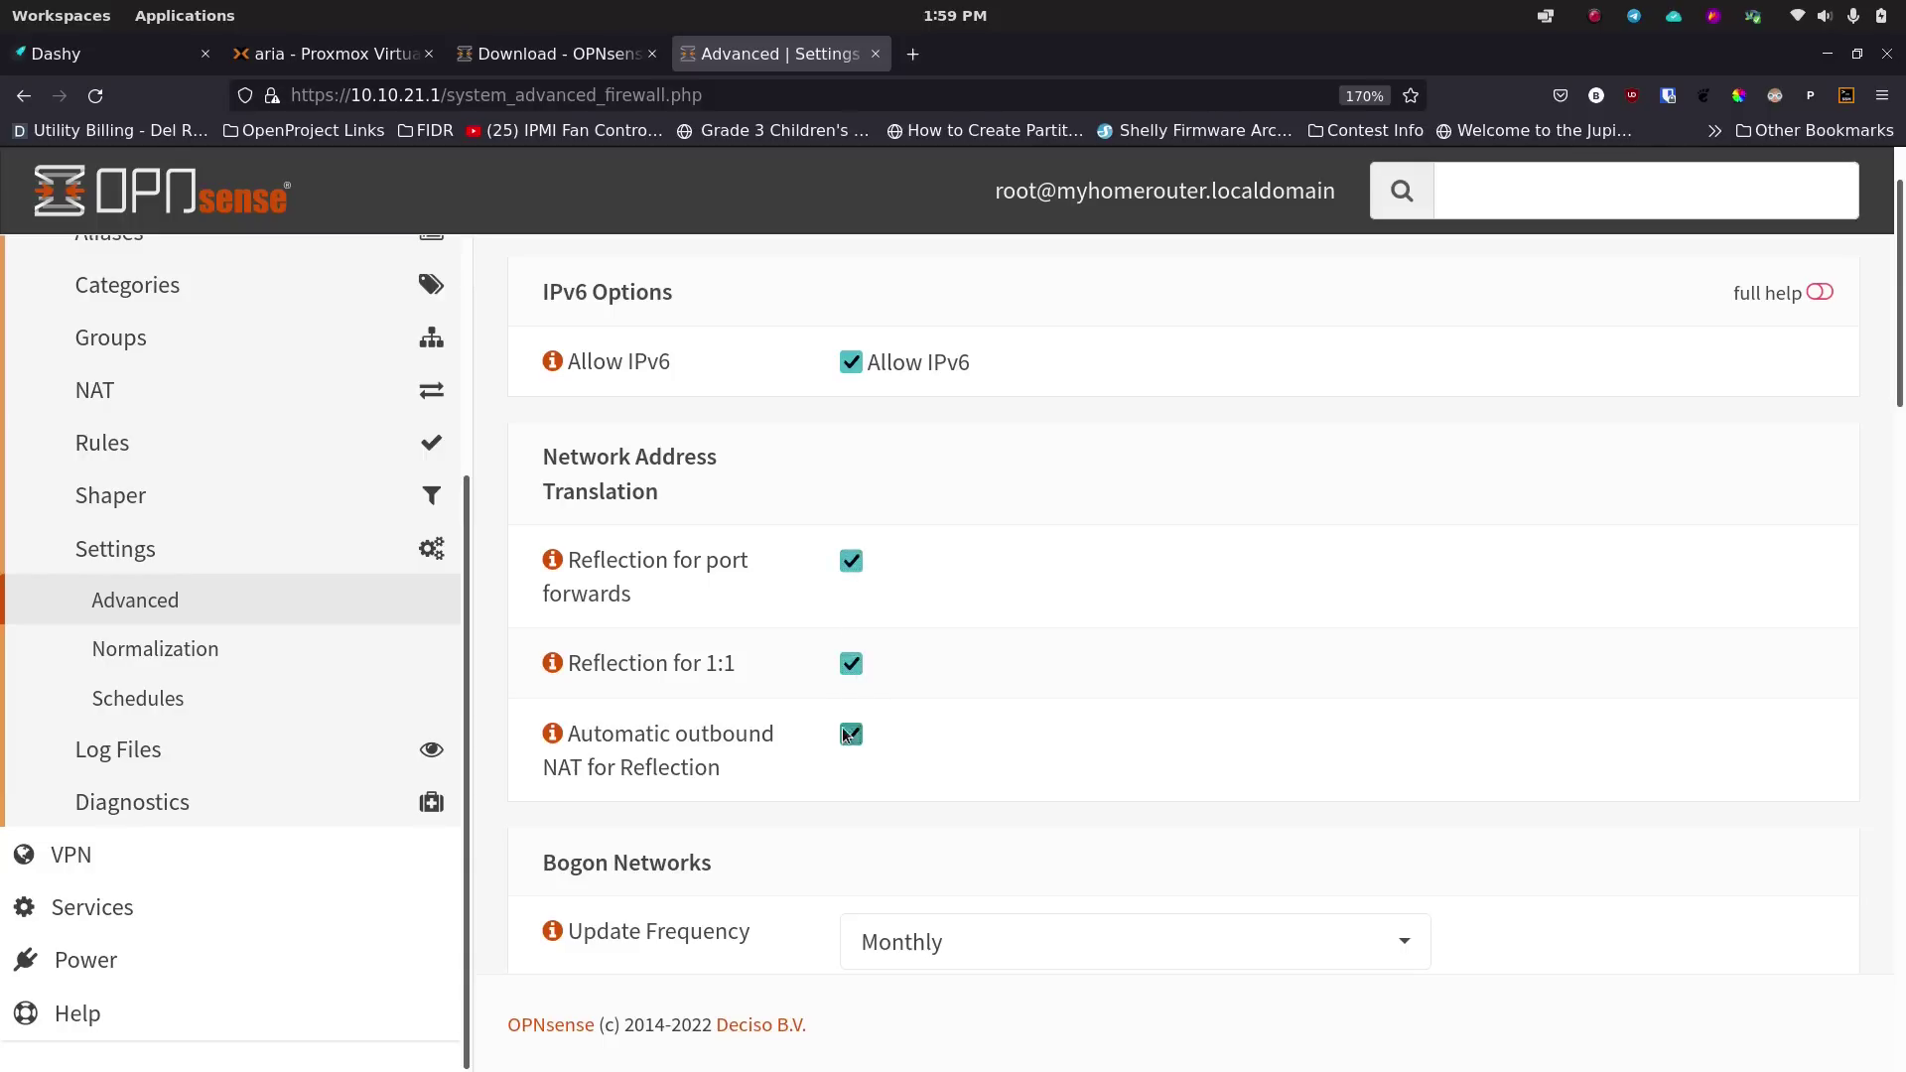
Read the help on Reflection for port forwards and save the advanced firewall settings.
left_click(553, 562)
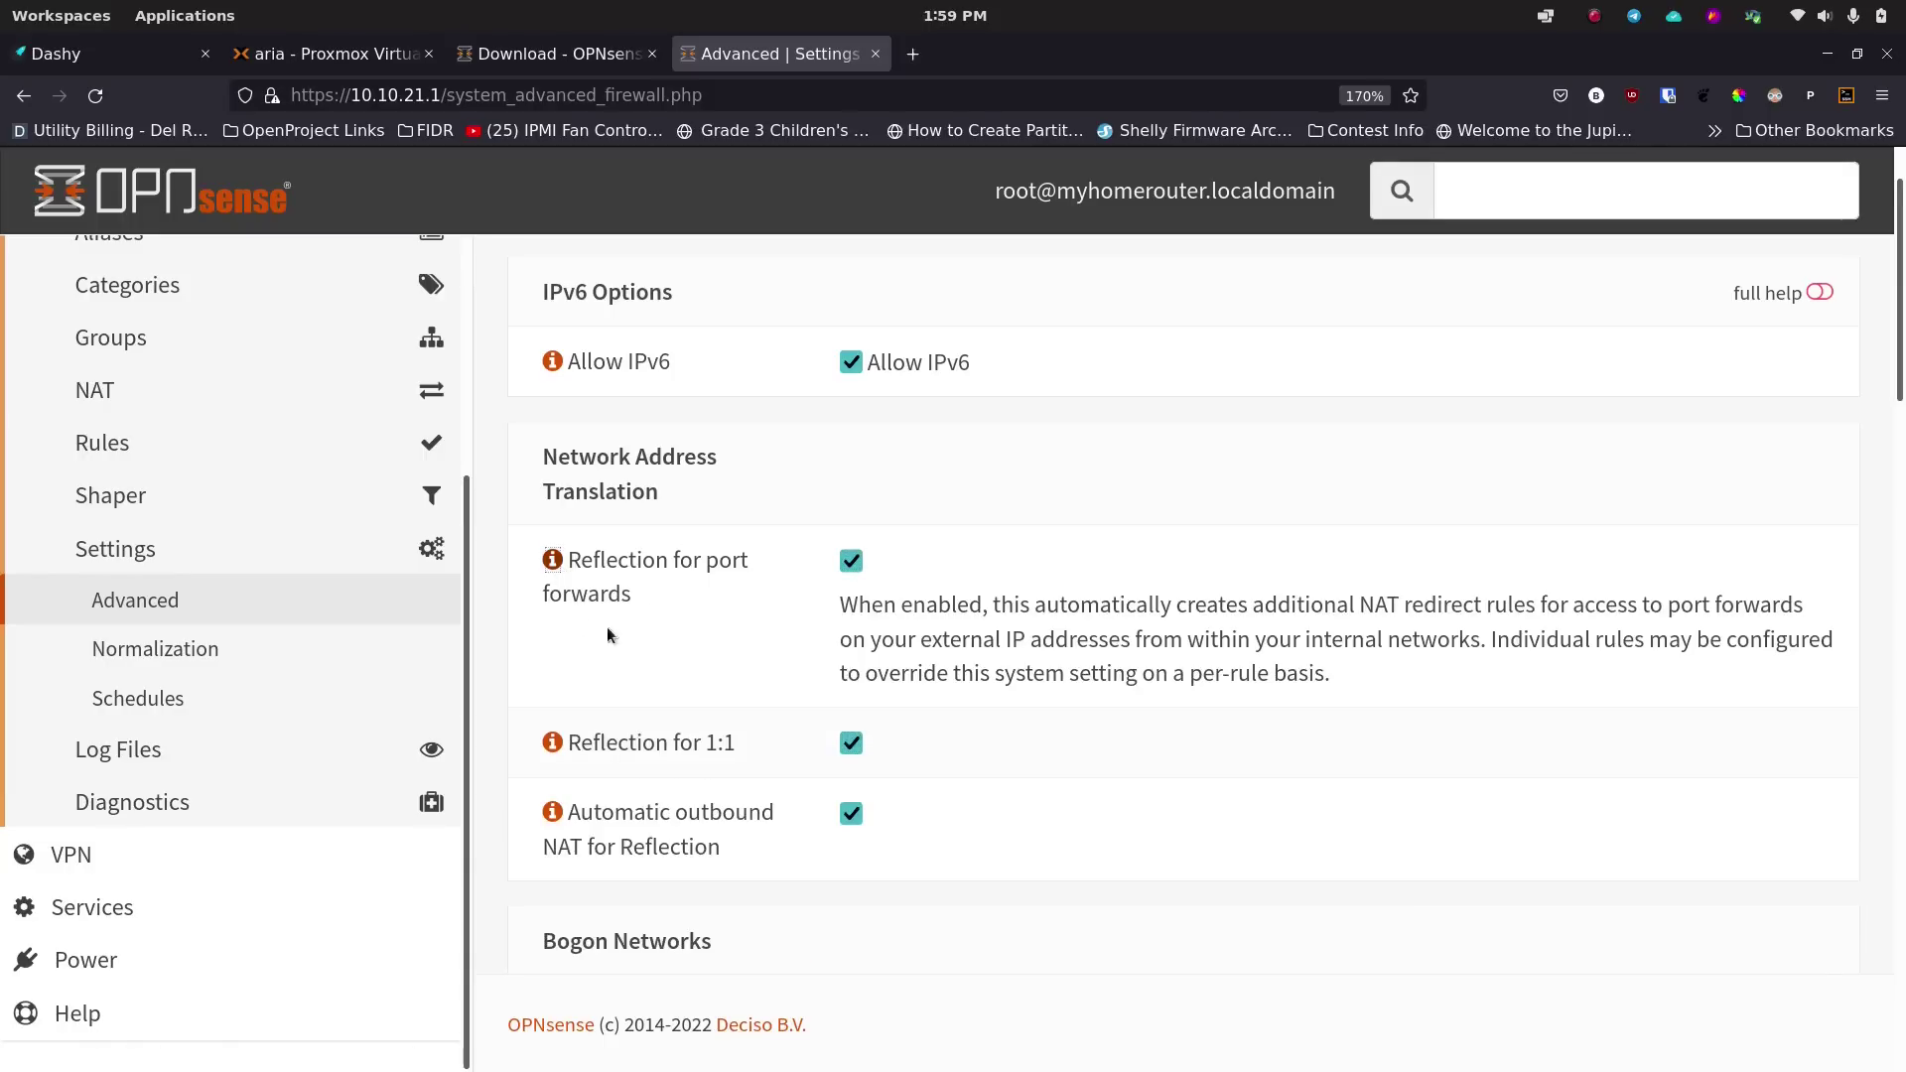
left_click(562, 574)
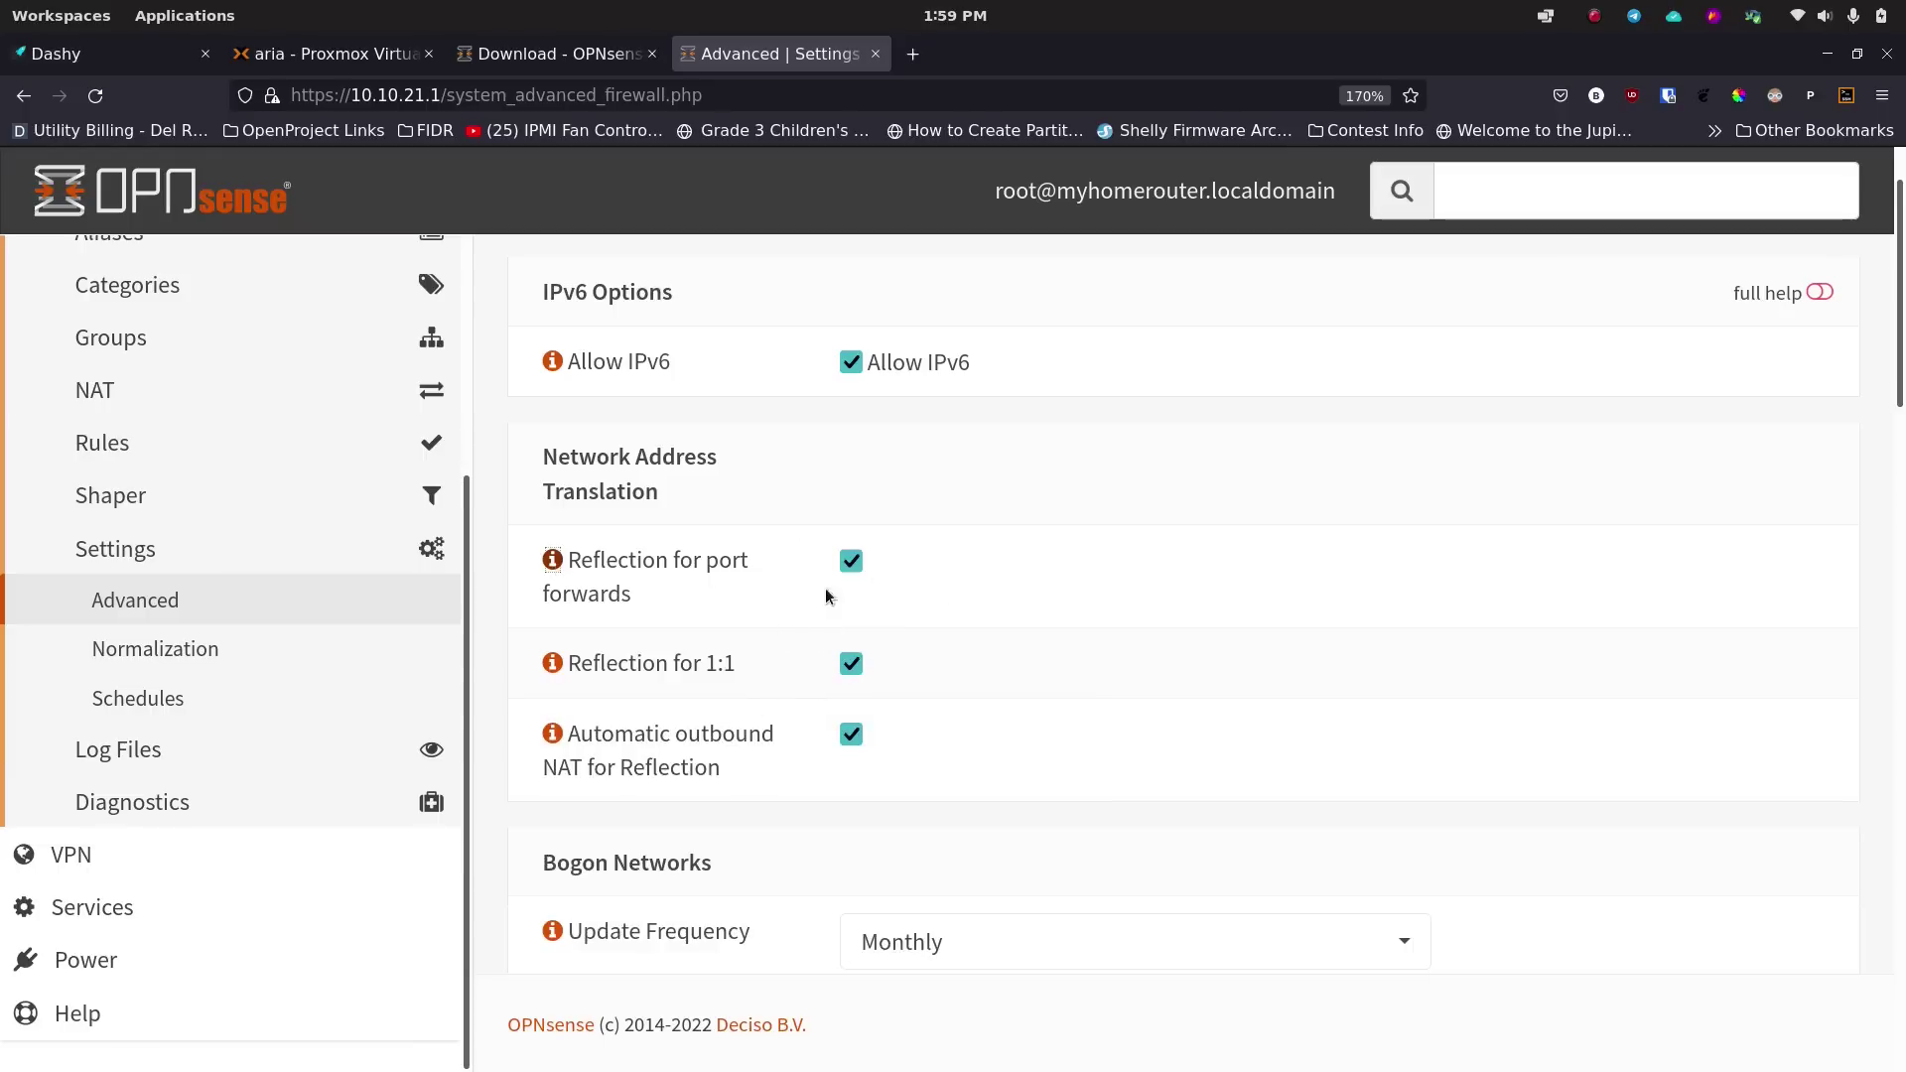
scroll(794, 717, "down", 5)
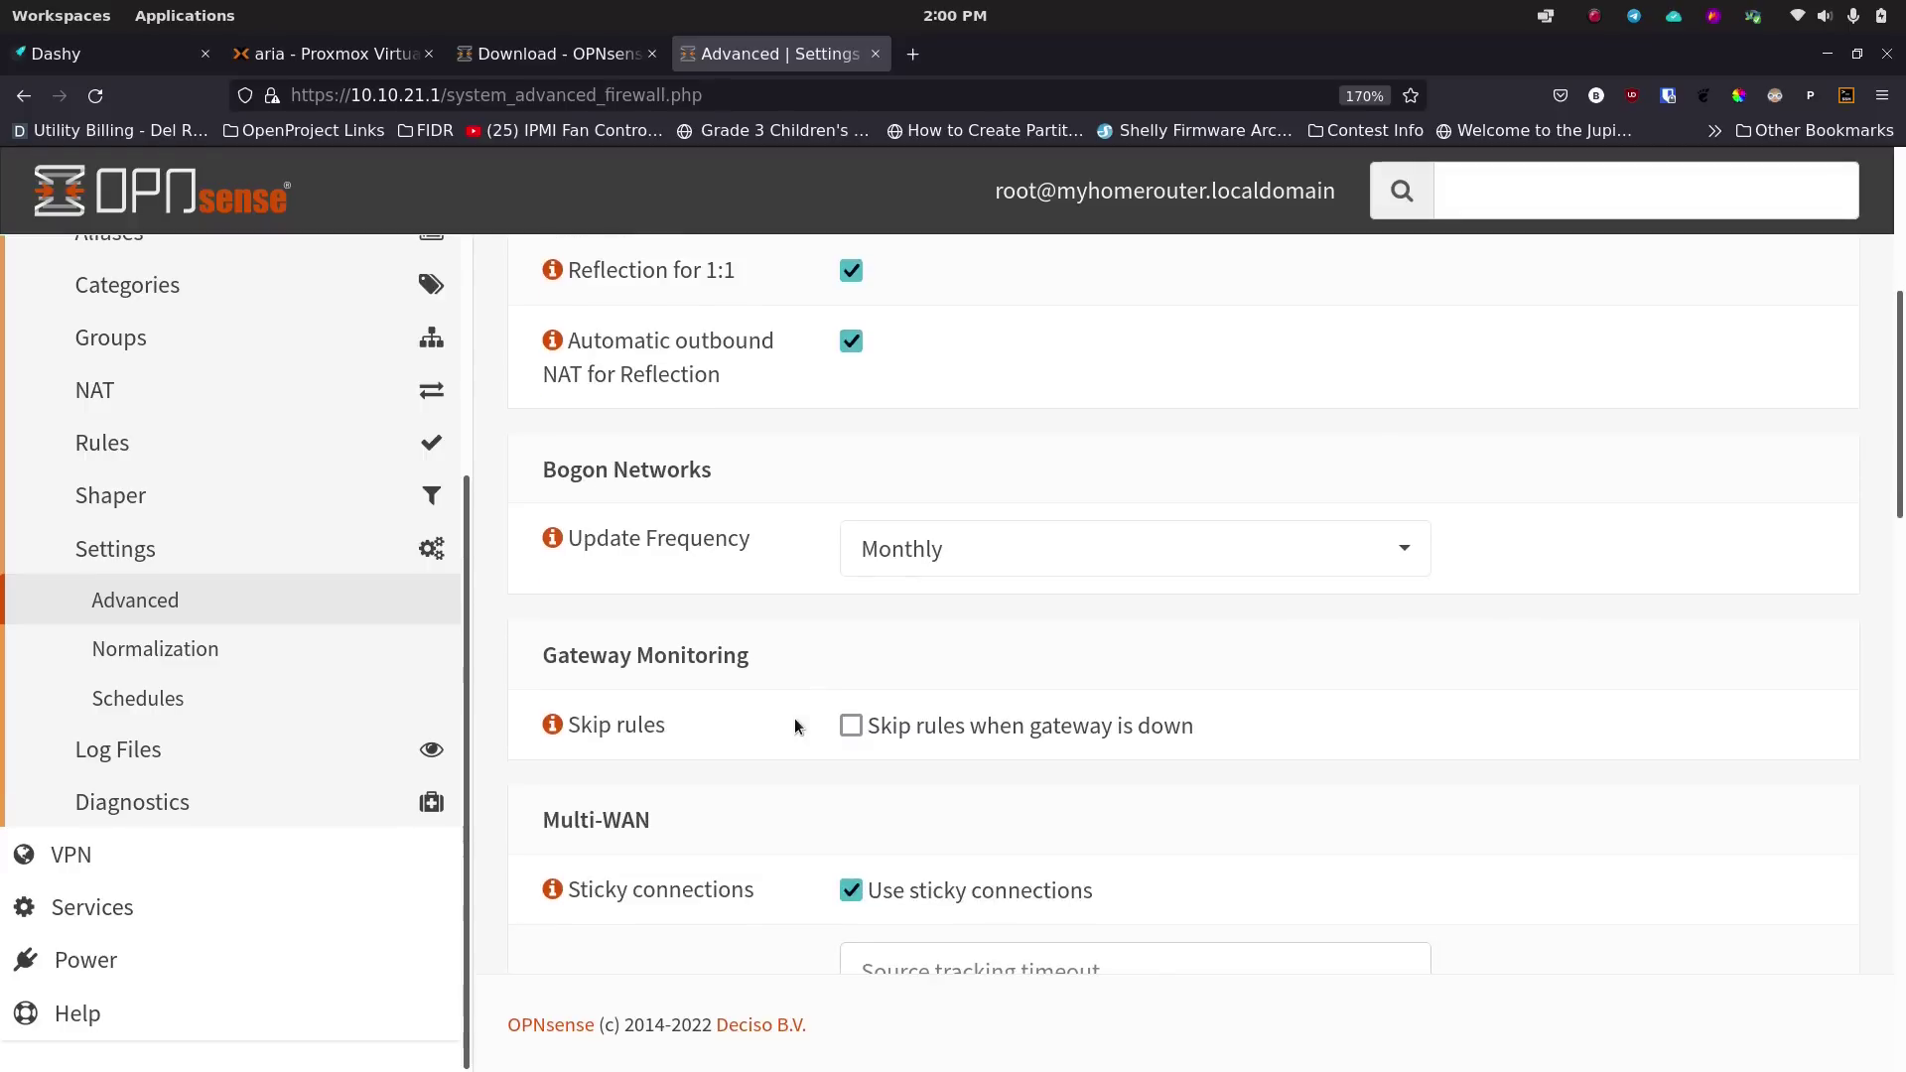
scroll(794, 717, "down", 10)
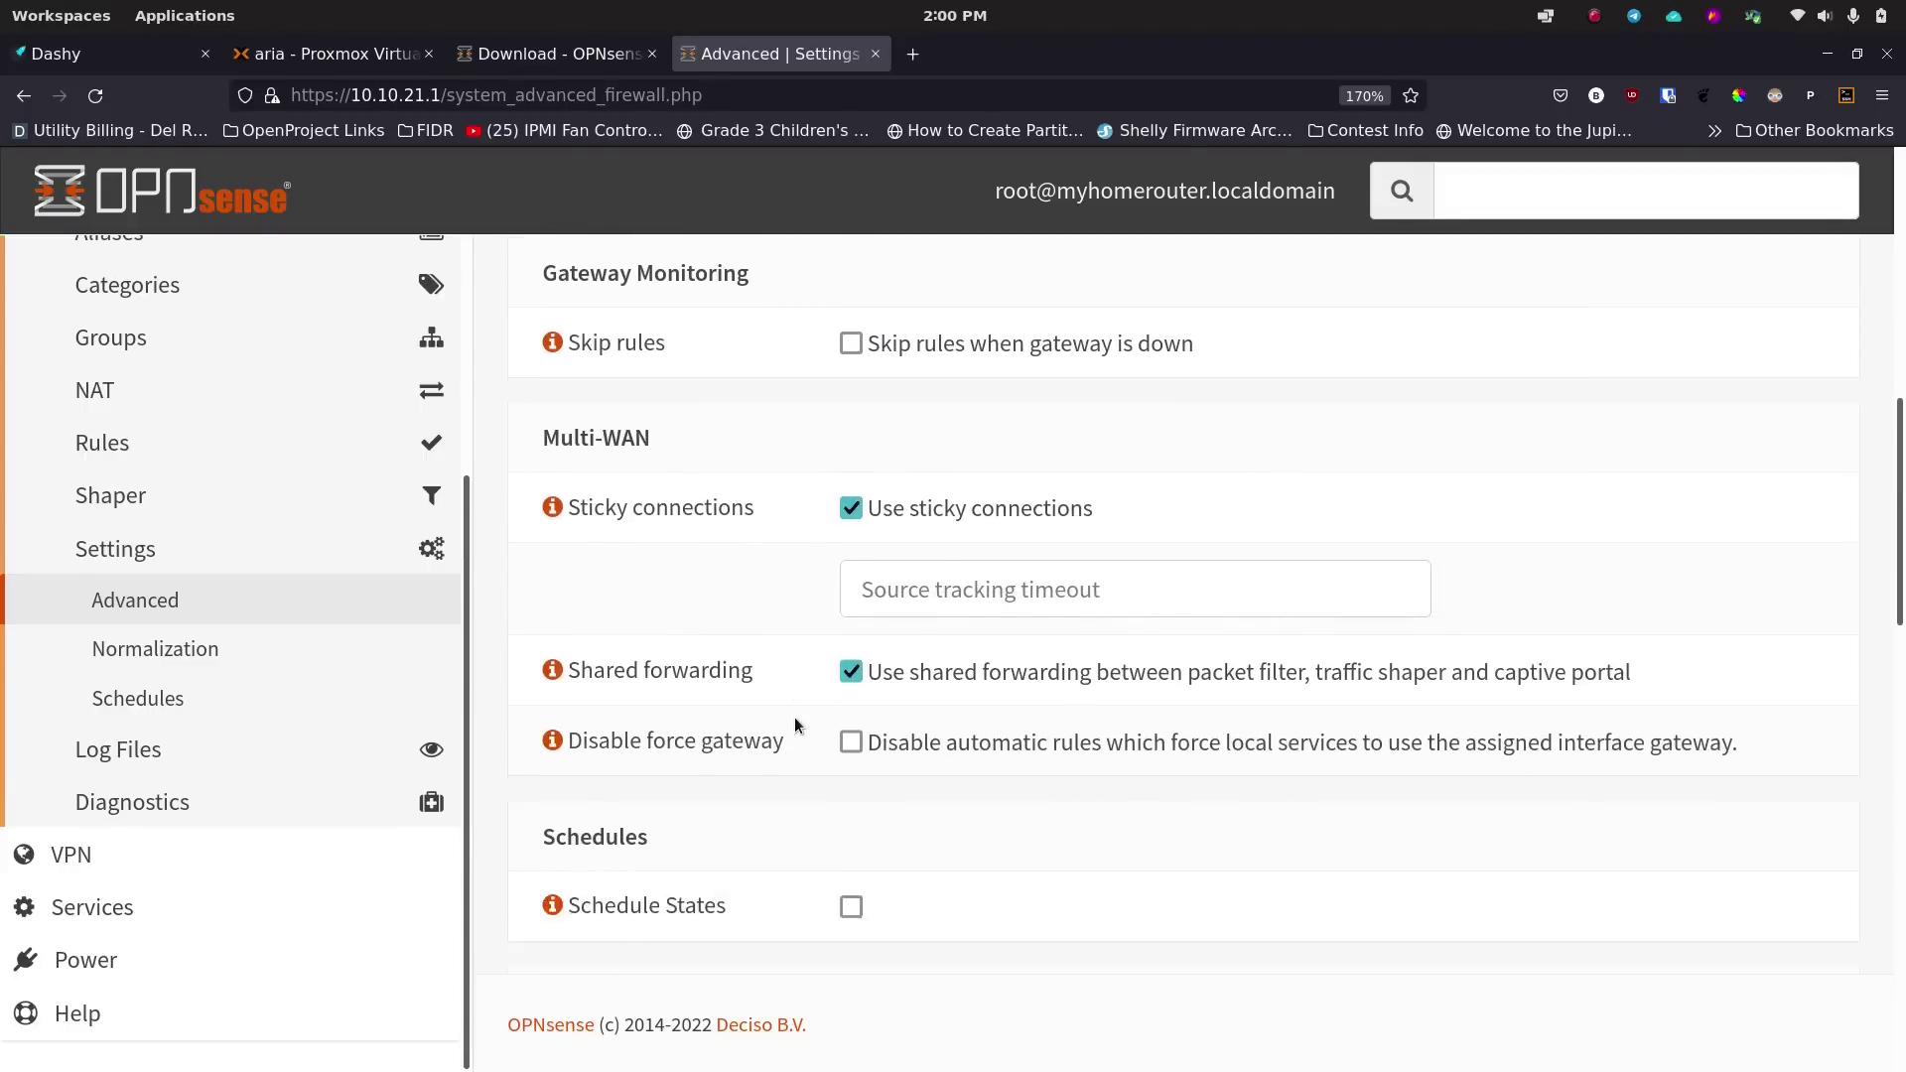
scroll(794, 720, "down", 3)
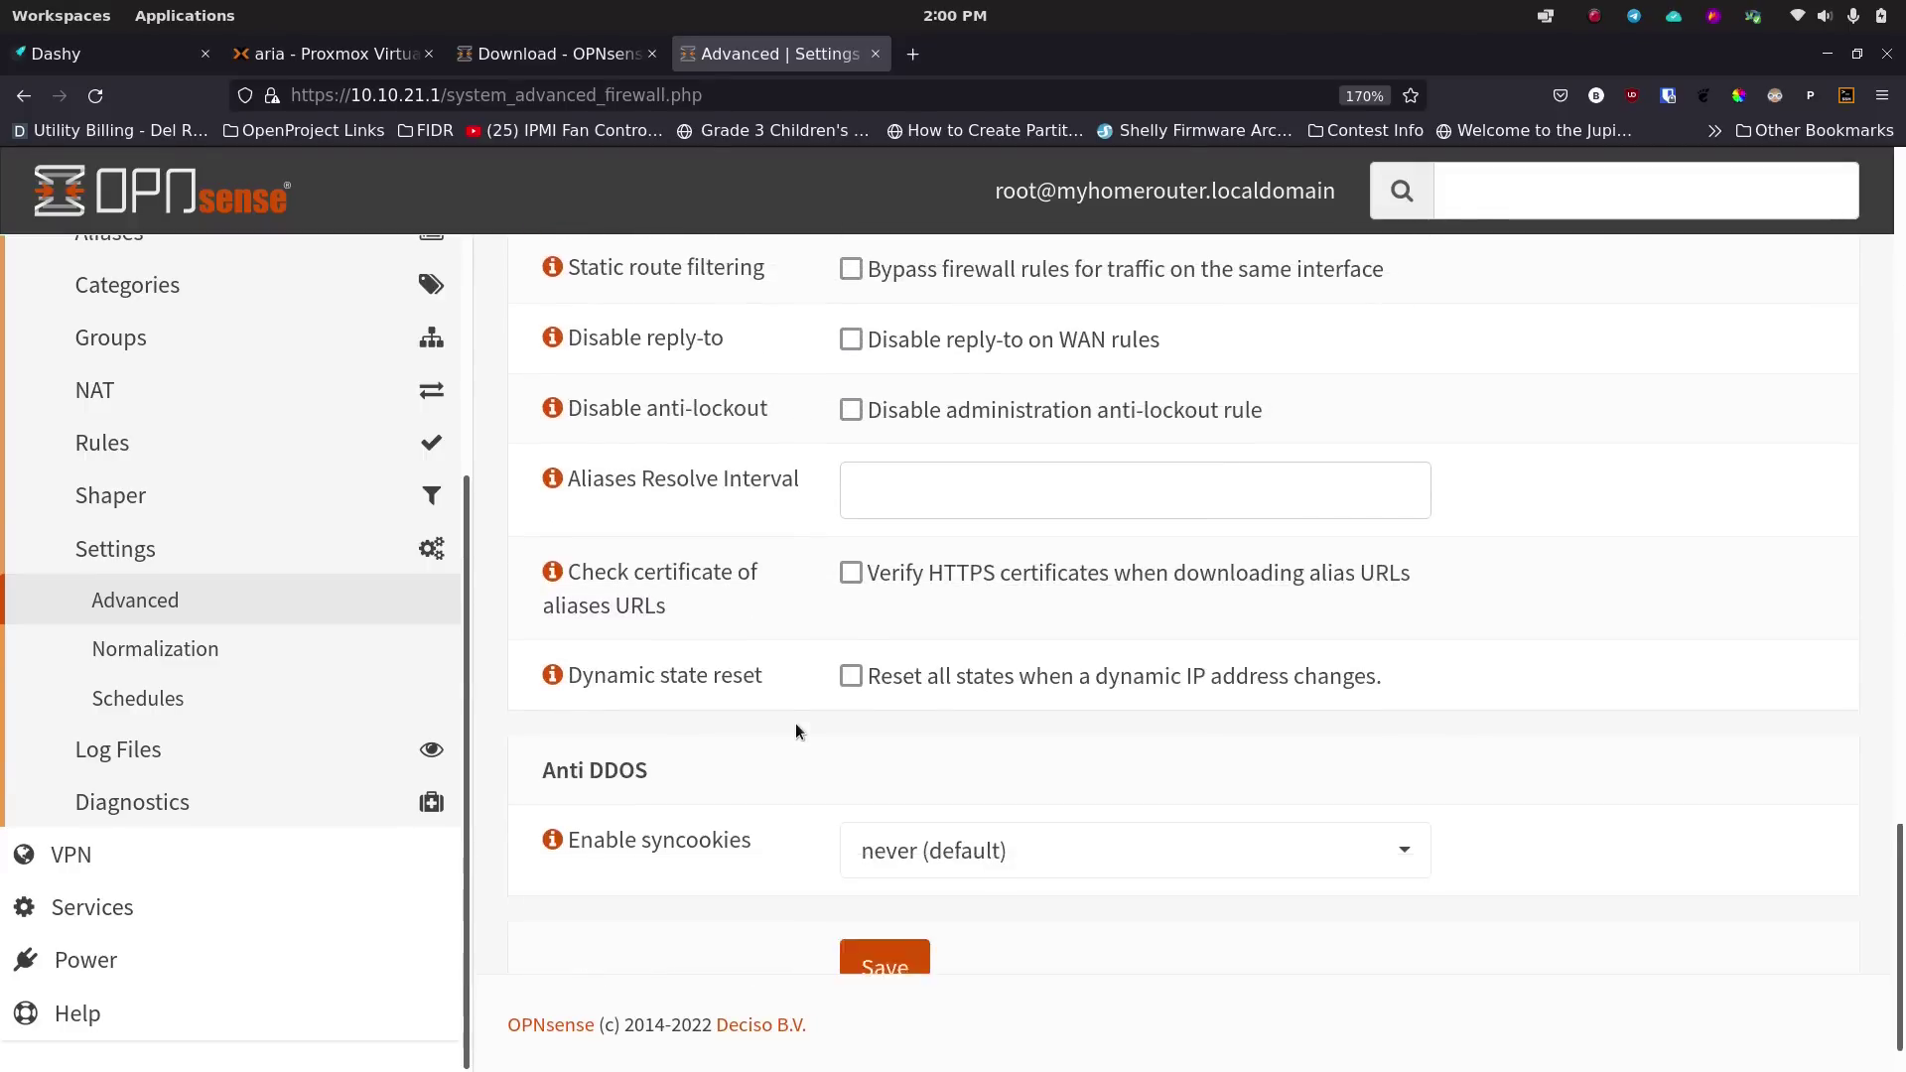
left_click(926, 898)
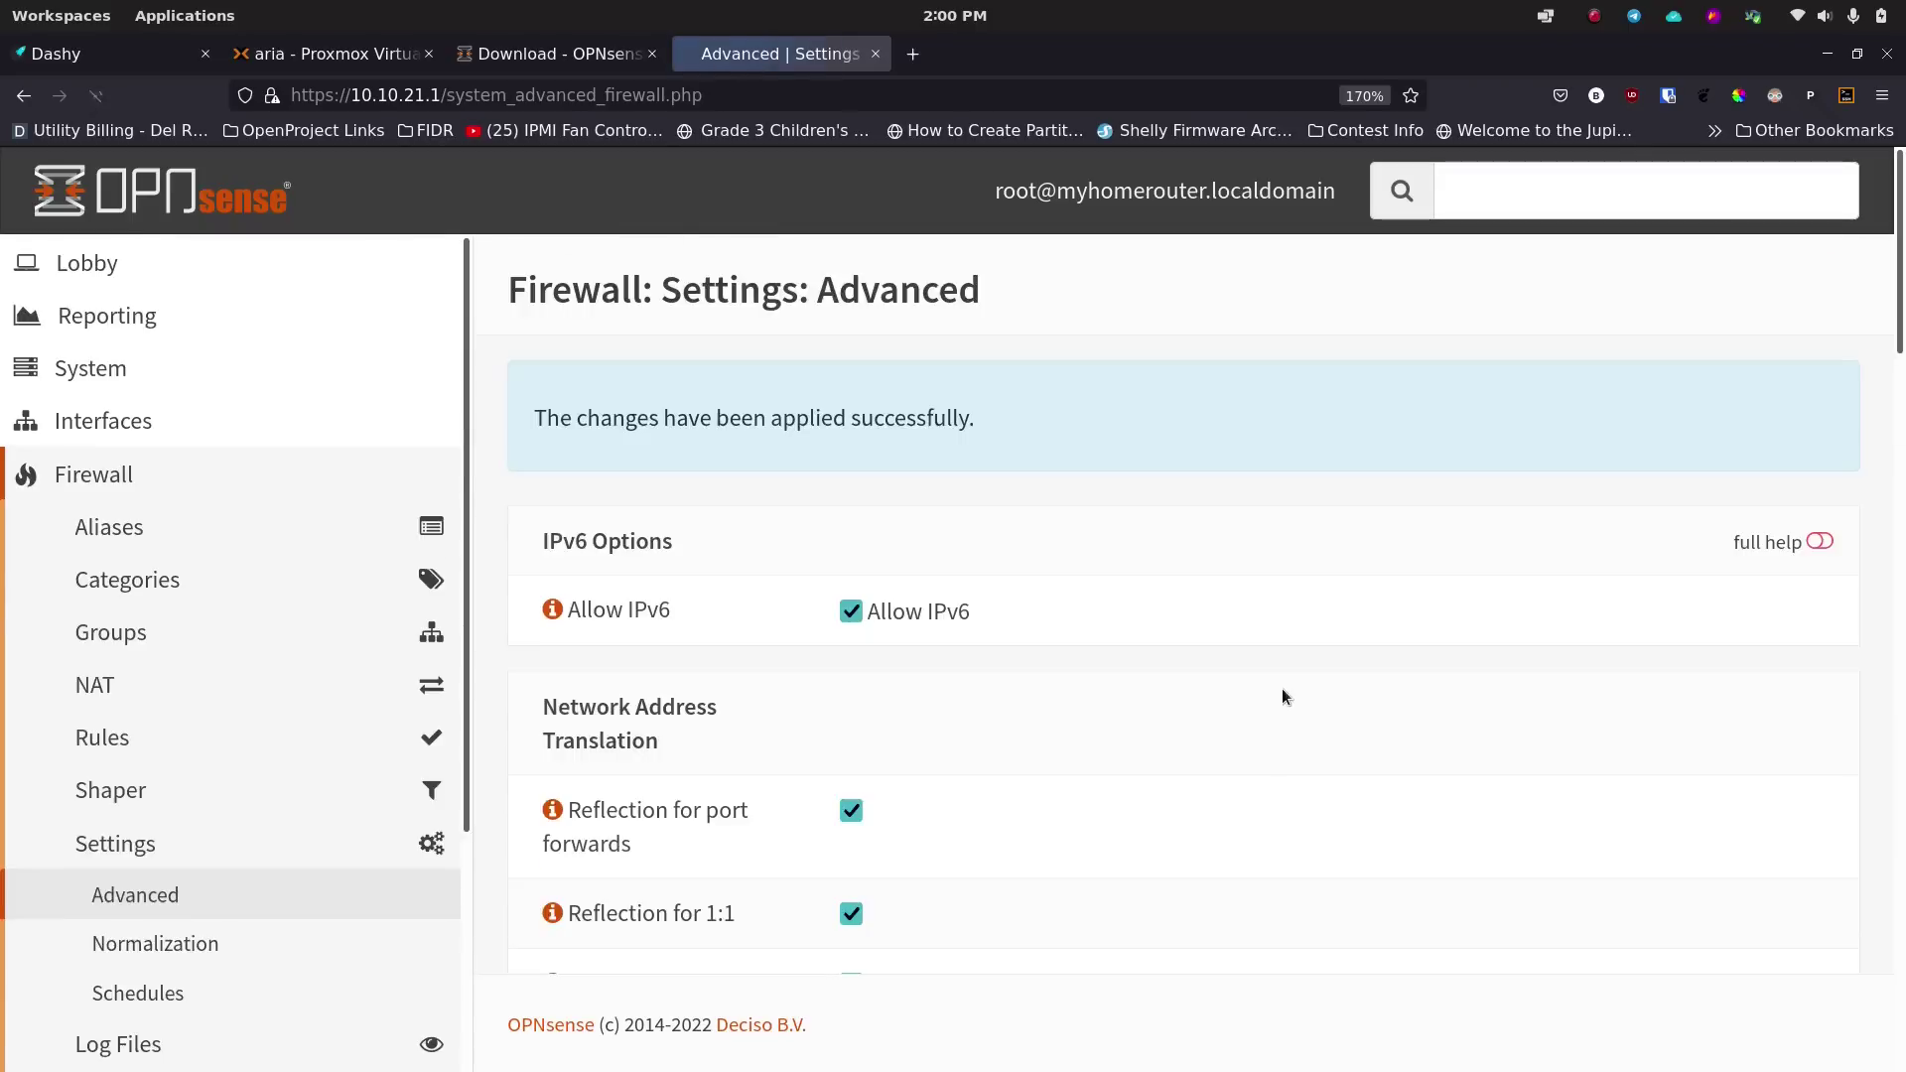
scroll(1674, 289, "up", 3)
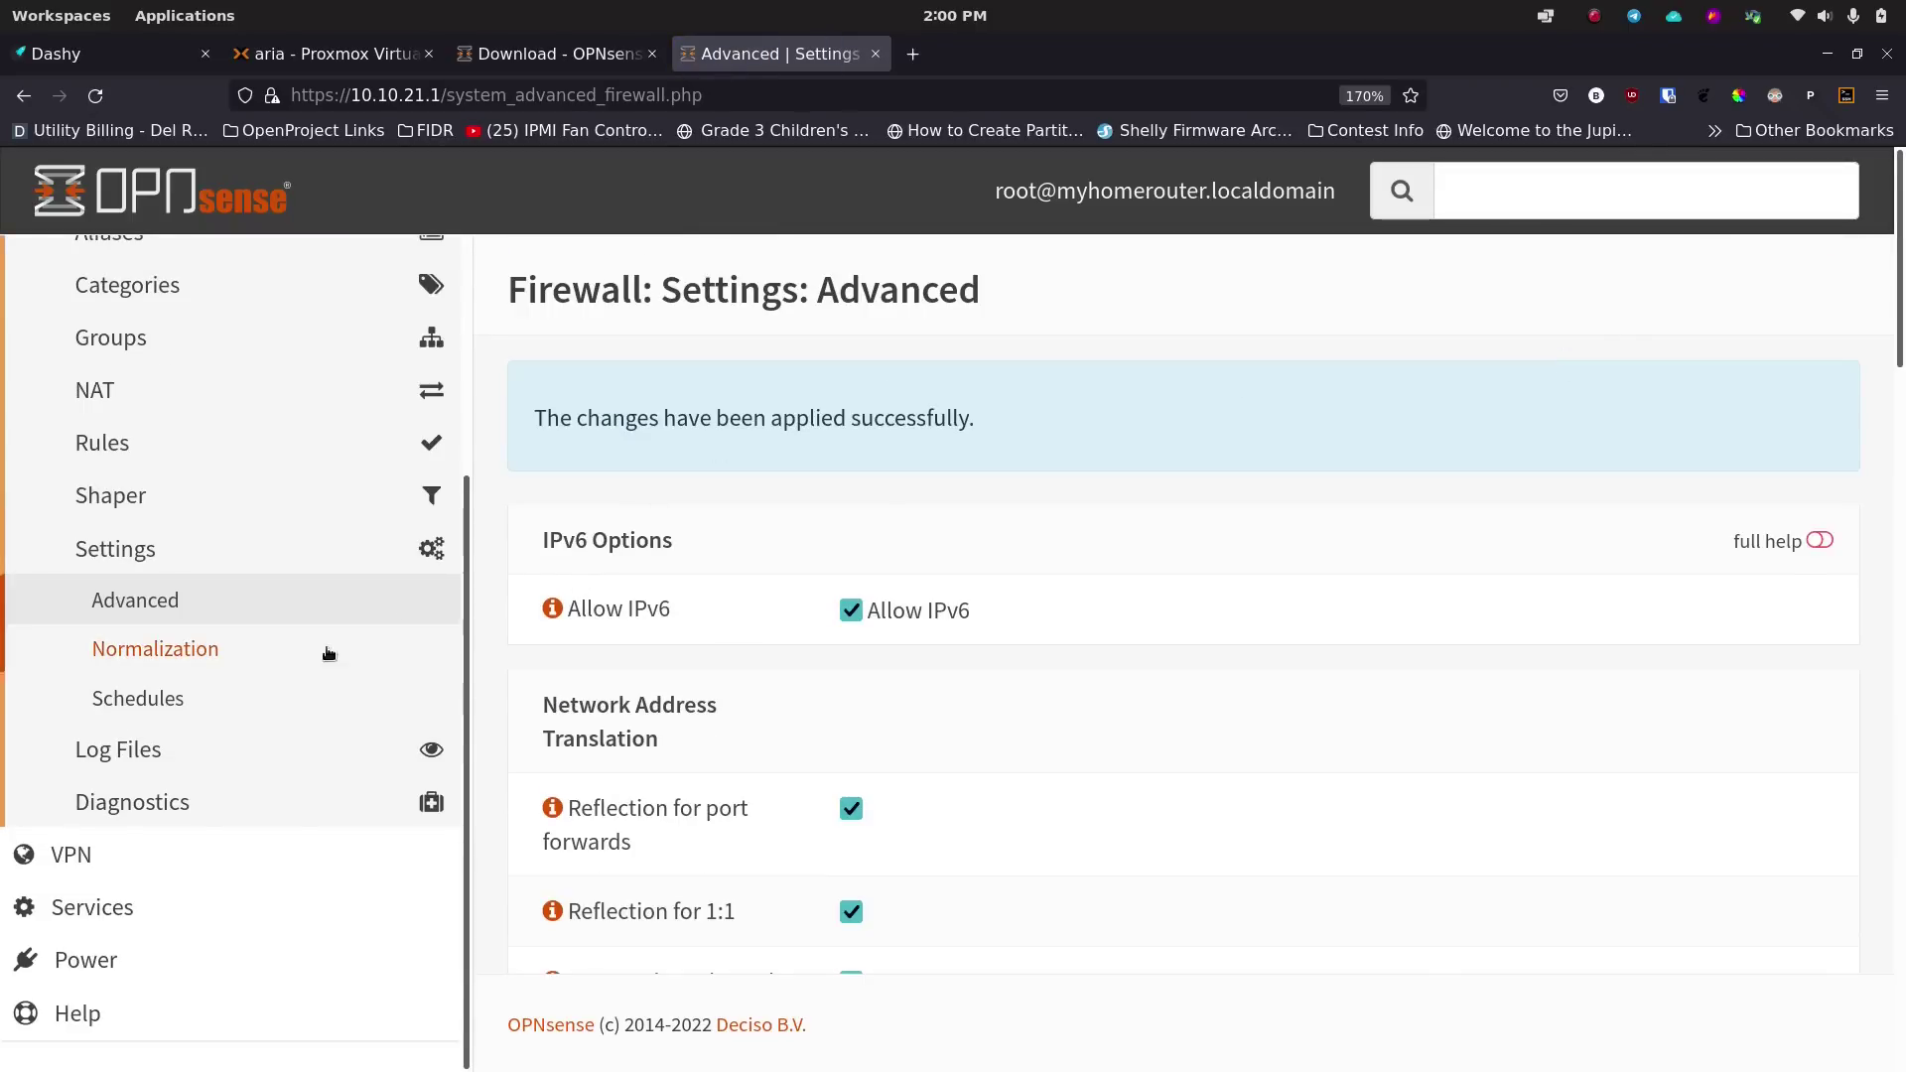
scroll(247, 706, "down", 6)
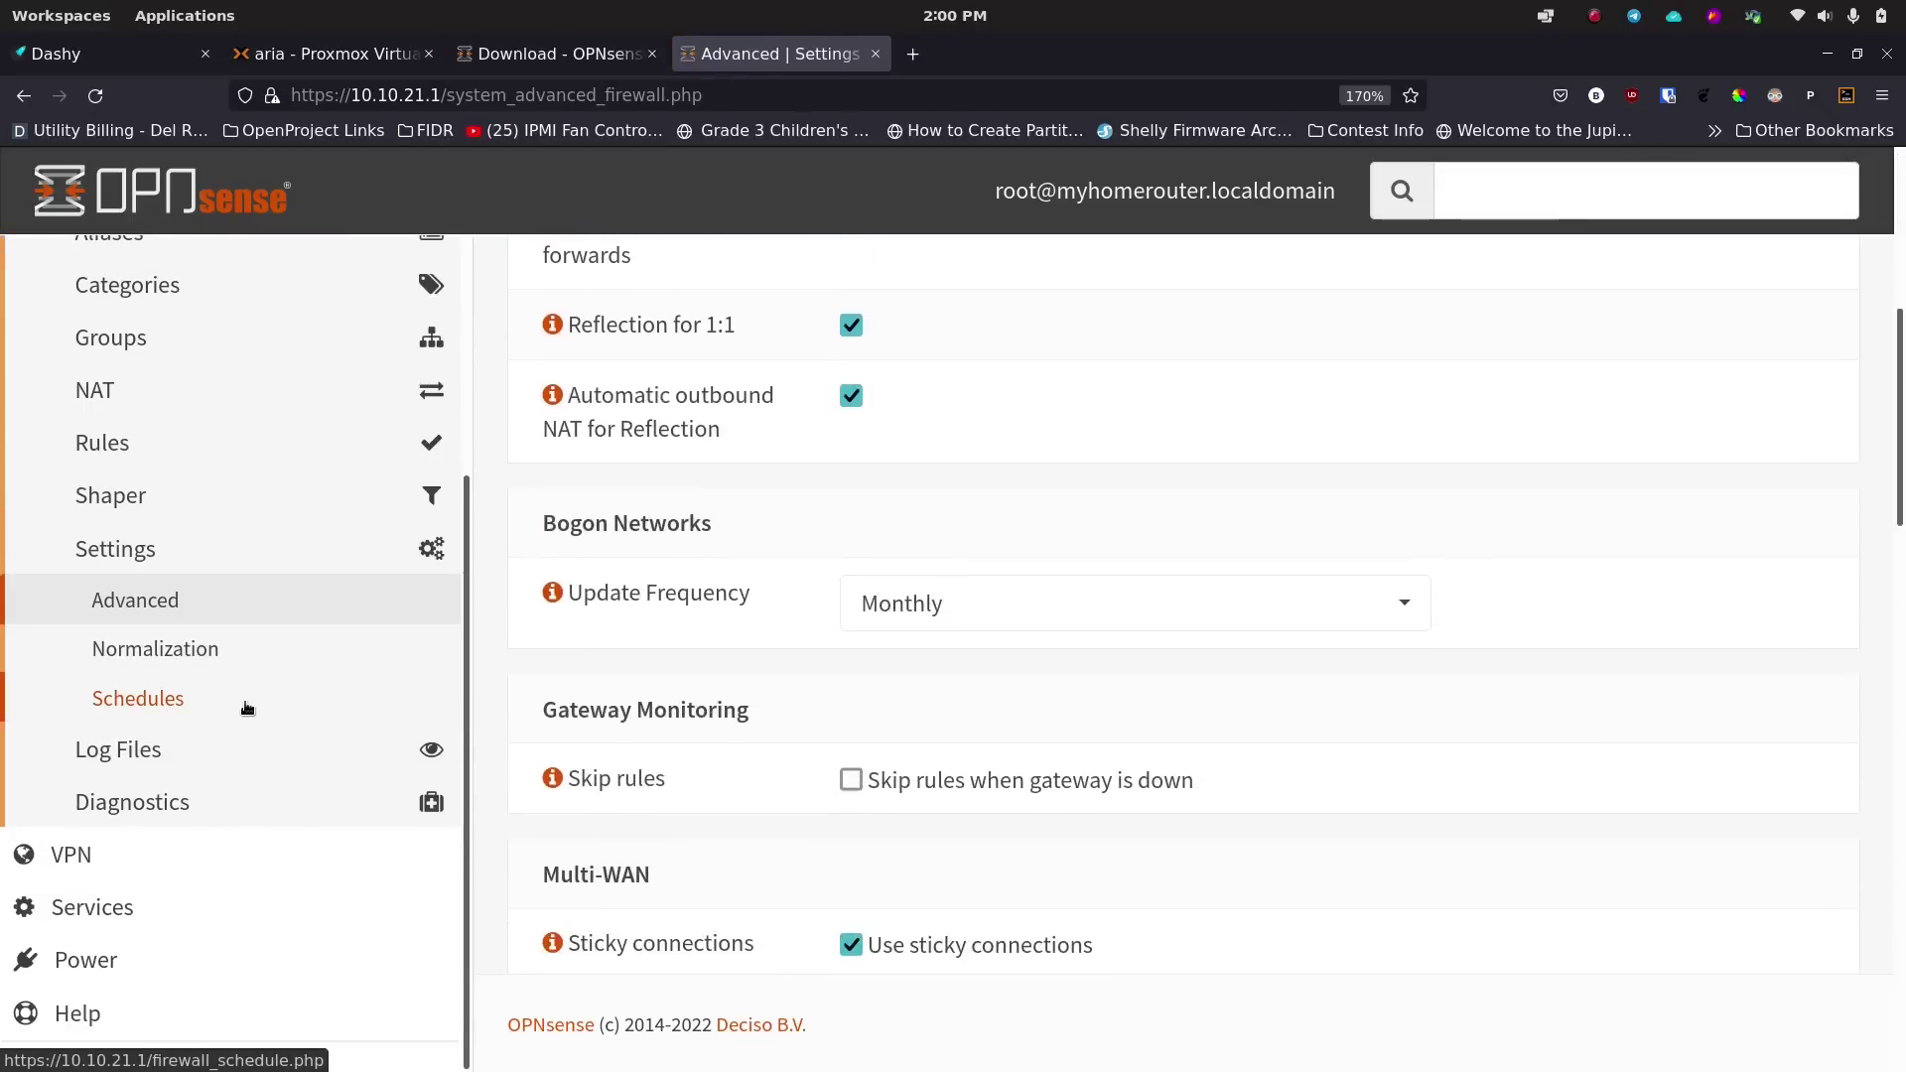
scroll(770, 705, "up", 6)
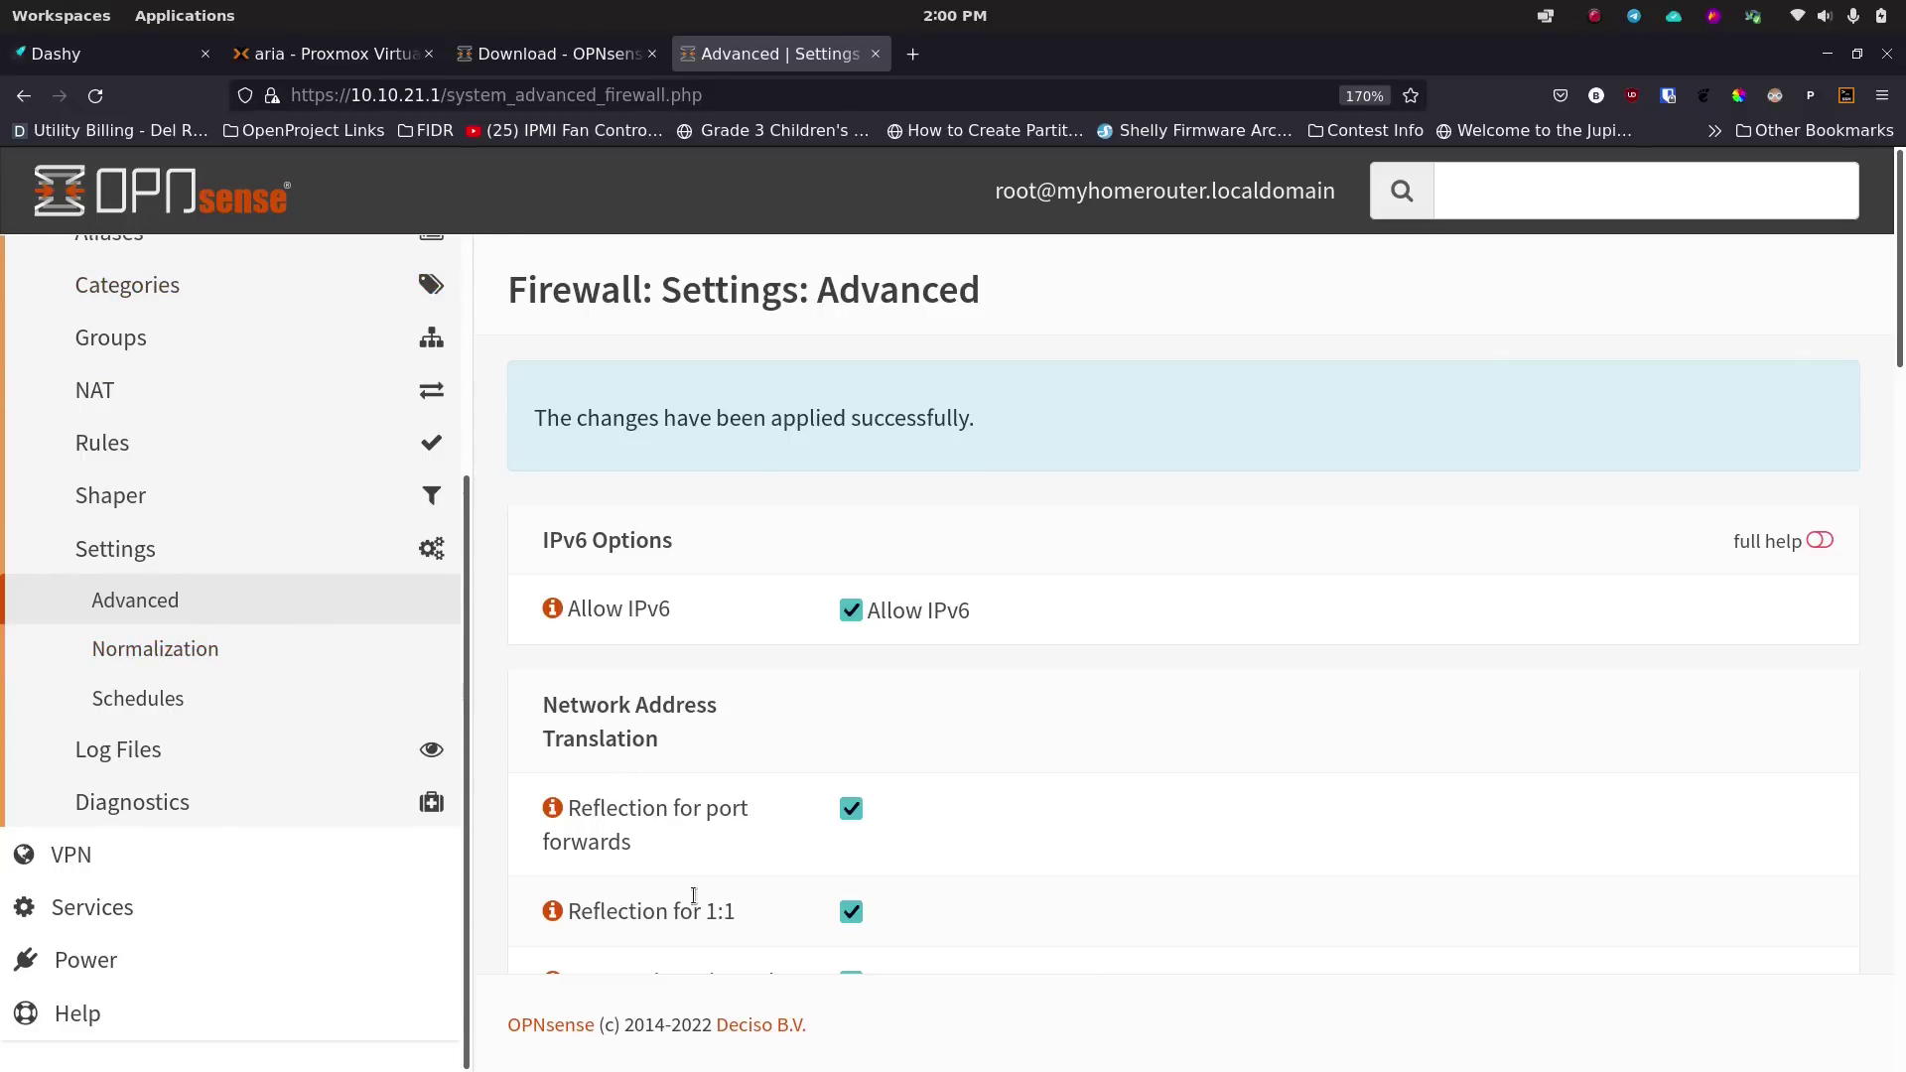
scroll(255, 714, "up", 5)
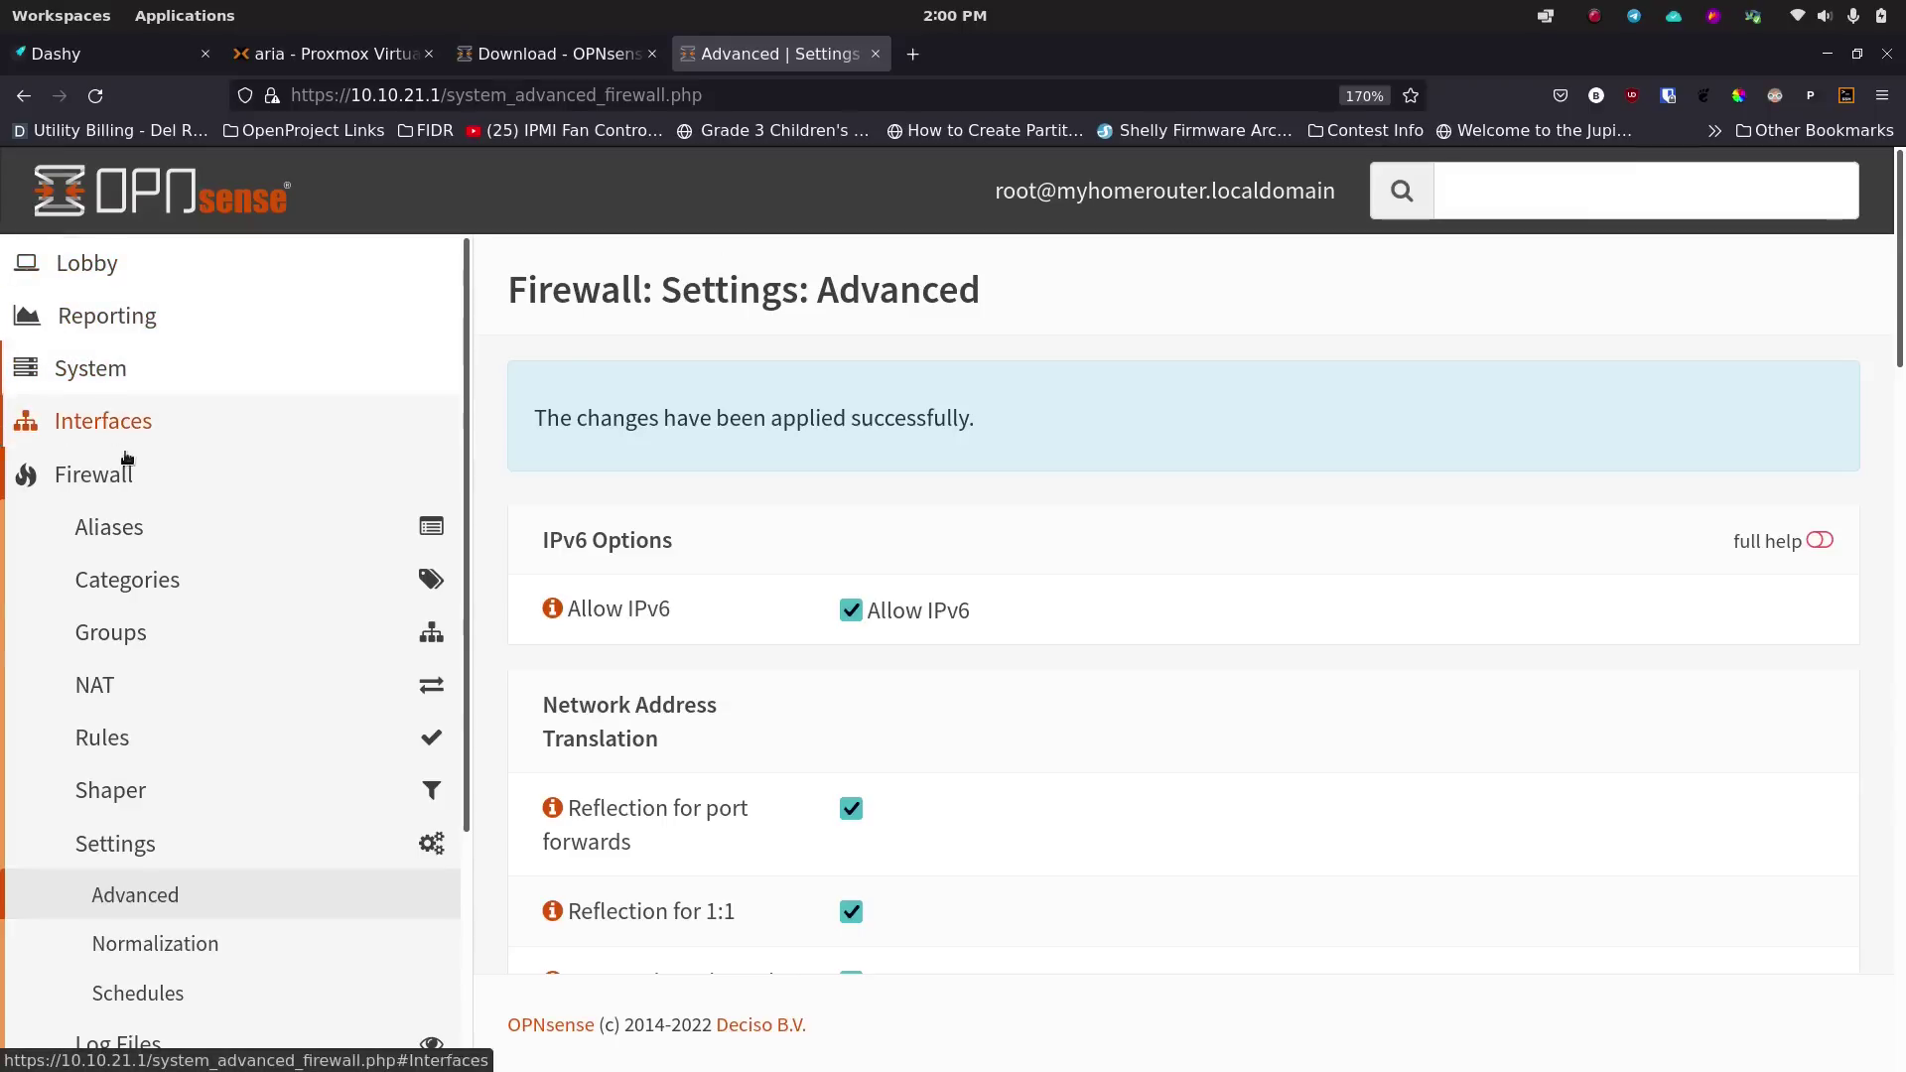
scroll(266, 868, "down", 3)
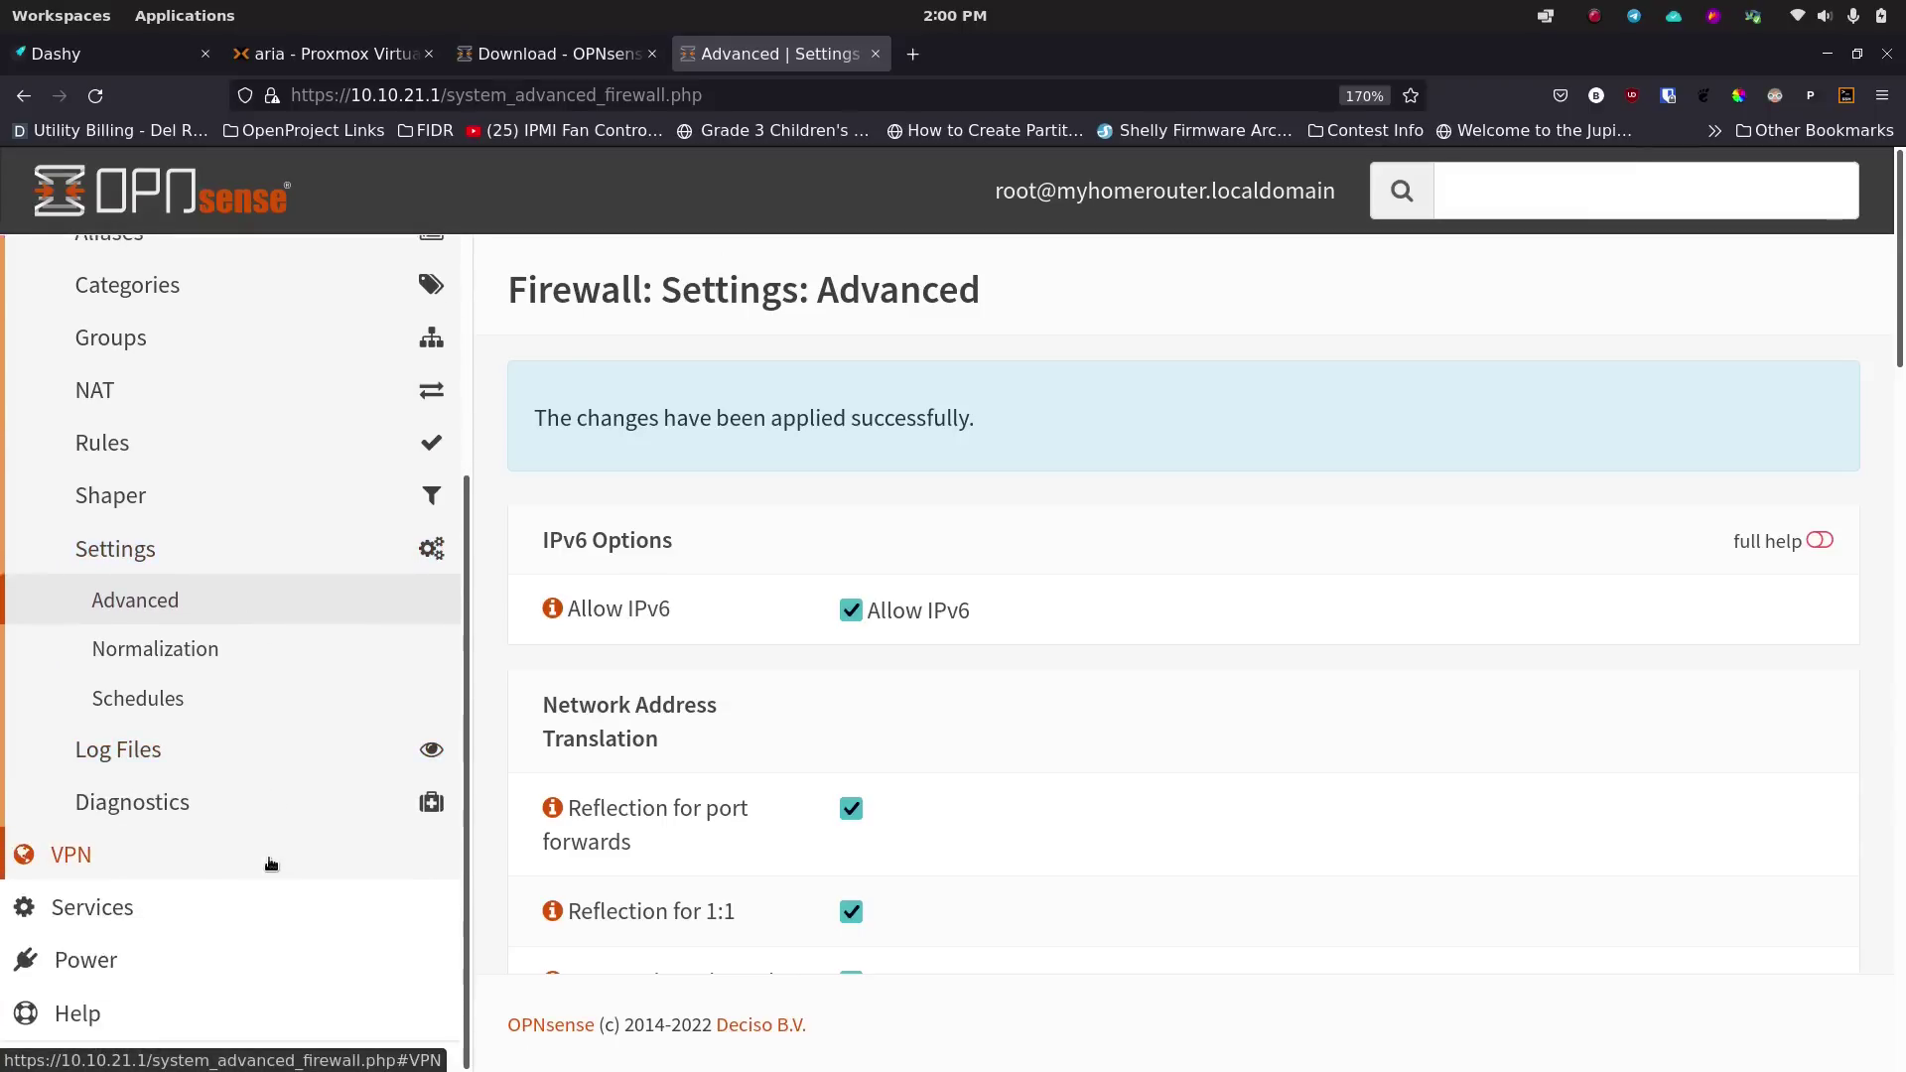
scroll(266, 861, "up", 3)
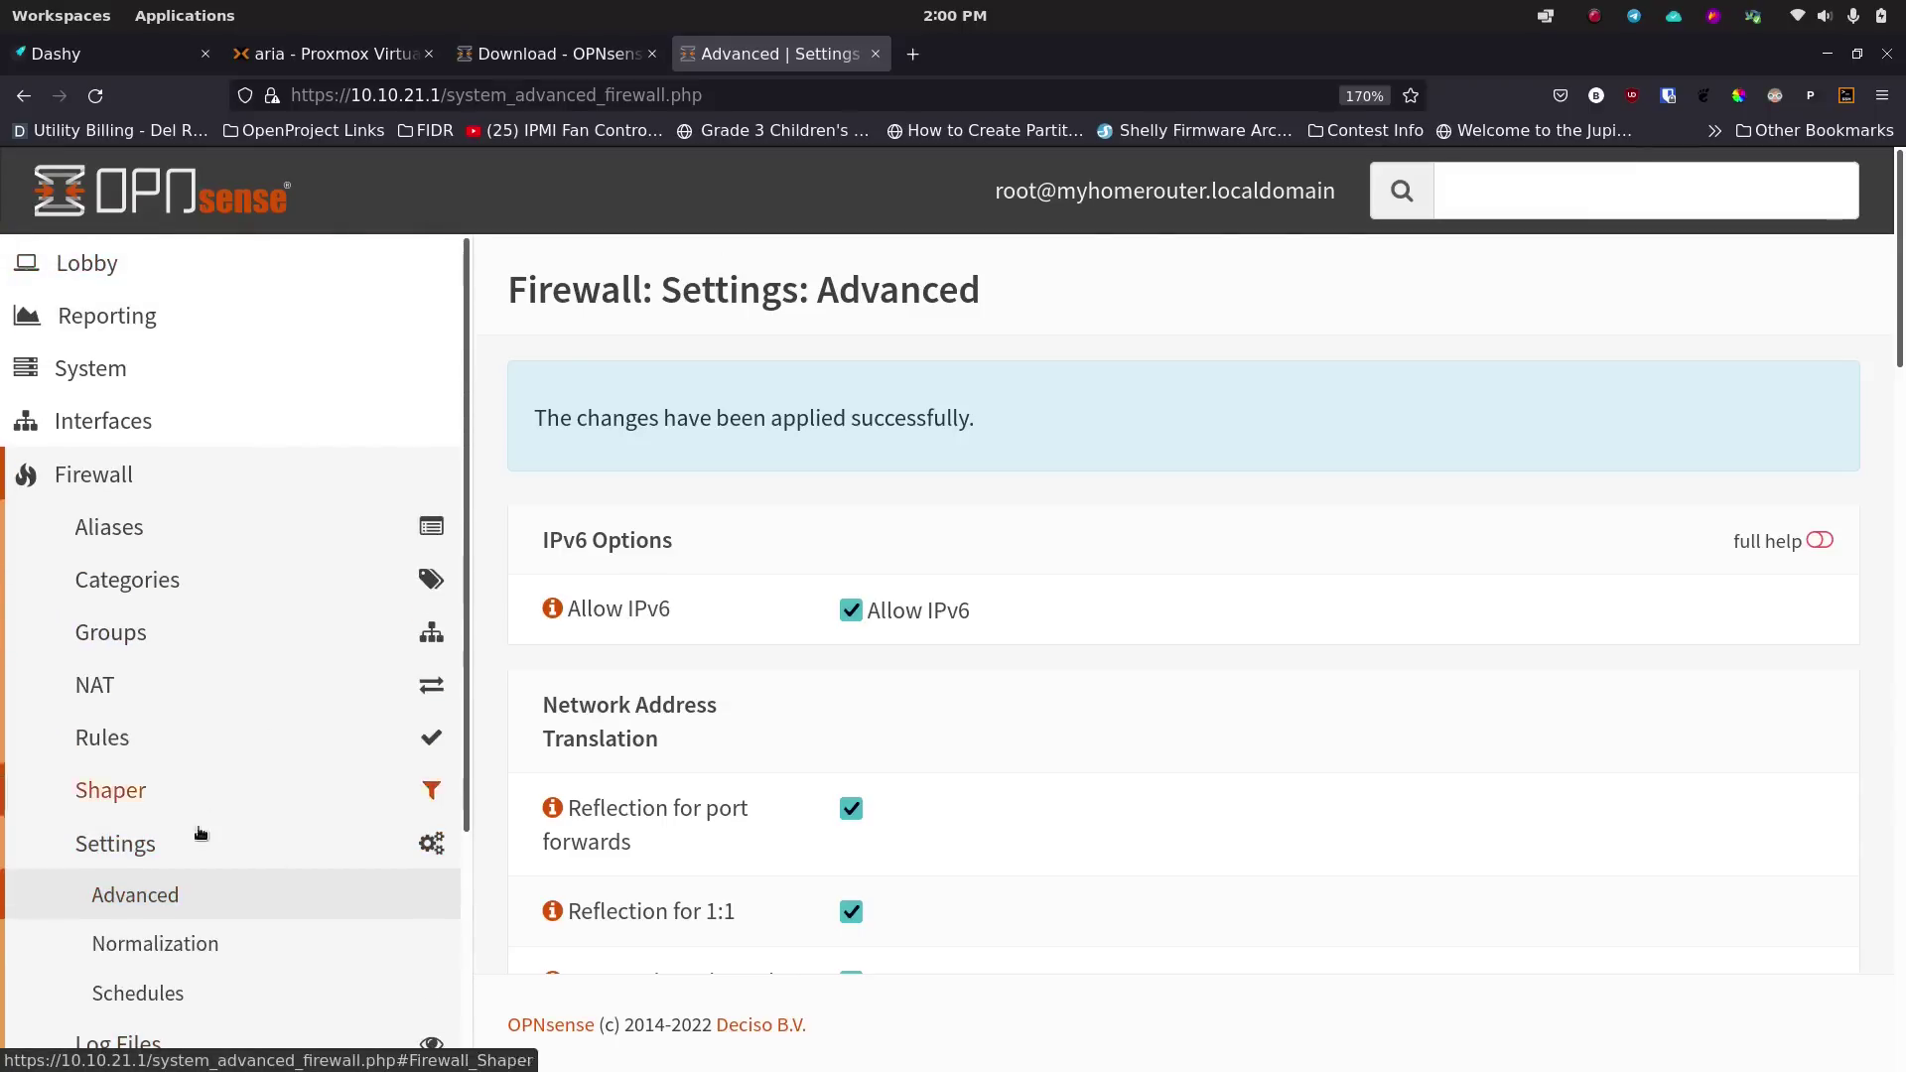
scroll(203, 958, "down", 3)
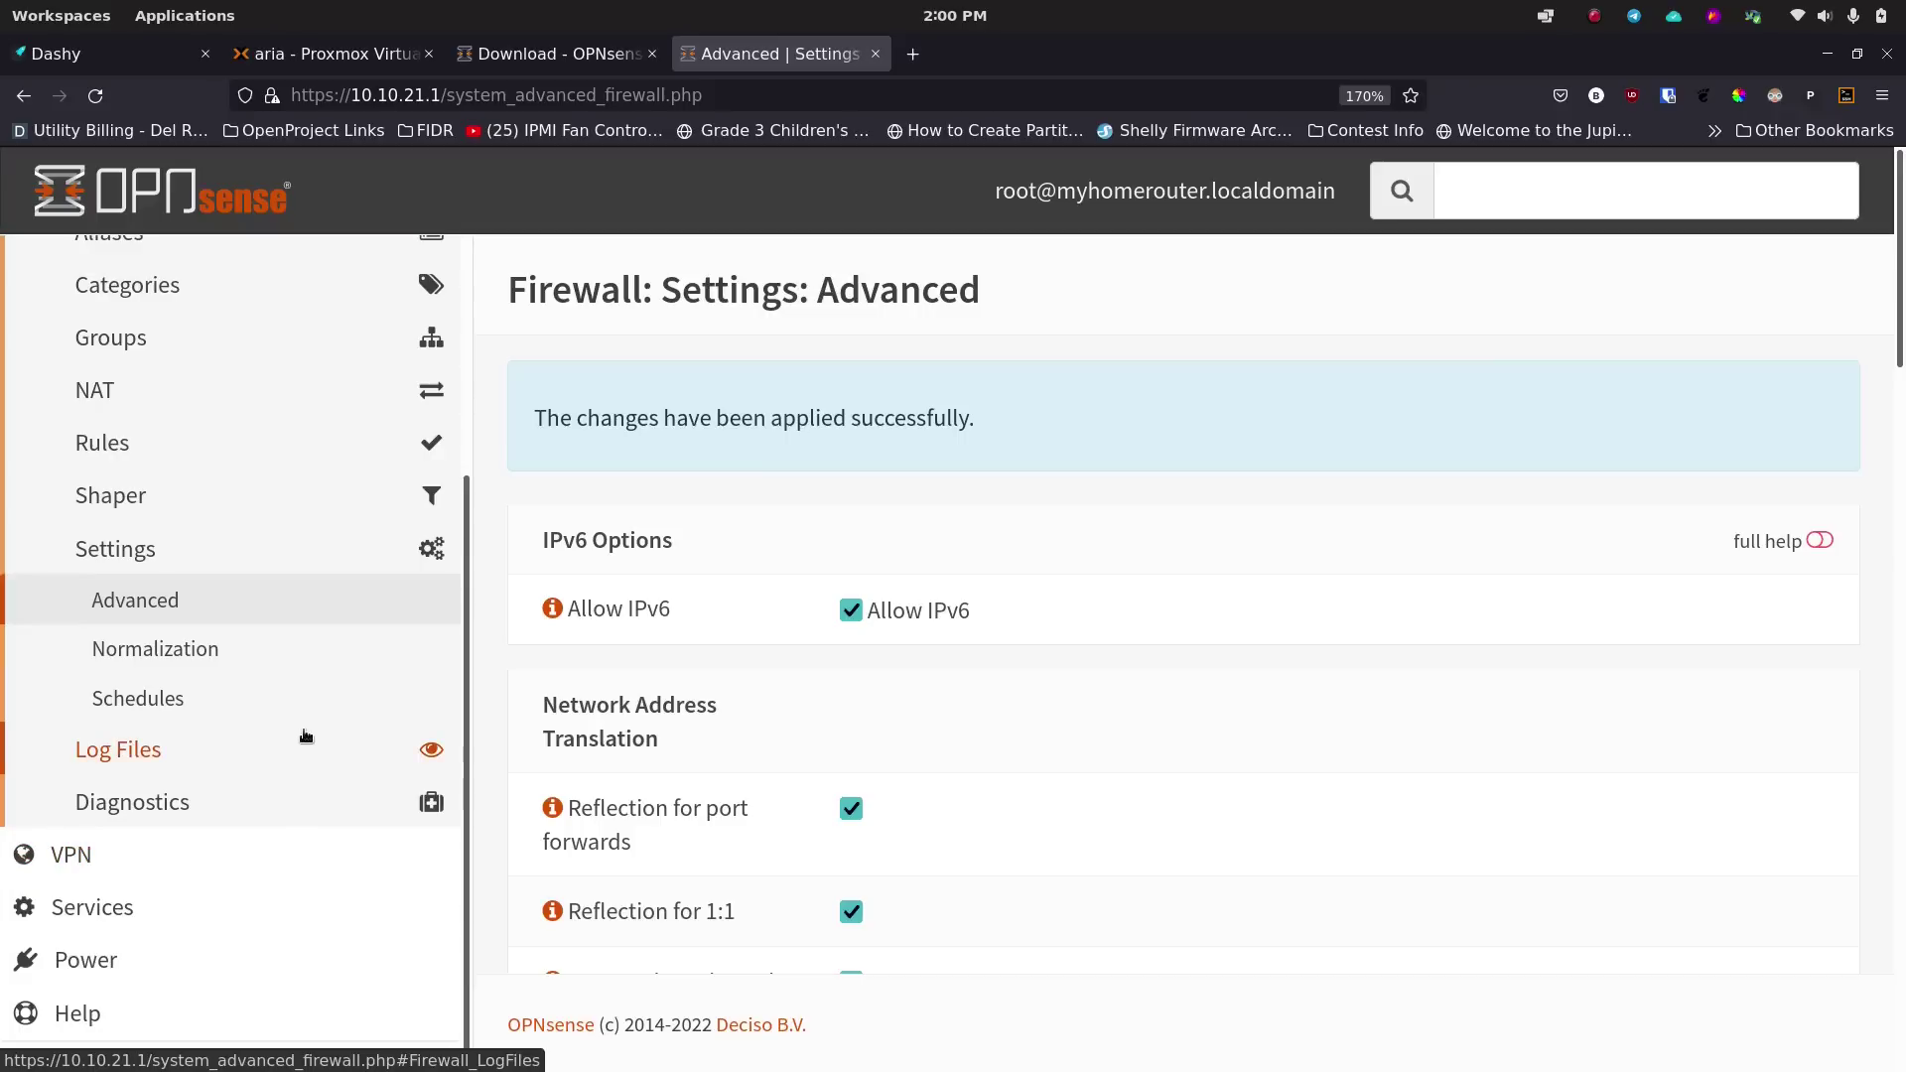
scroll(264, 609, "up", 3)
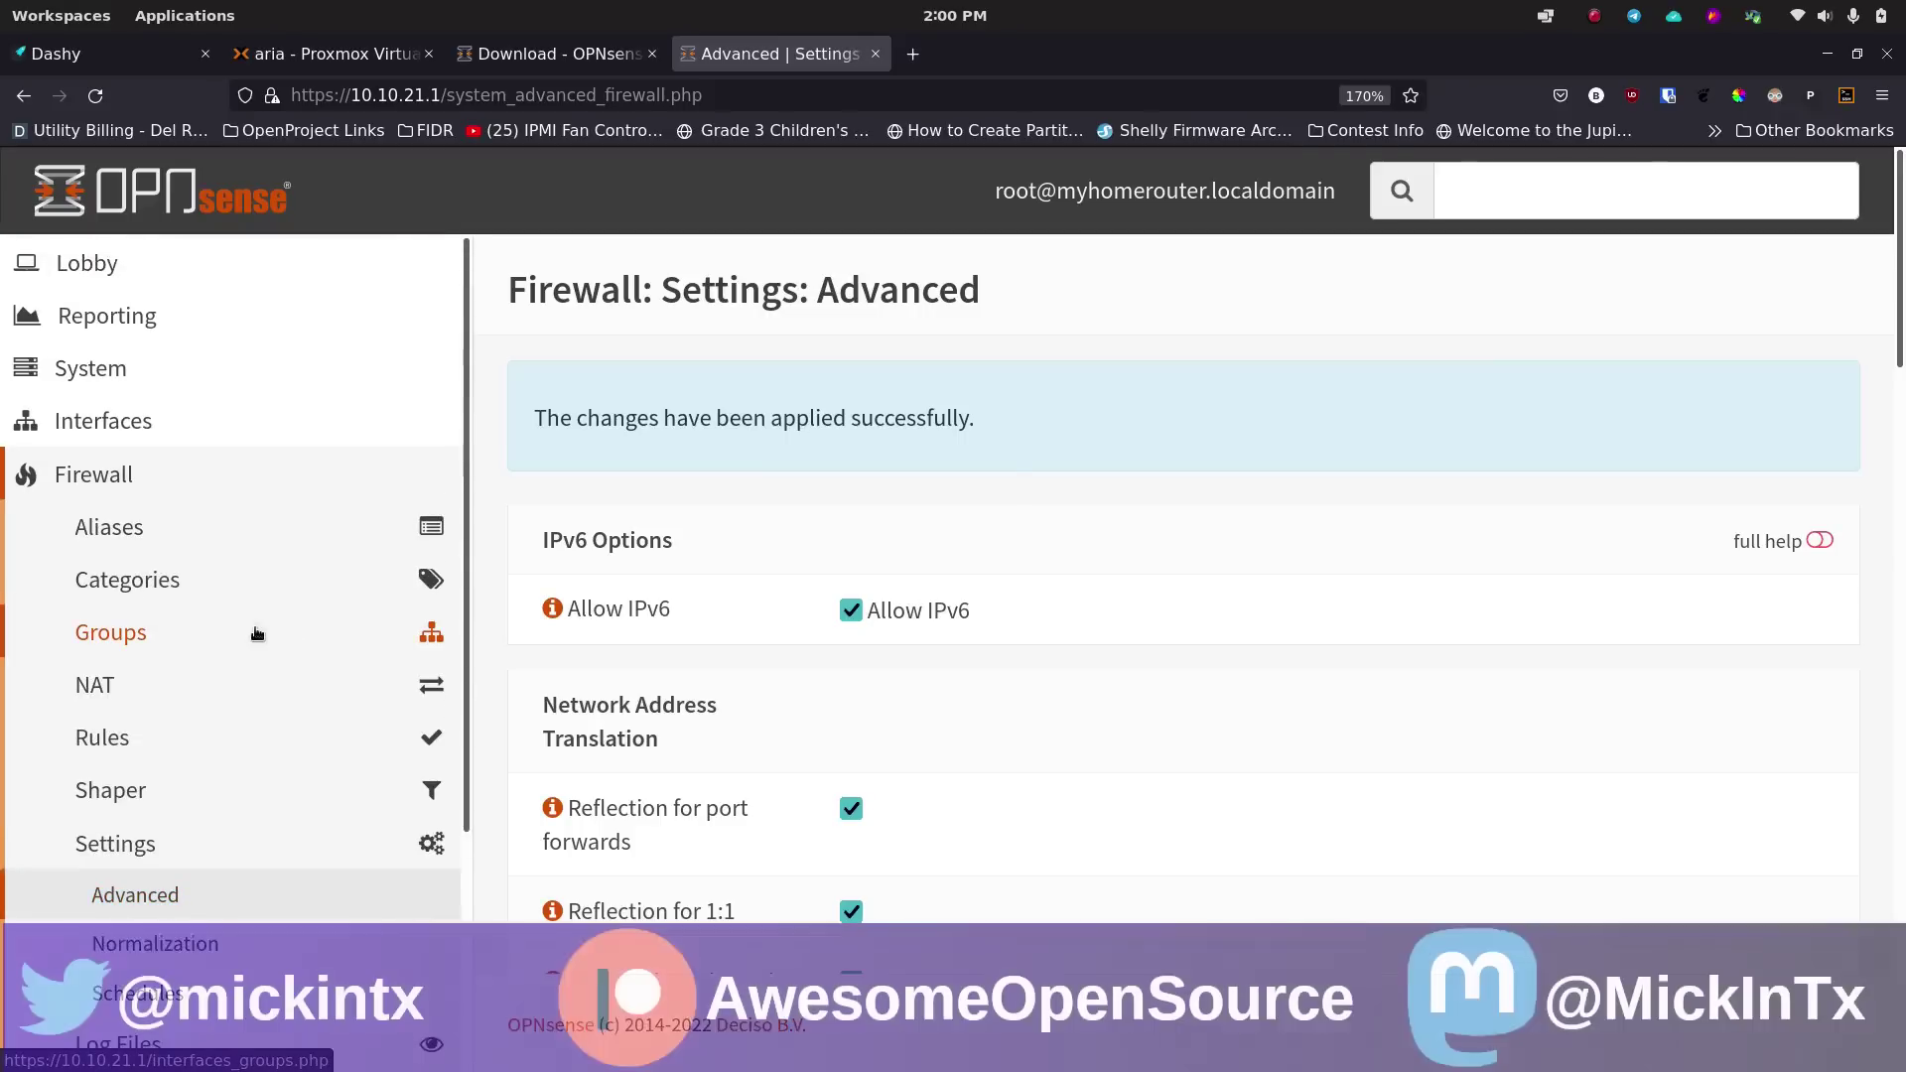